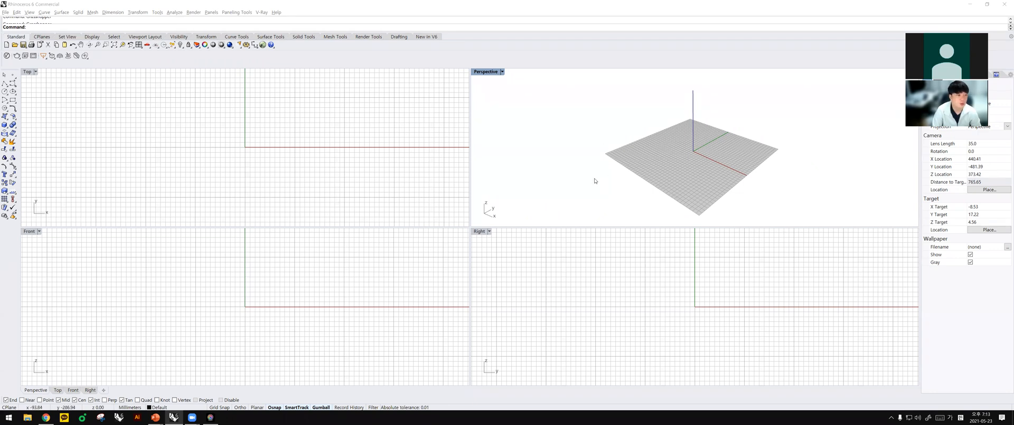
Maximise the Perspective viewport and draw a five-point control point curve waving along the red X axis on the ground plane.
double_click(485, 72)
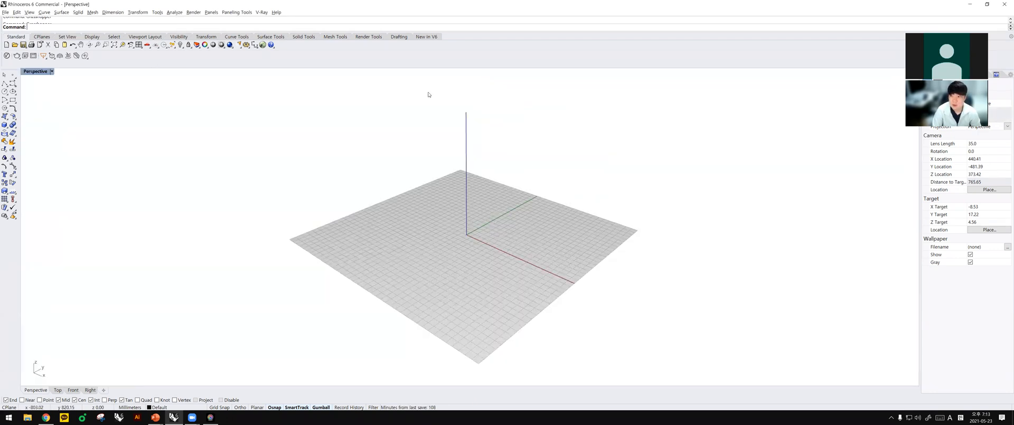
right_drag(408, 201, 426, 241)
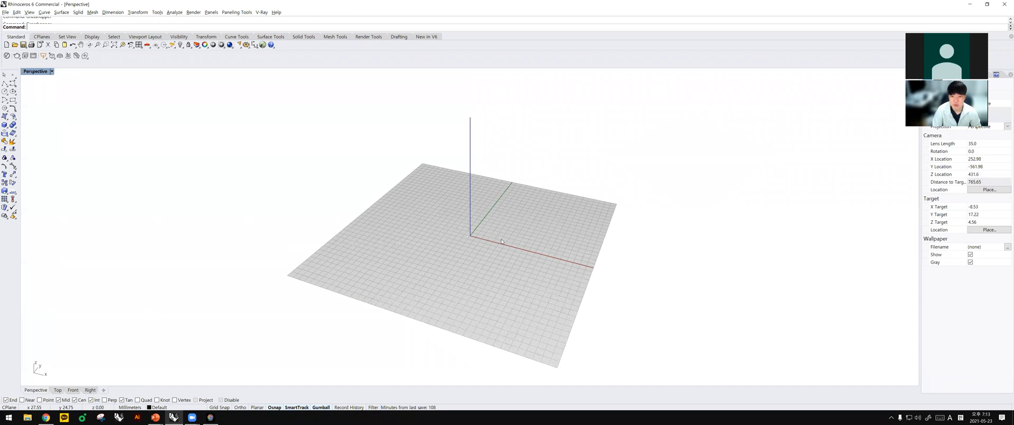
right_drag(501, 241, 469, 243)
scroll(469, 243, up, 2)
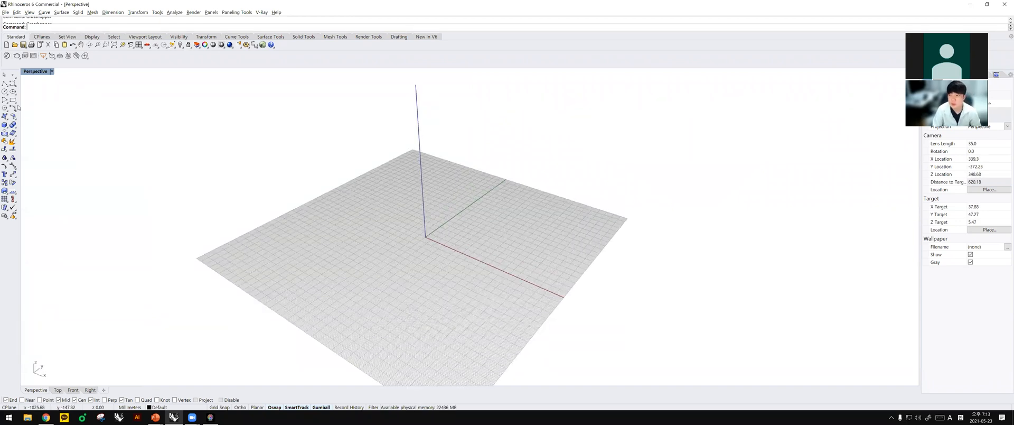
click(13, 83)
click(372, 261)
click(449, 231)
click(468, 287)
click(529, 256)
click(590, 326)
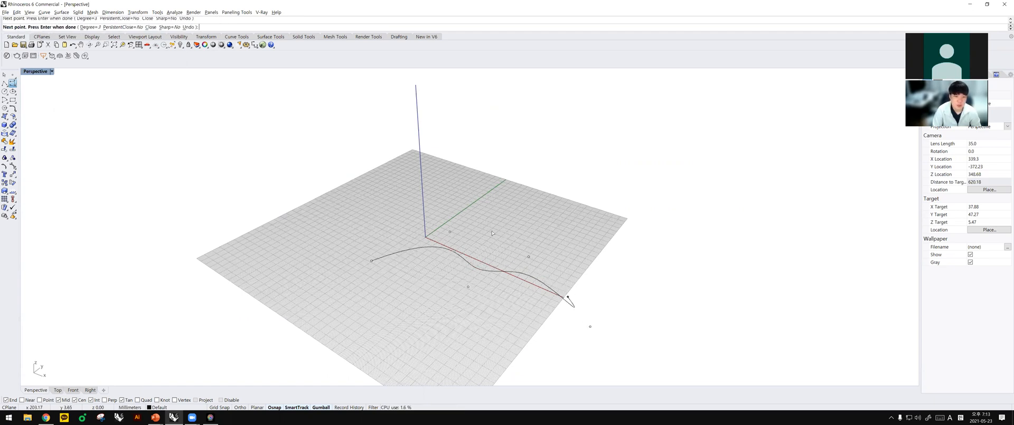
key(Return)
Draw a second wavy control point curve behind the first, running roughly parallel to it on the ground plane.
key(Return)
click(444, 210)
click(475, 235)
click(542, 205)
click(653, 294)
key(Return)
Loft the two curves with Normal style and Do not simplify, and set the Perspective viewport to shaded display.
drag(687, 248, 568, 328)
click(639, 305)
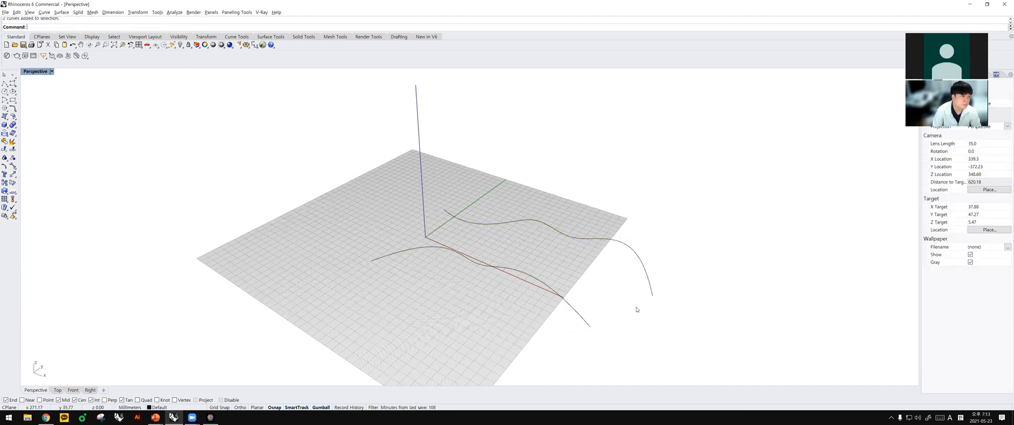
drag(692, 355, 569, 285)
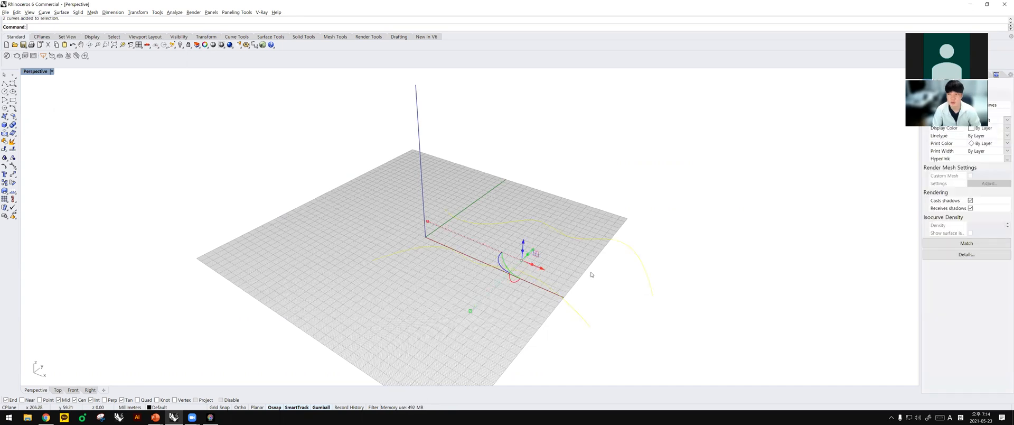
text(loft)
key(Return)
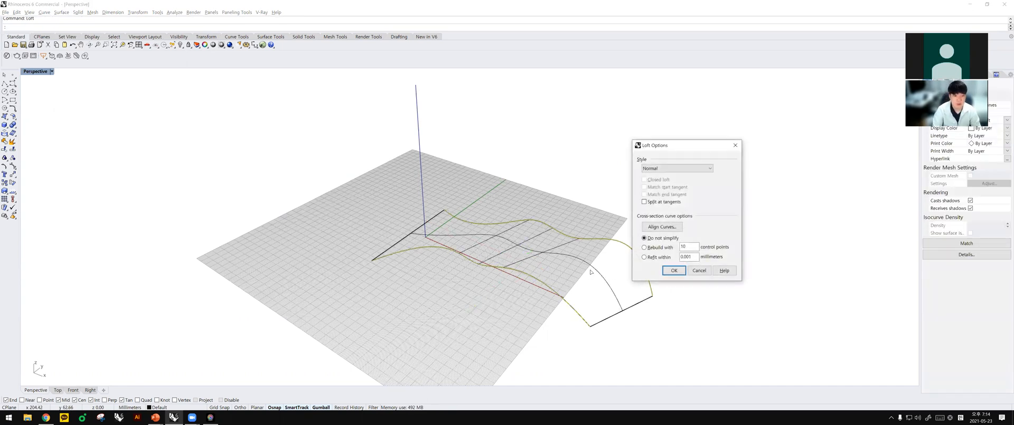
click(665, 270)
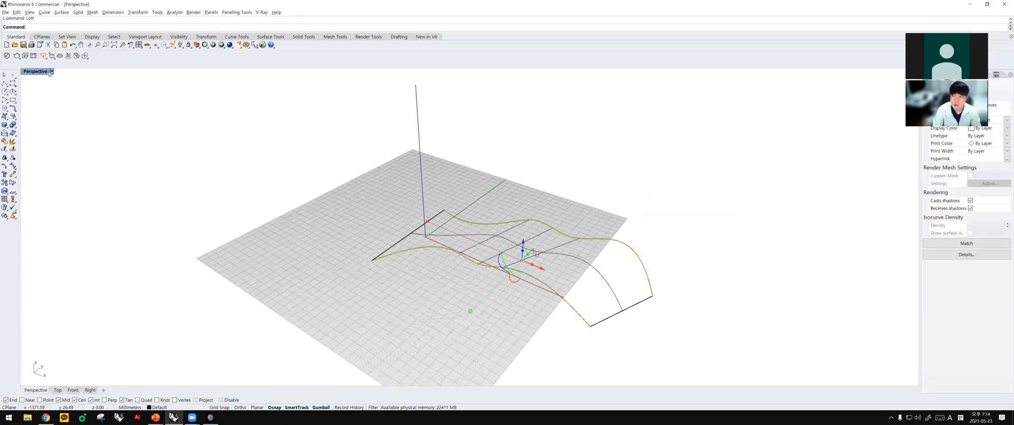
click(51, 71)
click(49, 110)
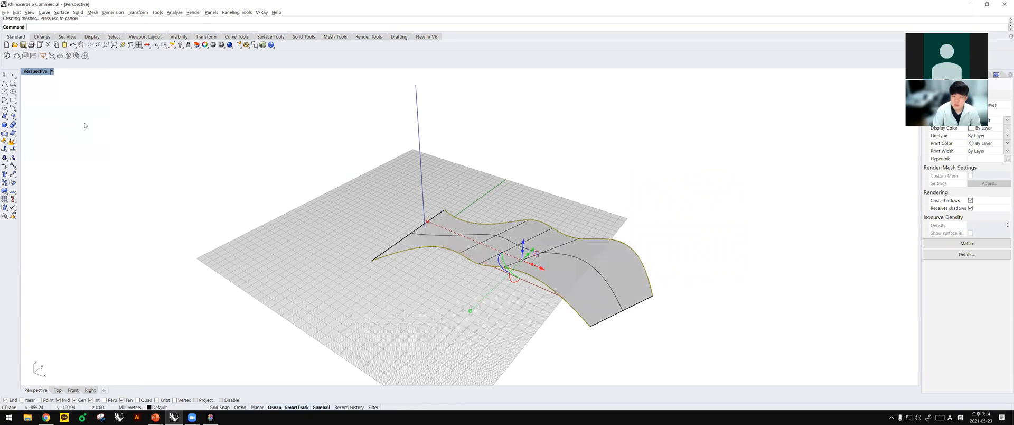
Try raising the rear source curve of the lofted surface vertically, and undo the move.
click(637, 234)
click(637, 253)
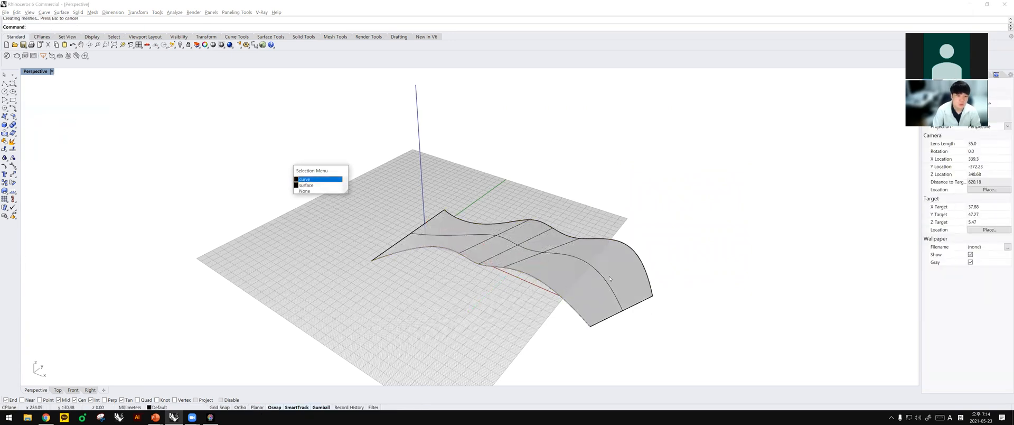
click(609, 278)
click(650, 250)
click(642, 265)
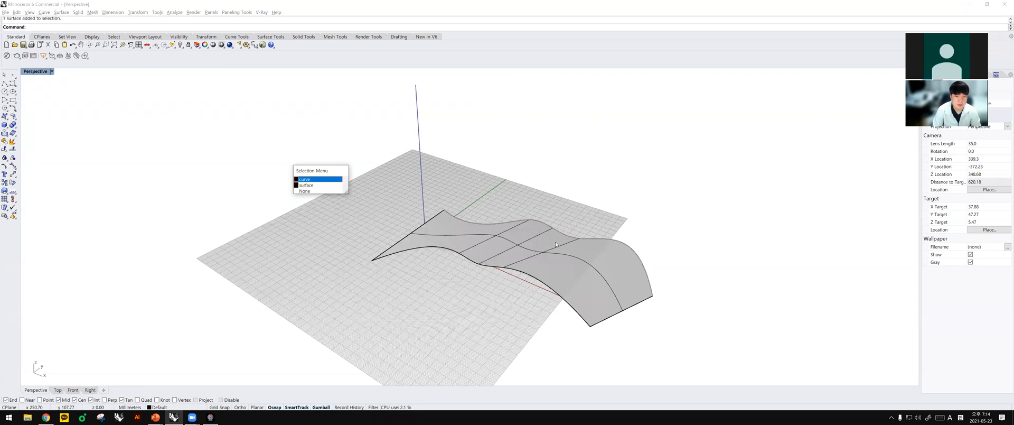
click(342, 179)
drag(553, 226, 553, 189)
click(643, 226)
right_drag(643, 226, 560, 273)
click(560, 274)
key(ctrl+z)
key(ctrl+z)
Loft the front and rear curves again with Record History turned on, keeping the default loft options.
click(606, 232)
right_drag(528, 222, 439, 298)
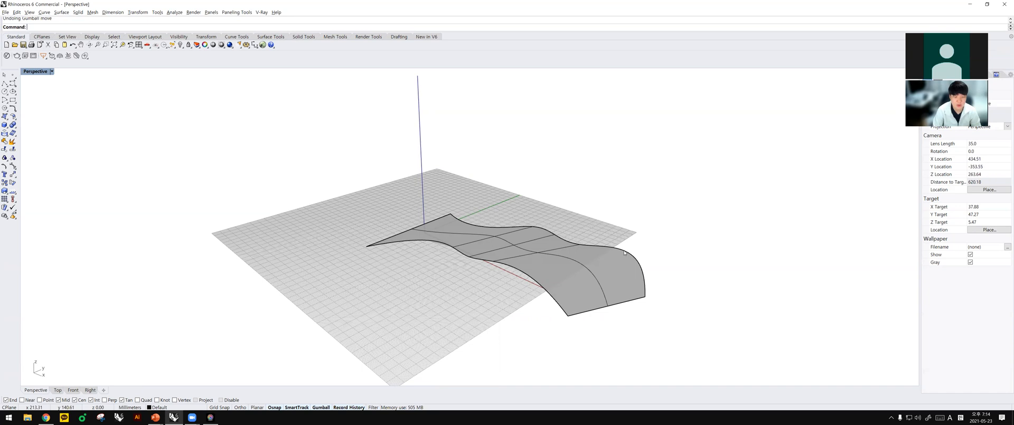
click(535, 283)
right_click(536, 283)
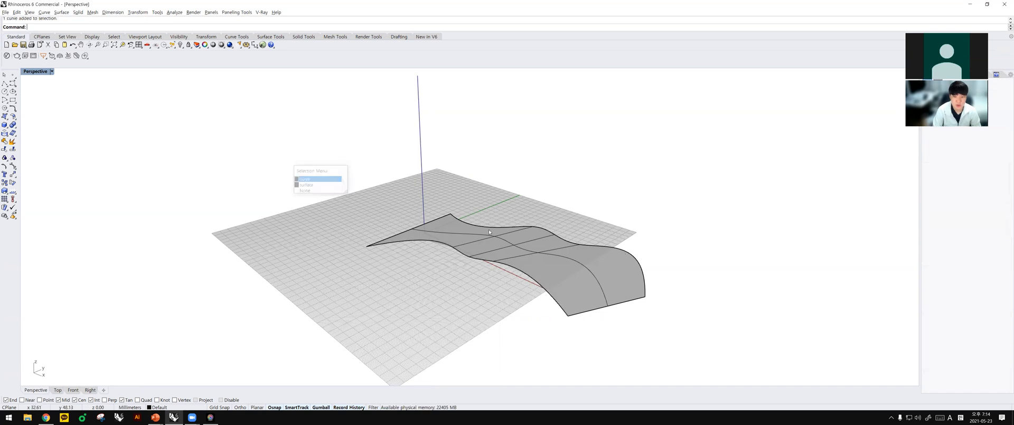
shift+click(616, 249)
right_click(616, 249)
text(lo)
key(Return)
key(Return)
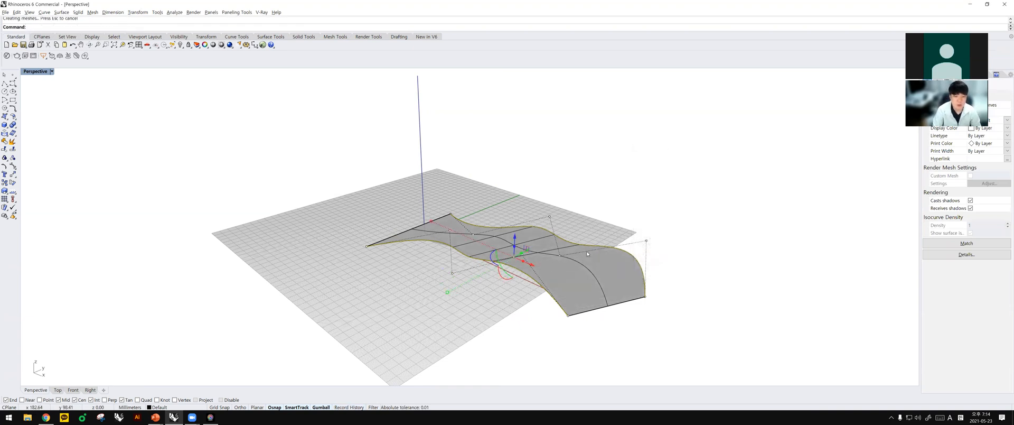
key(Escape)
Raise the rear source curve vertically so that the history-linked loft updates with it.
click(614, 246)
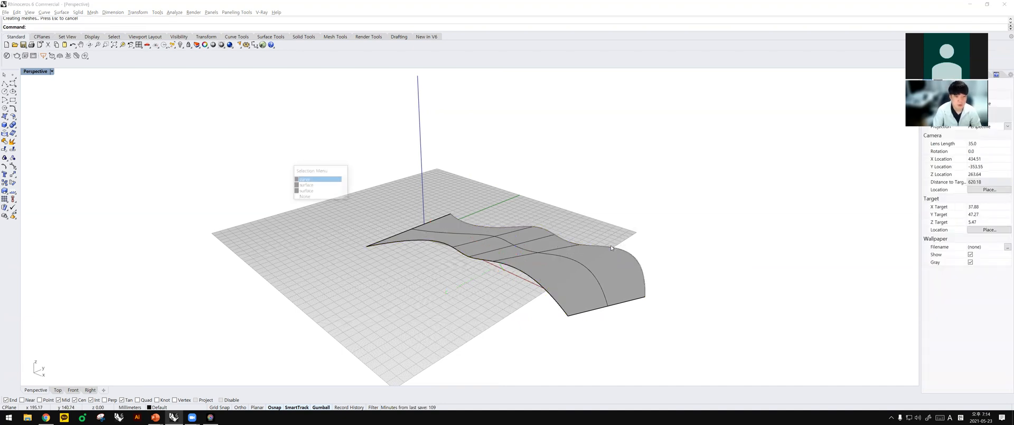
click(331, 179)
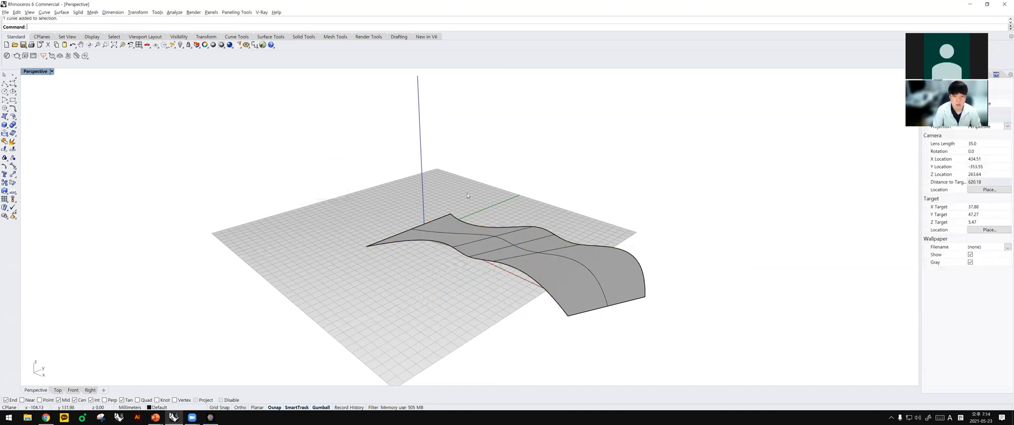
click(574, 235)
click(334, 180)
drag(550, 224, 552, 177)
click(734, 269)
right_drag(734, 270, 628, 264)
Move the history-linked lofted surface away from its source curves and accept the history warning.
click(442, 216)
click(526, 233)
click(499, 240)
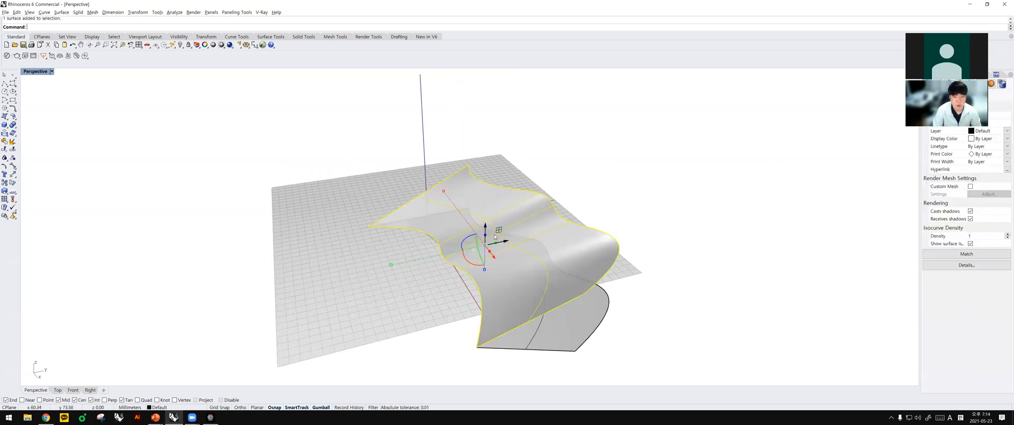
drag(499, 235, 615, 209)
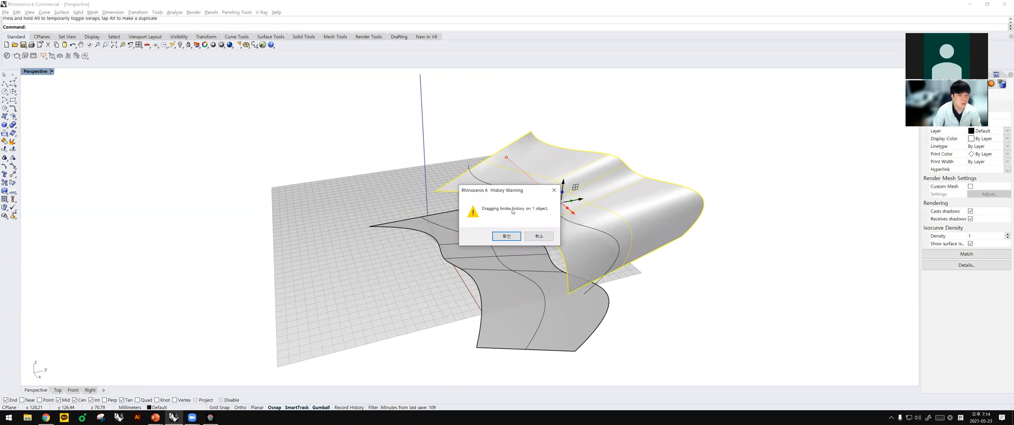
click(506, 235)
click(644, 274)
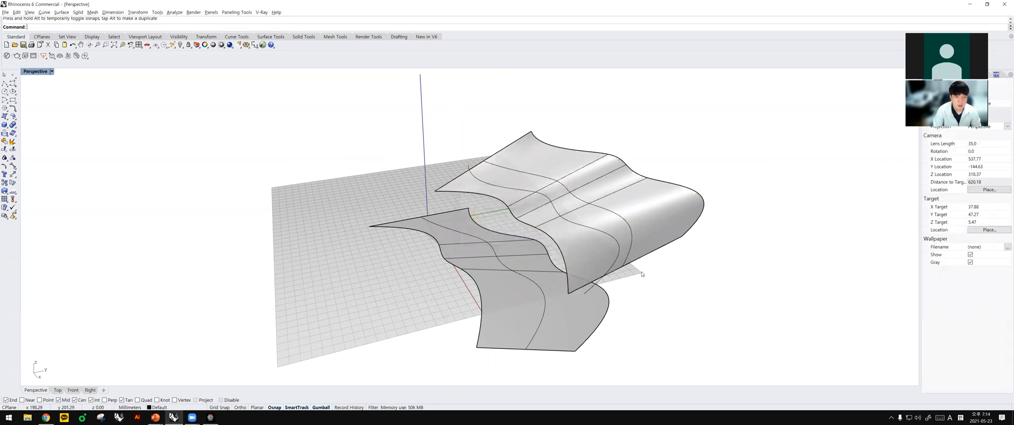
Examine the moved surface, the flat surface and the source curves by selecting them individually.
right_drag(643, 275, 632, 262)
right_drag(592, 218, 580, 205)
click(586, 211)
click(641, 251)
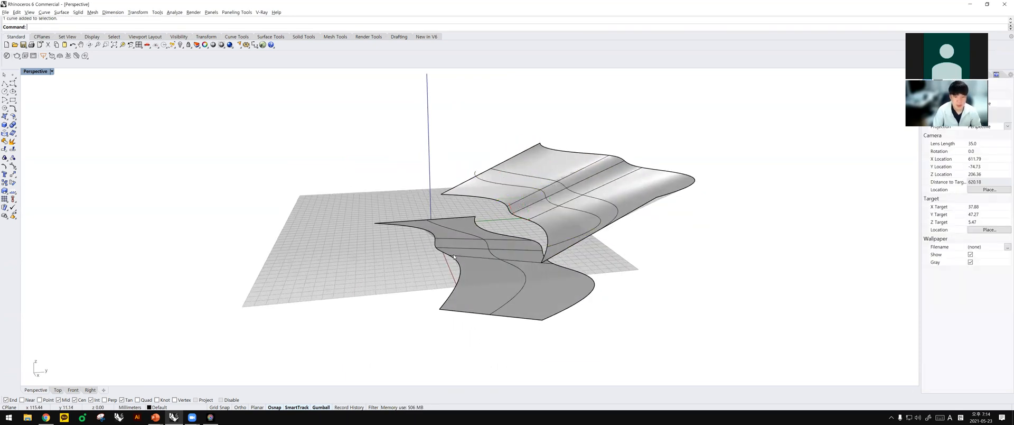
click(451, 255)
click(446, 267)
click(459, 265)
click(458, 265)
click(564, 240)
click(639, 250)
click(612, 217)
click(667, 236)
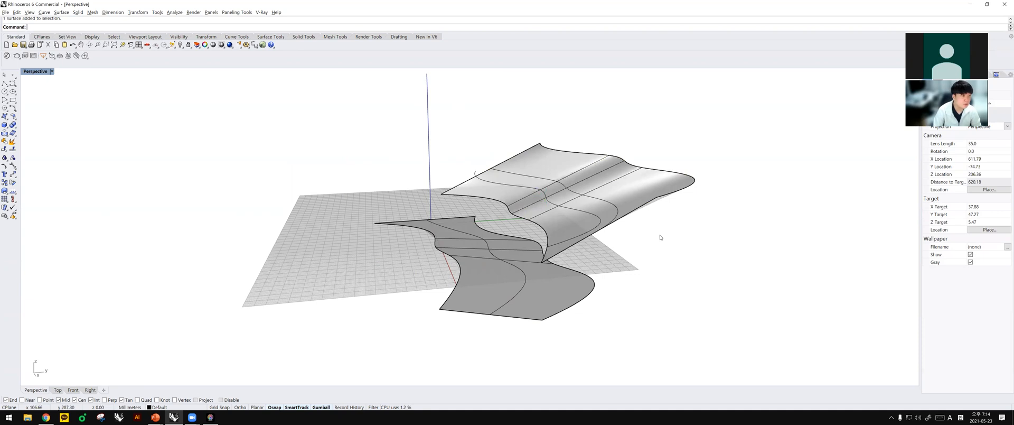
Delete the moved lofted surface, the flat surface and all source curves to empty the scene.
click(634, 191)
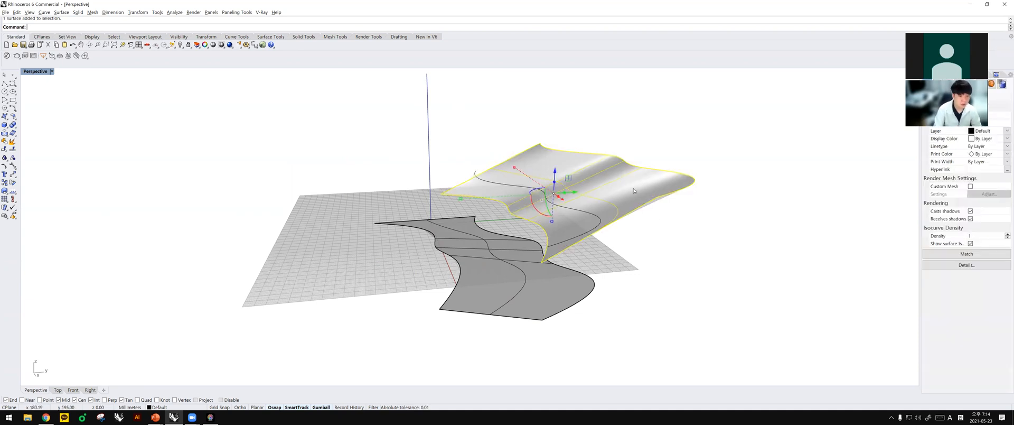
key(Delete)
drag(635, 201, 460, 296)
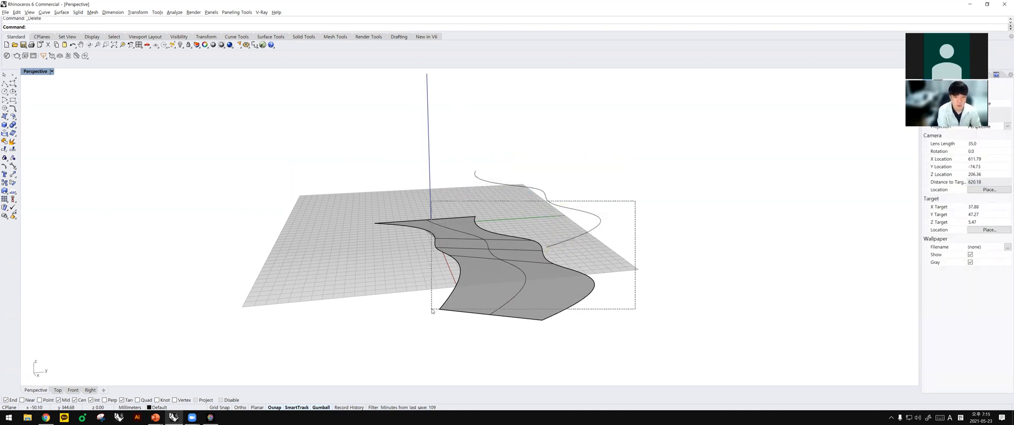
key(Delete)
right_drag(459, 296, 501, 260)
scroll(607, 280, down, 6)
scroll(540, 256, up, 2)
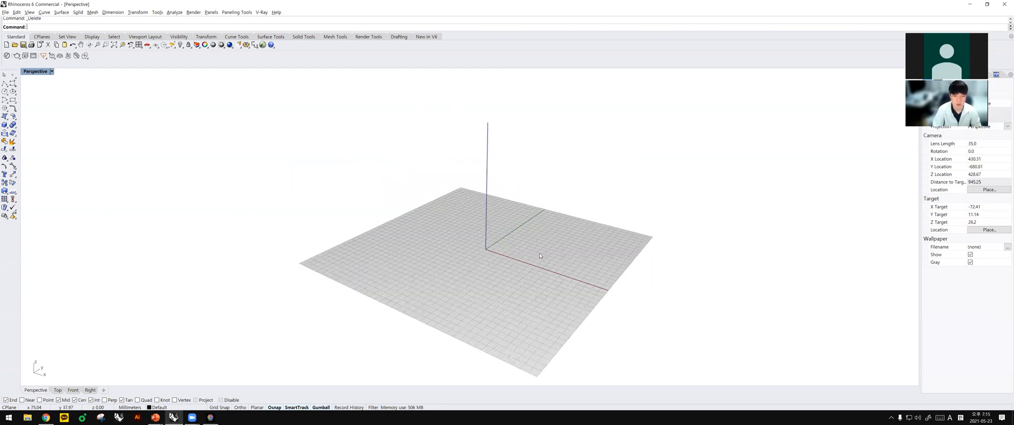
scroll(569, 263, up, 2)
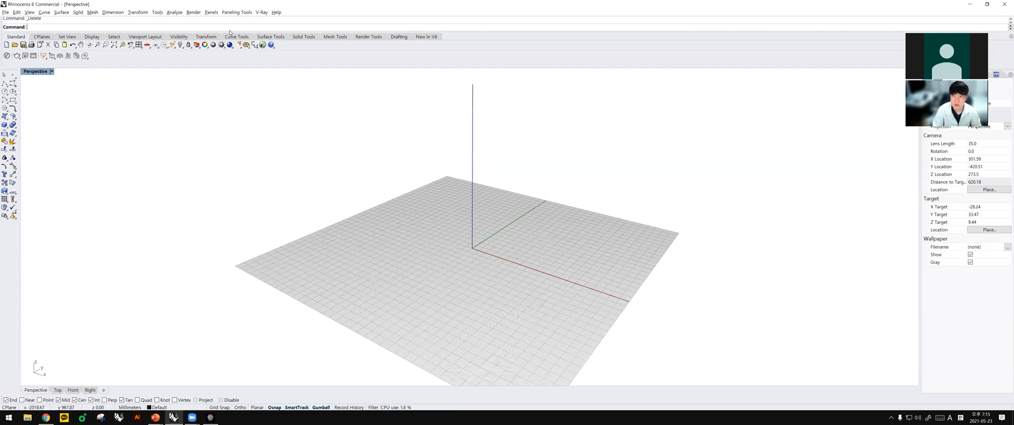
Launch Grasshopper and arrange the Rhino window in the half of the screen beside it.
text(Grasshopper)
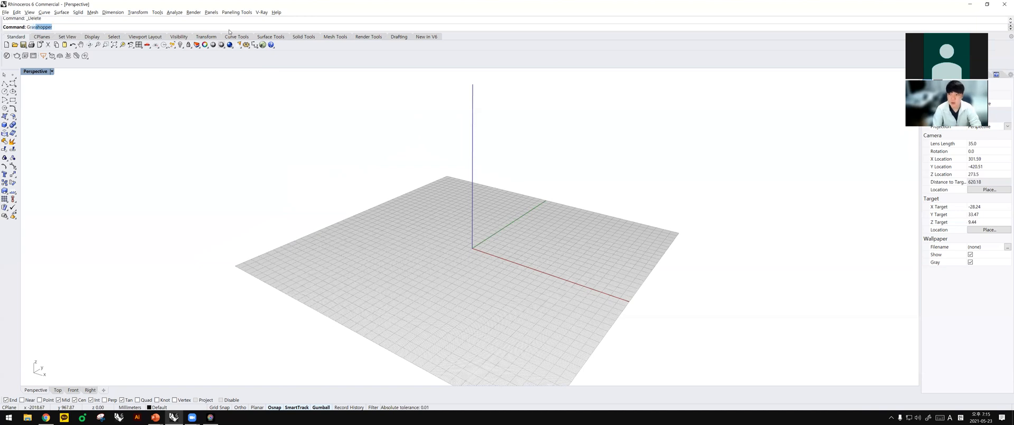
key(Return)
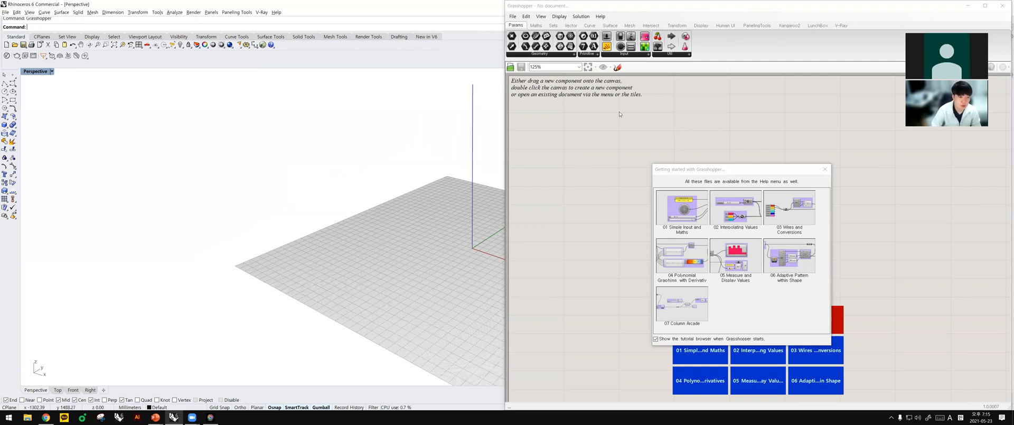
scroll(576, 147, down, 4)
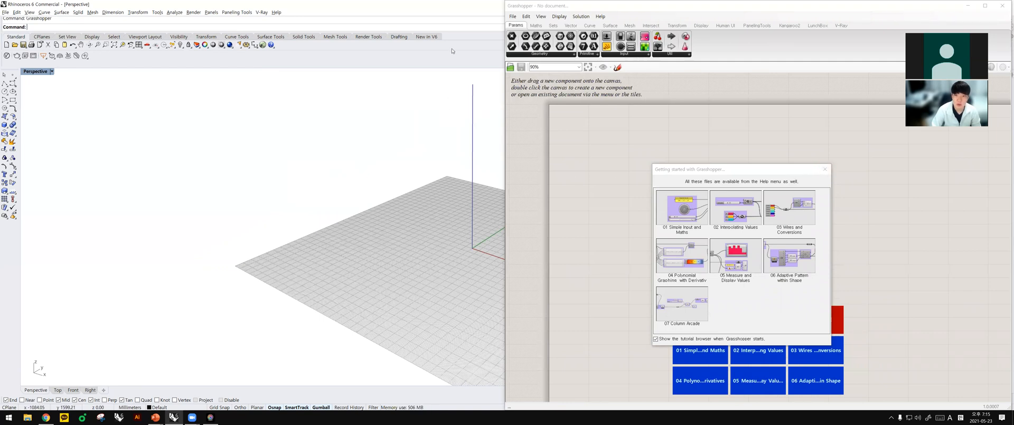
key(super+Left)
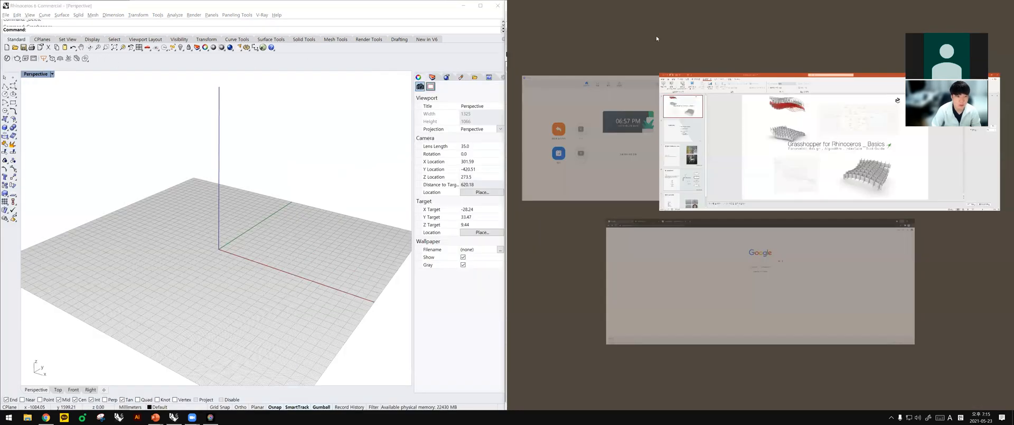
click(657, 38)
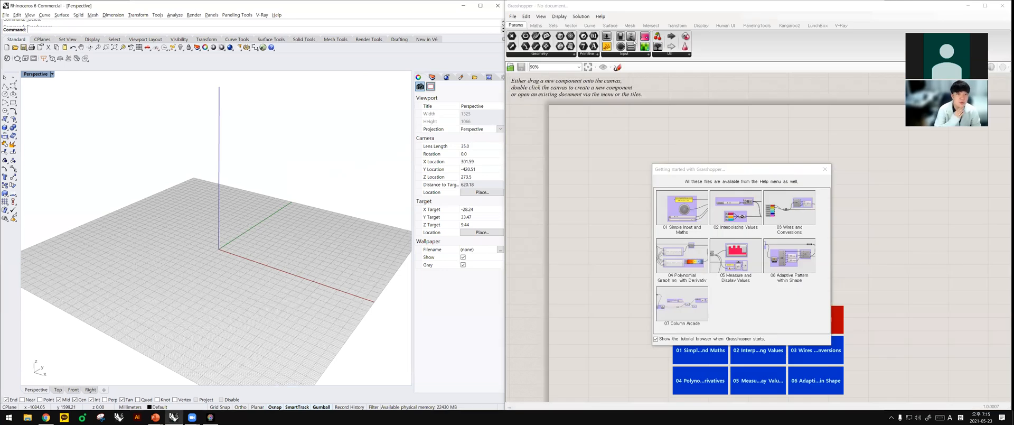
Maximise the Grasshopper window and close the Getting started with Grasshopper tutorial browser.
double_click(591, 6)
scroll(539, 194, down, 3)
scroll(378, 177, down, 5)
scroll(480, 217, up, 5)
scroll(498, 221, down, 2)
scroll(404, 85, down, 2)
scroll(342, 145, up, 6)
scroll(423, 197, down, 2)
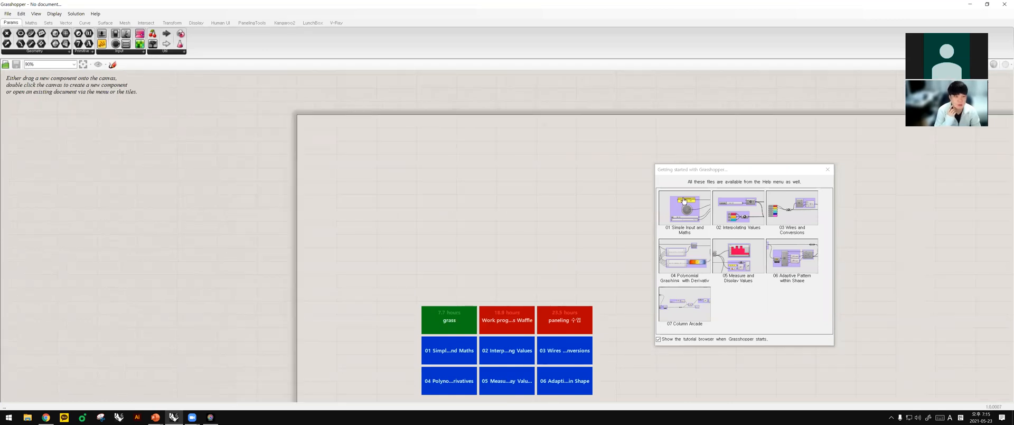
scroll(693, 171, up, 1)
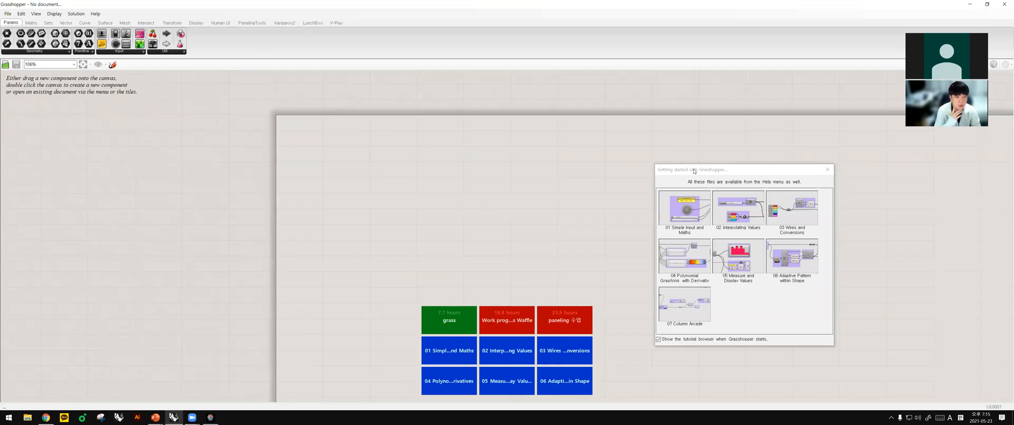
drag(694, 171, 490, 183)
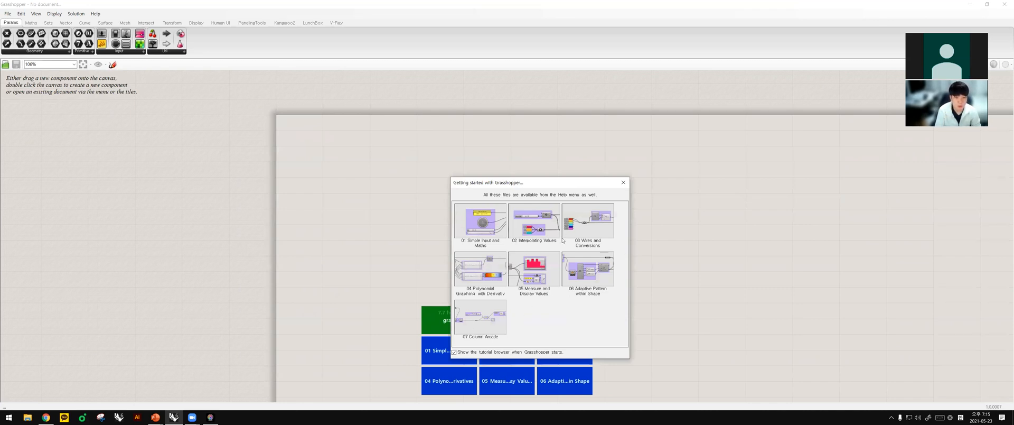
click(623, 182)
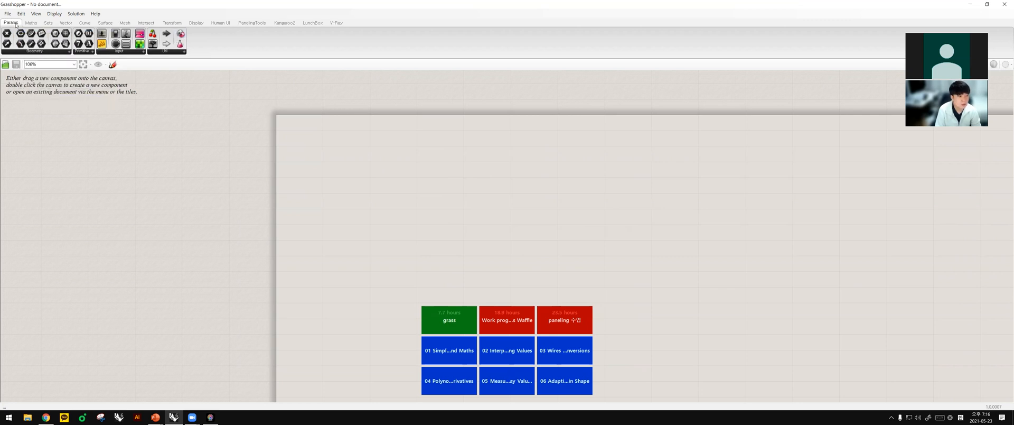
Examine the Maths, Sets, Vector, Curve, Surface, Mesh and Intersect component categories in Grasshopper.
click(30, 23)
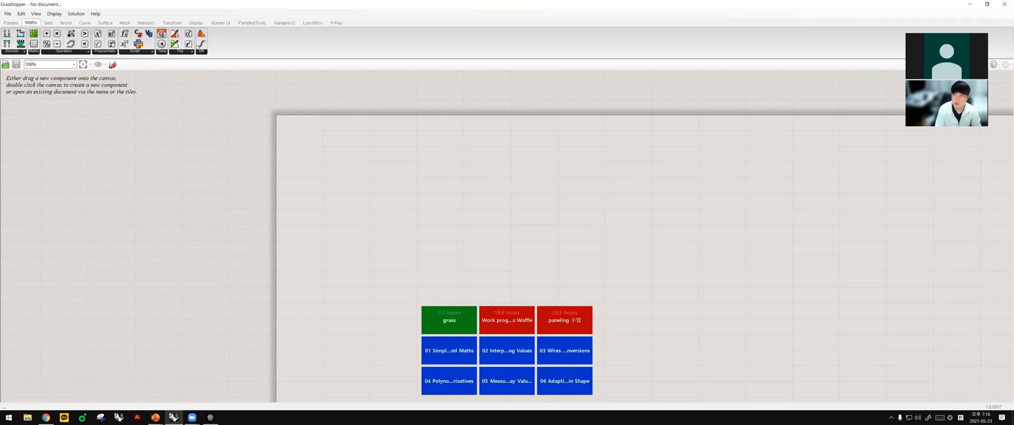
click(48, 23)
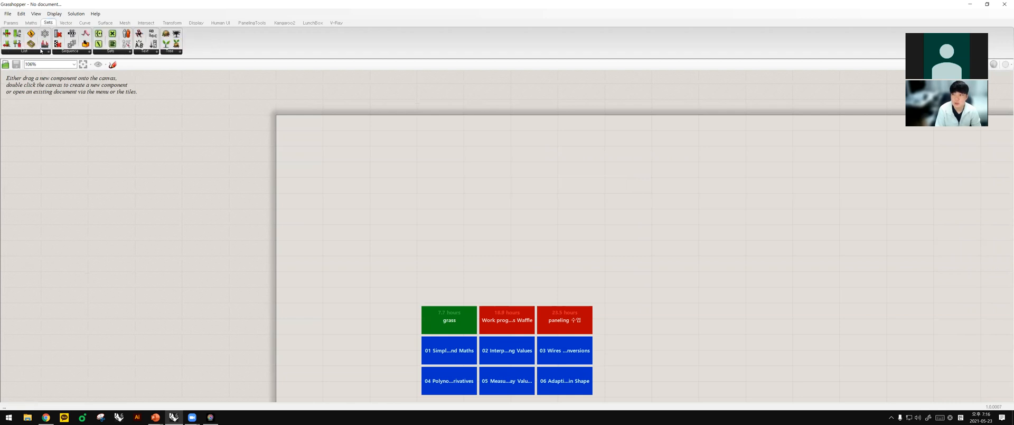
click(40, 52)
scroll(213, 128, down, 3)
scroll(384, 148, up, 3)
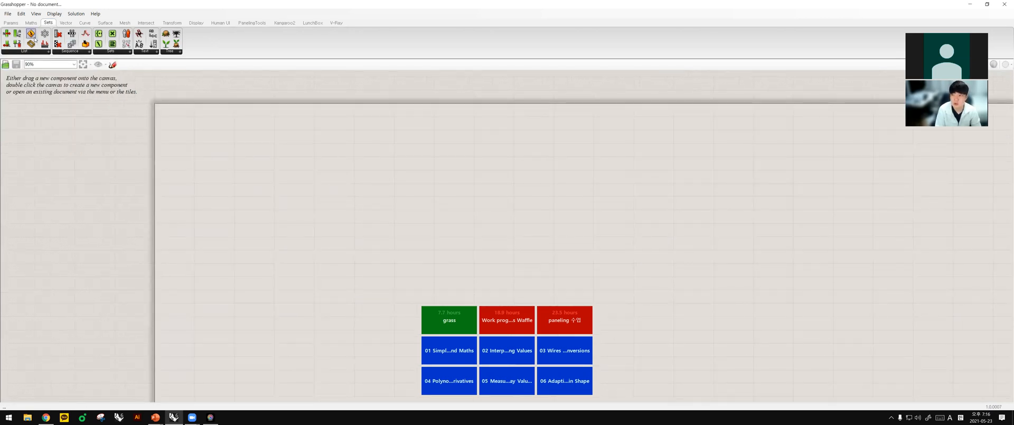
click(66, 23)
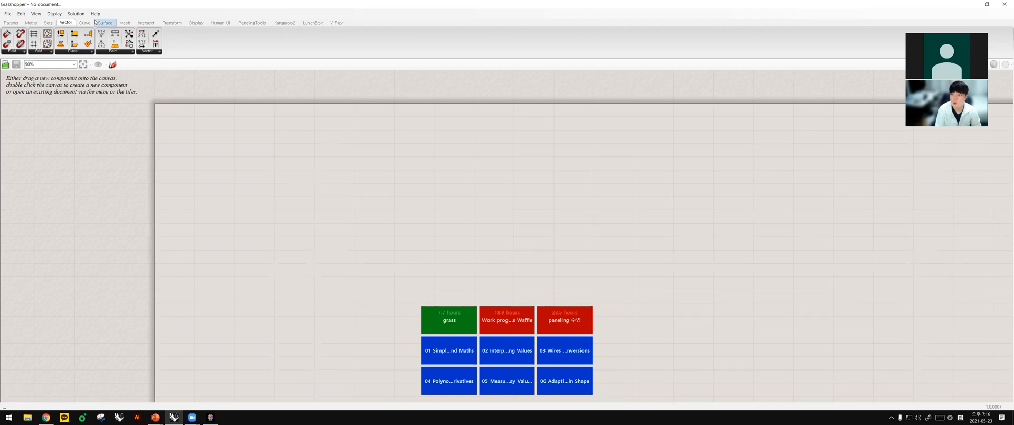
click(94, 23)
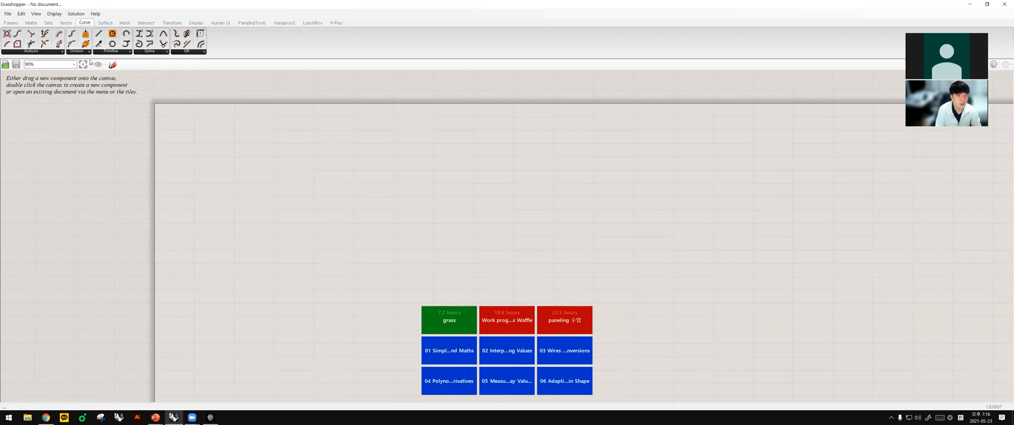
click(100, 23)
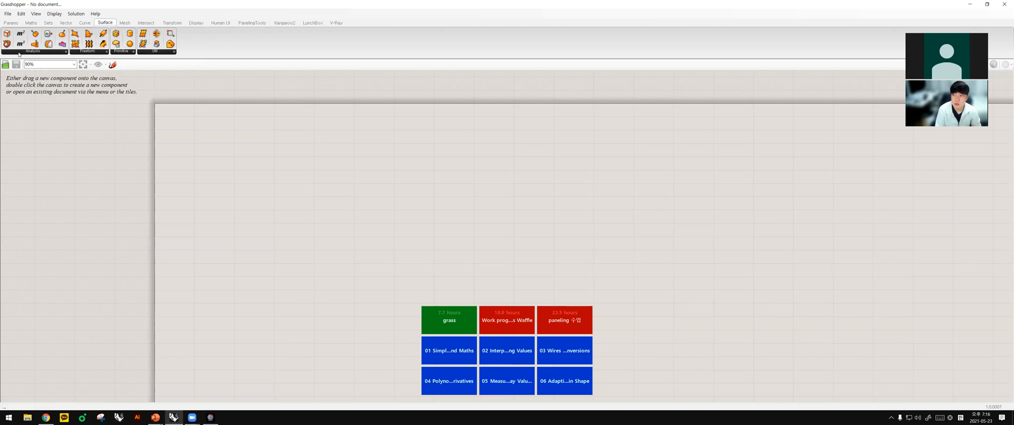
click(125, 23)
click(148, 24)
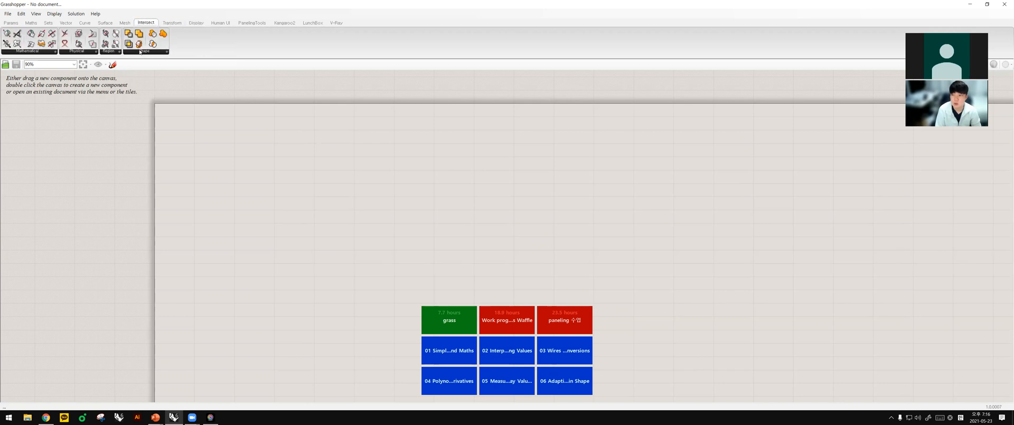
Place the Intersect category's region component with Curves A, Curves B and Plane inputs near the canvas's upper-left corner.
click(140, 51)
click(147, 52)
drag(154, 45, 423, 223)
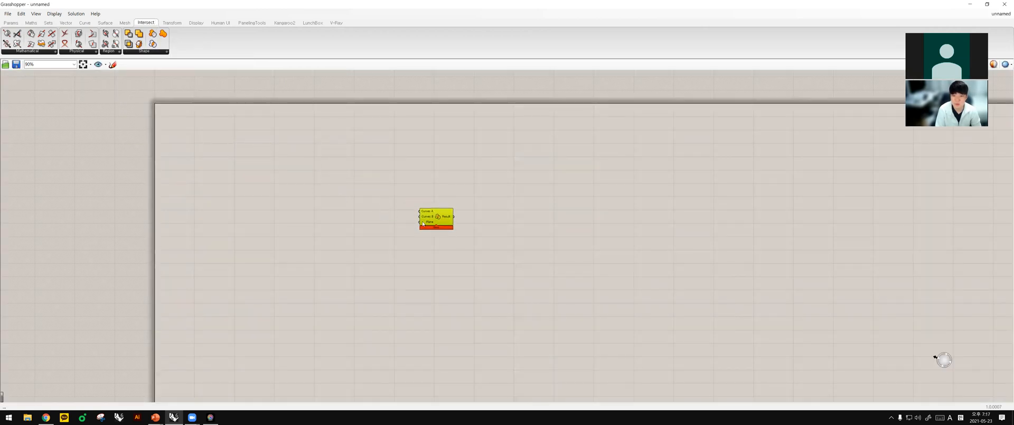
click(500, 245)
drag(433, 218, 266, 147)
click(341, 153)
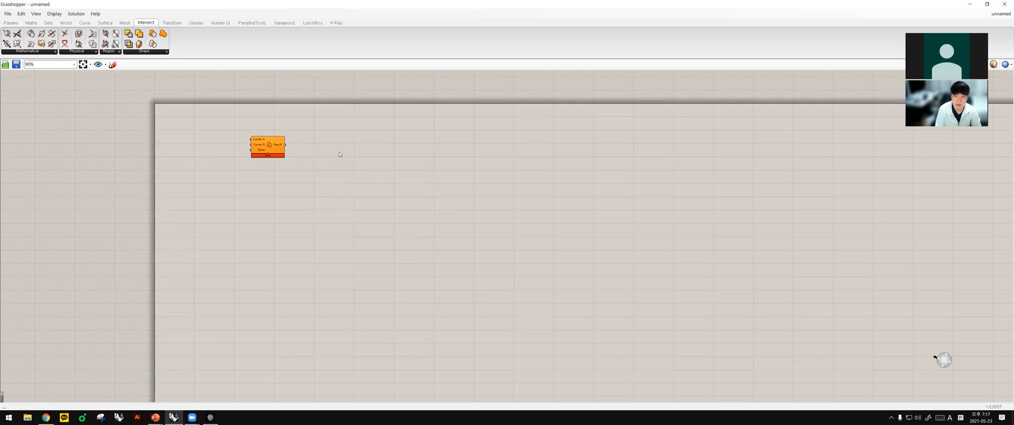
Place a Curve geometry parameter to the left of the region component on the canvas.
click(10, 23)
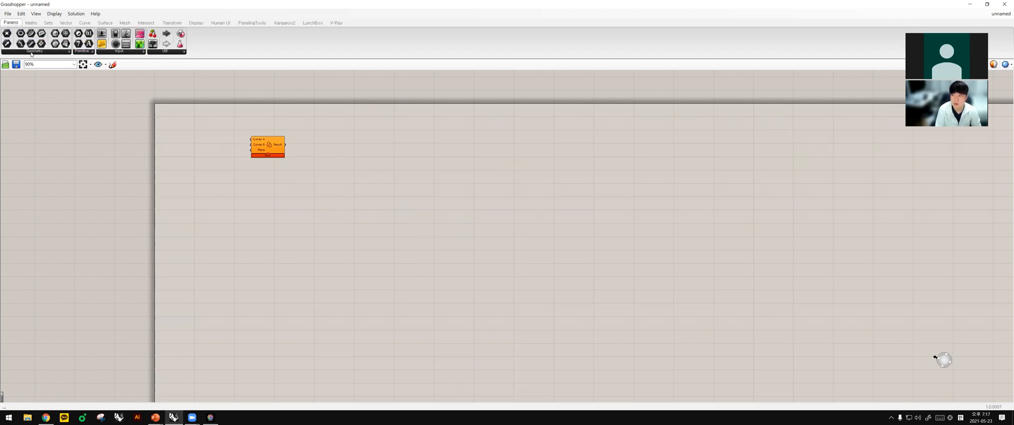
click(25, 51)
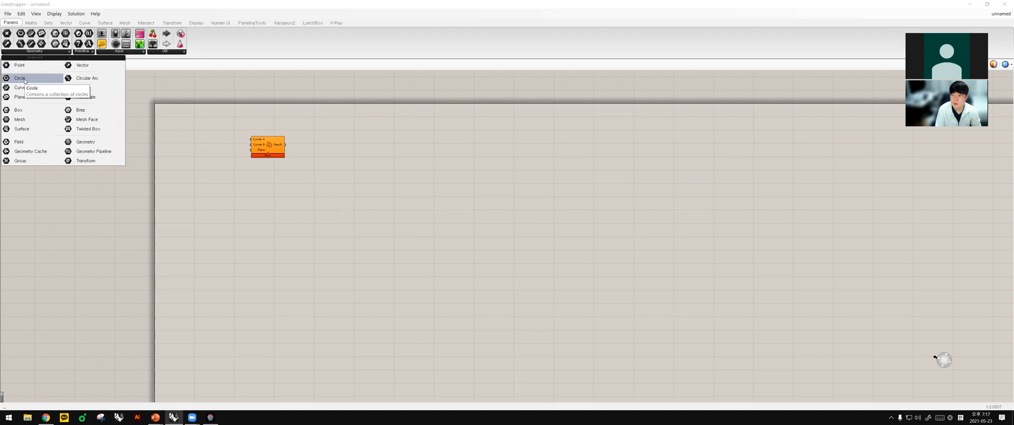
click(45, 90)
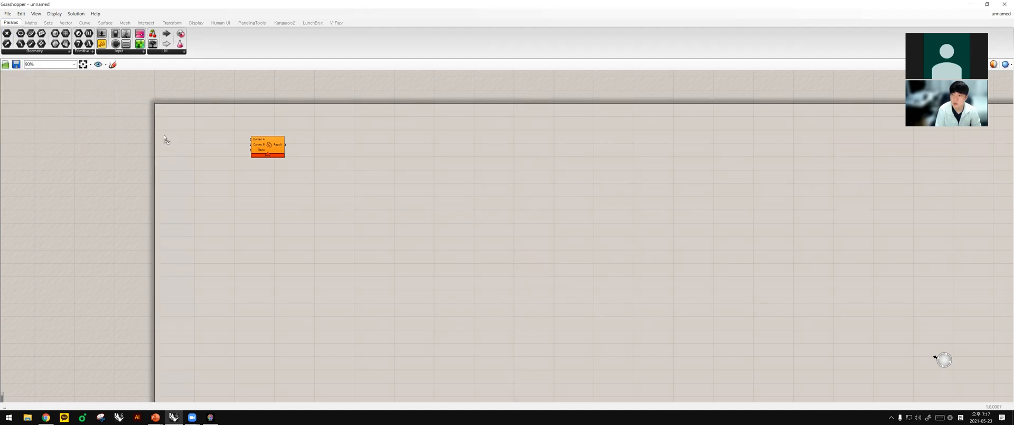
click(203, 144)
scroll(203, 145, up, 5)
scroll(213, 152, up, 1)
drag(235, 159, 267, 178)
scroll(445, 202, down, 4)
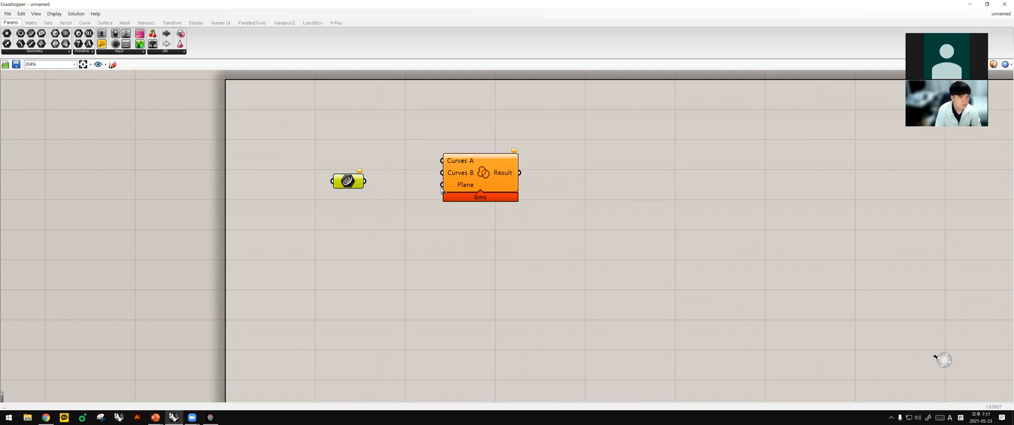
Raise the Curve parameter slightly and move the region component further right to leave room for a wire.
drag(356, 183, 432, 228)
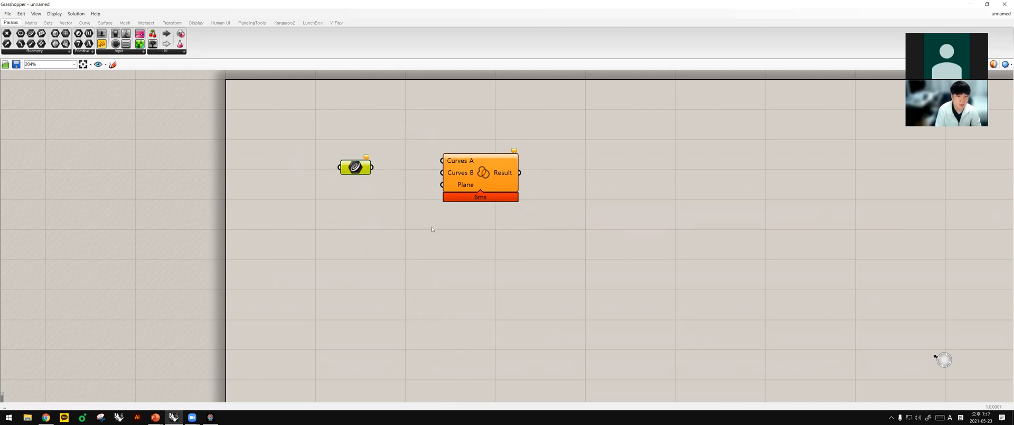
click(458, 179)
drag(355, 168, 359, 168)
drag(475, 182, 506, 187)
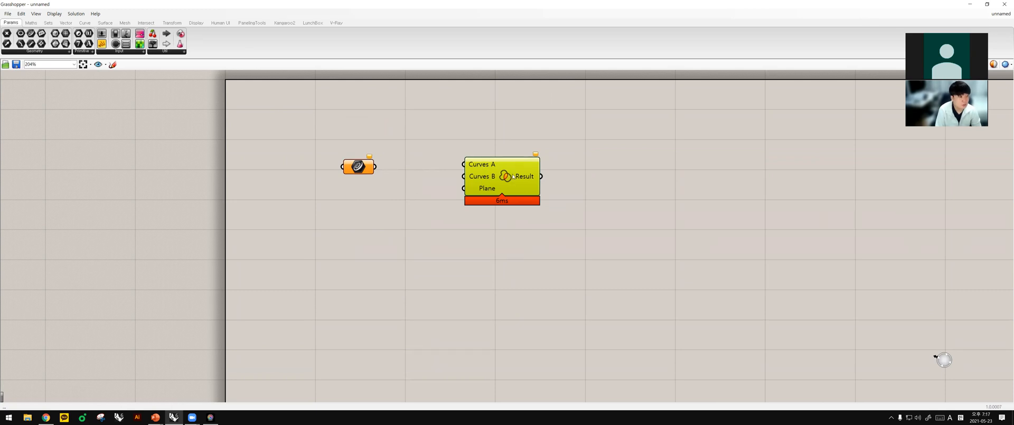
drag(538, 185, 569, 191)
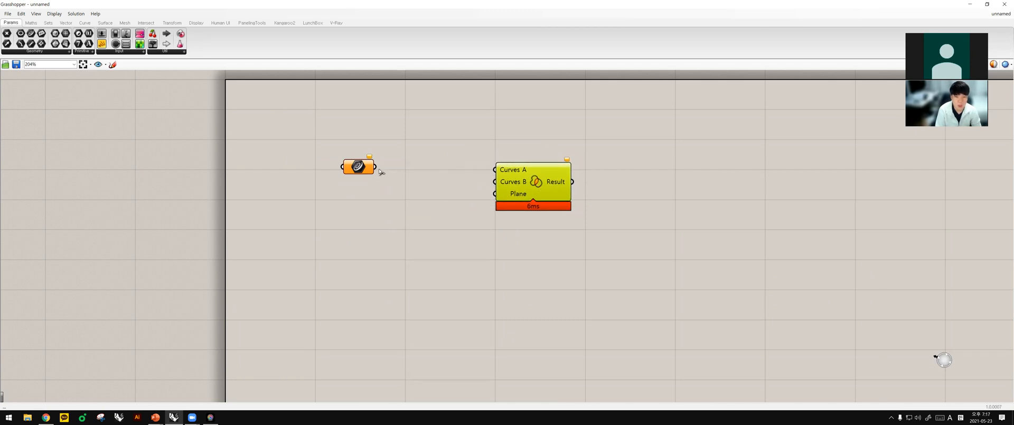
Connect the Curve parameter's output to the region component's Curves A input and move the component back closer.
drag(376, 167, 576, 185)
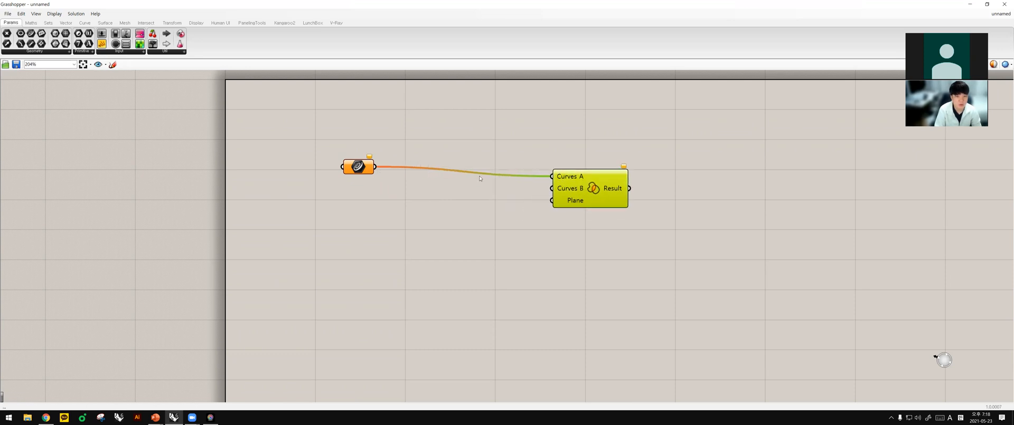
click(359, 167)
drag(376, 167, 550, 178)
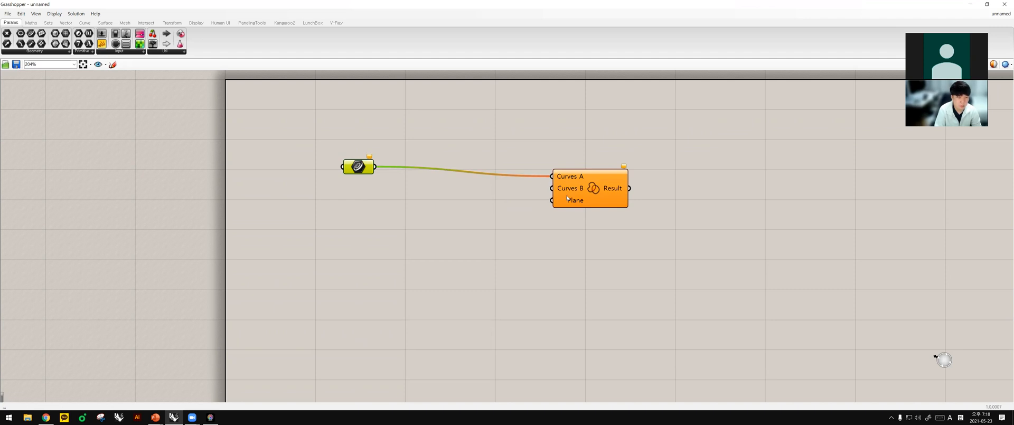
drag(590, 189, 529, 190)
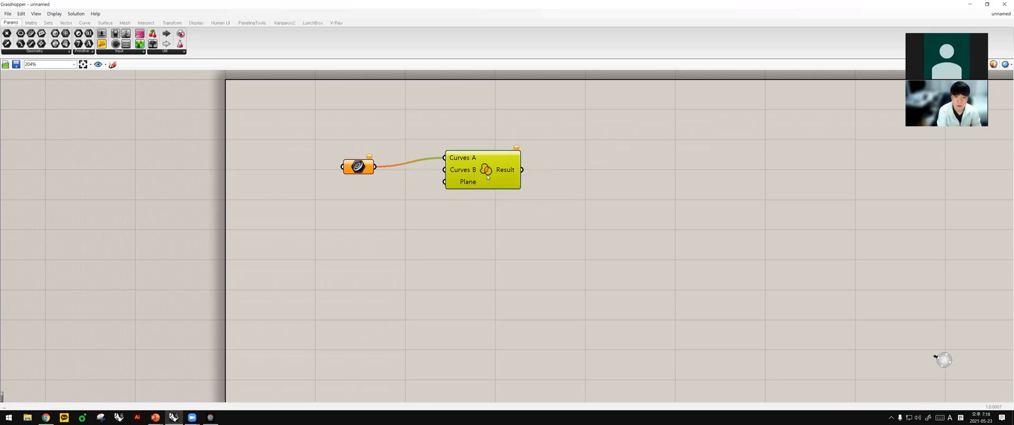
Delete the region component and the Curve parameter from the canvas.
key(Delete)
click(370, 172)
key(Delete)
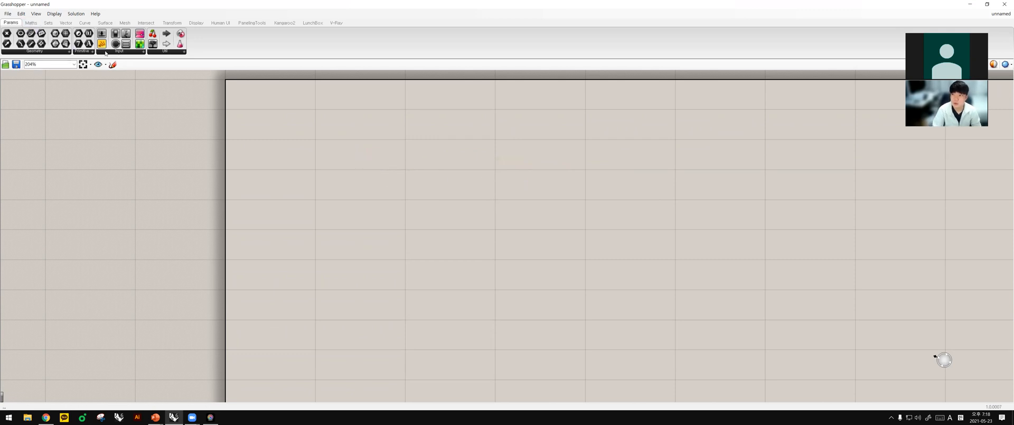
click(55, 51)
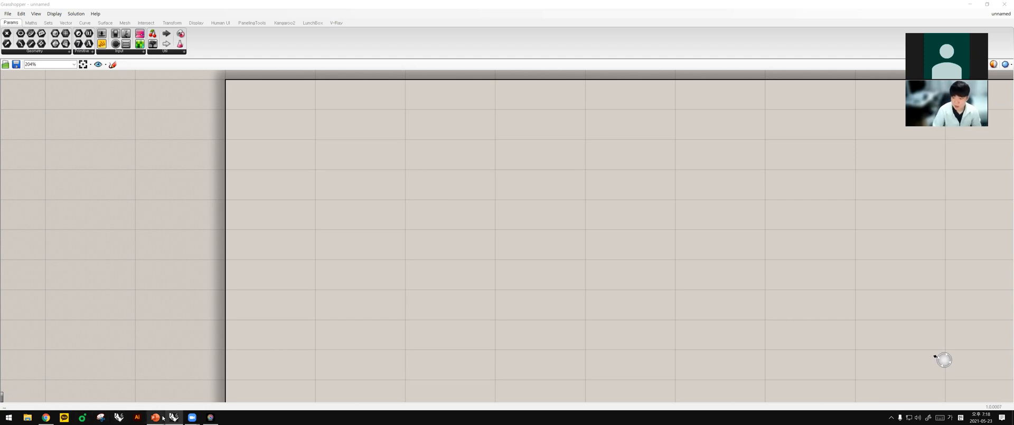
Switch to the PowerPoint slideshow to review the Algorithm slide's input, output and node diagrams, and return to Grasshopper.
mouse_move(155, 417)
click(185, 389)
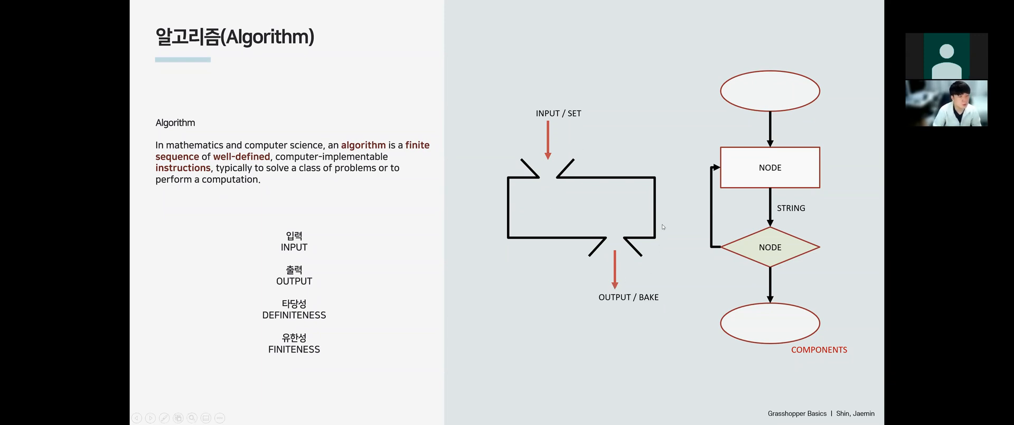
key(alt+Tab)
key(Tab)
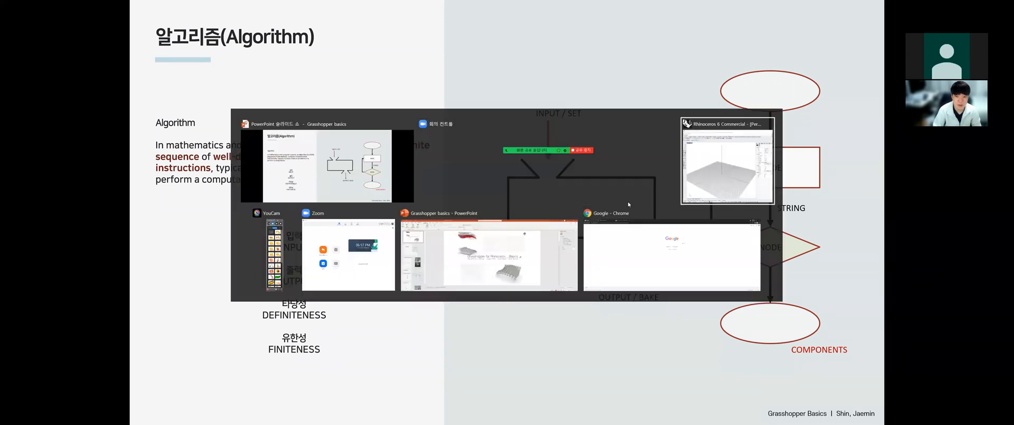
scroll(483, 177, down, 4)
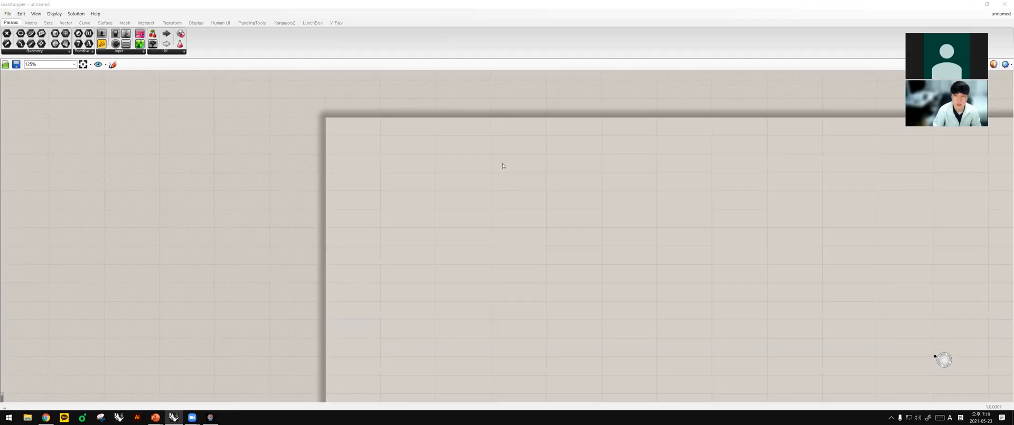
scroll(337, 126, up, 2)
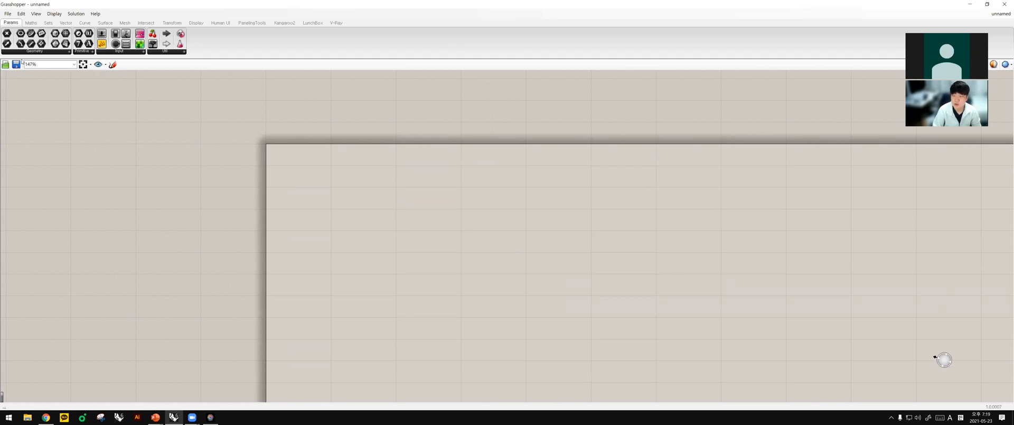
Look again through the Params, Maths, Sets, Vector, Curve and Surface component categories.
click(31, 23)
scroll(61, 25, down, 4)
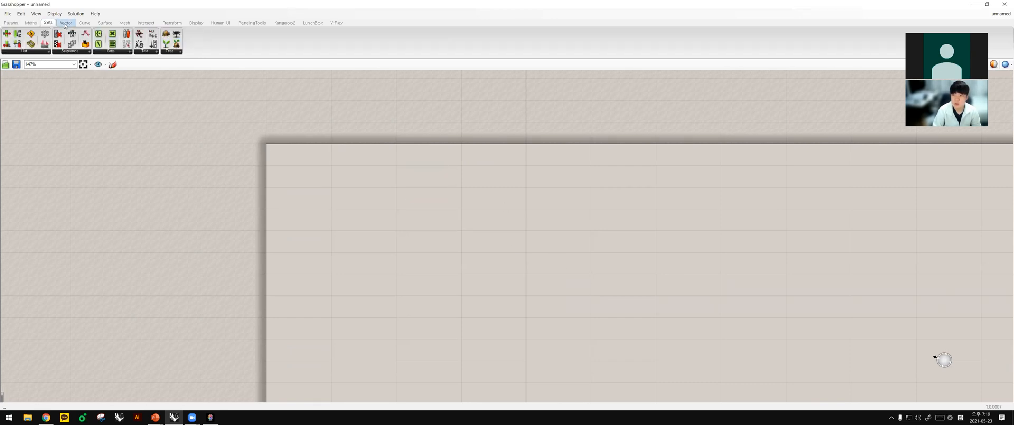
click(8, 25)
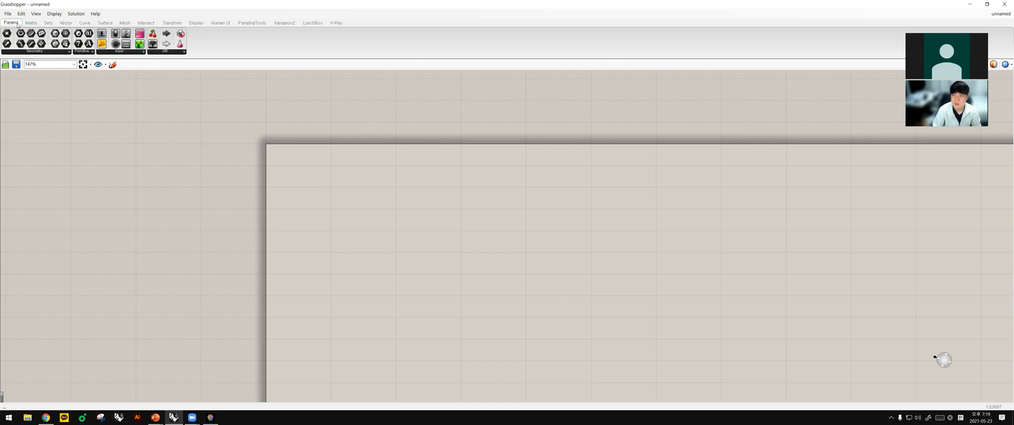
click(31, 24)
click(49, 24)
click(80, 24)
click(68, 24)
click(84, 24)
click(99, 25)
Place a Curve geometry parameter on the canvas with a Brep parameter below it.
click(9, 23)
click(34, 51)
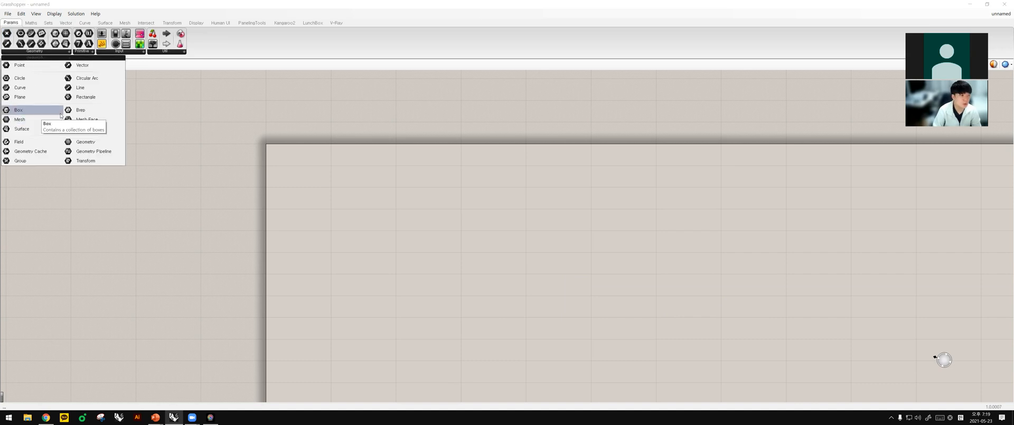
drag(21, 87, 398, 219)
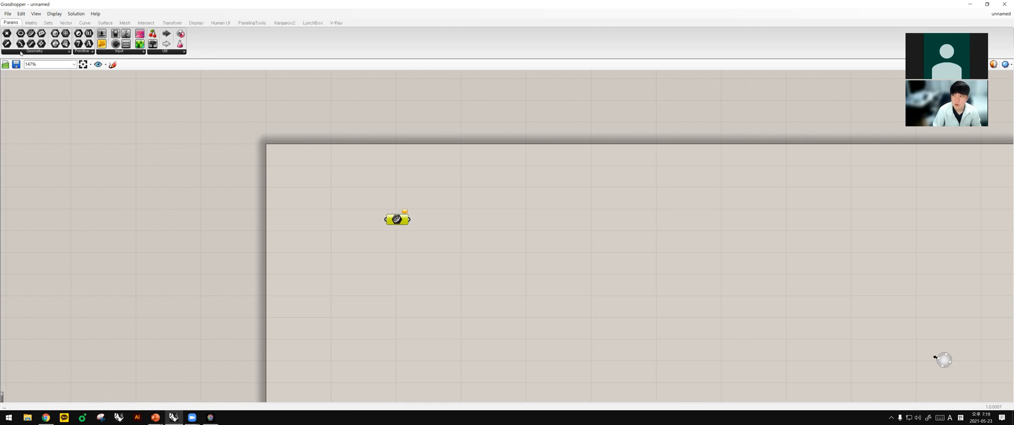
click(35, 51)
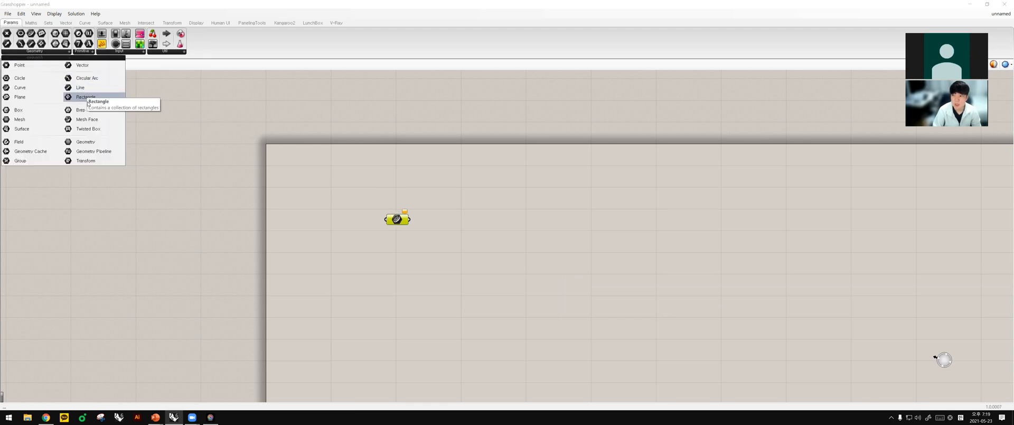
drag(87, 112, 399, 250)
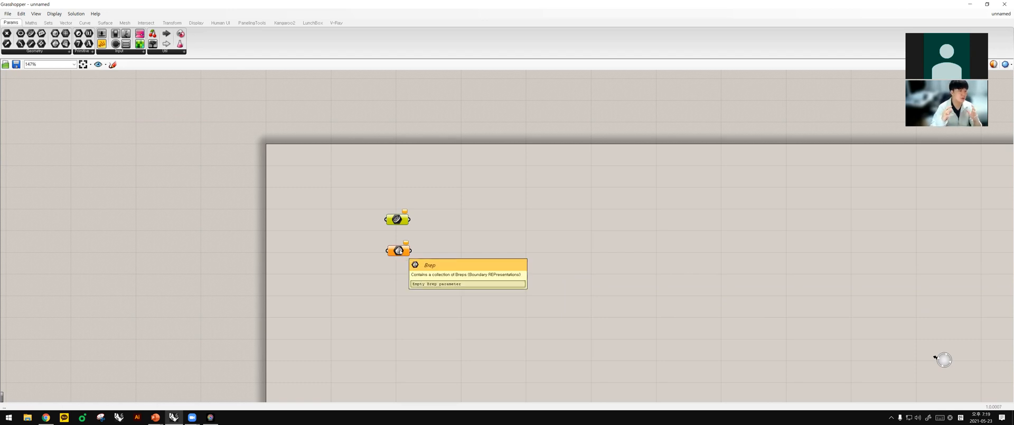
Reposition the Curve and Brep parameters higher on the canvas, stacked with a wider gap between them.
drag(443, 278, 396, 192)
drag(404, 254, 400, 234)
click(415, 222)
click(418, 215)
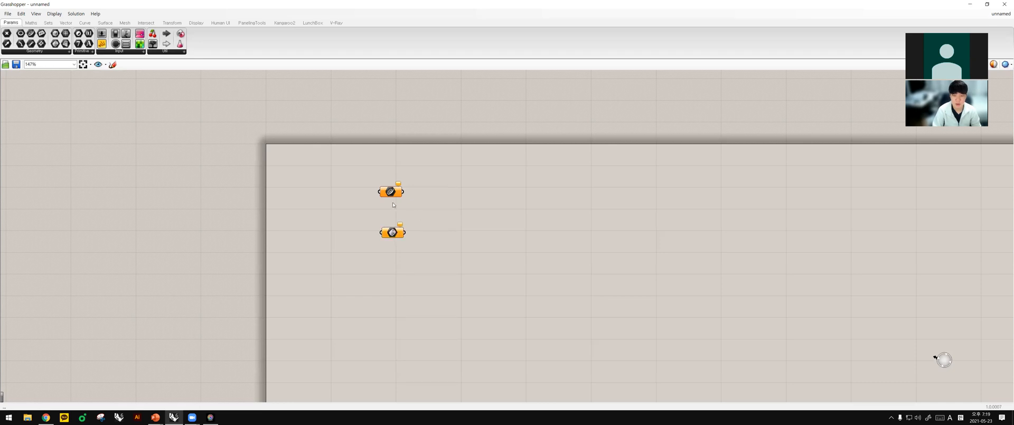
drag(358, 175, 405, 208)
Restore the maximised Grasshopper window and move it so that the Rhino Perspective viewport shows beside it.
mouse_move(398, 184)
key(super+Down)
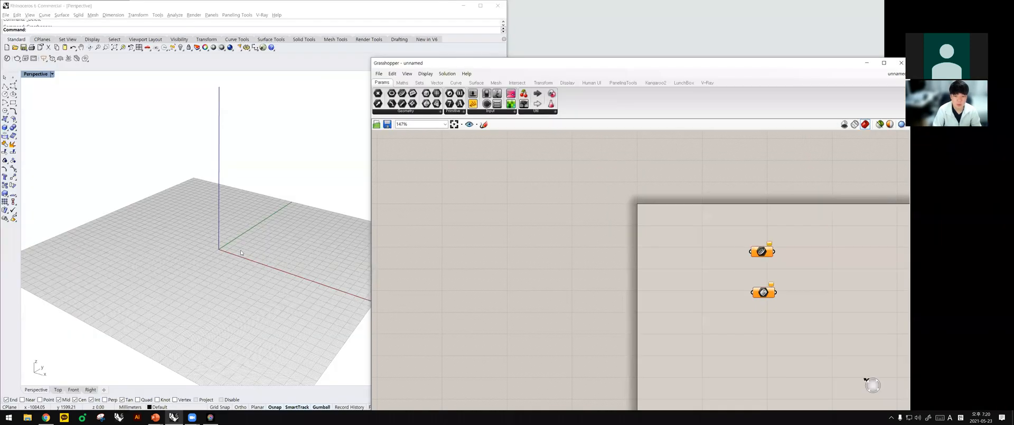
drag(789, 268, 743, 237)
drag(772, 66, 709, 59)
click(776, 249)
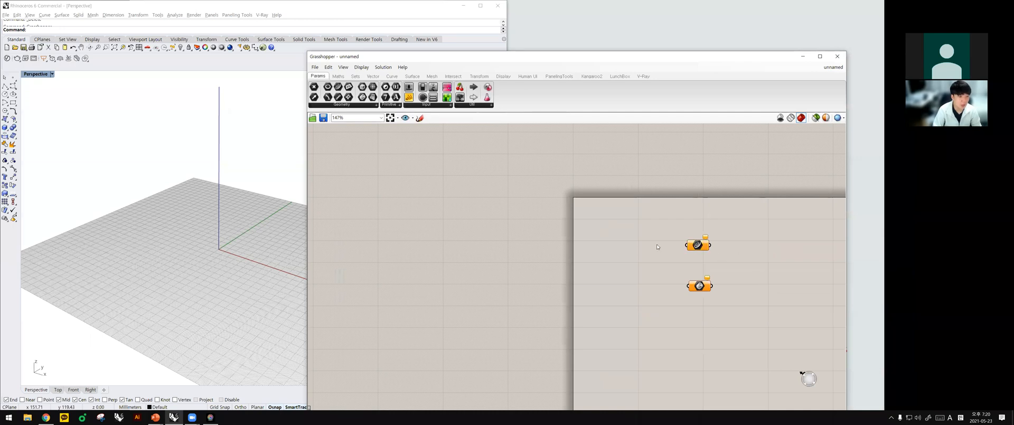
scroll(658, 246, up, 2)
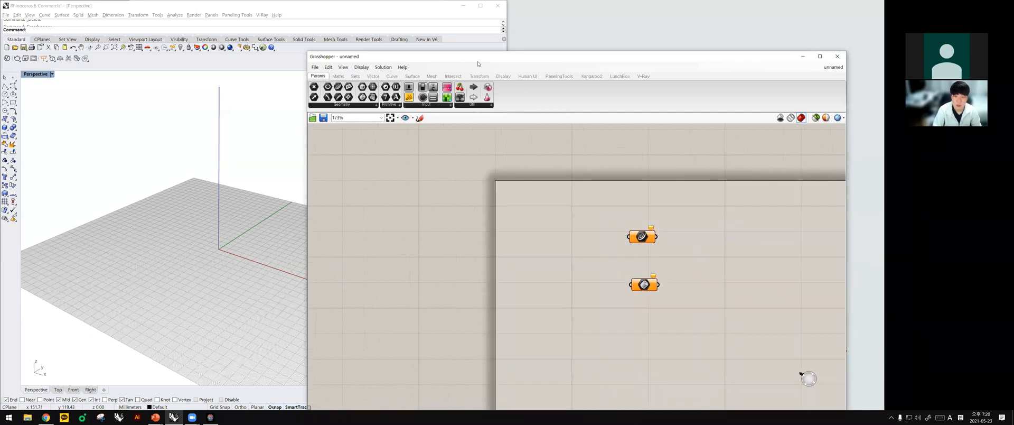
Move the Grasshopper window farther aside and draw a straight polyline segment across the red axis in Rhino's Perspective viewport.
drag(478, 64, 581, 66)
click(5, 85)
click(206, 261)
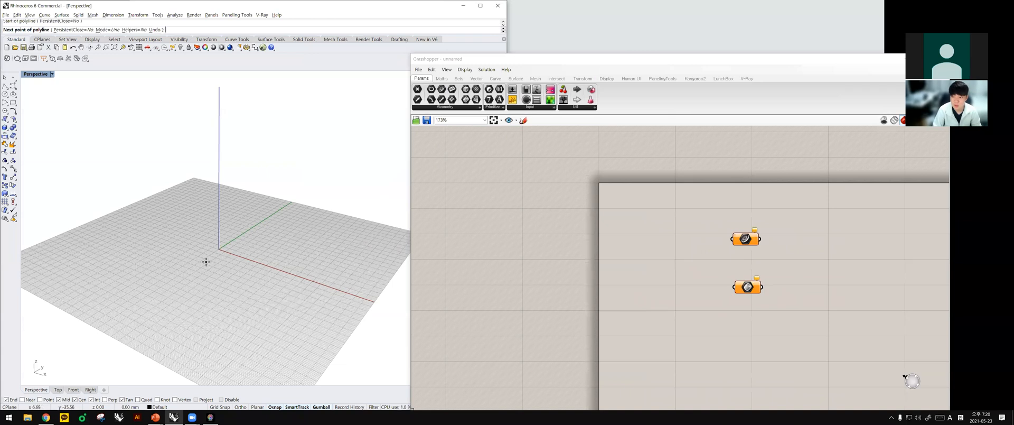
click(328, 244)
key(Return)
Move the Curve parameter towards the upper-left corner of the Grasshopper canvas and clear the selection of the drawn line.
click(313, 253)
key(Escape)
click(314, 251)
click(739, 239)
drag(738, 239, 635, 220)
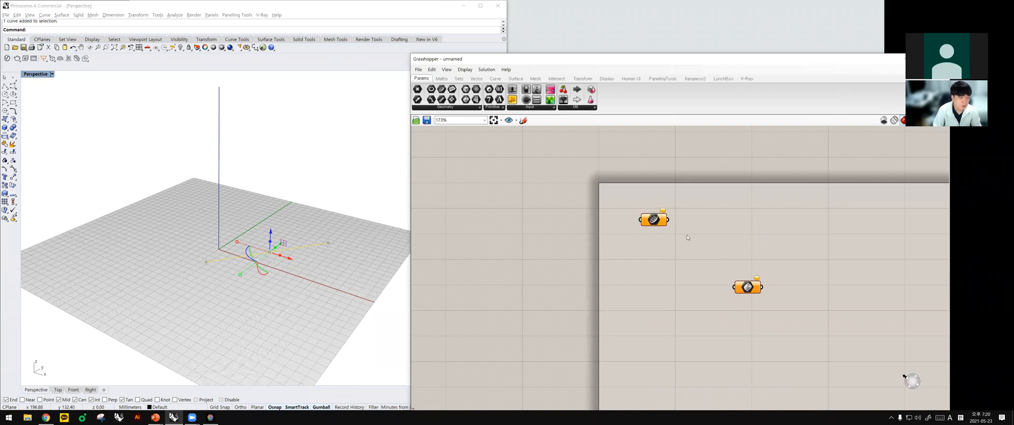
click(678, 255)
key(Escape)
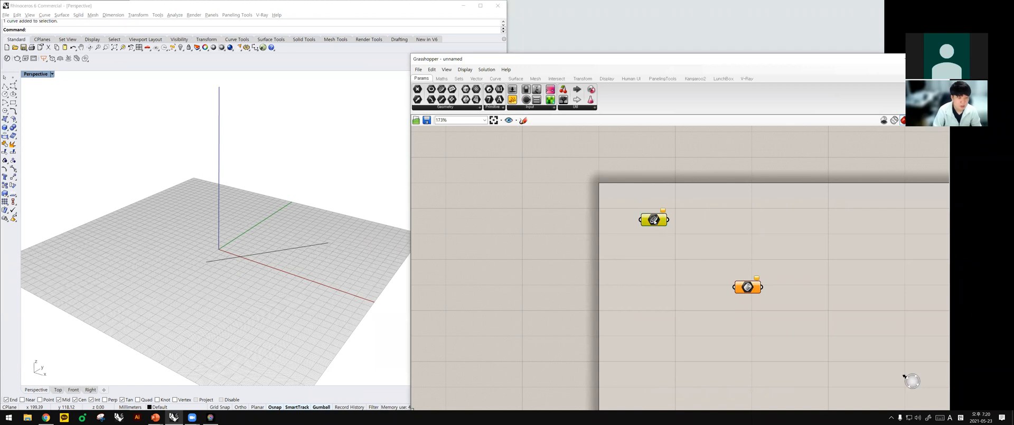
Reference the drawn line in the Curve parameter with Set one Curve.
right_click(654, 219)
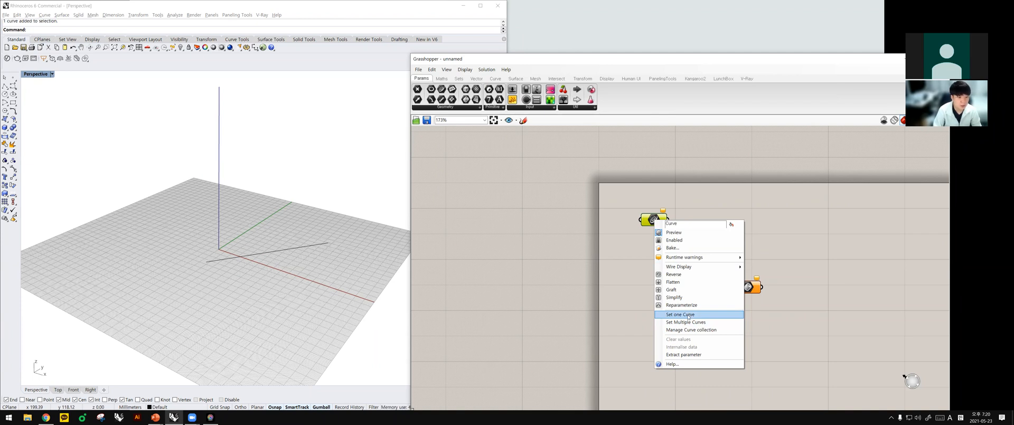
click(687, 315)
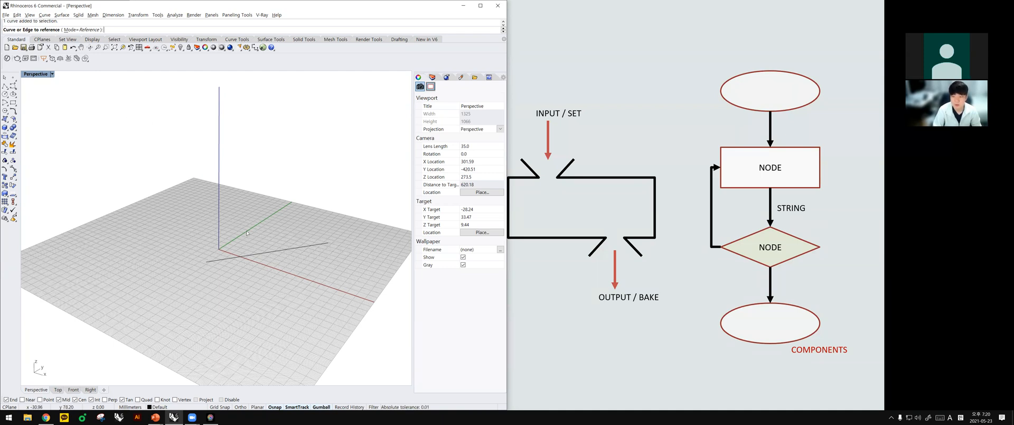
click(267, 254)
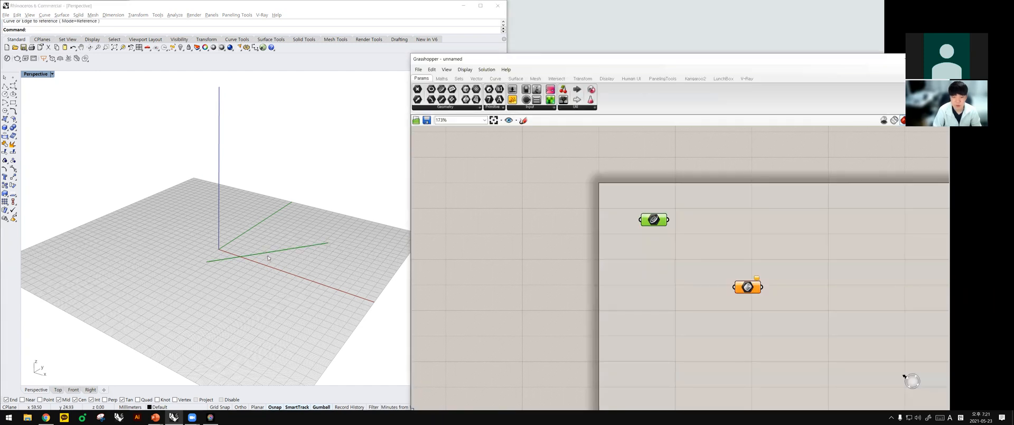
Alternately deselect and select the Curve parameter to compare how its referenced line is highlighted in the Perspective viewport.
click(687, 223)
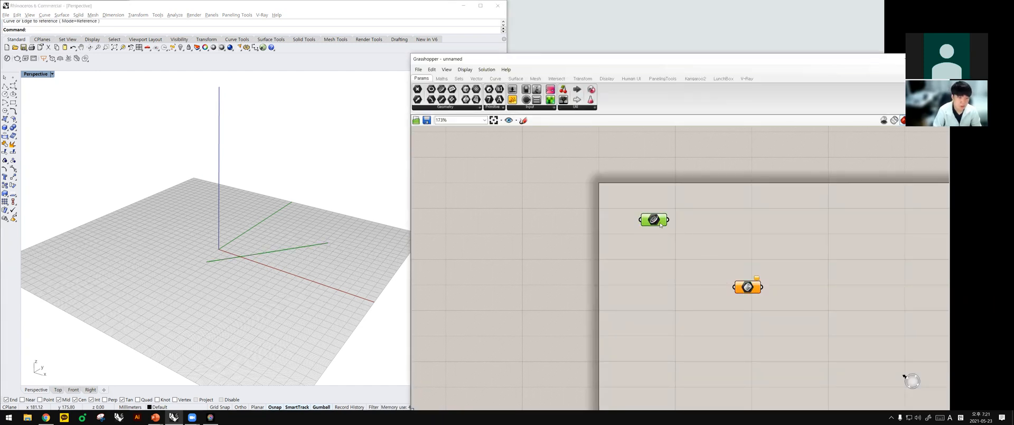
click(652, 249)
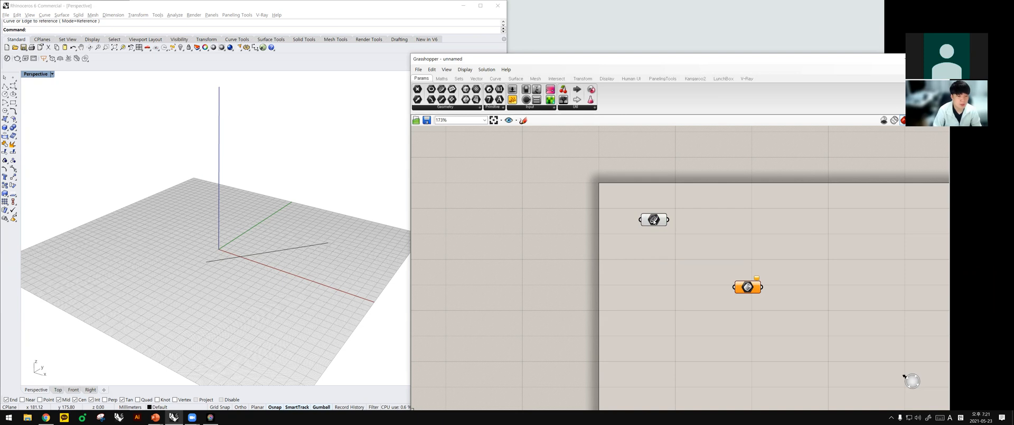
click(654, 221)
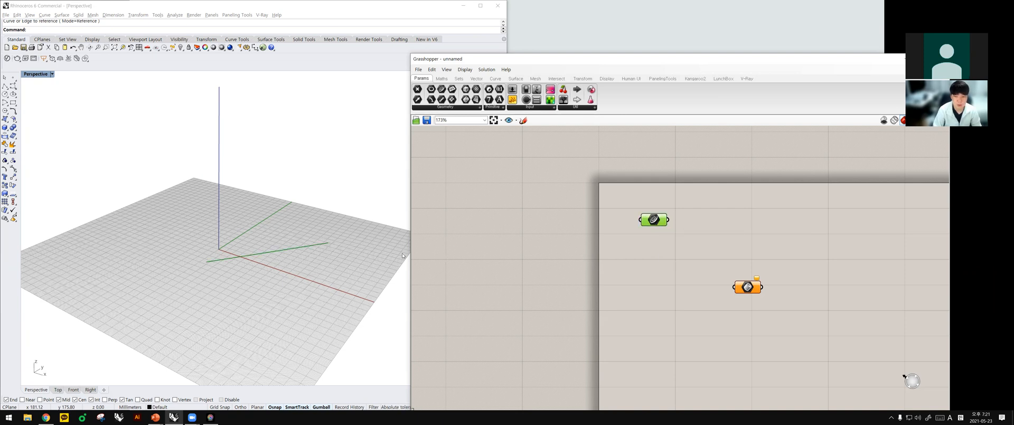
right_drag(277, 262, 315, 304)
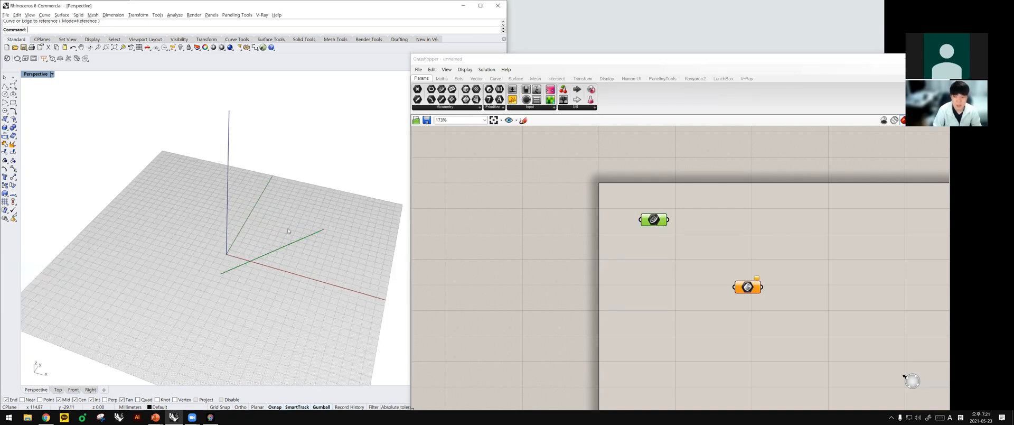
drag(223, 263, 211, 251)
click(673, 237)
click(655, 219)
Move the referenced line towards the front of the grid in Rhino and stretch its far end outward.
drag(339, 244, 235, 235)
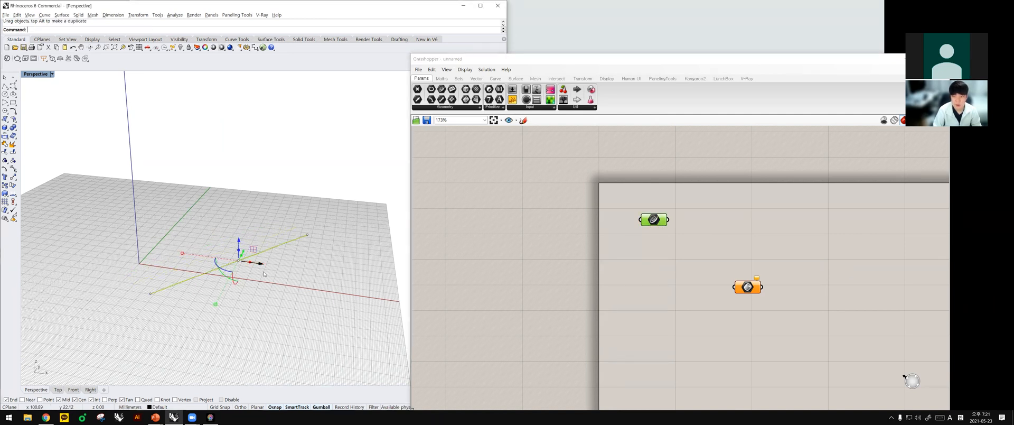
drag(259, 254, 311, 268)
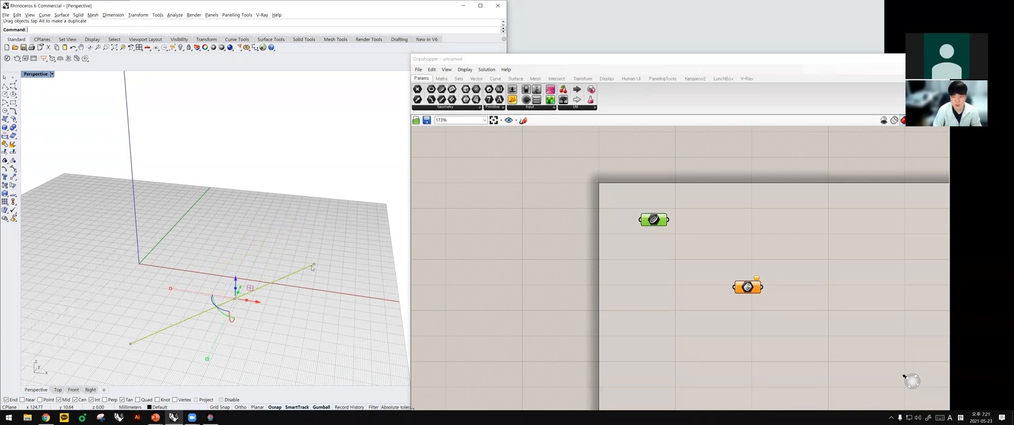
drag(292, 201, 344, 263)
key(Escape)
Shift the Curve parameter slightly and bring the Brep parameter closer beneath it.
click(668, 243)
click(658, 219)
drag(660, 213, 661, 224)
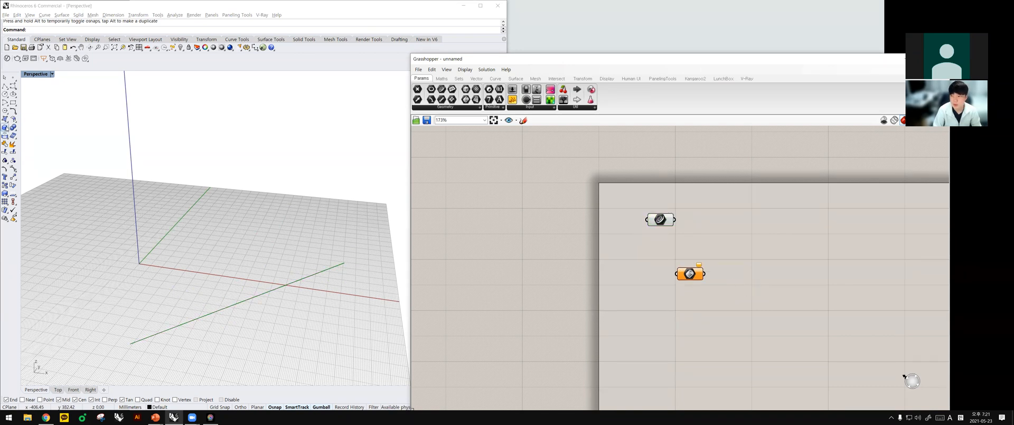
Draw a 100 mm cube starting at the origin and raise it so that it stands on the ground grid.
click(201, 192)
key(Return)
text(0)
key(Return)
text(100)
key(Return)
shift+click(270, 215)
key(Return)
click(290, 218)
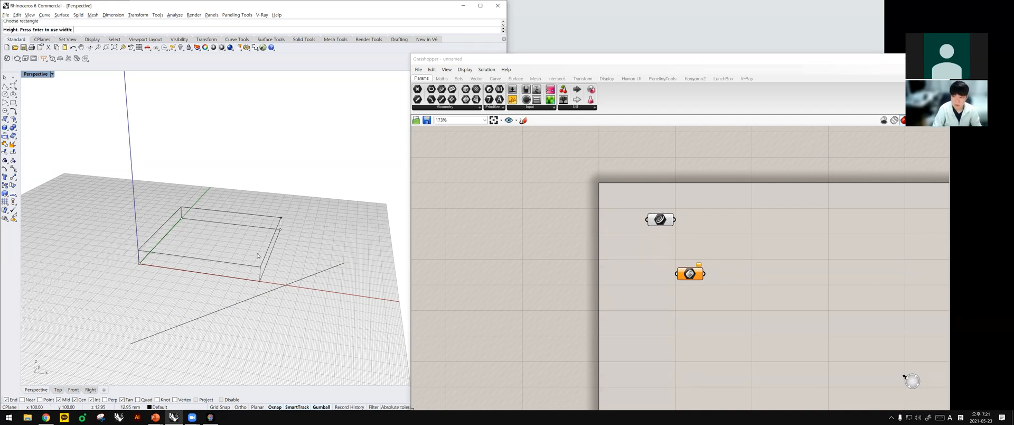
key(Return)
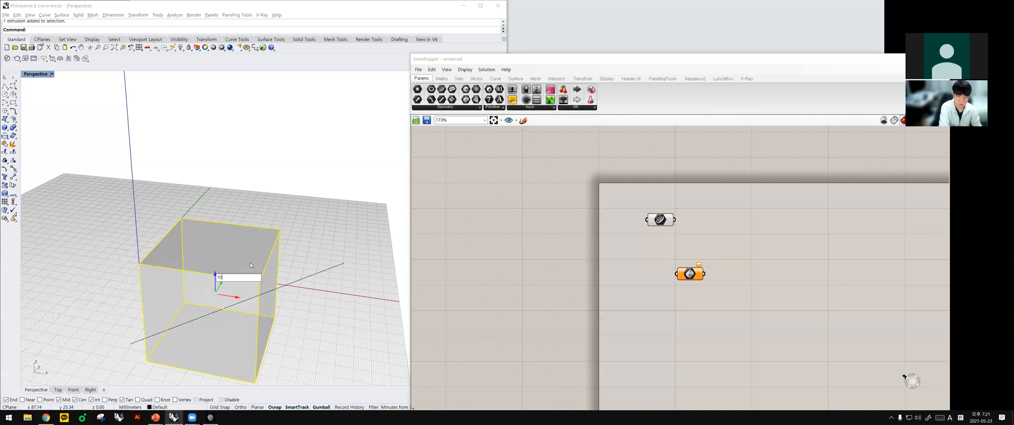
key(Escape)
Align the Brep parameter directly under the Curve parameter and reference the cube in it with Set one Brep.
drag(690, 273, 660, 251)
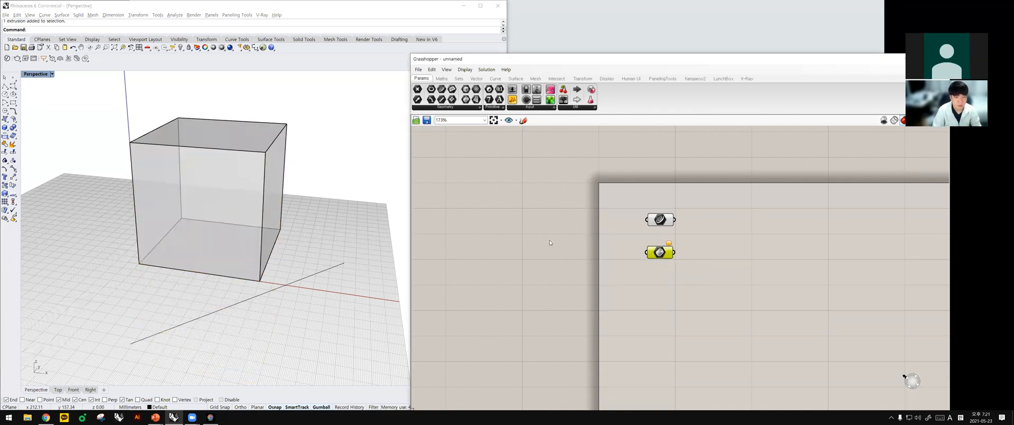
right_click(661, 252)
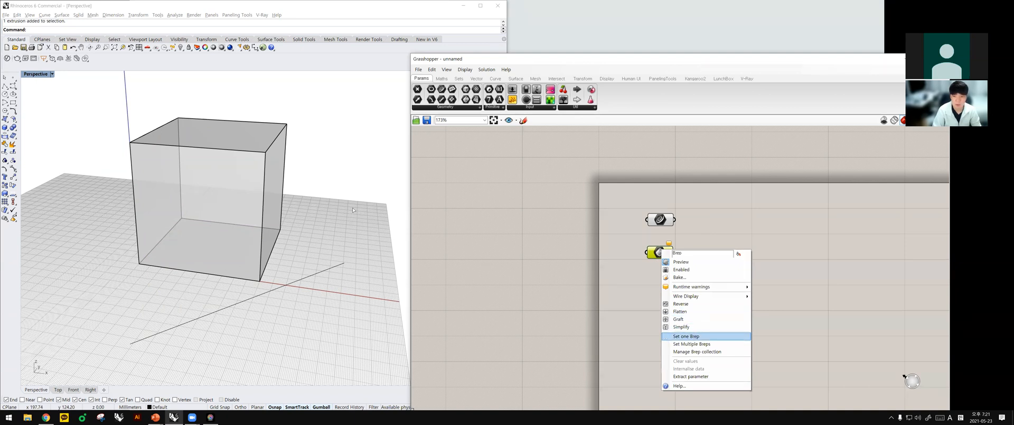
click(236, 189)
Examine the cube and line in the Perspective viewport, selecting and deselecting them to compare the Rhino objects with the Grasshopper preview.
click(560, 255)
click(243, 207)
click(662, 254)
click(660, 269)
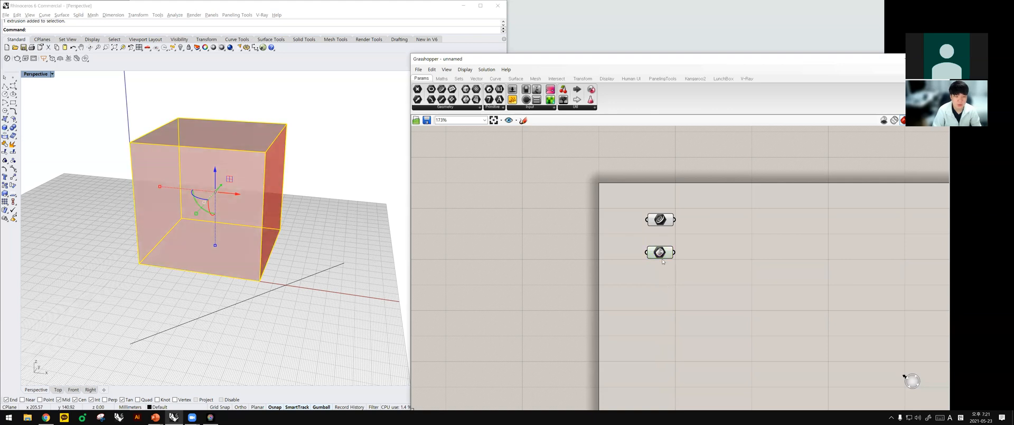
click(340, 240)
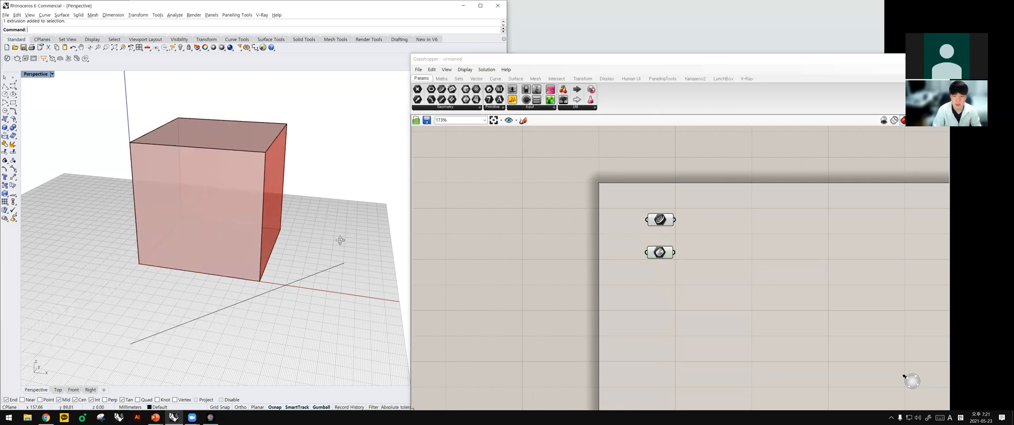
right_drag(339, 239, 313, 238)
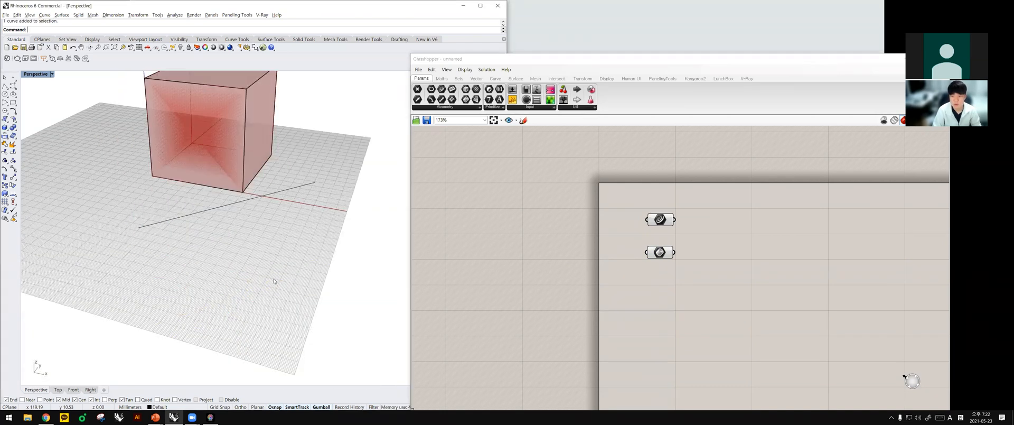
shift+right_drag(274, 153, 281, 151)
Select the Brep and Curve parameters in turn to identify which viewport geometry each one references.
click(660, 252)
right_drag(321, 219, 283, 136)
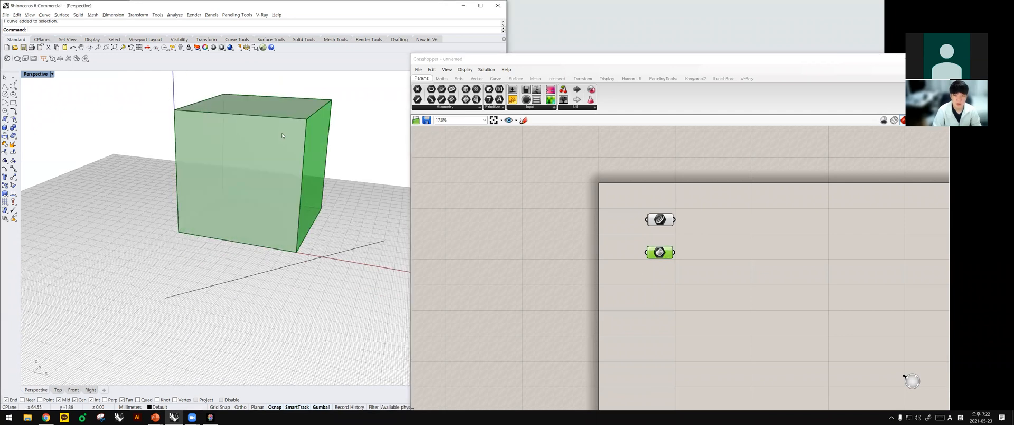
click(663, 229)
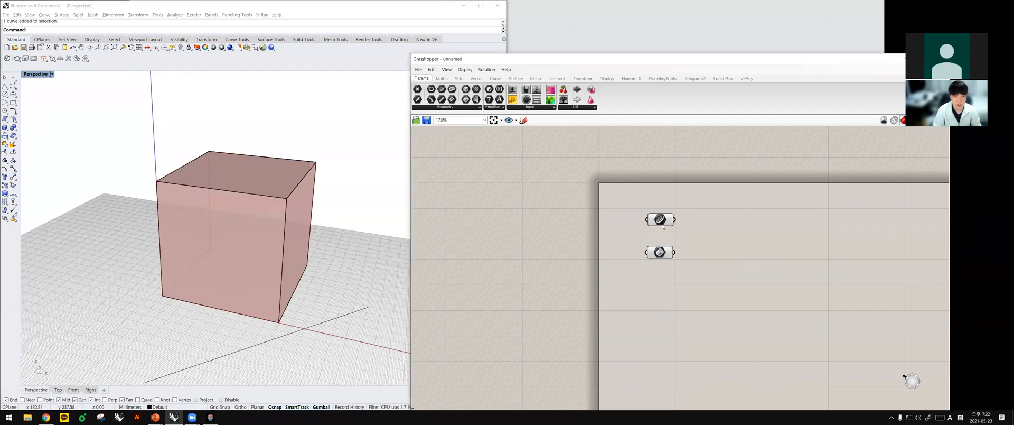
click(659, 252)
click(660, 219)
click(659, 252)
click(666, 241)
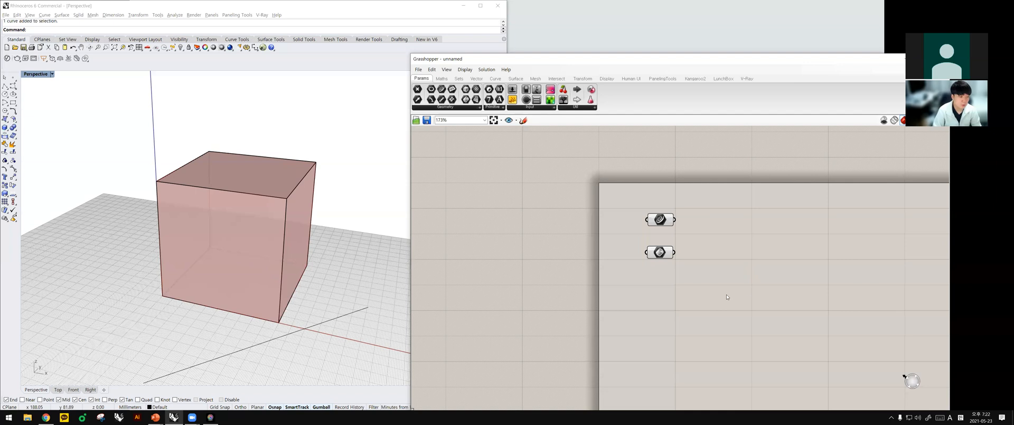
Move the Brep parameter lower to widen the gap beneath the Curve parameter.
drag(625, 205, 705, 295)
click(709, 274)
drag(667, 255, 665, 279)
click(690, 273)
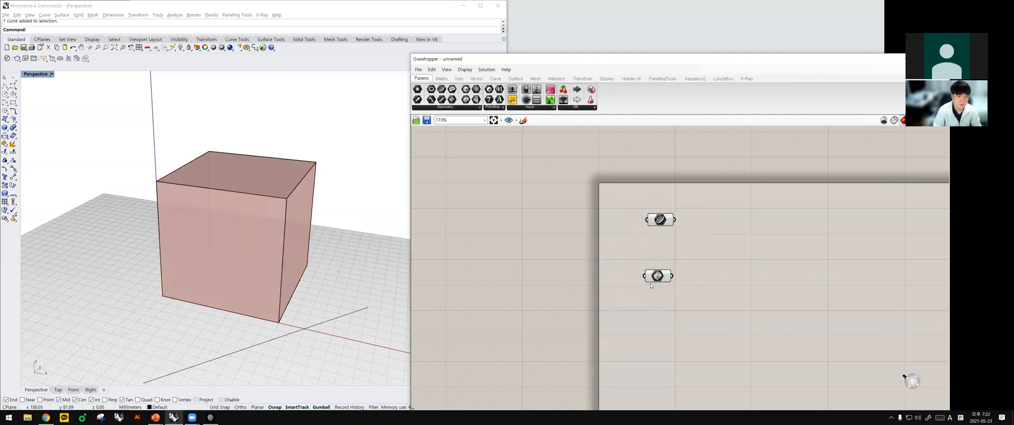
Hide the original cube and line in Rhino so that only their Grasshopper previews are displayed.
click(296, 255)
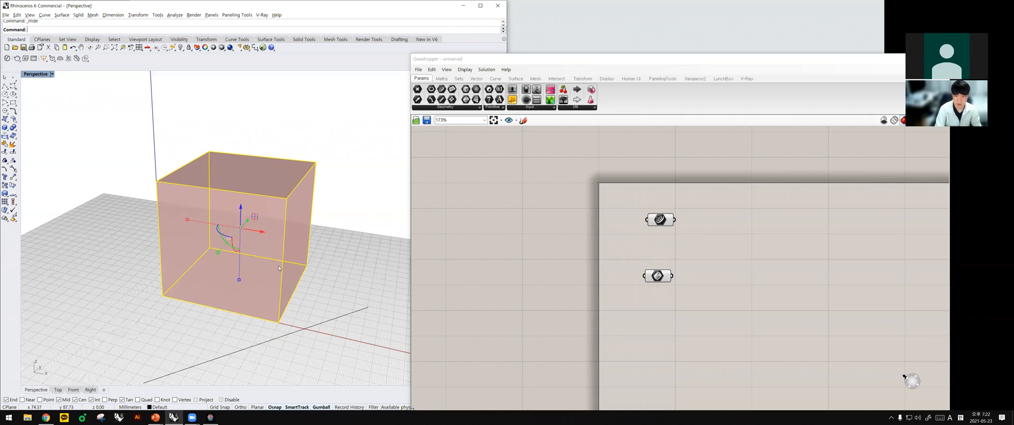
key(ctrl+h)
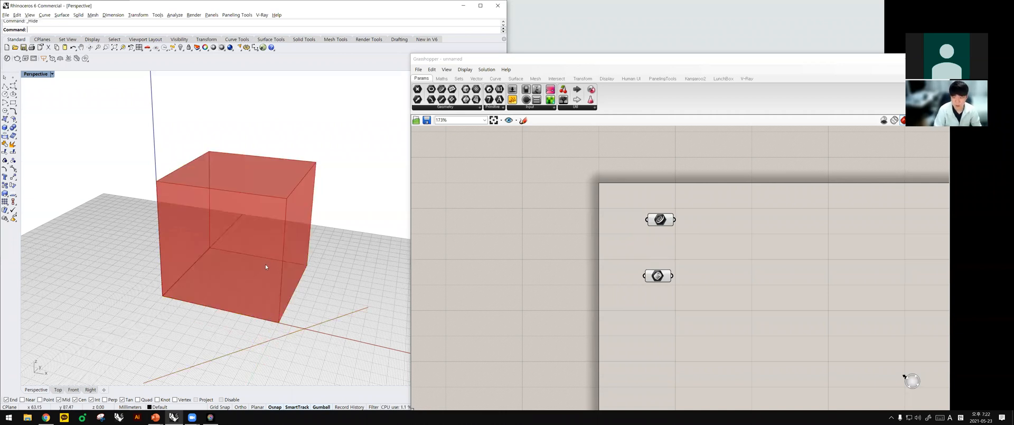
scroll(265, 264, down, 3)
scroll(259, 257, up, 2)
scroll(285, 285, up, 1)
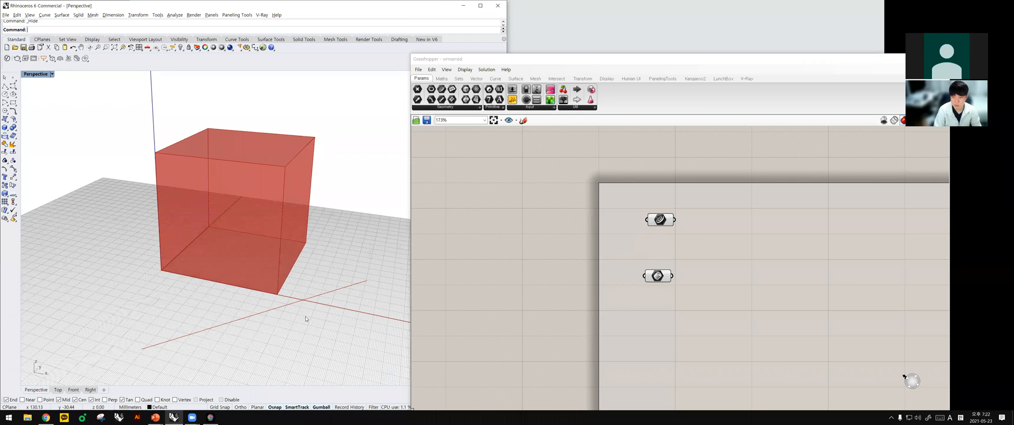
scroll(314, 272, down, 1)
Alternate the selection between the Brep and Curve parameters to examine their previews with the Rhino originals hidden.
click(657, 275)
click(660, 220)
click(657, 275)
click(662, 222)
click(659, 276)
click(663, 259)
click(661, 220)
click(660, 275)
click(662, 259)
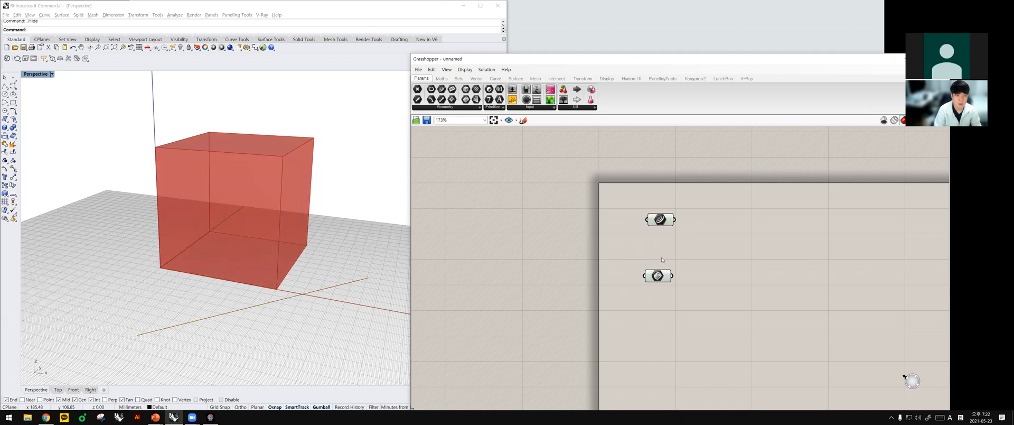
Put the Grasshopper window away to check the Perspective viewport without previews, and reopen it with the Grasshopper command.
drag(923, 57, 701, 84)
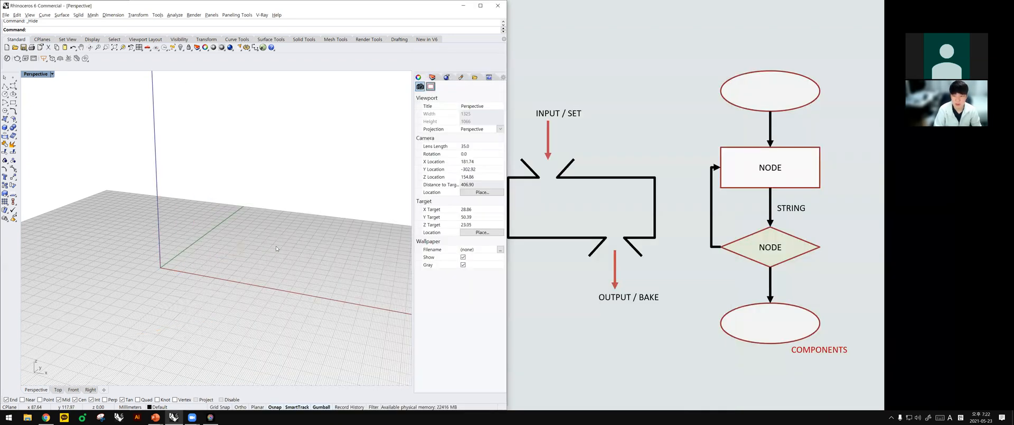
scroll(316, 279, down, 2)
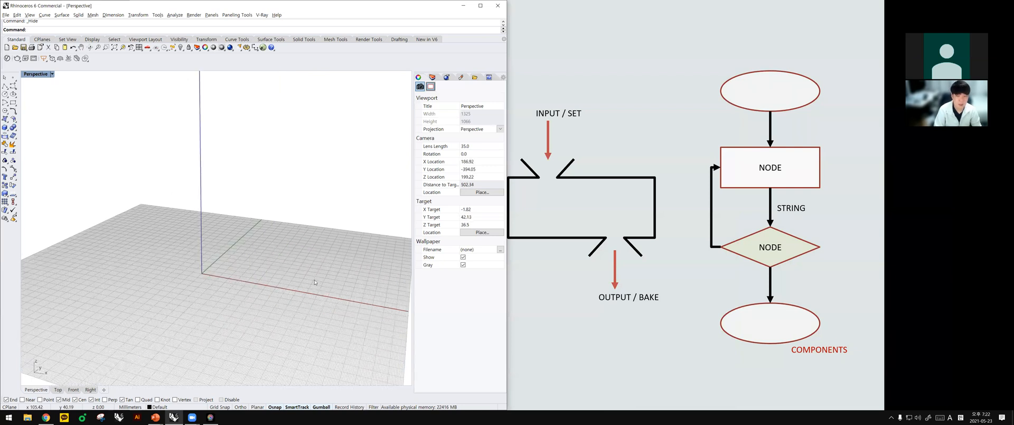
text(Grasshopper)
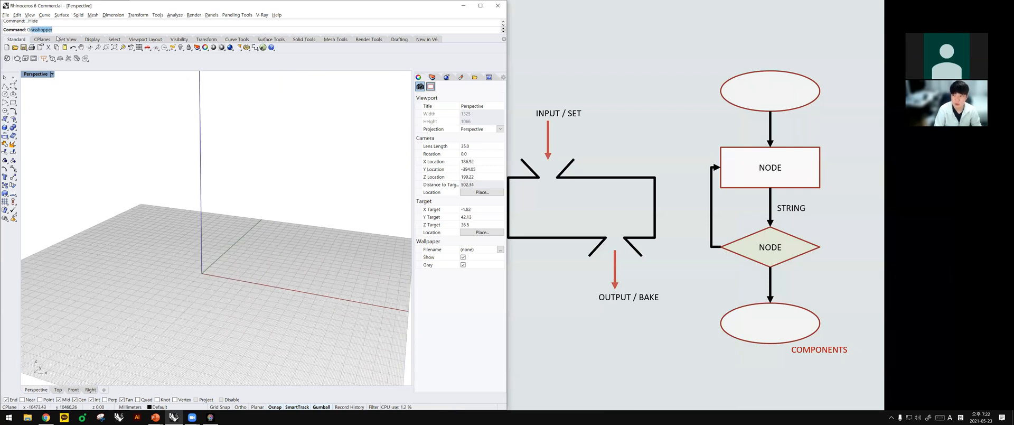
key(Return)
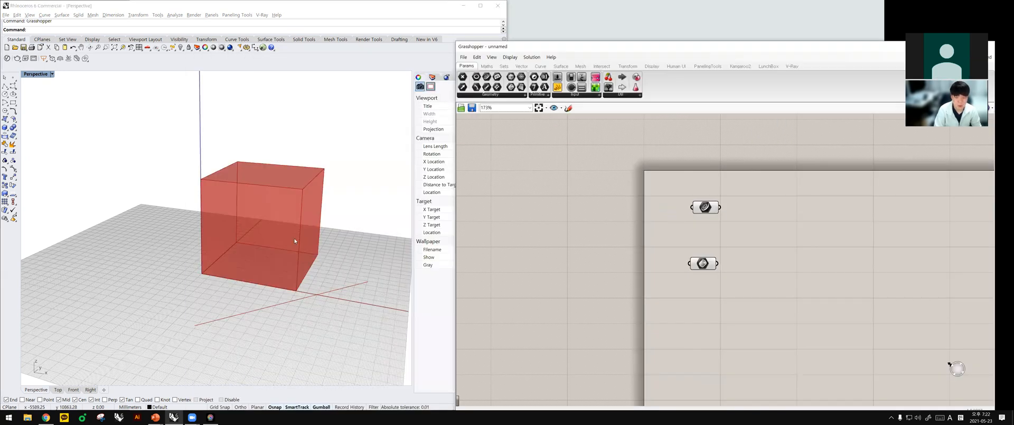
Add a Move component to the canvas and connect the Brep parameter's output to its Geometry input.
scroll(709, 246, down, 3)
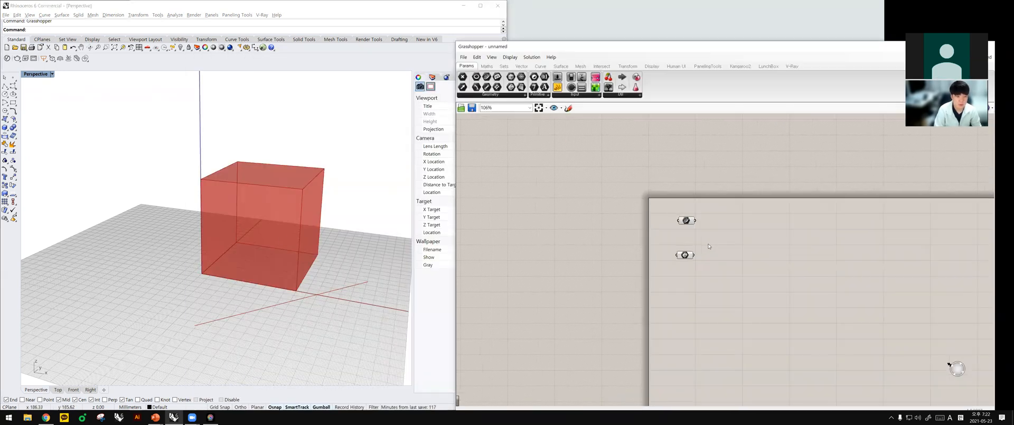
scroll(709, 246, up, 3)
double_click(769, 253)
text(move)
key(Return)
drag(685, 260, 720, 267)
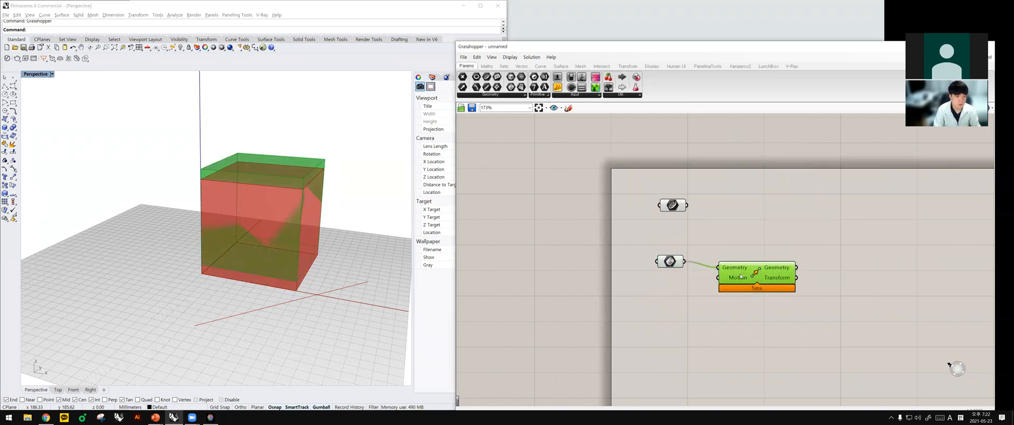
Shift the Move component farther from the Brep parameter and nudge the Brep parameter into line under the Curve parameter.
drag(770, 282, 786, 279)
click(763, 306)
click(745, 270)
drag(667, 265, 672, 264)
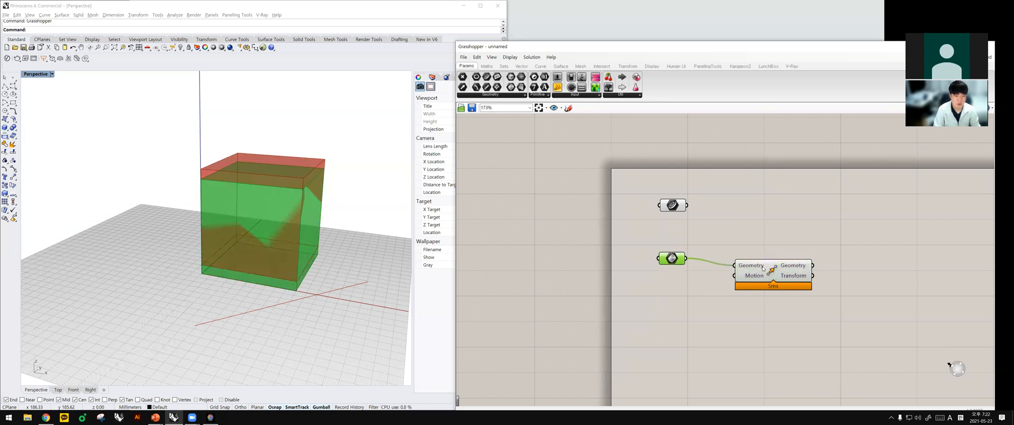
Add a Unit Z component and an Amplitude component to the canvas below the Move component.
click(703, 226)
click(672, 258)
click(716, 317)
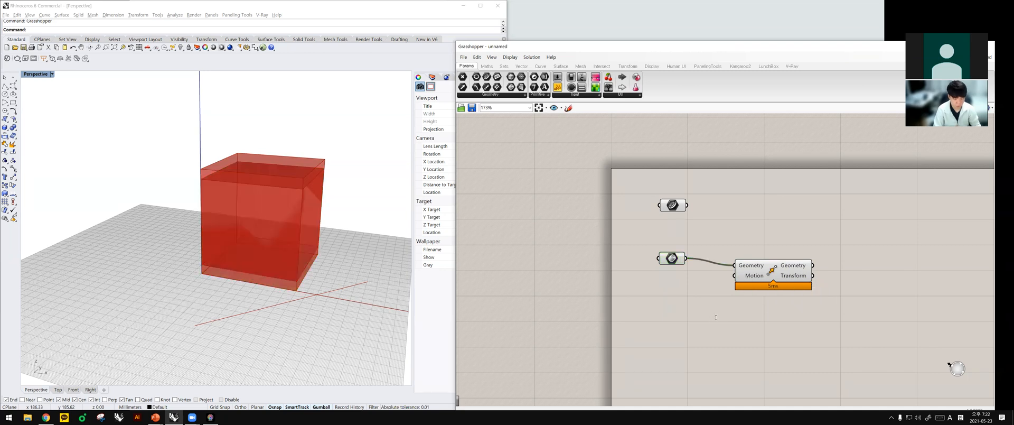
double_click(716, 317)
text(z)
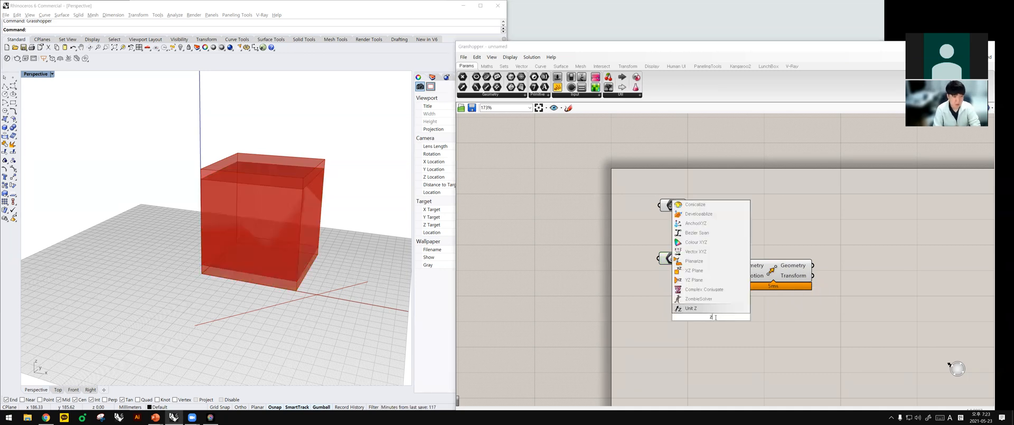
key(Return)
double_click(752, 350)
text(am)
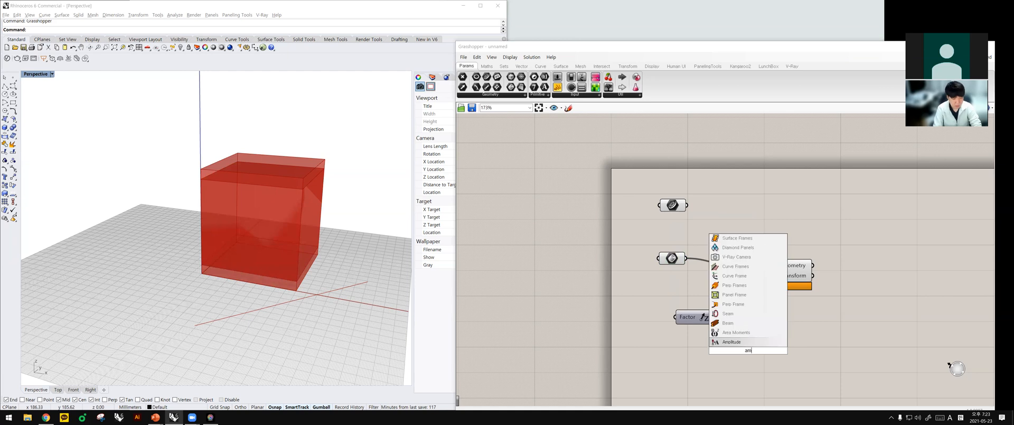
key(Return)
Add a number slider set to 60, wire it and Unit Z into Amplitude, and connect Amplitude's output to Move's Motion input.
double_click(710, 369)
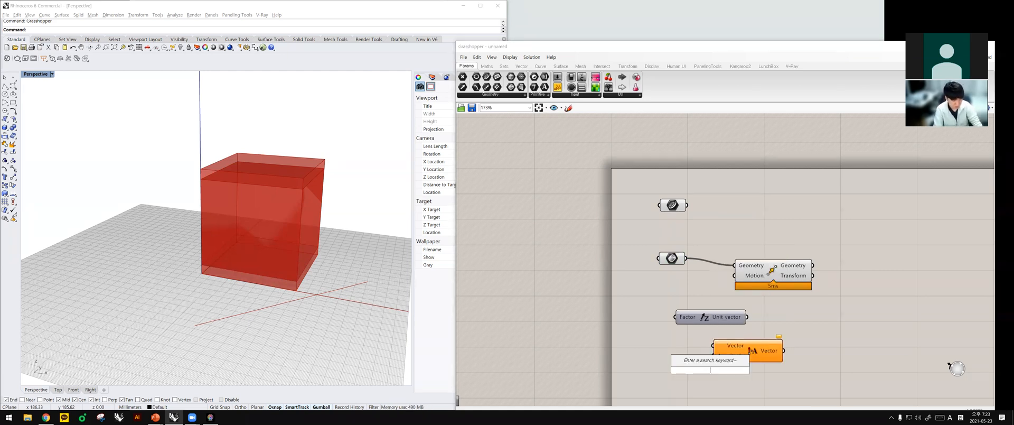
text(23)
key(Return)
drag(724, 375, 713, 355)
drag(748, 317, 713, 345)
drag(786, 350, 735, 281)
Spread out the Move, Unit Z, Amplitude and slider components so the wiring is readable, and select Move.
drag(800, 270, 835, 268)
drag(723, 318, 688, 312)
drag(748, 351, 750, 329)
drag(728, 367, 691, 347)
click(809, 270)
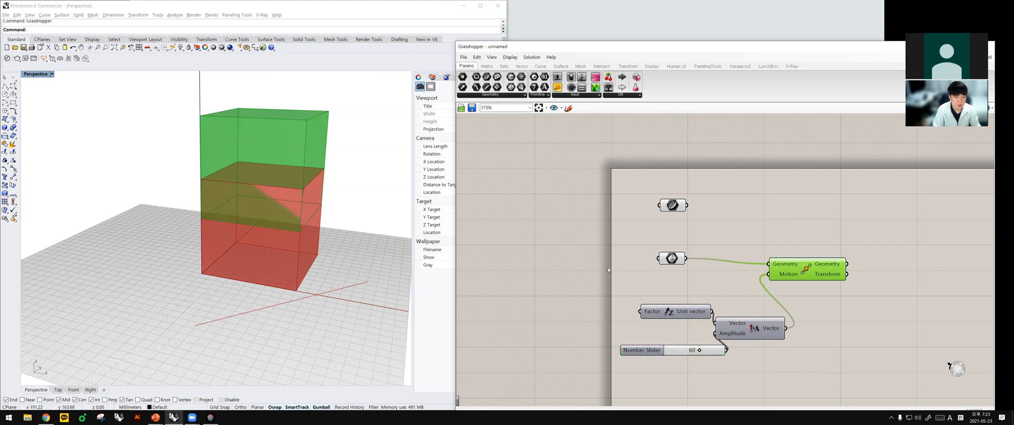
Shift and close the Grasshopper window, reopen it with the Grasshopper command, and select Move to examine its preview.
drag(726, 46, 625, 53)
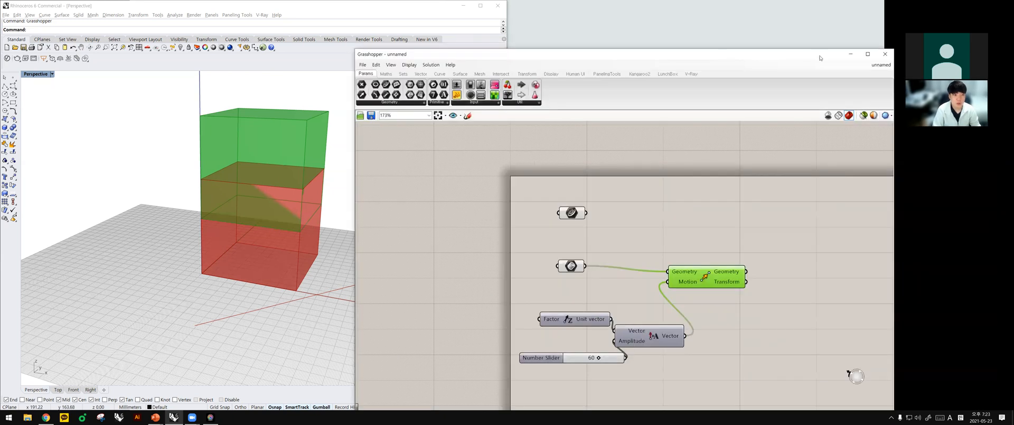
click(886, 56)
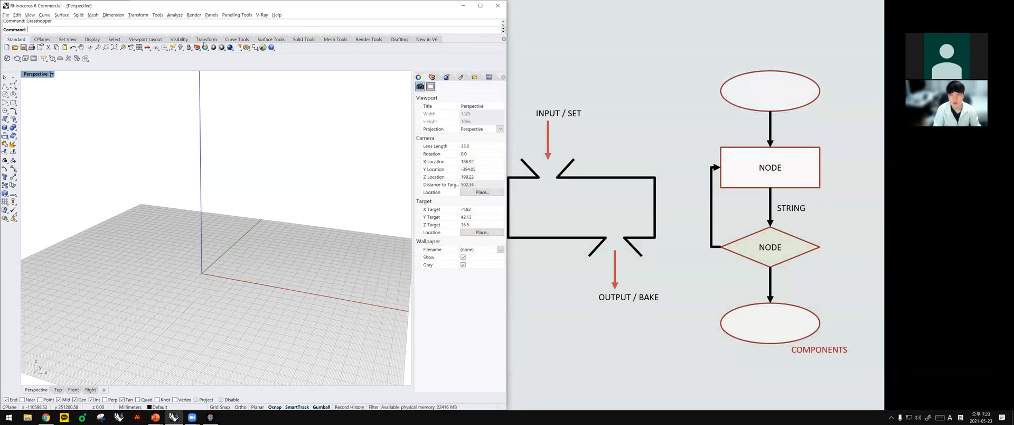
text(Grasshopper)
key(Return)
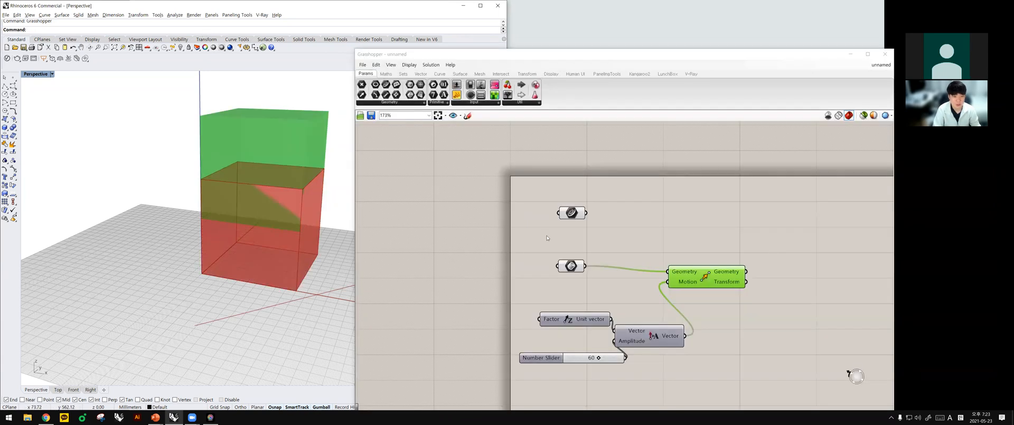
click(659, 253)
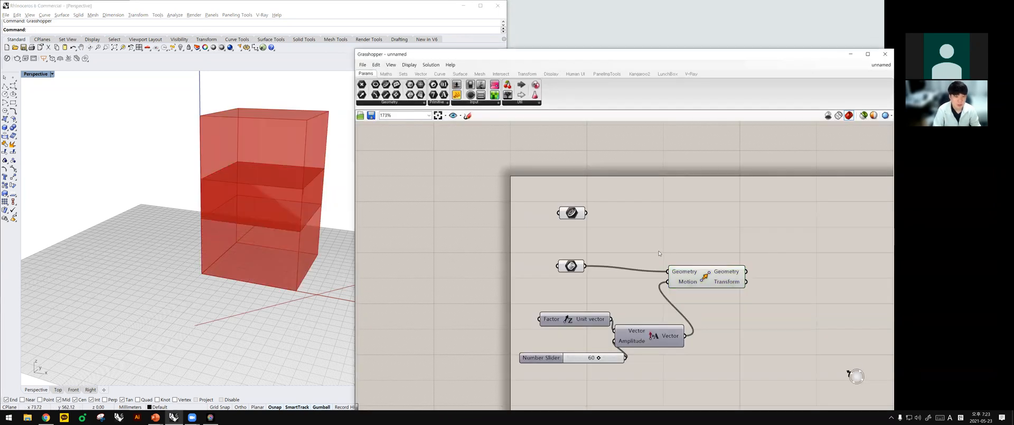
click(726, 273)
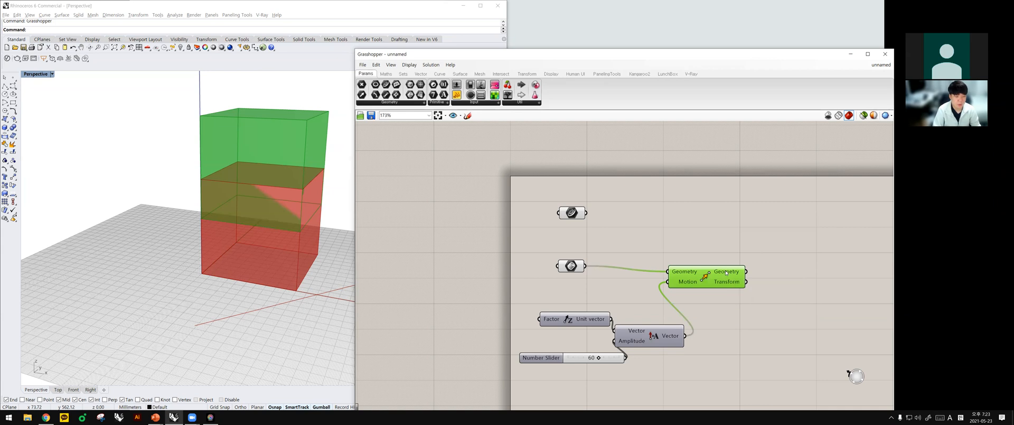
Bake the Move component's Geometry output into Rhino with the default attributes.
right_click(727, 273)
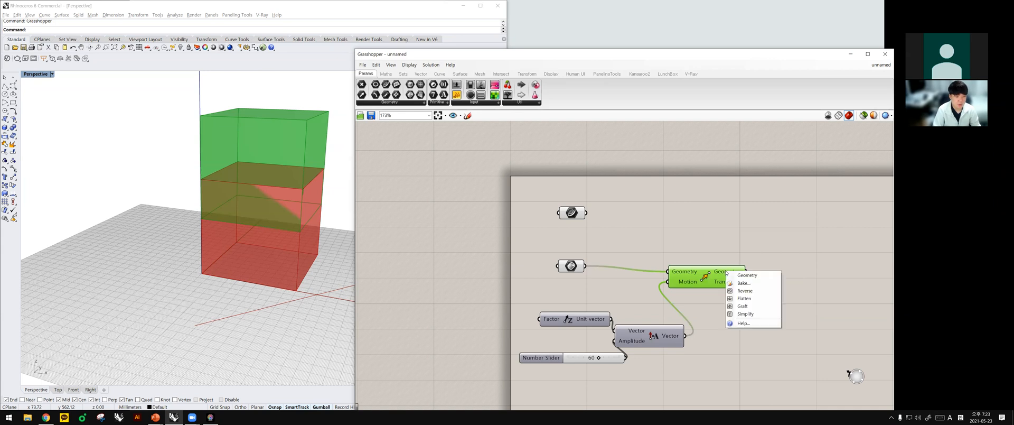
click(753, 286)
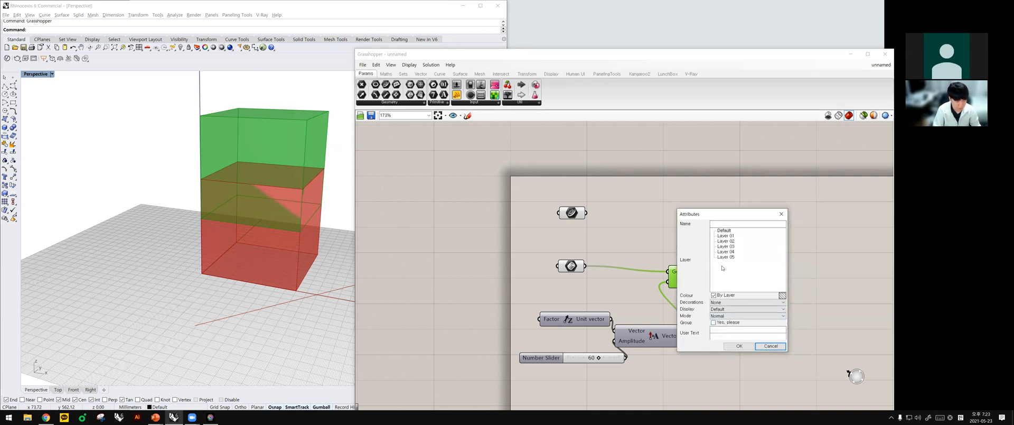
click(739, 346)
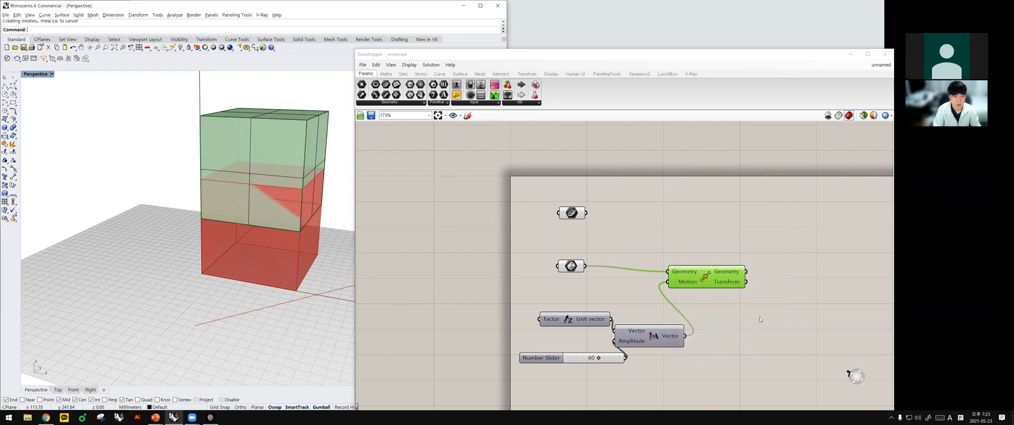
Inspect the baked box in the Perspective viewport and delete it from Rhino.
click(443, 266)
scroll(228, 250, down, 4)
scroll(228, 249, up, 5)
click(261, 213)
right_drag(261, 213, 227, 194)
key(Escape)
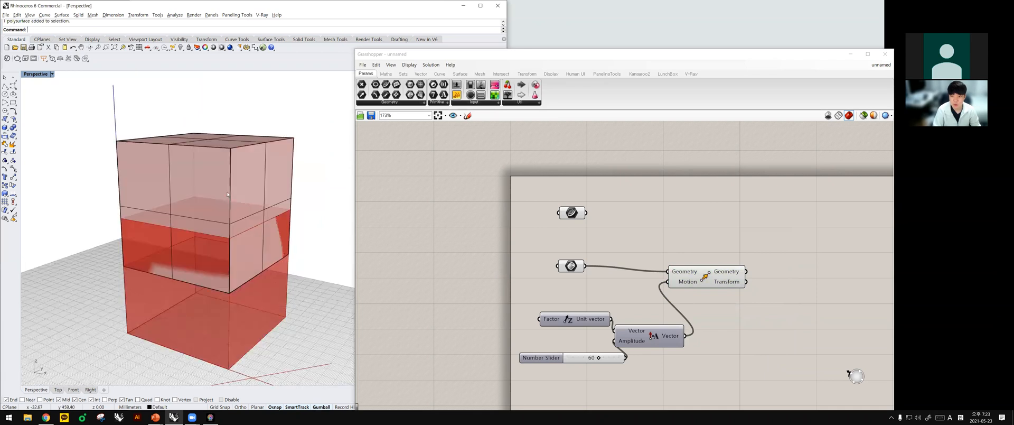
click(276, 203)
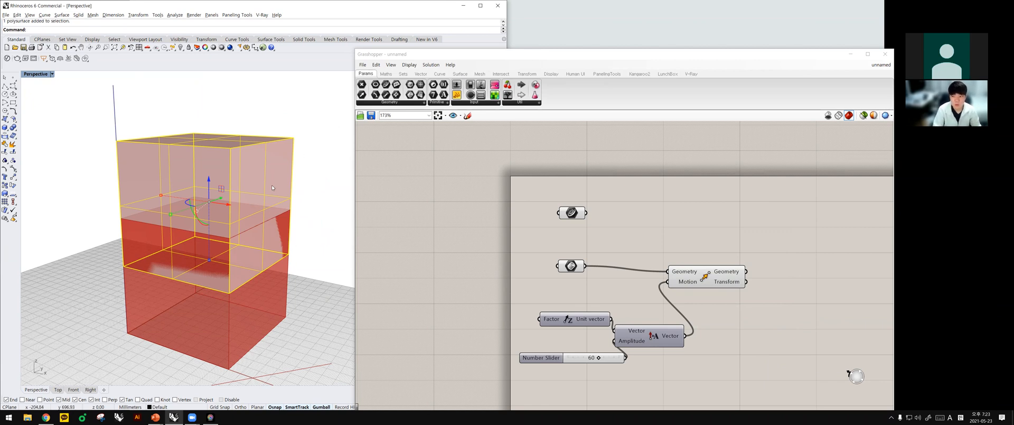
key(Delete)
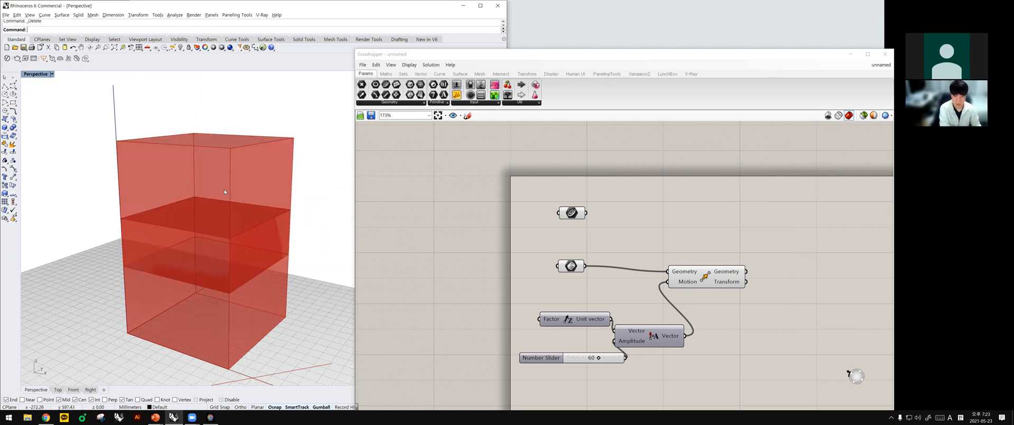
Delete the Move, Unit Z, Amplitude and number slider components, keeping only the Curve and Brep parameters.
click(703, 280)
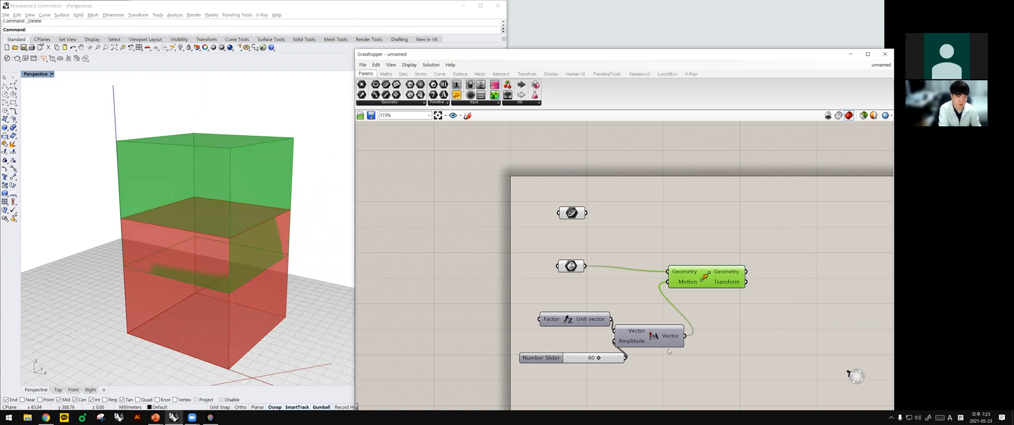
key(Delete)
drag(679, 384, 563, 323)
key(Delete)
drag(599, 249, 756, 368)
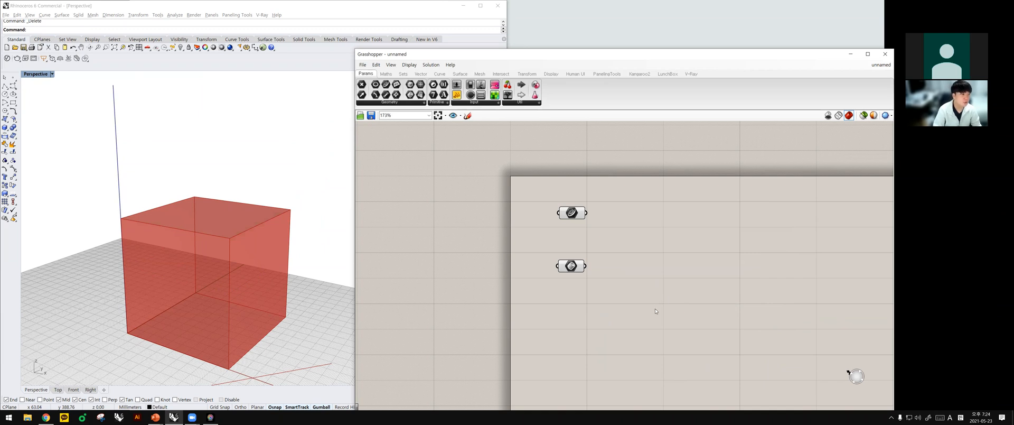
Search the Grasshopper components for "brep" and "move" without placing anything.
scroll(636, 301, down, 3)
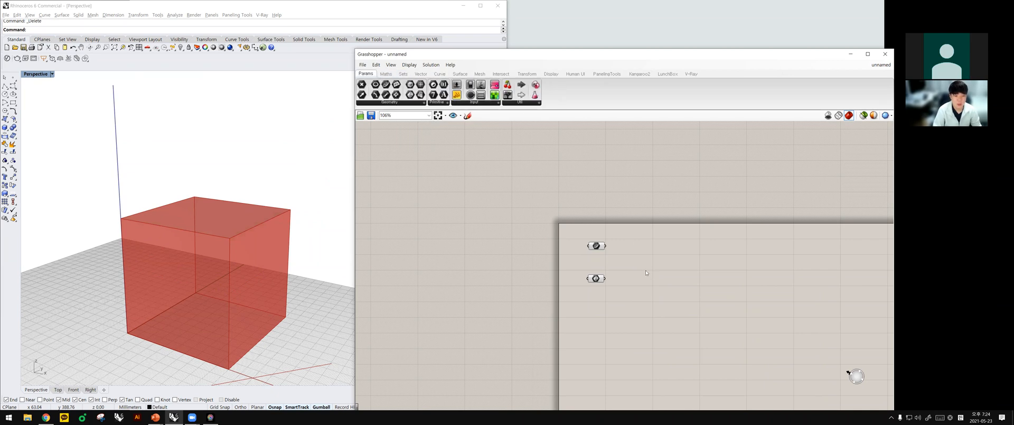
double_click(651, 289)
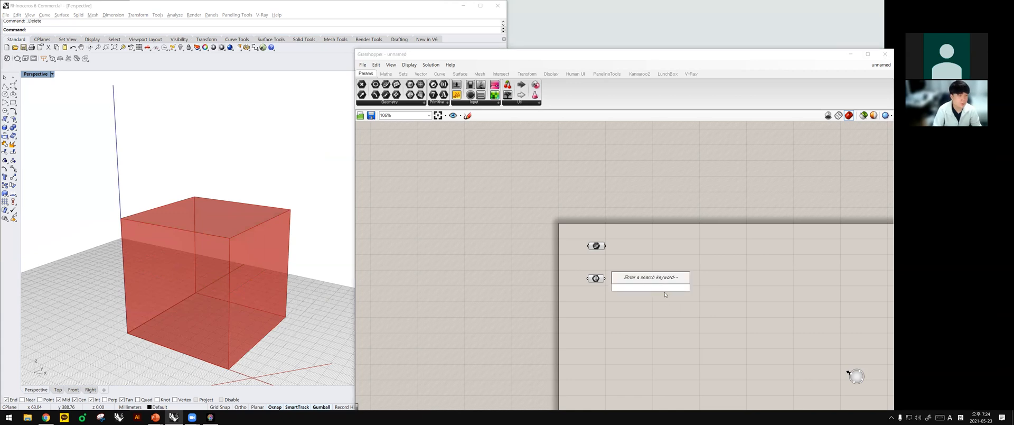
scroll(660, 291, up, 4)
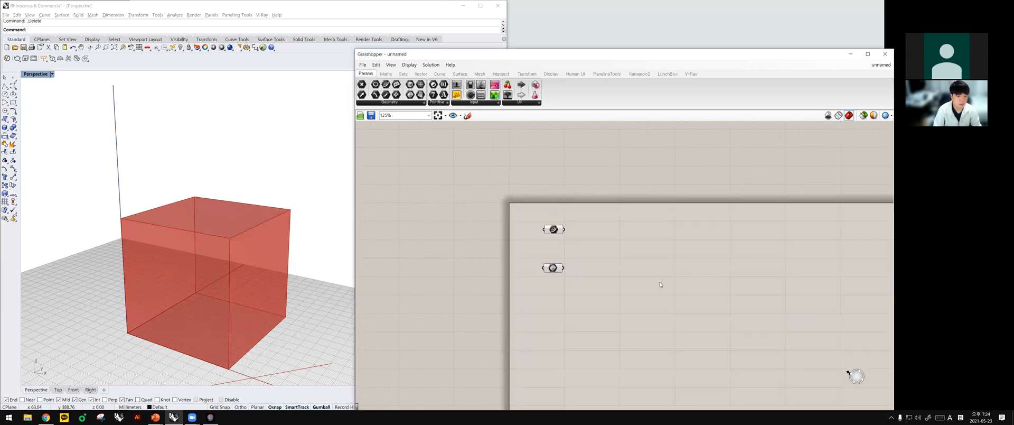
double_click(606, 279)
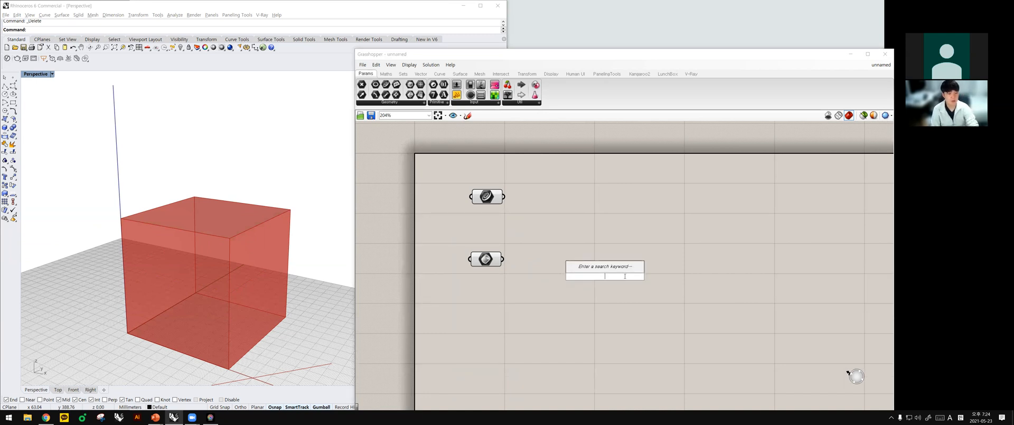
text(brep)
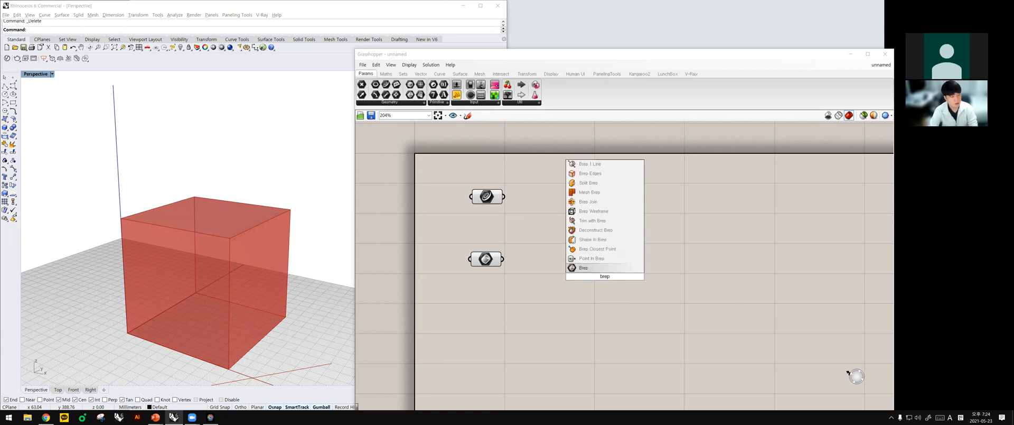
key(BackSpace)
key(BackSpace)
key(BackSpace)
key(BackSpace)
text(move)
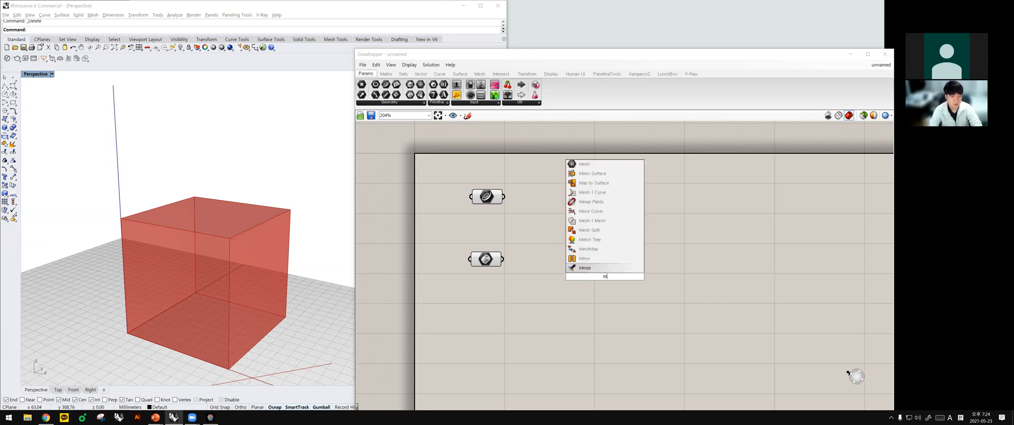
Search for "contour", place a Contour component beside the Brep parameter, and delete it again.
key(BackSpace)
key(BackSpace)
key(BackSpace)
key(BackSpace)
text(contour)
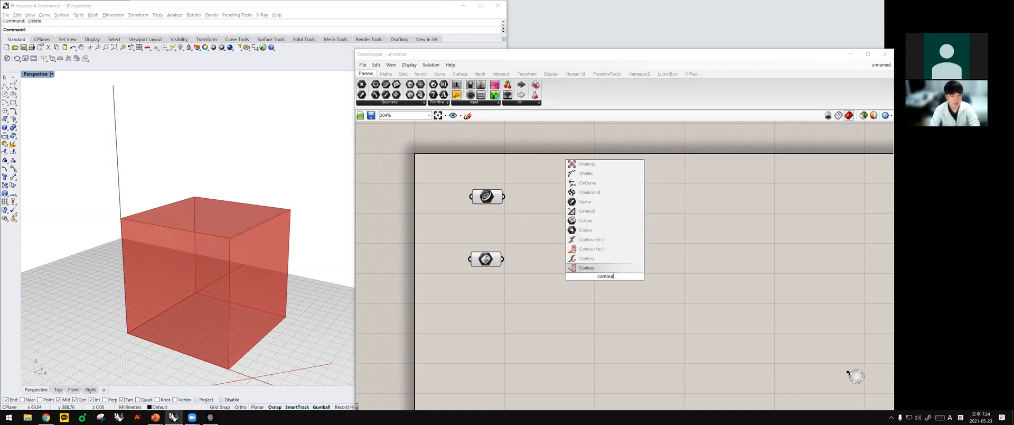
click(606, 266)
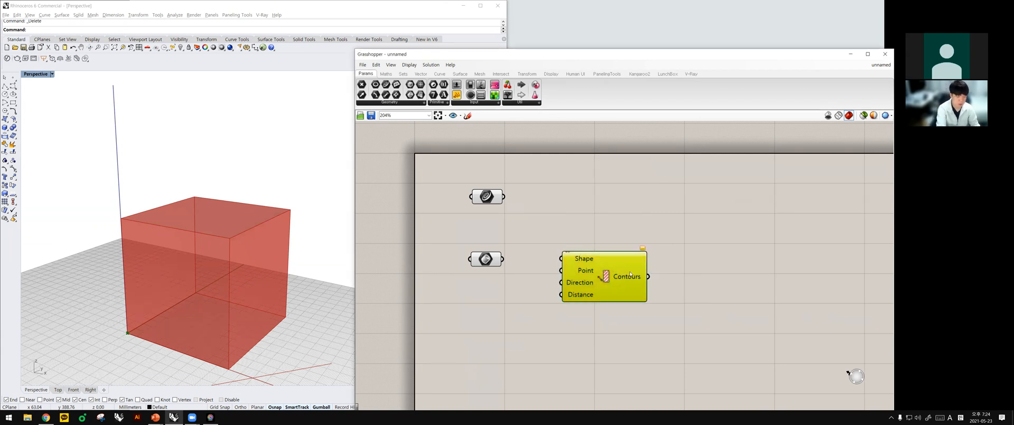
key(Delete)
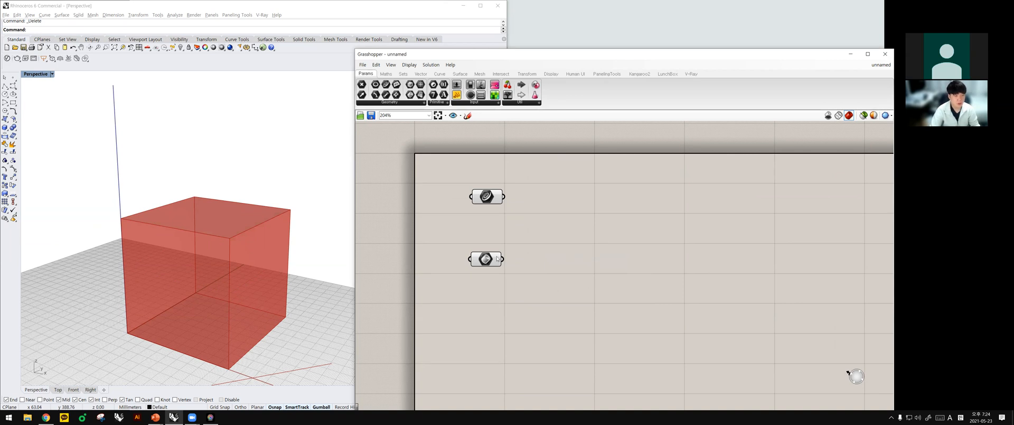
Reposition the Brep and Curve parameters so they line up one under the other.
drag(496, 259, 499, 263)
click(486, 196)
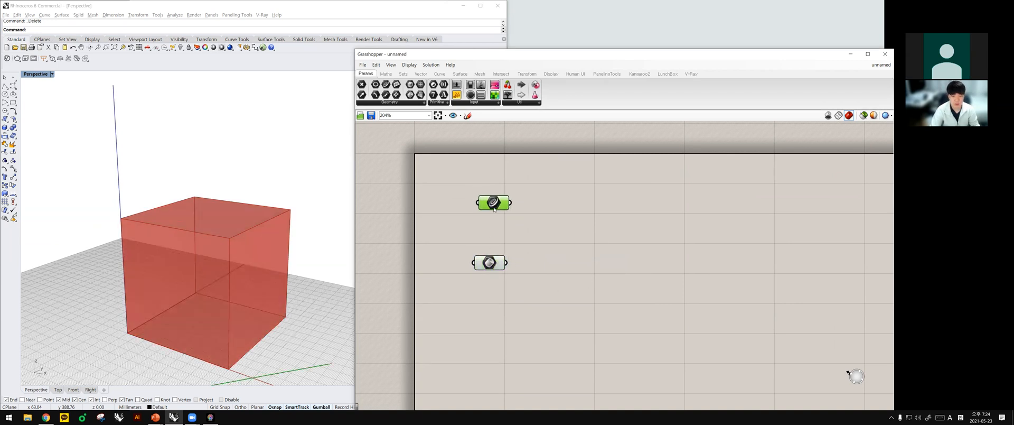
click(539, 246)
scroll(538, 249, down, 2)
scroll(558, 265, down, 1)
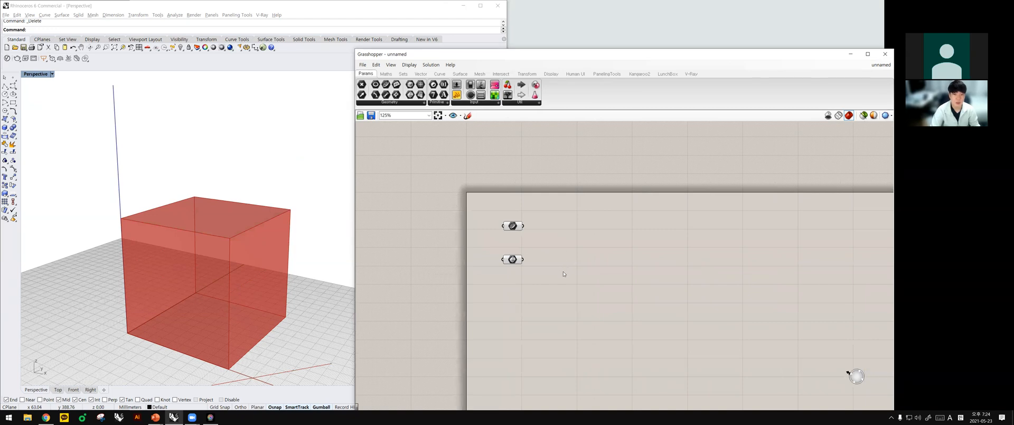
Select both parameters and look at the Bake option among the Curve parameter's options.
drag(544, 271, 494, 221)
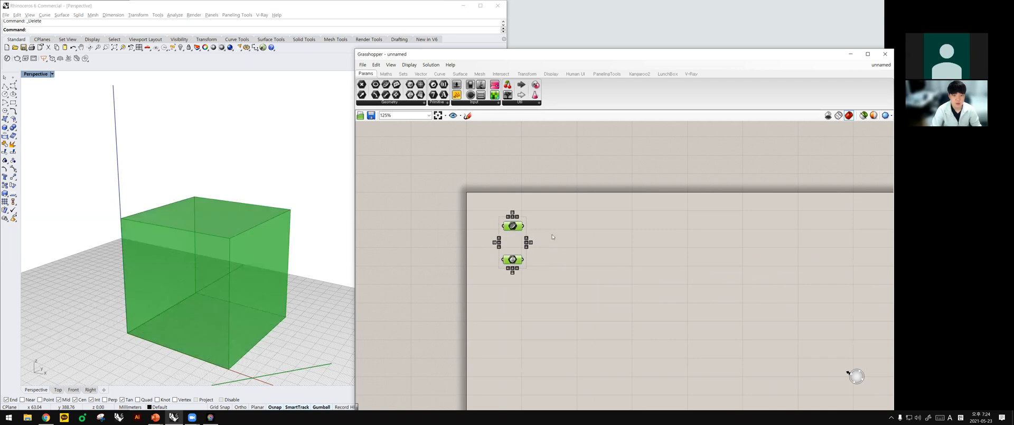
right_click(512, 228)
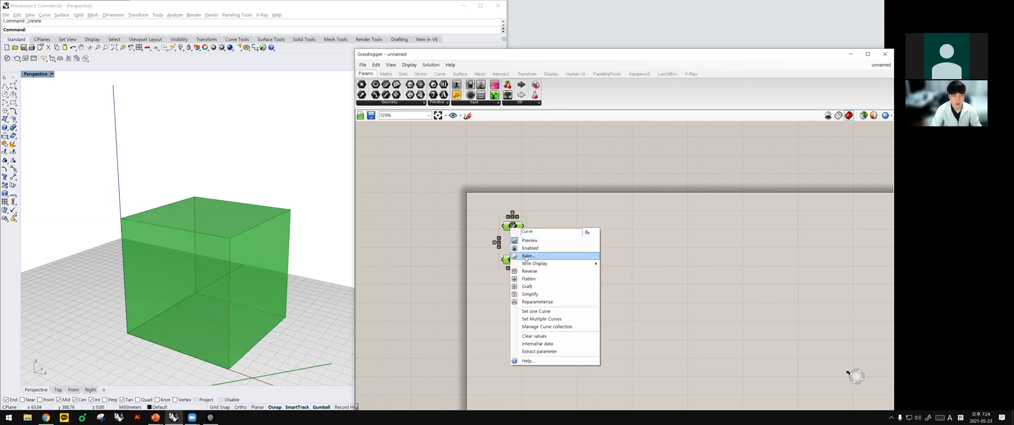
click(558, 203)
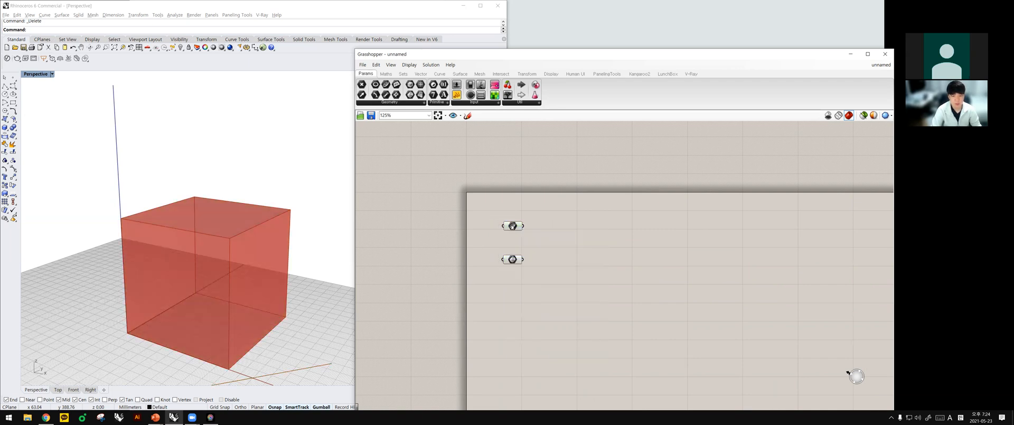
Switch the Curve parameter's preview off and back on, and inspect the referenced geometry in the Perspective viewport.
right_click(513, 226)
click(534, 243)
right_click(513, 226)
click(534, 242)
scroll(245, 335, down, 5)
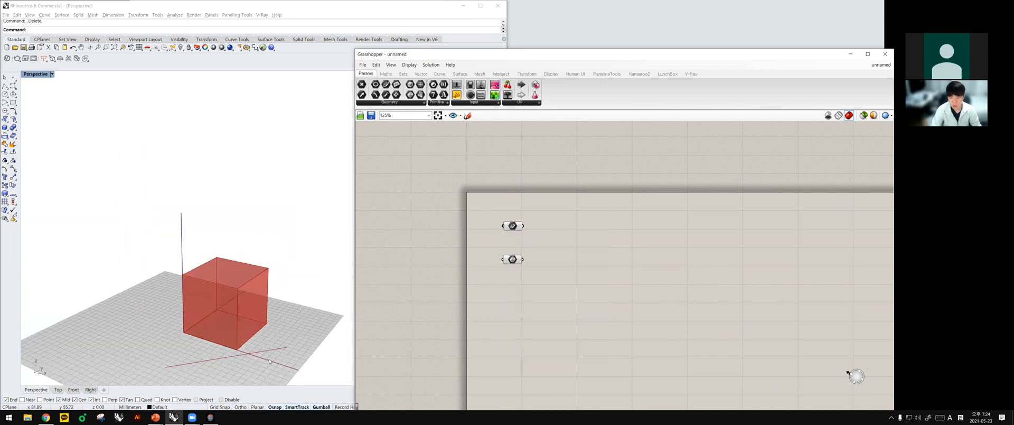
scroll(269, 361, up, 4)
right_drag(270, 338, 265, 324)
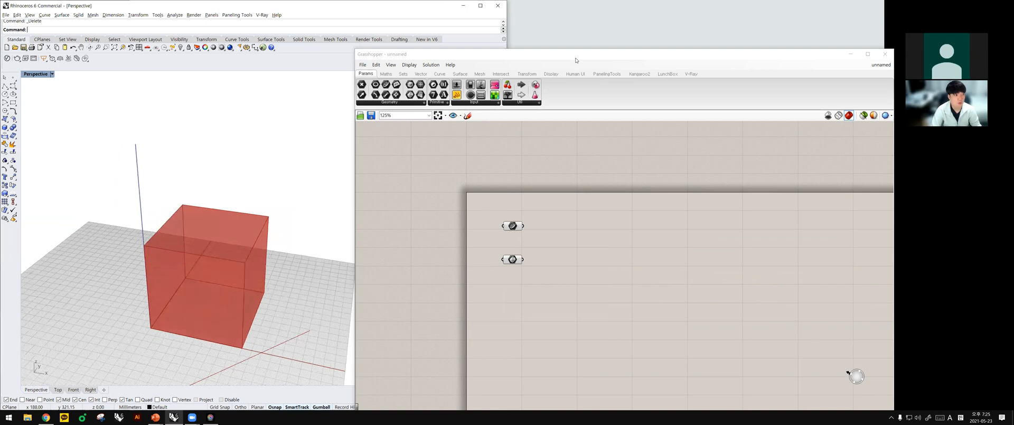
Place Grasshopper beside Rhino and view the Curve parameter's options, first alone and then with both parameters selected.
key(super+Left)
click(621, 98)
scroll(698, 192, up, 3)
right_click(636, 166)
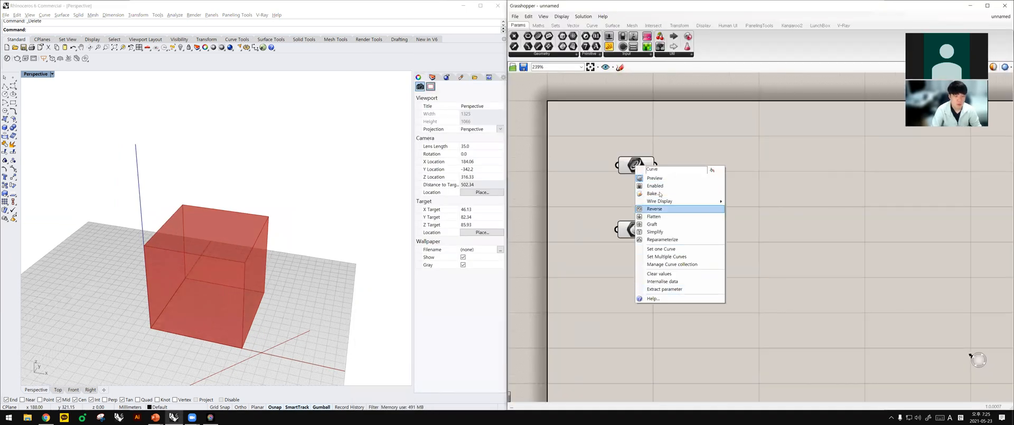
click(600, 200)
key(ctrl+a)
right_click(637, 167)
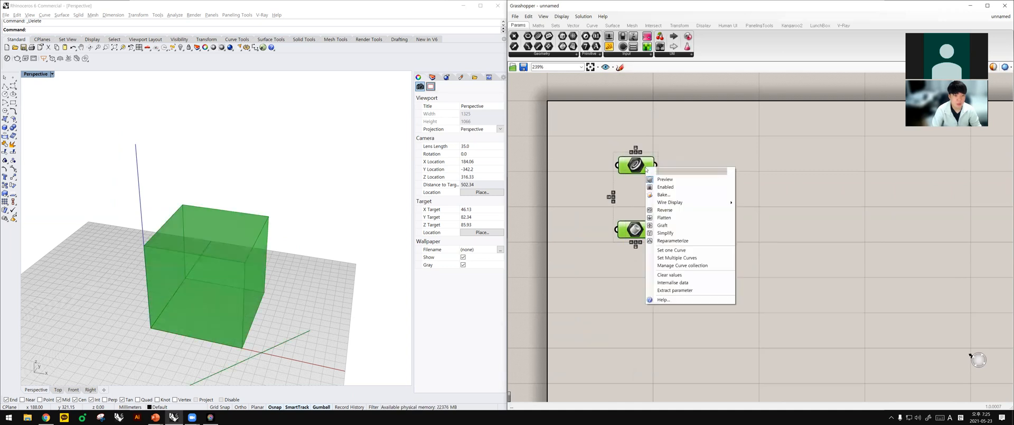
click(567, 221)
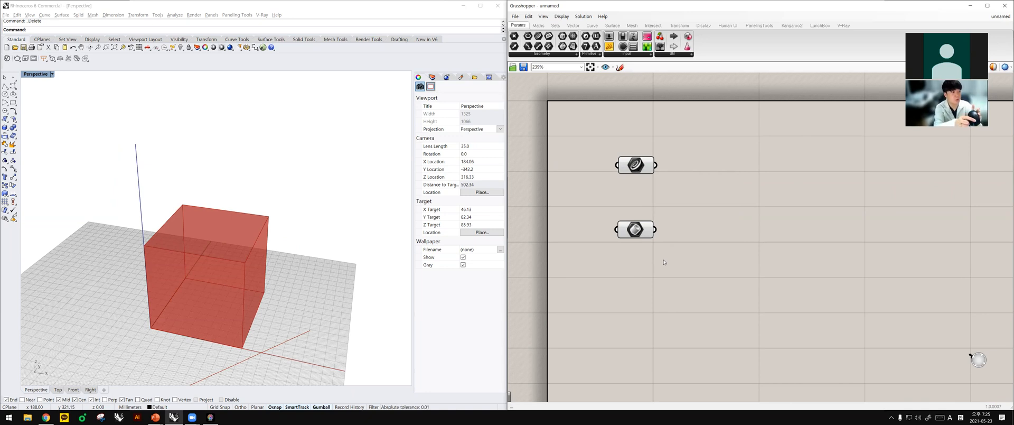
Select the Curve and Brep parameters one at a time to inspect their referenced geometry in the Perspective viewport.
middle_click(683, 248)
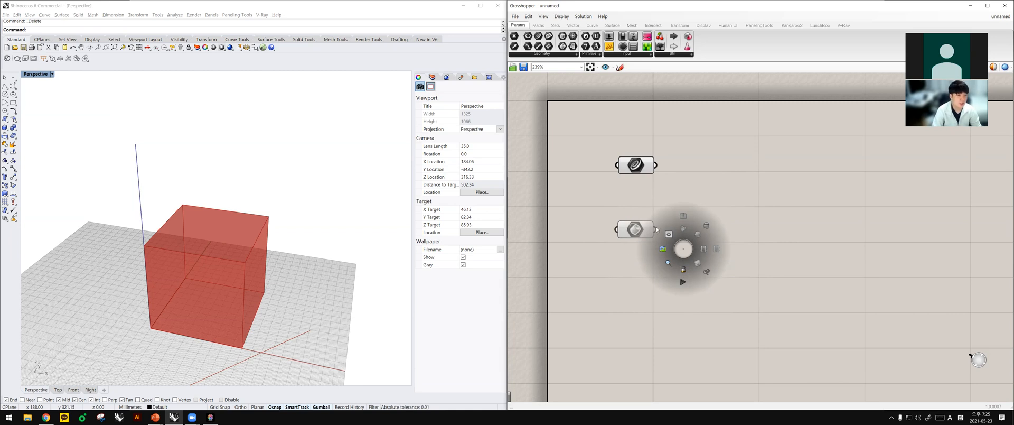
click(636, 165)
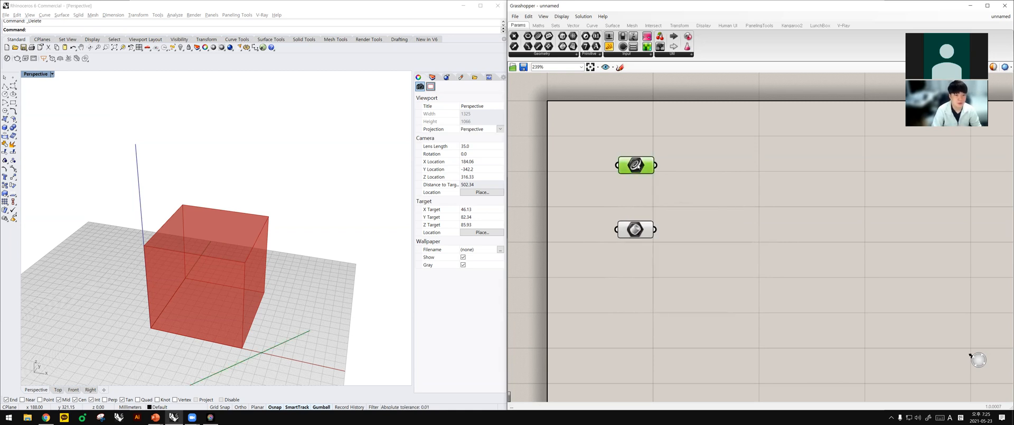
click(641, 231)
scroll(315, 254, down, 4)
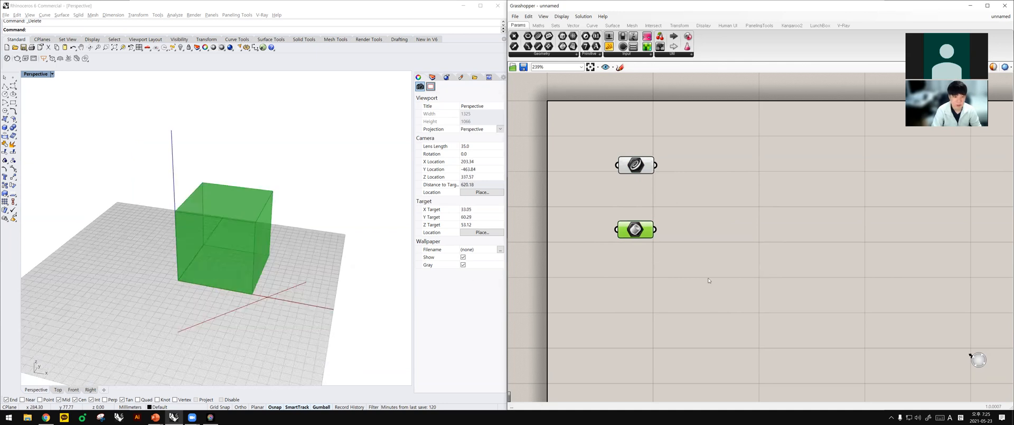
Group the Curve and Brep parameters, shift the group slightly, and ungroup it again.
drag(708, 280, 622, 161)
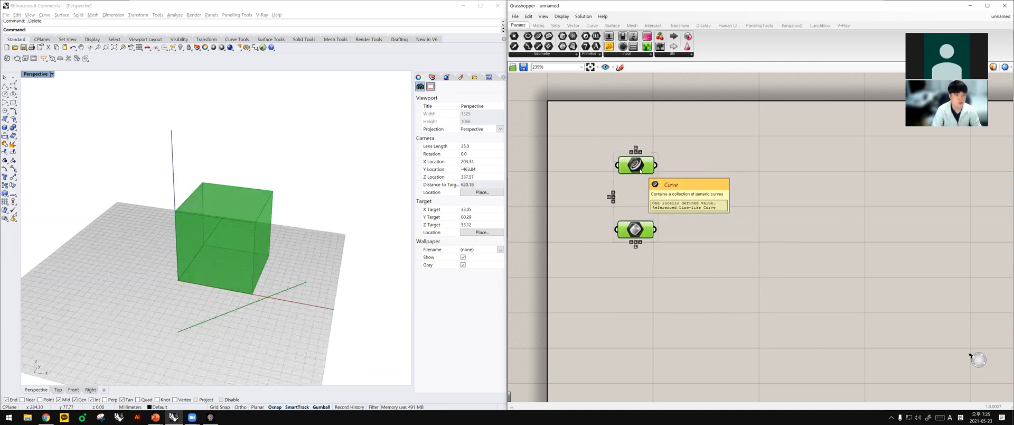
middle_click(640, 169)
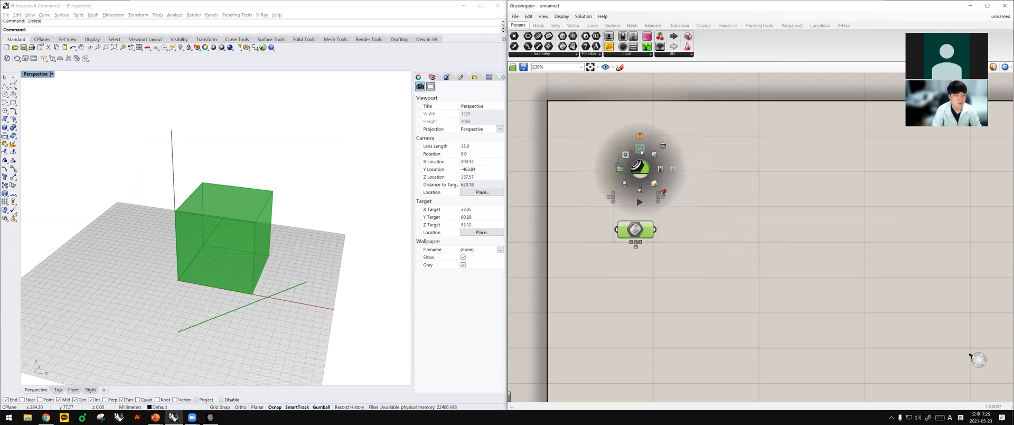
click(640, 149)
drag(639, 201, 617, 214)
click(742, 216)
right_click(640, 219)
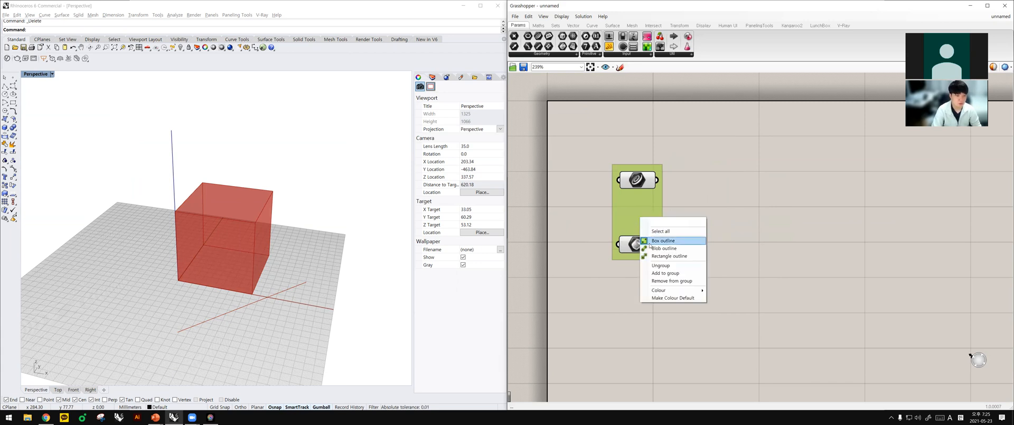
click(670, 266)
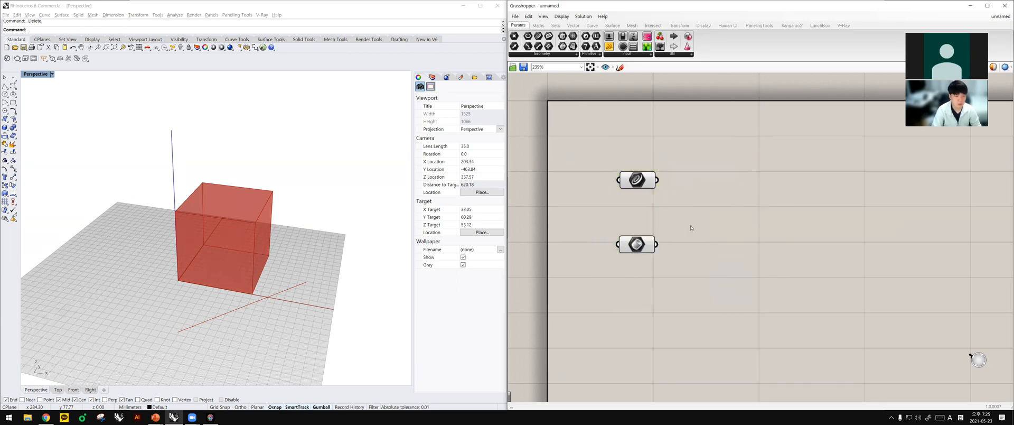
Maximize the Grasshopper window and delete the Curve and Brep parameters from the canvas.
scroll(320, 264, down, 6)
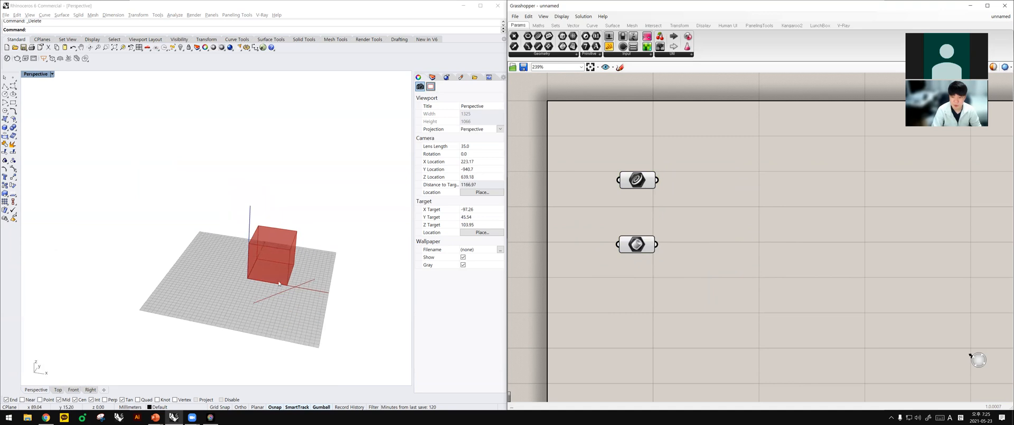
scroll(282, 270, up, 6)
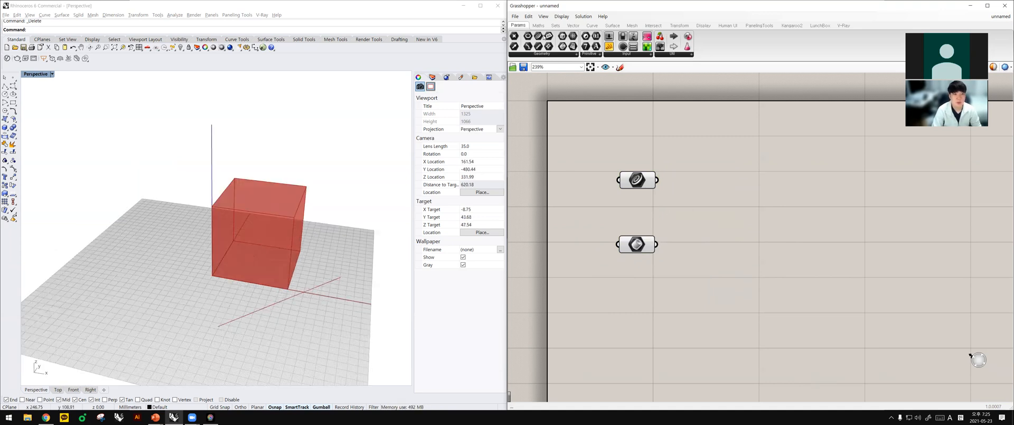
double_click(704, 6)
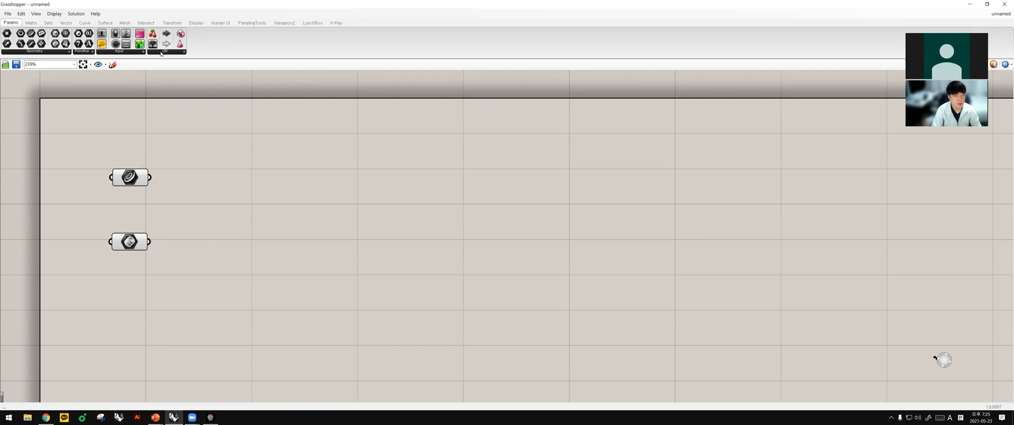
drag(191, 263, 128, 173)
key(Delete)
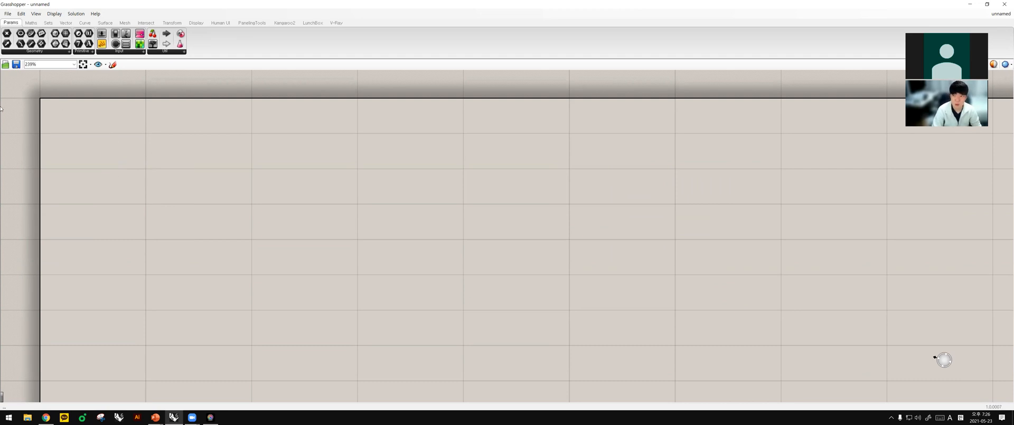
Look through the full lists of Geometry, Primitive and Input components in the Params category.
click(48, 52)
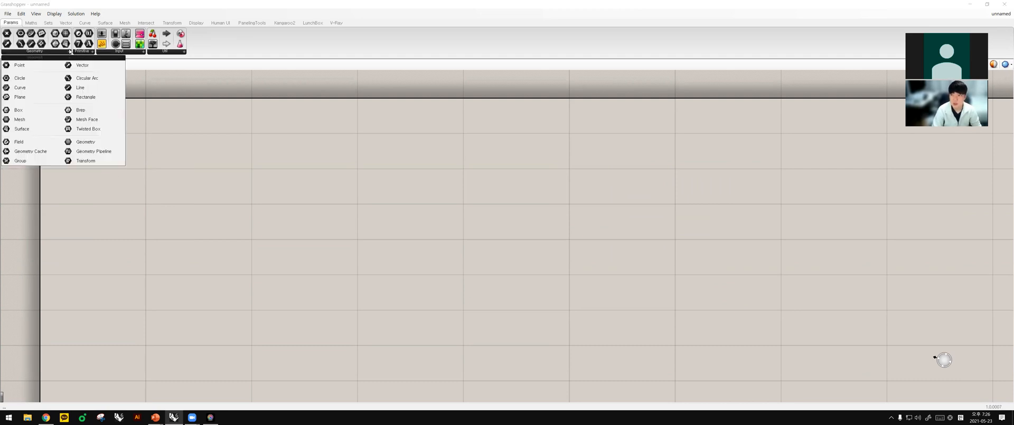
click(77, 52)
click(120, 52)
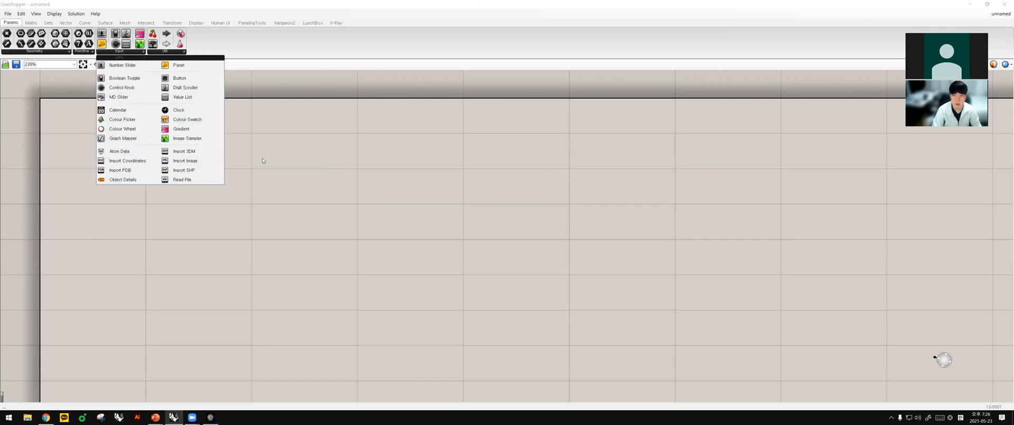
click(357, 138)
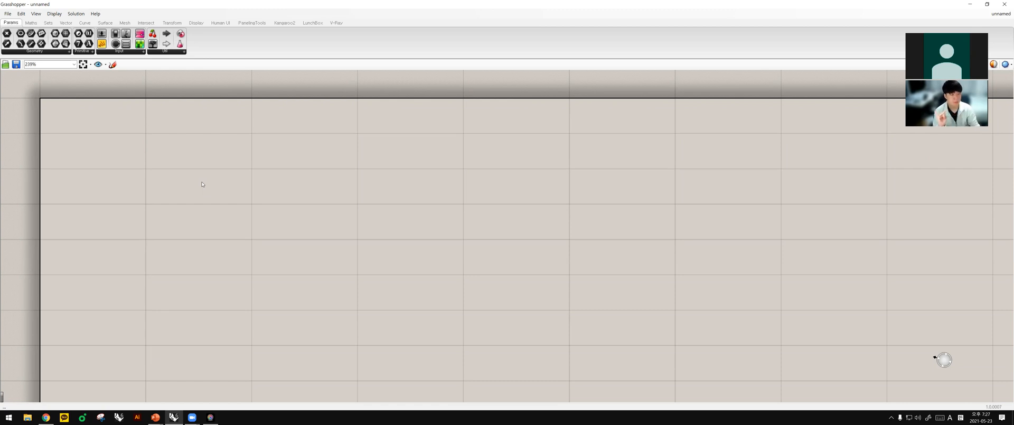
click(55, 53)
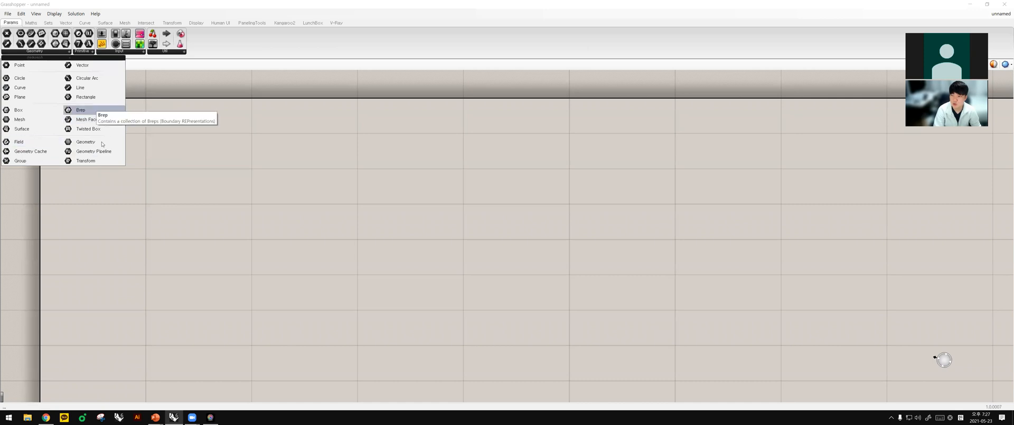
click(95, 52)
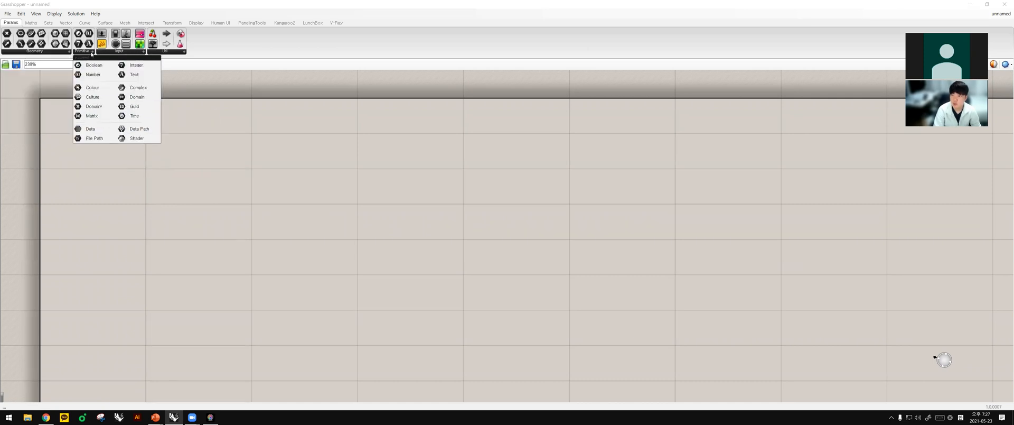
click(128, 53)
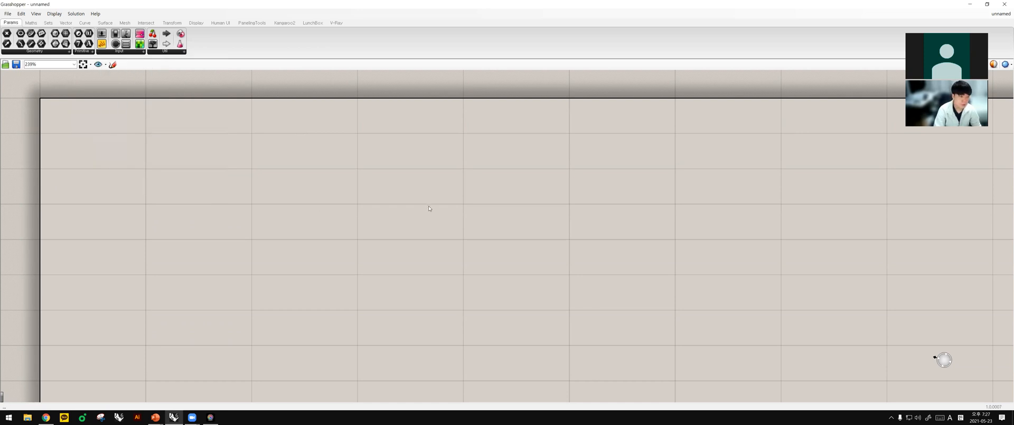
Add a Number Slider by searching for the value 10, try its grip, and reposition the slider on the canvas.
scroll(425, 207, down, 3)
scroll(232, 202, up, 3)
scroll(348, 238, down, 2)
scroll(385, 239, up, 1)
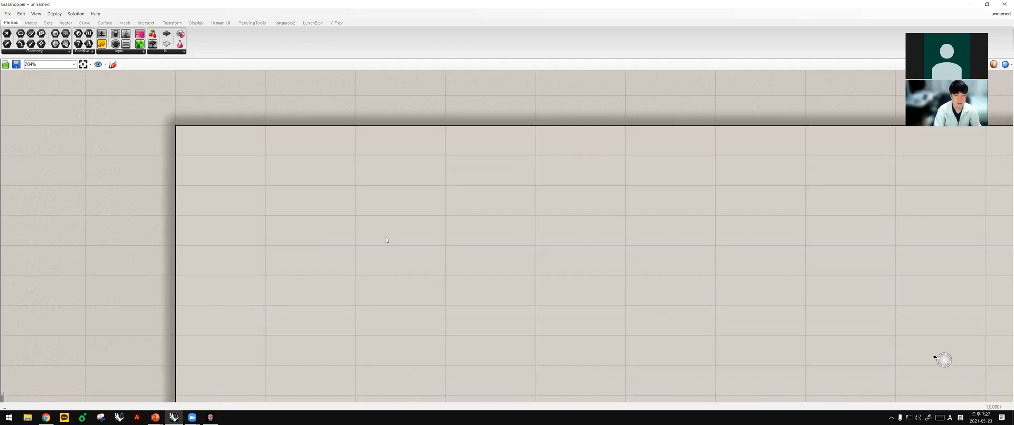
double_click(322, 221)
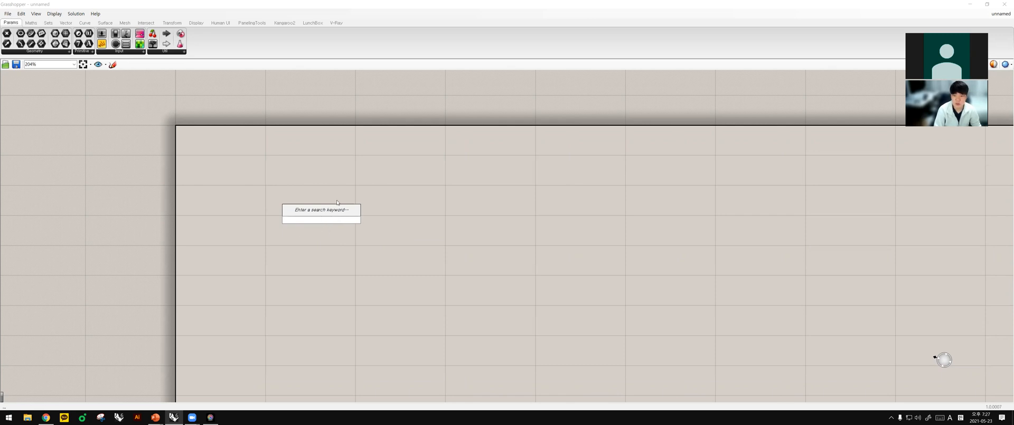
text(10)
key(Return)
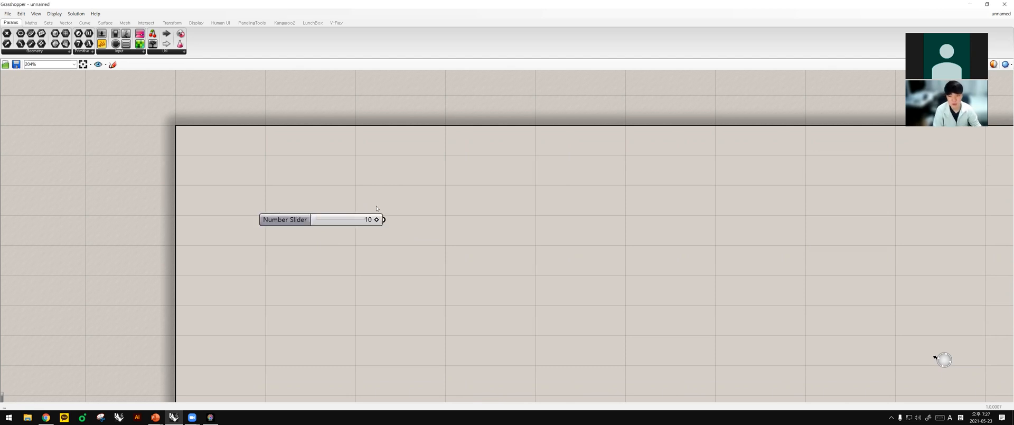
mouse_move(377, 222)
mouse_down()
mouse_move(311, 228)
mouse_move(391, 226)
mouse_up()
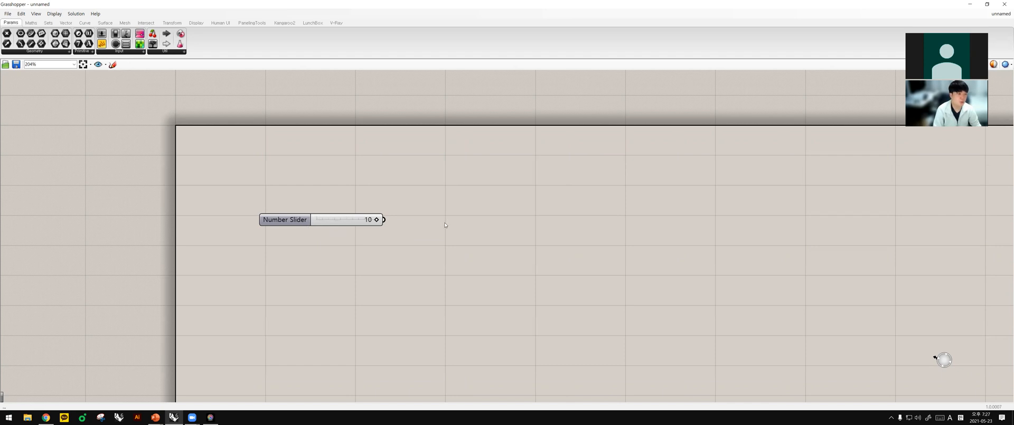
drag(298, 219, 363, 234)
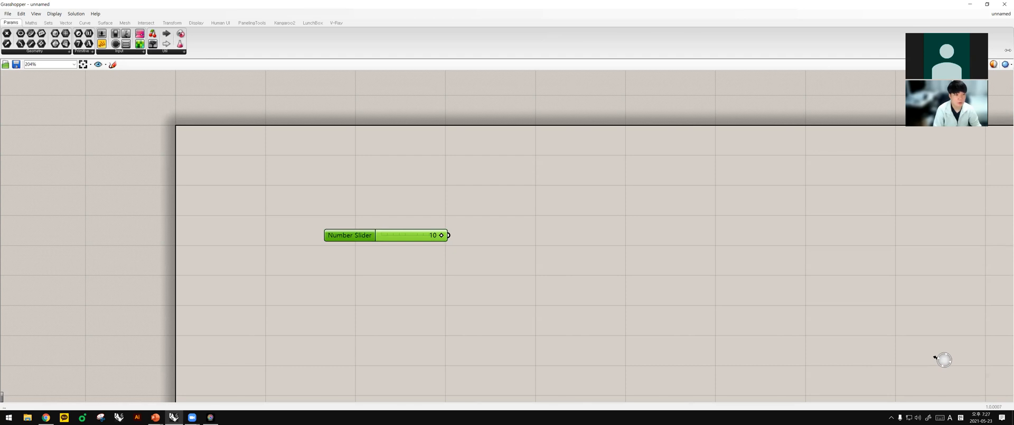
Place the Grasshopper window side by side with Rhino again.
key(super+Right)
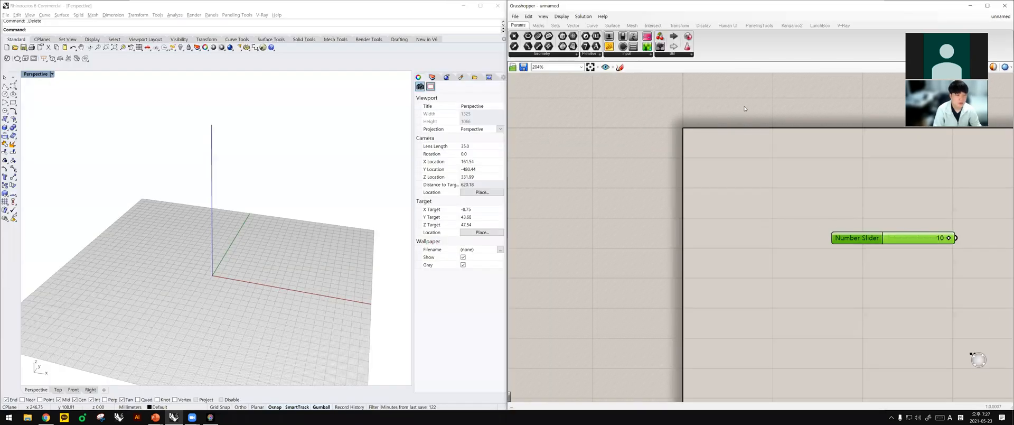
scroll(866, 200, up, 3)
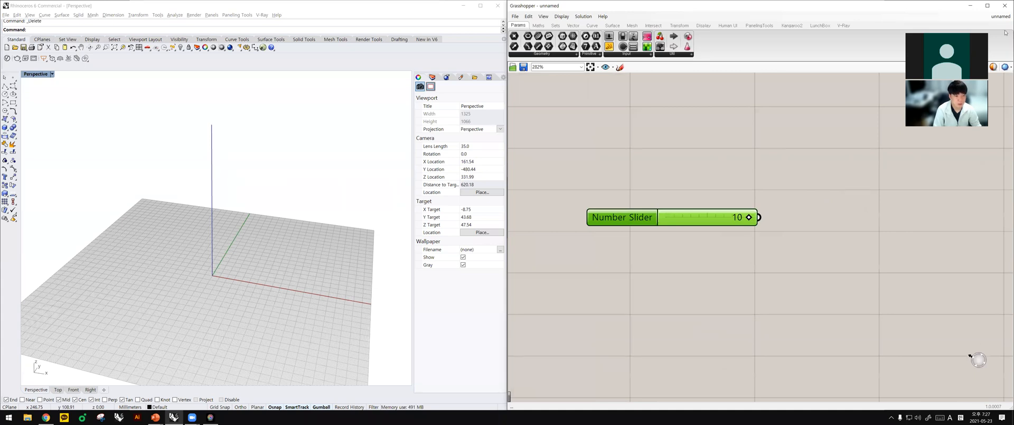
Add a second Number Slider defined as 0<10<100 and place it directly under the first one.
double_click(644, 268)
text(0)
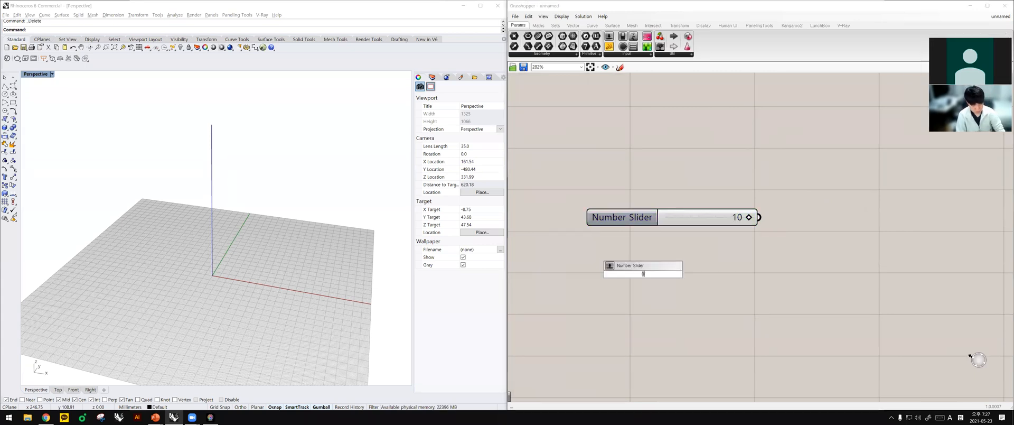
text(<10)
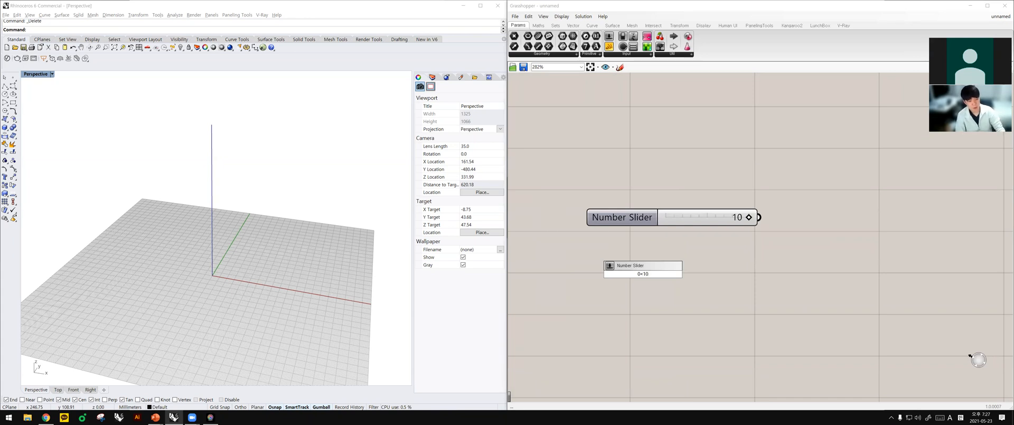
text(<100)
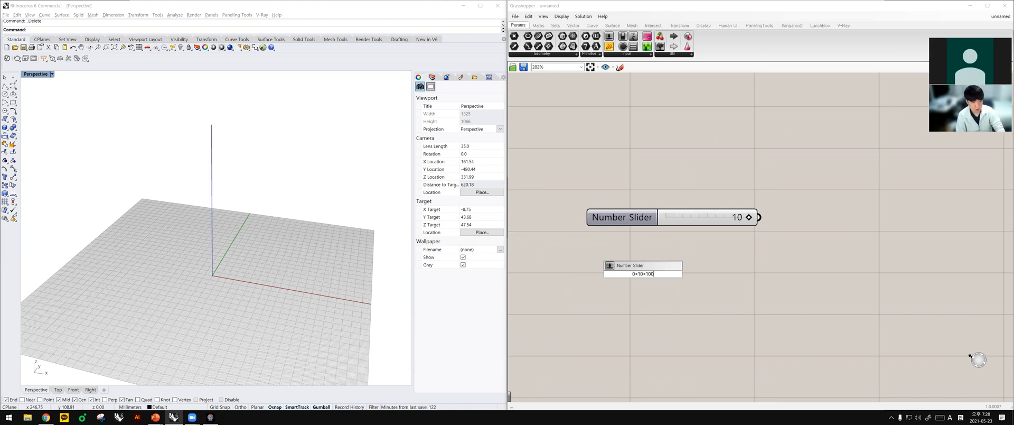
key(Return)
drag(622, 279, 671, 254)
Delete both Number Sliders from the canvas.
double_click(672, 275)
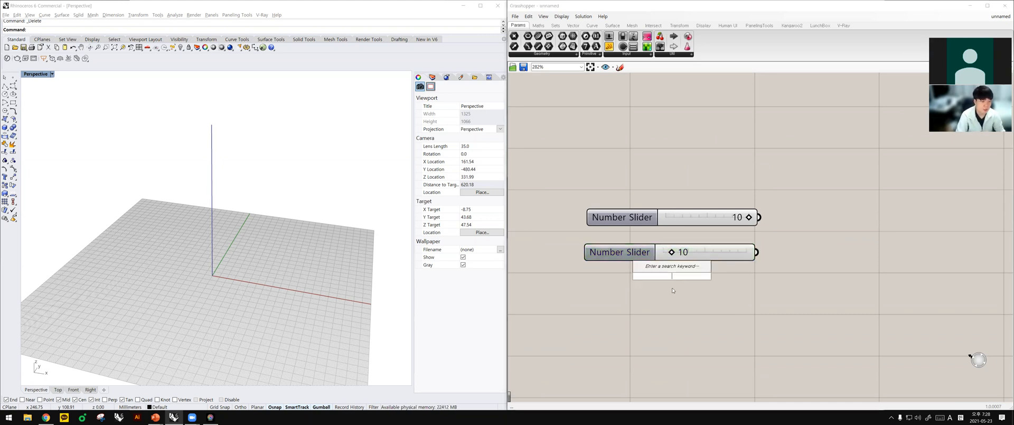
mouse_move(633, 256)
mouse_down()
mouse_move(634, 227)
mouse_move(637, 243)
mouse_up()
key(Delete)
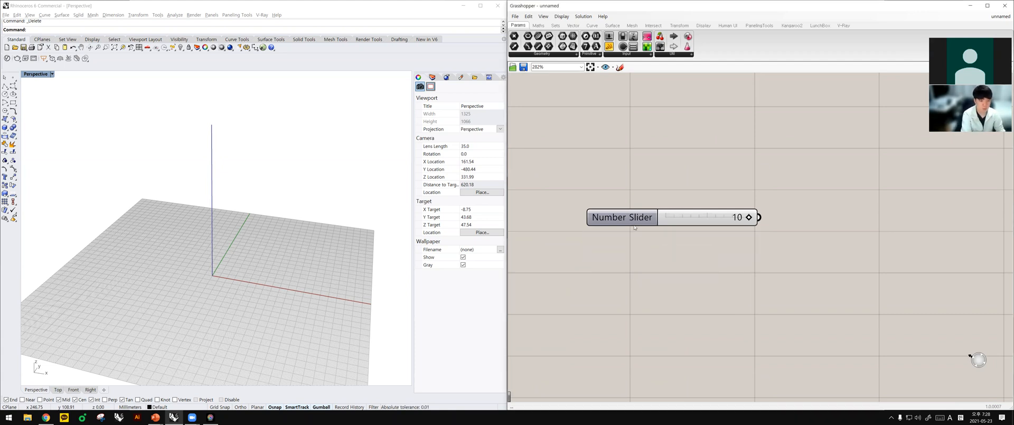
click(631, 224)
key(Delete)
Add a Number Slider with the value 10 and set its maximum to 100.
scroll(630, 225, down, 3)
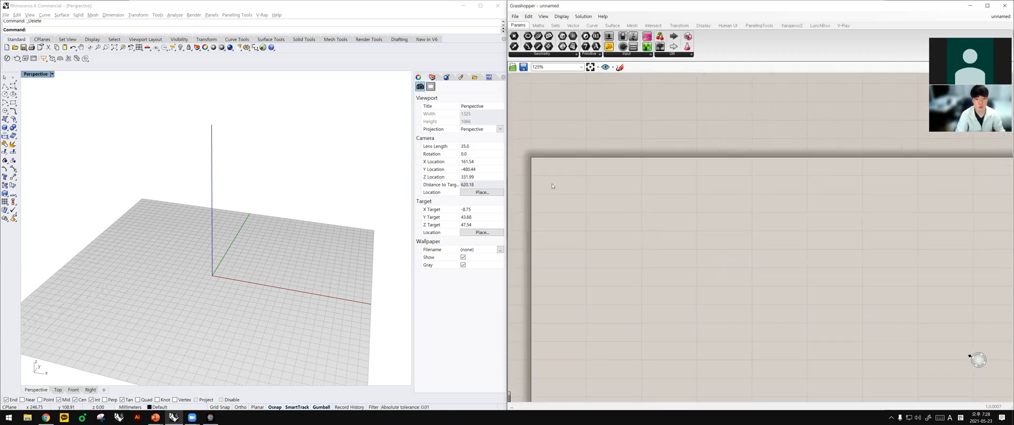
key(ctrl+z)
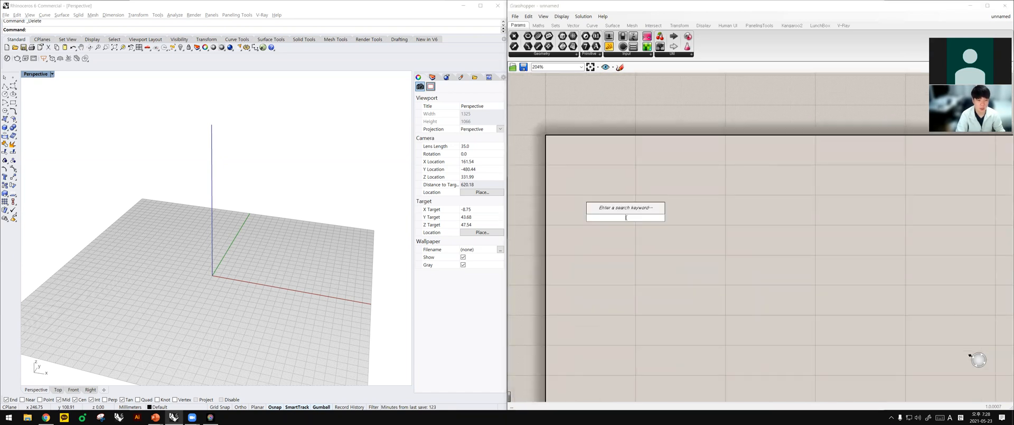
double_click(625, 219)
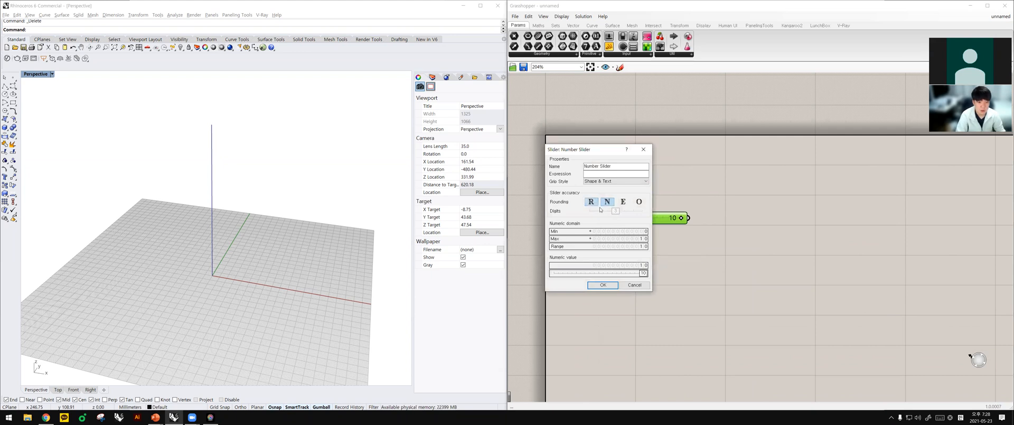
double_click(624, 238)
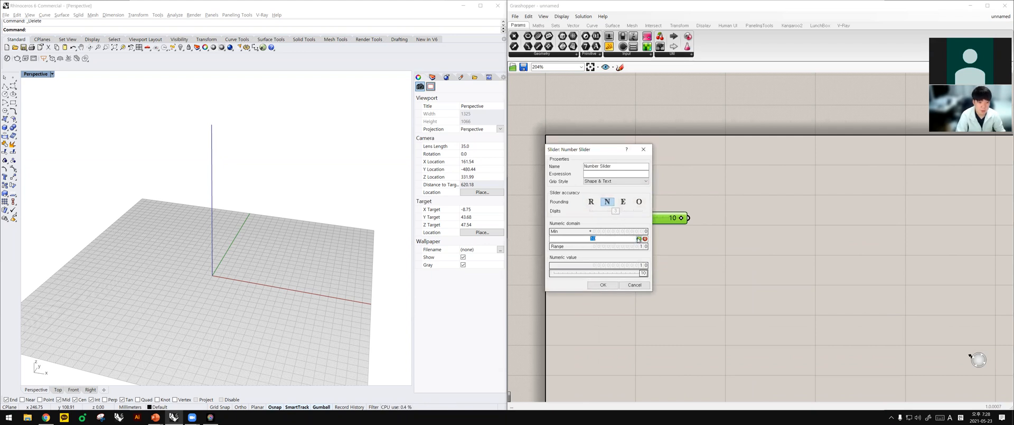
text(100)
click(639, 238)
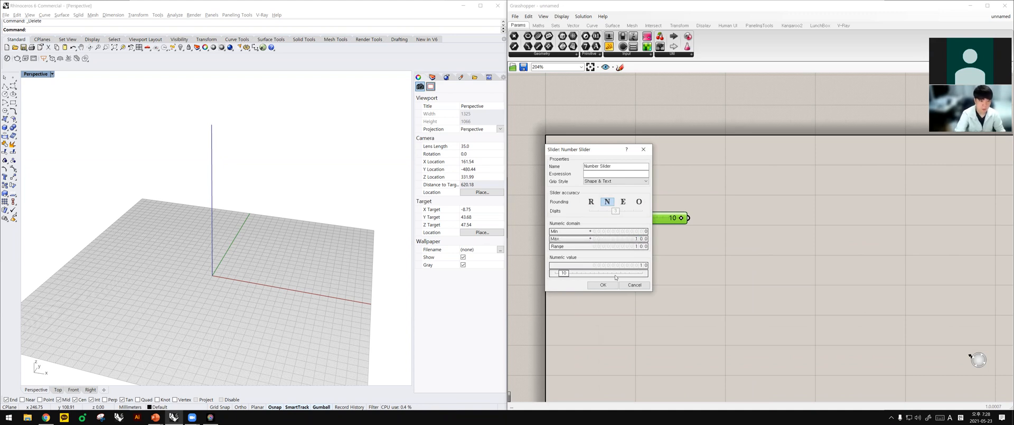
click(603, 285)
Replace the slider with a new Number Slider defined as 0<12<100.
click(647, 218)
key(Delete)
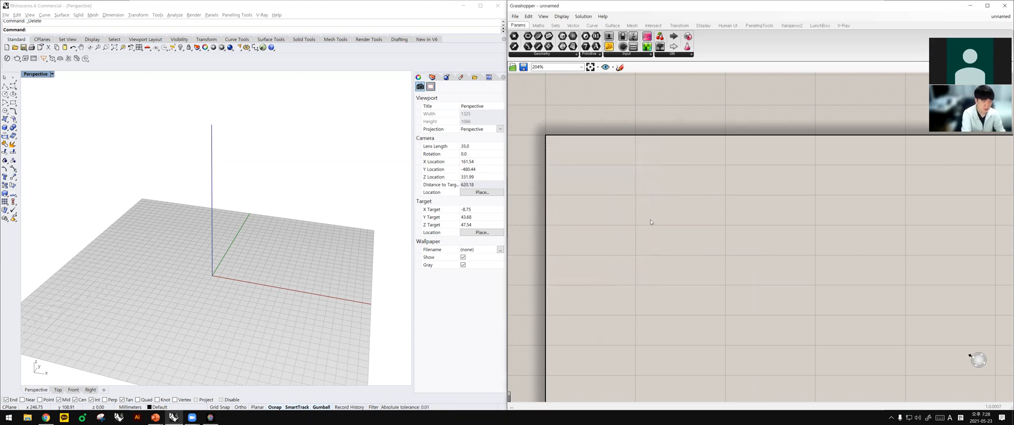
double_click(608, 212)
text(0)
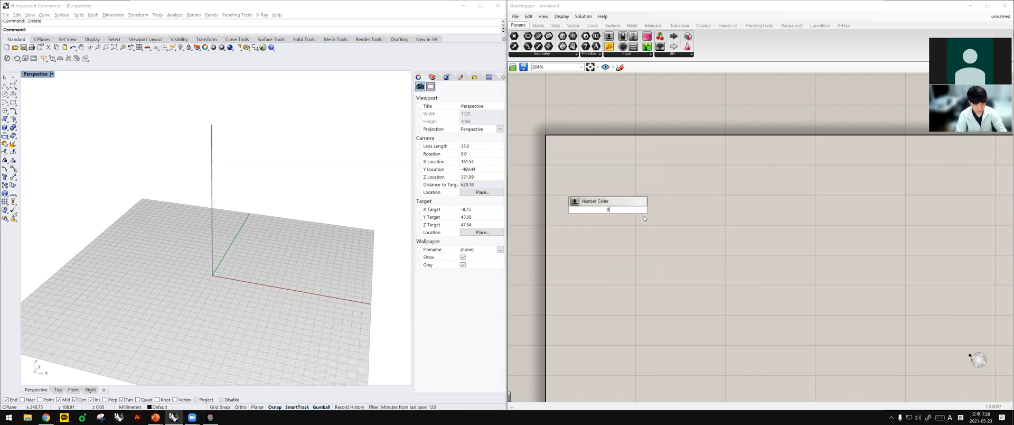
text(<12<100)
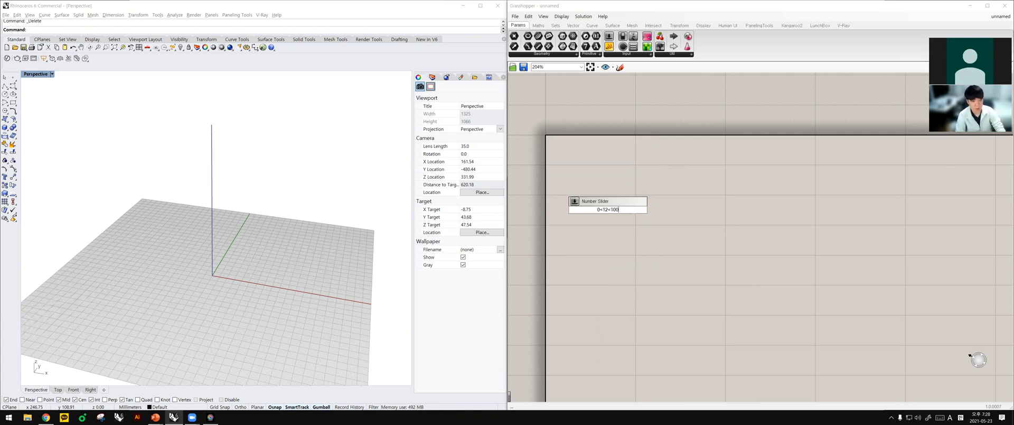
key(Return)
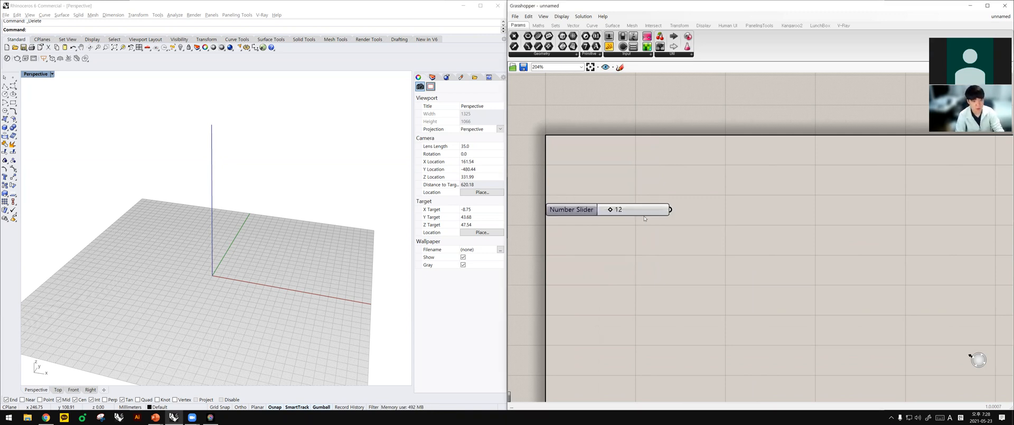
Add a Number Slider defined as 0<0.5<10.0 below the first one and lower its value to 0.0.
double_click(615, 240)
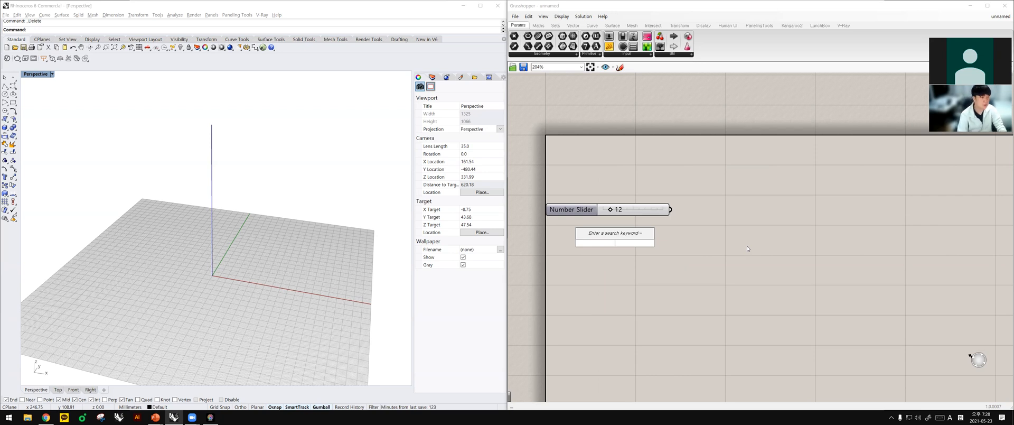
text(0<0.5<10.0)
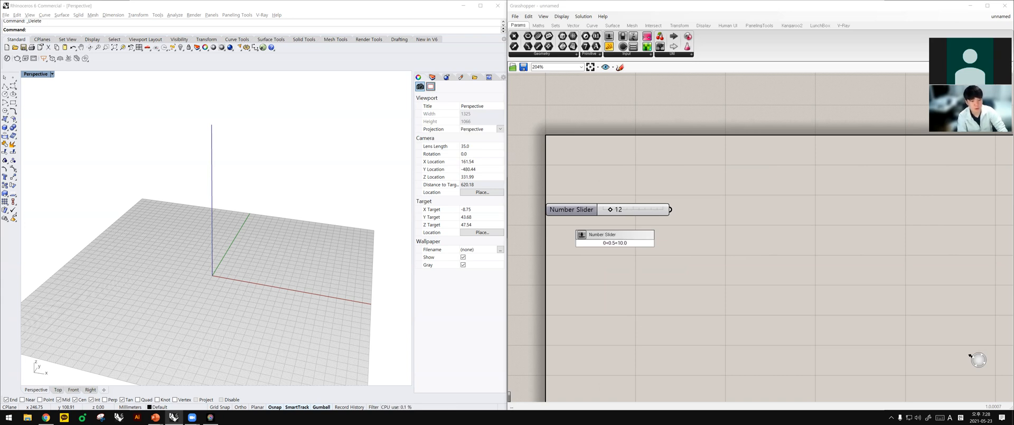
key(Return)
mouse_move(619, 245)
mouse_down()
mouse_move(667, 245)
mouse_move(607, 245)
mouse_up()
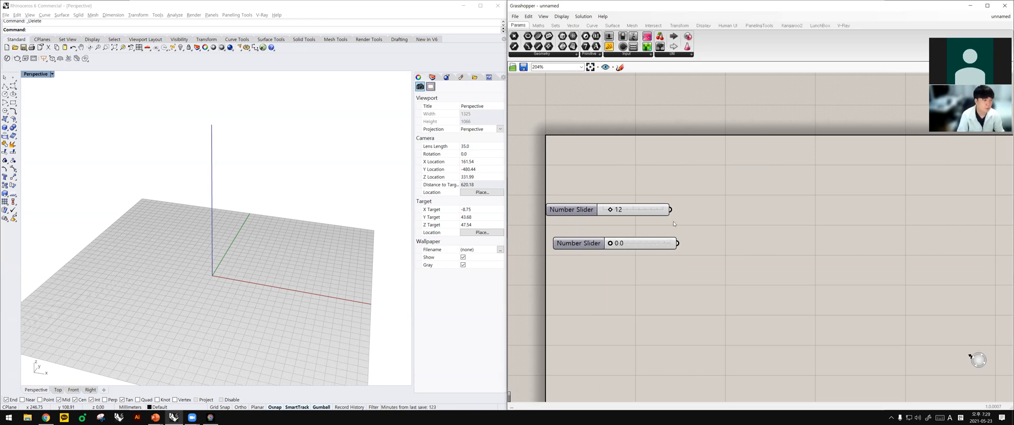
Delete both Number Sliders, the decimal one and the integer one, from the canvas.
click(660, 243)
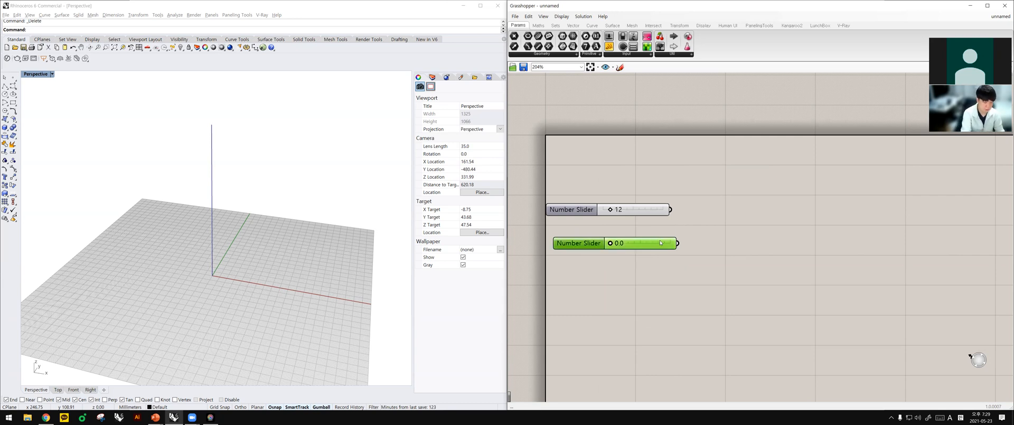
key(Delete)
click(647, 210)
key(Delete)
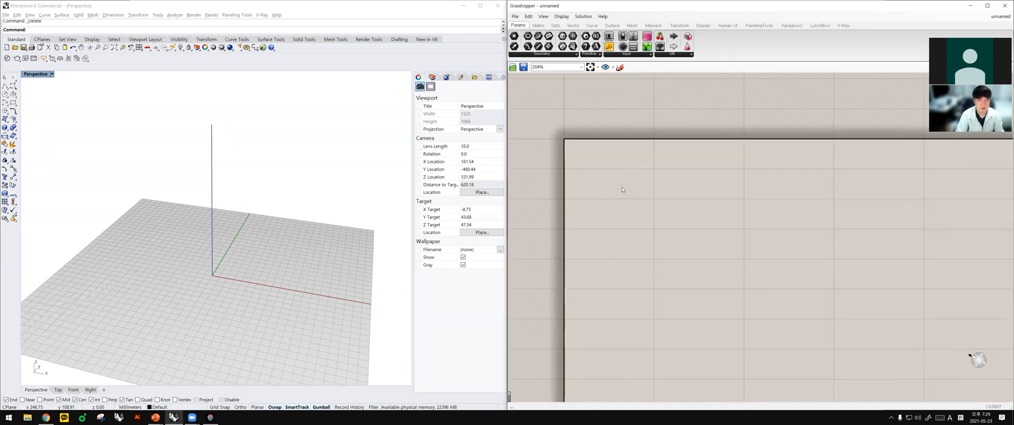
key(alt)
key(Right)
key(Right)
key(Right)
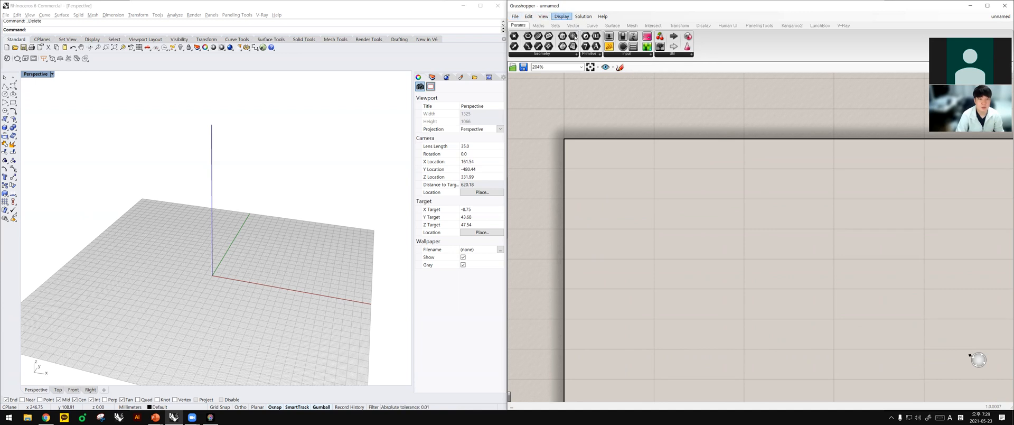
key(Escape)
Place a Point parameter on the canvas and turn off Draw Icons so that components show their names.
drag(516, 38, 645, 203)
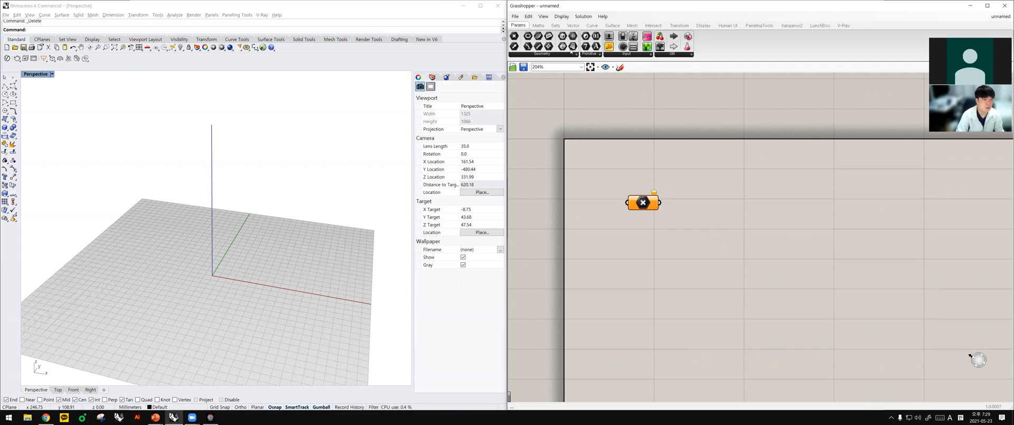
click(562, 16)
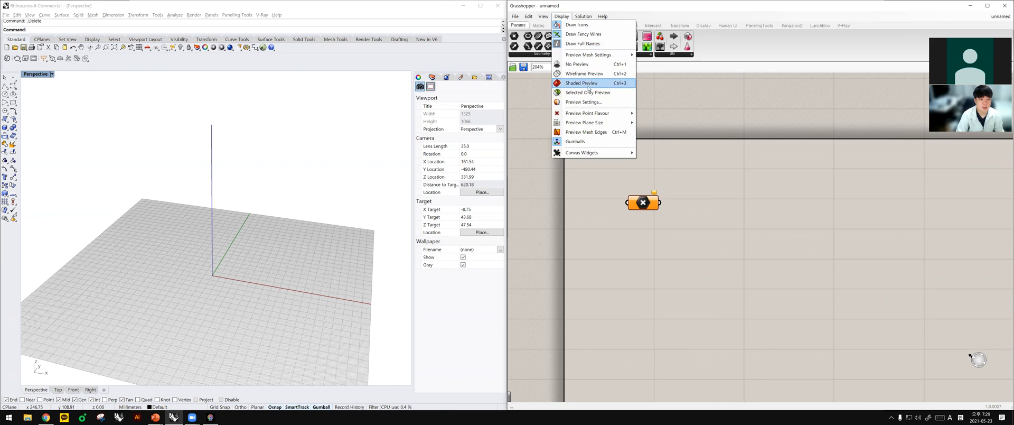
mouse_move(596, 153)
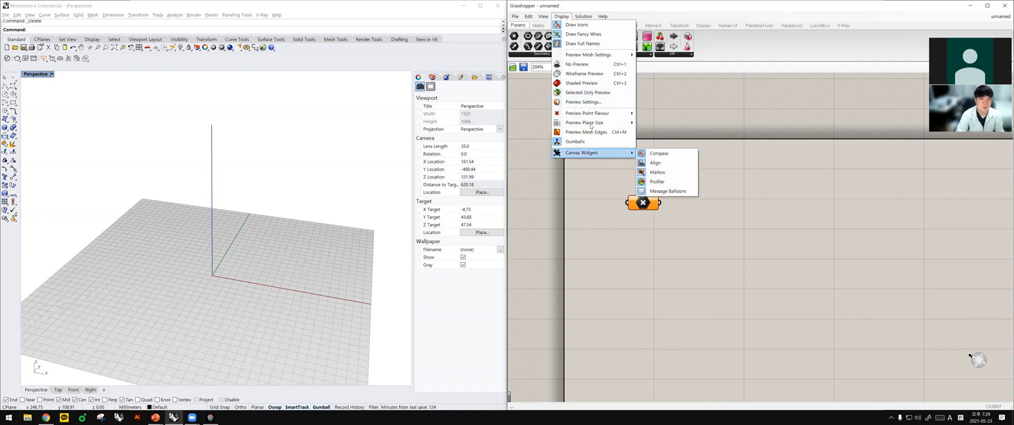
double_click(564, 17)
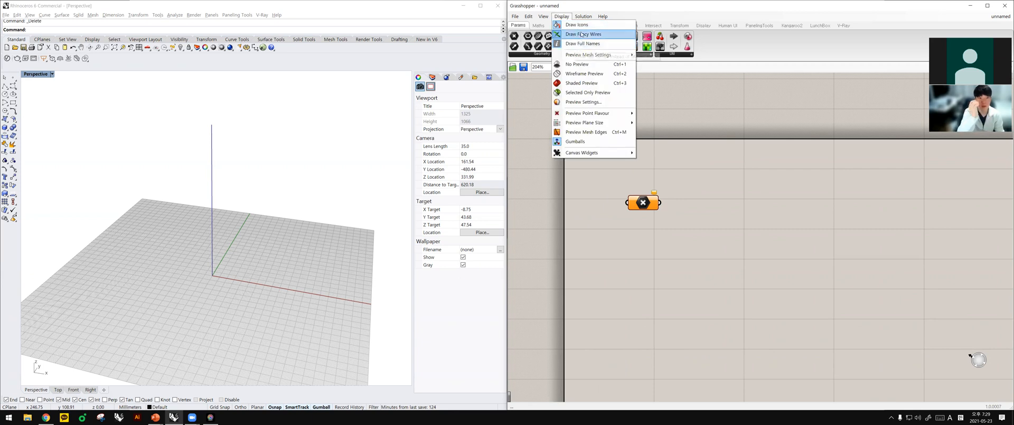
click(577, 25)
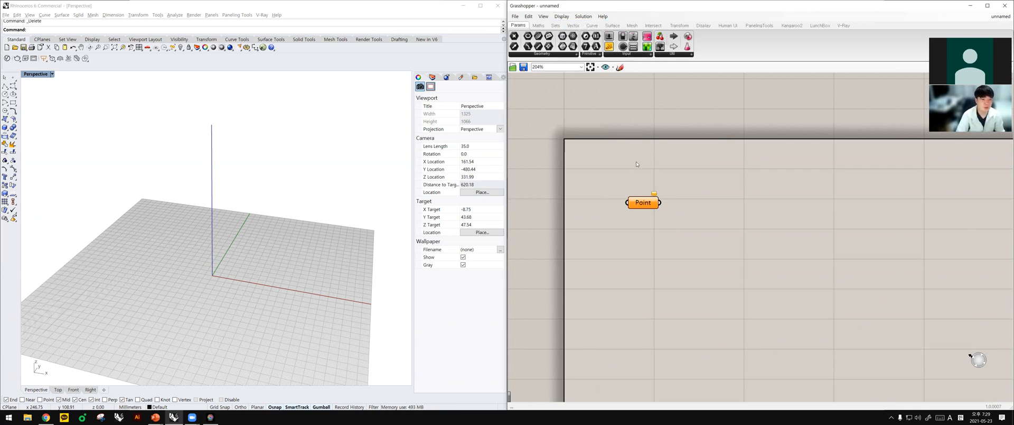
mouse_move(641, 203)
mouse_down()
mouse_move(655, 193)
mouse_move(658, 202)
mouse_up()
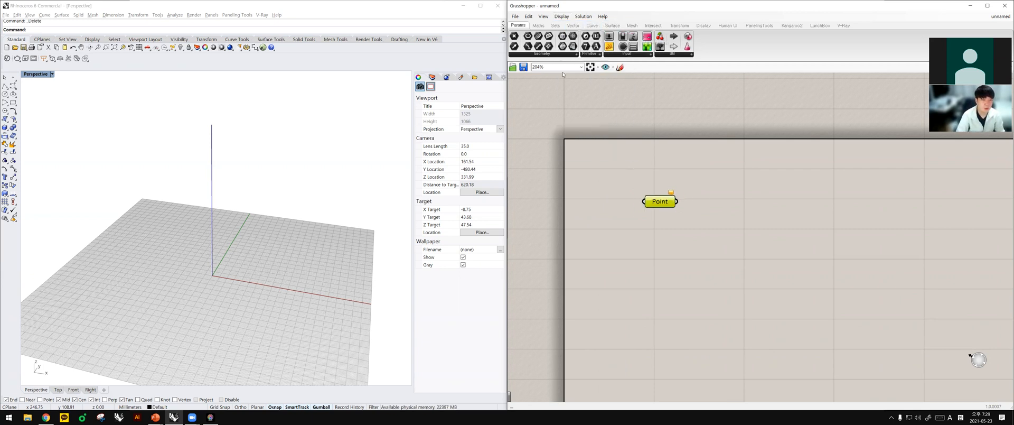
Add a Brep parameter, arranged directly under the Point parameter, and turn Draw Icons back on.
drag(563, 47, 720, 184)
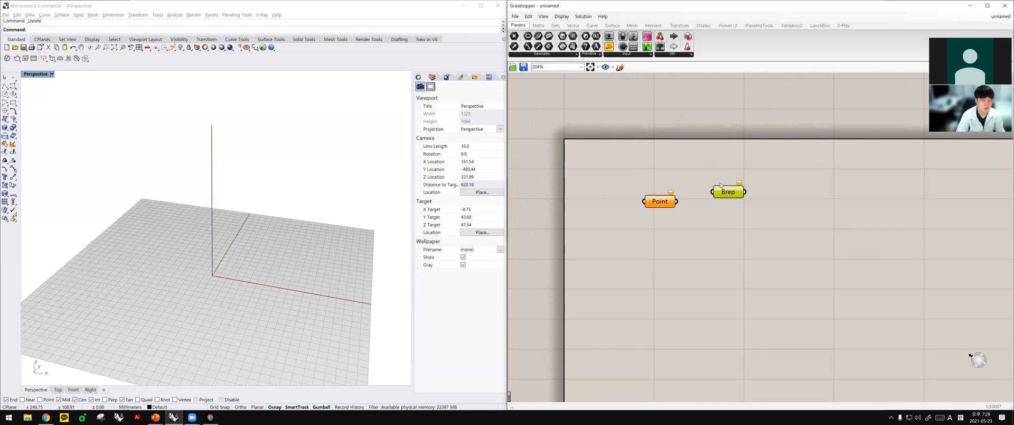
click(562, 16)
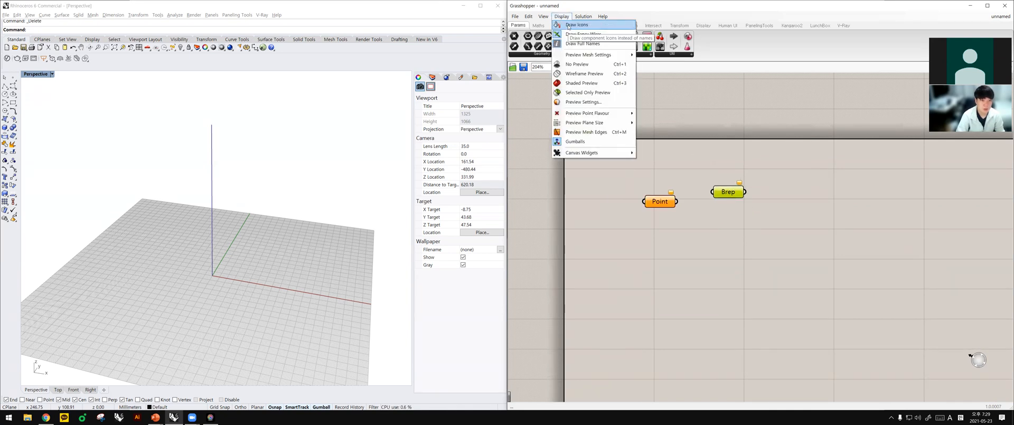
click(577, 25)
drag(728, 192, 657, 238)
drag(660, 201, 651, 201)
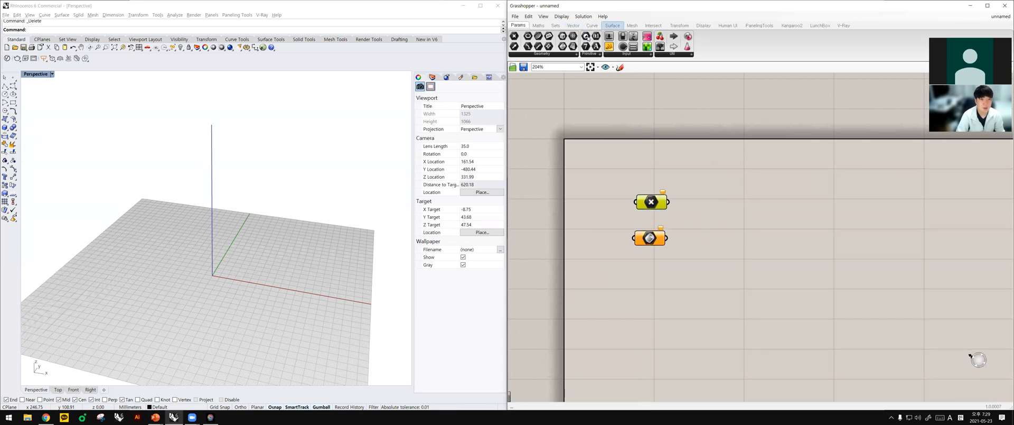
Add a Surface From Points component from the Surface Freeform category beside the Point and Brep parameters.
click(613, 26)
click(685, 235)
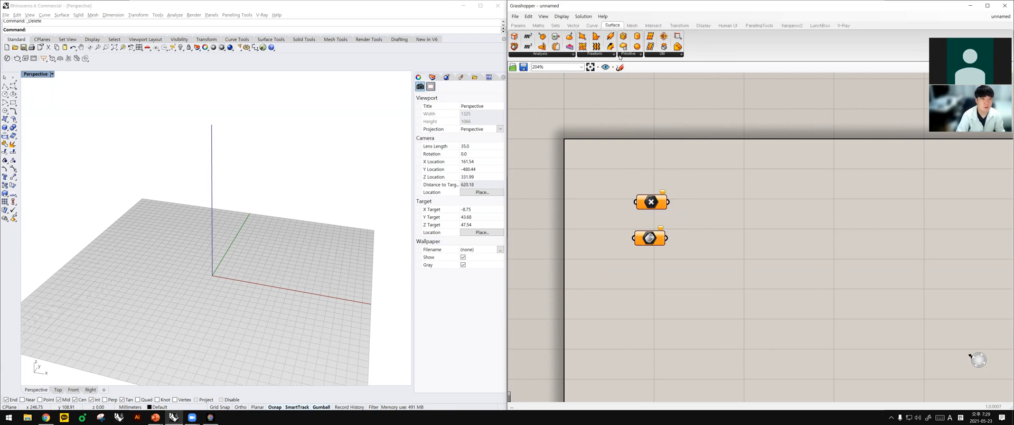
click(612, 54)
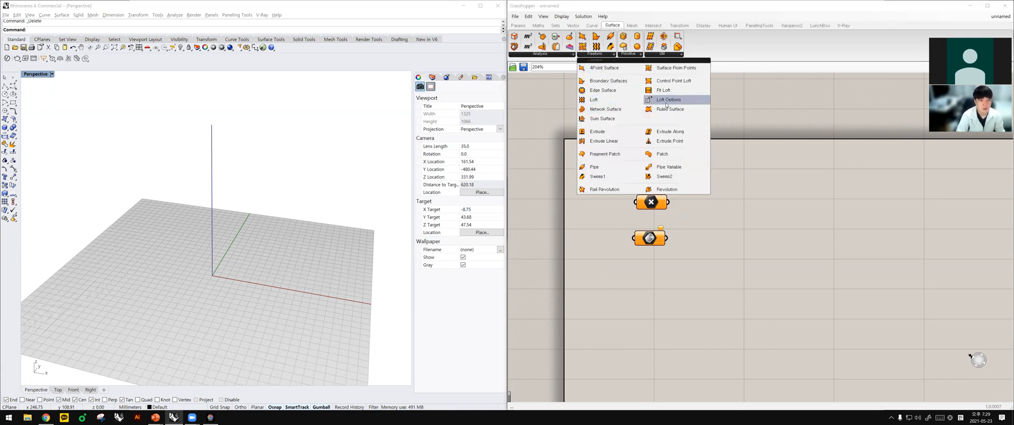
click(676, 68)
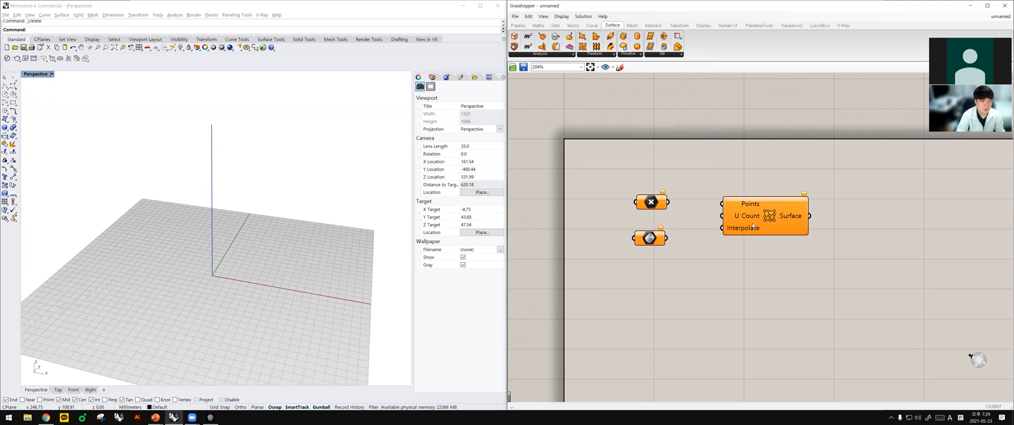
click(776, 247)
Turn off Draw Icons again and shift the Surface From Points component slightly toward the parameters.
click(562, 16)
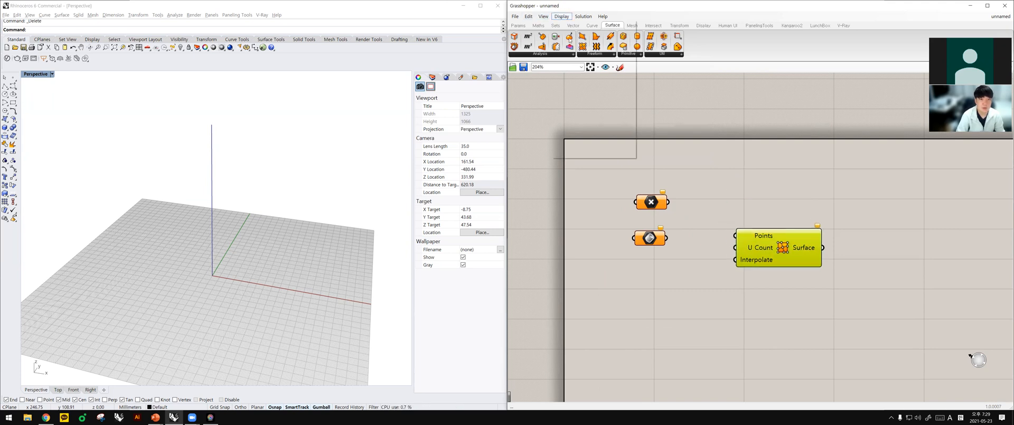
click(574, 25)
click(805, 309)
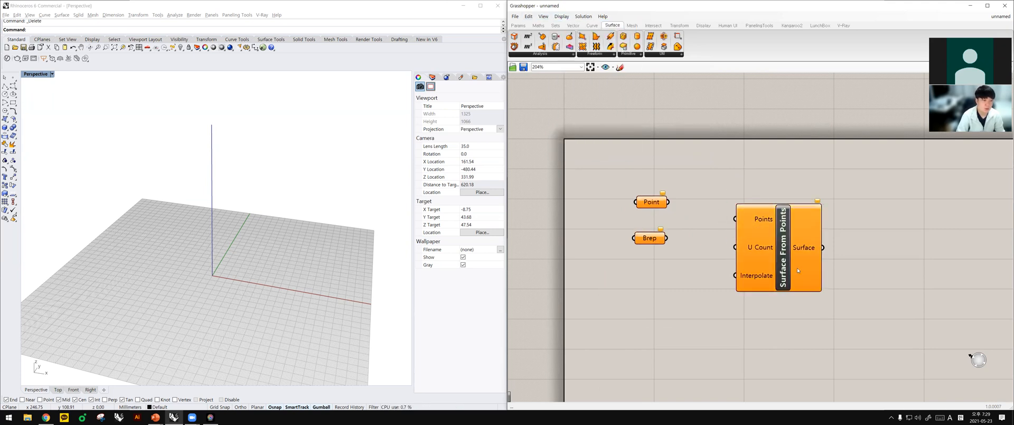
drag(818, 258, 807, 259)
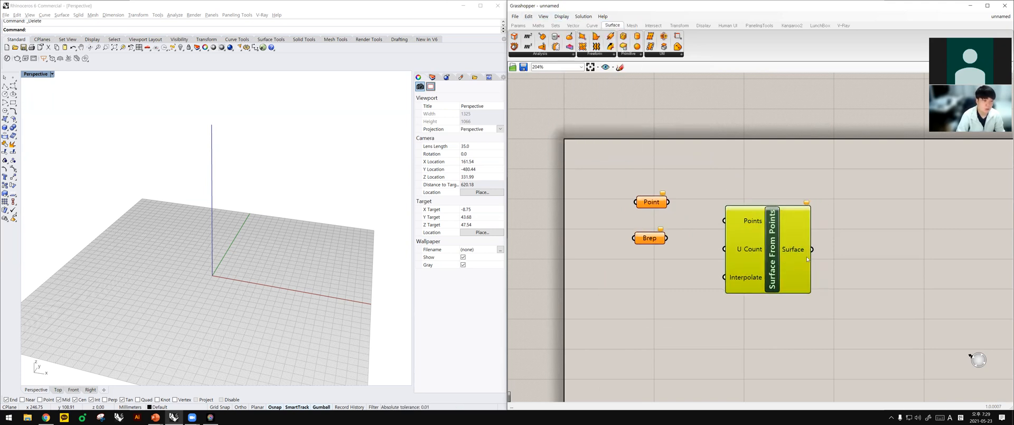
Rename the Surface From Points component with a short Korean label.
right_click(772, 257)
key(ctrl+a)
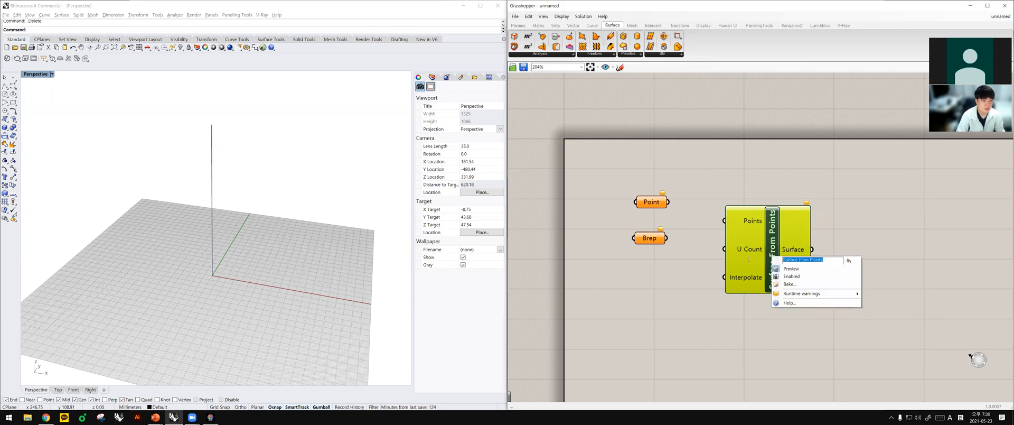
text(d)
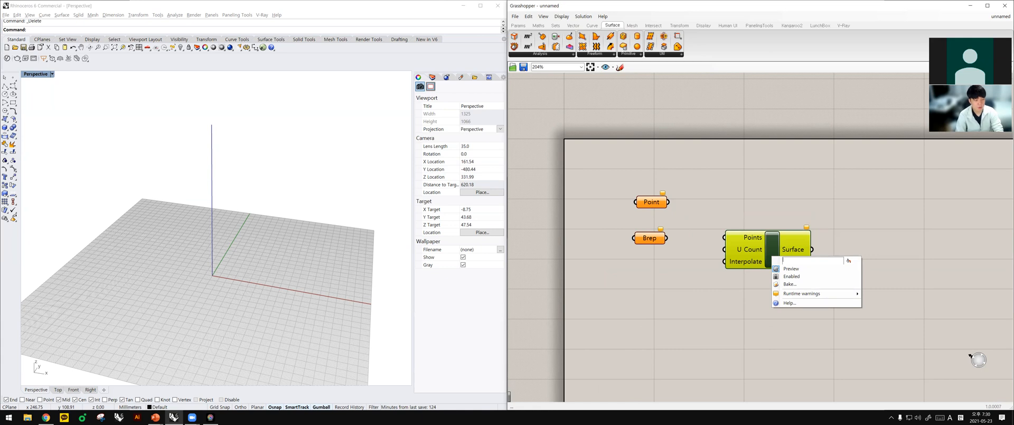
text(ㅏ)
key(BackSpace)
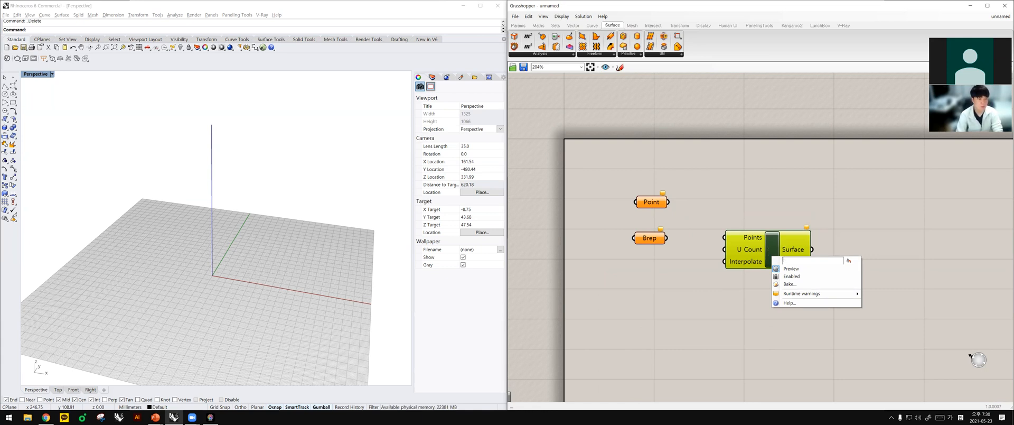
text(시기)
key(Return)
click(772, 285)
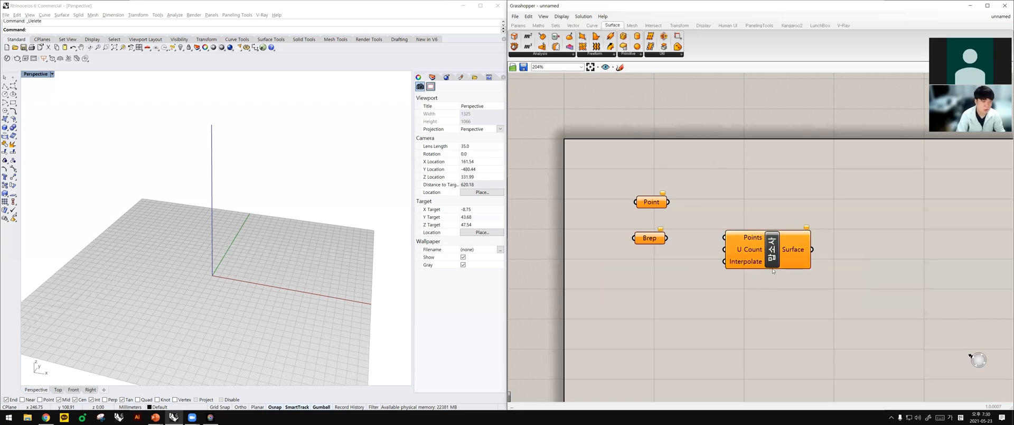
click(771, 257)
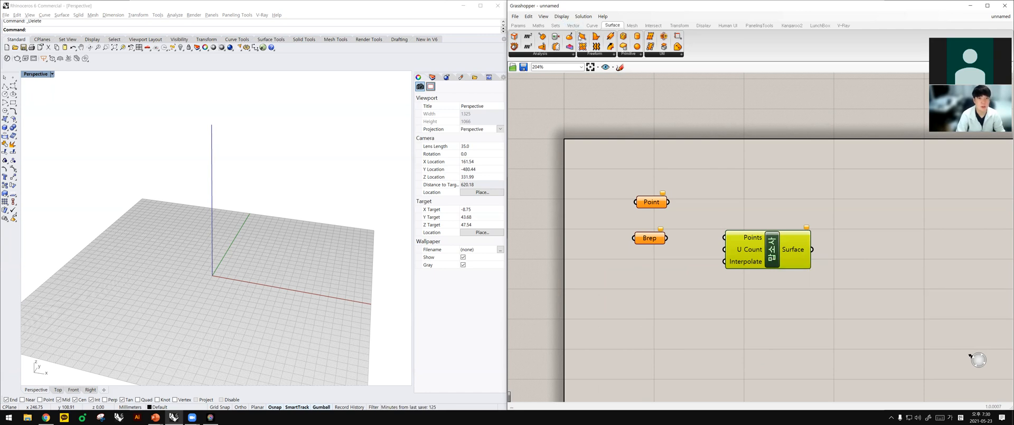
Turn Draw Icons back on and realign the Surface From Points component and the Brep parameter with the Point parameter.
click(561, 16)
click(581, 31)
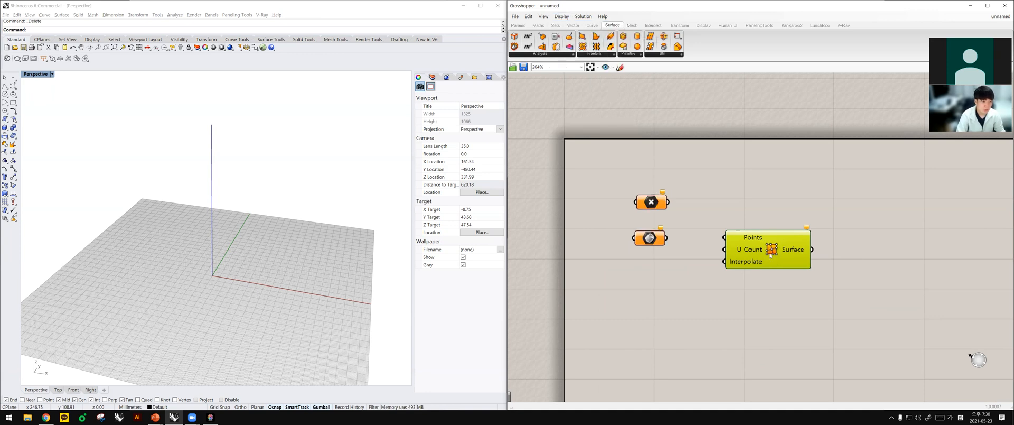
drag(771, 253, 770, 226)
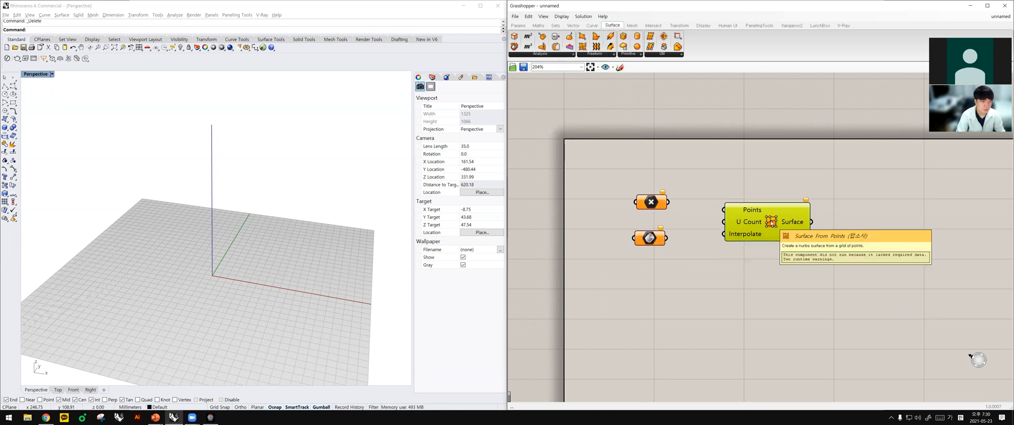
right_drag(731, 266, 622, 262)
drag(700, 257, 511, 178)
click(587, 215)
drag(657, 220, 661, 221)
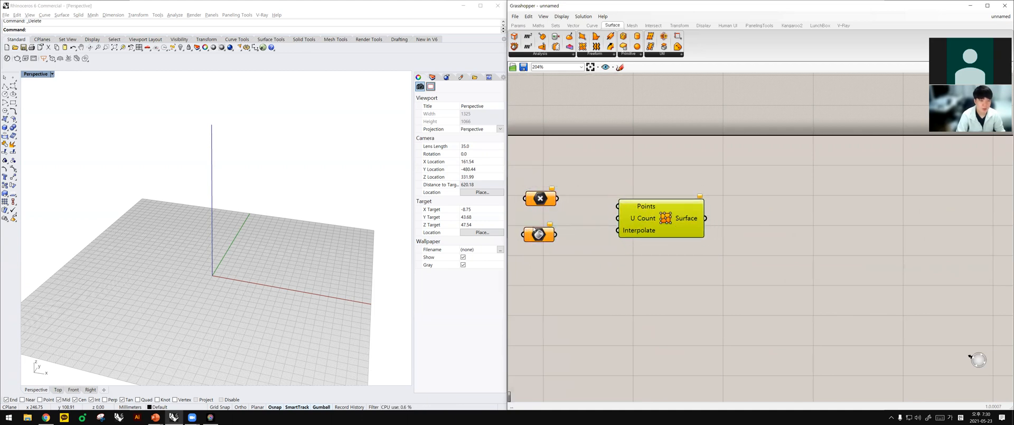
drag(535, 231, 537, 241)
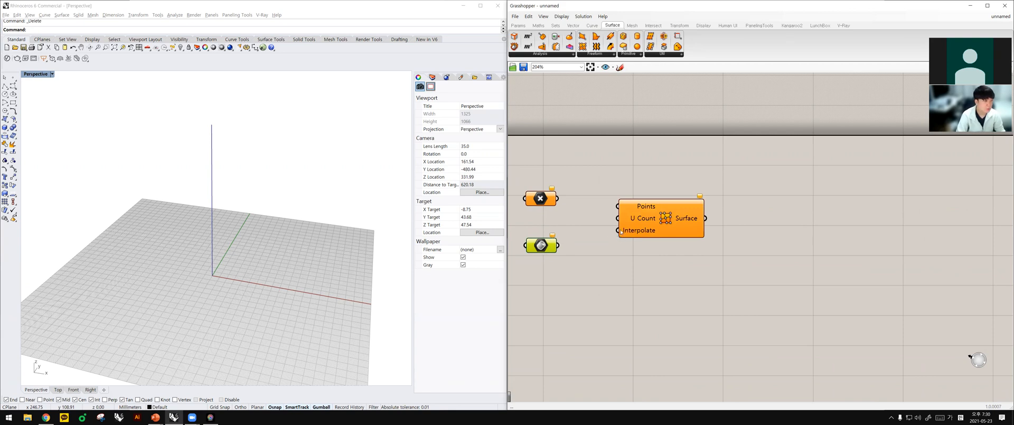
Delete the Point, Brep and Surface From Points components to clear the canvas.
drag(690, 279, 537, 169)
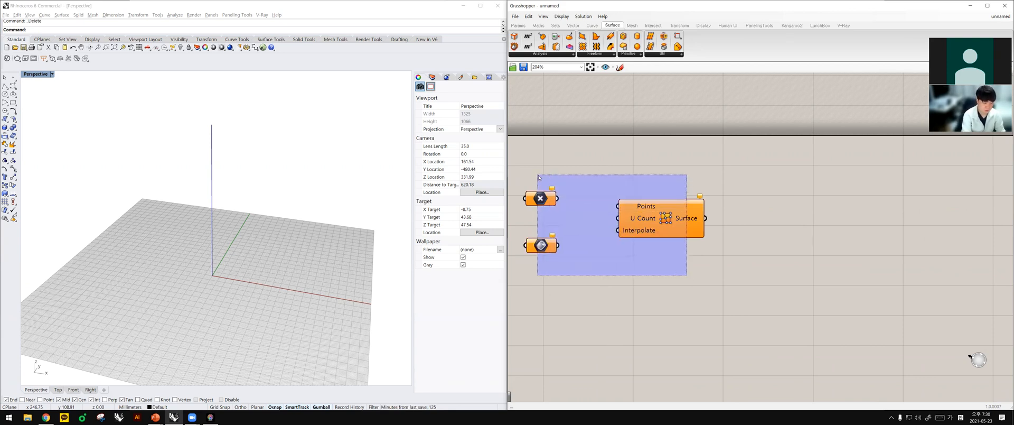
key(Delete)
right_drag(511, 199, 629, 199)
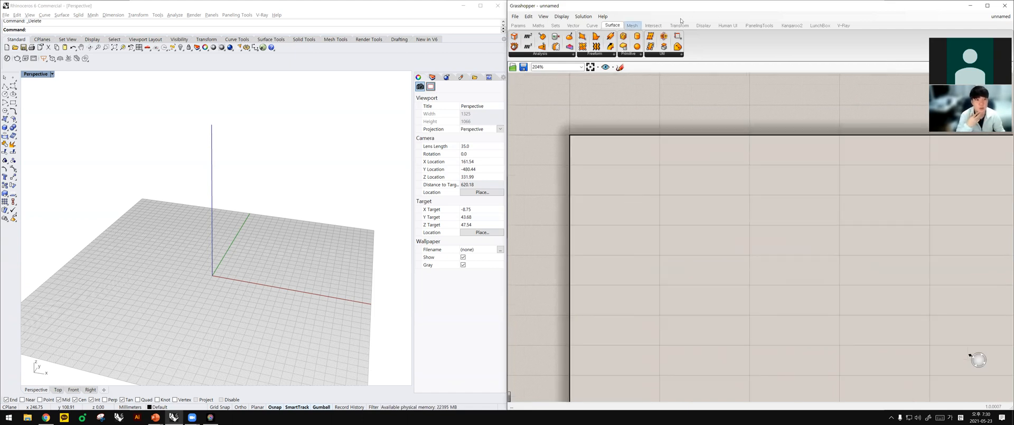
Shift the Grasshopper window slightly down and display the Params component set.
drag(684, 12, 621, 39)
click(578, 57)
click(596, 57)
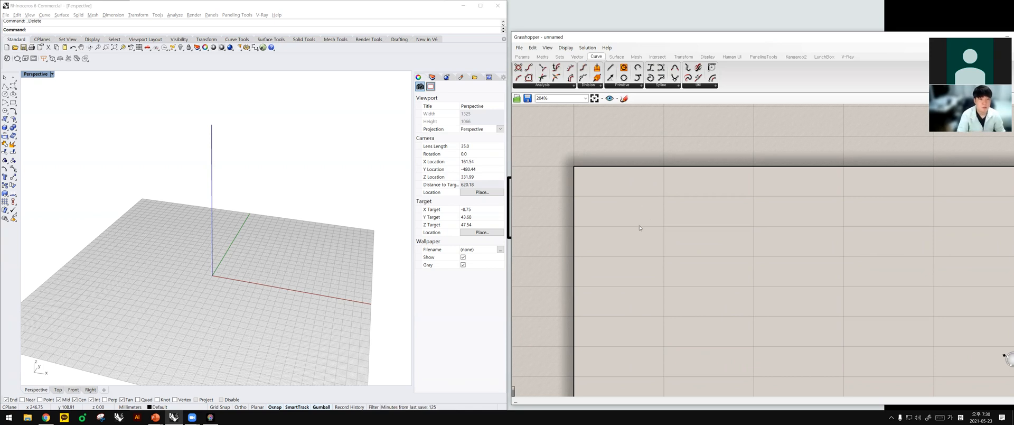
click(524, 57)
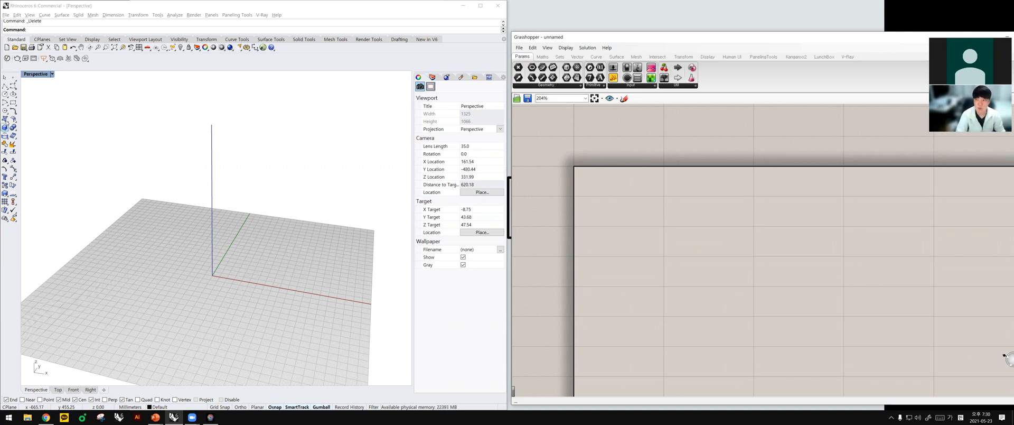
Add a Point parameter with coordinates 0,0,0 and place it near the canvas's upper-left corner.
double_click(620, 256)
text(0,0)
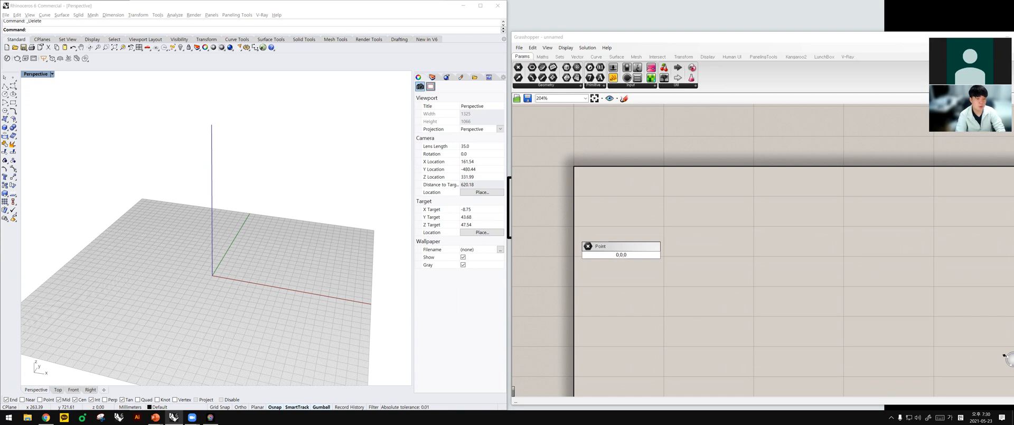
key(Return)
drag(622, 256, 610, 191)
Move the Grasshopper point away from the origin in the Rhino viewport and inspect the Point parameter's stored coordinates.
scroll(204, 278, up, 4)
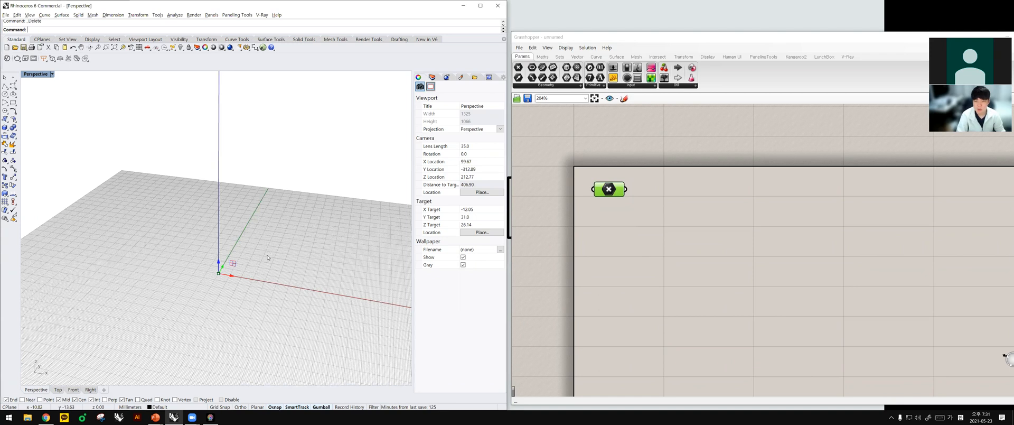
scroll(268, 258, up, 10)
key(ctrl+z)
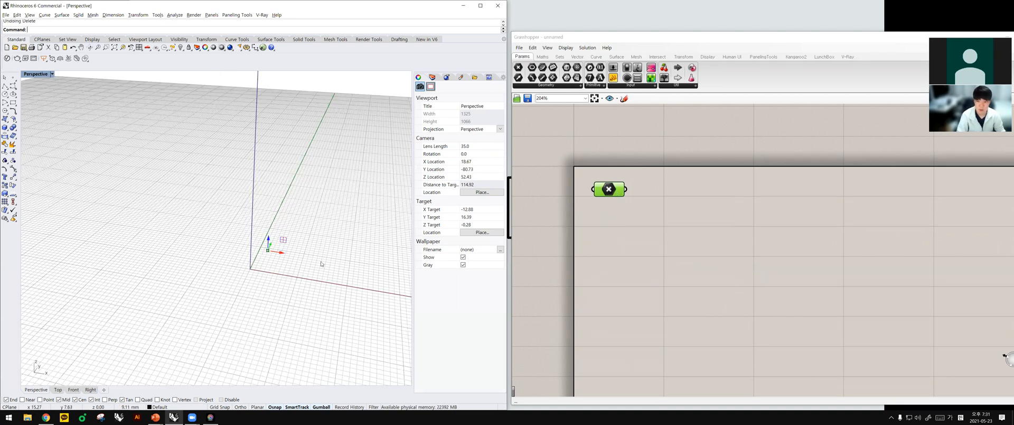
drag(268, 250, 197, 274)
mouse_move(614, 190)
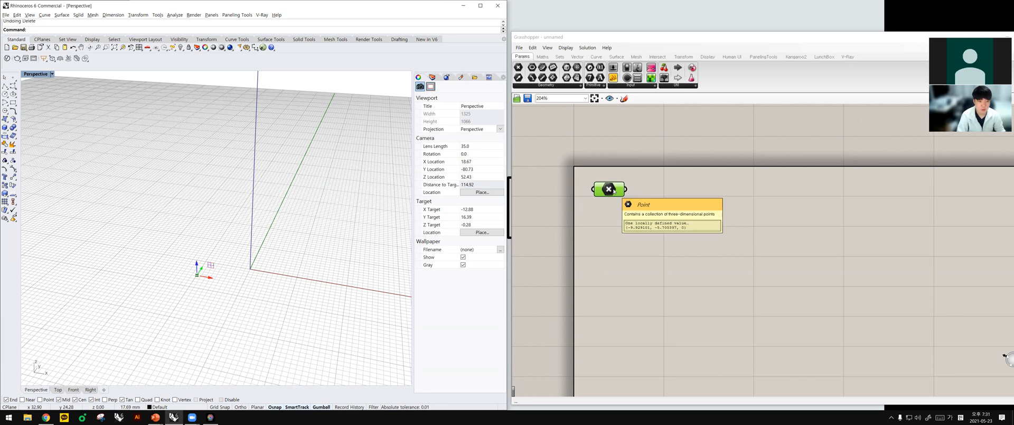
click(613, 191)
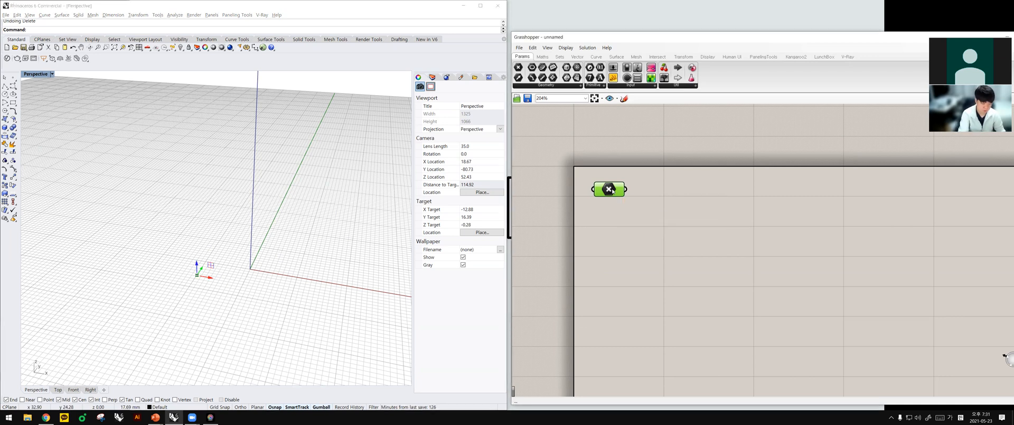
Delete the displaced Point parameter and add a new Point parameter located at the world origin.
key(Delete)
key(ctrl+z)
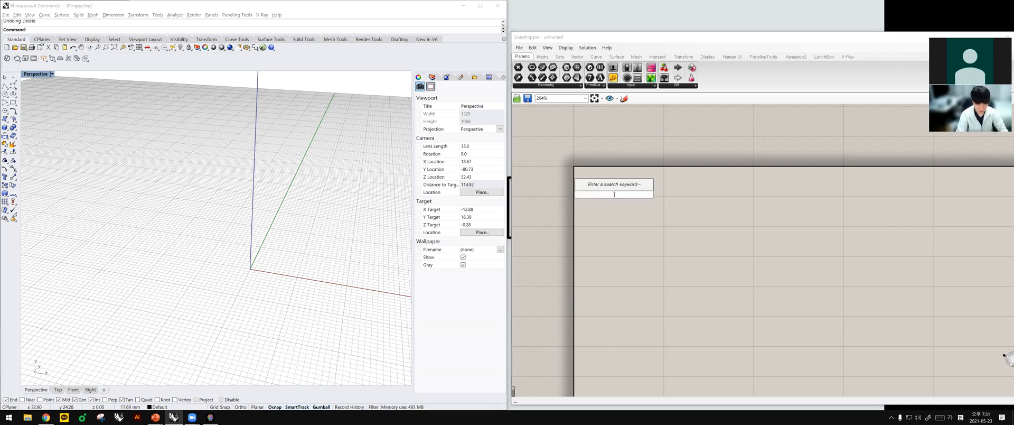
click(614, 196)
click(643, 207)
drag(630, 194, 628, 207)
Add a Move component and place it just below and beyond the Point parameter.
click(730, 238)
double_click(730, 238)
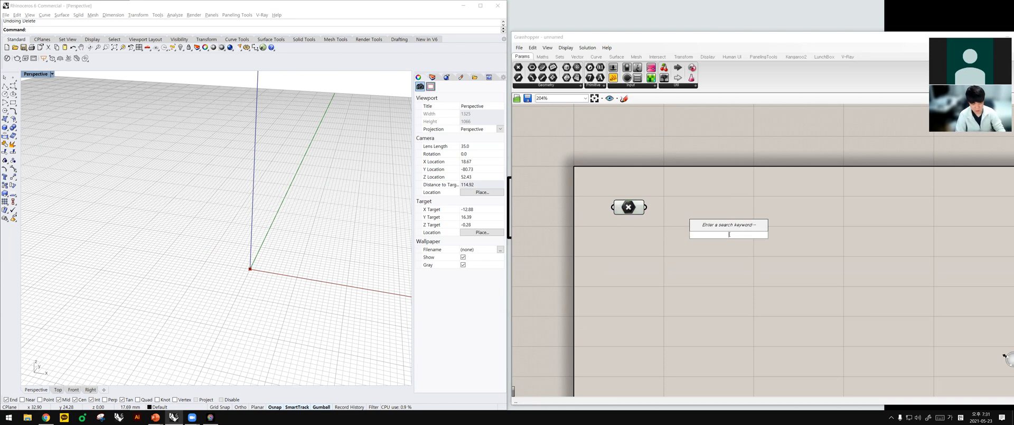
text(ㅡㅐㅍㄷ)
key(BackSpace)
key(BackSpace)
key(BackSpace)
key(BackSpace)
key(Hangul)
text(move)
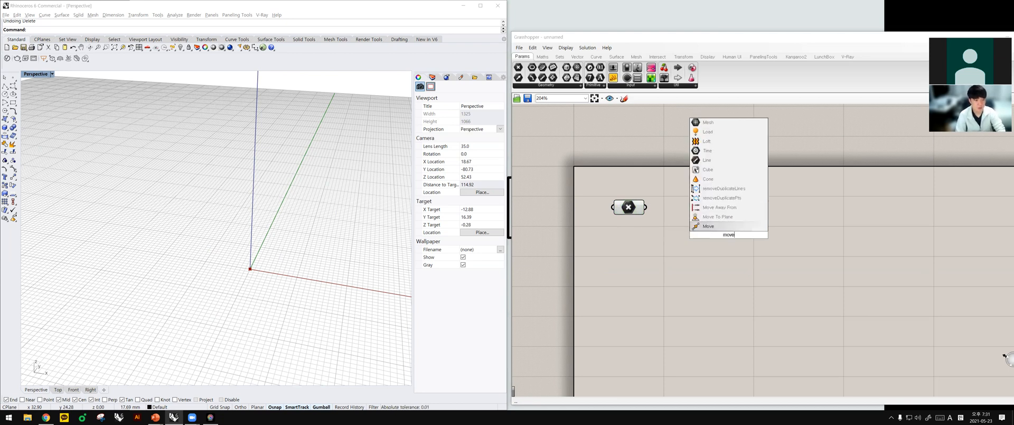
key(Return)
drag(702, 235, 695, 252)
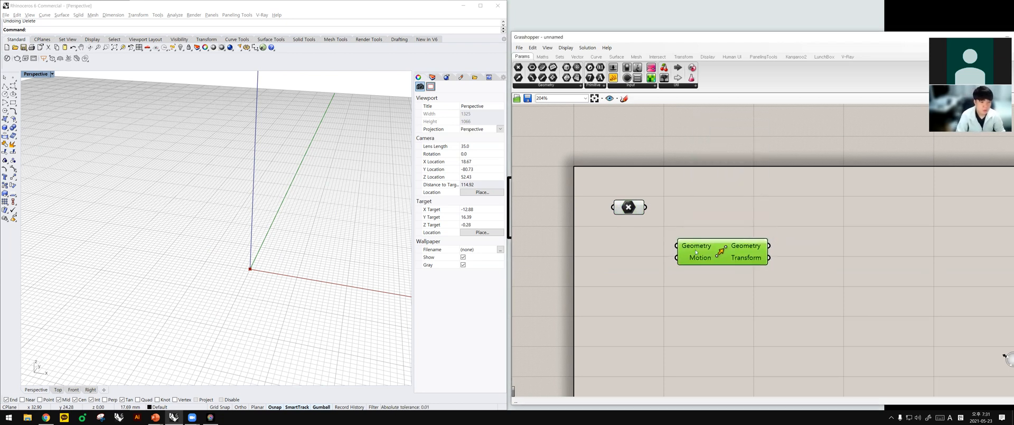
Add a Unit Z vector component and place it under the Point parameter, before the Move component.
double_click(692, 303)
text(z)
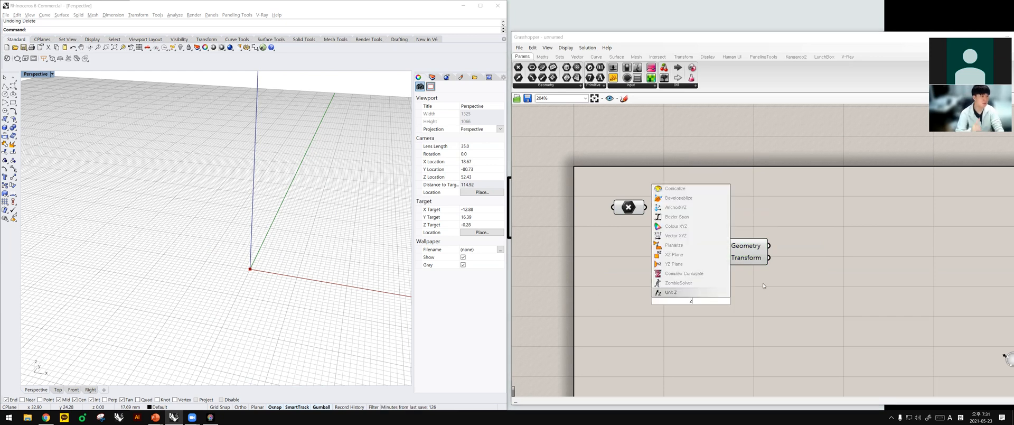
key(Return)
right_click(764, 286)
drag(700, 304, 641, 284)
Add an Amplitude component, arrange it between Unit Z and Move, and wire the unit vector into its Vector input.
double_click(687, 329)
text(amp)
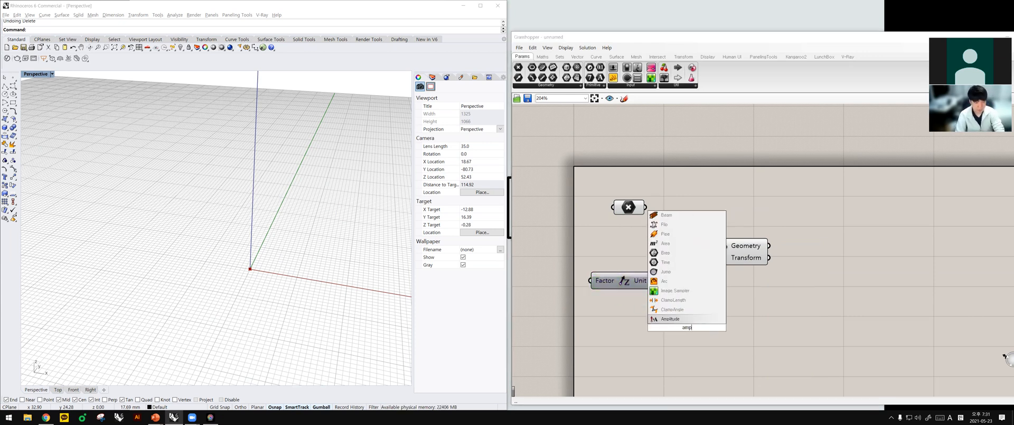
key(Return)
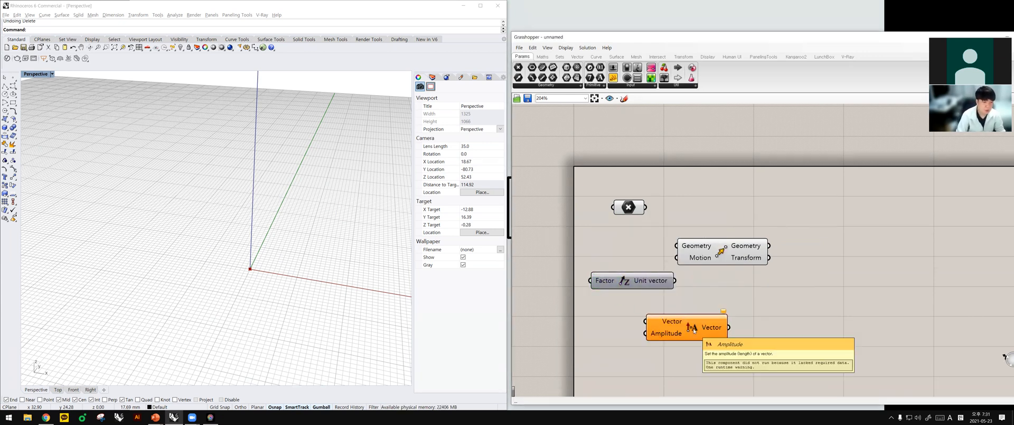
drag(720, 254, 834, 278)
drag(634, 280, 625, 259)
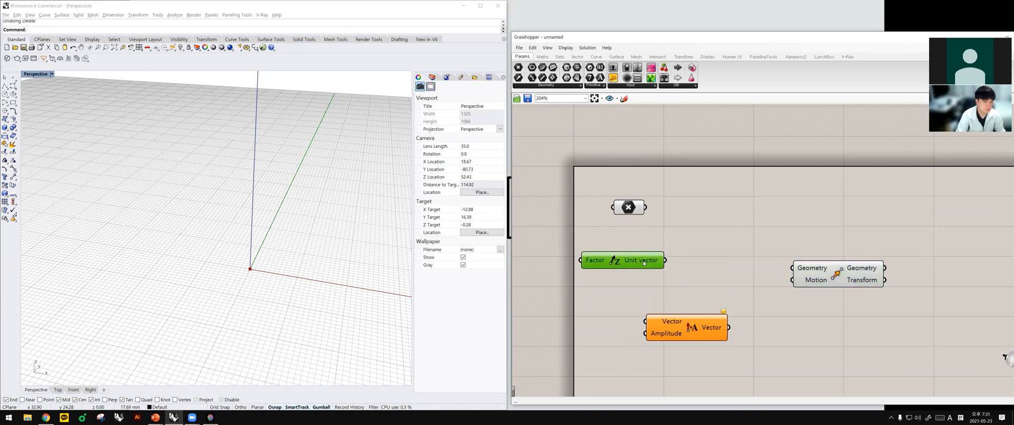
drag(706, 327, 744, 309)
drag(819, 280, 801, 265)
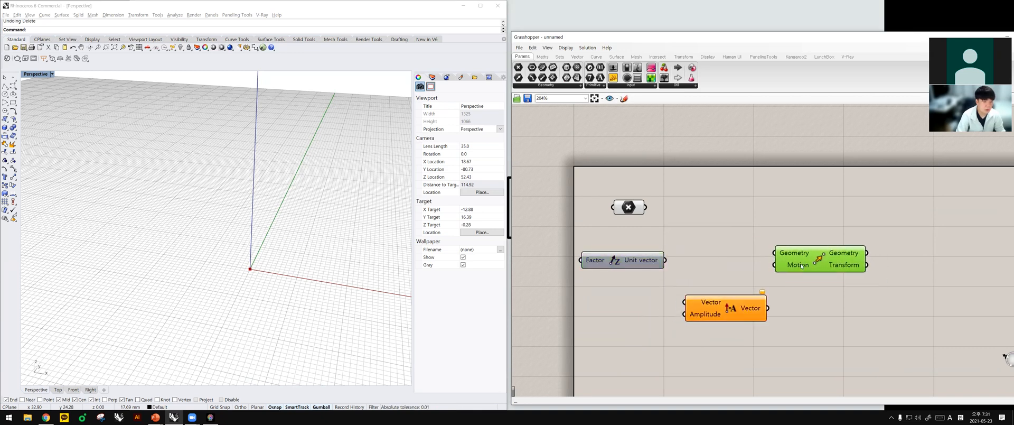
drag(666, 260, 684, 302)
Create a Number Slider from 0<10<100 and wire it into the Amplitude component's Amplitude input.
double_click(661, 328)
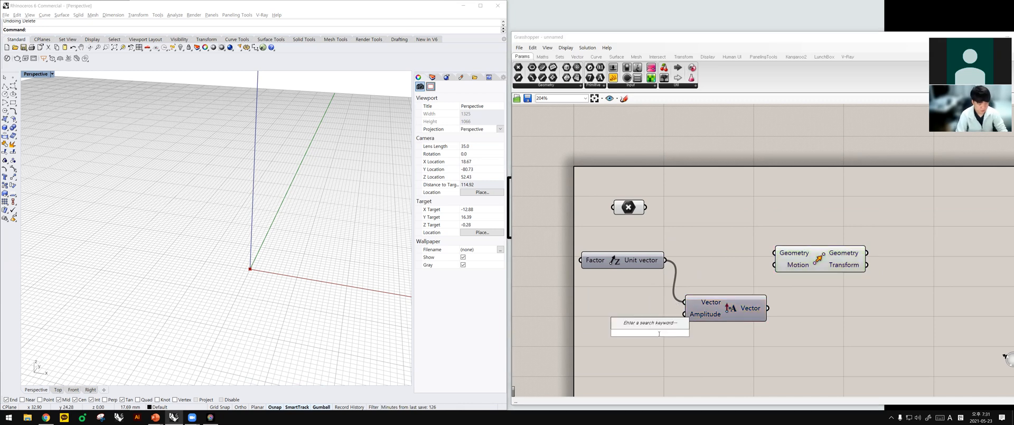
text(0<)
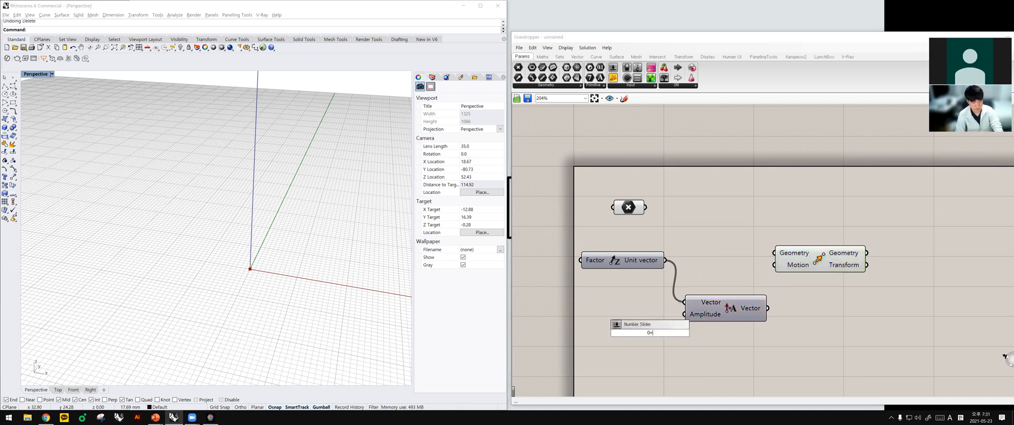
text(10<10)
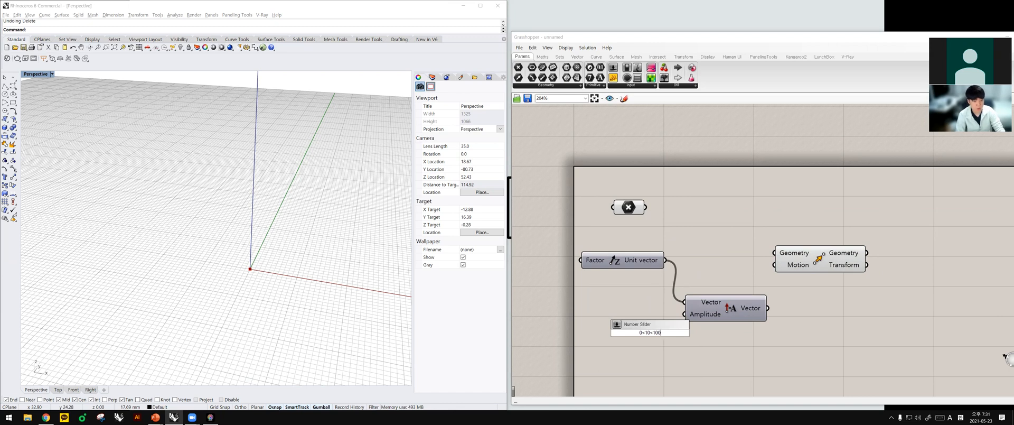
key(Return)
drag(713, 333, 685, 315)
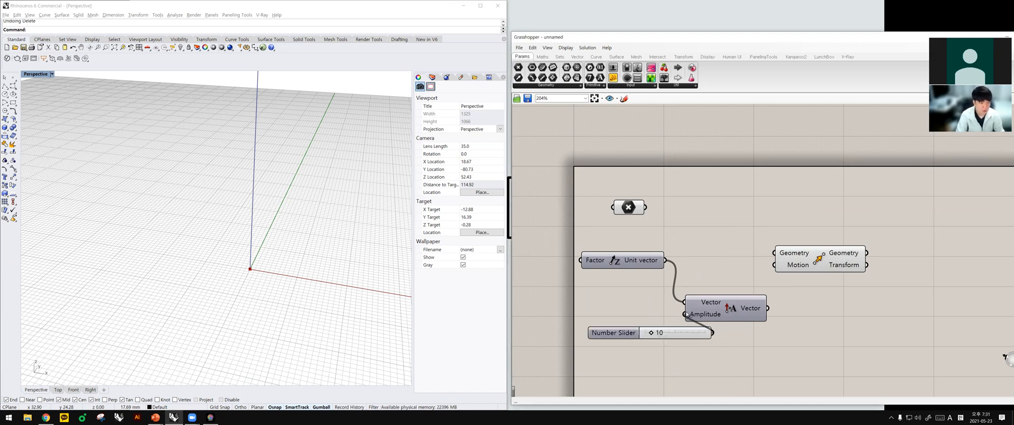
Wire the Amplitude component's Vector output into Move's Motion input and shift the Move component slightly upward.
drag(769, 310, 777, 273)
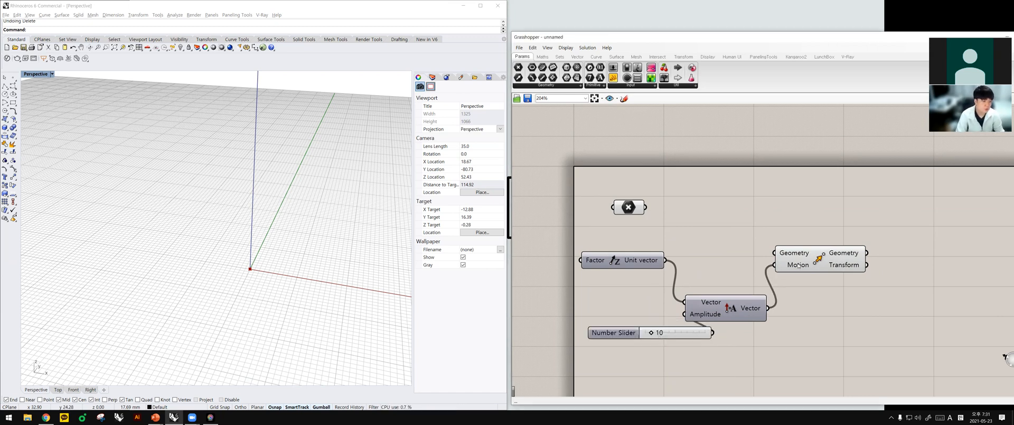
mouse_move(799, 265)
drag(823, 257, 827, 239)
click(814, 266)
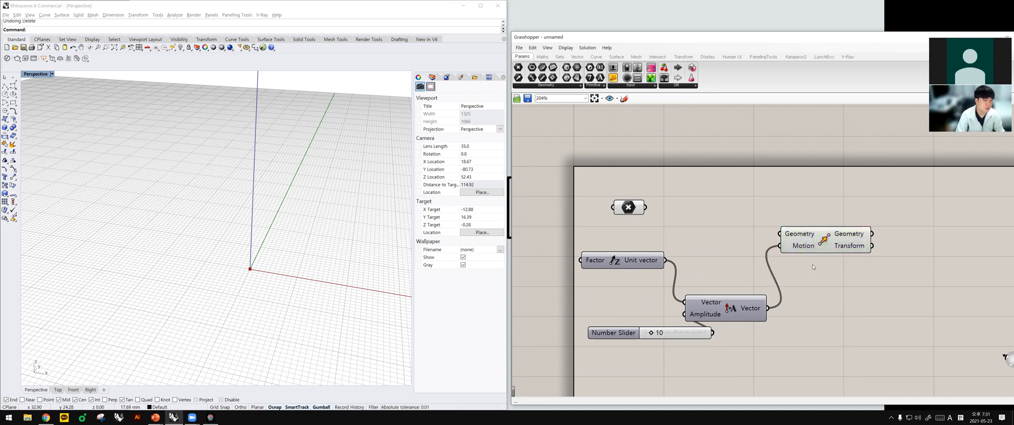
Wire the Point parameter's output into the Move component's Geometry input.
scroll(839, 252, down, 2)
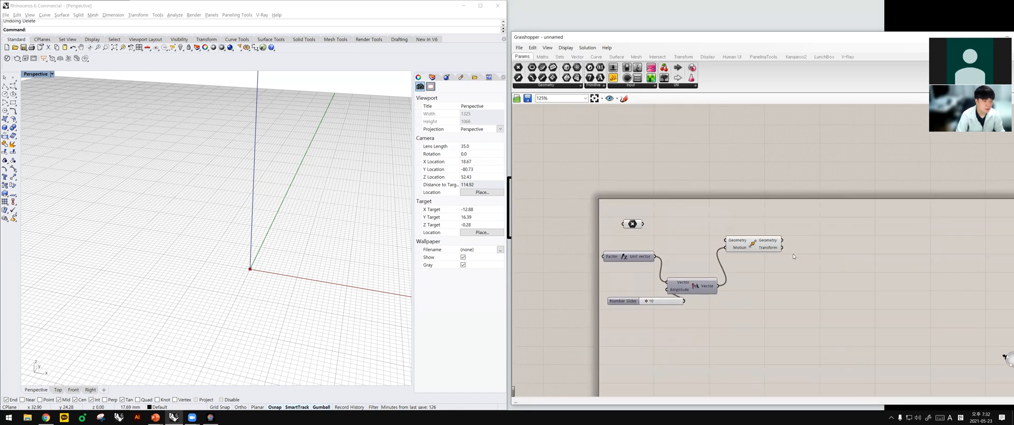
drag(586, 212, 706, 228)
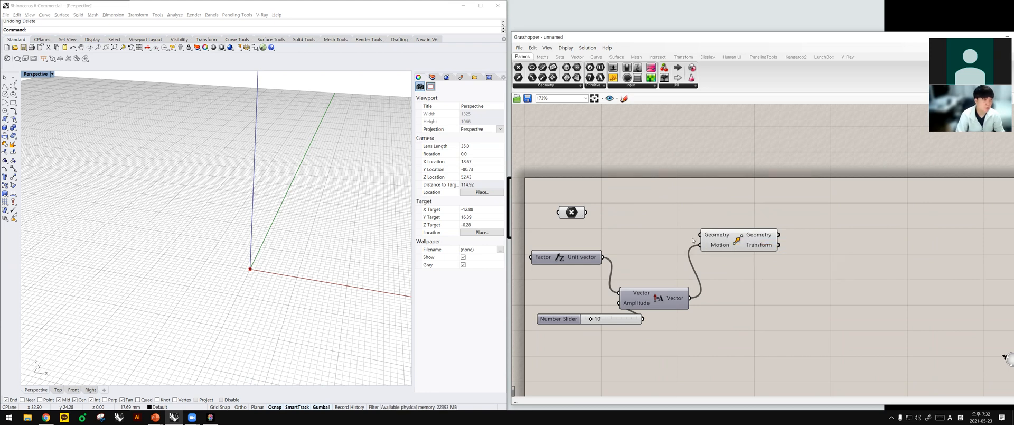
click(581, 218)
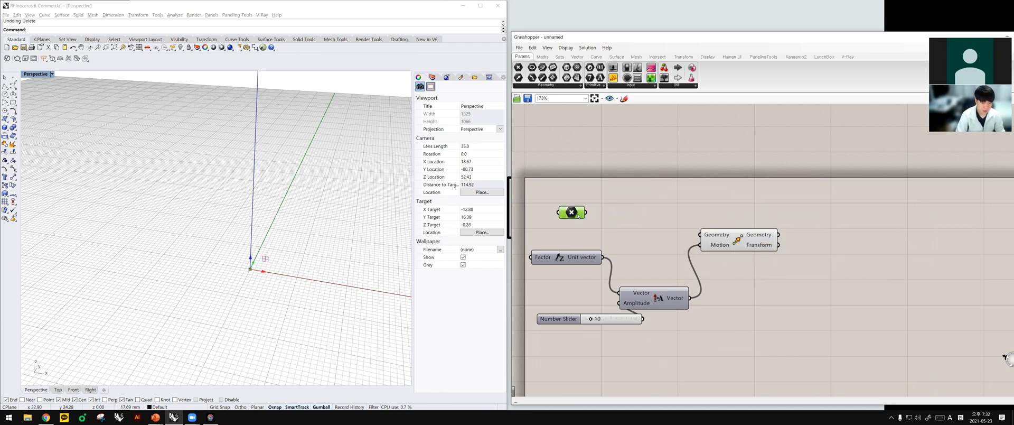
click(733, 245)
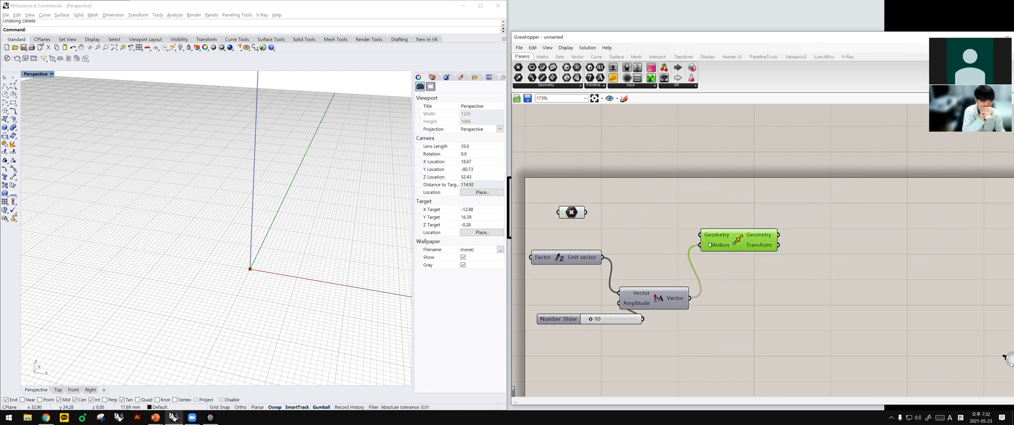
drag(586, 212, 695, 239)
click(634, 230)
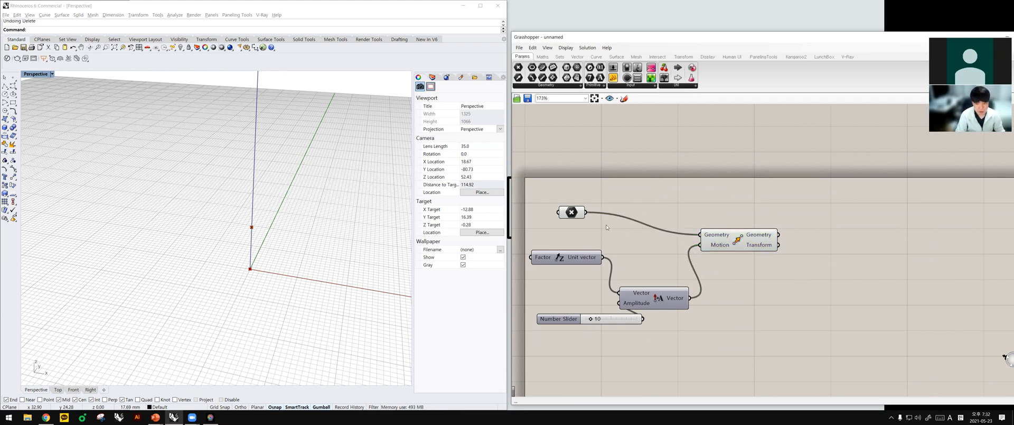
click(572, 213)
click(712, 236)
click(633, 229)
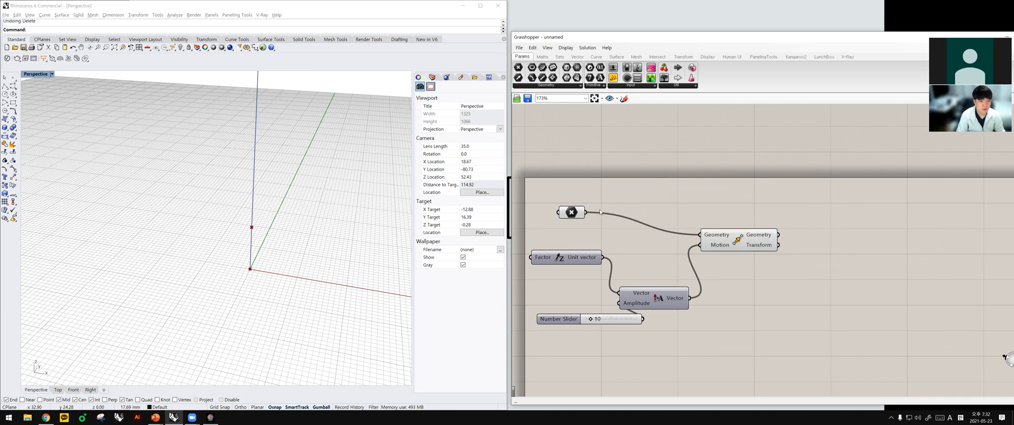
Wire the Point parameter's output into Move's Motion input as well, replacing the Amplitude vector wire.
drag(586, 212, 678, 215)
drag(588, 212, 634, 235)
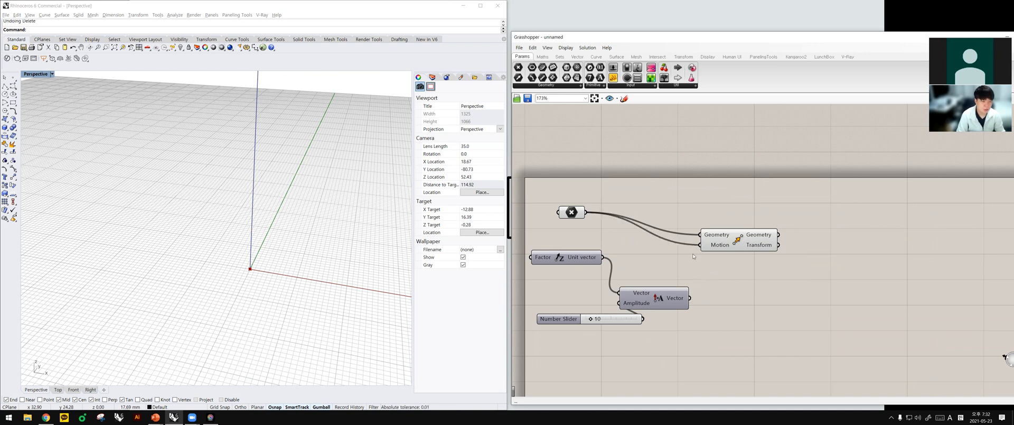
Wire the Amplitude component's Vector output into Move's Motion input, briefly substituting the Unit Z component's Unit vector output for it.
drag(690, 298, 700, 245)
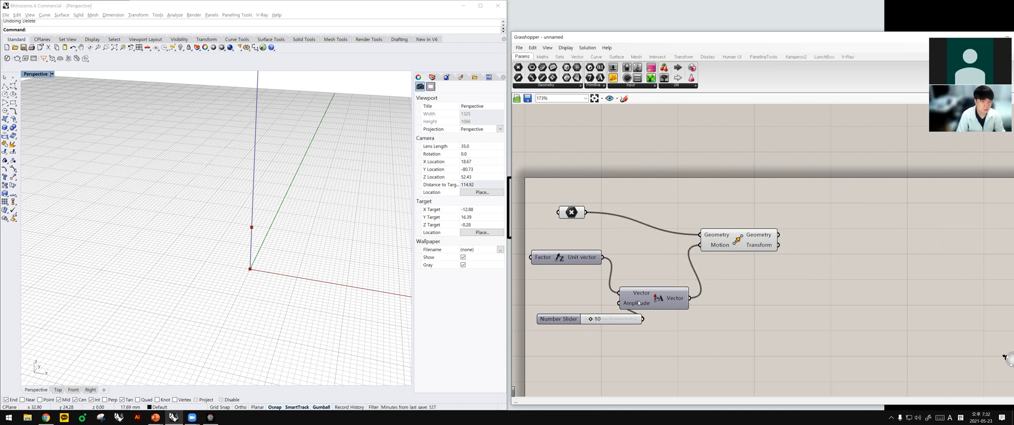
drag(606, 259, 700, 245)
drag(690, 297, 701, 245)
Shift the Move component to the right and add the Unit vector output as a second wire into its Motion input.
drag(719, 242, 757, 233)
shift+drag(603, 257, 740, 238)
drag(602, 256, 739, 238)
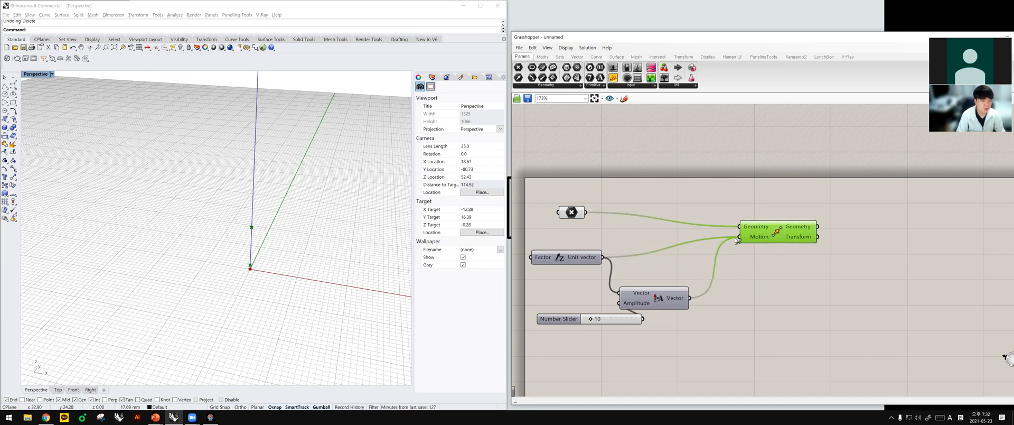
Highlight the Move, Unit Z and Amplitude components in turn and disconnect the Unit vector wire from Move's Motion input.
click(736, 277)
click(753, 238)
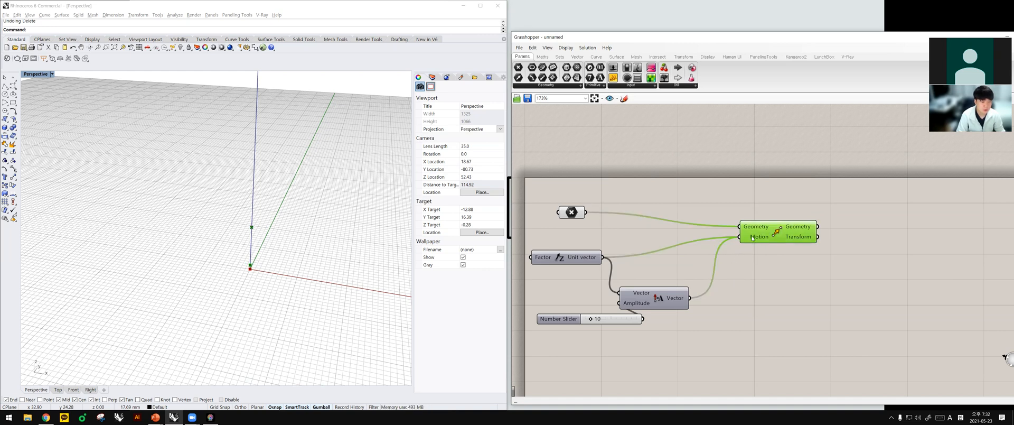
click(555, 262)
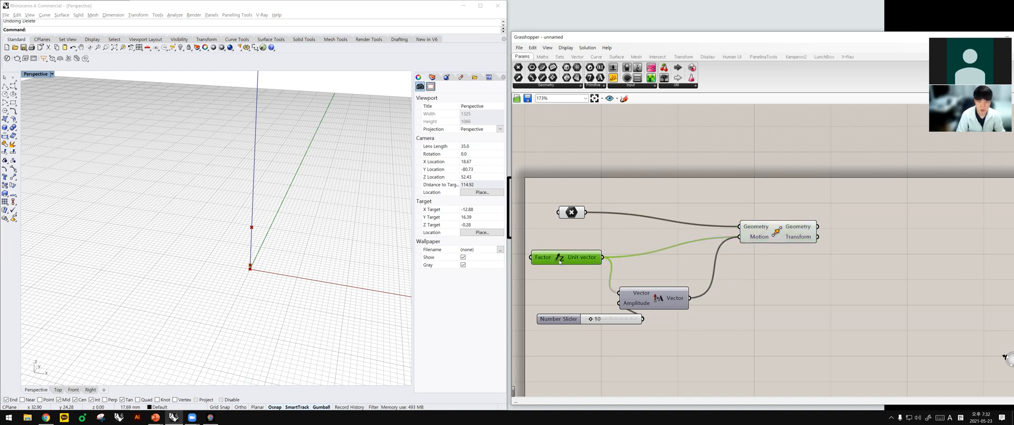
click(651, 290)
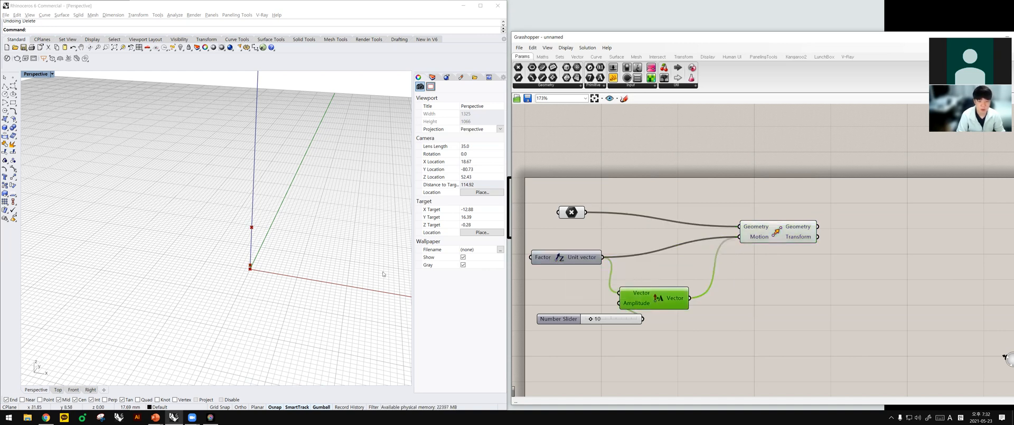
click(800, 228)
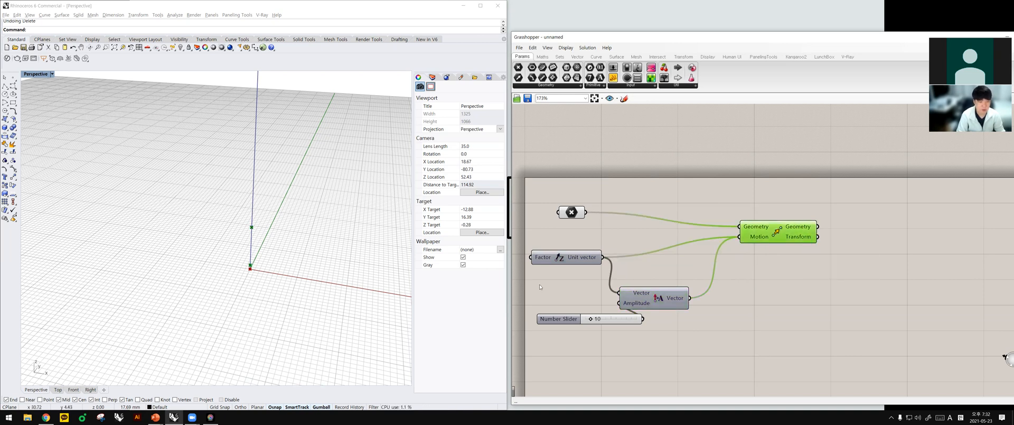
ctrl+drag(604, 258, 739, 240)
click(750, 268)
Rearrange the Amplitude component, the Number Slider and the Move component so the wires run clearly from left to right.
drag(643, 299, 677, 285)
click(611, 306)
click(616, 316)
drag(616, 315, 599, 293)
drag(677, 288, 676, 280)
drag(748, 238, 778, 229)
click(778, 246)
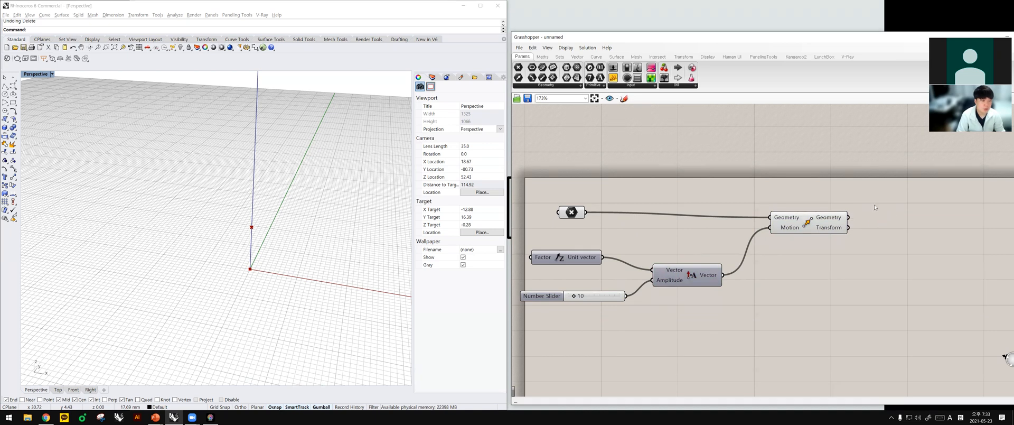
drag(849, 218, 879, 232)
drag(588, 212, 767, 219)
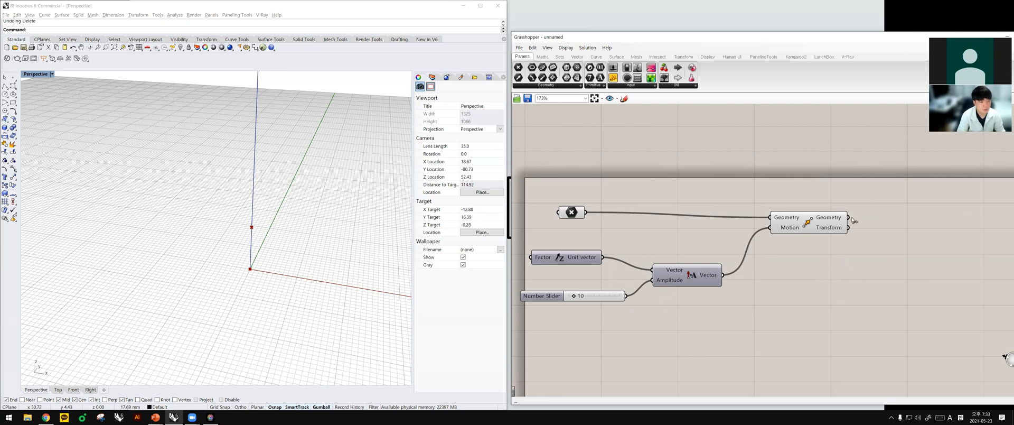
drag(851, 218, 862, 240)
drag(865, 165, 827, 305)
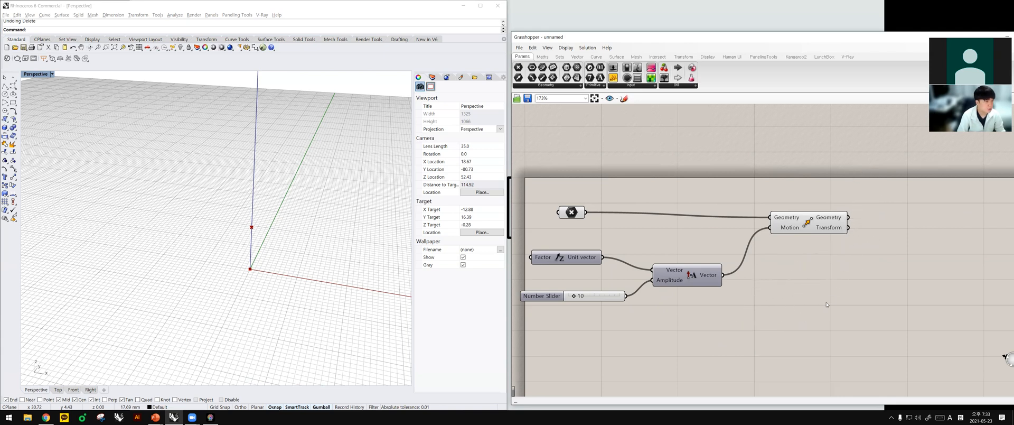
Tidy the layout by grouping Unit Z, the Number Slider and Amplitude closely below the Point parameter, with Move farther right.
scroll(647, 221, down, 2)
click(679, 247)
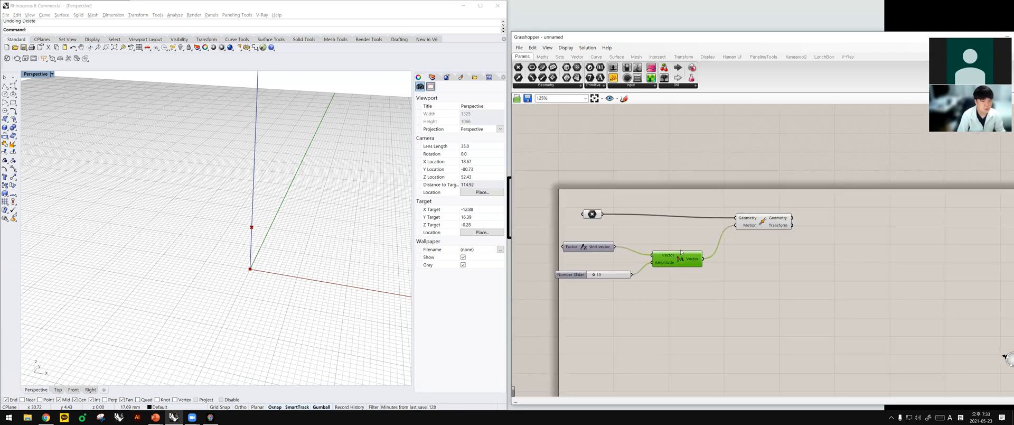
drag(608, 247, 613, 237)
drag(573, 275, 569, 256)
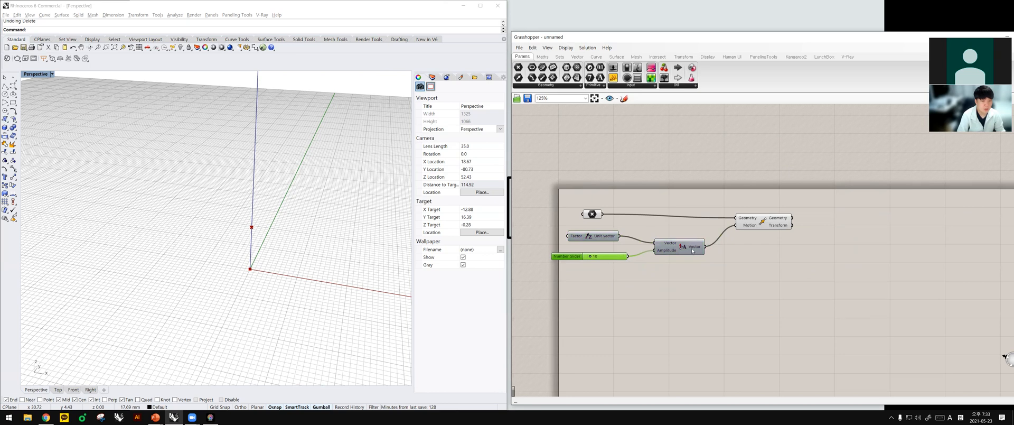
drag(687, 251, 684, 244)
drag(763, 222, 779, 217)
drag(564, 205, 629, 267)
click(629, 267)
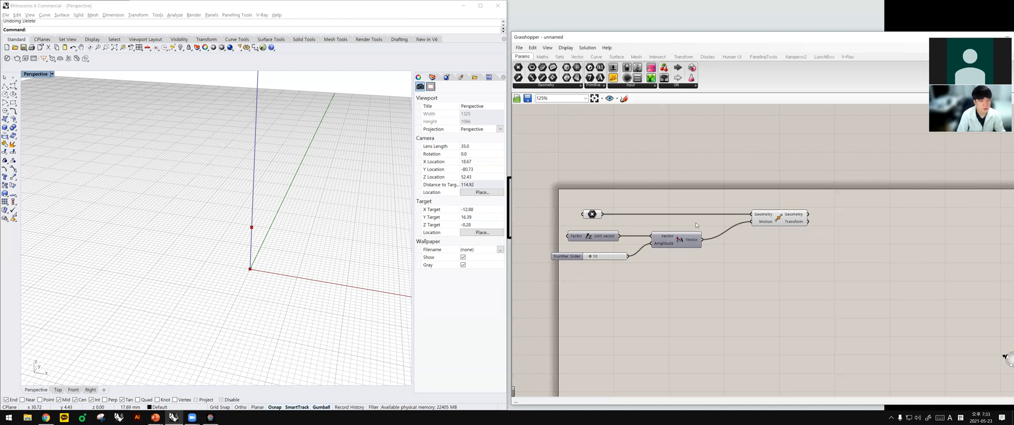
Select the Move component to examine which point it produces in the Rhino viewport.
scroll(660, 222, up, 2)
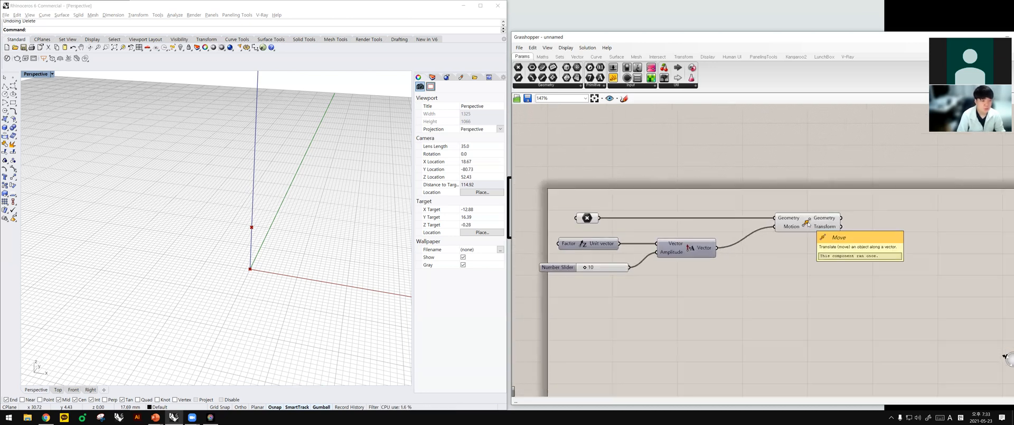
click(806, 223)
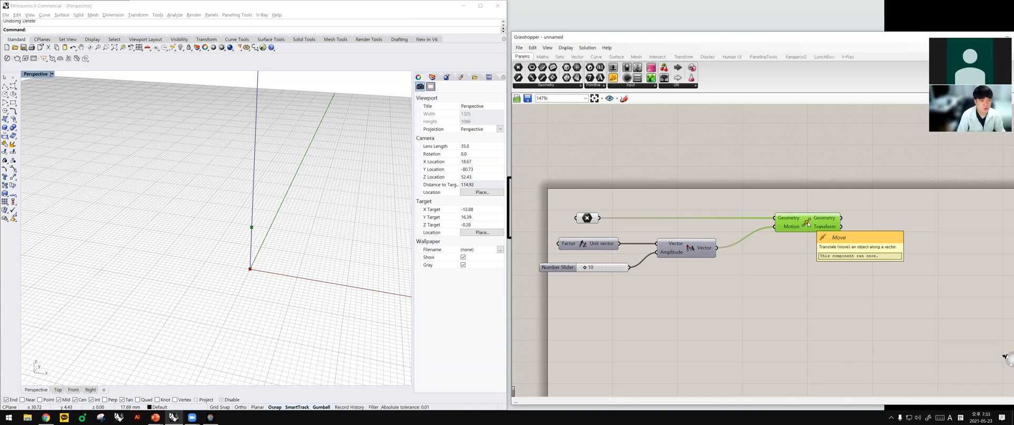
double_click(785, 276)
click(803, 303)
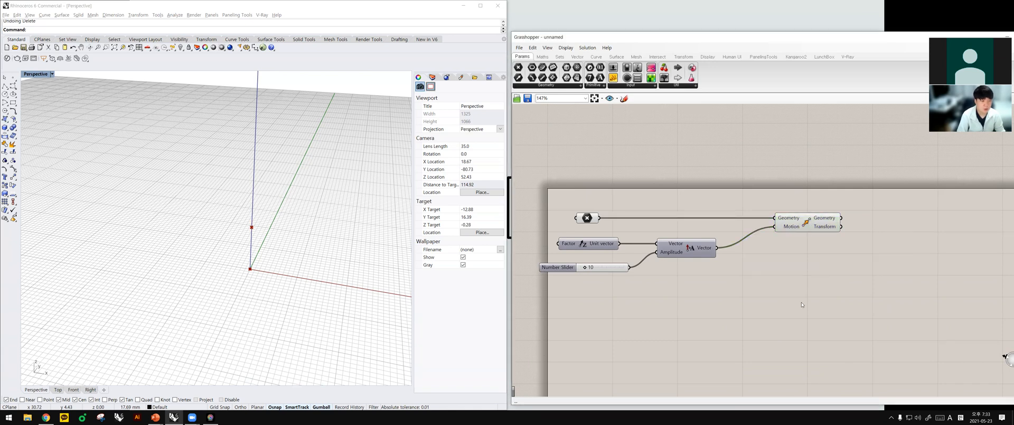
click(807, 221)
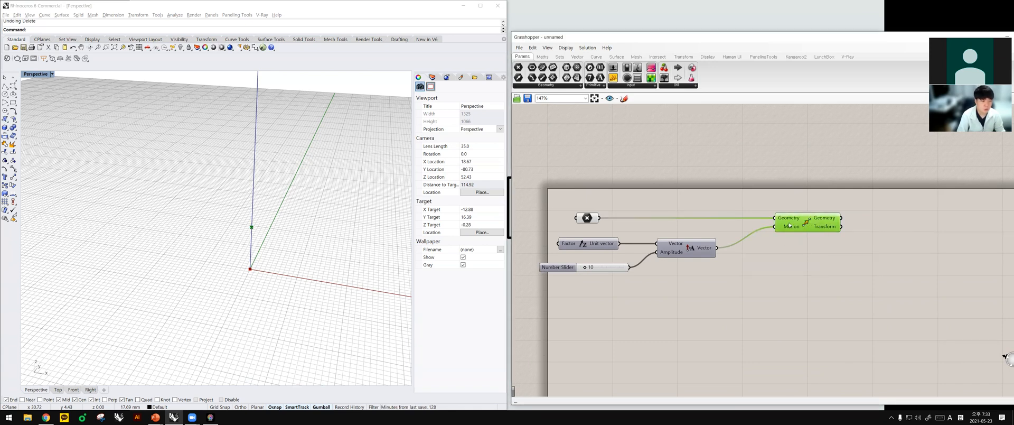
click(799, 200)
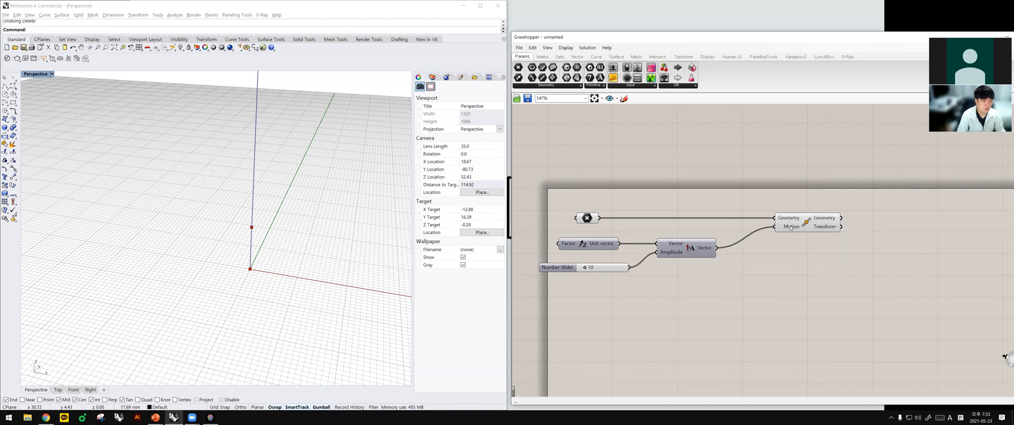
Nudge the Move component slightly left and down, and select it to inspect its Geometry output.
mouse_move(791, 227)
drag(791, 227, 785, 228)
click(794, 240)
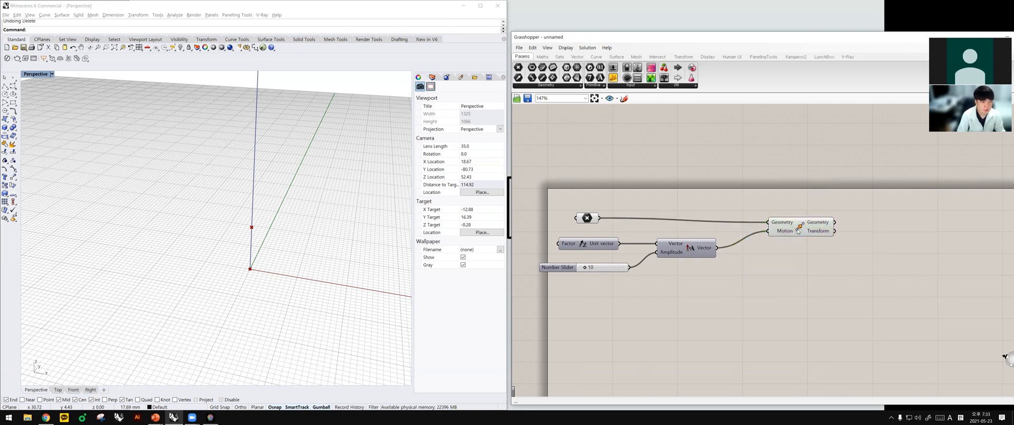
drag(709, 298, 568, 239)
click(739, 276)
click(785, 230)
click(798, 249)
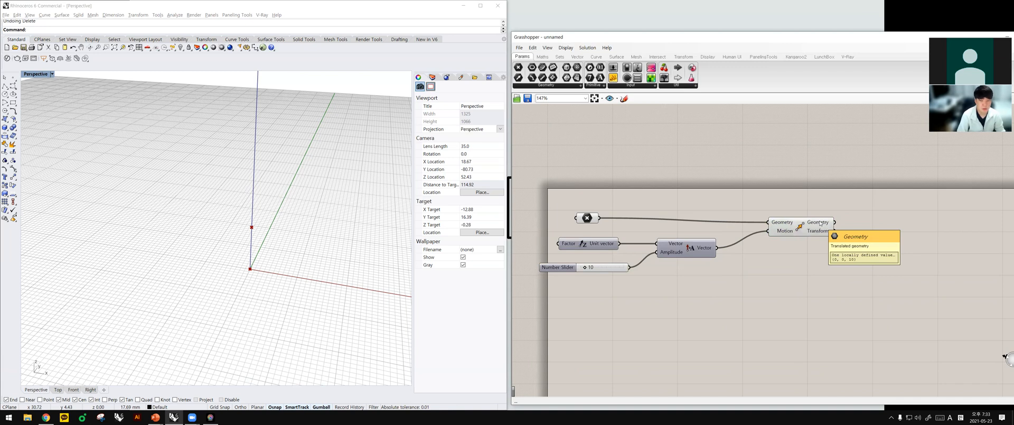
click(821, 223)
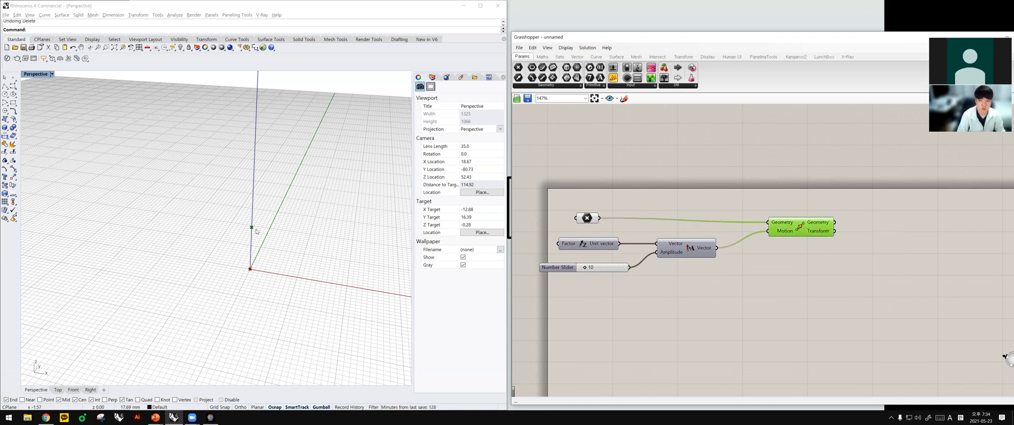
Add a Line component and wire the Point parameter into Start Point and Move's Geometry output into End Point.
double_click(826, 290)
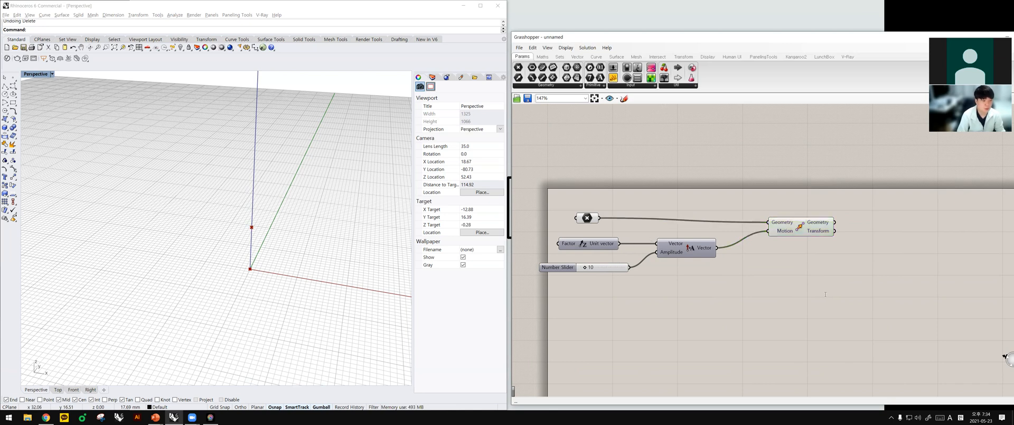
text(line)
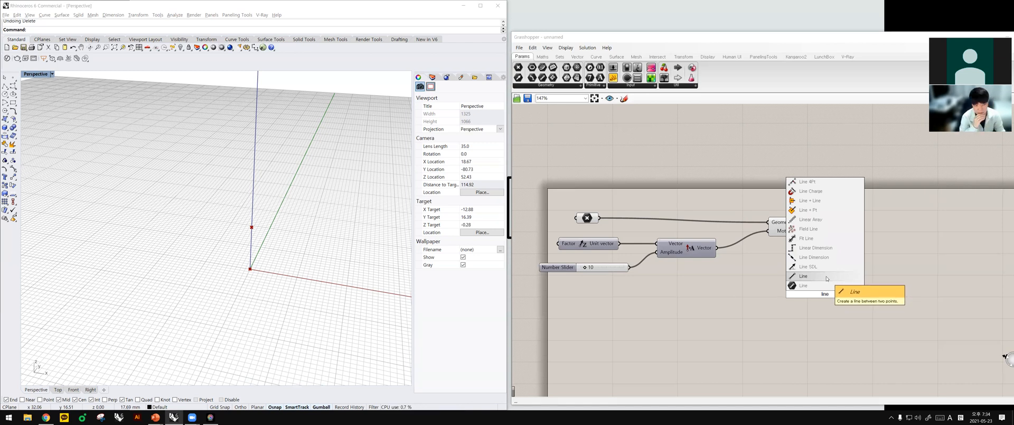
click(826, 276)
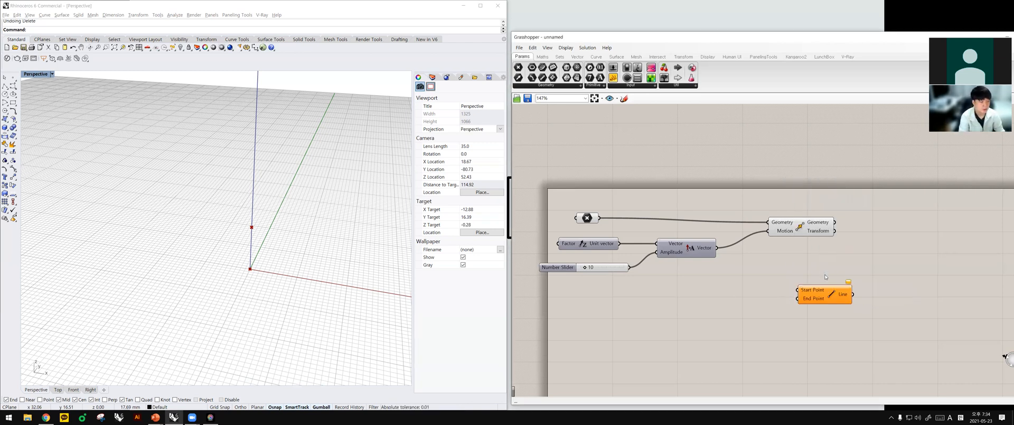
drag(824, 294, 870, 259)
drag(599, 218, 875, 189)
scroll(227, 248, up, 6)
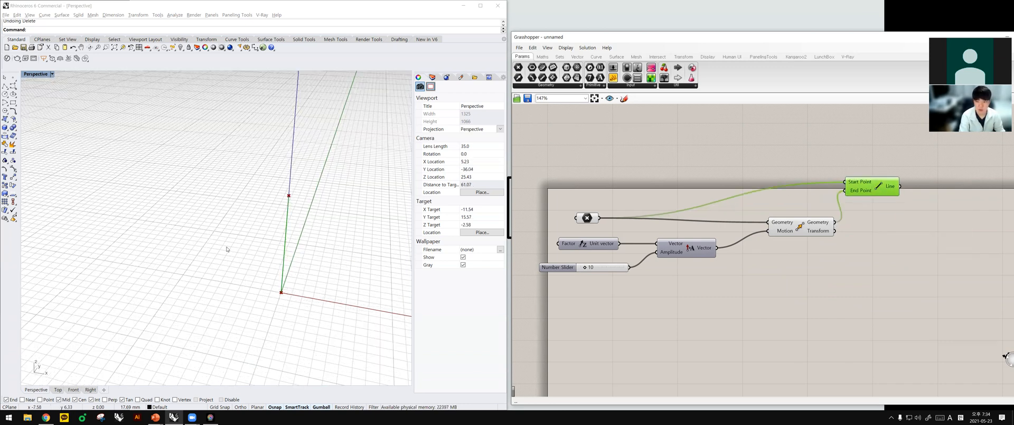
right_drag(303, 247, 273, 240)
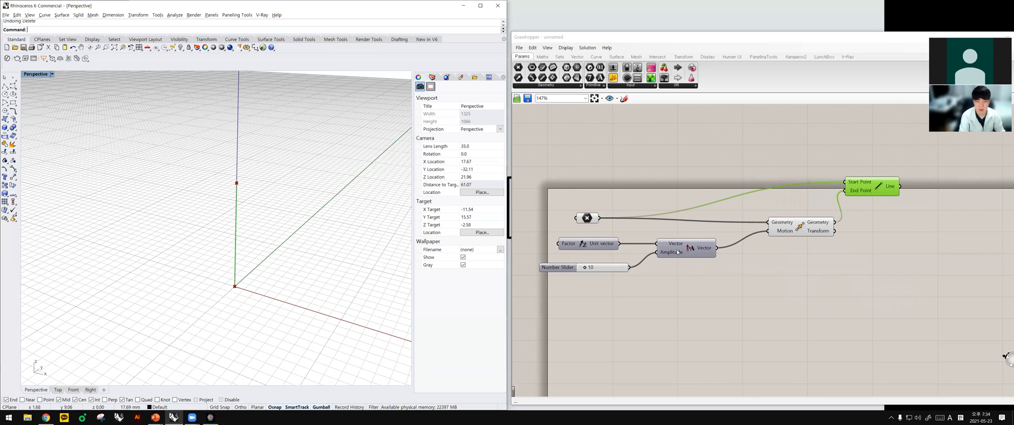
Disable the Line component and enable it again.
right_click(884, 188)
click(902, 207)
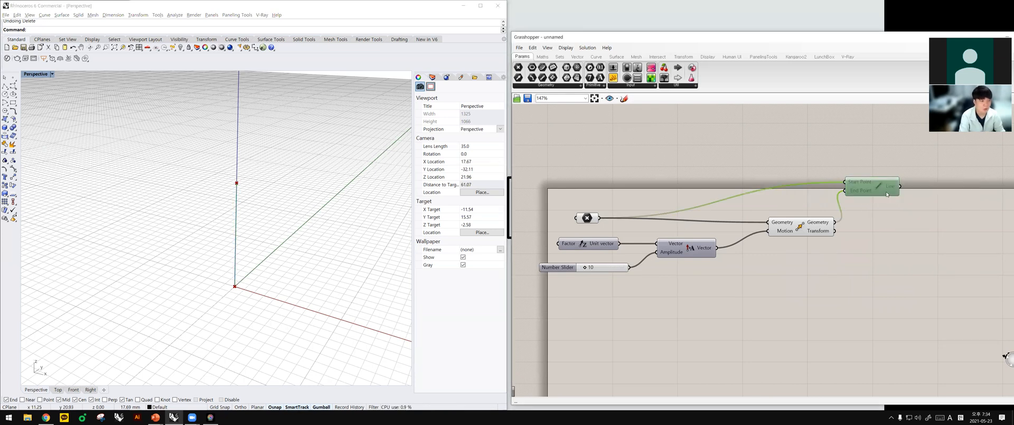
right_click(886, 189)
click(878, 187)
right_click(879, 187)
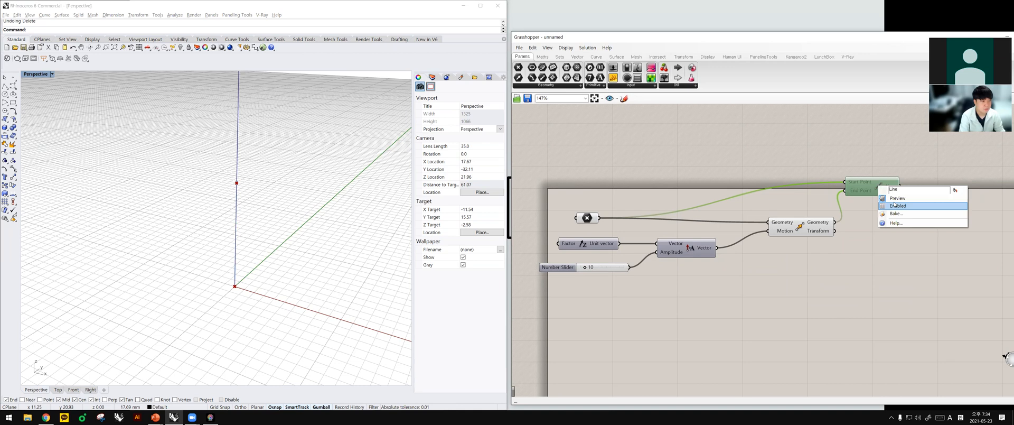
click(896, 206)
Bake the Line component's Line output into the Rhino document.
right_click(891, 186)
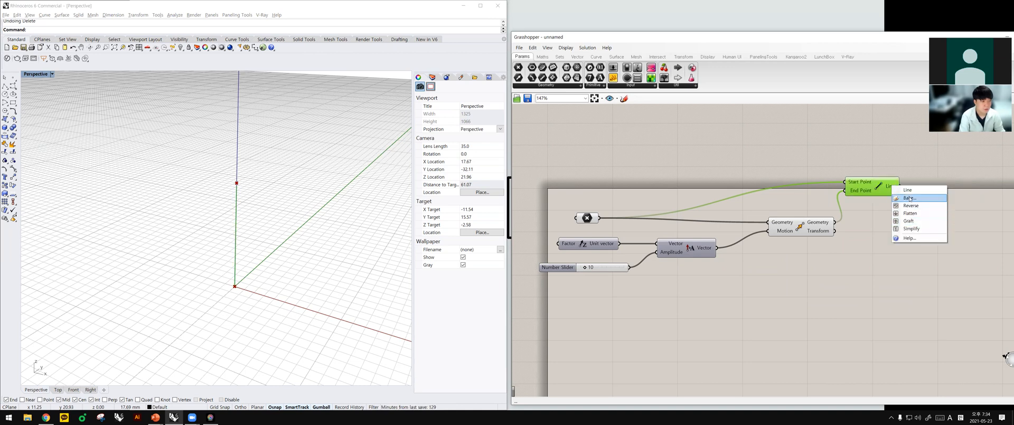
click(903, 198)
click(917, 261)
Select the baked line in the perspective view, move it away from the preview line and delete it.
drag(278, 190, 180, 244)
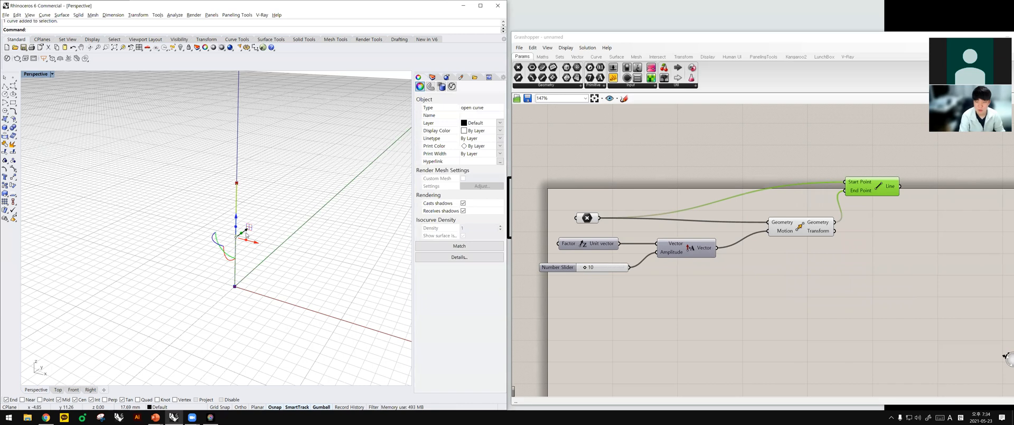
right_drag(247, 229, 291, 265)
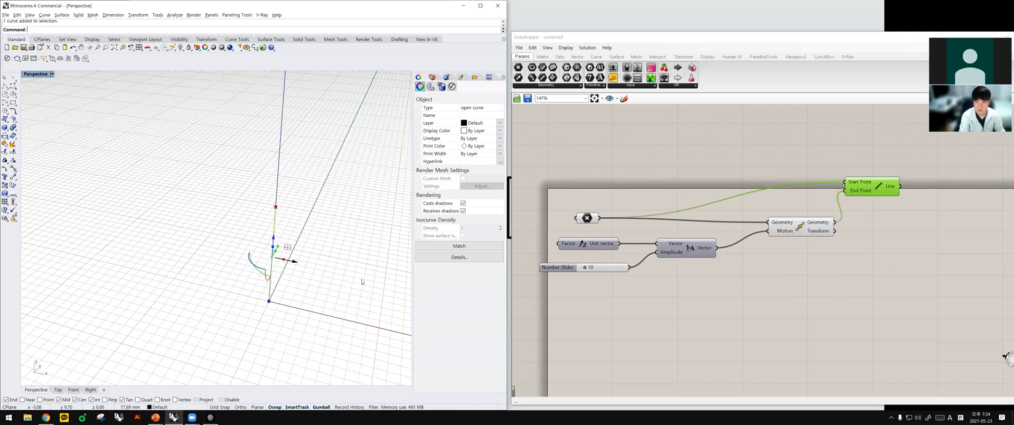
drag(287, 248, 338, 209)
click(360, 263)
right_drag(360, 263, 321, 275)
click(335, 267)
key(Delete)
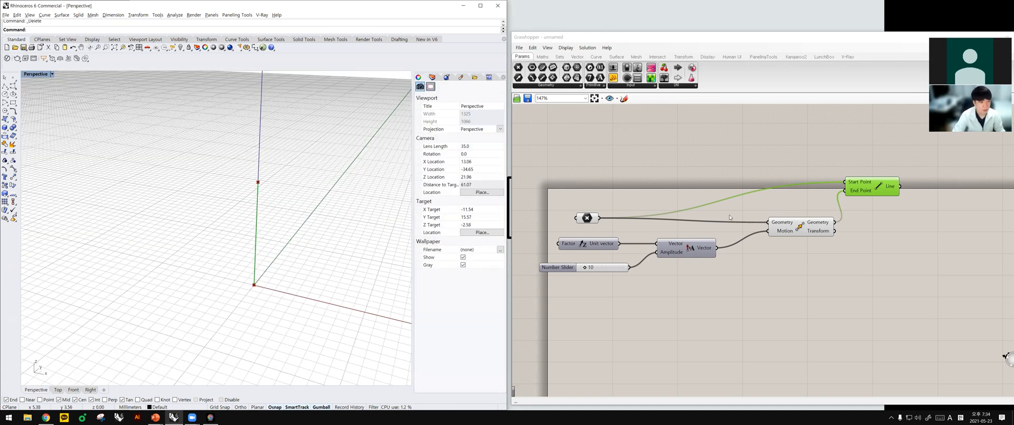
Reposition the Line component below the Move component and then just above its upper-right side.
drag(873, 191, 880, 283)
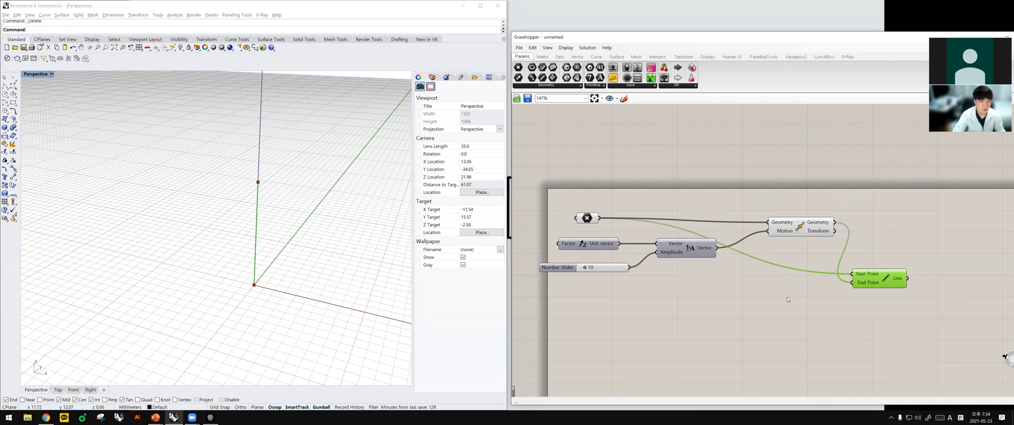
scroll(792, 290, down, 2)
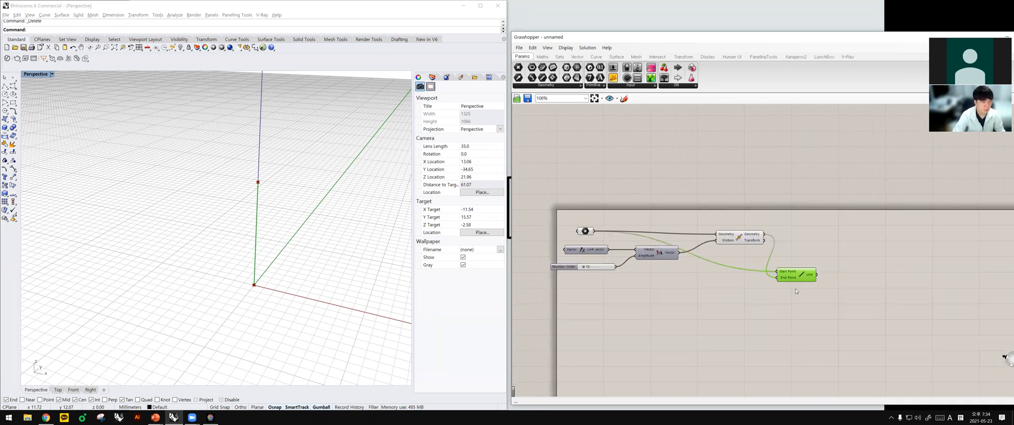
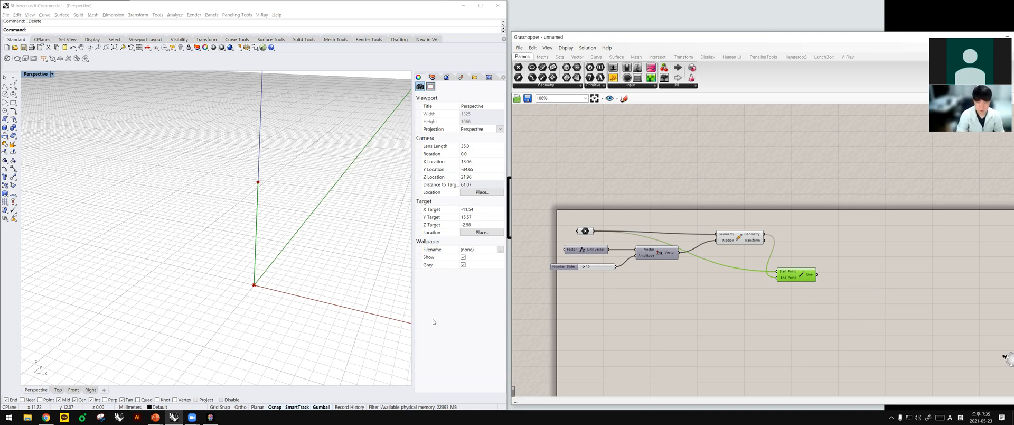
drag(797, 273, 795, 214)
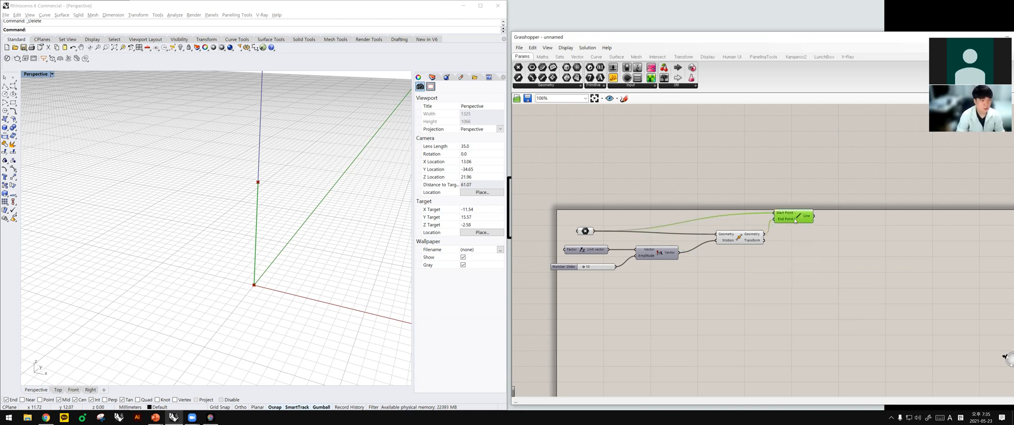
Move the Move component closer to the Amplitude component and bring the Line component in above its upper-right side.
click(783, 266)
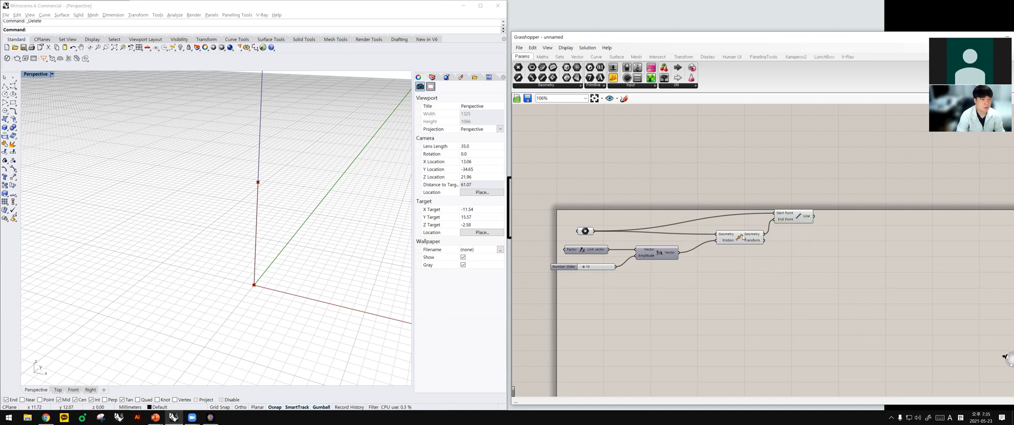
drag(742, 237, 711, 242)
drag(792, 216, 758, 222)
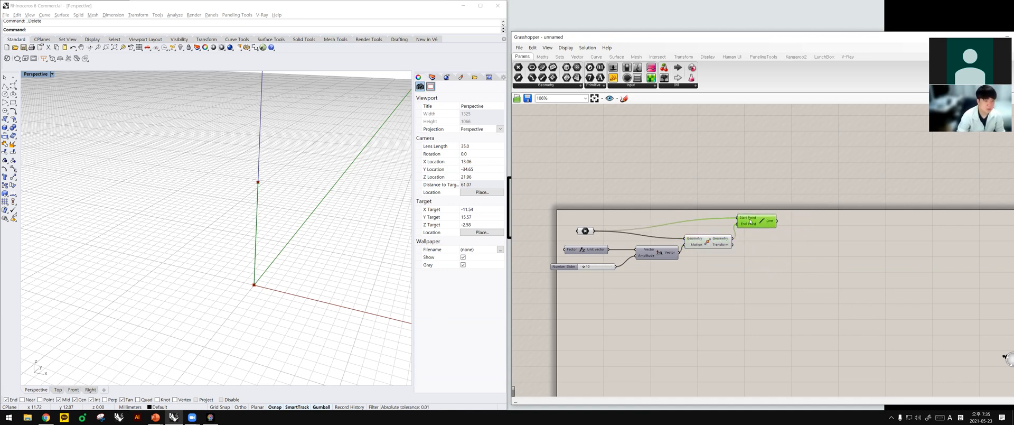
click(747, 243)
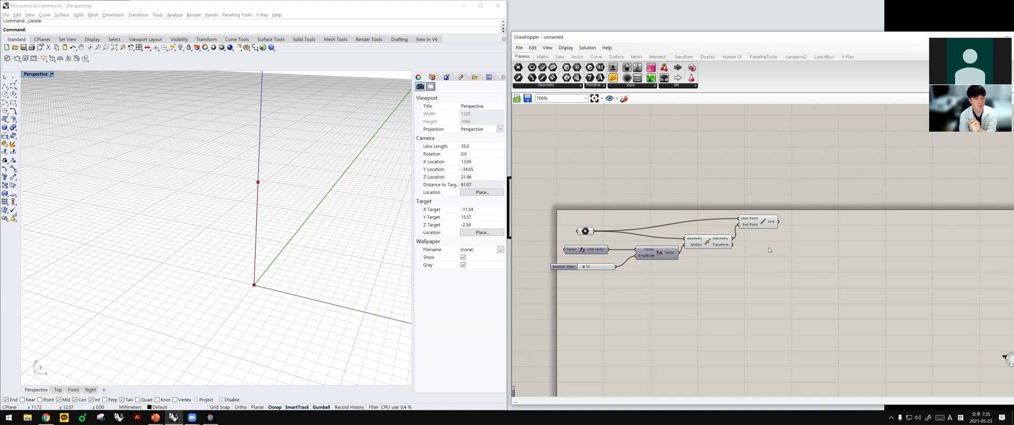
Spread out the definition and align the referenced point parameter with the Line component, above the vector and Move components.
drag(786, 286, 611, 213)
click(796, 258)
drag(768, 225, 805, 242)
click(793, 261)
drag(621, 251, 624, 222)
drag(795, 238, 795, 220)
click(676, 247)
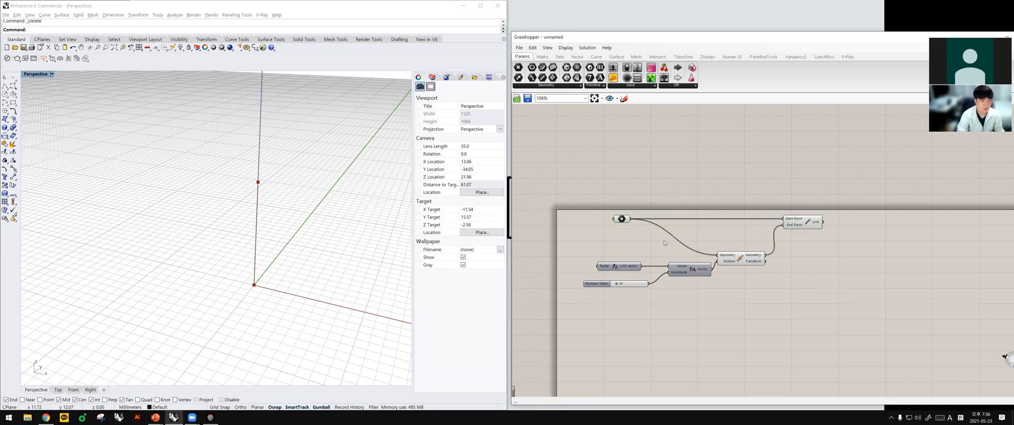
Review the definition's flow by selecting the referenced point, Unit Z, Amplitude, Move and Line components in turn.
scroll(729, 242, down, 3)
scroll(740, 237, up, 4)
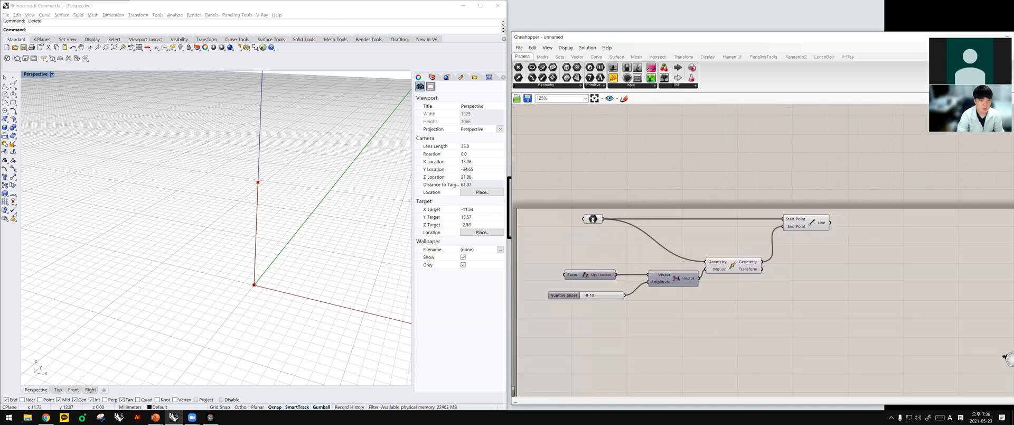
click(790, 228)
click(787, 244)
click(587, 220)
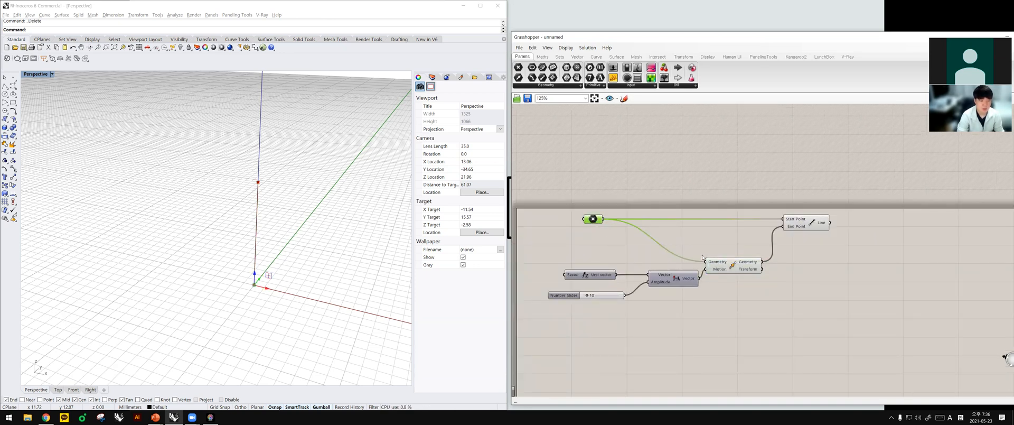
click(732, 267)
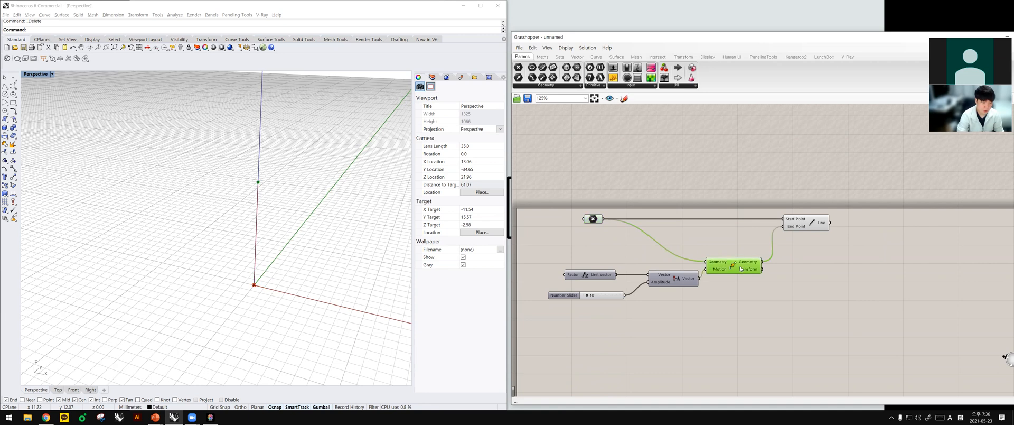
click(602, 274)
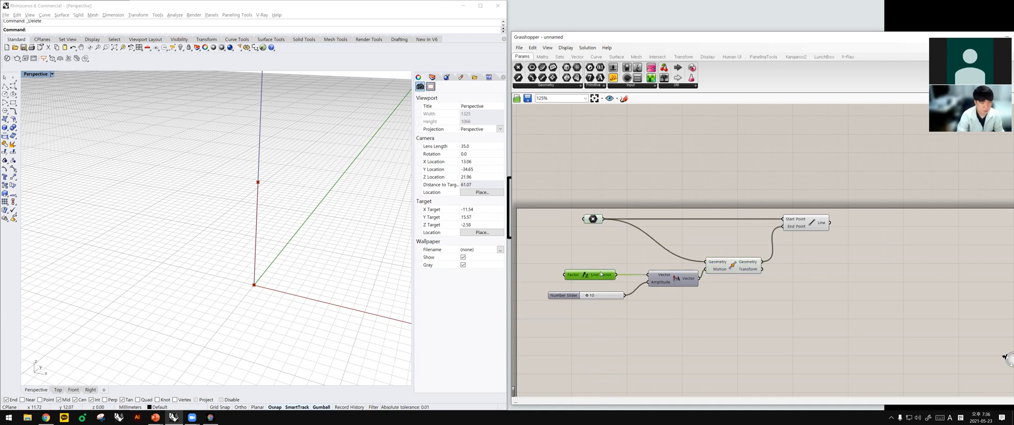
click(673, 278)
click(732, 265)
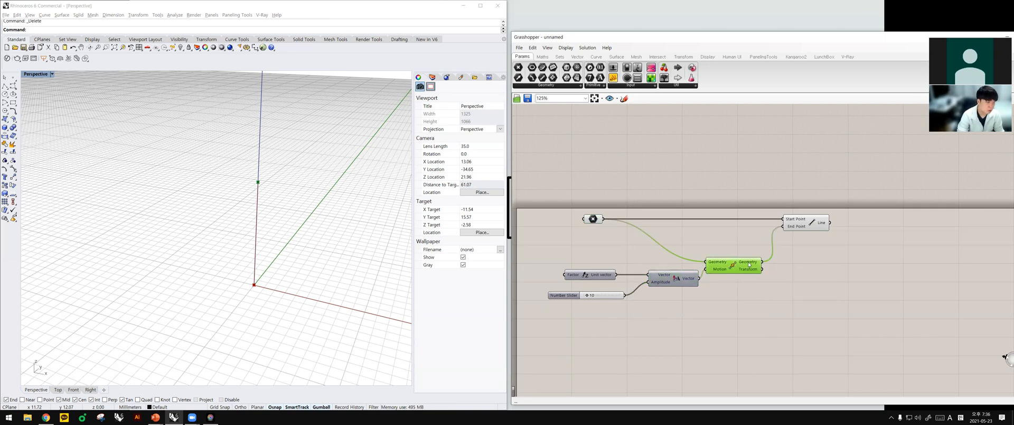
click(591, 220)
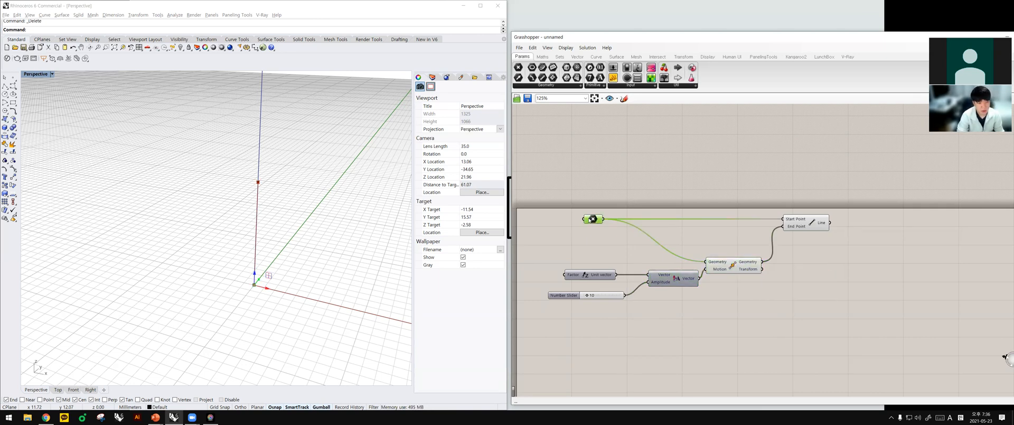
click(748, 262)
click(799, 225)
drag(843, 238, 808, 205)
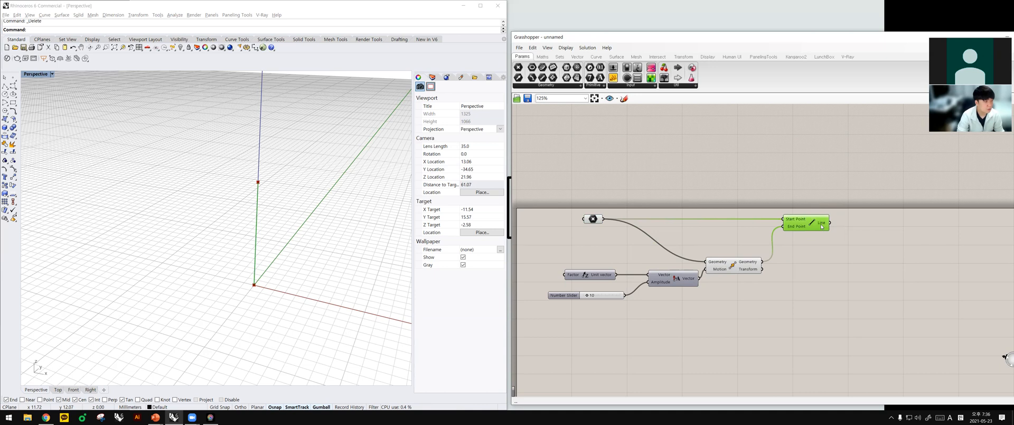
Select the whole point, vector, Move and Line definition and delete it from the Grasshopper canvas.
drag(822, 317, 570, 205)
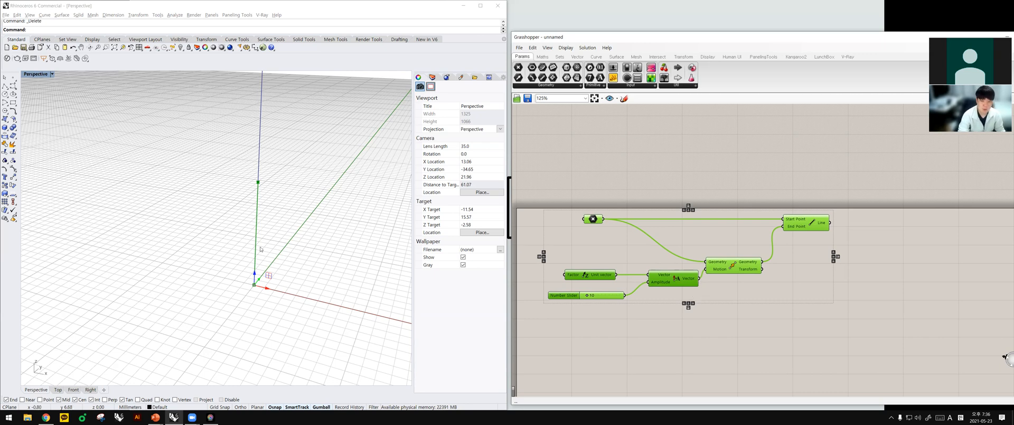
scroll(196, 223, down, 5)
scroll(196, 223, down, 2)
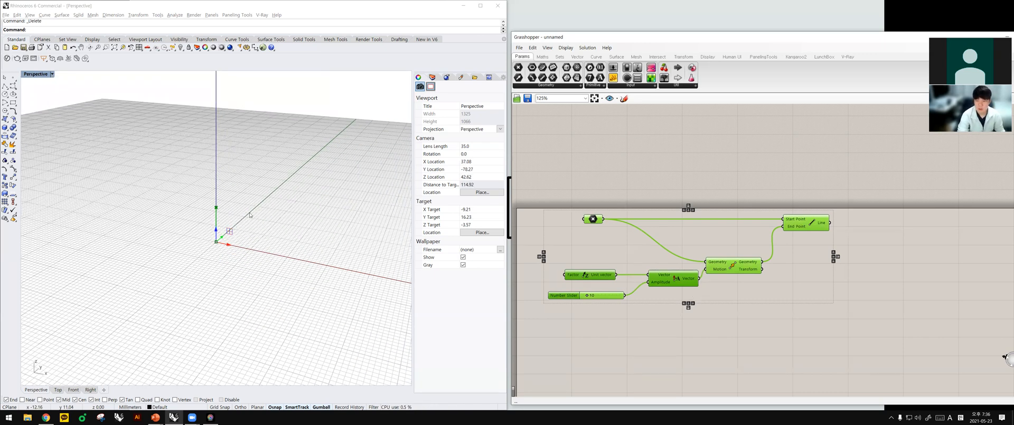
scroll(180, 245, down, 14)
right_drag(187, 275, 198, 289)
scroll(197, 288, up, 4)
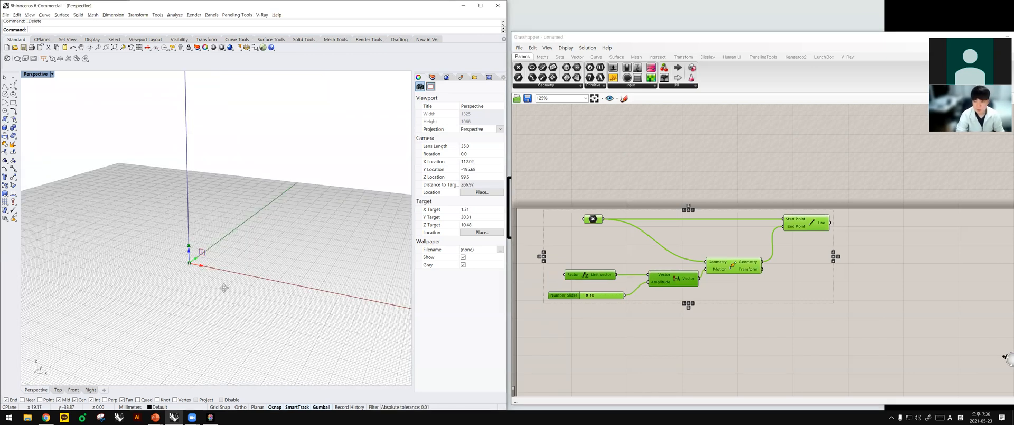
shift+right_drag(328, 285, 235, 303)
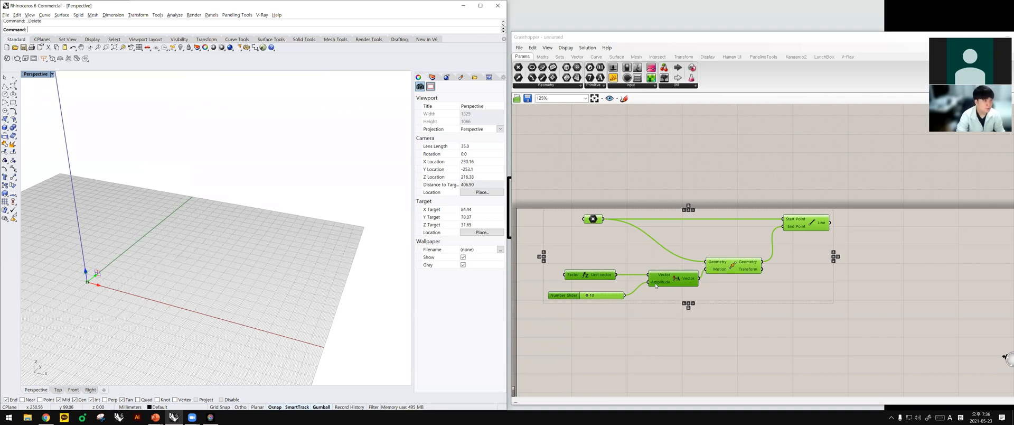
click(755, 298)
drag(824, 325, 577, 182)
key(Delete)
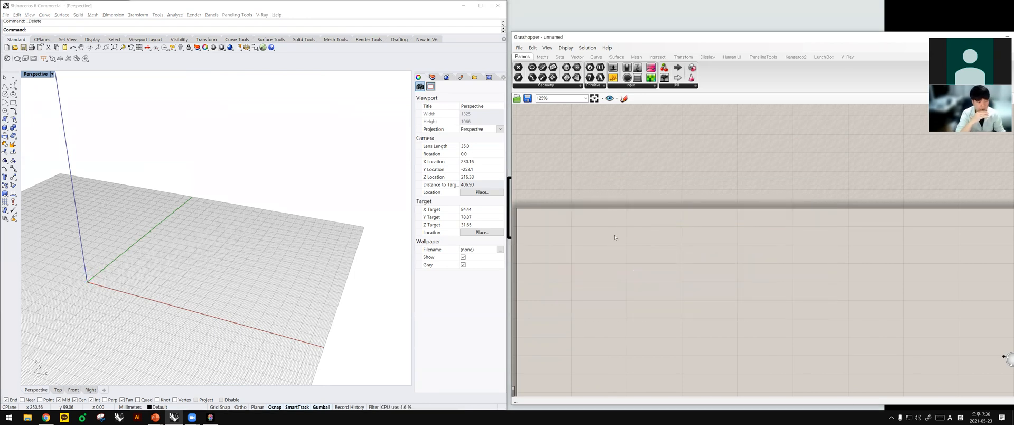
scroll(219, 275, down, 4)
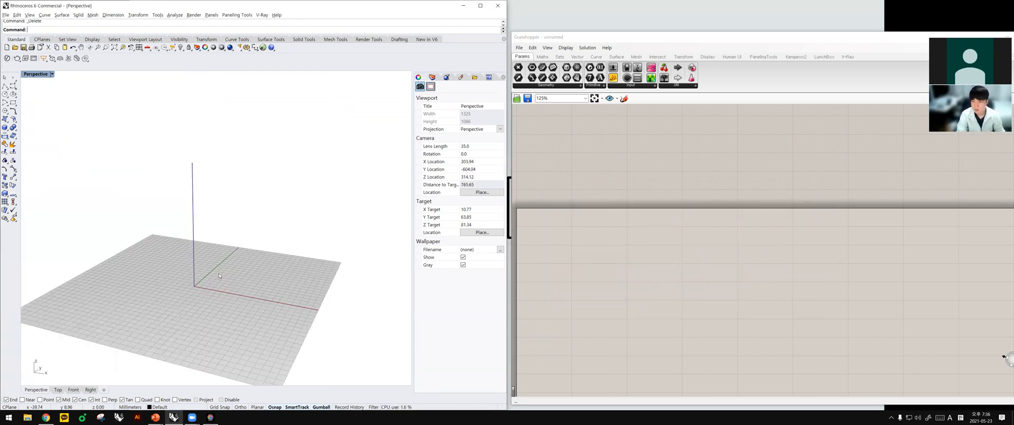
scroll(219, 276, up, 5)
right_drag(319, 311, 296, 325)
scroll(296, 325, down, 10)
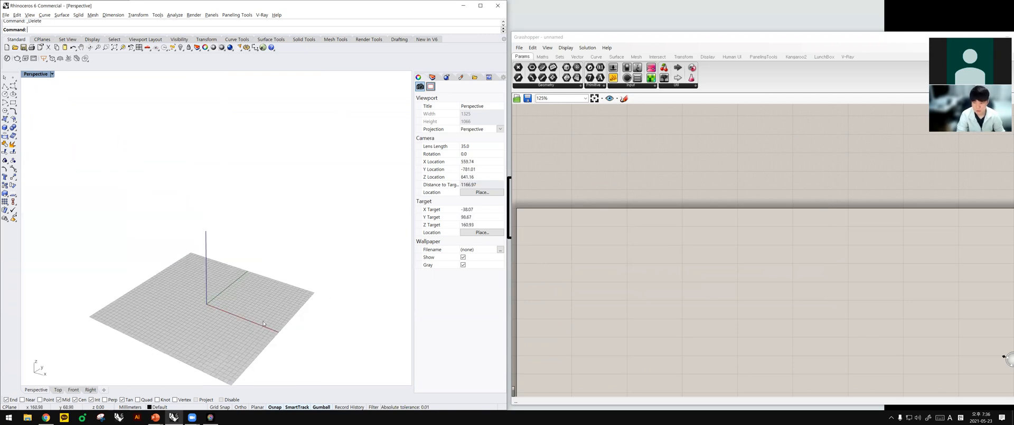
scroll(244, 321, up, 8)
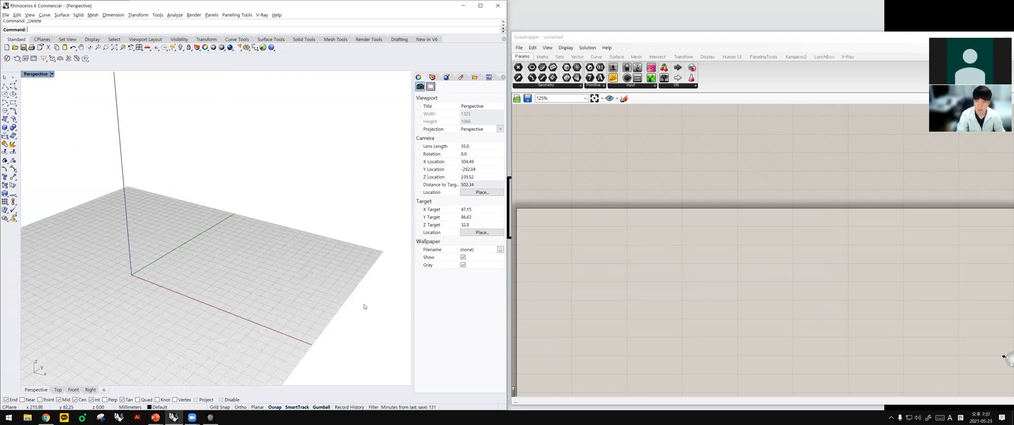
scroll(571, 224, down, 4)
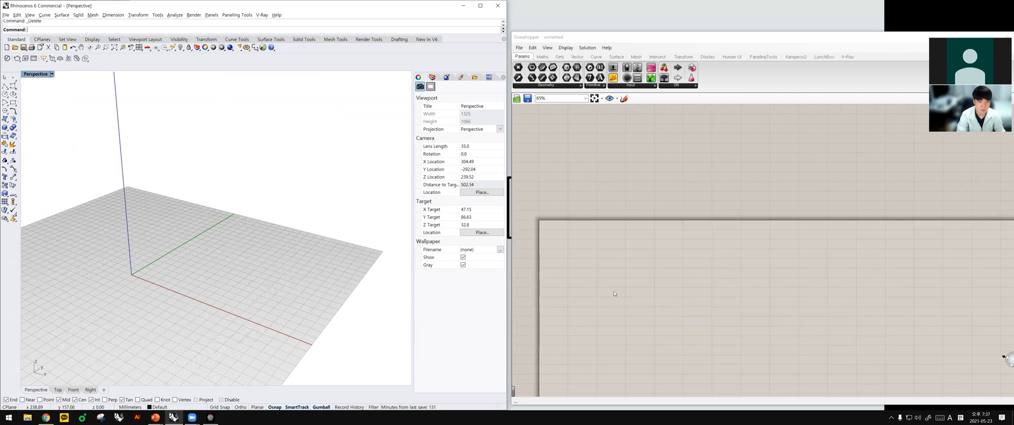
click(523, 305)
Switch to the PowerPoint slideshow and go back to the Parametric Design slide.
key(alt+Tab)
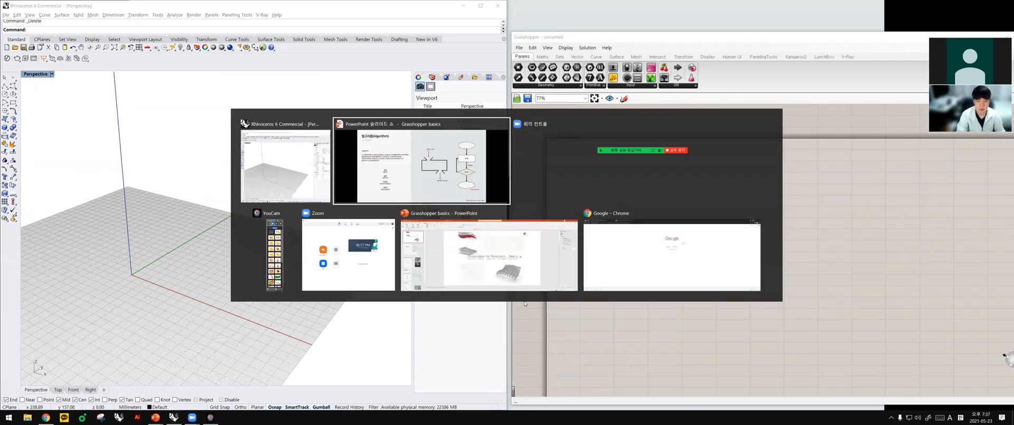
key(Left)
key(Left)
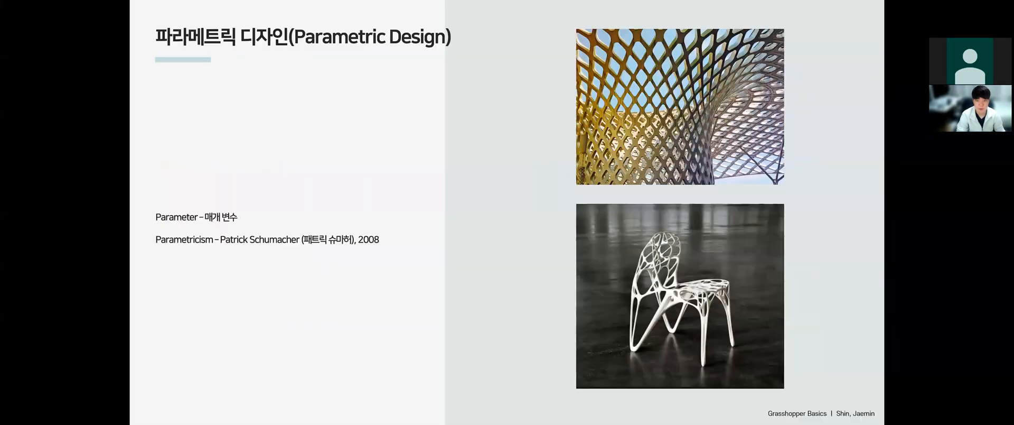
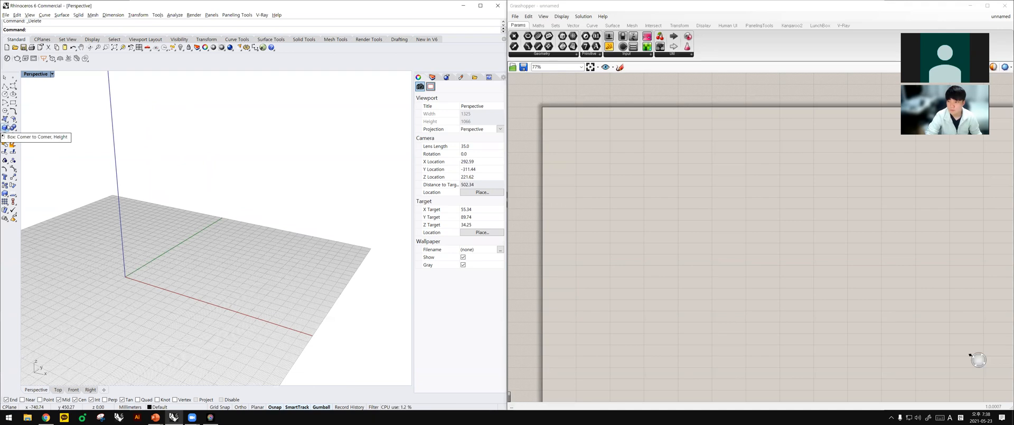
Create a square plane surface in Rhino starting at the origin, with a length of 1000 mm and the same width.
click(7, 123)
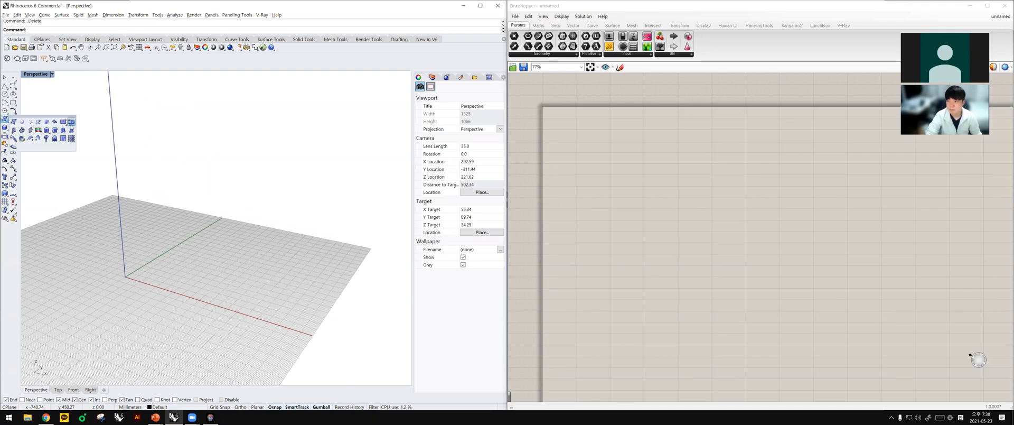
click(64, 131)
text(0)
key(Return)
text(1000)
key(Return)
scroll(309, 289, down, 3)
click(311, 291)
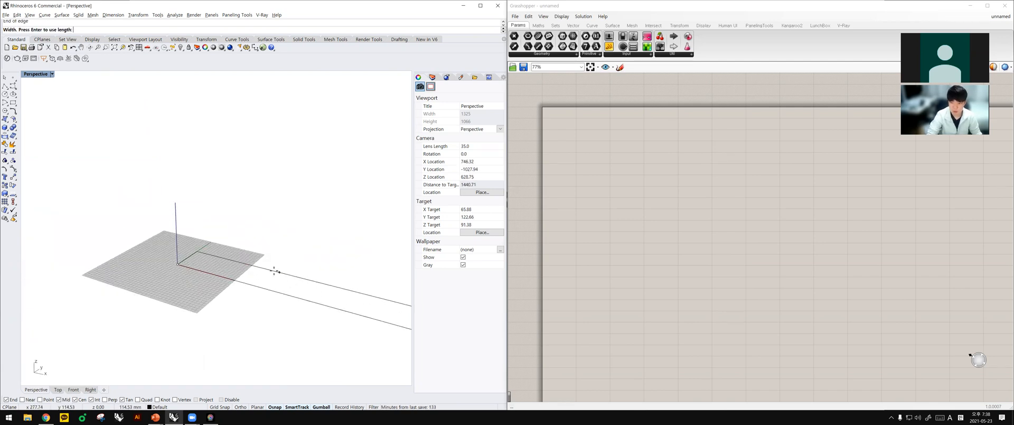
scroll(275, 271, down, 8)
key(Return)
click(406, 211)
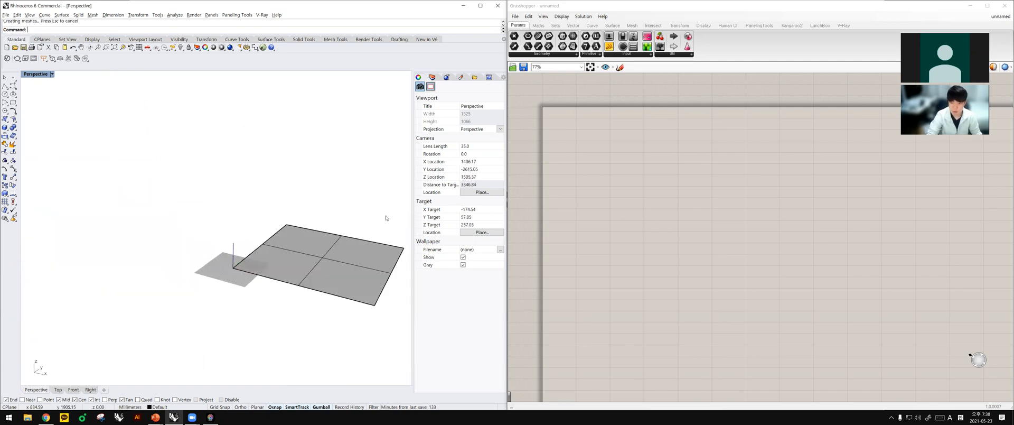
Select the plane surface, zoom to it and place a copy directly above it along the Z axis.
shift+right_drag(387, 217, 344, 233)
scroll(344, 236, up, 2)
click(296, 262)
text(zs)
key(Return)
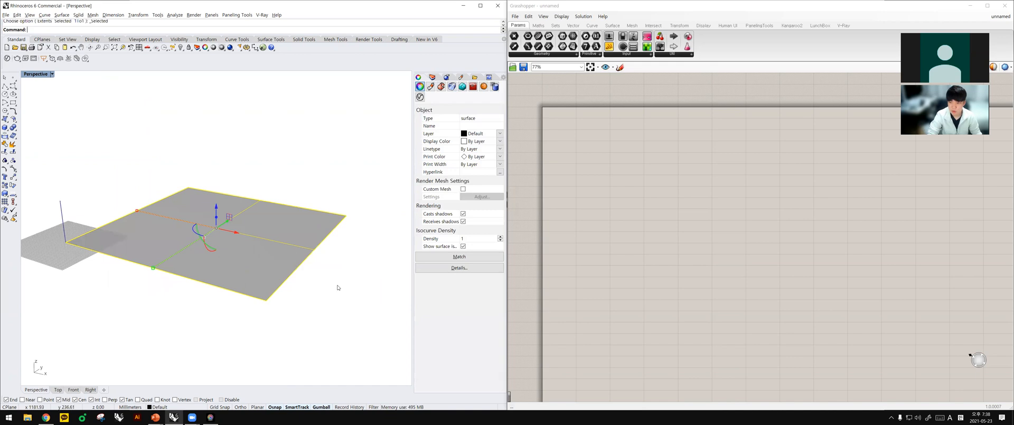
click(338, 287)
right_drag(297, 281, 301, 288)
click(275, 264)
click(216, 207)
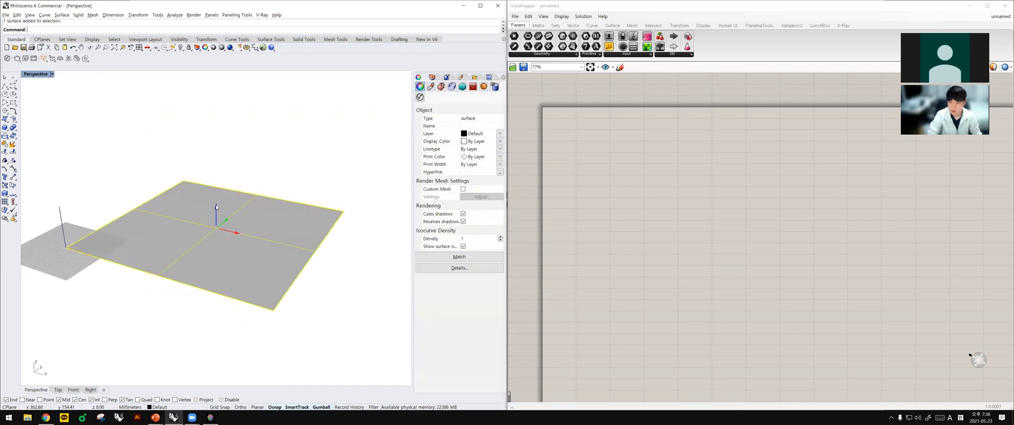
text(20)
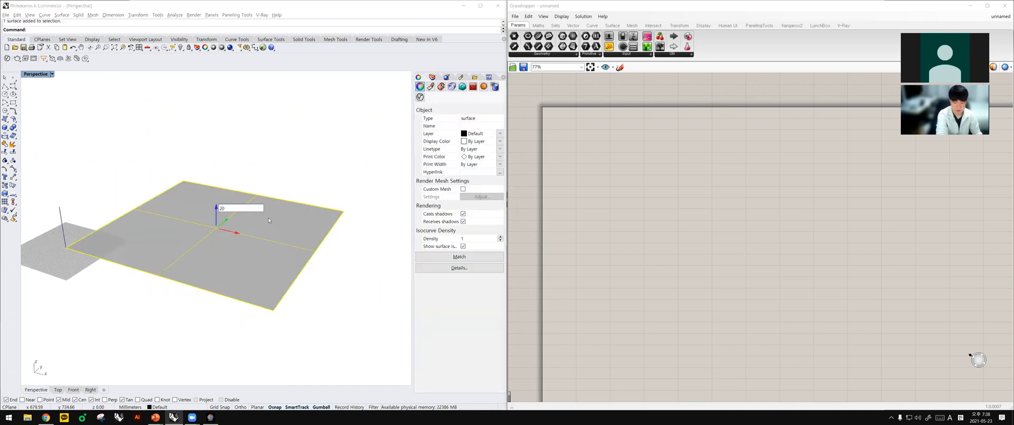
key(Return)
Rebuild the upper surface with 5 points and degree 2 in both U and V, deleting the input.
text(Rebuild)
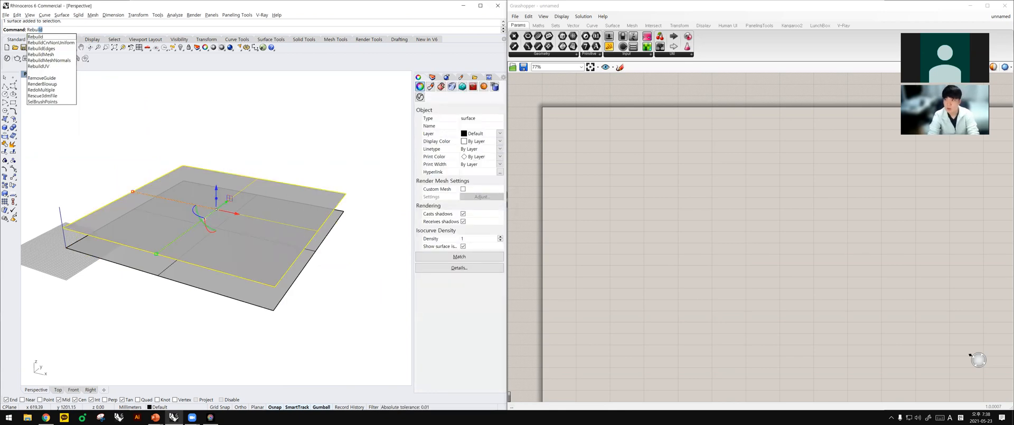
key(Return)
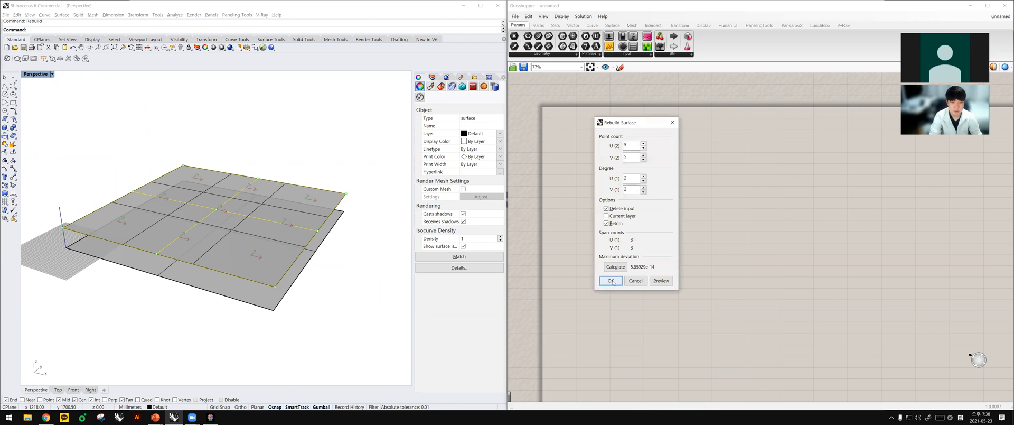
click(611, 280)
Show the upper surface's control points and raise the middle of its far edge by 100 mm along Z.
click(340, 206)
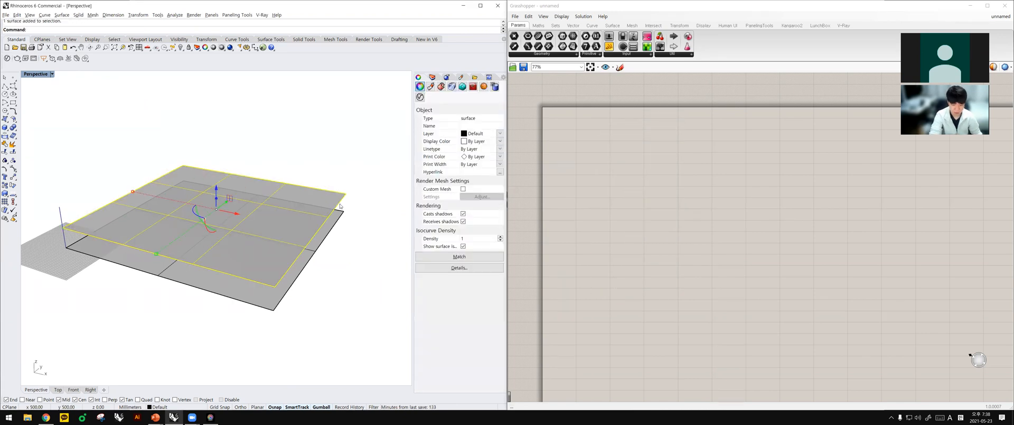
key(F10)
right_drag(265, 188, 274, 218)
click(271, 216)
click(281, 190)
text(100)
key(Return)
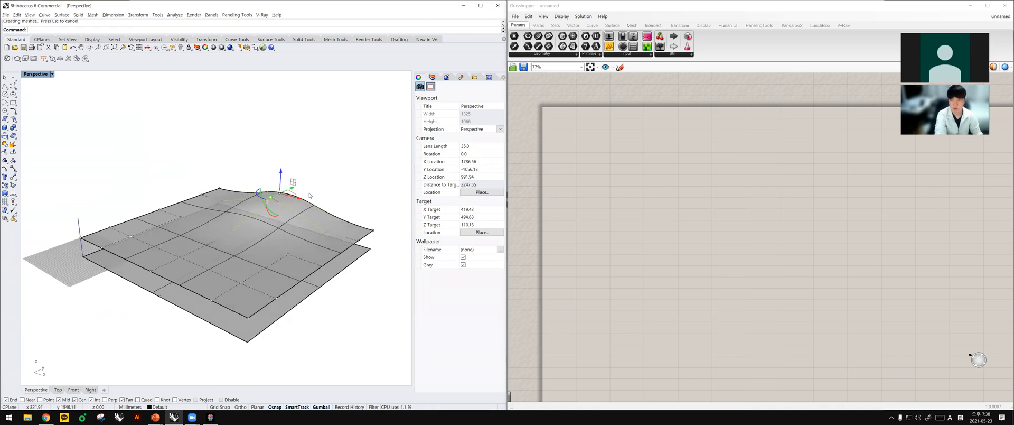
Select the two control points at the middle of the adjacent edge above the Y axis and raise them 100 mm along Z.
click(177, 218)
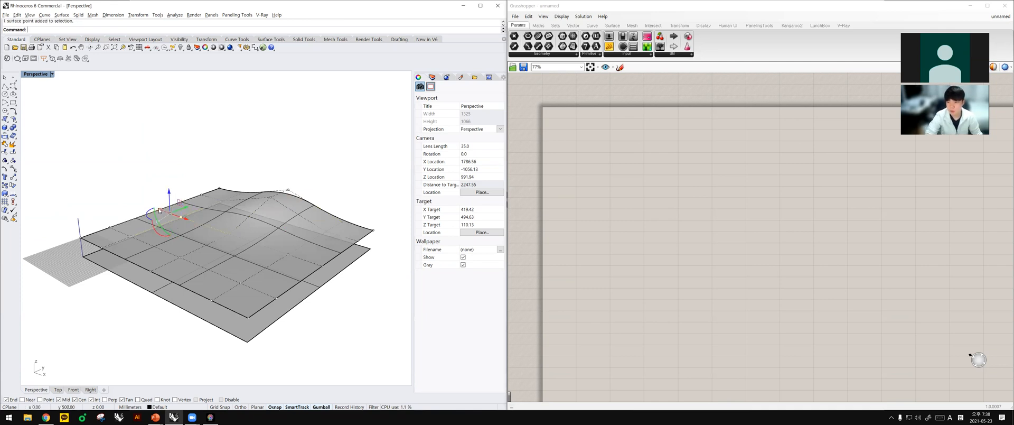
shift+click(158, 210)
click(169, 192)
text(100)
key(Return)
Try raising the control point at the upper surface's far corner by 200 mm along Z.
click(229, 183)
click(220, 190)
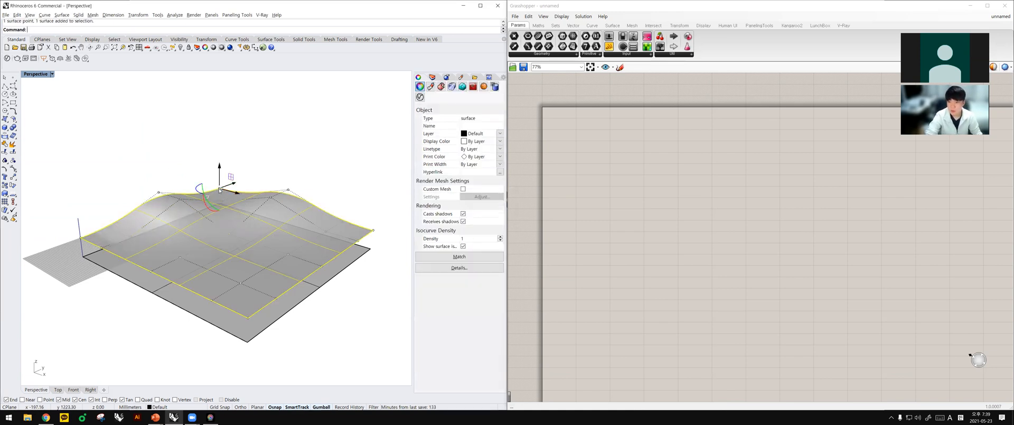
click(220, 189)
click(220, 165)
text(200)
key(Return)
click(312, 160)
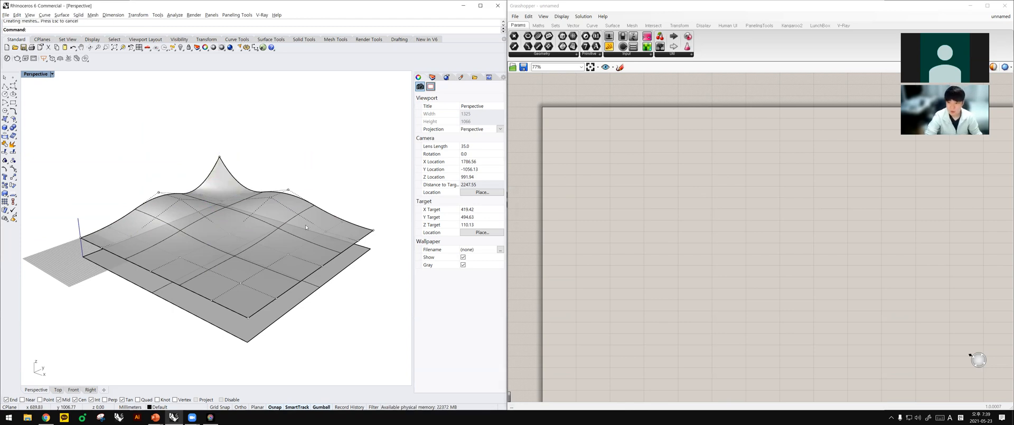
key(ctrl+z)
Raise the upper surface's inner control point beside the far corner along the Z axis.
click(223, 201)
click(223, 180)
key(Return)
click(293, 181)
Raise the upper surface's inner control point near the front corner along the Z axis.
mouse_move(265, 223)
right_down()
mouse_move(323, 207)
mouse_move(276, 211)
mouse_move(279, 233)
right_up()
click(314, 256)
click(317, 256)
click(318, 235)
key(Return)
click(367, 231)
Raise the control points around the upper surface's corner above the origin by 200 mm along Z.
right_drag(364, 235, 268, 268)
click(105, 230)
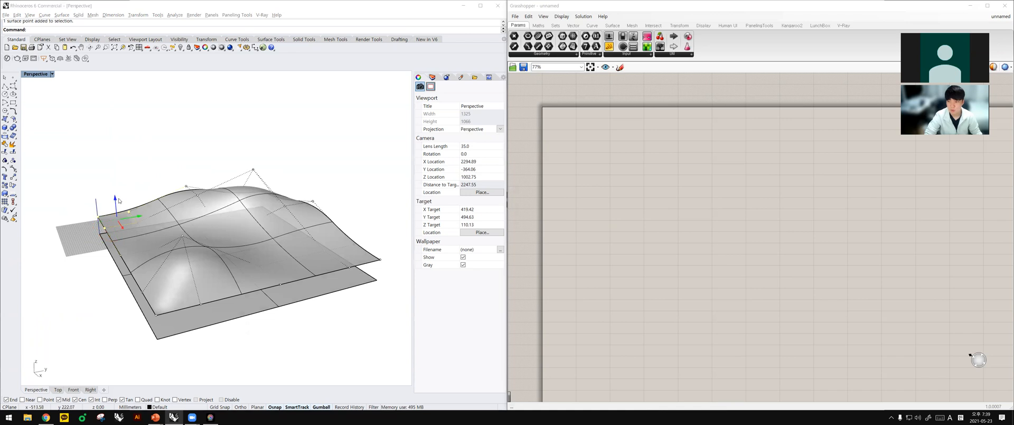
click(116, 199)
text(200)
key(Return)
click(161, 167)
Hide the control points and duplicate the borders of both the upper and lower surfaces with DupBorder.
mouse_move(265, 261)
right_down()
mouse_move(177, 241)
mouse_move(98, 257)
mouse_move(300, 264)
mouse_move(290, 268)
mouse_move(271, 247)
right_up()
click(270, 246)
key(F11)
shift+click(284, 303)
text(DupBorder)
key(Return)
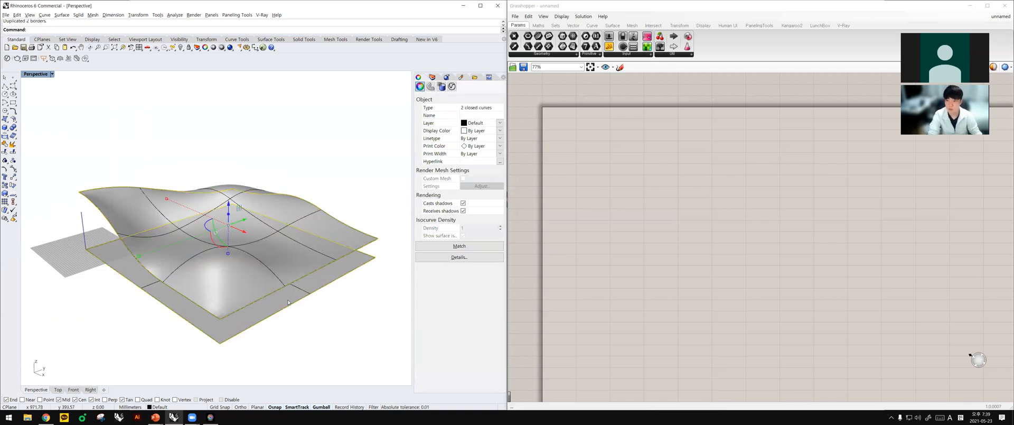
Loft the two border curves into side walls and join all the surfaces into one polysurface.
text(Loft)
key(Return)
key(Return)
key(Return)
key(ctrl+a)
text(Join)
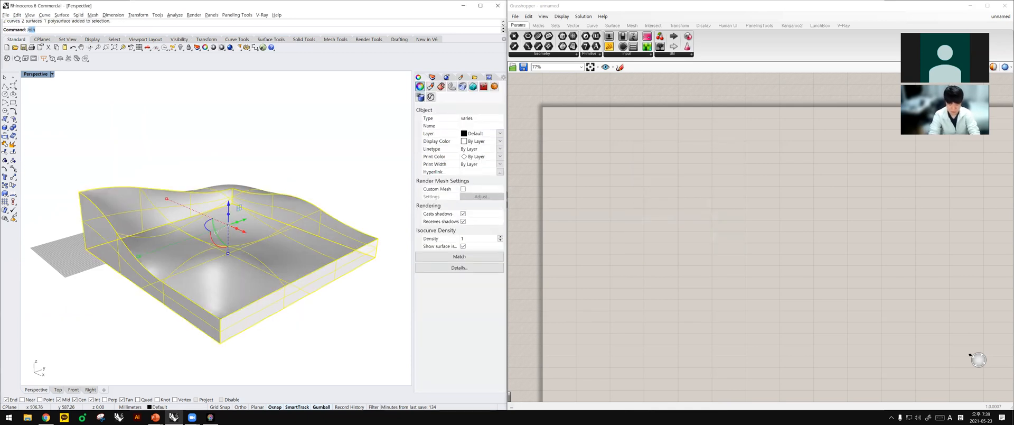
key(Return)
key(Escape)
Examine the joined terrain-like block from several angles and check its object type.
click(266, 264)
right_drag(267, 264, 264, 276)
click(319, 312)
mouse_move(319, 312)
right_down()
mouse_move(100, 279)
mouse_move(25, 285)
mouse_move(395, 298)
mouse_move(410, 275)
mouse_move(297, 268)
right_up()
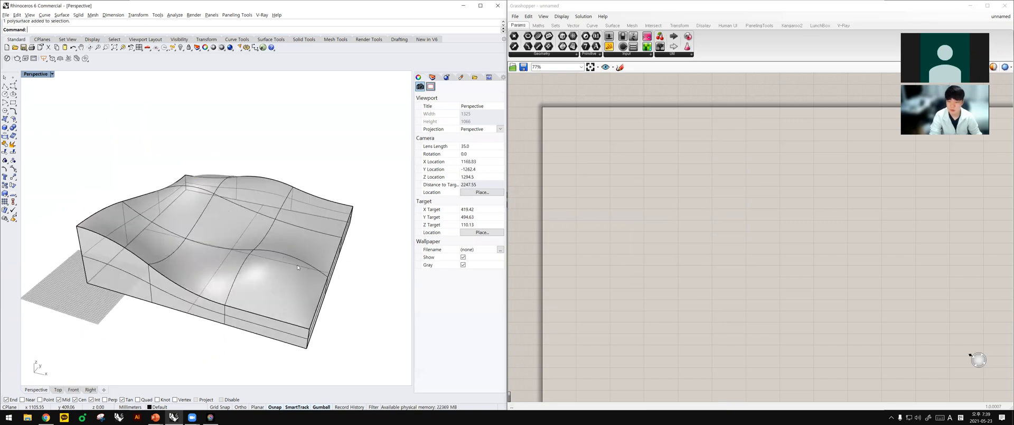
scroll(306, 257, down, 2)
click(308, 259)
click(342, 267)
click(312, 262)
click(343, 266)
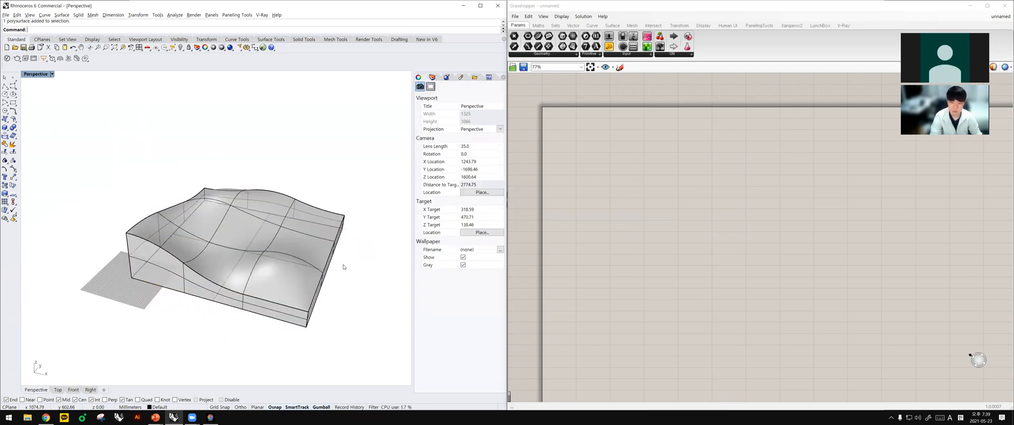
click(306, 263)
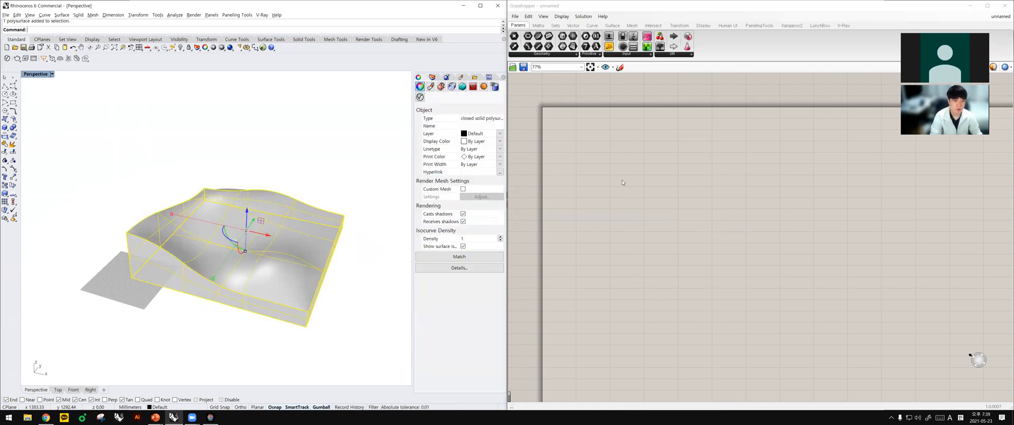
key(Escape)
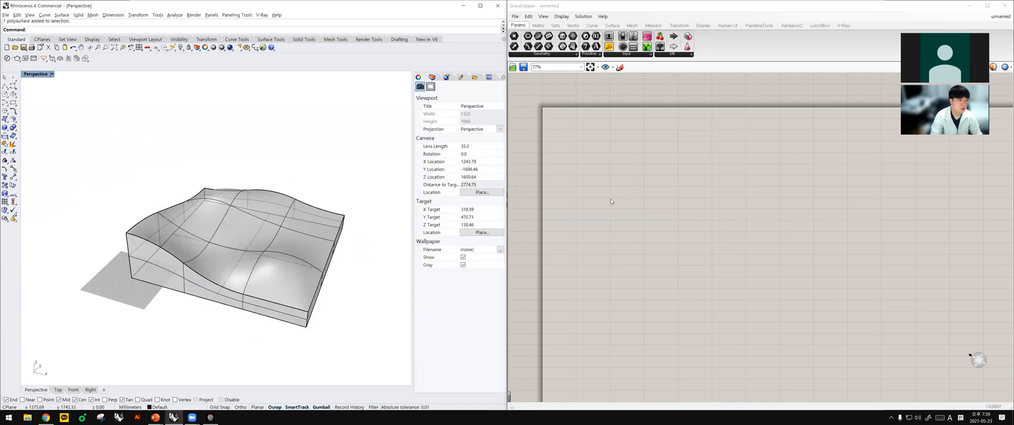
Add a Brep parameter near the upper corner of the Grasshopper canvas.
scroll(593, 138, down, 2)
scroll(602, 151, up, 2)
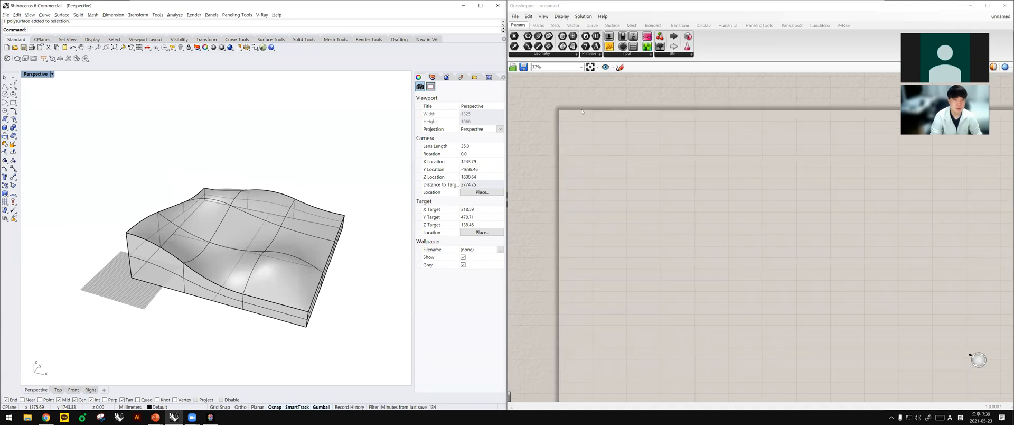
click(576, 55)
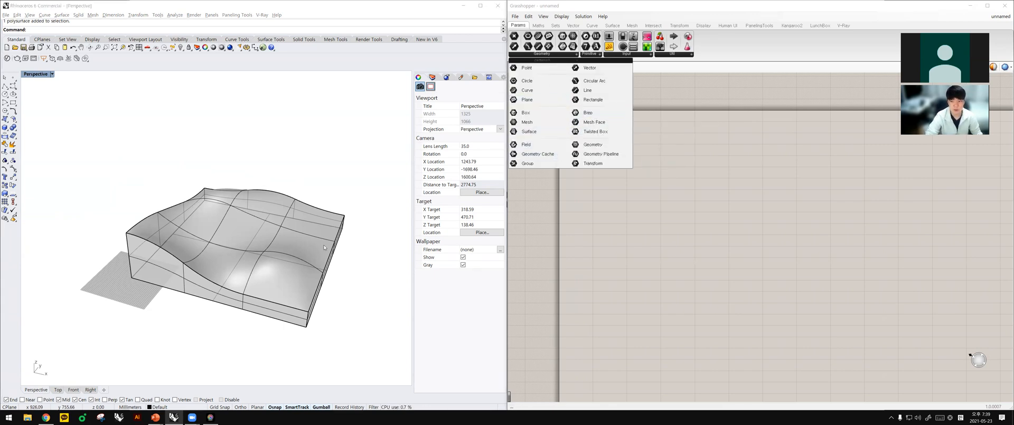
click(589, 114)
scroll(609, 159, up, 3)
drag(635, 176, 597, 124)
scroll(653, 224, down, 2)
scroll(620, 135, up, 2)
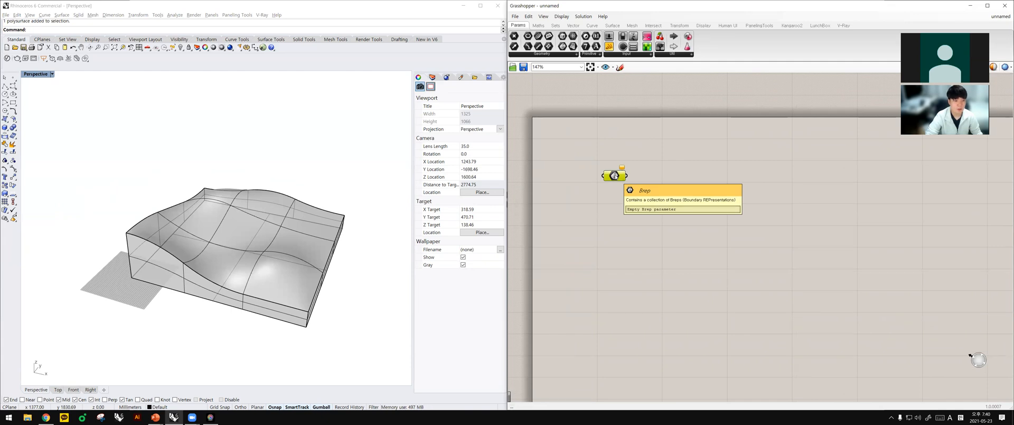
Set the Brep parameter to reference the joined polysurface in Rhino as its single Brep.
right_click(614, 176)
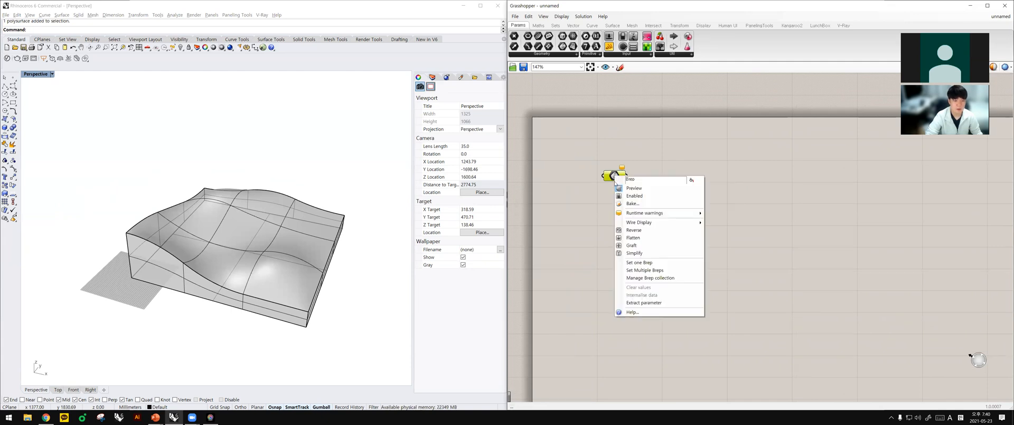
click(641, 264)
click(290, 261)
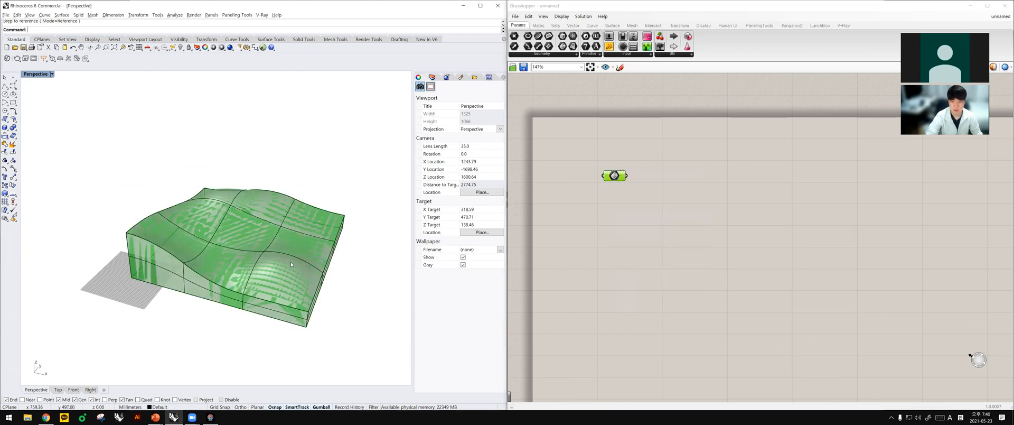
right_drag(641, 217, 637, 213)
right_drag(333, 251, 299, 245)
click(589, 196)
click(610, 172)
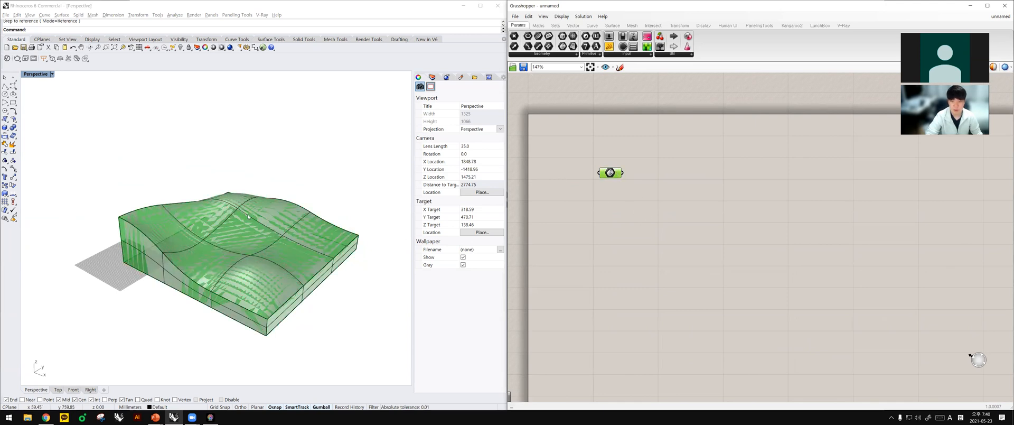
right_click(610, 173)
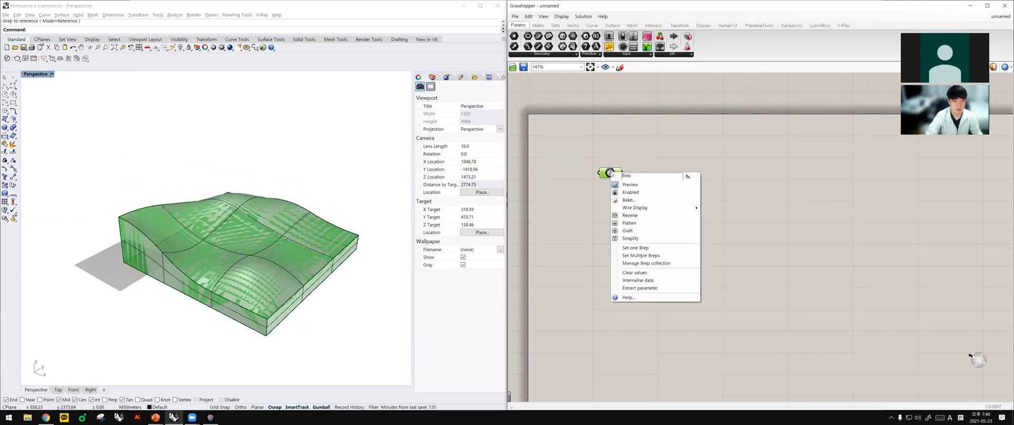
click(638, 147)
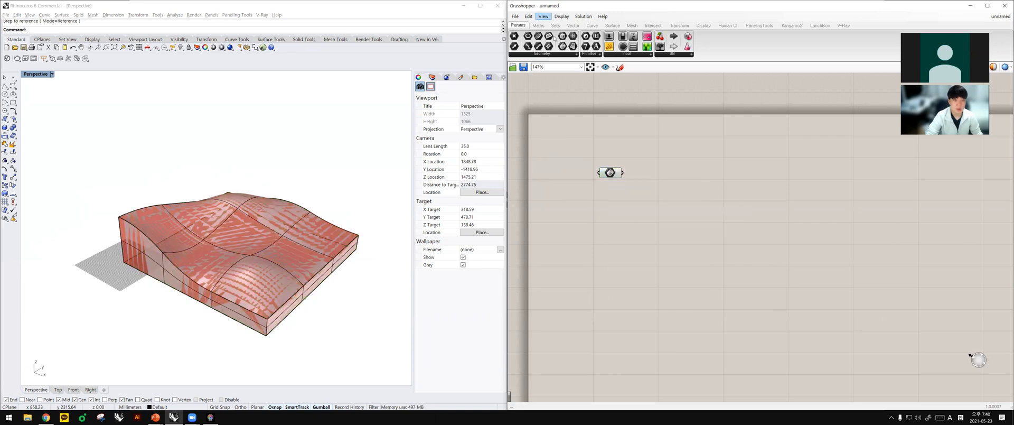
Set the Grasshopper preview mesh quality to Low Quality and select the Brep parameter.
click(561, 16)
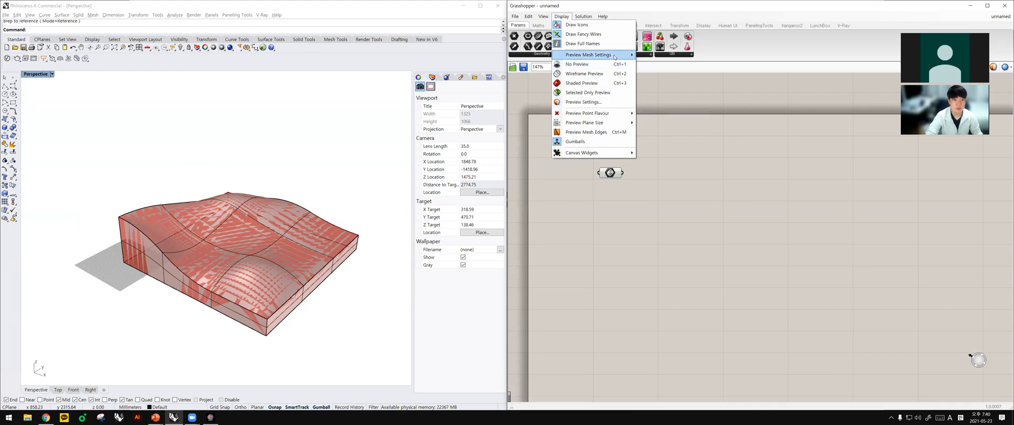
mouse_move(614, 57)
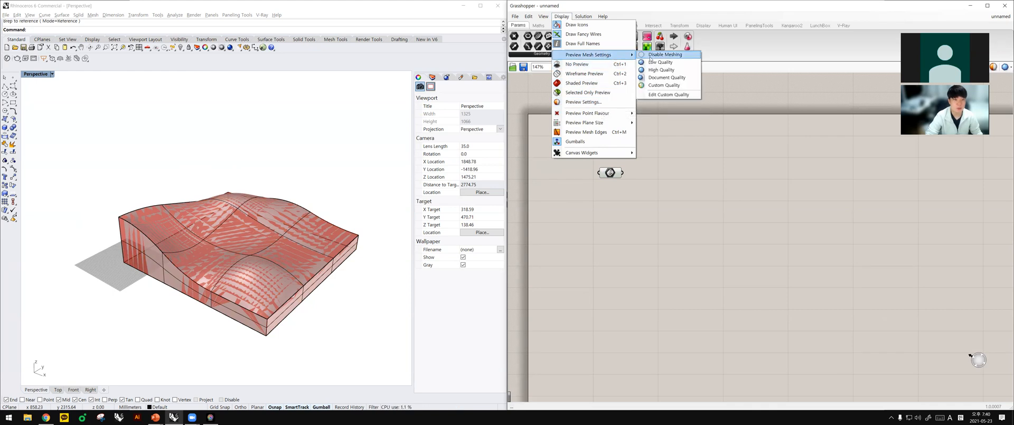
click(655, 62)
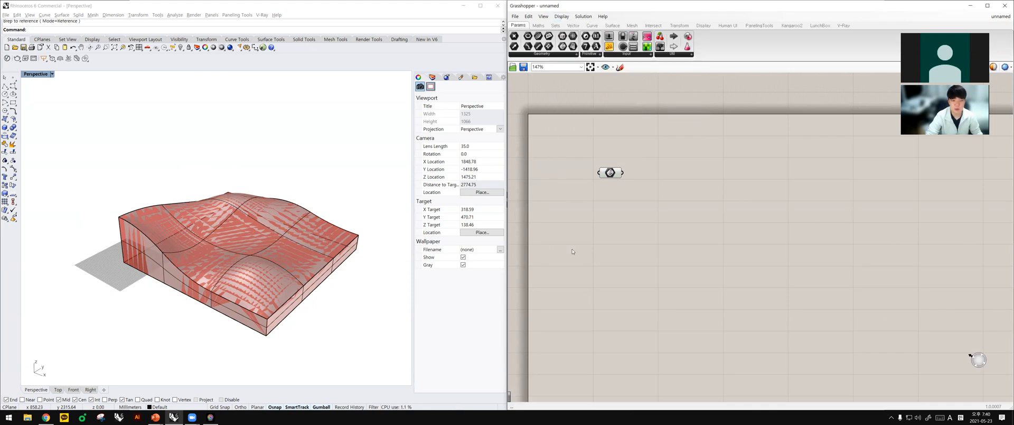
click(607, 173)
click(313, 274)
right_click(313, 273)
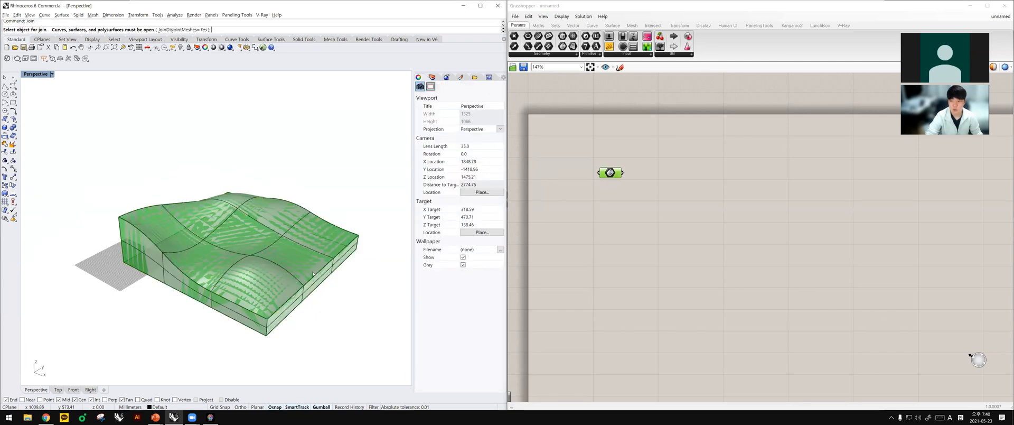
Hide the original terrain solid in Rhino so that only its Grasshopper preview is shown.
key(ctrl+h)
click(307, 284)
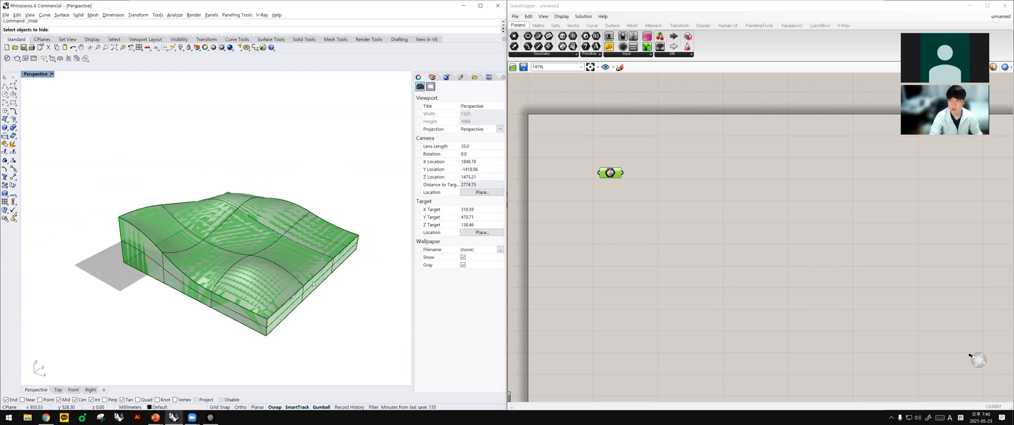
click(302, 266)
right_click(302, 266)
mouse_move(303, 266)
right_down()
mouse_move(271, 262)
mouse_move(340, 280)
right_up()
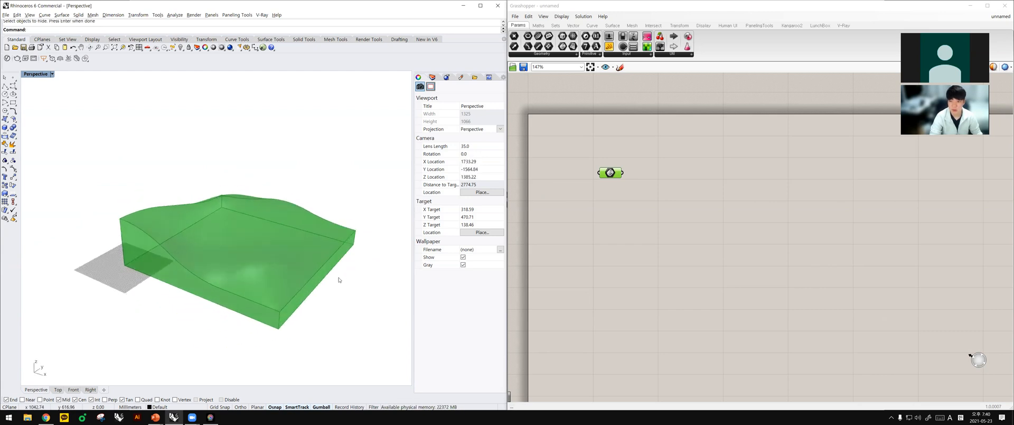
click(562, 16)
mouse_move(608, 55)
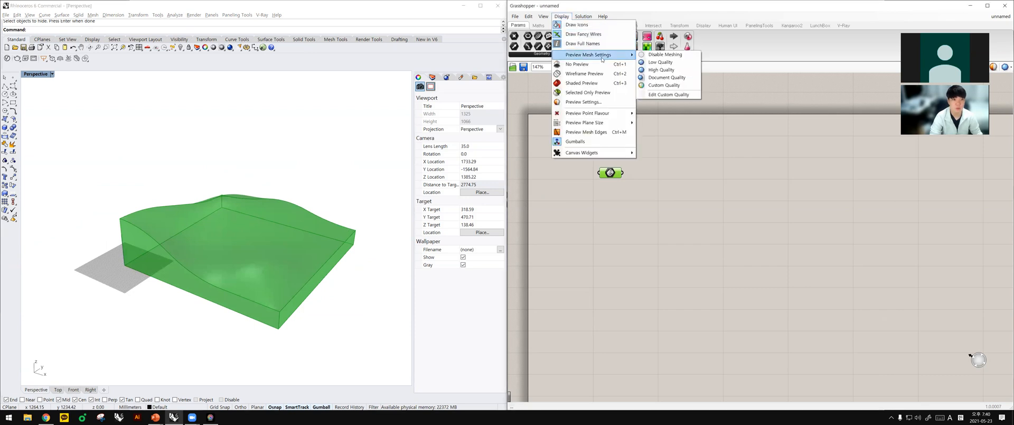
click(640, 173)
click(641, 173)
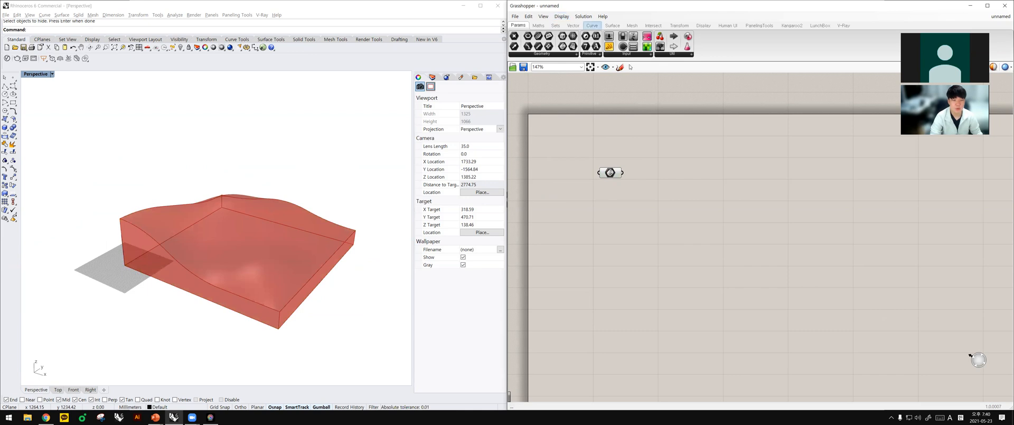
click(612, 175)
drag(638, 190, 575, 151)
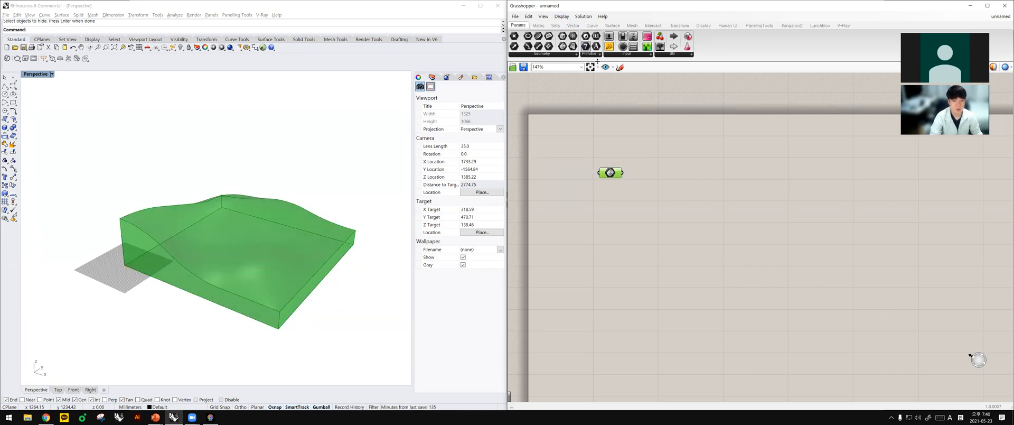
mouse_move(320, 280)
right_down()
mouse_move(295, 301)
mouse_move(316, 284)
right_up()
scroll(318, 285, up, 1)
scroll(317, 284, down, 3)
scroll(316, 284, up, 4)
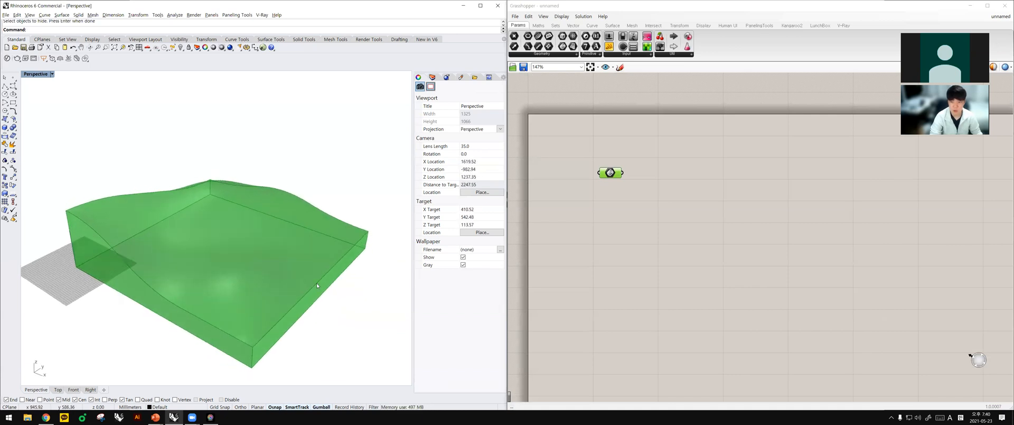
scroll(316, 284, down, 2)
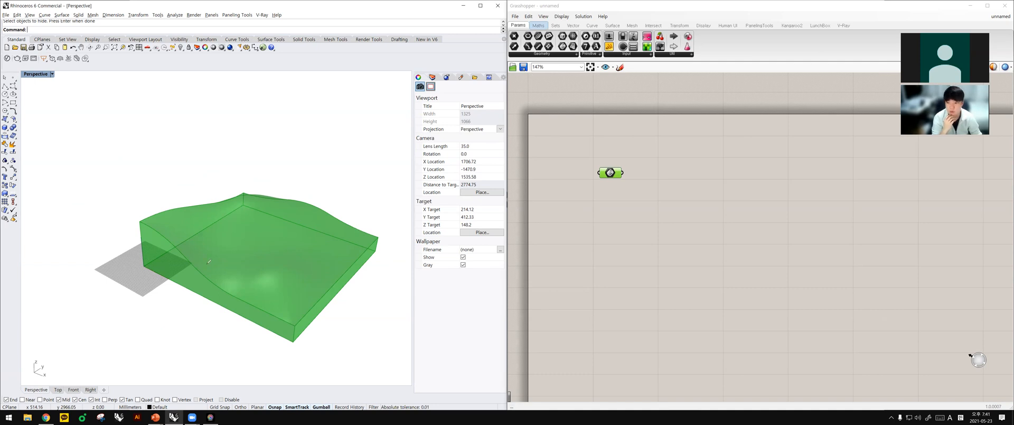
Mark up the terrain with freehand section outlines in both directions and sketch a notched rib profile above it.
drag(164, 275, 167, 239)
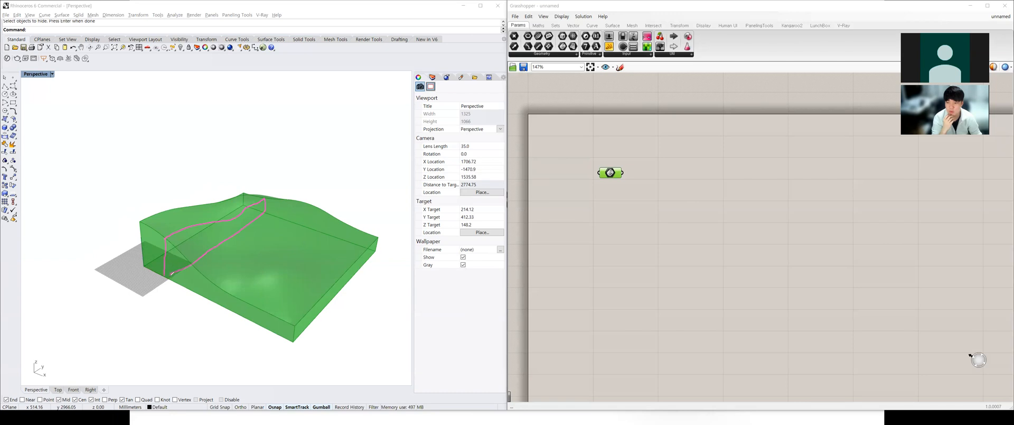
drag(298, 216, 316, 203)
drag(262, 302, 330, 239)
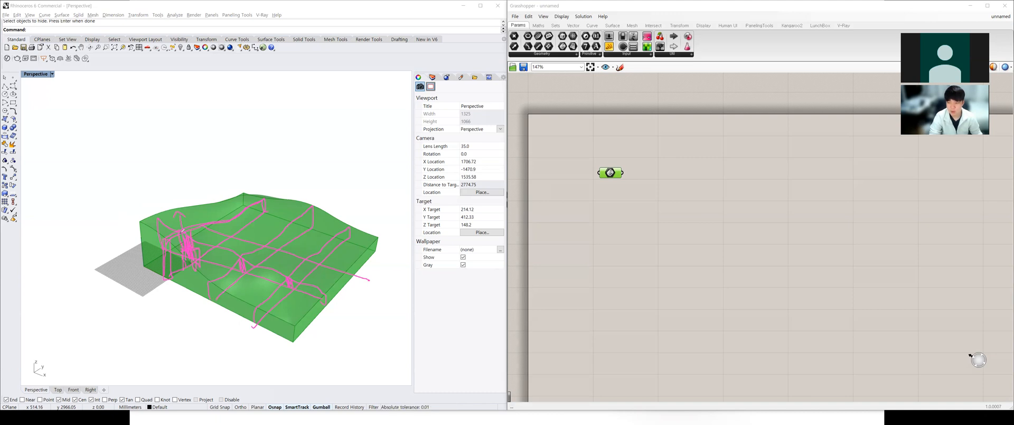
drag(154, 126, 306, 164)
mouse_move(155, 126)
mouse_down()
mouse_move(268, 130)
mouse_move(307, 161)
mouse_up()
mouse_move(174, 115)
mouse_down()
mouse_move(171, 143)
mouse_move(180, 113)
mouse_up()
drag(177, 143, 183, 134)
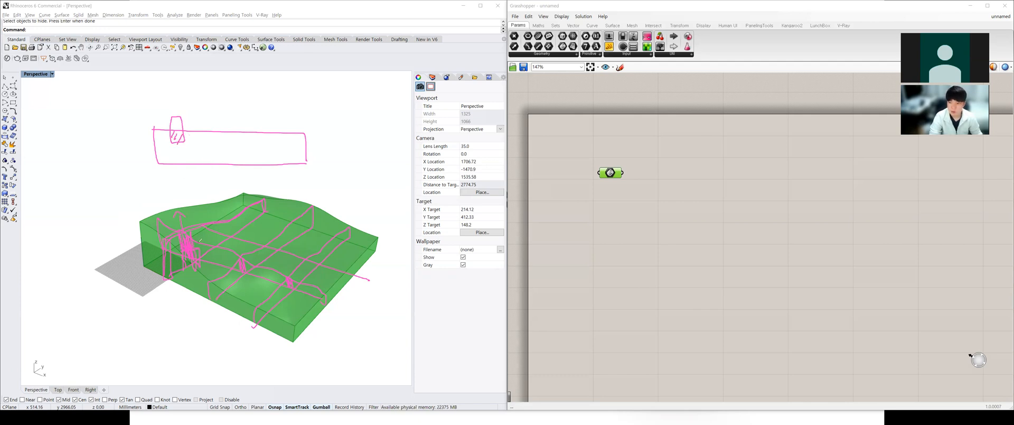
mouse_move(303, 280)
mouse_down()
mouse_move(288, 294)
mouse_move(153, 263)
mouse_up()
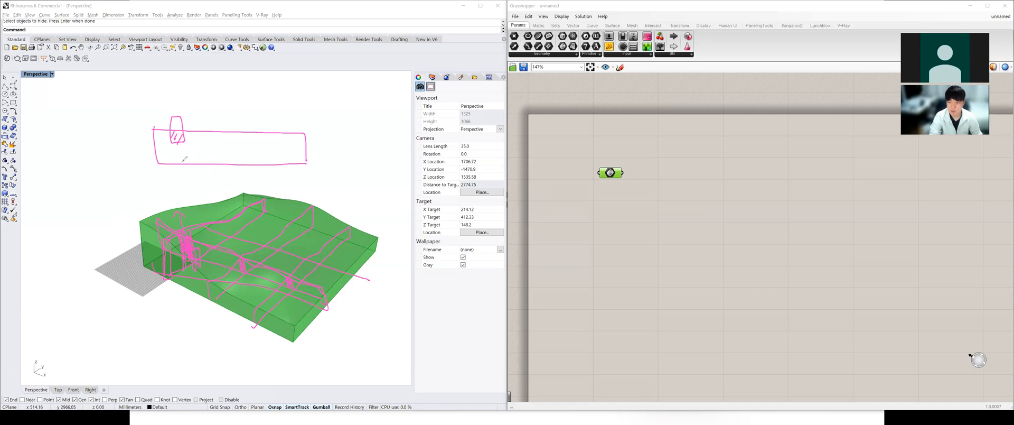
mouse_move(171, 149)
mouse_down()
mouse_move(178, 138)
mouse_move(189, 177)
mouse_move(175, 176)
mouse_move(186, 152)
mouse_move(179, 164)
mouse_up()
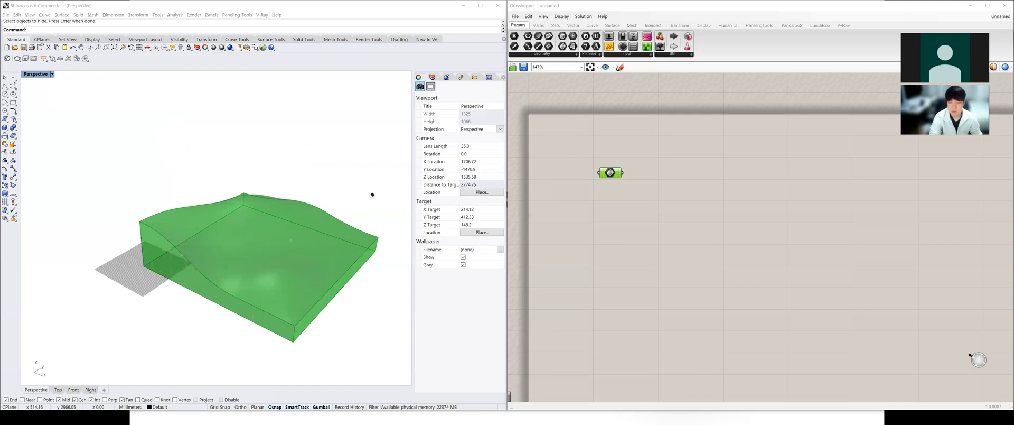
Add a surface and Brep Contour component to the canvas beside the terrain's geometry parameter.
drag(615, 177, 589, 165)
double_click(665, 193)
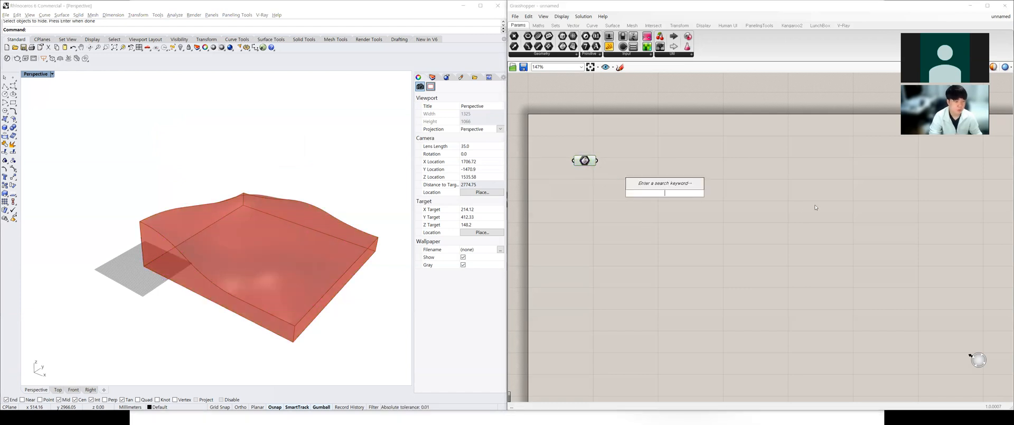
text(con)
key(Up)
key(Up)
key(Up)
key(Up)
key(Up)
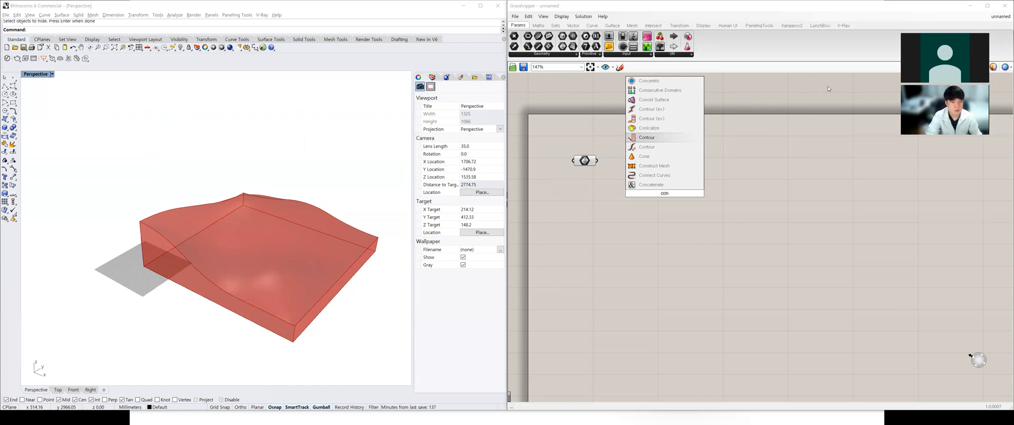
click(648, 137)
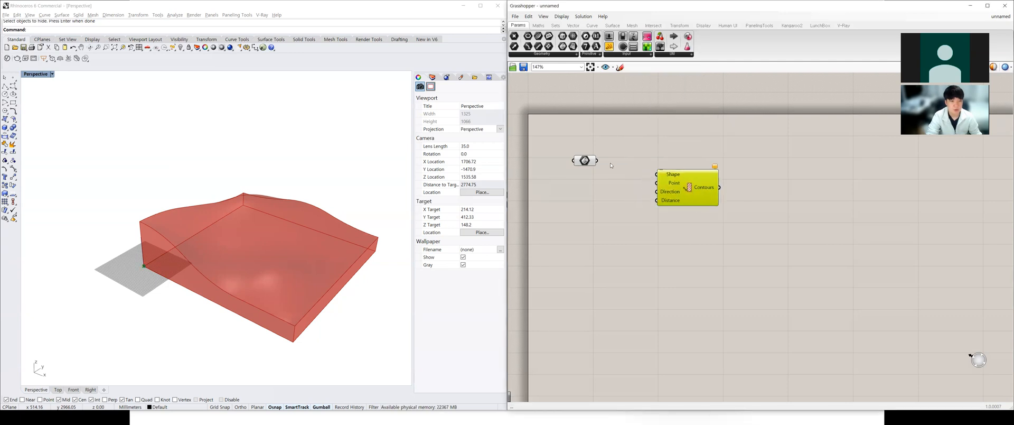
Connect the terrain geometry to the Contour component's Shape input and space the two components apart.
drag(597, 161, 657, 174)
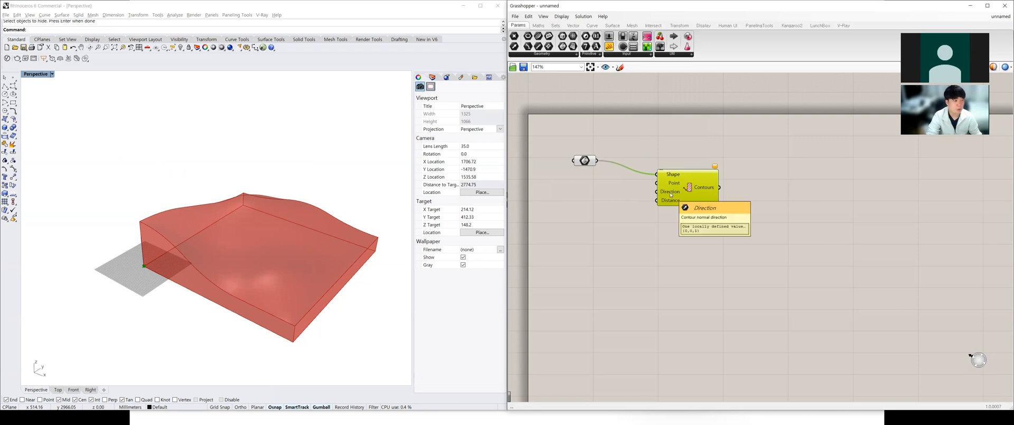
drag(674, 201, 712, 198)
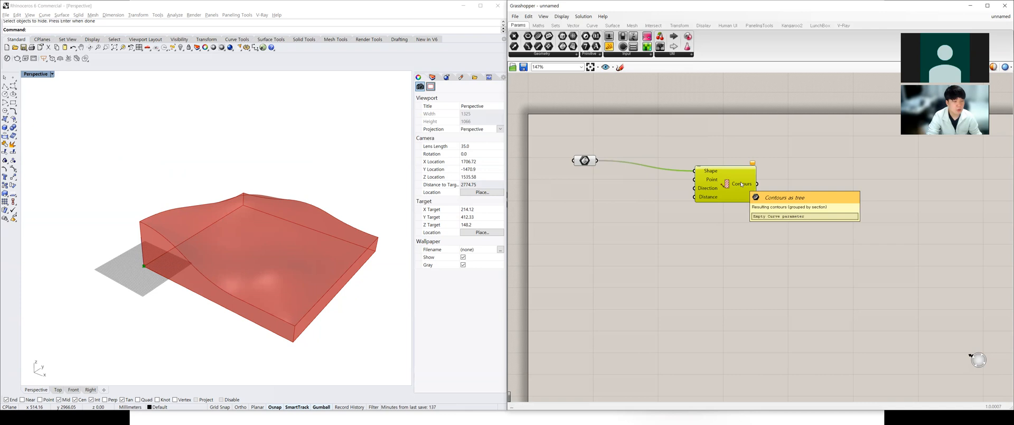
right_drag(286, 259, 323, 259)
drag(585, 160, 575, 158)
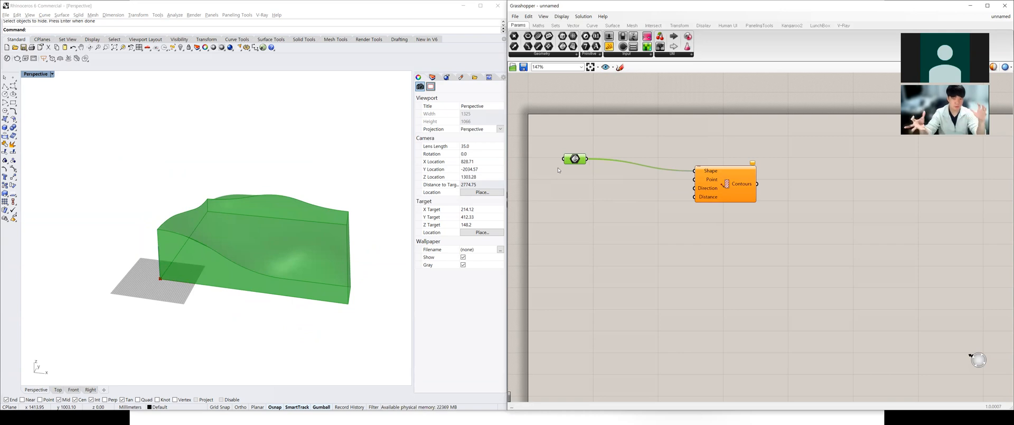
Try a Bounding Box component on the terrain geometry, inspect the box around it, and delete the component.
double_click(611, 188)
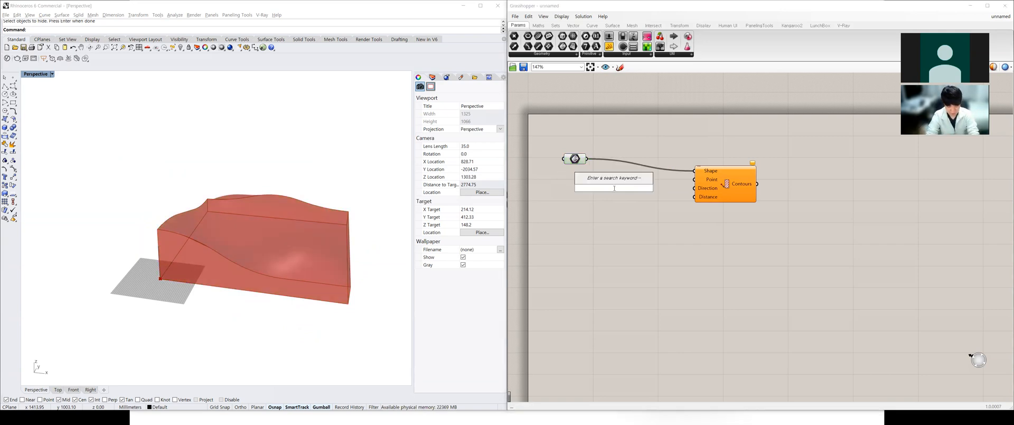
text(boundin)
key(Return)
drag(587, 159, 590, 183)
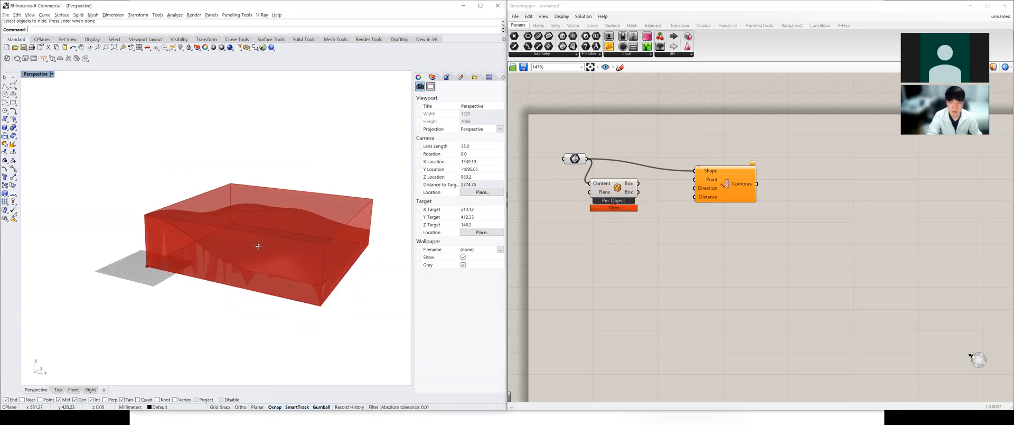
right_drag(269, 206, 297, 228)
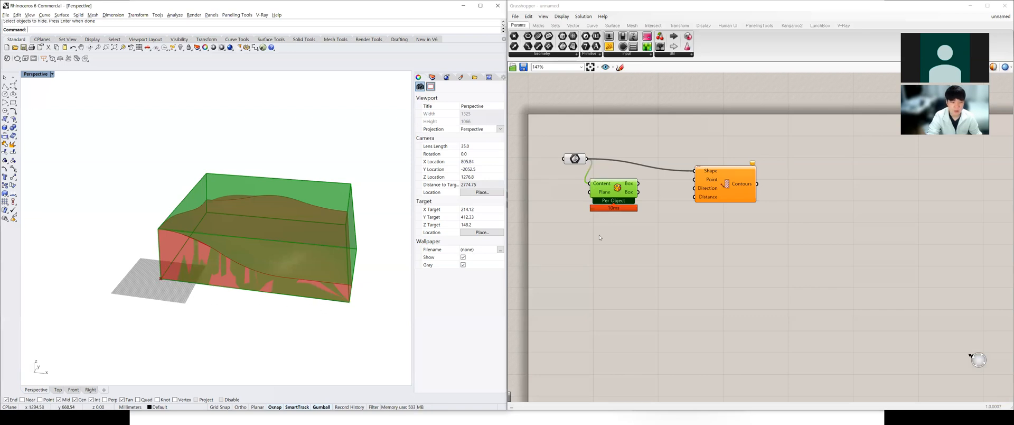
click(627, 193)
key(Delete)
right_drag(331, 253, 250, 257)
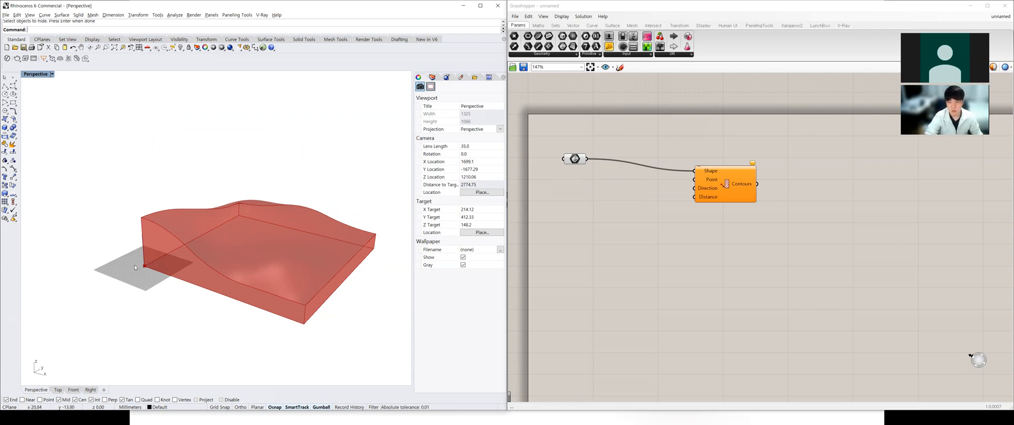
Add a point parameter at 0,0,0 and connect it to the Contour component's Point input.
click(585, 198)
double_click(585, 198)
text(0,0,0)
key(Return)
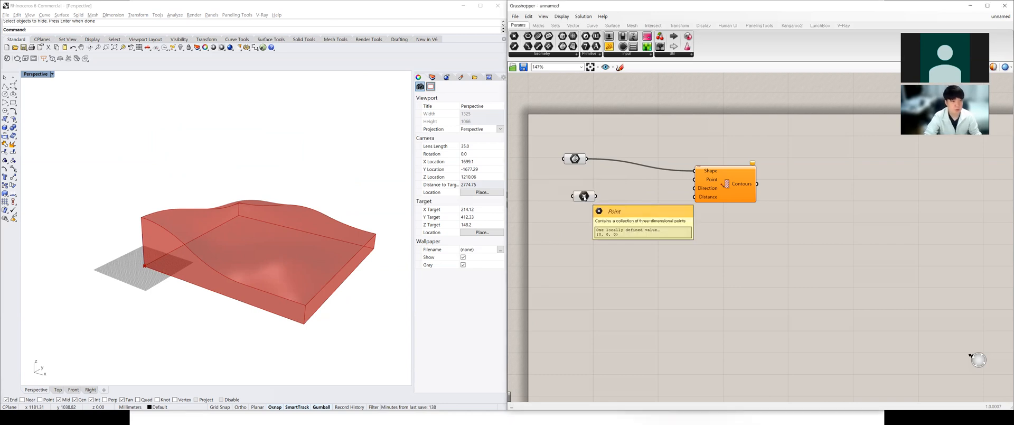
drag(596, 196, 696, 180)
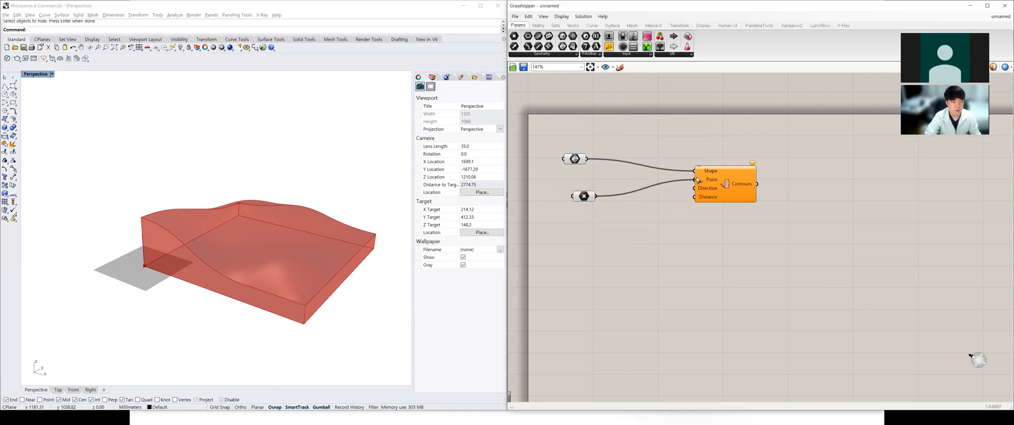
Add a Unit X vector below the point parameter and connect it to the Contour component's Direction input.
double_click(609, 246)
text(x)
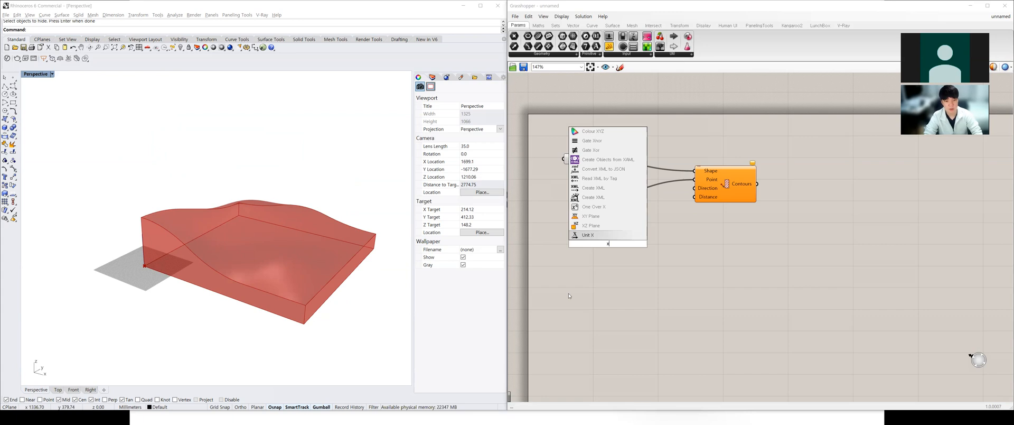
key(Return)
drag(638, 243, 694, 188)
drag(608, 244, 584, 221)
Add a number slider set to 100 and connect it to the Contour component's Distance input.
click(602, 270)
double_click(601, 270)
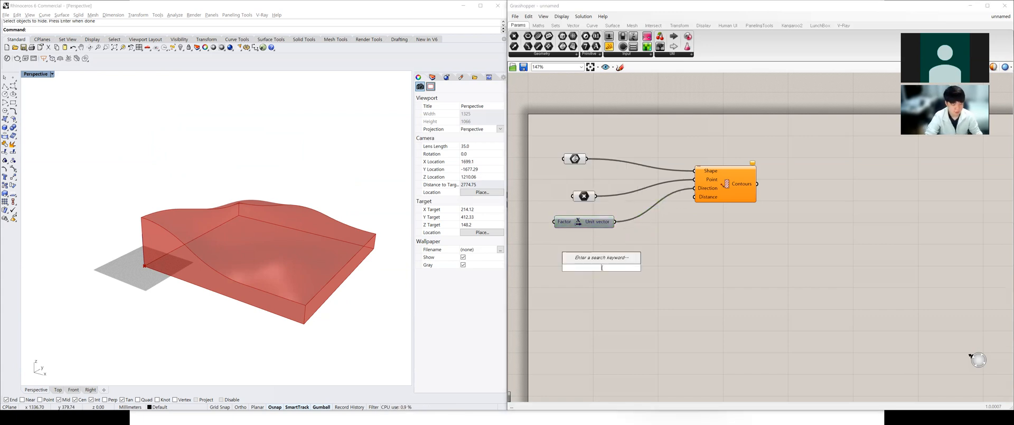
text(0<)
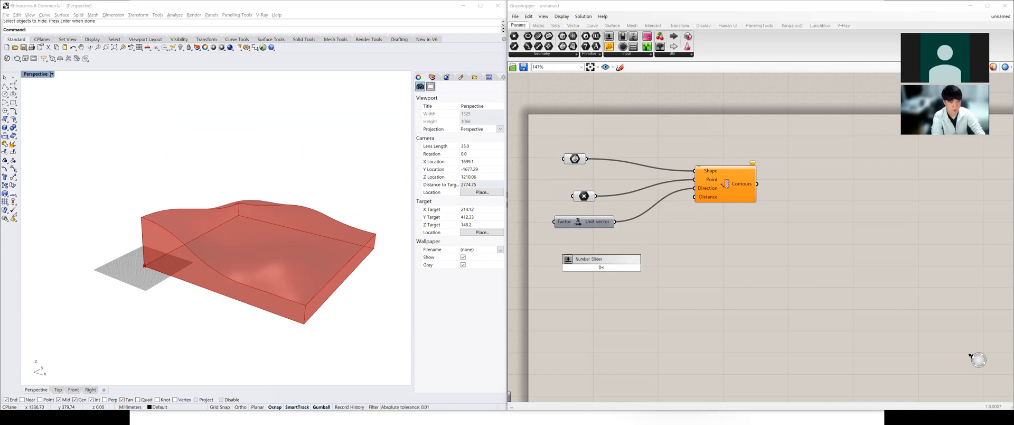
text(100<10)
key(Return)
drag(646, 267, 780, 219)
right_drag(242, 283, 210, 277)
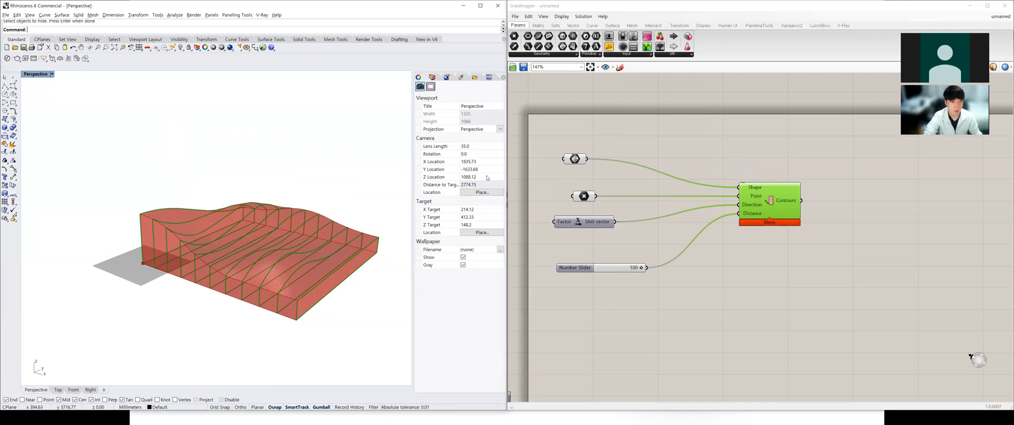
Tidy the contour setup's spacing and duplicate its point, Unit X, slider and Contour components directly below, keeping the terrain connected.
click(781, 204)
drag(781, 204, 788, 207)
drag(597, 221, 598, 232)
drag(584, 196, 584, 207)
drag(798, 290, 583, 201)
scroll(586, 215, down, 3)
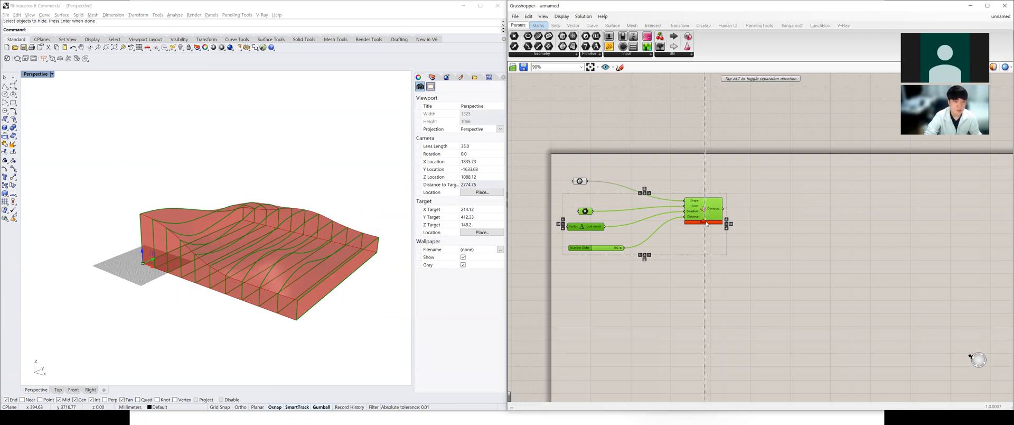
drag(702, 210, 705, 280)
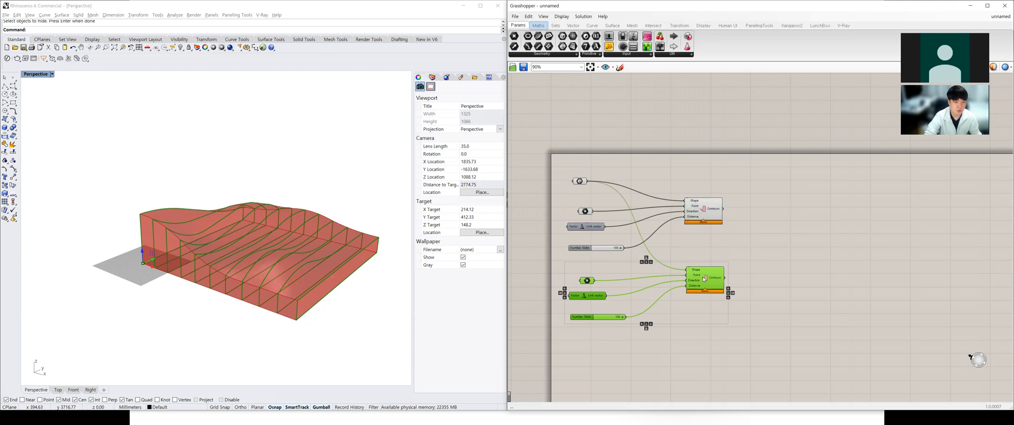
Replace the duplicated Unit X with a Unit Y vector connected to the second Contour component's Direction input.
click(702, 341)
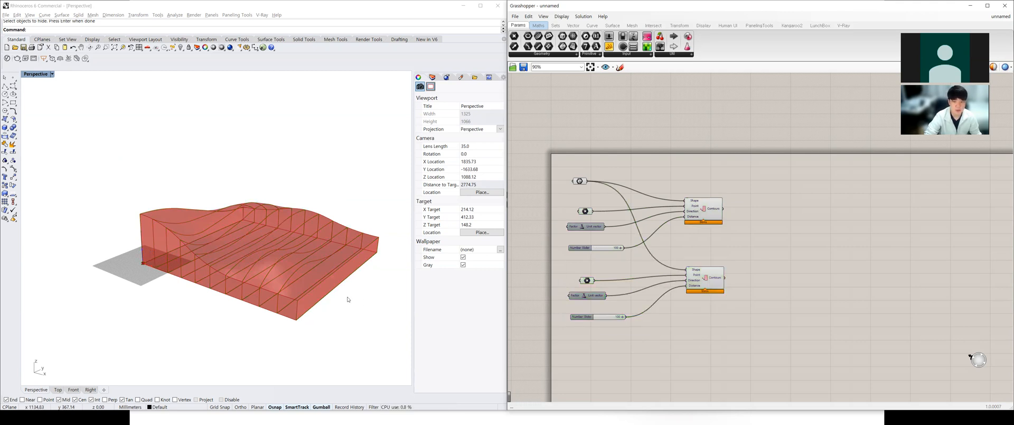
click(718, 213)
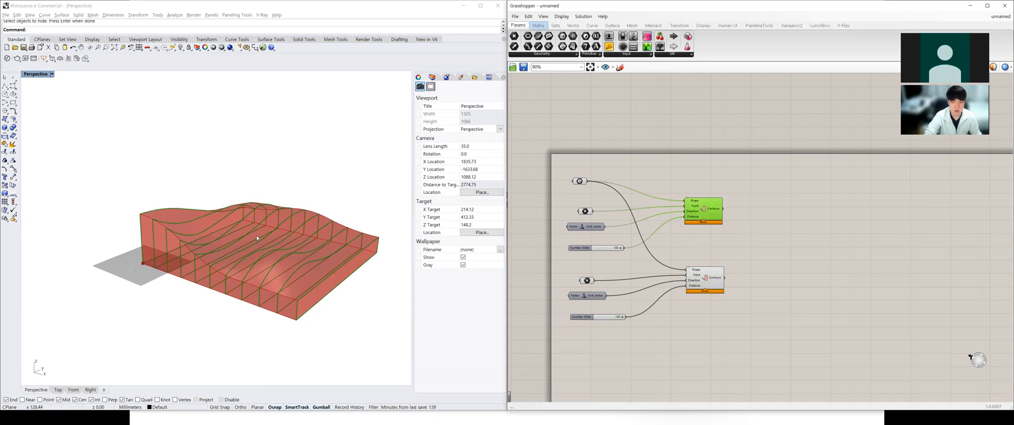
click(588, 297)
key(Delete)
double_click(588, 295)
text(y)
key(Return)
drag(608, 297, 687, 280)
click(715, 287)
right_drag(264, 172, 253, 206)
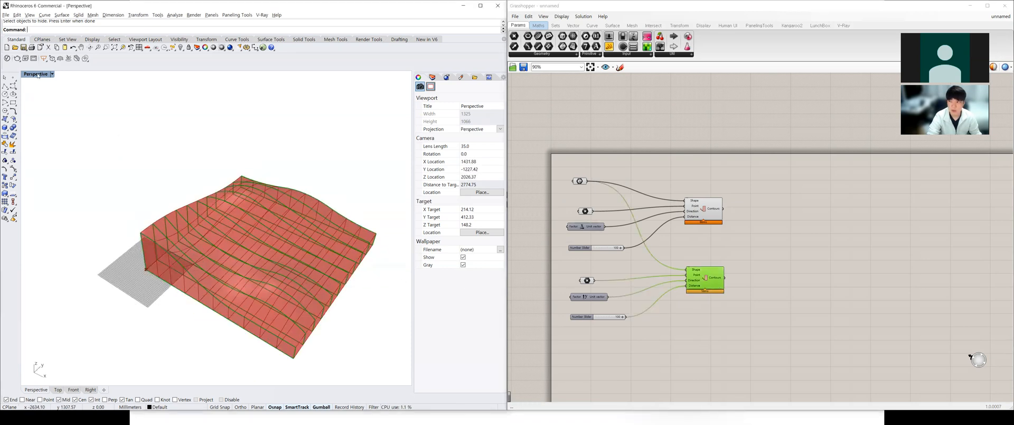
Maximize the Top view and compare the contour directions by selecting each Contour component in turn.
double_click(35, 74)
double_click(28, 74)
click(716, 208)
click(720, 279)
click(718, 209)
click(720, 278)
Move both Contour components farther from their inputs, align them vertically, and restore the four-viewport layout.
drag(717, 208, 743, 207)
drag(716, 276, 731, 274)
drag(735, 207, 725, 211)
click(726, 270)
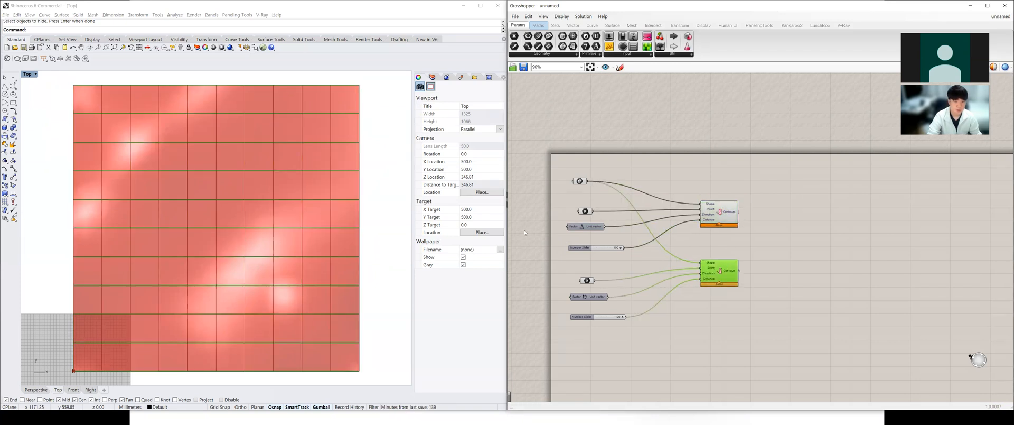
double_click(27, 74)
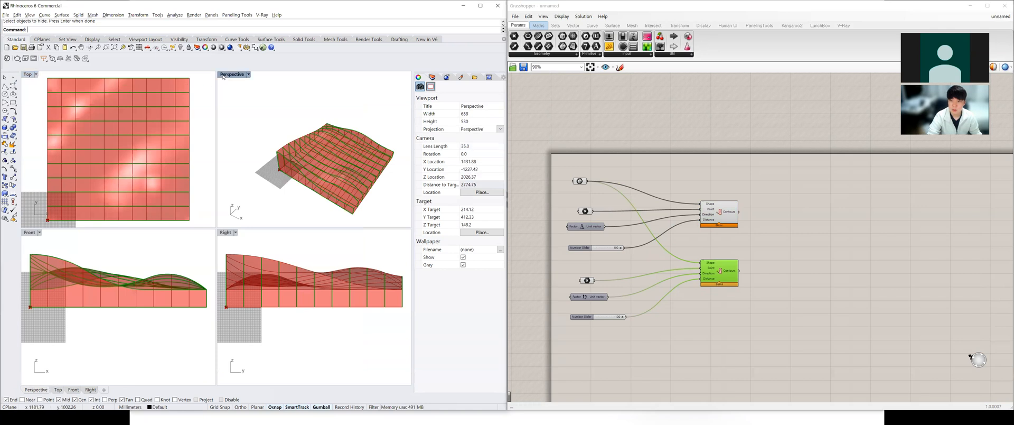
Maximize the Perspective view and compare the two Contour components' sections on the terrain from several angles.
double_click(232, 74)
right_drag(161, 264, 373, 261)
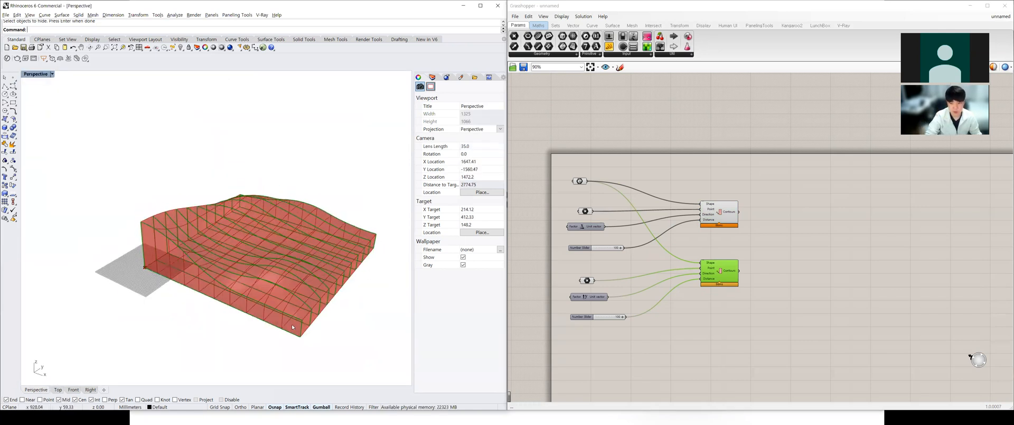
scroll(292, 325, up, 4)
right_drag(298, 320, 173, 300)
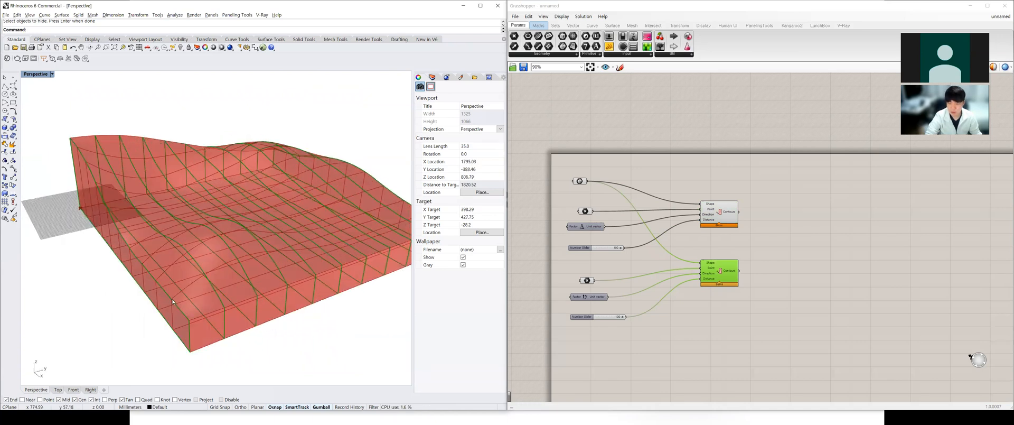
click(719, 212)
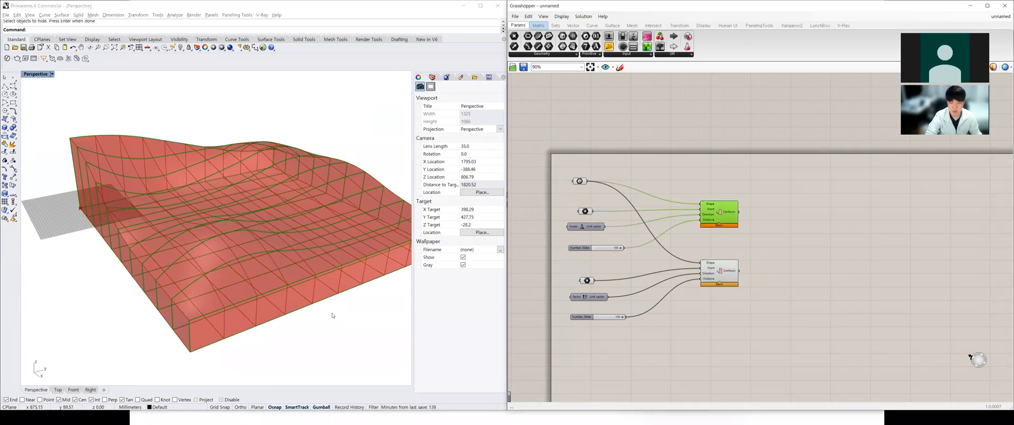
click(720, 272)
click(723, 214)
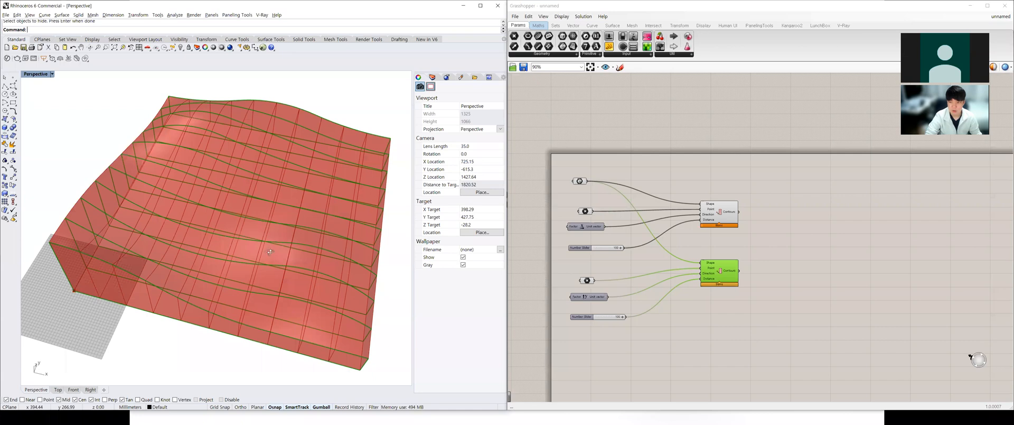
right_drag(270, 252, 292, 258)
scroll(292, 257, down, 4)
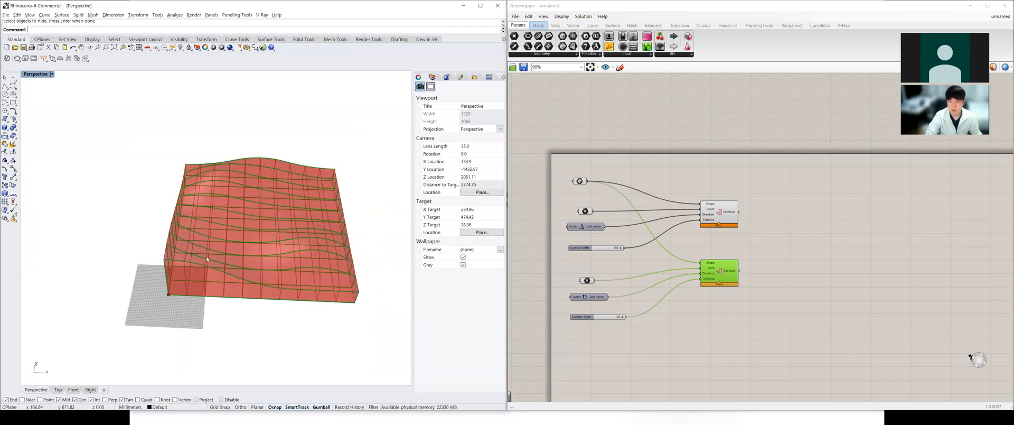
right_drag(380, 288, 357, 277)
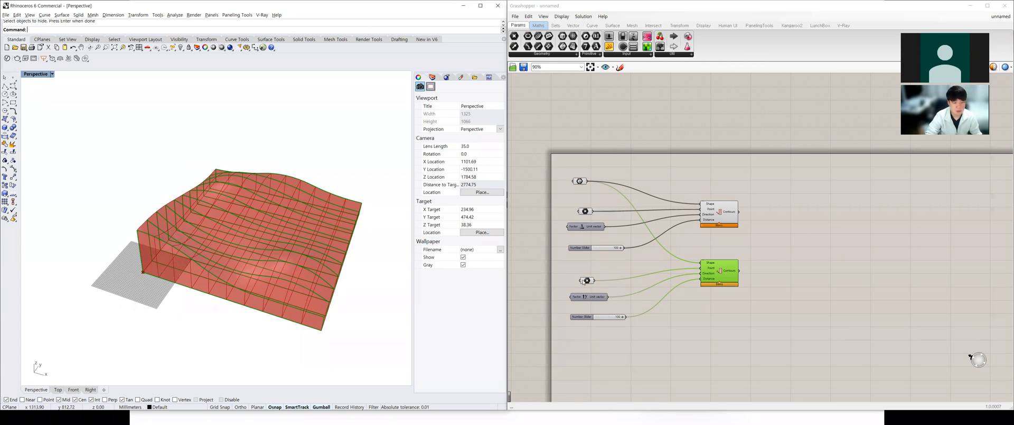
click(591, 270)
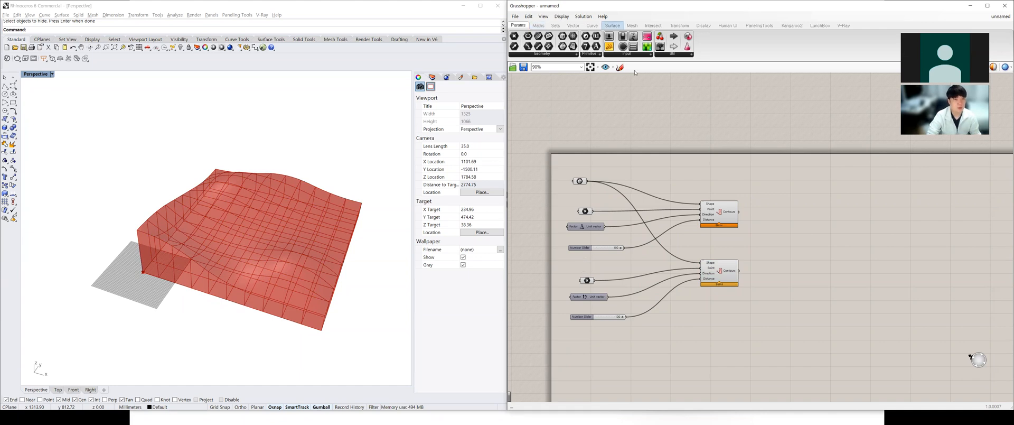
double_click(765, 195)
text(cull)
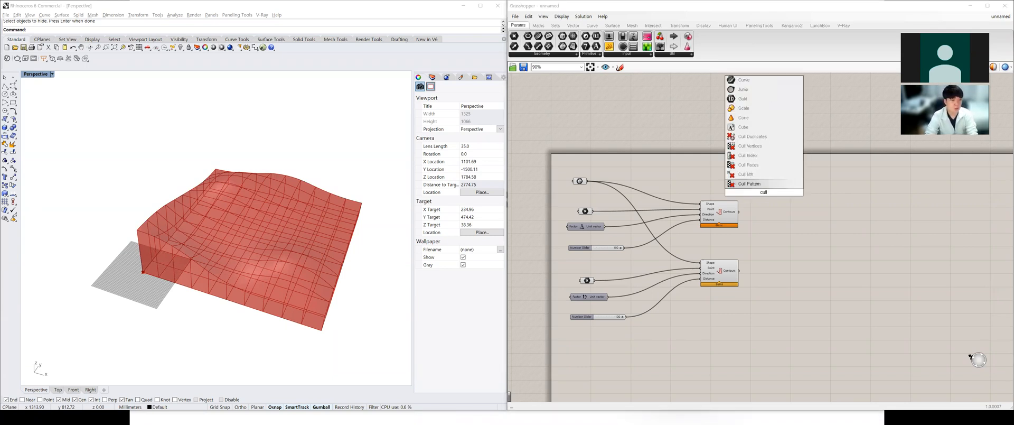
click(762, 157)
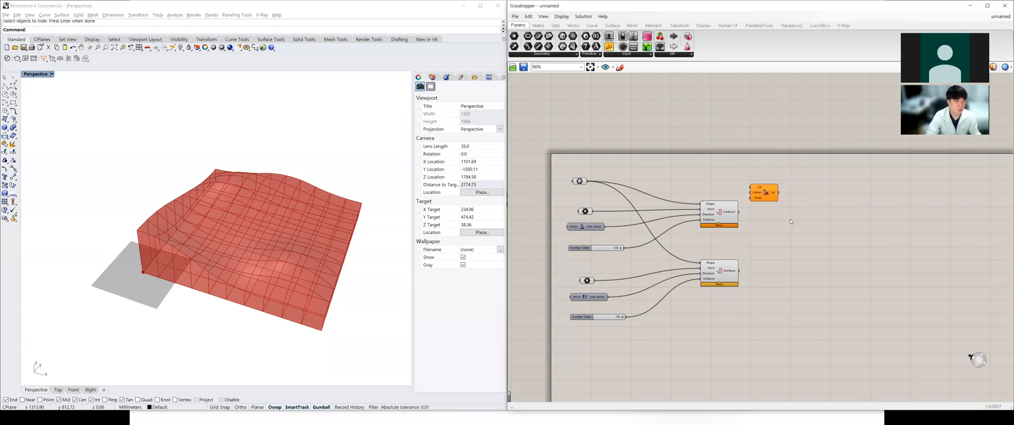
right_click(773, 192)
click(790, 213)
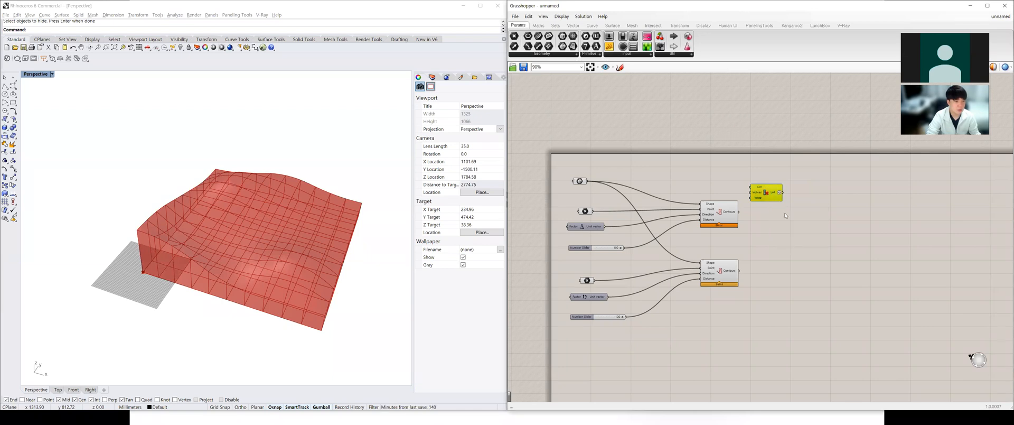
drag(763, 192, 779, 207)
double_click(814, 214)
text(list)
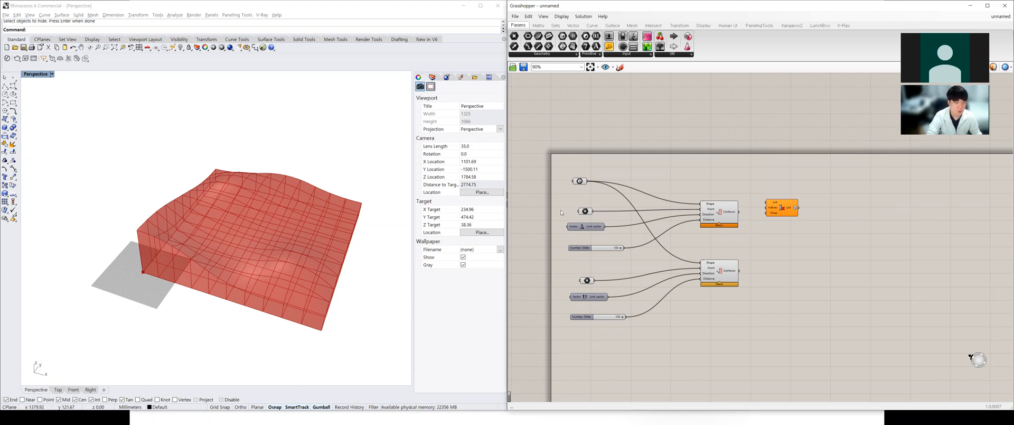
click(786, 209)
key(Delete)
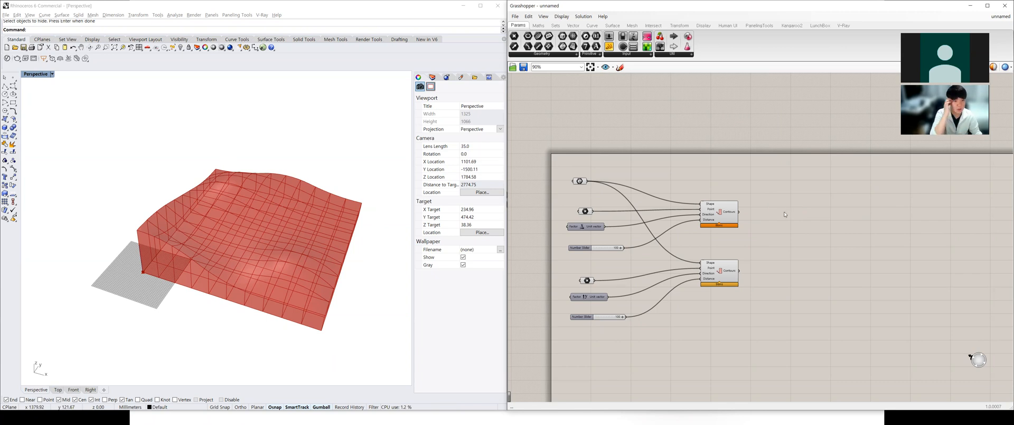
Shift both Contour components away from their inputs and replace the first one's start point with a new point at -50,0,0.
drag(723, 214, 737, 217)
drag(729, 277, 744, 279)
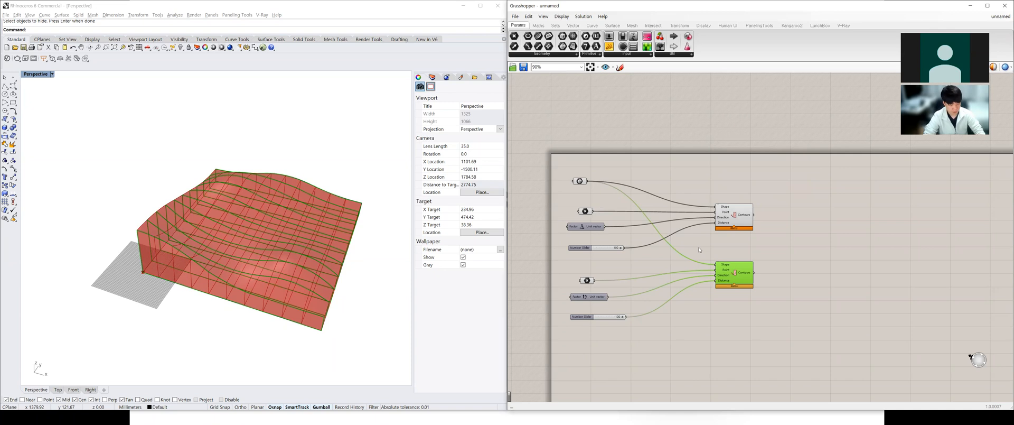
click(584, 212)
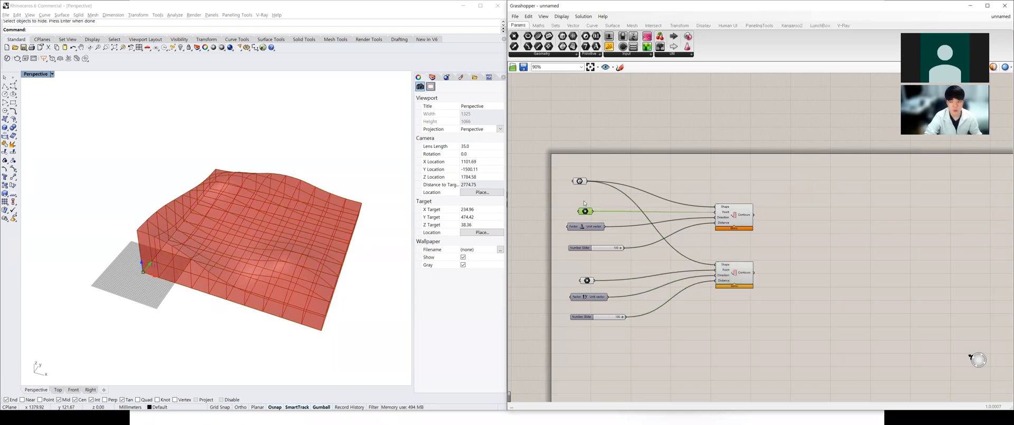
double_click(585, 204)
text(-50,0,0)
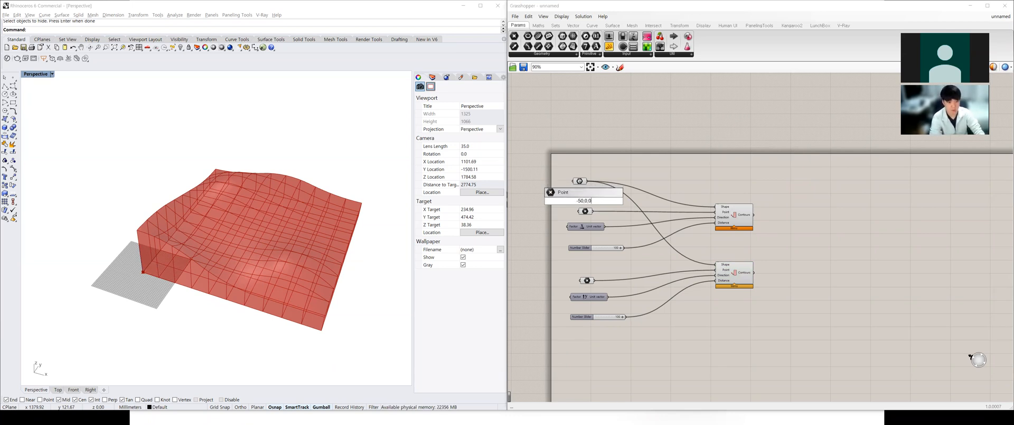
key(Return)
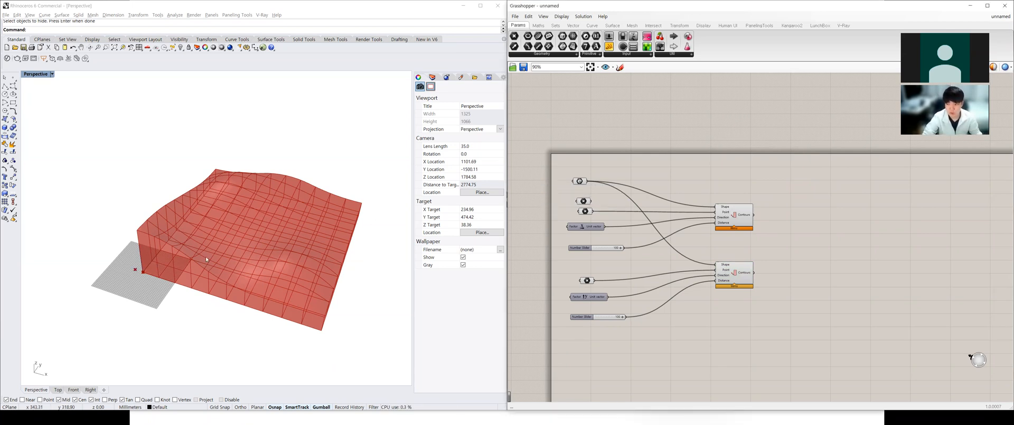
right_drag(206, 259, 190, 258)
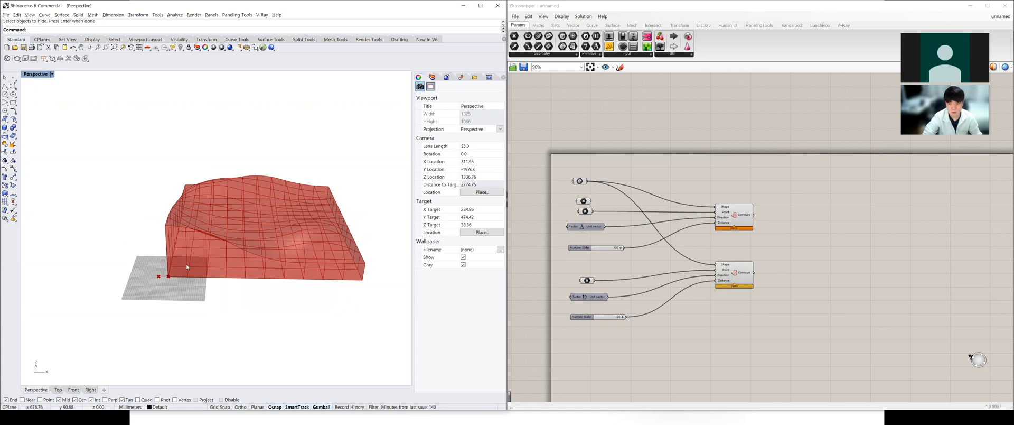
drag(593, 203, 715, 212)
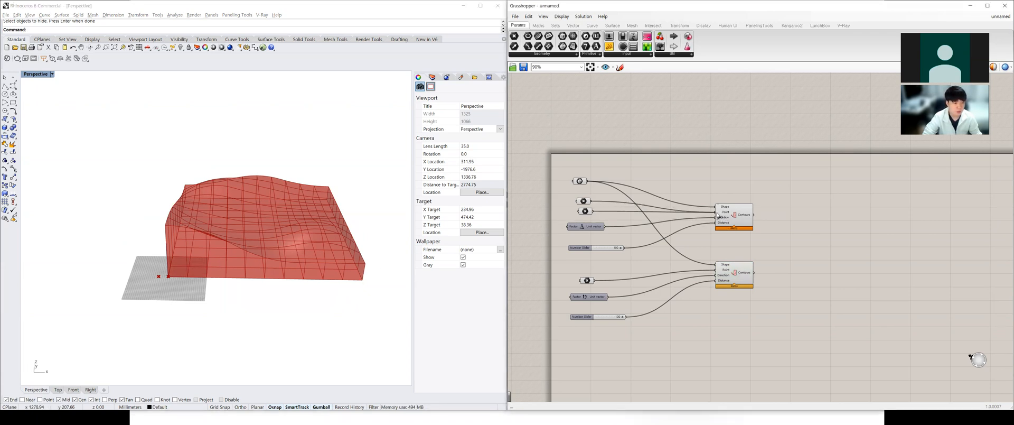
click(586, 212)
key(Delete)
Show the maximized Top view and replace the second Contour component's start point with a new point at 0,-50,0.
right_drag(383, 241, 207, 322)
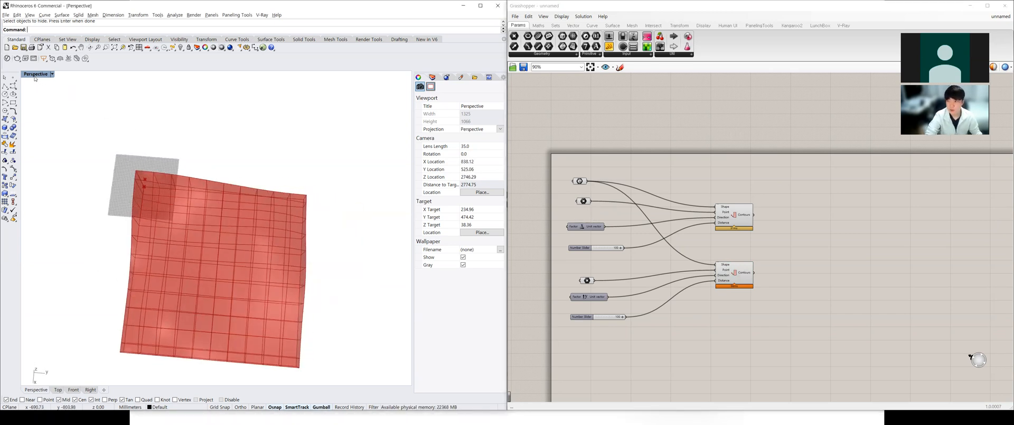
double_click(34, 74)
double_click(29, 74)
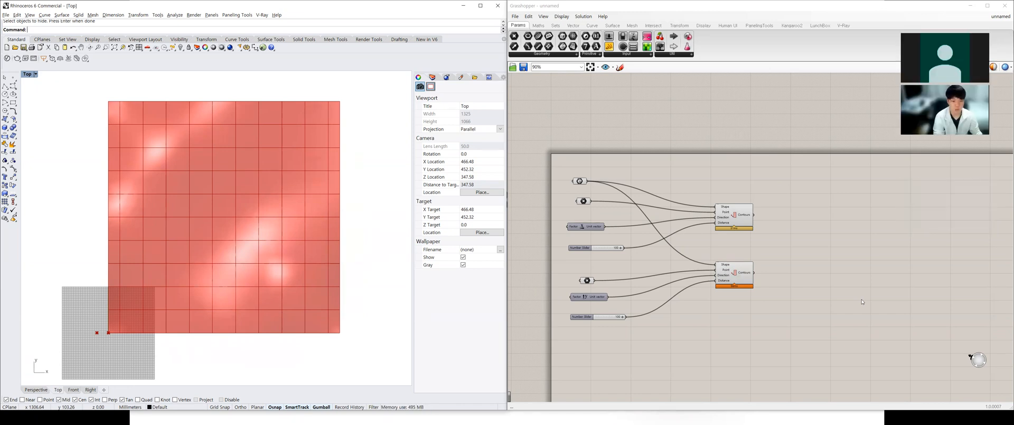
double_click(596, 274)
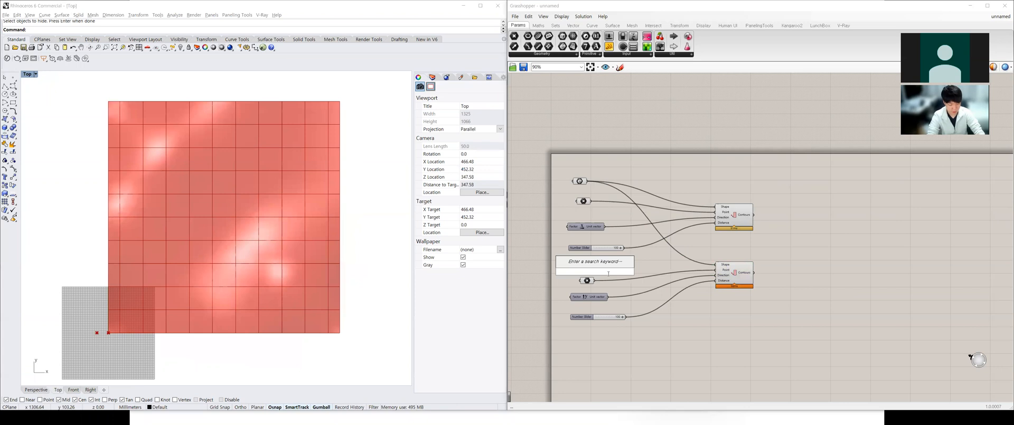
text(0.-50,0)
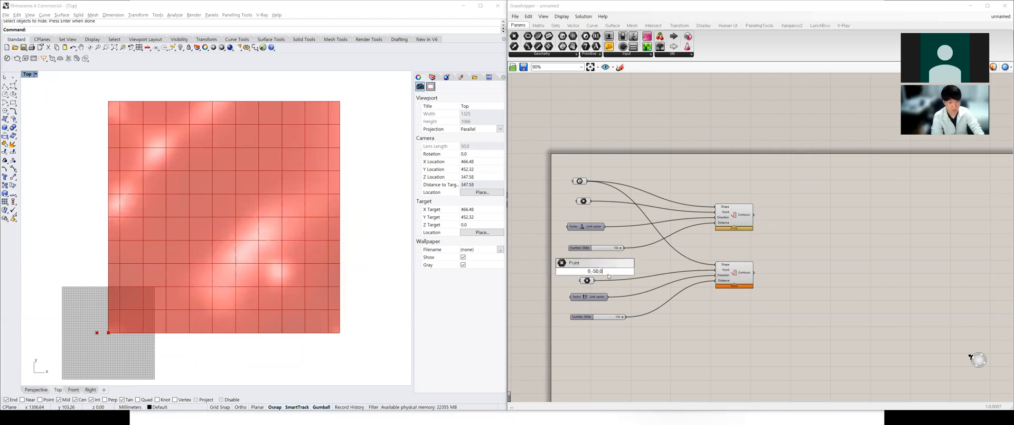
key(Return)
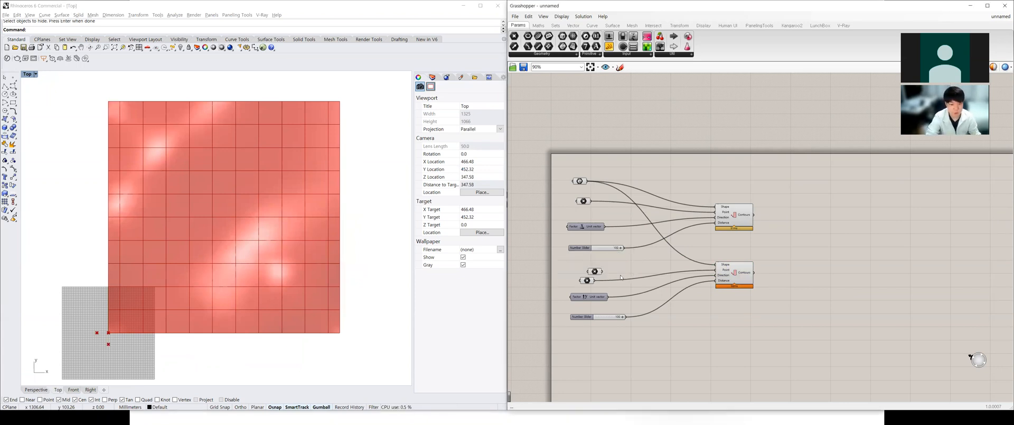
drag(603, 272, 716, 270)
click(589, 281)
key(Delete)
Return to the maximized Perspective view and tidy the new second start point's placement above the Unit Y vector.
right_drag(291, 290, 282, 285)
double_click(27, 74)
double_click(230, 75)
right_drag(310, 316, 393, 272)
drag(592, 272, 586, 272)
Move the terrain Brep parameter away from the other inputs, group it and name the group INPUT Brep.
drag(580, 202, 535, 144)
middle_click(536, 144)
click(534, 124)
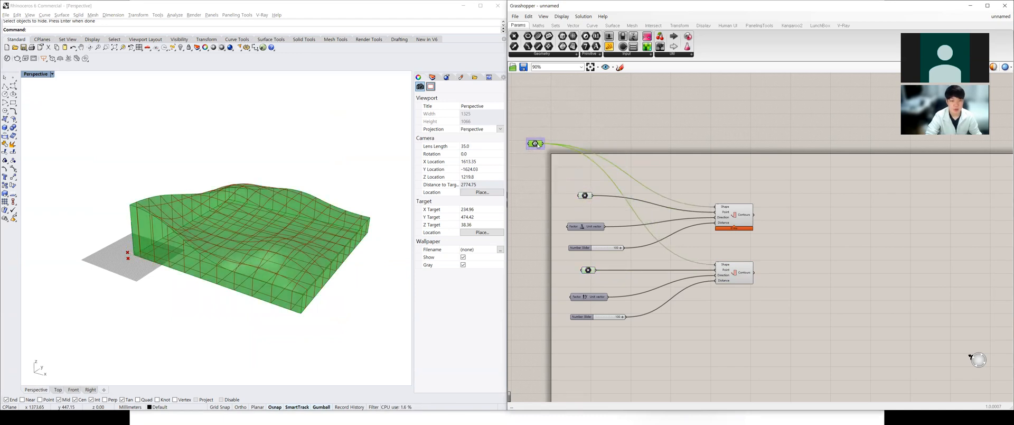
click(540, 141)
right_click(539, 139)
text(d)
key(BackSpace)
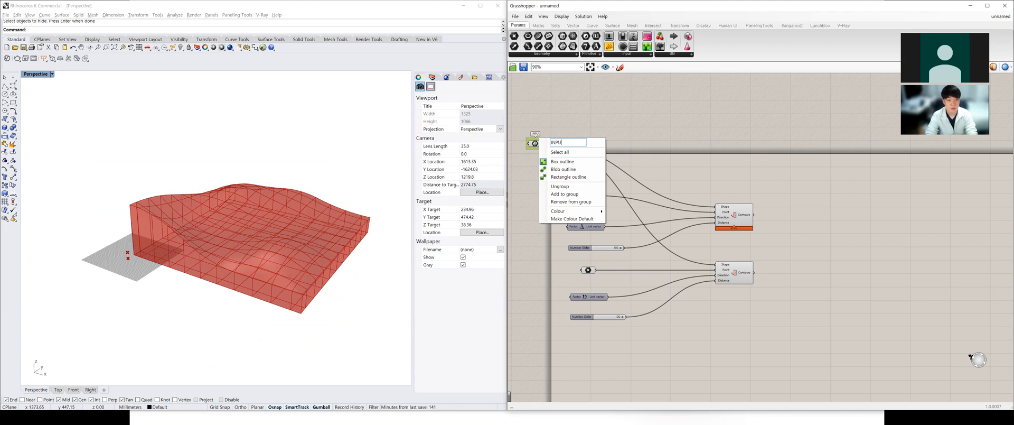
text(INPUT Brep)
key(Return)
drag(534, 143, 560, 160)
Turn off the viewport preview of both contour start points.
click(585, 196)
shift+click(588, 272)
right_drag(198, 296, 240, 354)
click(563, 283)
click(592, 271)
shift+click(586, 195)
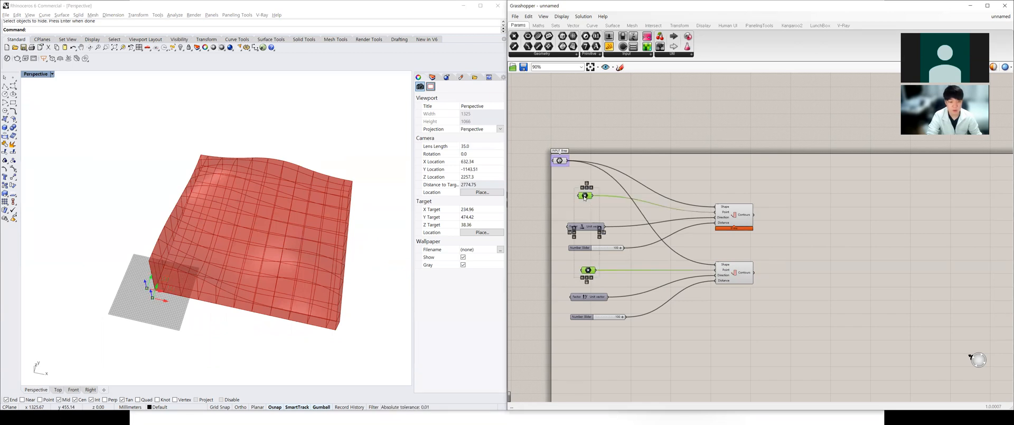
middle_click(585, 198)
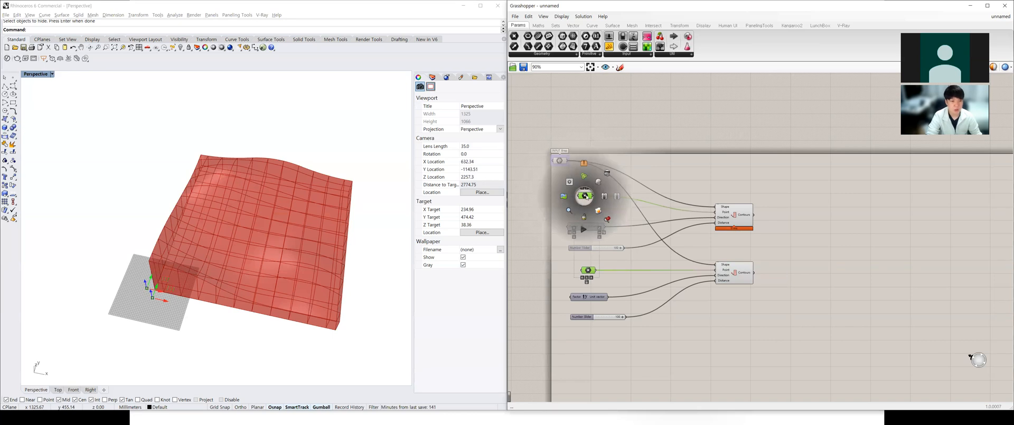
click(608, 172)
click(646, 261)
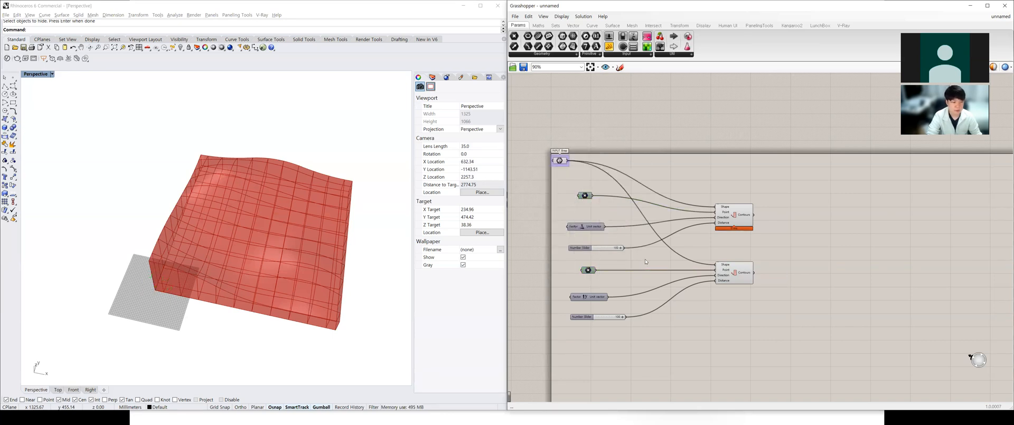
Move both Contour components a little farther from their inputs and bring them into close view.
click(738, 218)
click(736, 272)
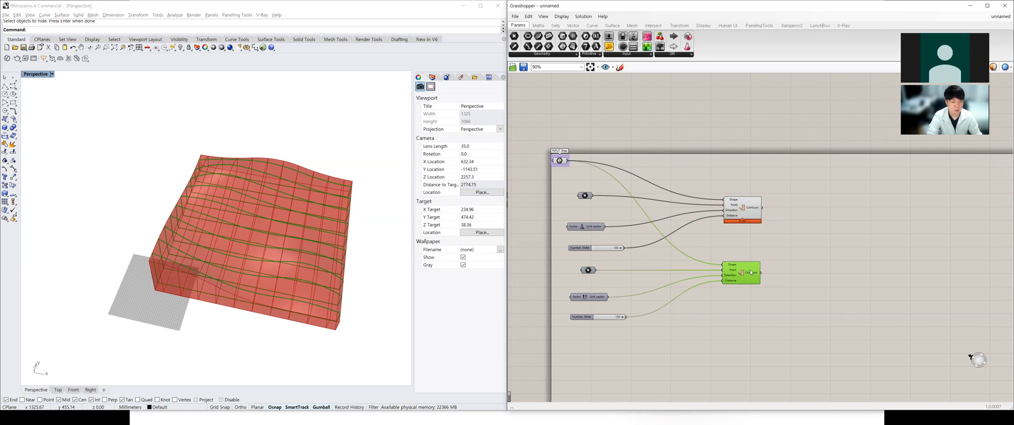
scroll(750, 295, up, 3)
click(740, 249)
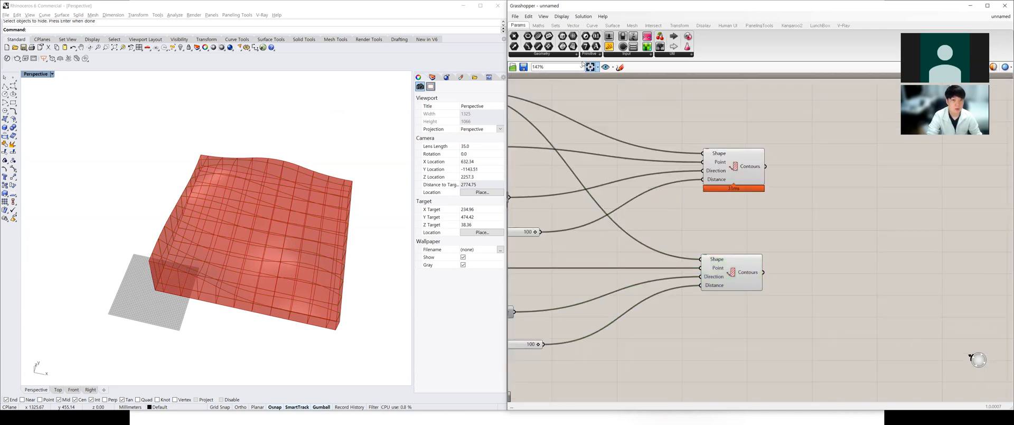
Switch the Profiler canvas widget off and back on to compare the Contour component without and with its timing display.
click(561, 16)
mouse_move(591, 116)
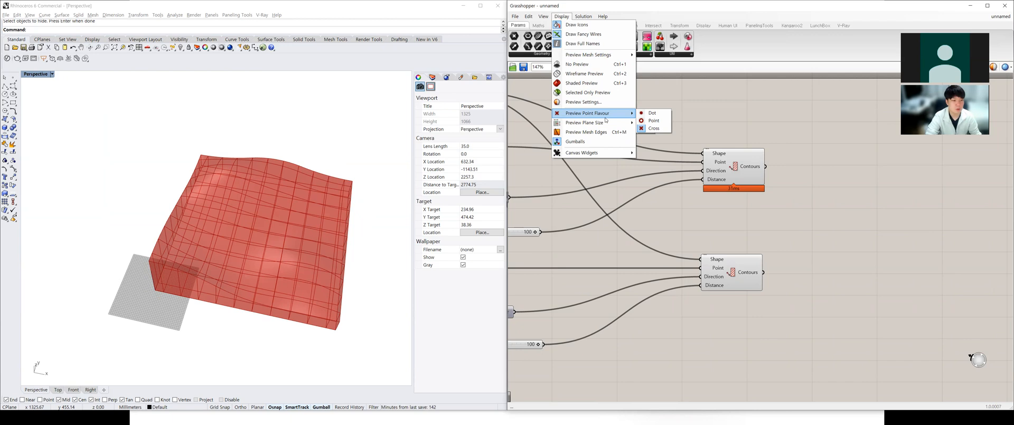
click(759, 176)
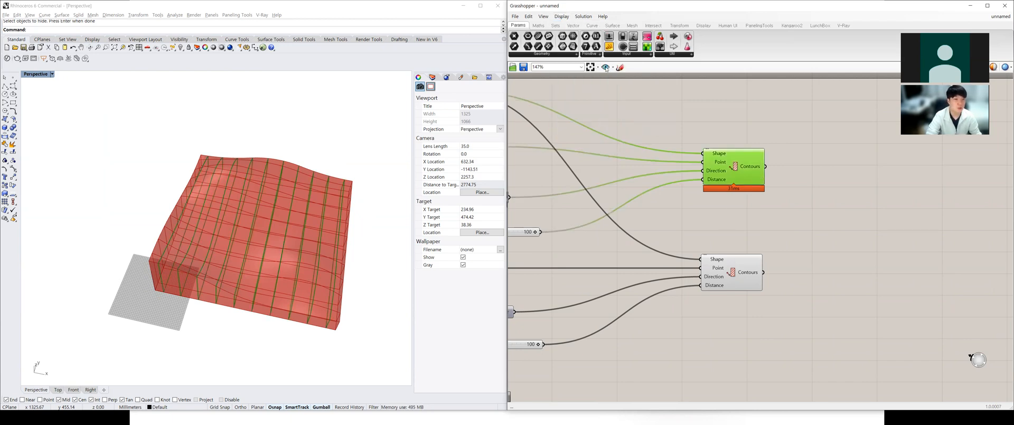
click(561, 16)
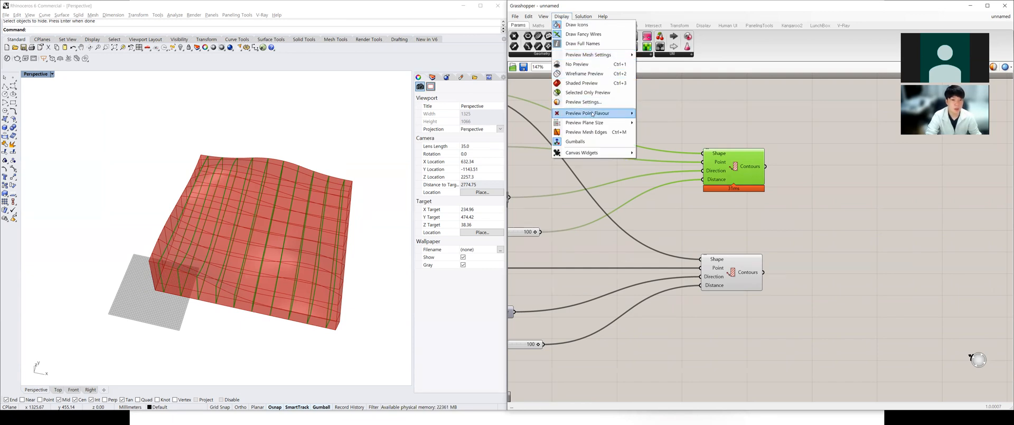
mouse_move(593, 113)
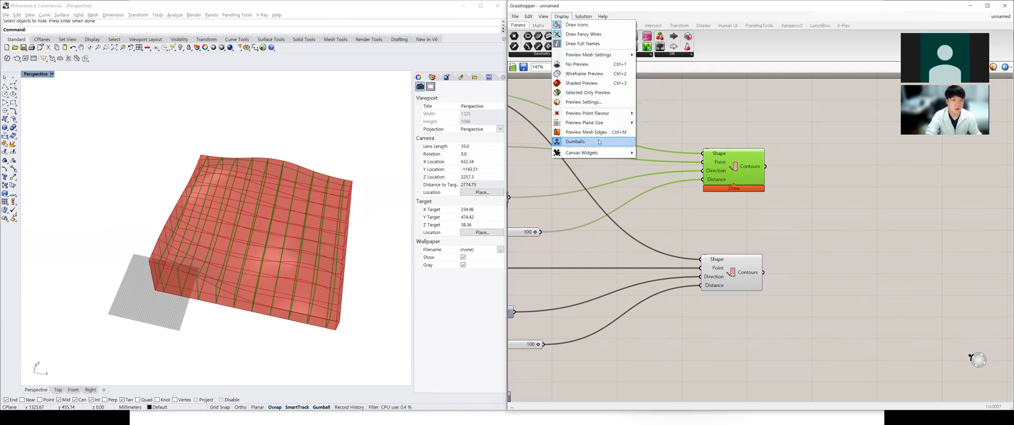
mouse_move(598, 55)
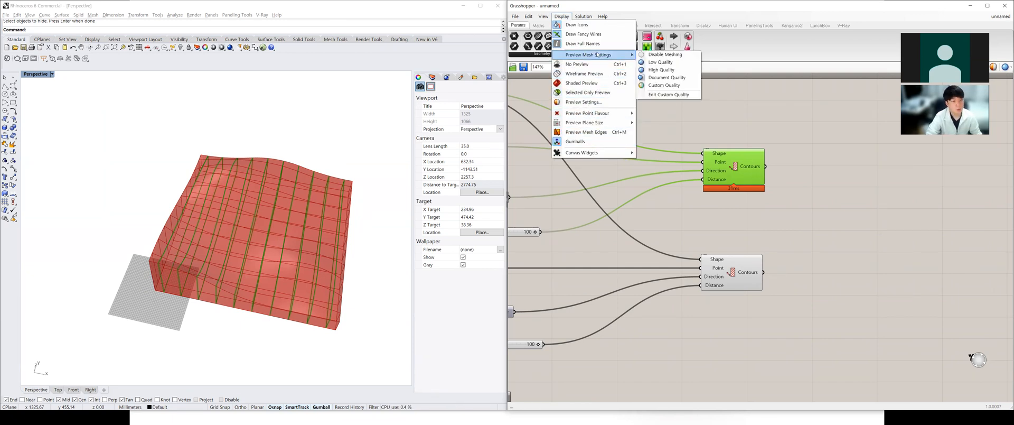
mouse_move(614, 151)
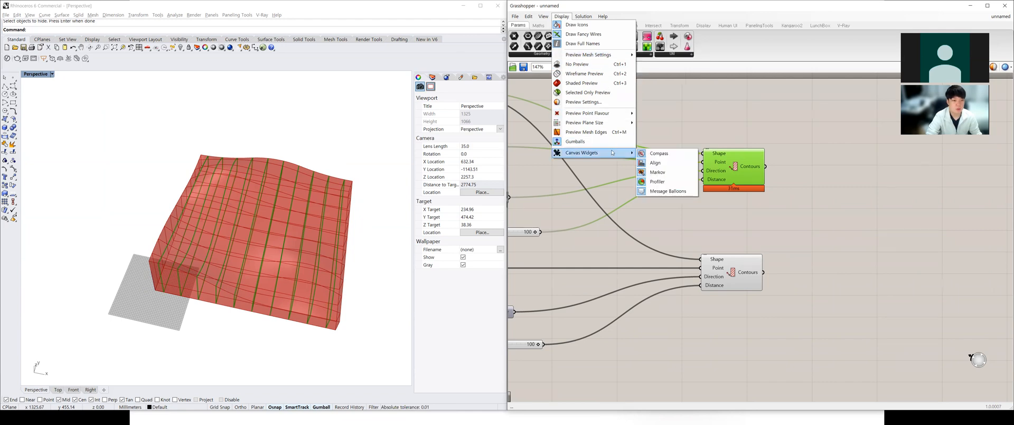
click(660, 182)
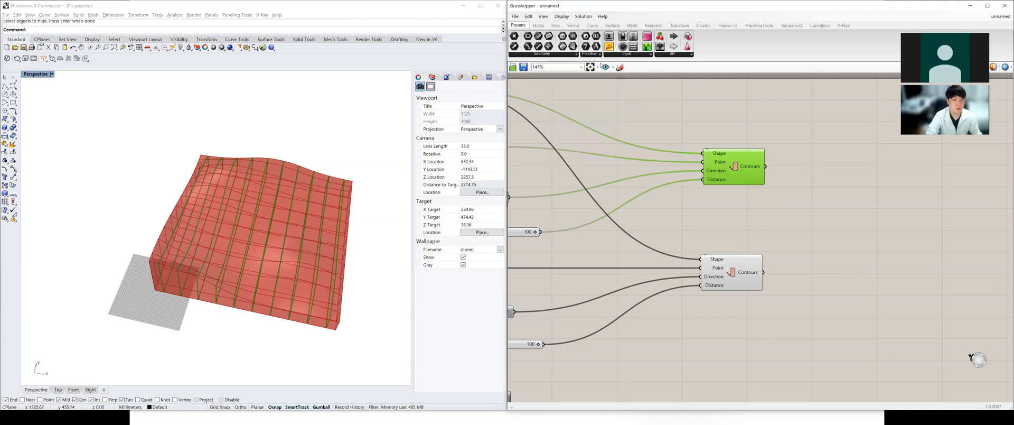
click(561, 17)
mouse_move(607, 153)
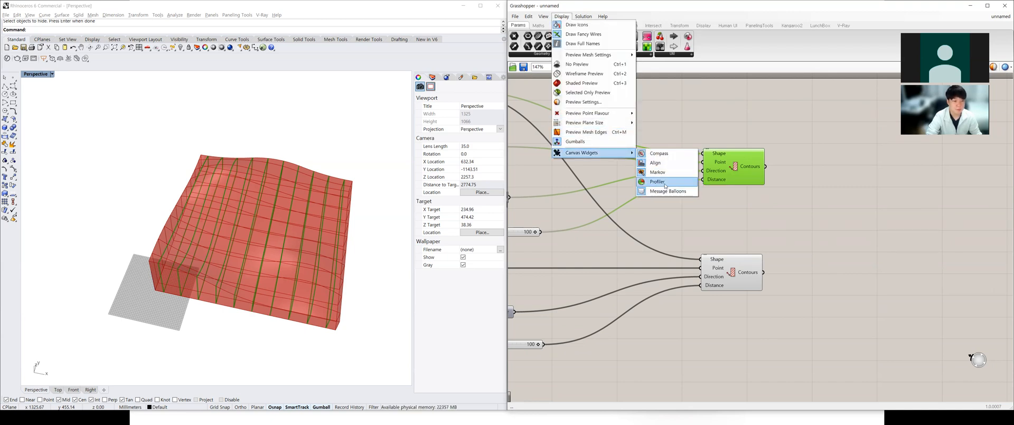
click(660, 183)
Move the two Contour components closer together on the canvas.
click(741, 200)
drag(738, 278, 739, 277)
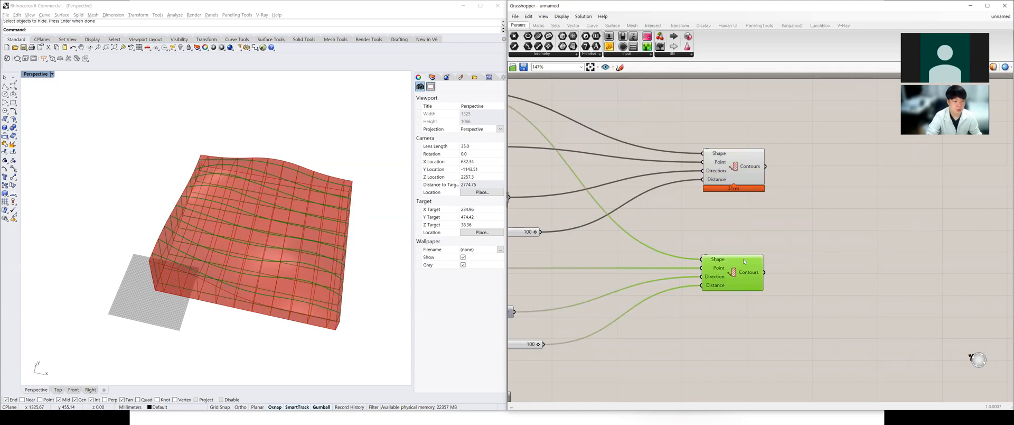
drag(732, 189, 737, 208)
drag(733, 272, 739, 258)
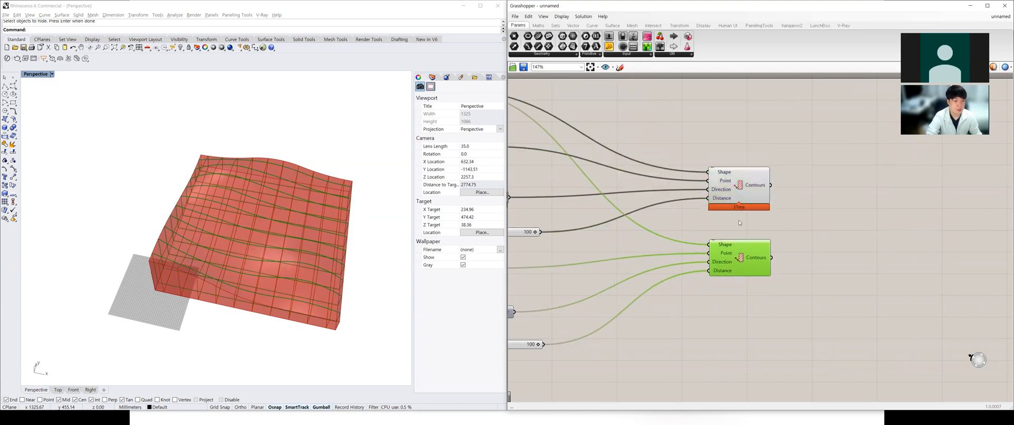
drag(739, 206, 740, 209)
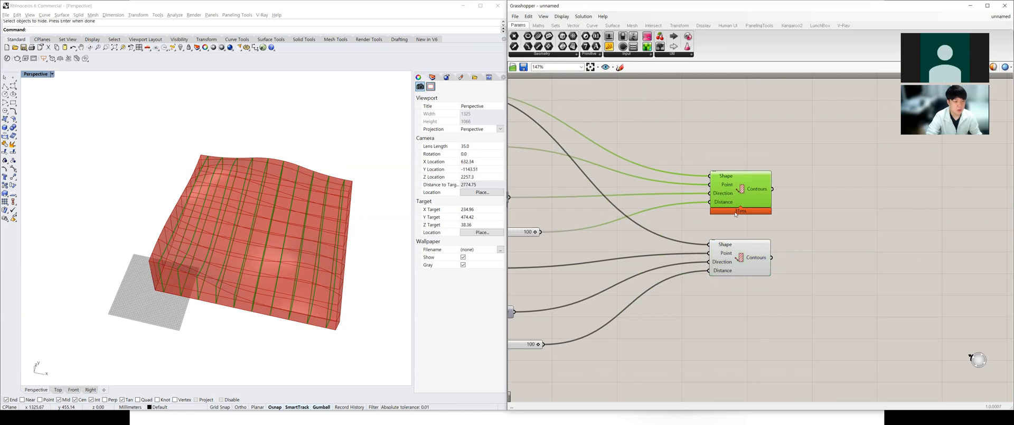
Select both Contour components and examine their combined section grid on the terrain from several angles.
scroll(726, 222, down, 3)
click(663, 233)
right_drag(341, 260, 277, 235)
scroll(756, 226, down, 3)
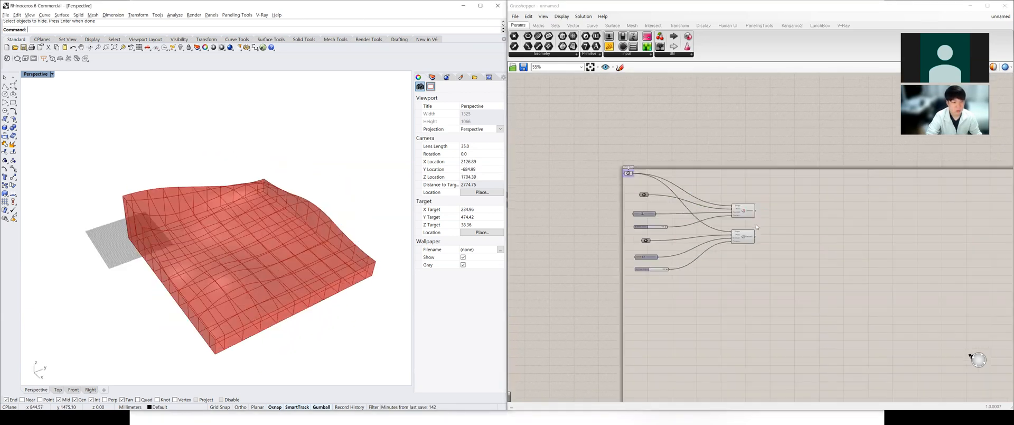
scroll(775, 230, up, 4)
drag(764, 166, 711, 244)
right_drag(238, 331, 259, 320)
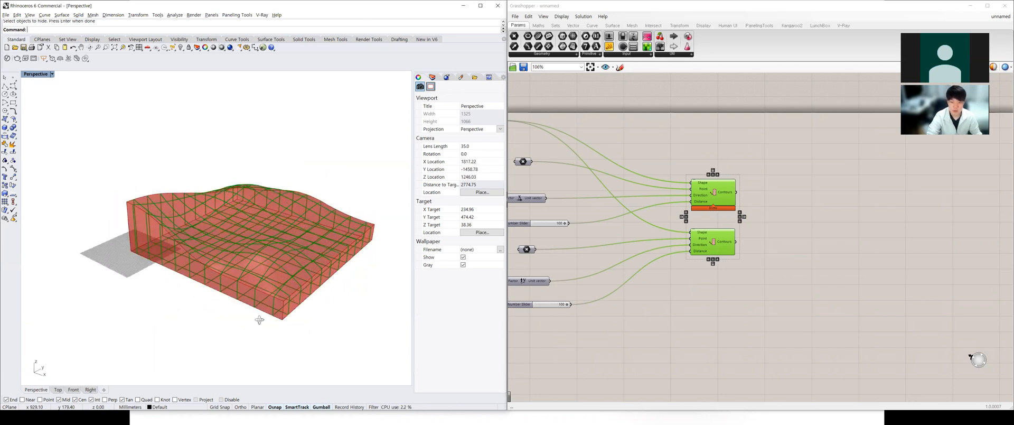
mouse_move(285, 290)
right_down()
mouse_move(309, 303)
mouse_move(300, 294)
right_up()
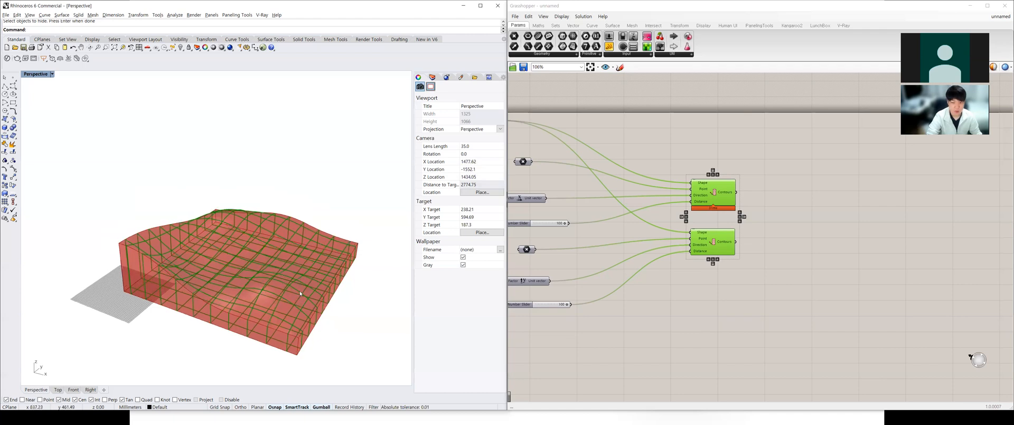
Space the two Contour components slightly apart and add an Extrude component beside the first one.
click(747, 200)
click(722, 204)
drag(722, 203, 722, 192)
drag(729, 245, 731, 248)
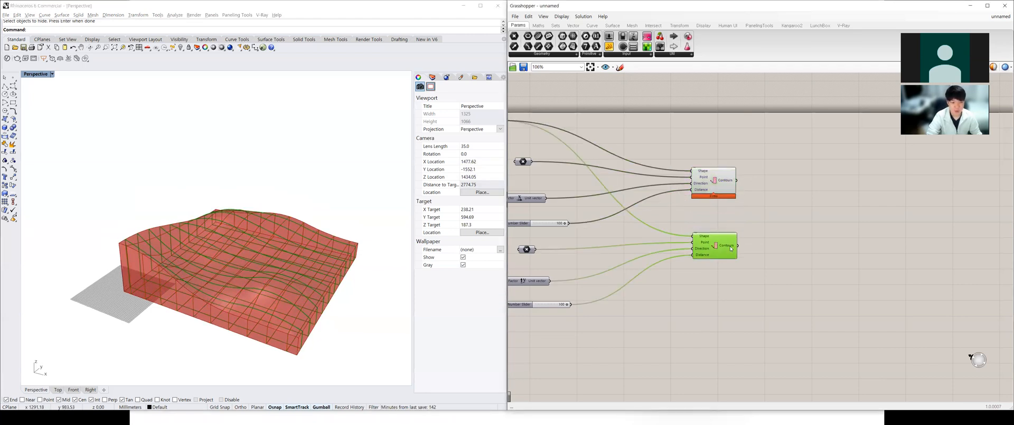
click(758, 216)
double_click(774, 205)
text(ex)
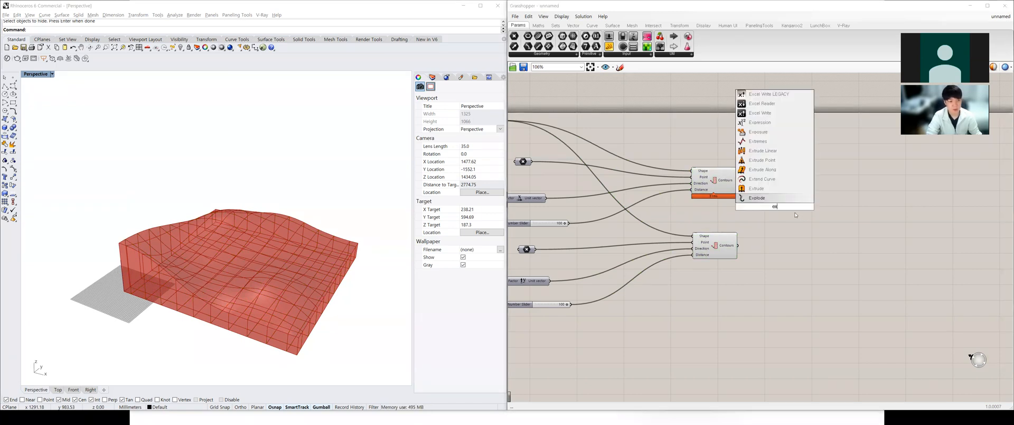
click(768, 190)
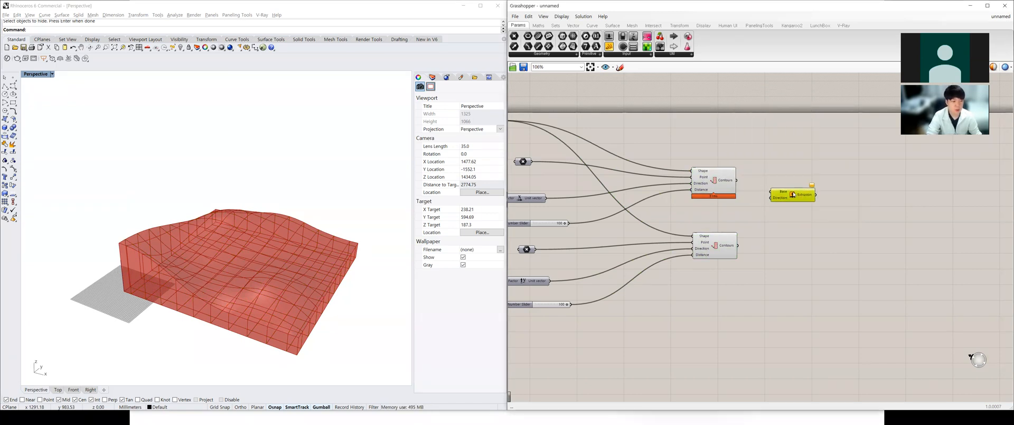
Add a Unit X vector and an Amplitude component below Extrude and connect the unit vector to Amplitude's Vector input.
double_click(773, 228)
text(x)
click(770, 217)
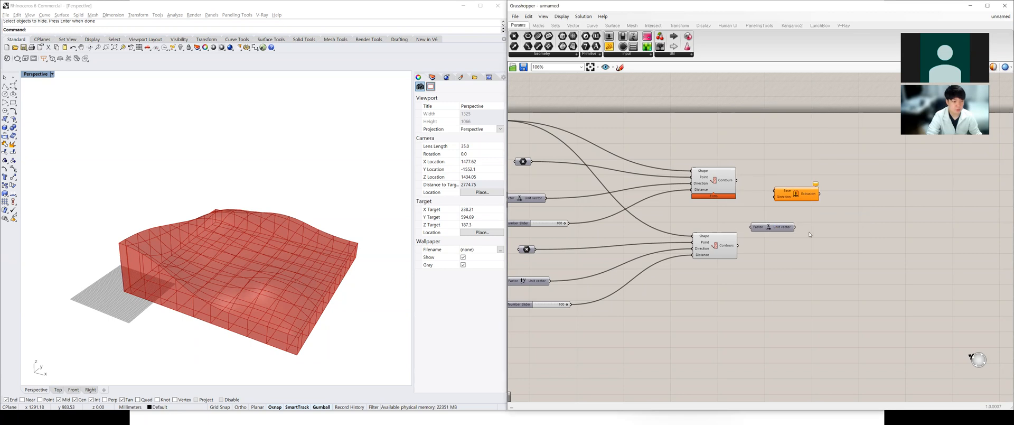
double_click(809, 234)
text(am)
click(804, 224)
mouse_move(803, 232)
mouse_down()
mouse_move(710, 211)
mouse_move(795, 228)
mouse_up()
drag(815, 232, 800, 221)
Feed Amplitude with a 0<10<100 number slider and extrude the first Contour component's curves along the resulting vector.
double_click(783, 238)
text(0)
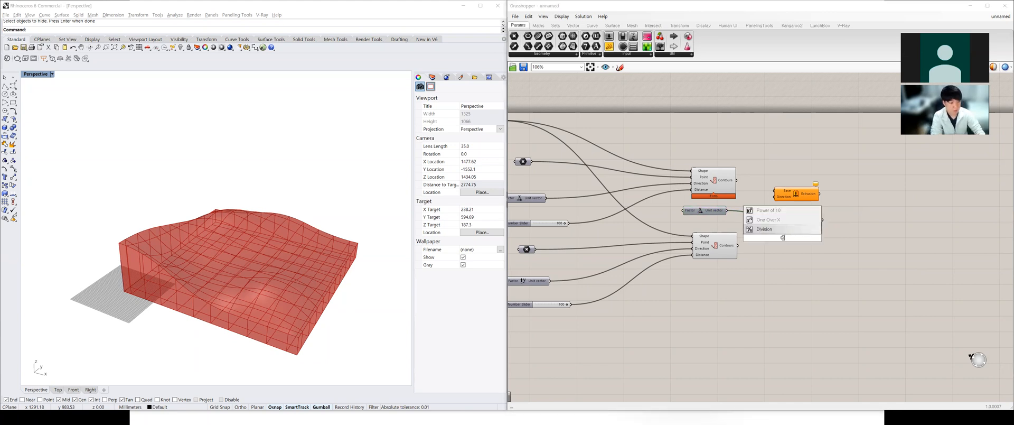
text(<10<100)
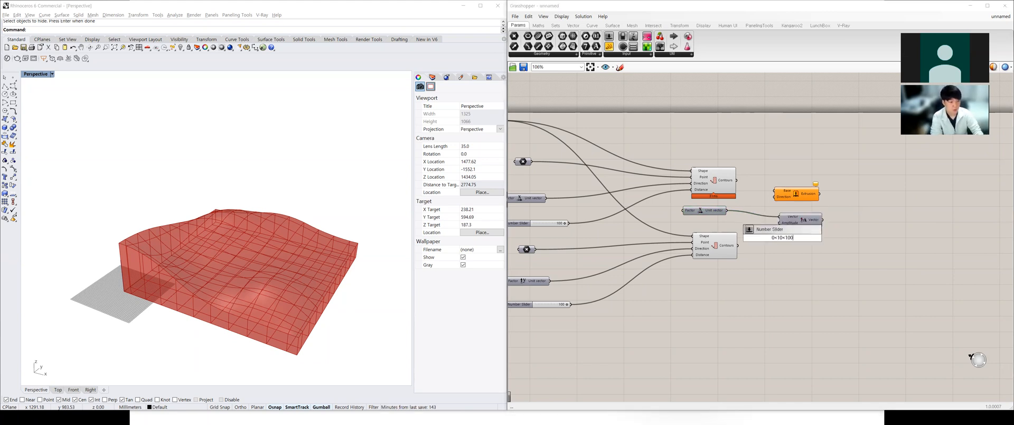
key(Return)
mouse_move(807, 239)
mouse_down()
mouse_move(730, 228)
mouse_move(798, 223)
mouse_move(775, 190)
mouse_move(807, 200)
mouse_up()
Examine the extruded section strips up close and inspect the first Contour component's output data tree.
scroll(169, 290, up, 8)
right_drag(179, 284, 214, 271)
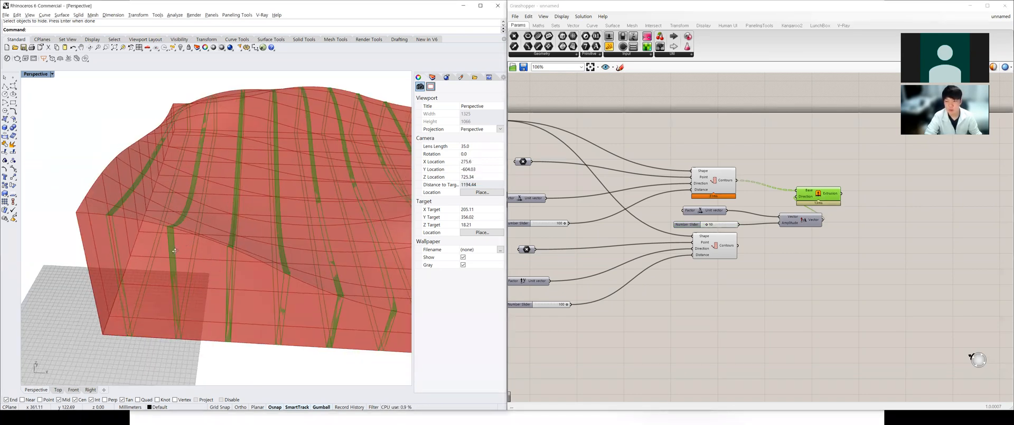
right_drag(174, 250, 193, 249)
click(721, 181)
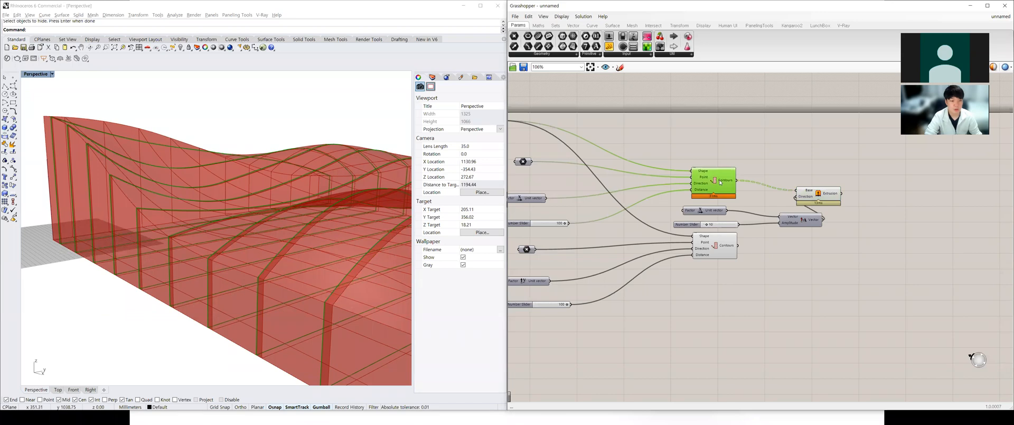
mouse_move(720, 181)
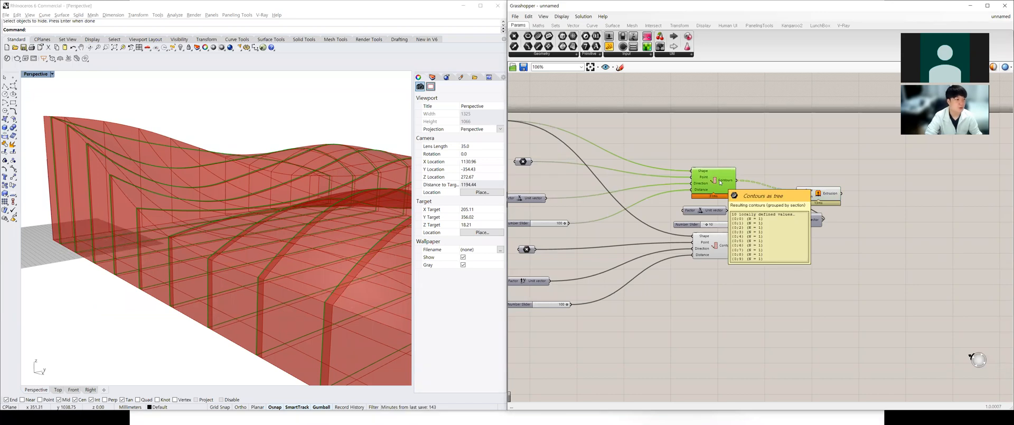
click(119, 31)
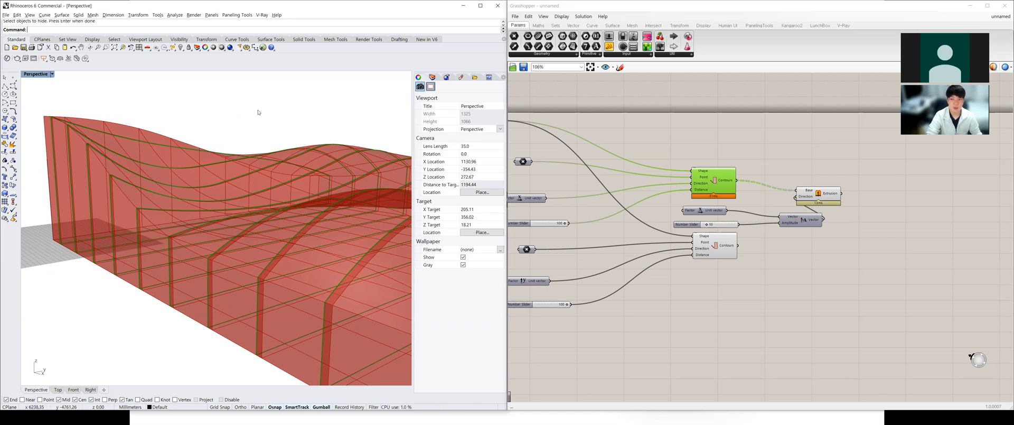
click(771, 153)
Rearrange the Extrude and Amplitude components with more space between them and review the extruded strips across the whole terrain.
drag(829, 200, 846, 187)
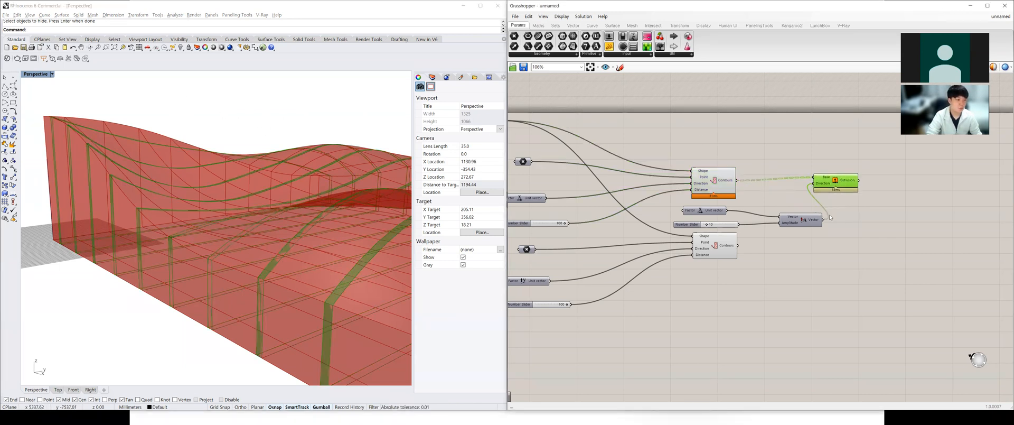
drag(805, 218, 796, 215)
drag(827, 179, 833, 185)
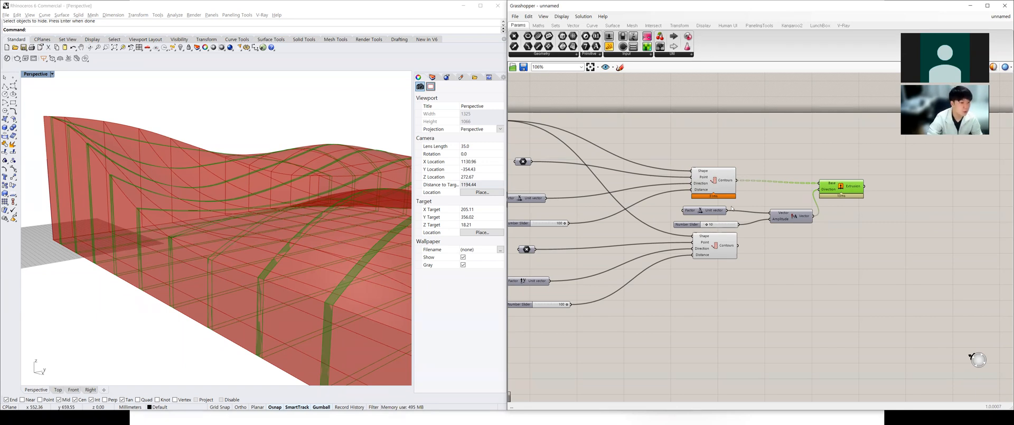
right_drag(216, 230, 251, 259)
scroll(325, 248, down, 7)
scroll(337, 250, down, 1)
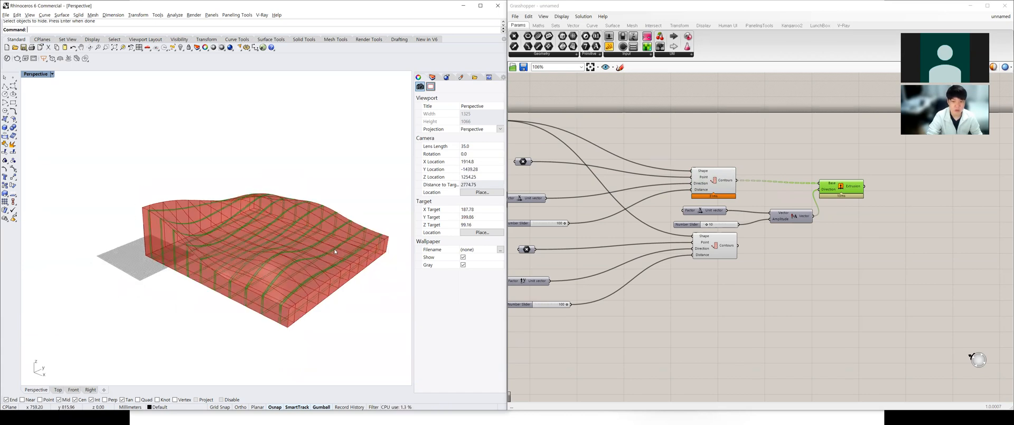
scroll(337, 252, up, 2)
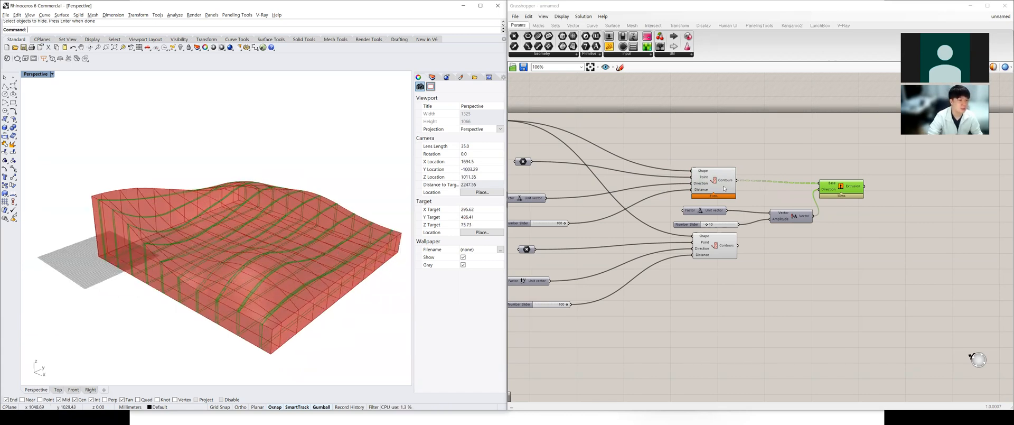
Add a Patch component above the wire between the first Contour component and Extrude.
click(762, 153)
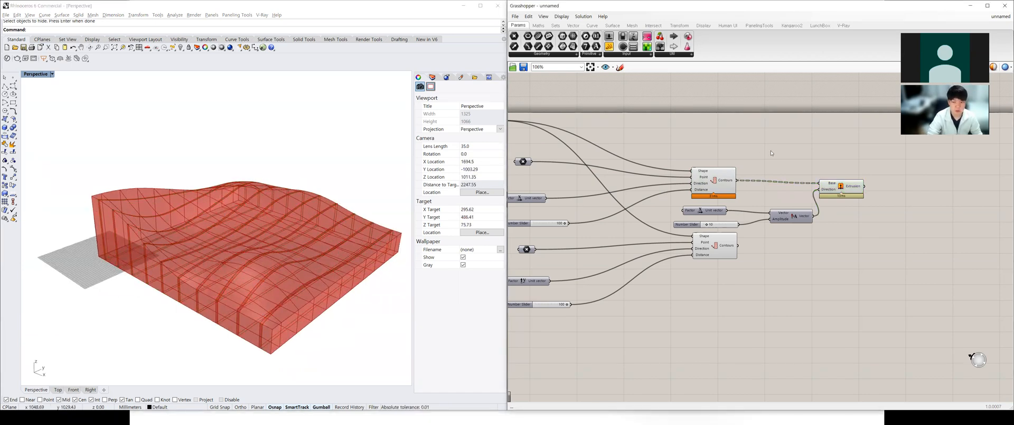
double_click(771, 152)
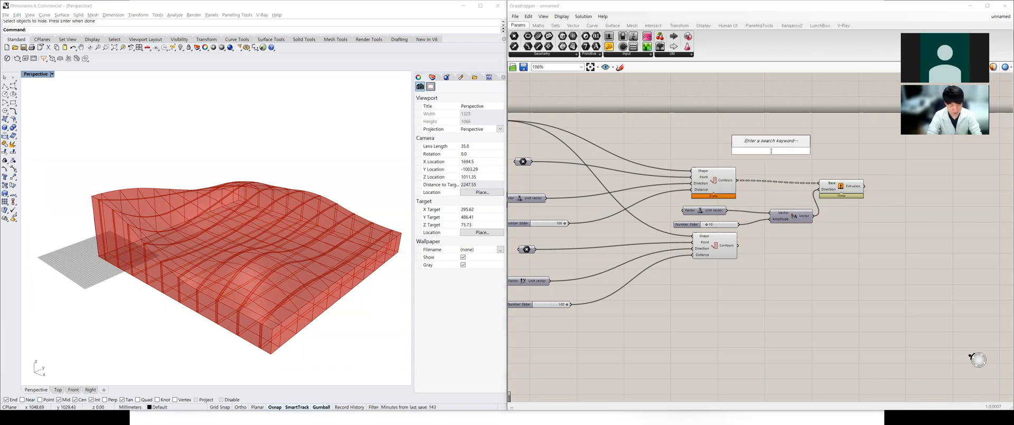
text(patch)
key(Return)
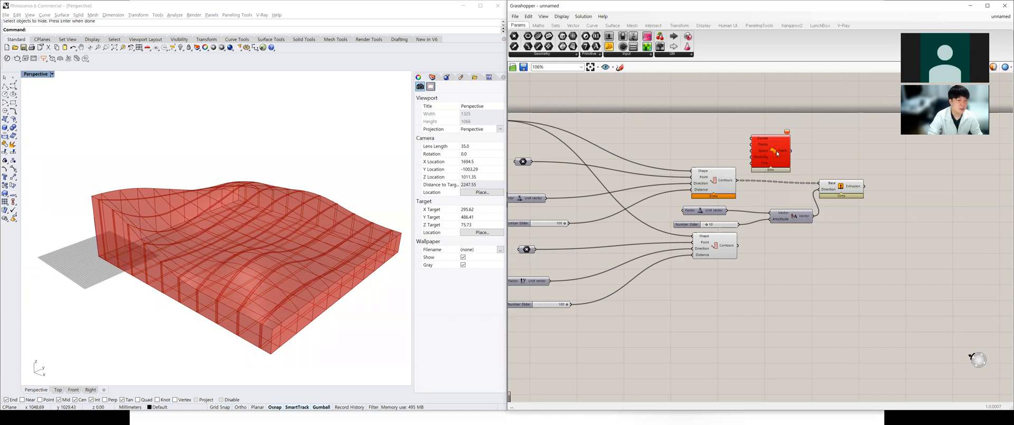
drag(777, 153, 780, 152)
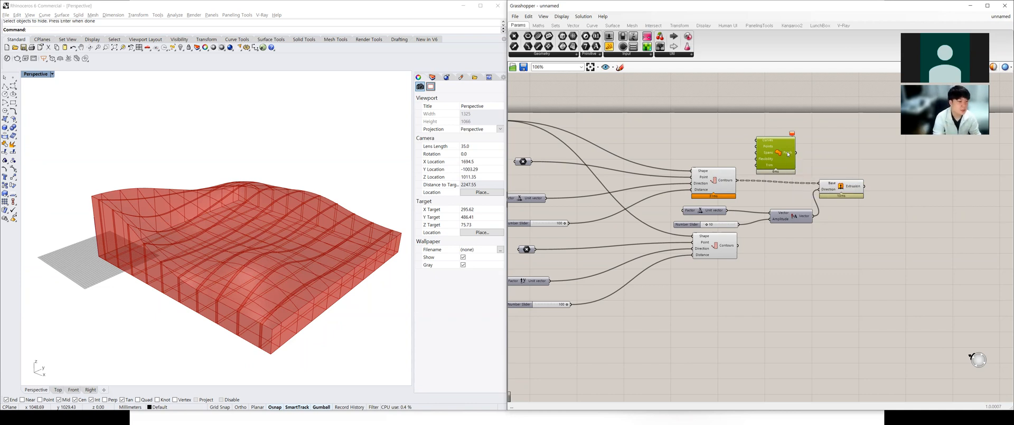
Shift the Patch component clear of the wires and connect the first Contour component's output to its Curves input.
click(799, 154)
scroll(784, 172, up, 3)
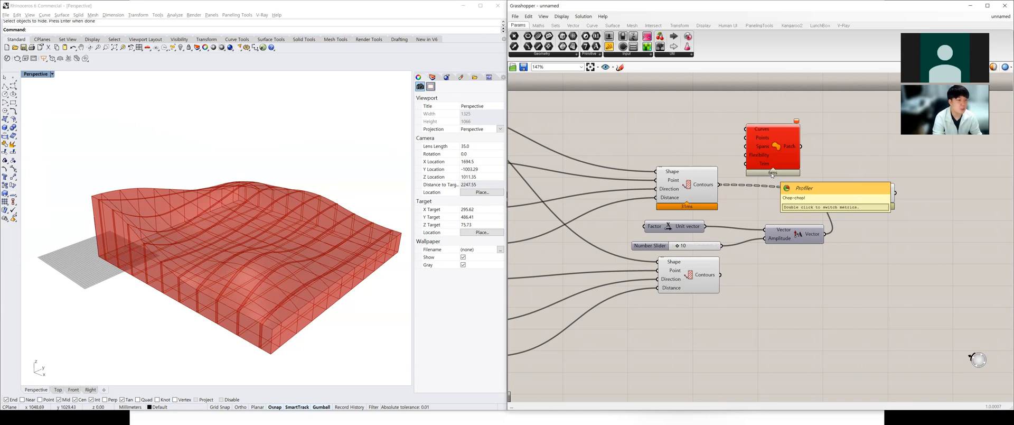
drag(772, 174, 786, 168)
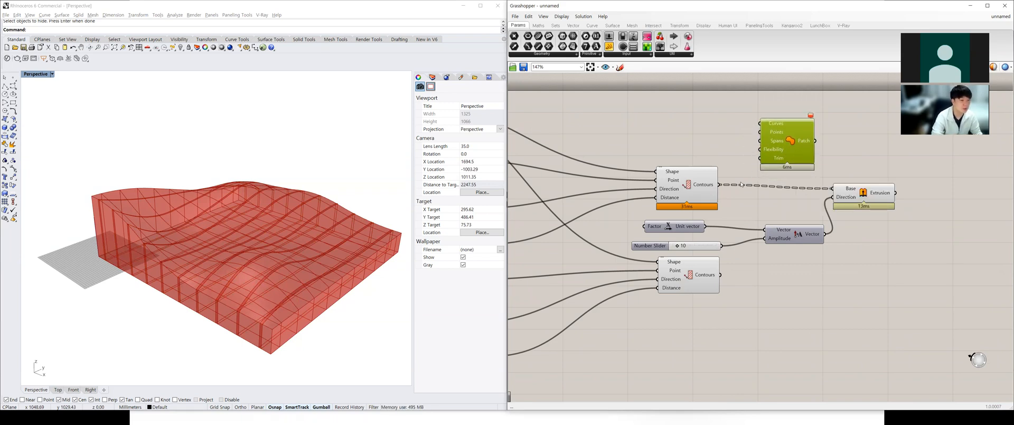
drag(720, 184, 756, 128)
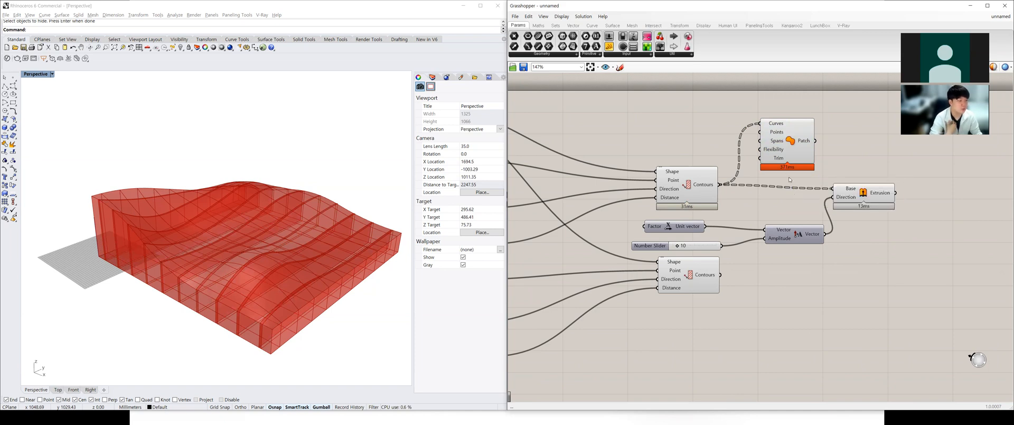
Connect the Patch component's output to the Extrude component's Base input and inspect the resulting section pieces.
right_drag(312, 265, 379, 247)
right_drag(745, 186, 676, 199)
drag(746, 153, 838, 203)
scroll(693, 251, down, 2)
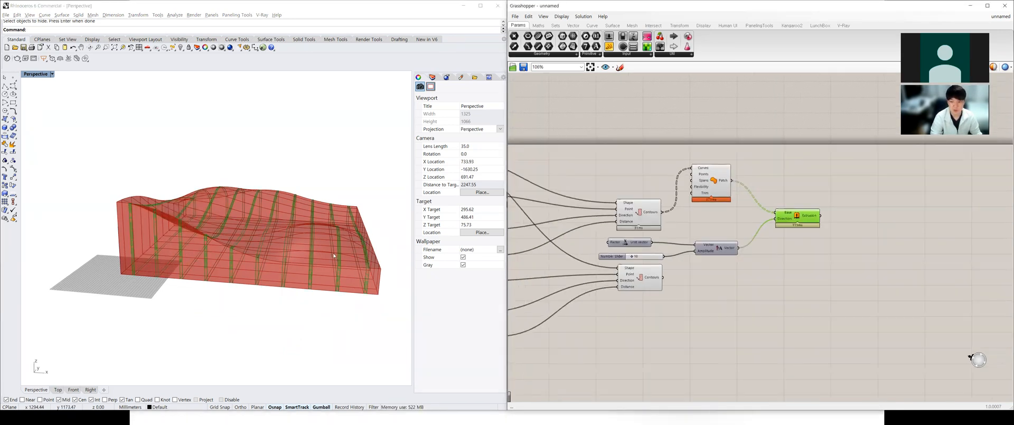
scroll(332, 252, up, 5)
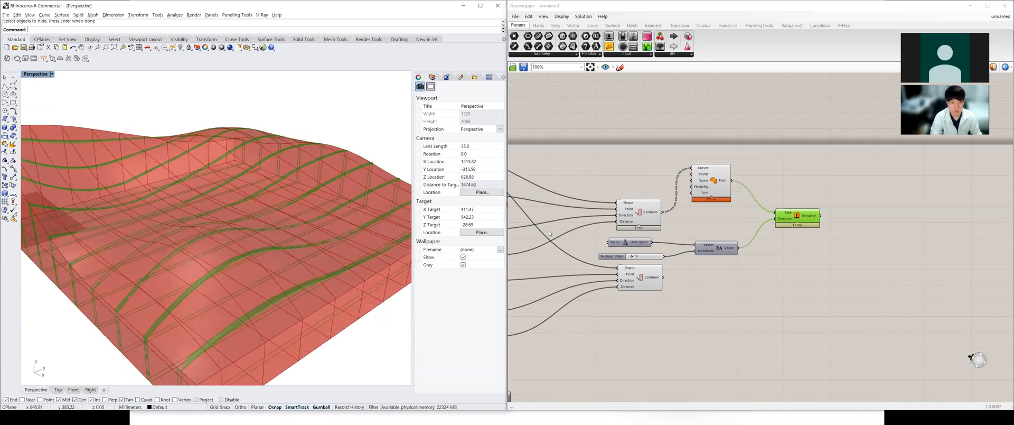
click(696, 190)
right_drag(281, 308, 294, 291)
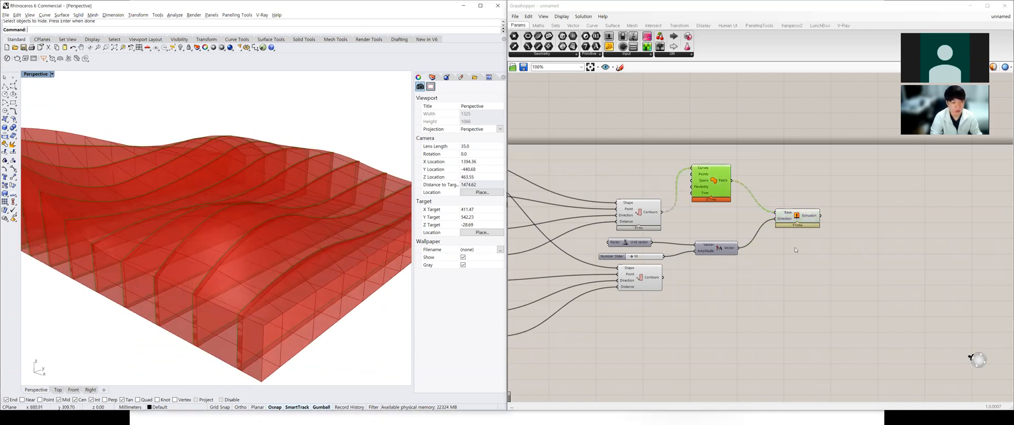
click(808, 216)
Turn off the previews of both Contour components and the source terrain, and review the extruded section pieces on their own.
scroll(705, 314, down, 3)
drag(665, 307, 670, 246)
middle_click(663, 252)
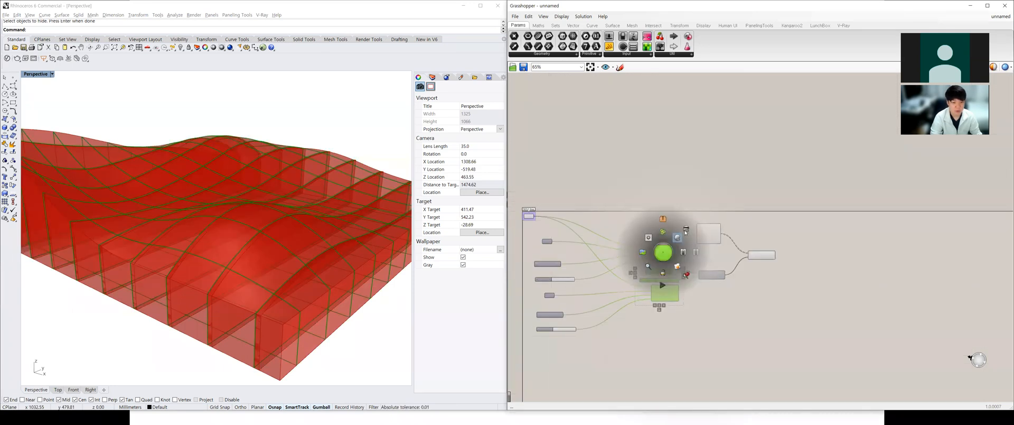
click(686, 231)
click(529, 216)
middle_click(529, 216)
click(552, 193)
drag(788, 271, 766, 254)
scroll(243, 290, up, 4)
right_drag(244, 307, 327, 279)
scroll(304, 286, down, 5)
scroll(731, 244, up, 3)
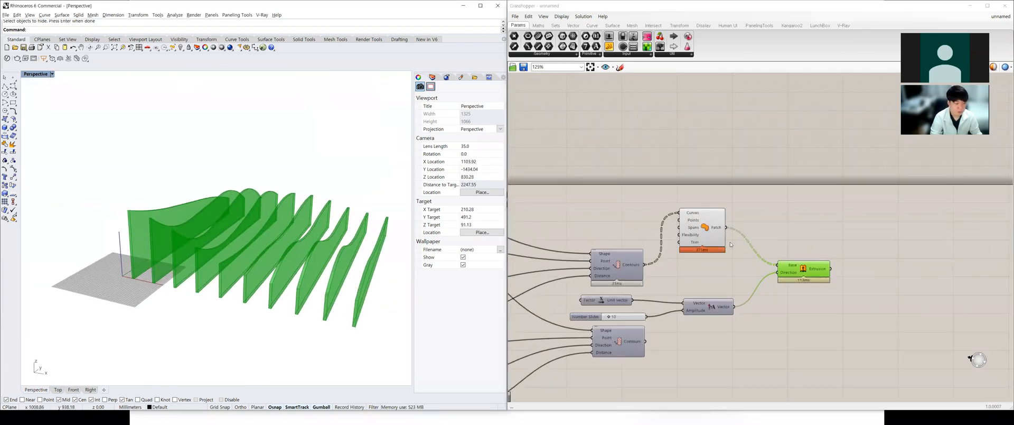
Move the Patch component closer to Extrude, nudge Extrude slightly, and highlight each one's geometry.
drag(711, 235, 737, 242)
drag(819, 273, 822, 270)
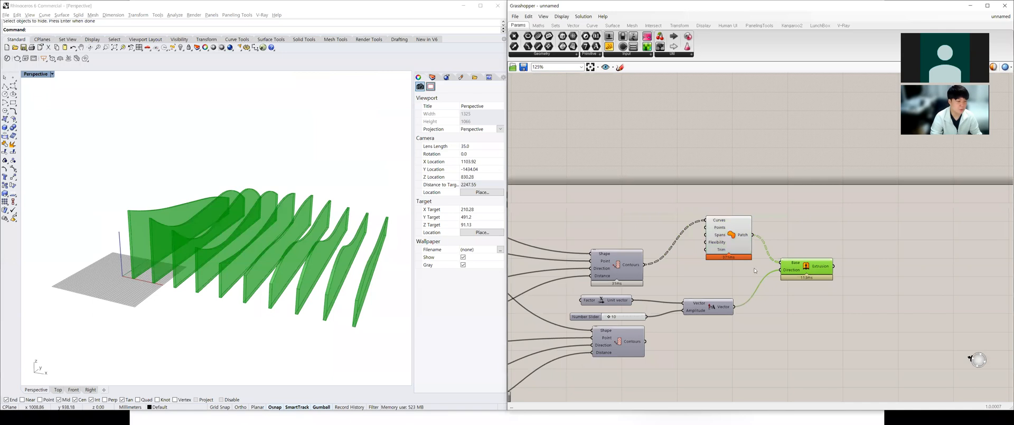
click(734, 243)
click(814, 267)
click(796, 308)
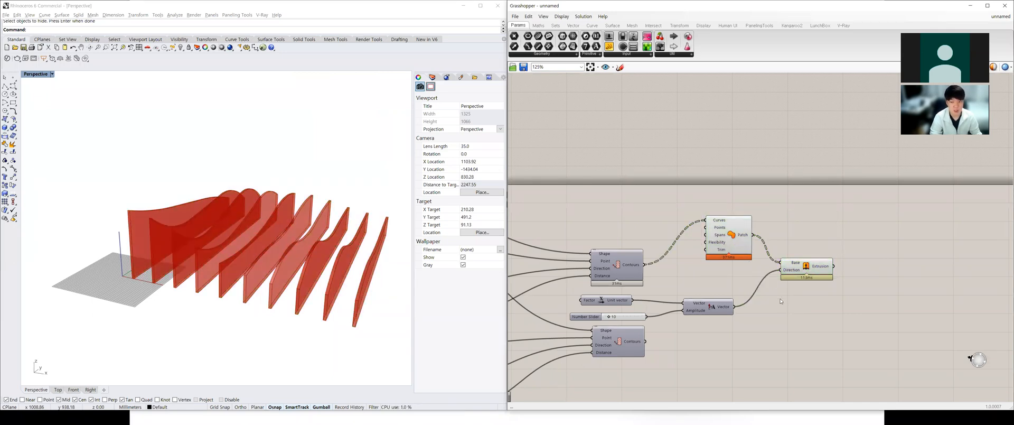
click(739, 238)
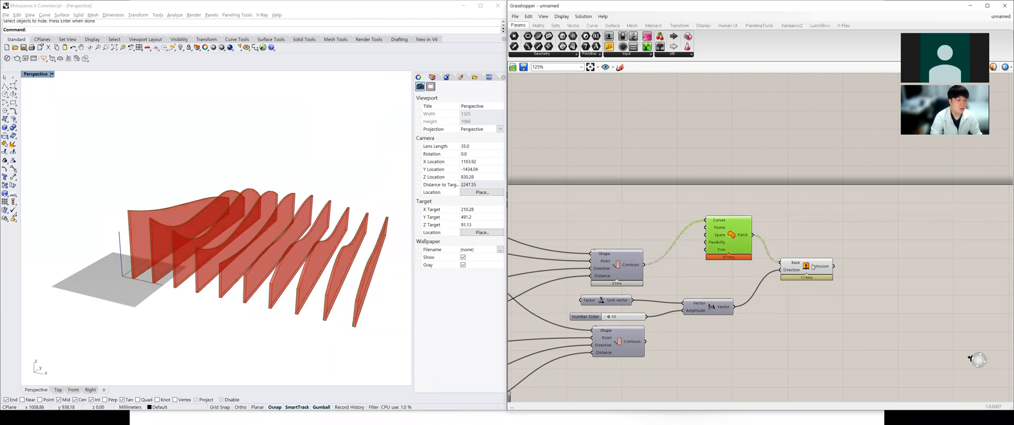
shift+click(799, 265)
click(810, 301)
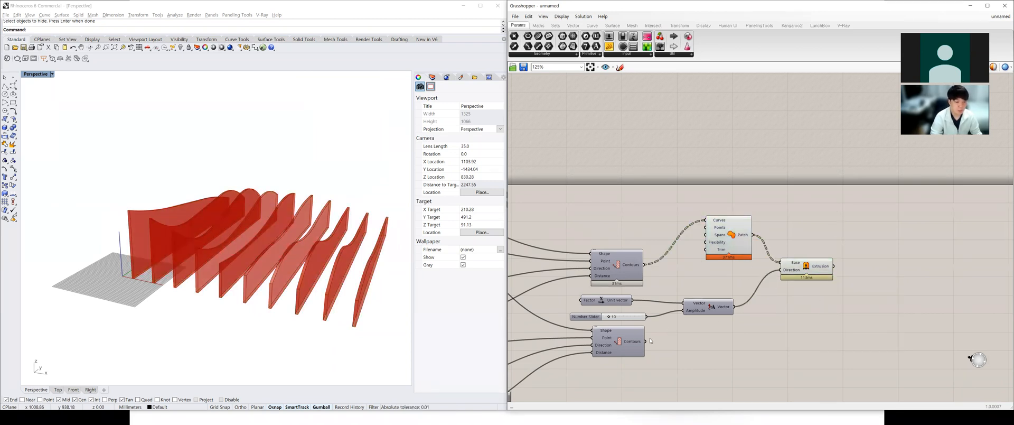
Duplicate the Patch and Extrude pair below the originals and connect the second Contour component's output to the copied Patch's Curves input.
click(739, 238)
shift+click(806, 274)
drag(806, 270, 809, 386)
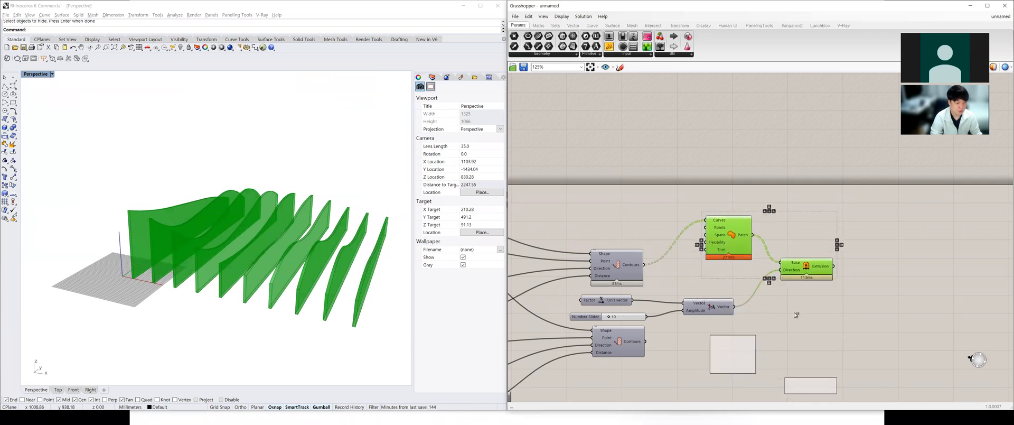
scroll(767, 375, down, 2)
scroll(740, 388, up, 2)
scroll(704, 361, down, 1)
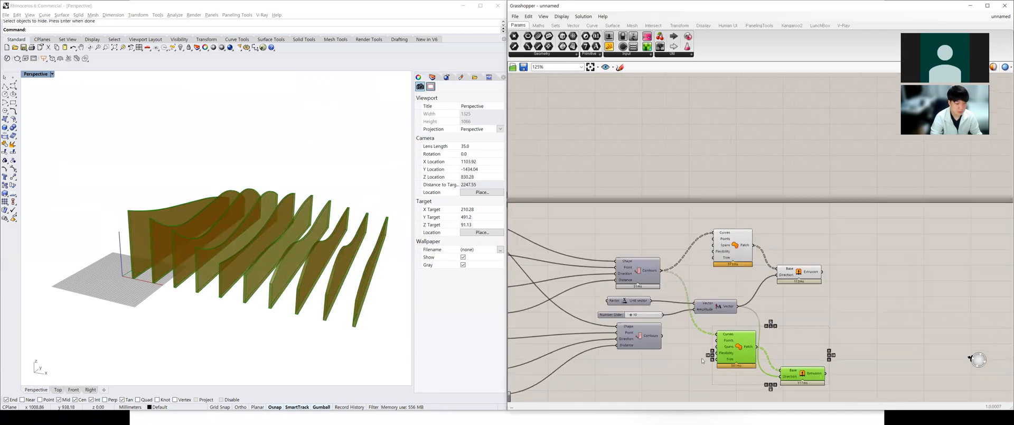
scroll(702, 360, up, 1)
drag(646, 328, 724, 328)
Duplicate the Amplitude component below the second Contour component so the copy feeds the second Extrude's Direction input.
click(708, 292)
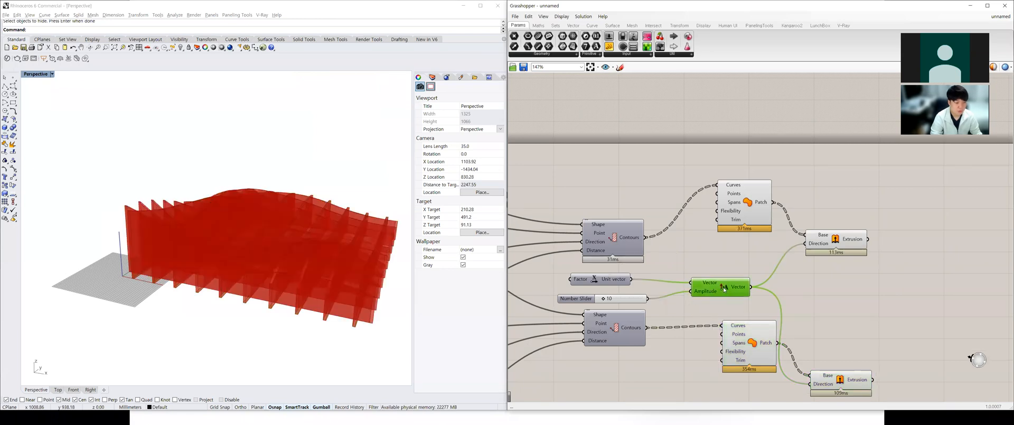
alt+drag(724, 289, 816, 362)
scroll(690, 374, down, 2)
scroll(697, 367, up, 3)
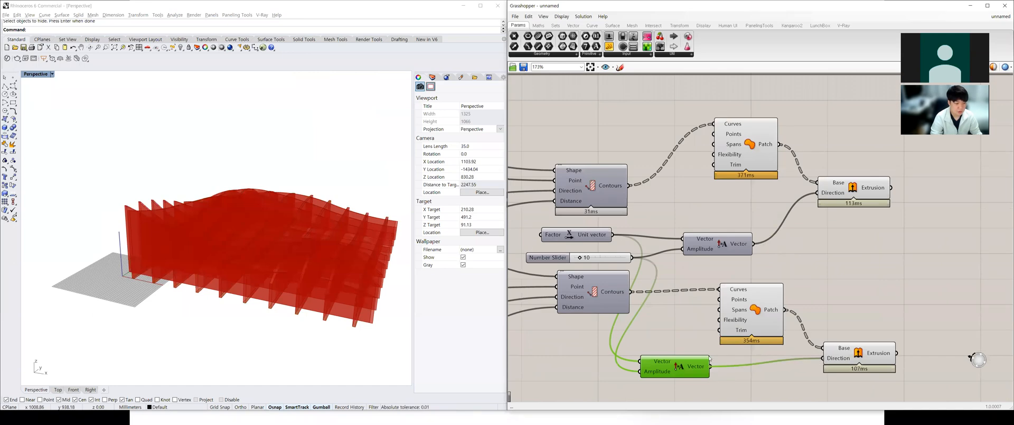
Add a Unit Y component and connect it to the copied Amplitude component's Vector input.
double_click(585, 371)
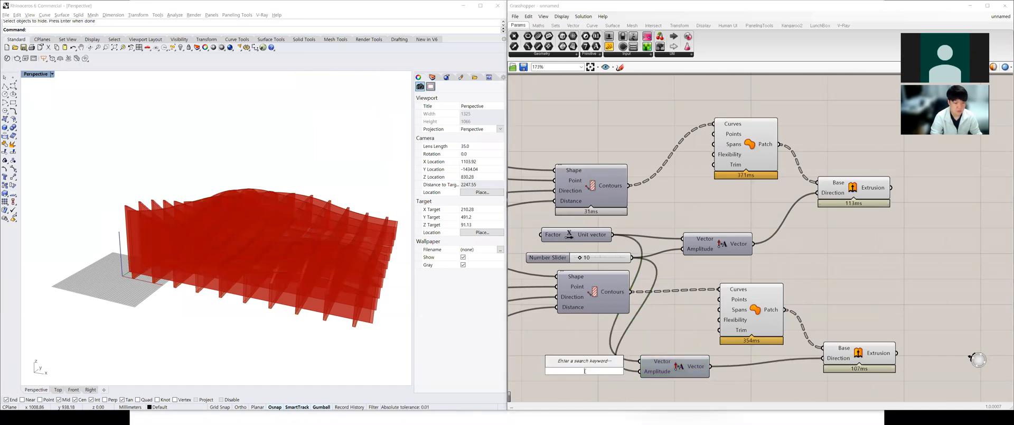
text(y)
click(586, 363)
drag(622, 370, 640, 361)
click(581, 371)
scroll(619, 305, down, 2)
scroll(719, 327, up, 2)
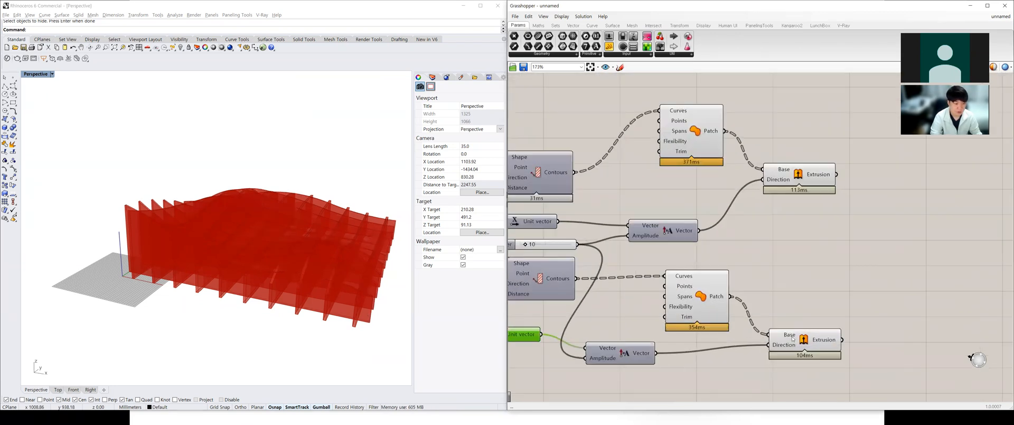
Examine the intersecting waffle pieces, highlighting each Extrude component's geometry separately and then both together.
click(805, 339)
click(799, 174)
click(821, 342)
click(806, 180)
right_drag(296, 245, 236, 323)
scroll(237, 324, down, 2)
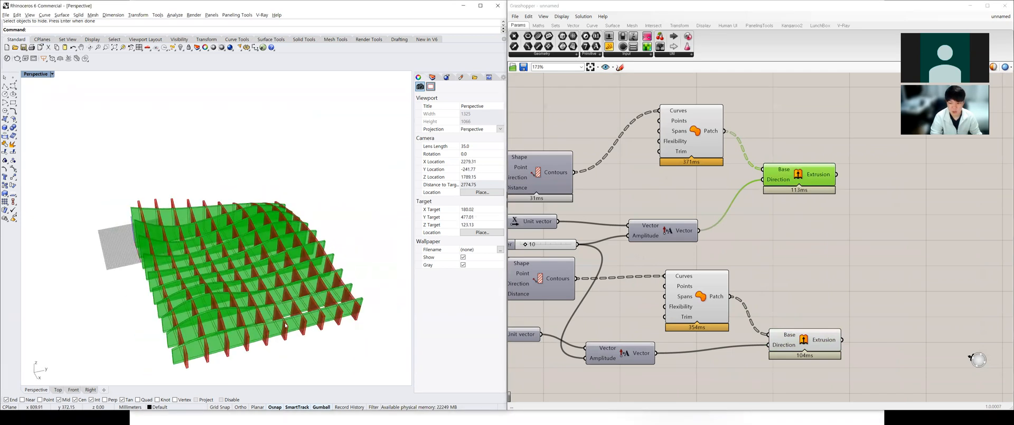
scroll(236, 323, up, 2)
click(822, 337)
shift+click(815, 181)
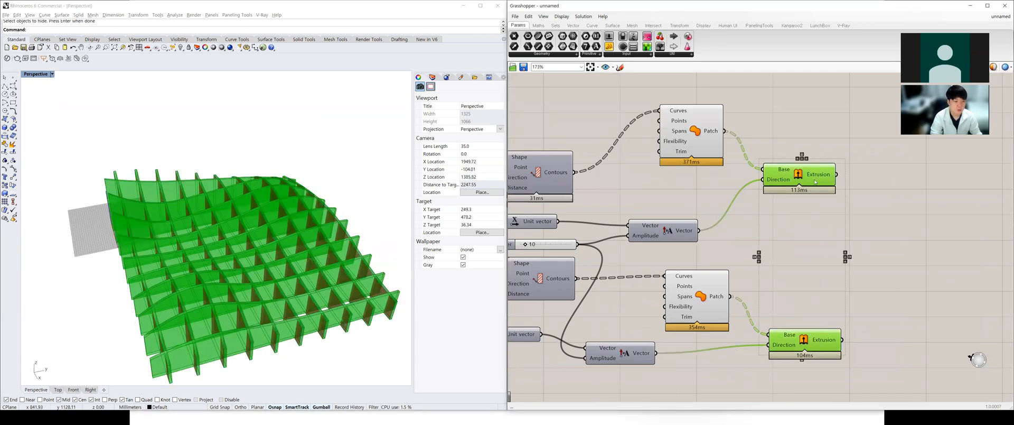
drag(688, 185, 789, 126)
drag(794, 294, 708, 347)
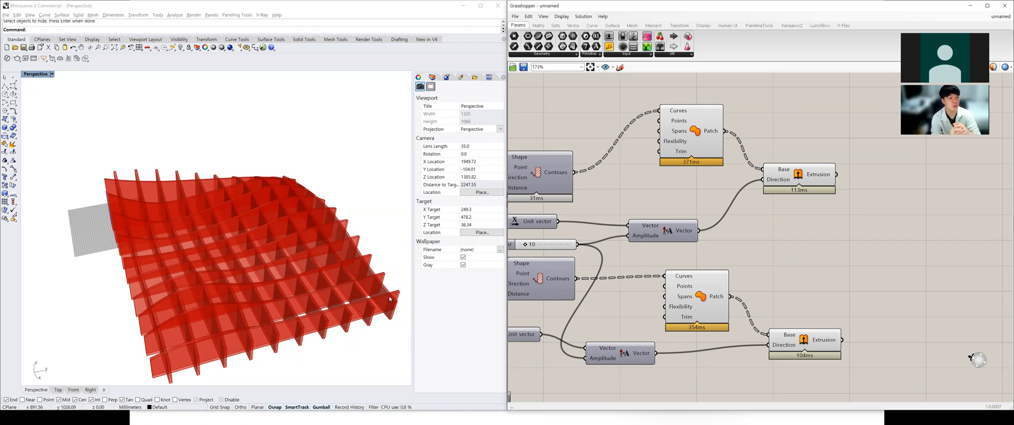
scroll(800, 227, down, 3)
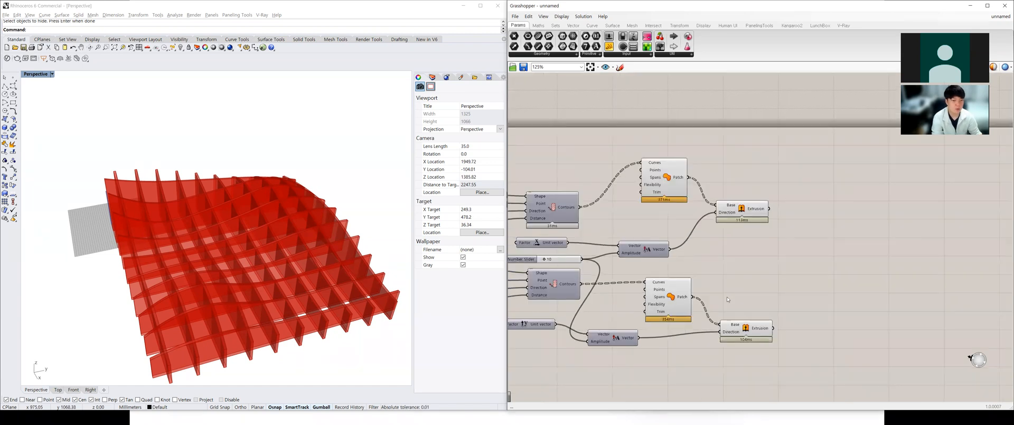
scroll(800, 227, up, 3)
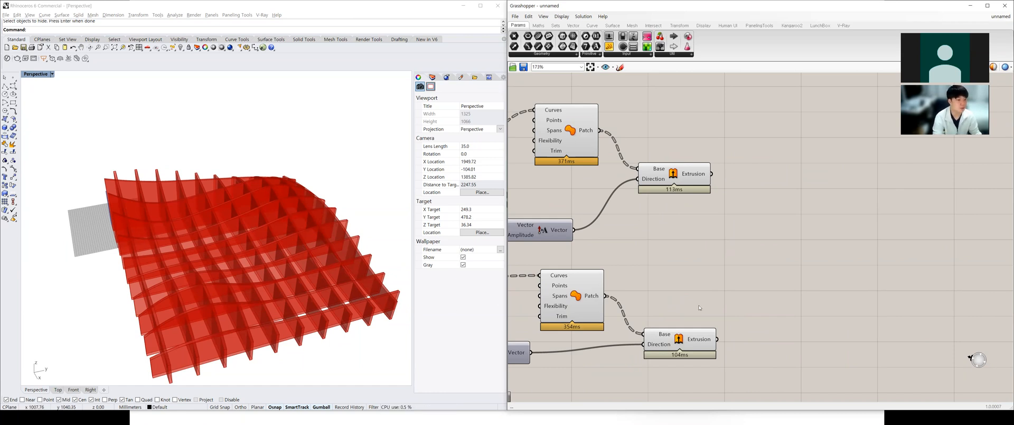
scroll(602, 317, down, 4)
scroll(549, 310, up, 3)
click(676, 295)
click(682, 274)
click(674, 298)
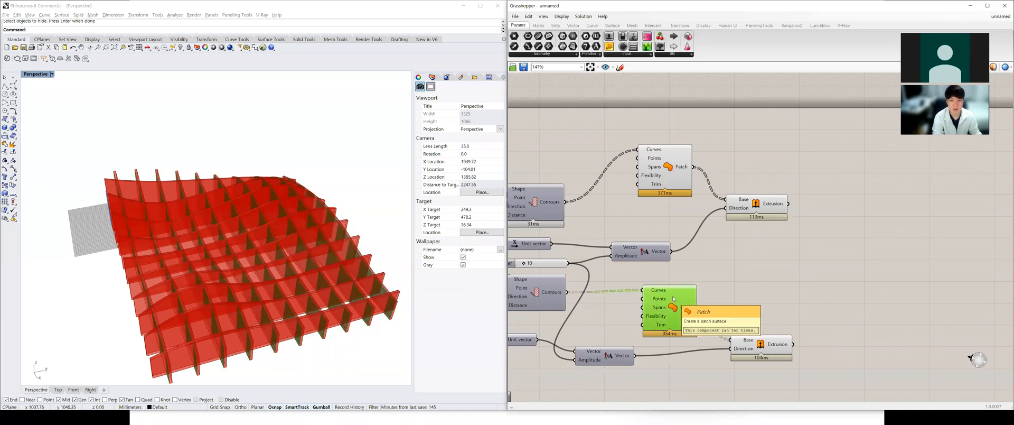
double_click(736, 283)
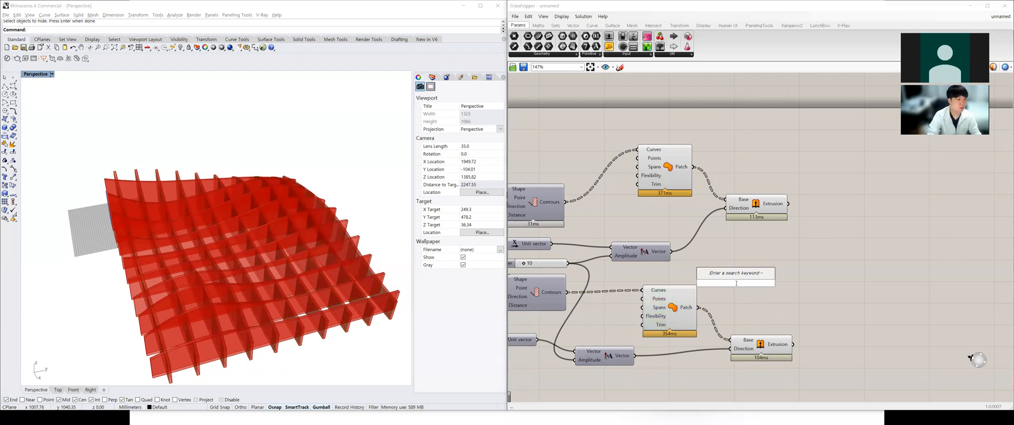
click(811, 274)
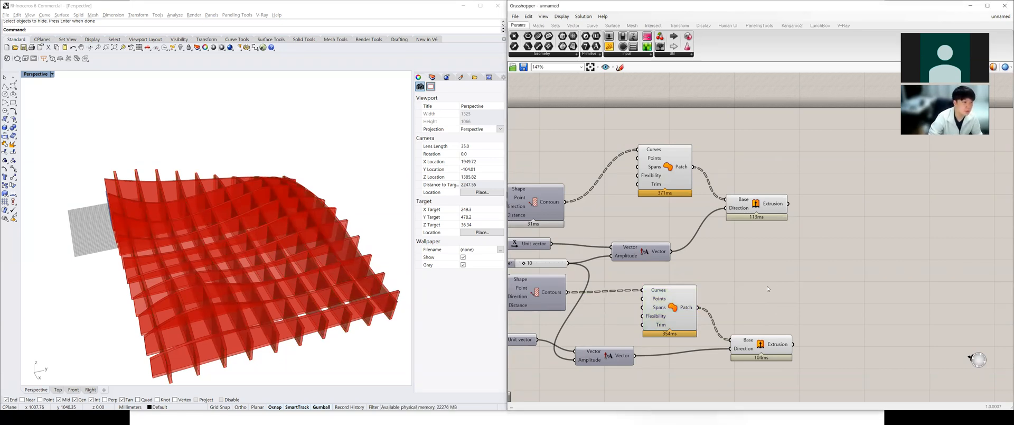
scroll(768, 289, down, 2)
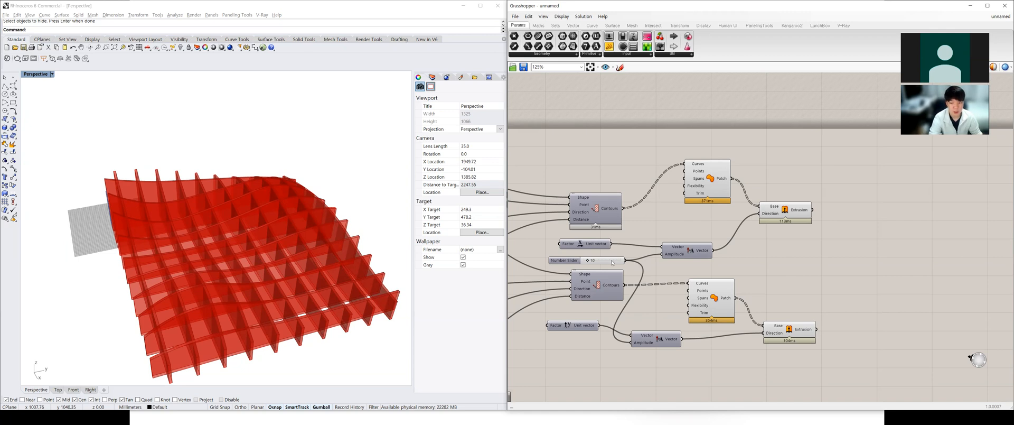
Examine the waffle structure from another side with the first Extrude component's pieces highlighted.
click(379, 258)
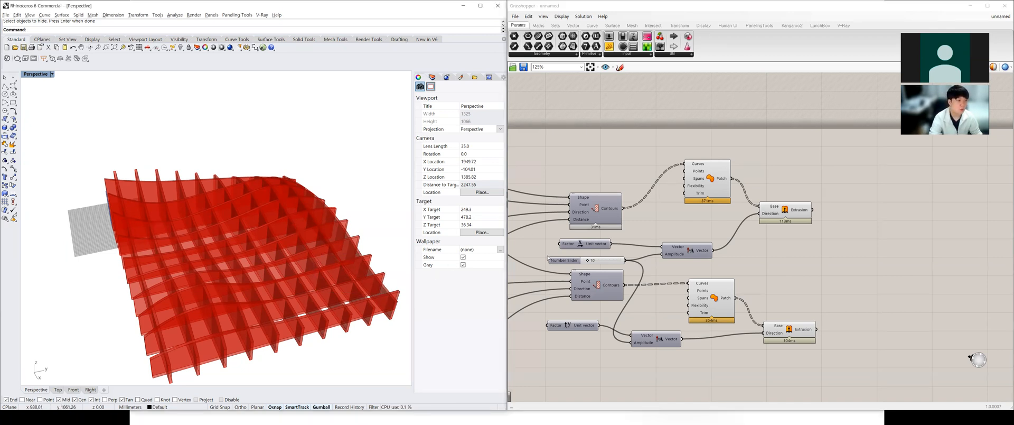
mouse_move(296, 274)
right_down()
mouse_move(321, 280)
mouse_move(308, 271)
right_up()
scroll(304, 246, down, 6)
right_drag(306, 258, 304, 257)
mouse_move(747, 192)
mouse_down()
mouse_move(822, 232)
mouse_move(746, 193)
mouse_up()
click(707, 180)
click(785, 210)
right_drag(816, 281, 788, 282)
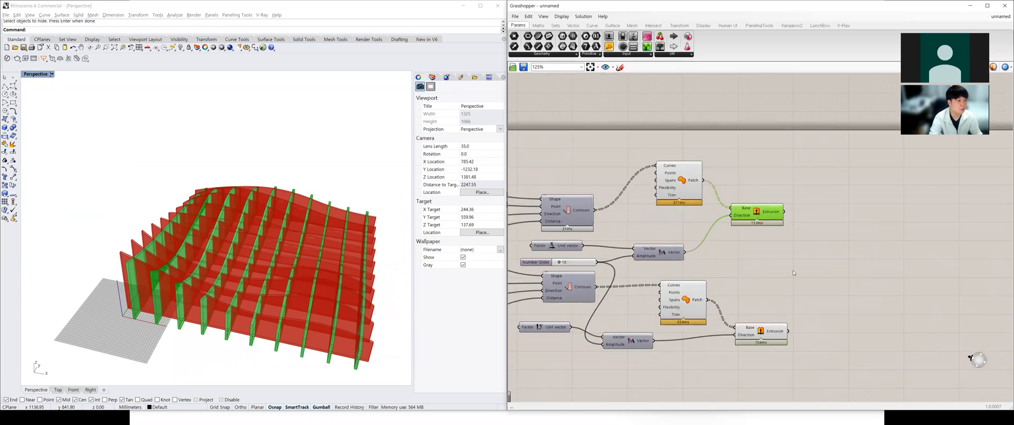
Delete both Patch components from the definition.
click(673, 191)
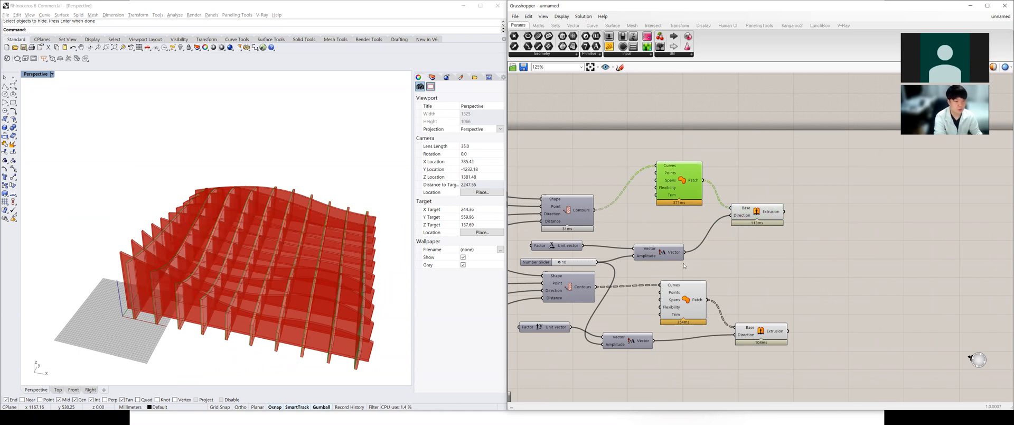
key(Delete)
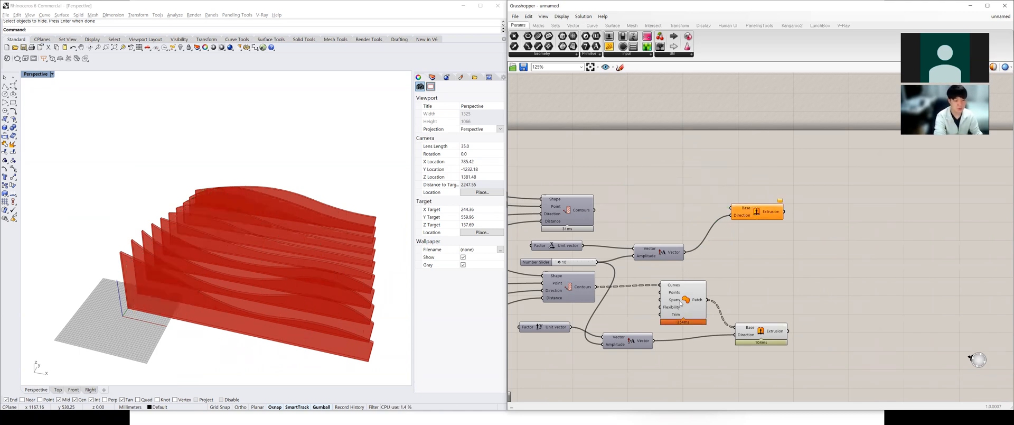
click(681, 302)
key(Delete)
scroll(657, 233, down, 2)
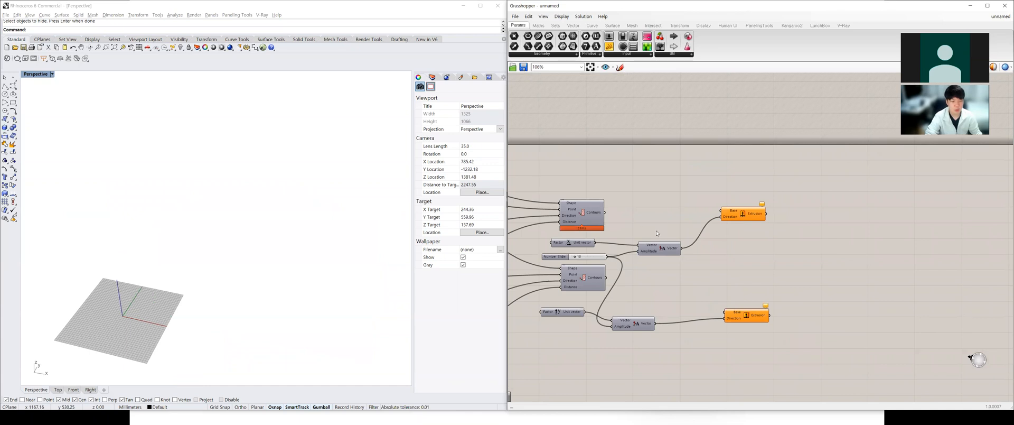
Rearrange the Amplitude components, Extrude components and thickness slider into two compact rows beside the Contour components.
drag(664, 251, 664, 242)
drag(639, 326, 670, 308)
drag(745, 315, 746, 281)
drag(755, 216, 757, 213)
drag(656, 243, 652, 241)
drag(580, 244, 575, 255)
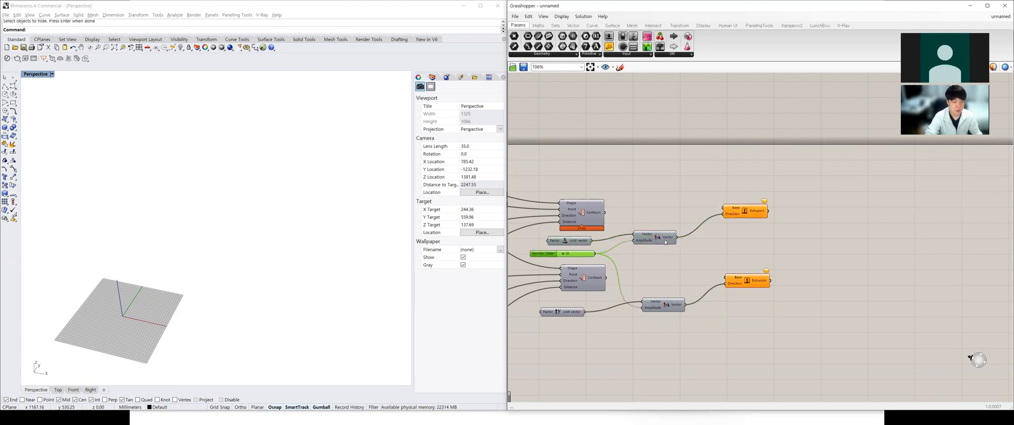
drag(797, 198, 711, 318)
drag(788, 294, 717, 191)
drag(788, 183, 714, 307)
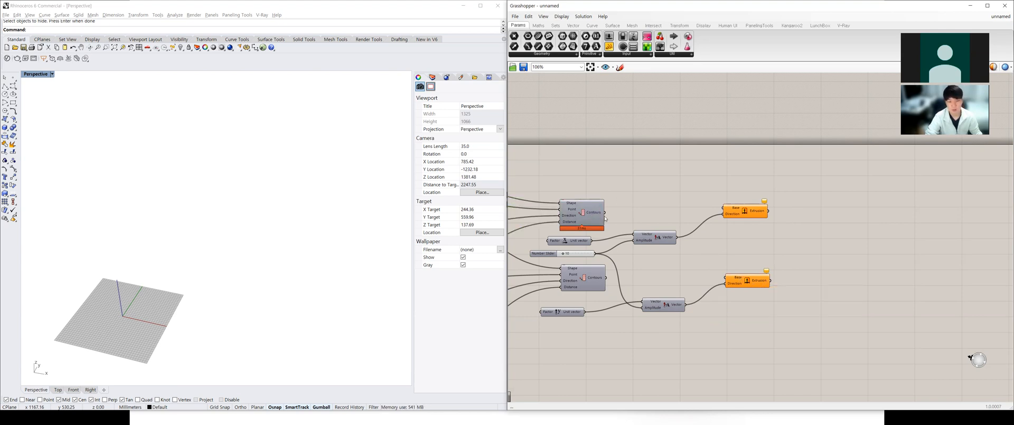
Turn on the previews of both Contour components and view the X- and Y-direction contour curves.
click(581, 211)
shift+click(583, 277)
middle_click(584, 215)
click(611, 210)
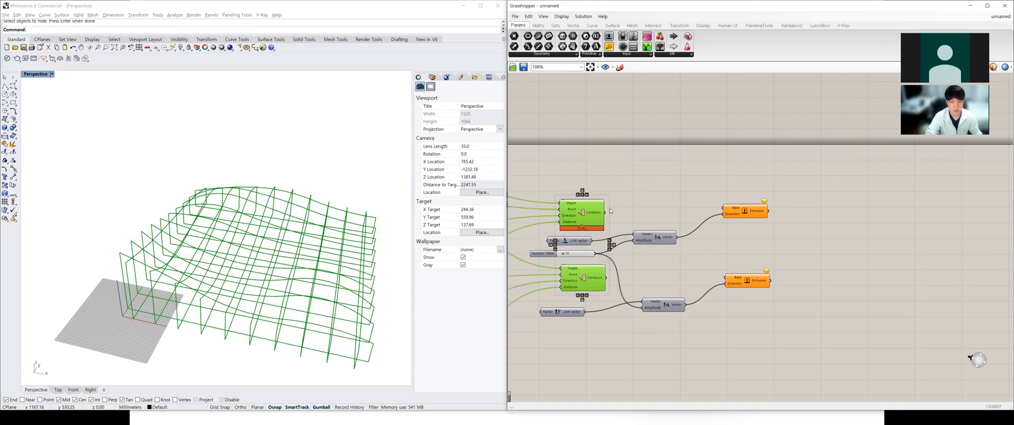
click(610, 211)
right_drag(383, 248, 339, 253)
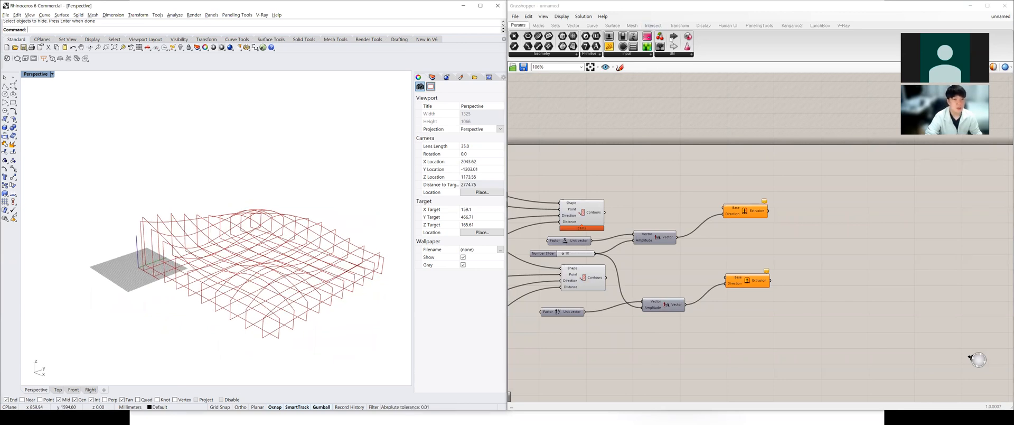
Add a Surface parameter between the first Contour component and the first Extrude component.
click(576, 54)
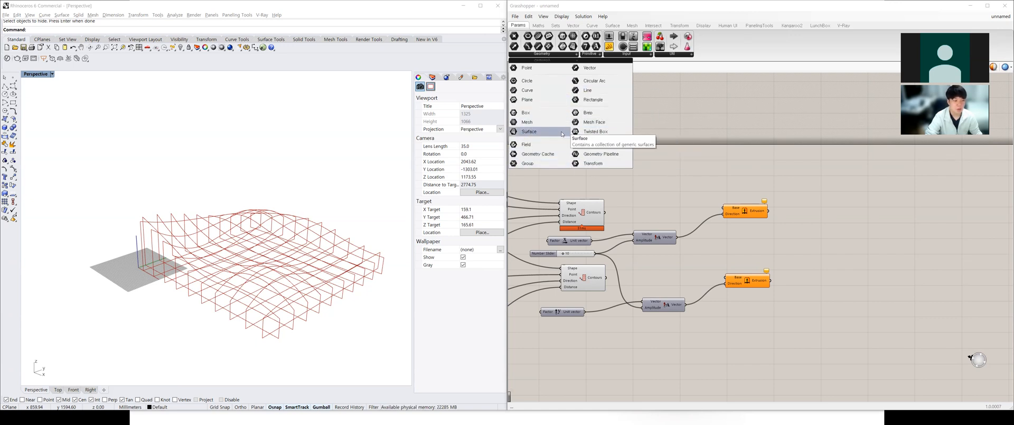
drag(533, 135, 660, 200)
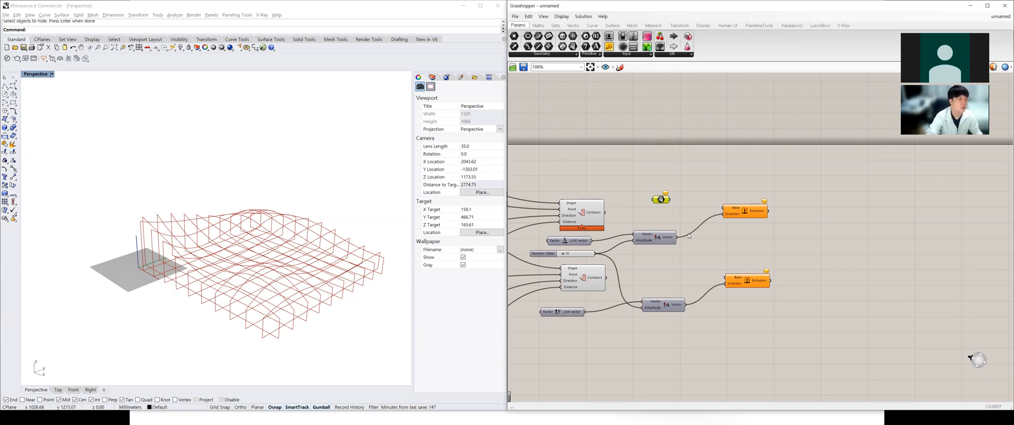
Connect the first Contour component's Contours output to the Surface parameter and view the surfaces generated from the X-direction contours.
click(602, 217)
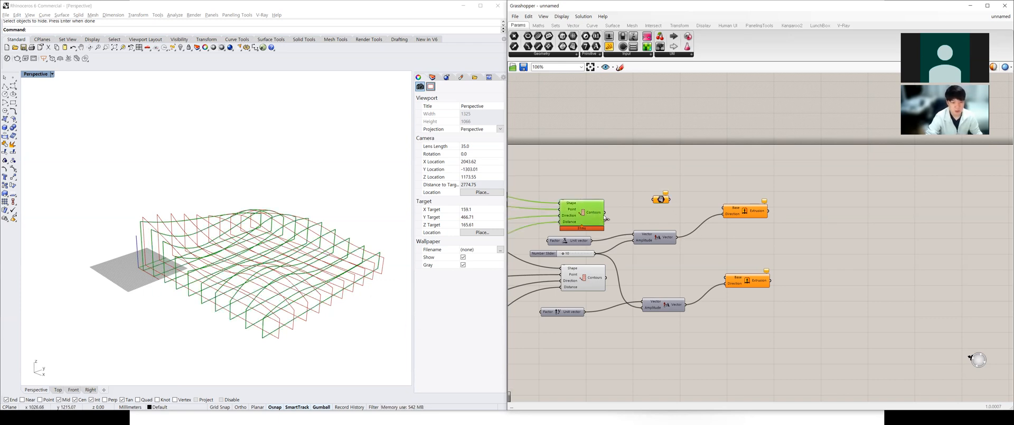
drag(604, 213, 656, 200)
click(661, 200)
right_drag(288, 250, 328, 259)
scroll(338, 274, up, 4)
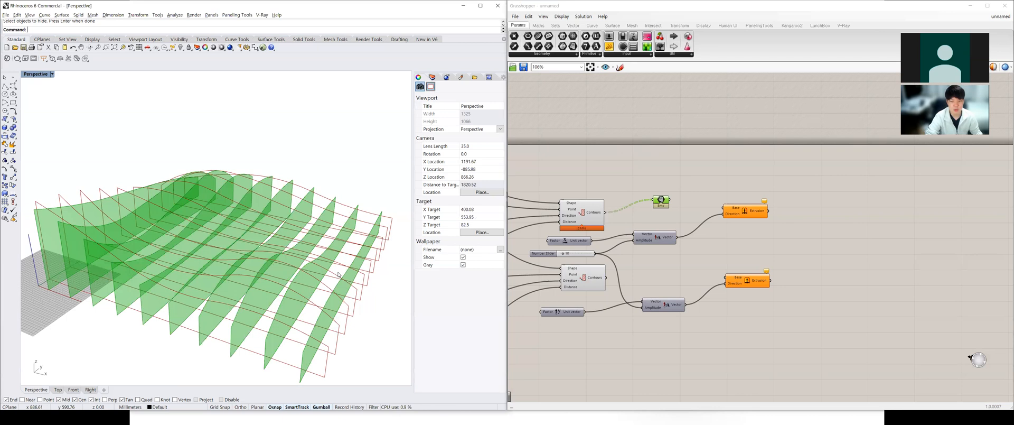
Examine the Surface parameter's data and its surfaces in relation to the contour curves.
click(607, 228)
scroll(663, 214, up, 2)
click(661, 200)
click(659, 217)
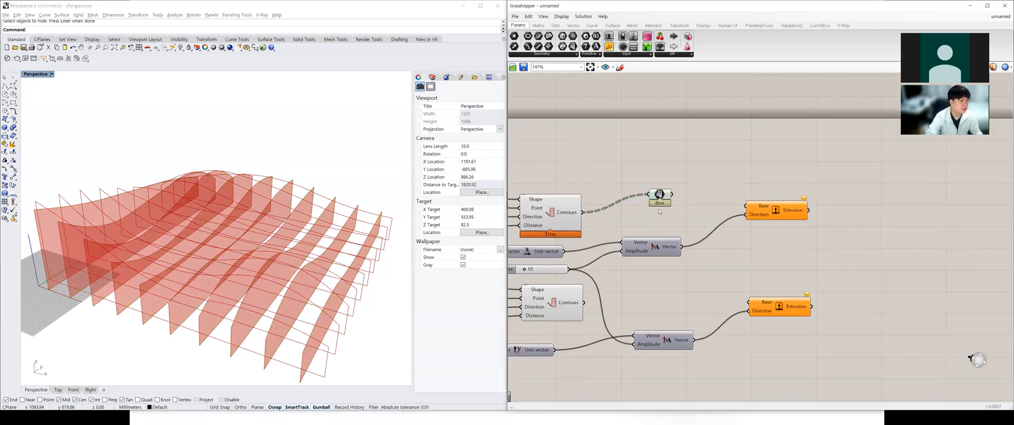
drag(657, 194, 664, 194)
scroll(316, 254, down, 2)
scroll(327, 263, up, 2)
scroll(325, 256, down, 3)
scroll(300, 257, up, 3)
click(644, 178)
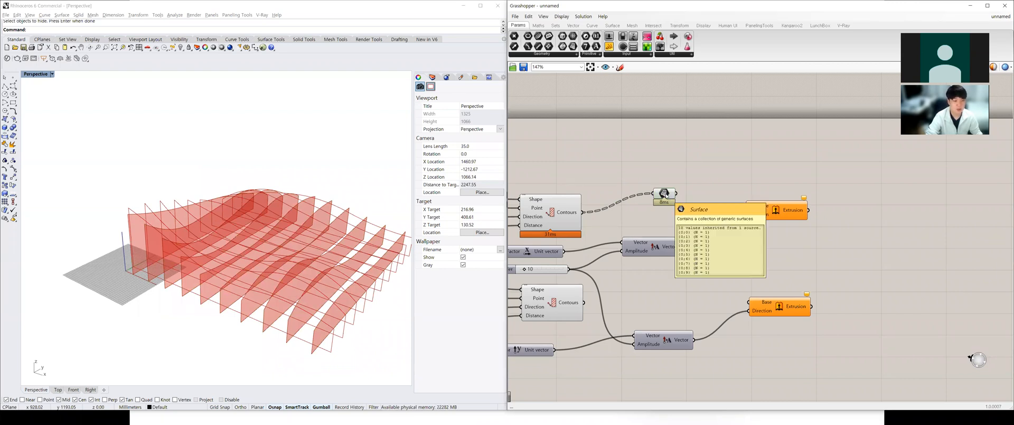
click(668, 196)
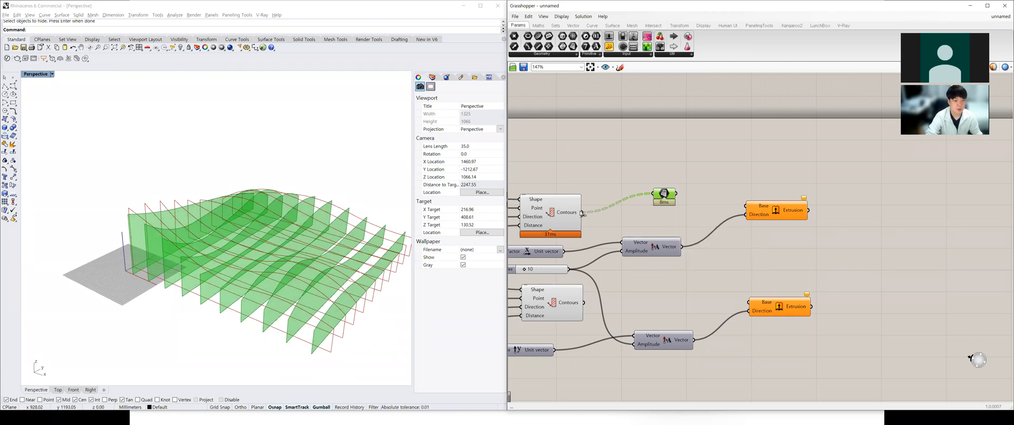
mouse_move(667, 195)
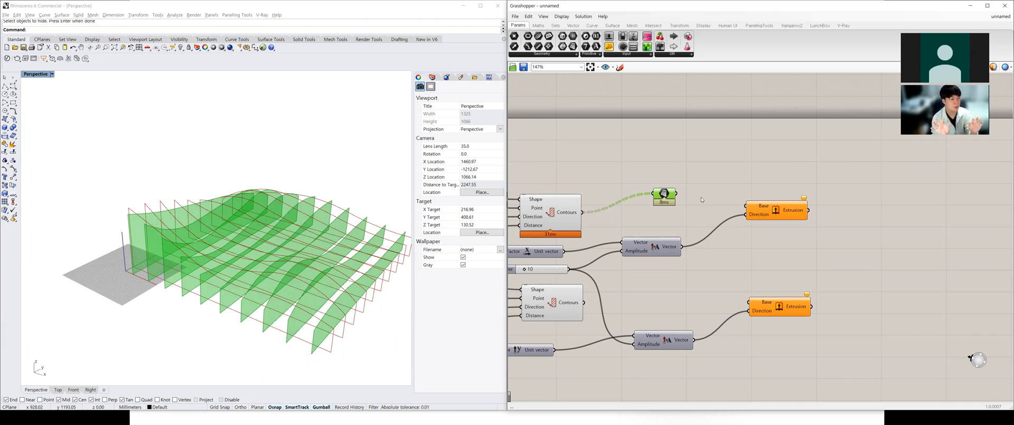
Add a Mesh parameter above the INPUT_Brep parameter.
scroll(712, 194, down, 4)
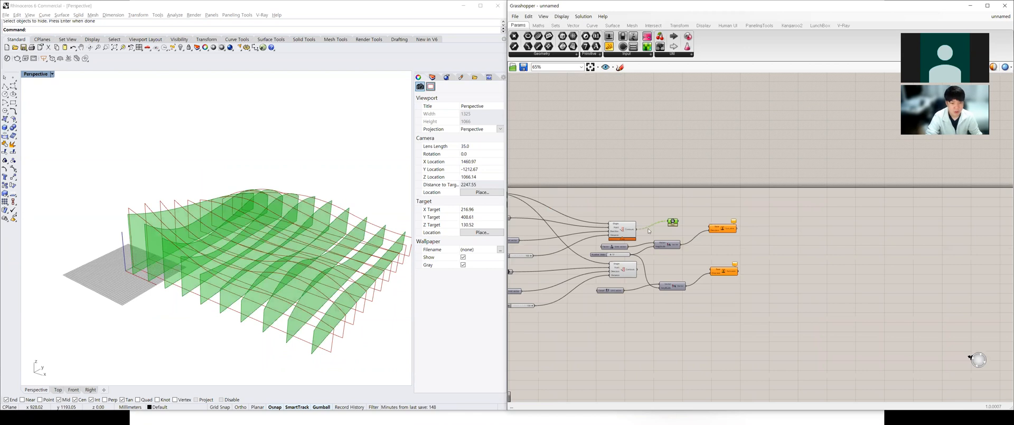
right_drag(518, 196, 610, 209)
scroll(778, 241, up, 2)
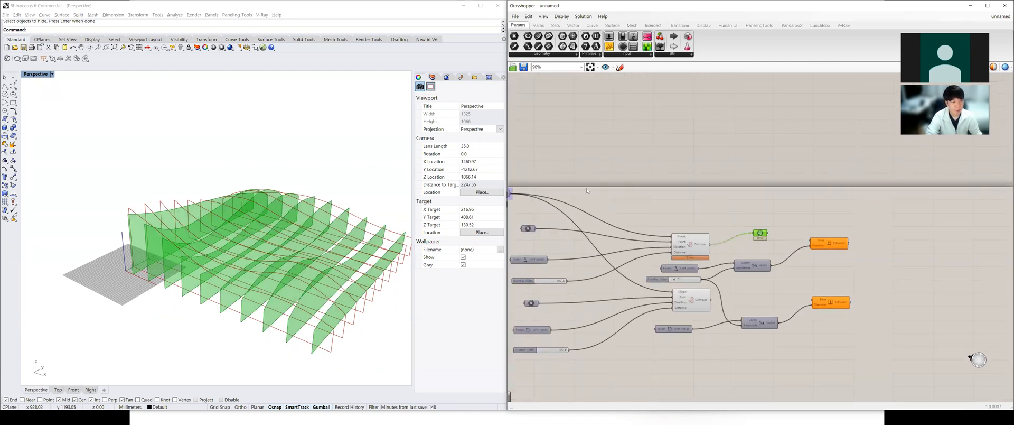
scroll(592, 206, up, 1)
scroll(620, 196, up, 2)
double_click(622, 195)
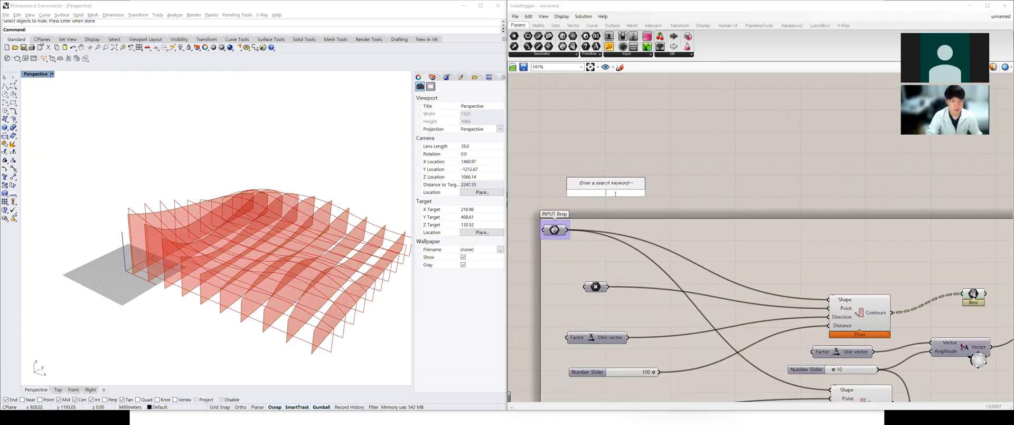
text(mesh)
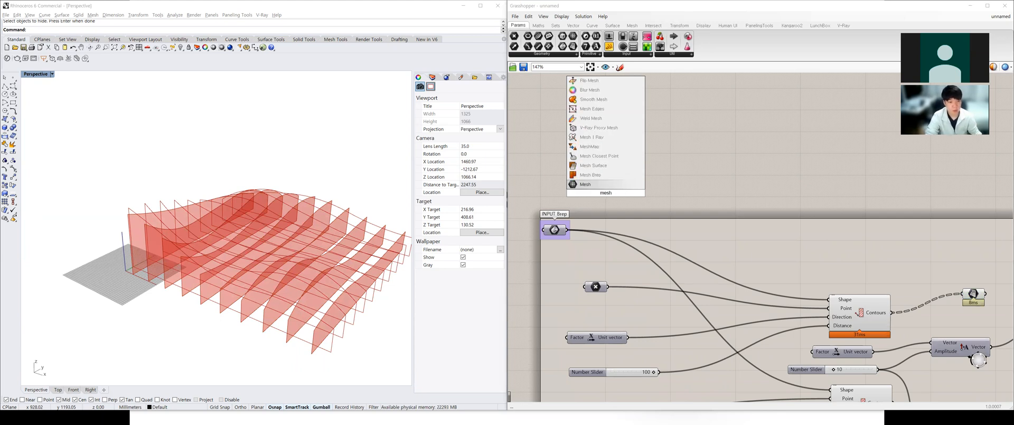
click(627, 185)
drag(606, 200, 621, 200)
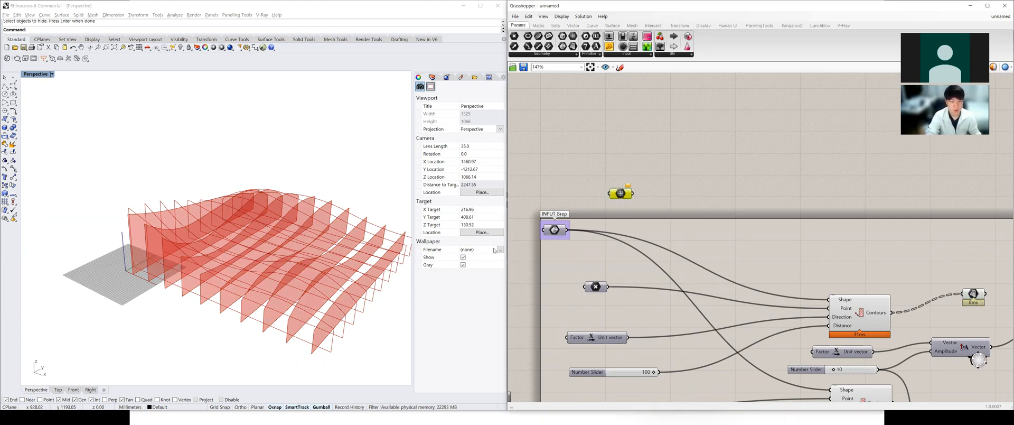
Connect INPUT_Brep to the Mesh parameter and compare the converted mesh with the original solid.
drag(567, 230, 610, 195)
click(622, 194)
right_drag(217, 291, 157, 281)
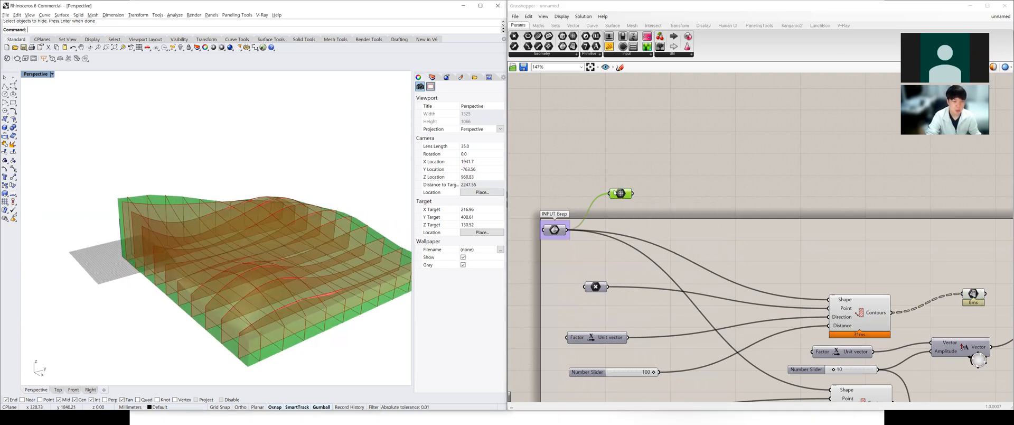
mouse_move(620, 193)
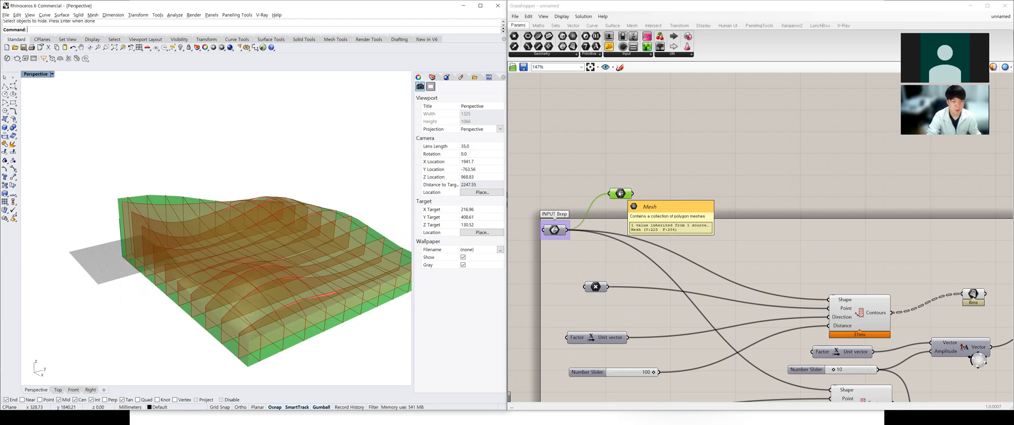
drag(620, 194, 627, 189)
right_drag(279, 269, 322, 288)
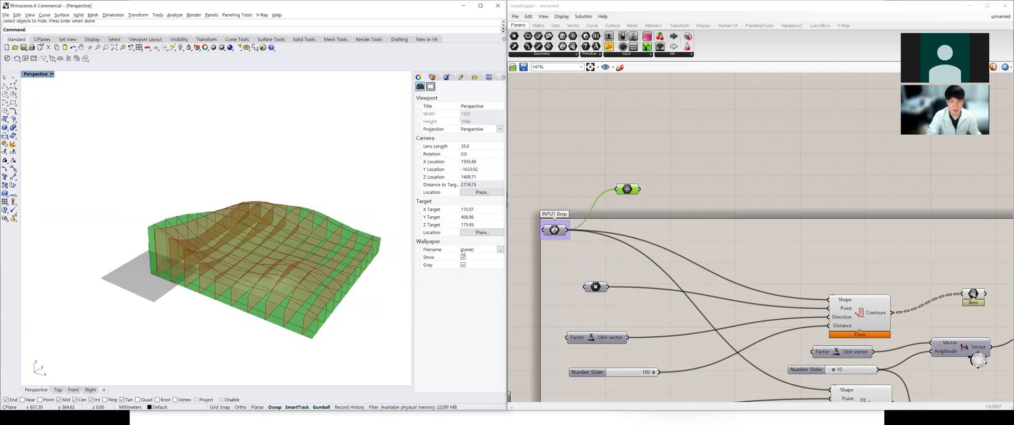
click(561, 231)
click(628, 189)
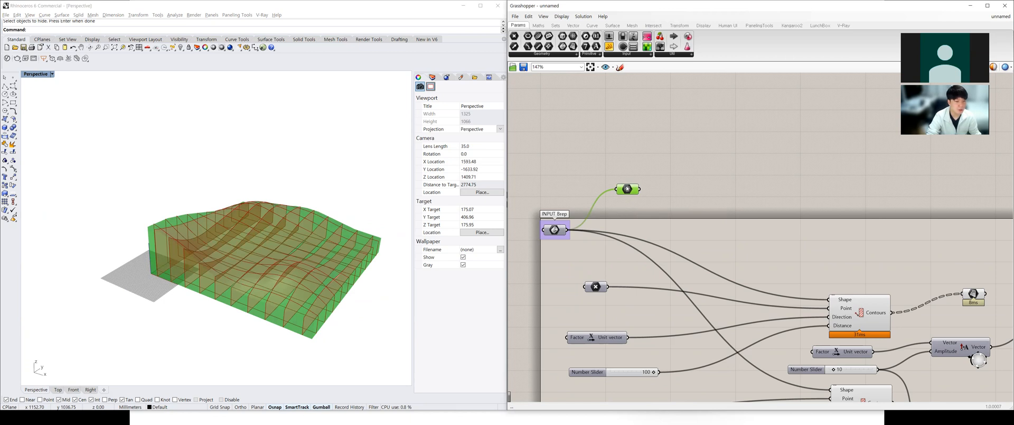
Look over the Kangaroo2 components, then remove the Mesh parameter from the definition.
click(792, 25)
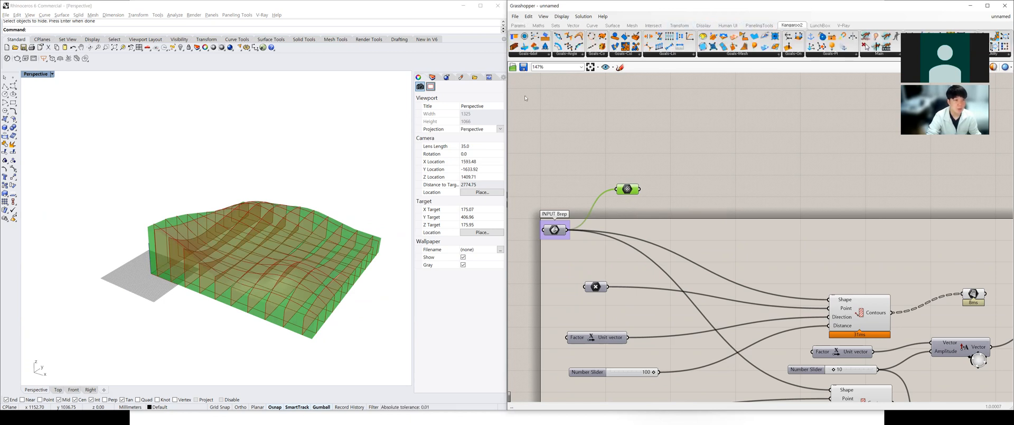
drag(628, 189, 665, 169)
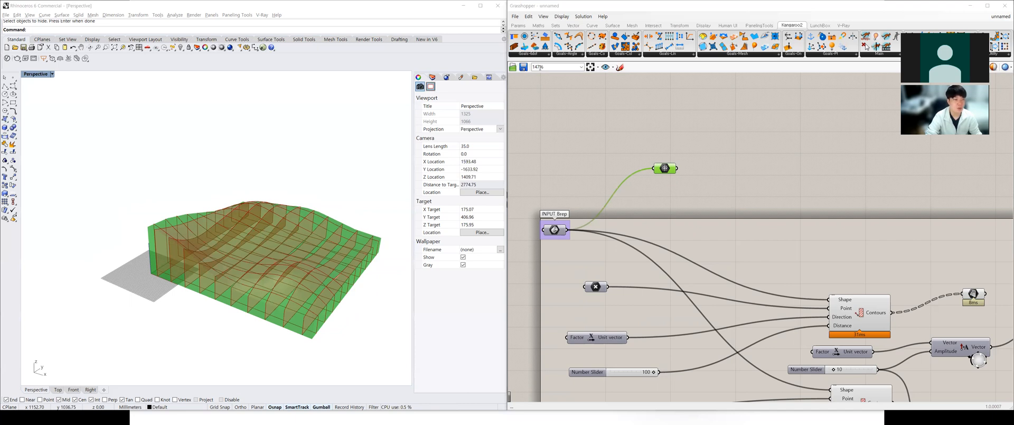
click(518, 26)
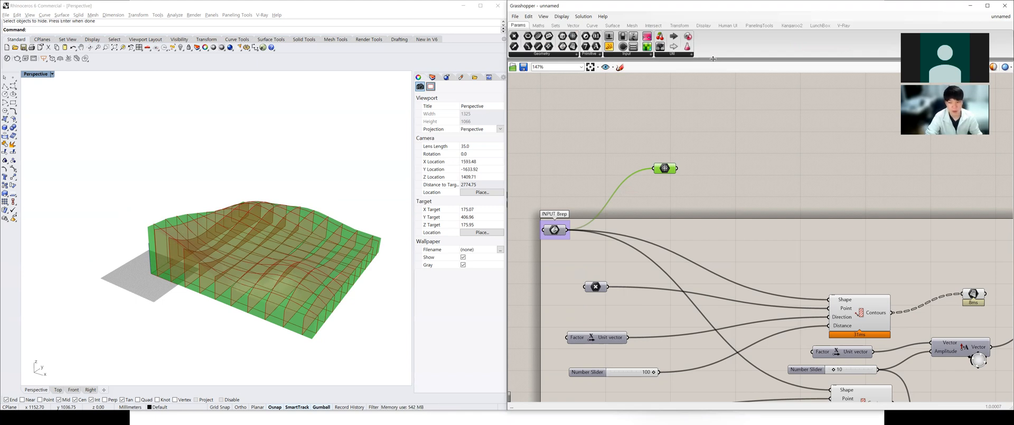
key(Delete)
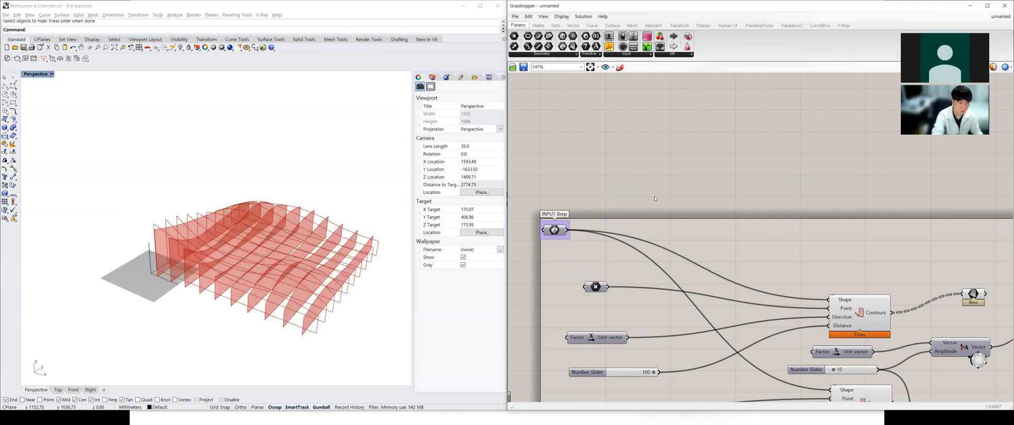
Duplicate the Surface parameter beside the second Contour component and feed the copy from that component's Contours output.
scroll(582, 180, down, 3)
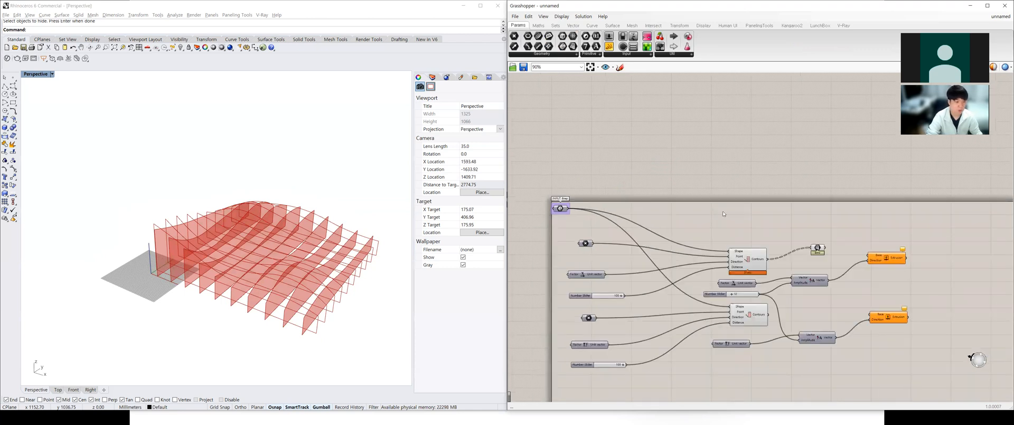
scroll(723, 213, down, 2)
scroll(835, 250, up, 3)
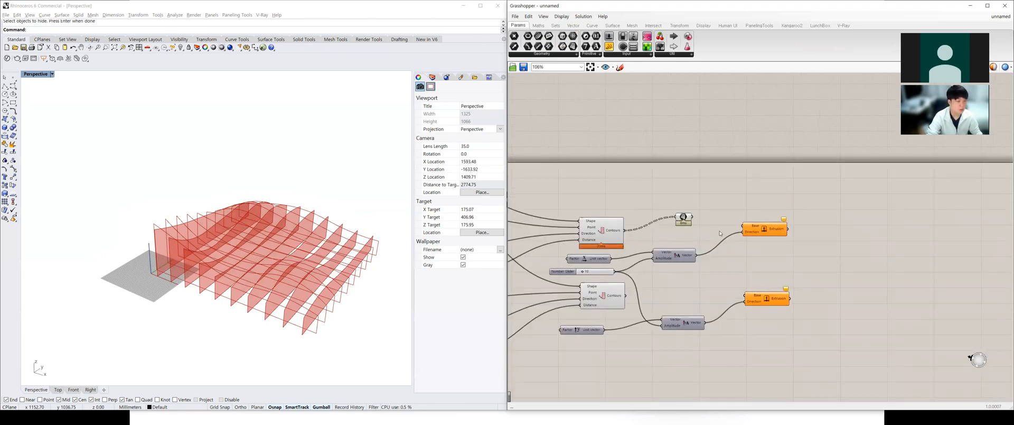
drag(684, 218, 681, 296)
scroll(657, 300, up, 2)
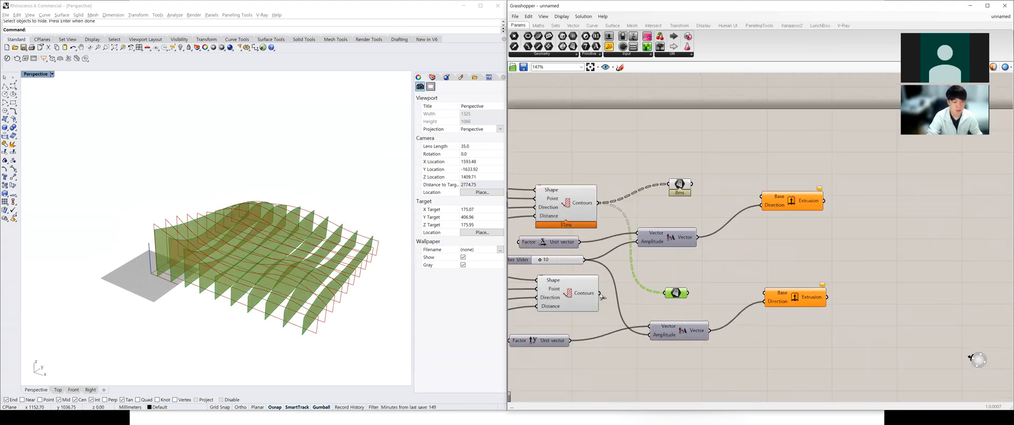
drag(601, 293, 685, 295)
click(652, 302)
right_drag(352, 272, 297, 296)
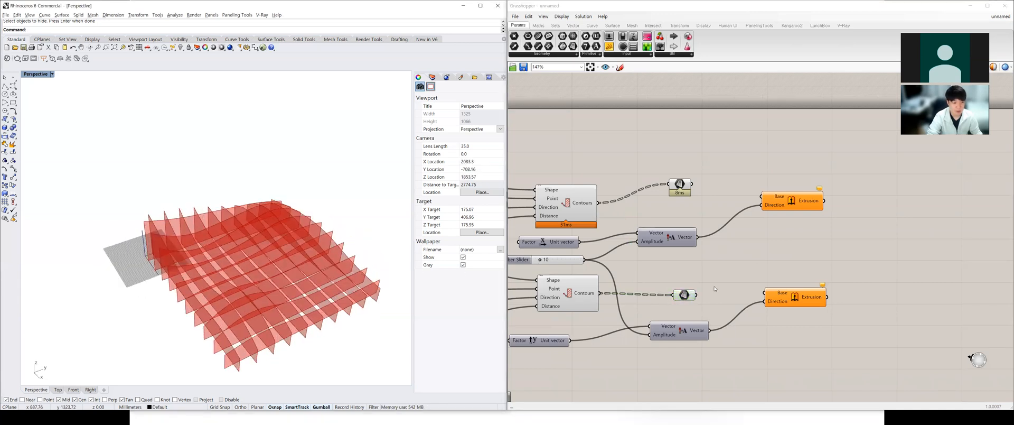
Connect each Surface parameter to the Base input of its Extrude component and view the extruded waffle grid.
drag(697, 294, 764, 293)
drag(691, 183, 758, 200)
right_drag(259, 309, 331, 299)
scroll(314, 345, up, 6)
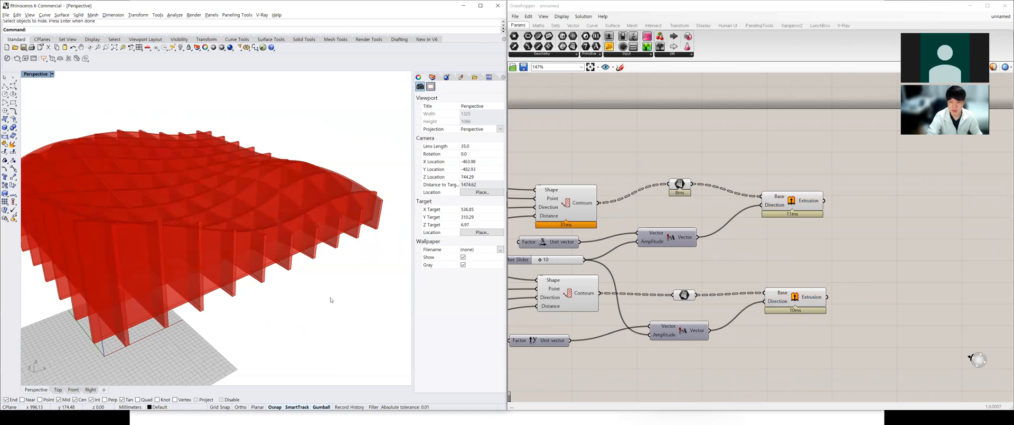
scroll(331, 297, down, 2)
right_drag(313, 262, 374, 270)
scroll(295, 253, down, 6)
scroll(63, 156, up, 3)
scroll(251, 256, down, 5)
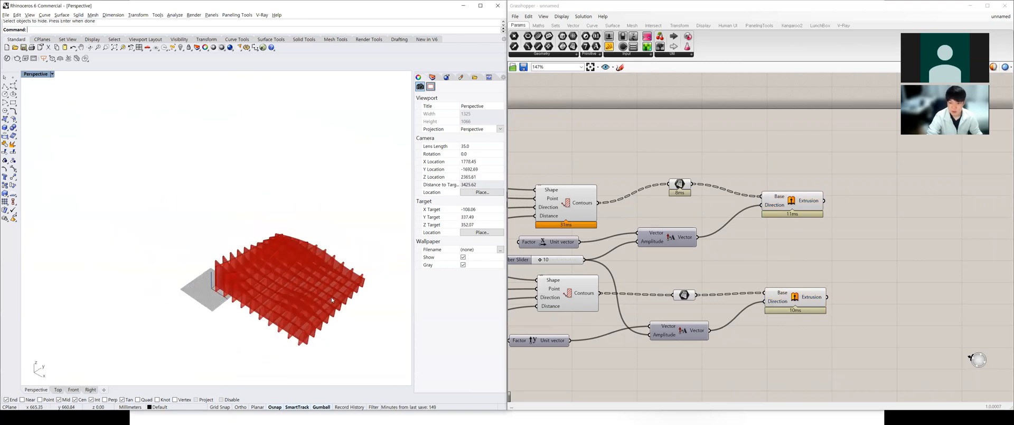
scroll(388, 306, up, 4)
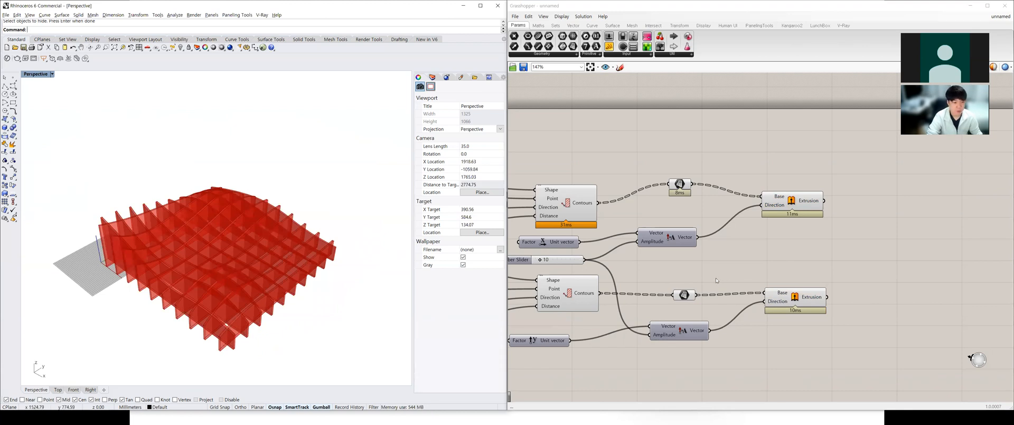
Highlight the Y-direction extrusions and the X-direction surfaces in turn, and examine up close how the pieces cross and line up.
click(776, 188)
click(684, 295)
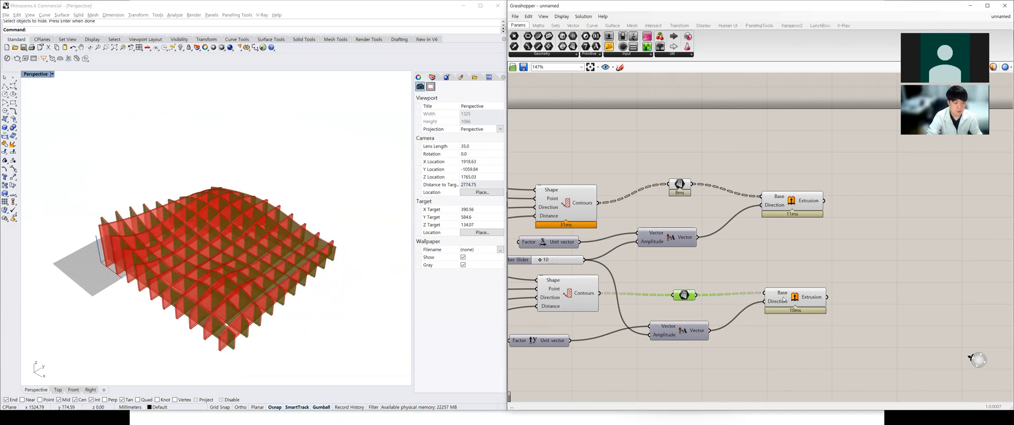
click(797, 297)
right_drag(346, 251, 336, 287)
shift+right_drag(182, 333, 264, 304)
scroll(263, 312, up, 4)
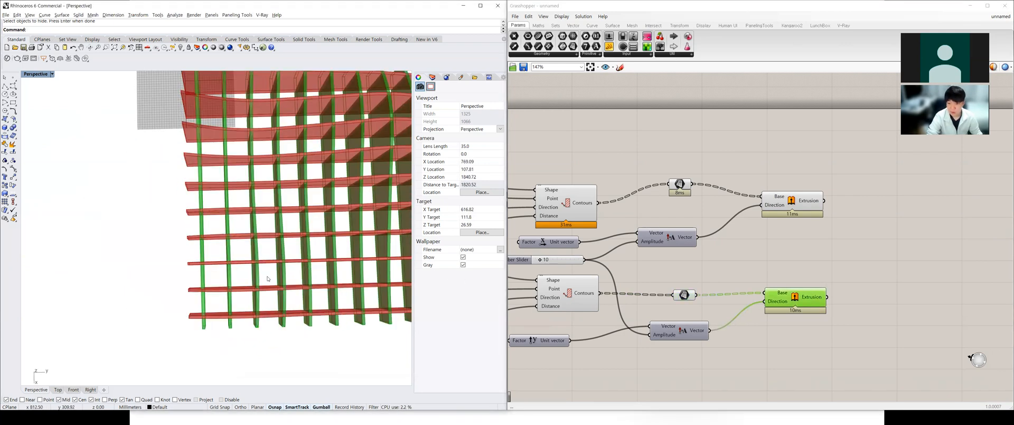
right_drag(268, 279, 288, 275)
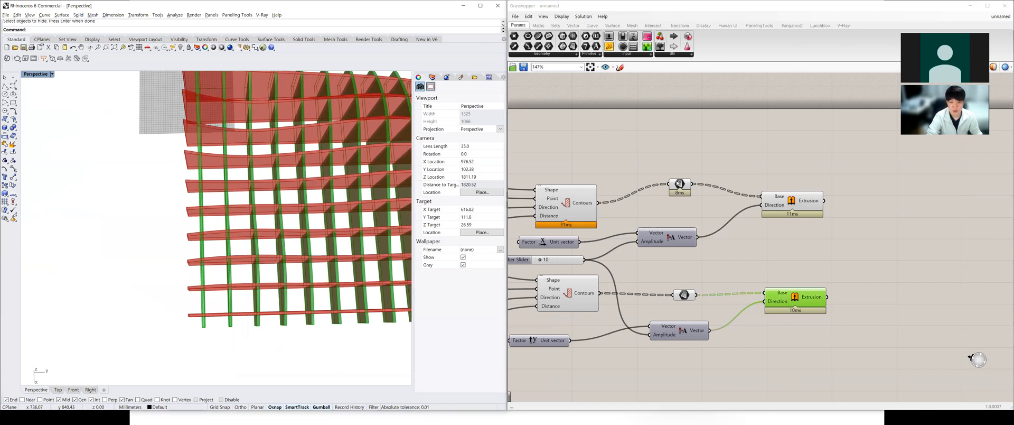
click(679, 184)
scroll(280, 281, up, 5)
right_drag(289, 283, 356, 254)
mouse_move(362, 227)
right_down()
mouse_move(362, 213)
mouse_move(359, 223)
right_up()
Insert a Move component between the first Surface parameter and its Extrude component, using the X-direction amplitude vector as Motion.
drag(682, 182, 648, 185)
double_click(694, 156)
text(move)
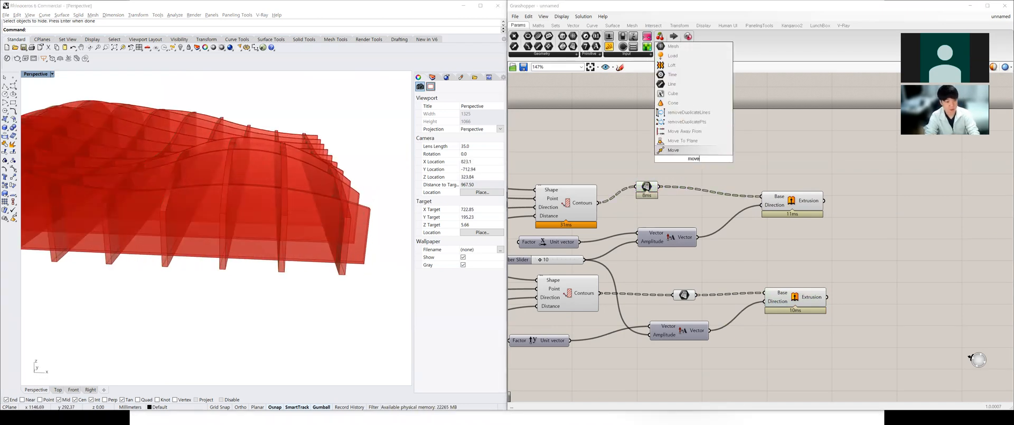
key(Return)
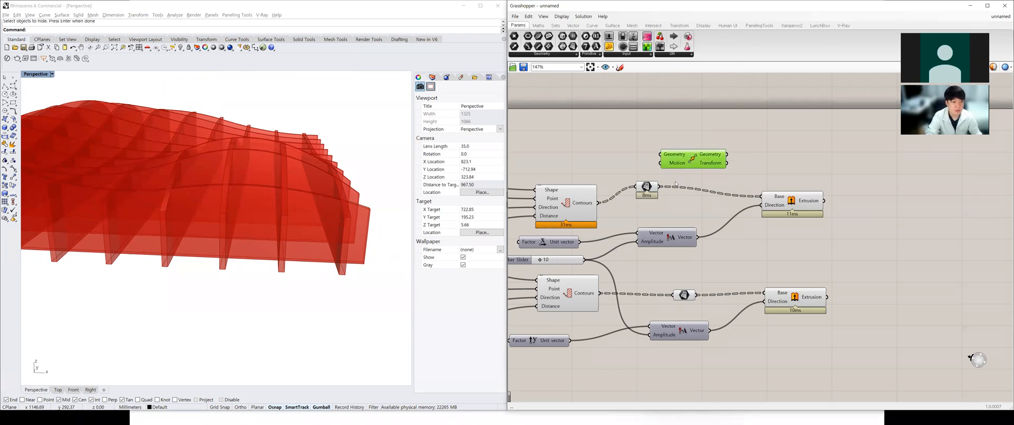
drag(679, 161, 716, 162)
drag(659, 186, 696, 156)
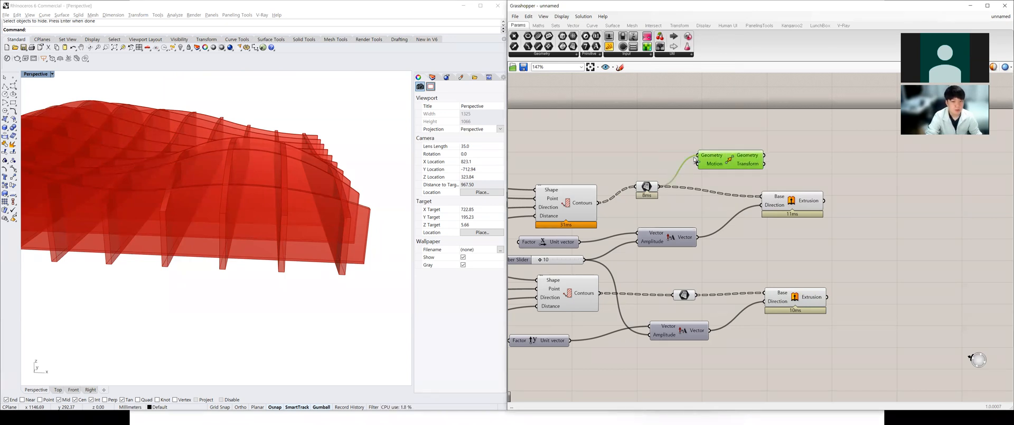
drag(698, 237, 786, 191)
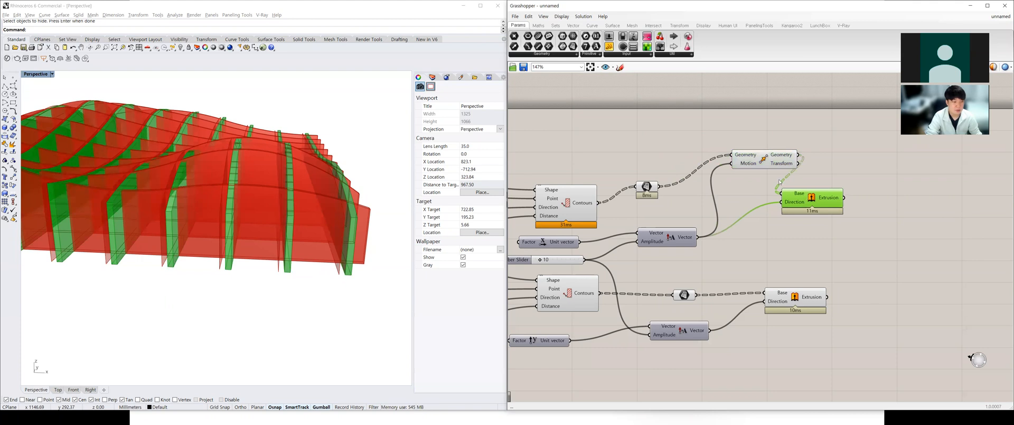
Check the Move component's Motion options, highlight the X-direction contours against the moved pieces, and space the Move and Extrude components apart.
click(748, 165)
right_click(746, 165)
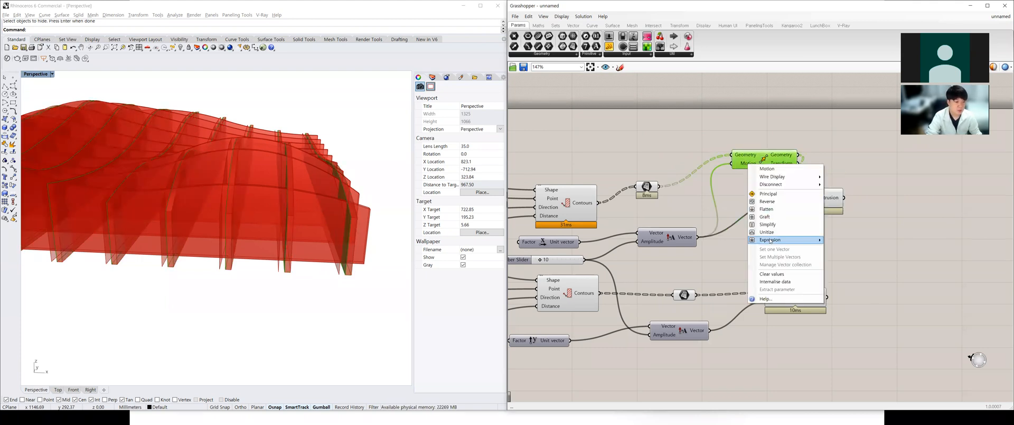
mouse_move(771, 241)
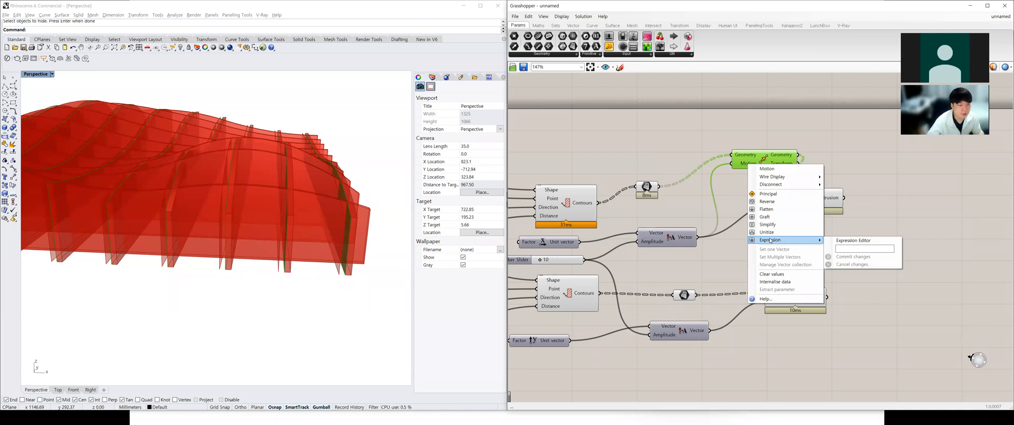
click(676, 224)
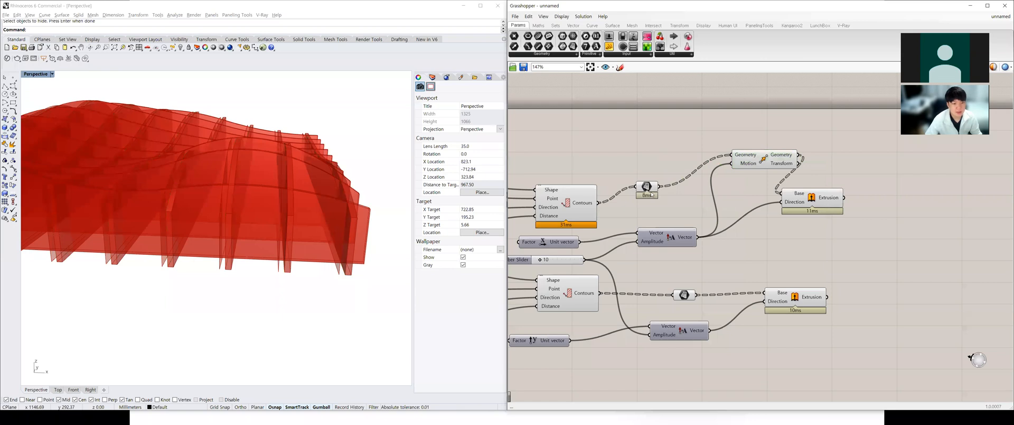
click(574, 195)
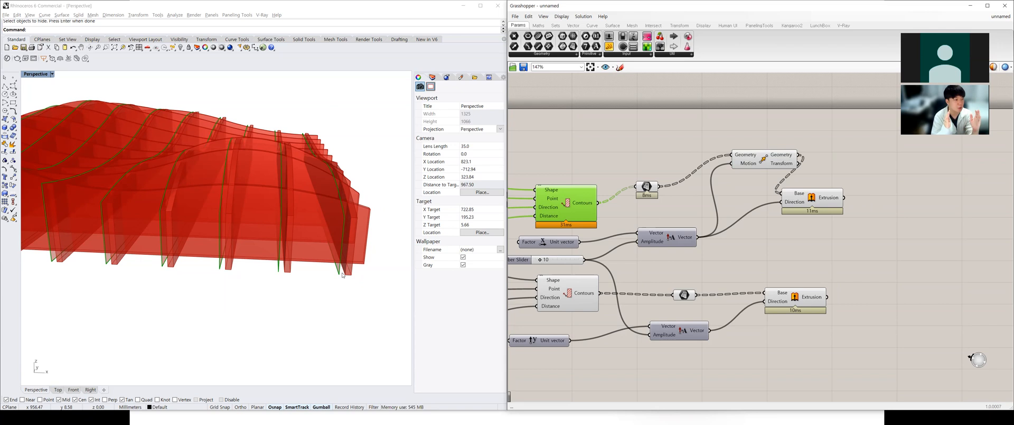
drag(801, 199, 839, 200)
drag(753, 165, 744, 166)
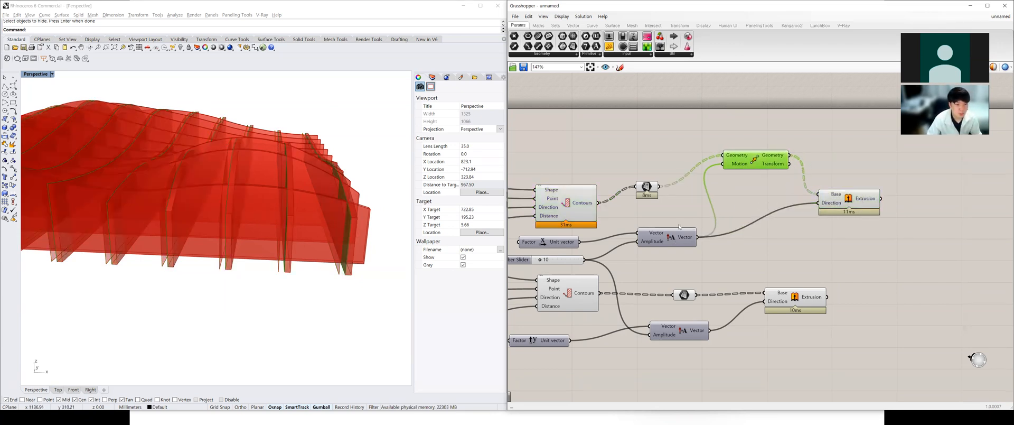
Add a Unit X component and a number slider set to -5 above the Move component, wiring the slider to Motion.
double_click(698, 136)
text(x)
key(Return)
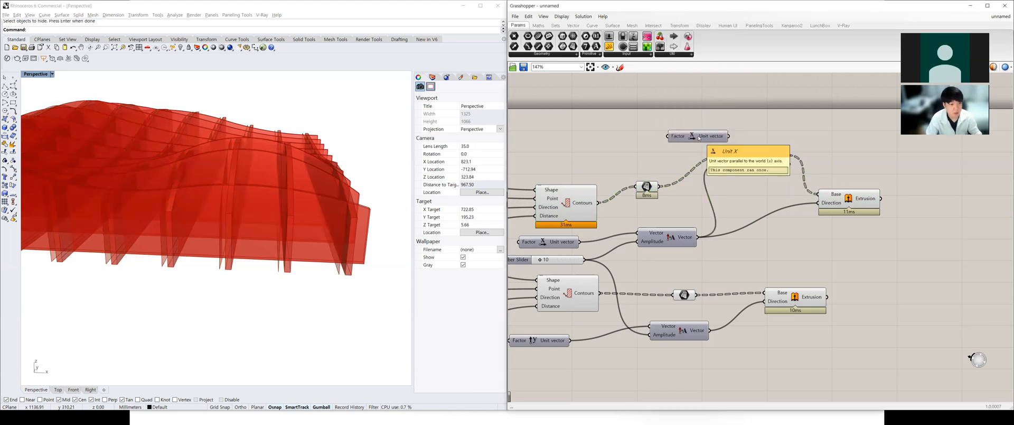
double_click(712, 127)
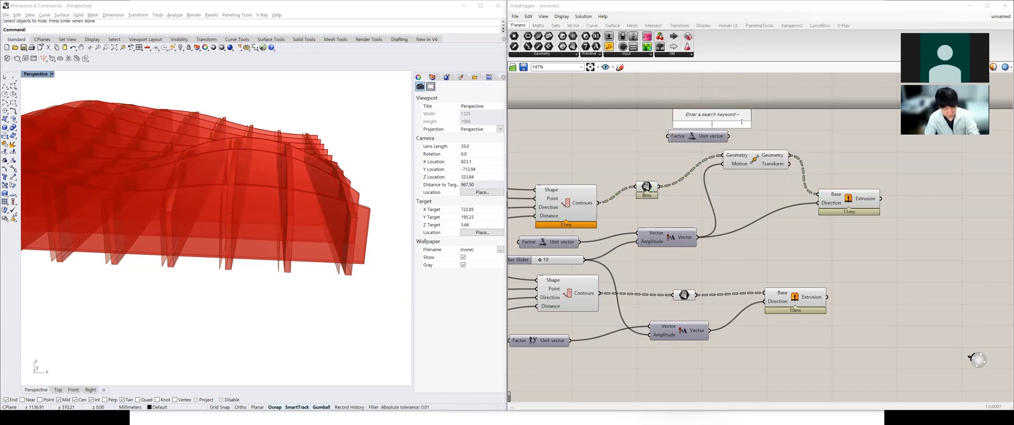
text(-%<0<10)
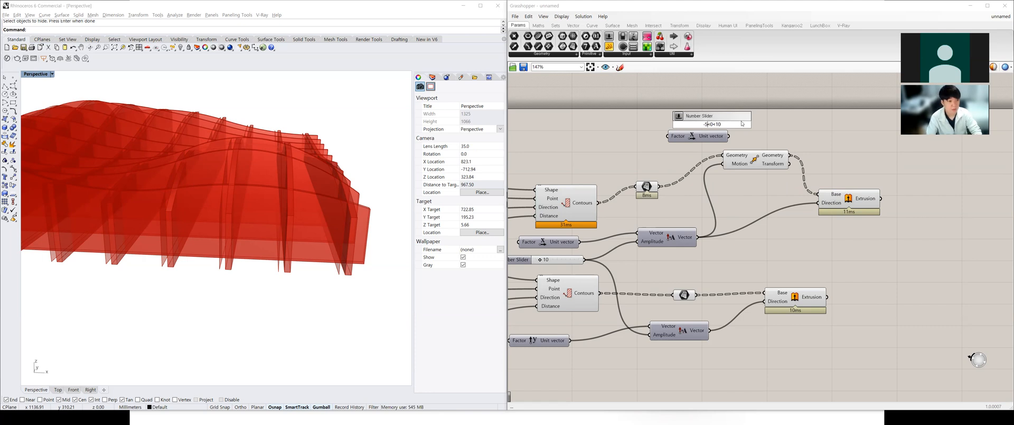
key(Return)
drag(724, 127, 765, 165)
drag(685, 124, 655, 139)
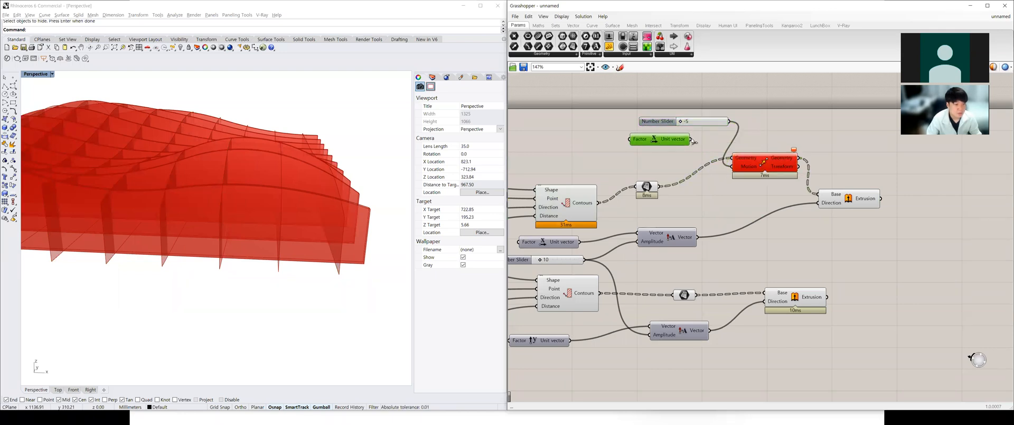
Insert an Amplitude component that combines the new Unit X and the -5 slider, feed it into Motion, and arrange the new components.
double_click(719, 138)
text(amp)
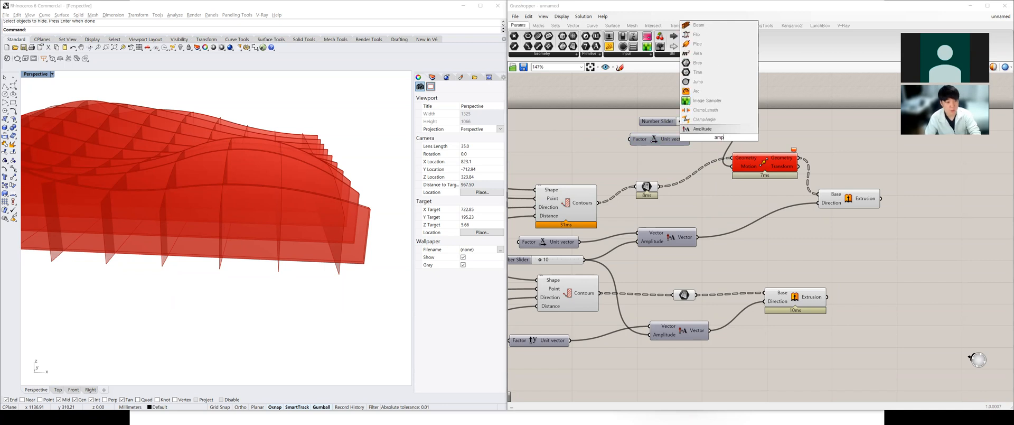
key(Return)
drag(690, 139, 737, 169)
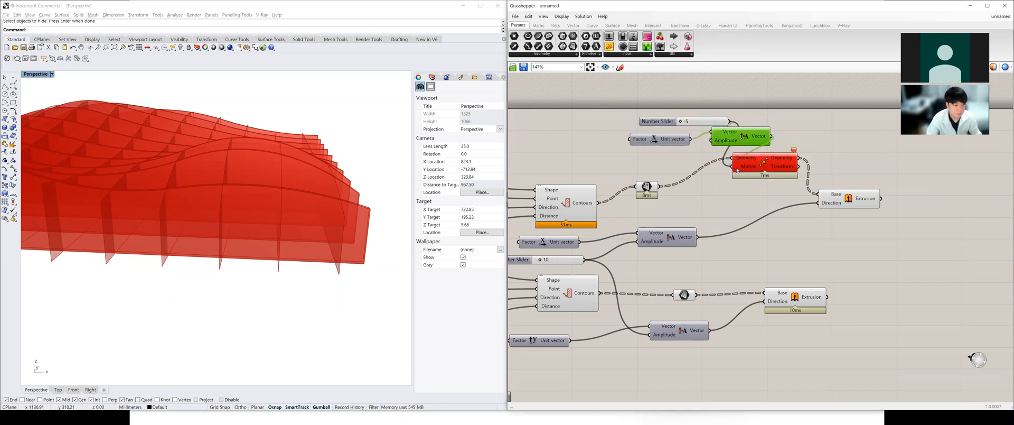
click(848, 200)
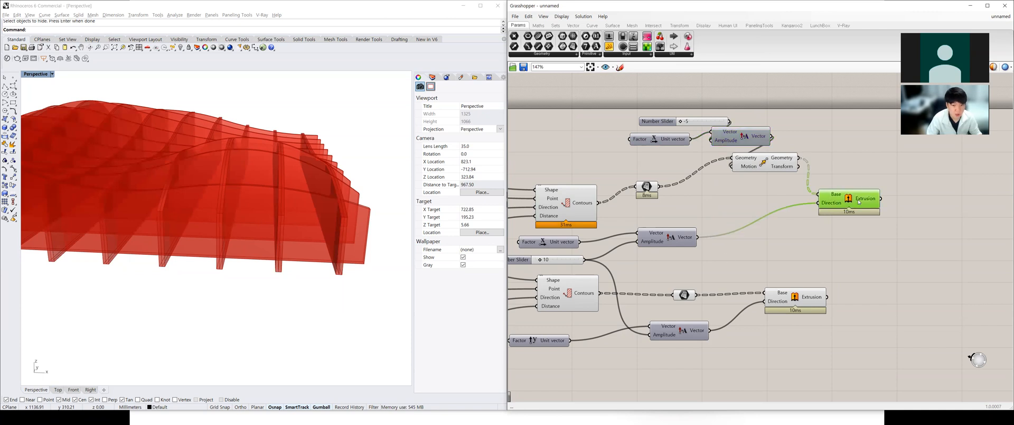
right_drag(296, 224, 304, 235)
drag(748, 144, 750, 150)
drag(671, 141, 634, 142)
drag(722, 143, 699, 141)
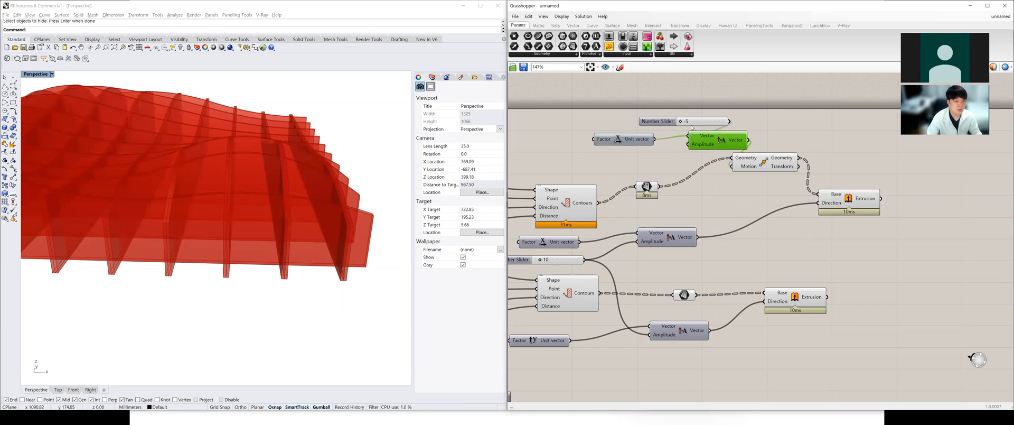
Delete the -5 slider and the extra Amplitude and Unit X components above the Move component.
click(688, 122)
key(Delete)
click(704, 135)
key(Delete)
click(635, 143)
key(Delete)
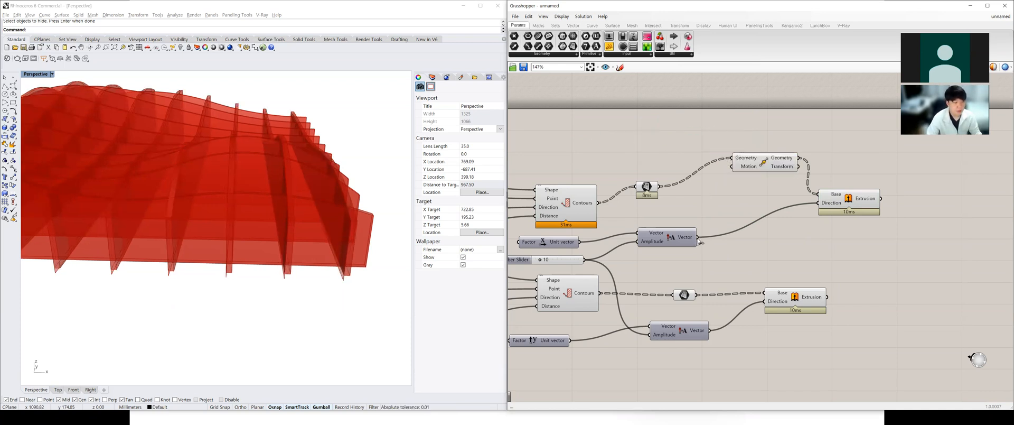
Reconnect the X-direction amplitude vector to Move's Motion input, give that input the expression -x/2, and check its value.
drag(698, 237, 746, 168)
right_click(747, 168)
mouse_move(782, 242)
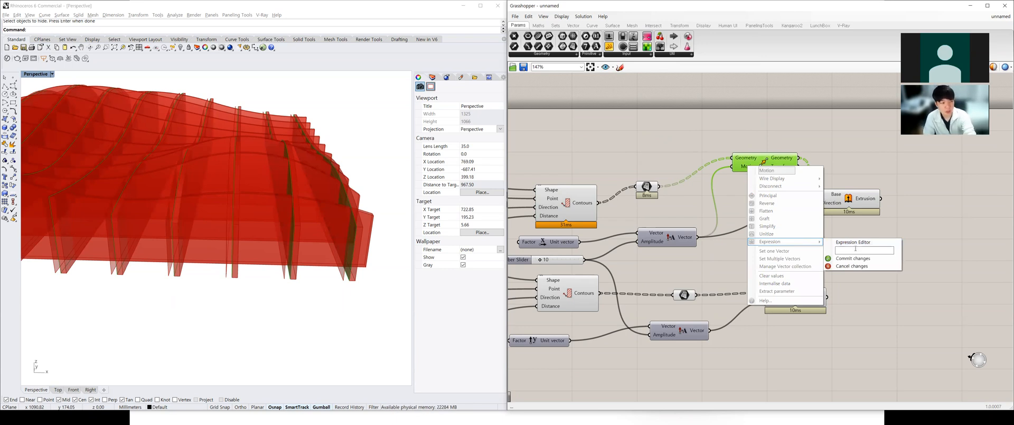
text(x)
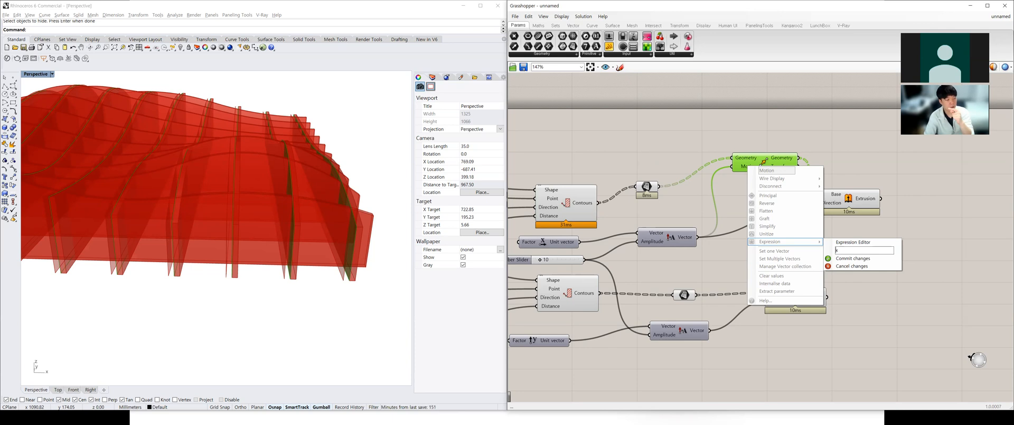
text(-x/2)
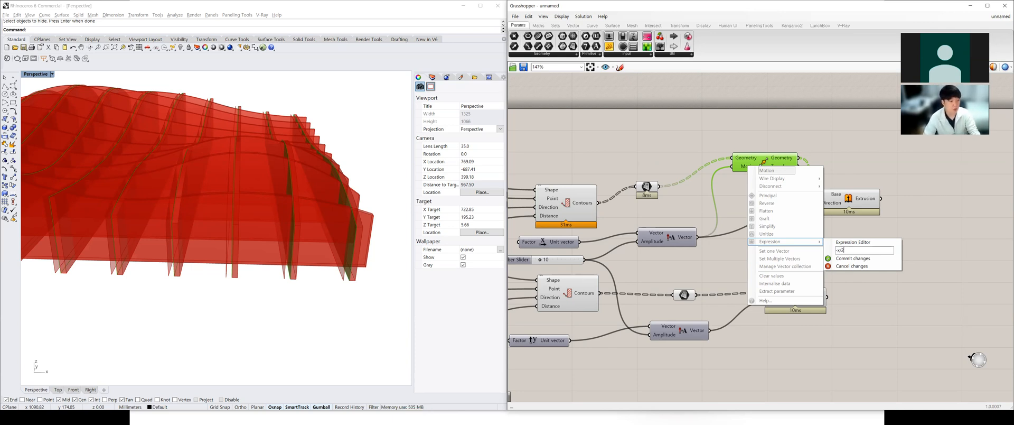
click(856, 259)
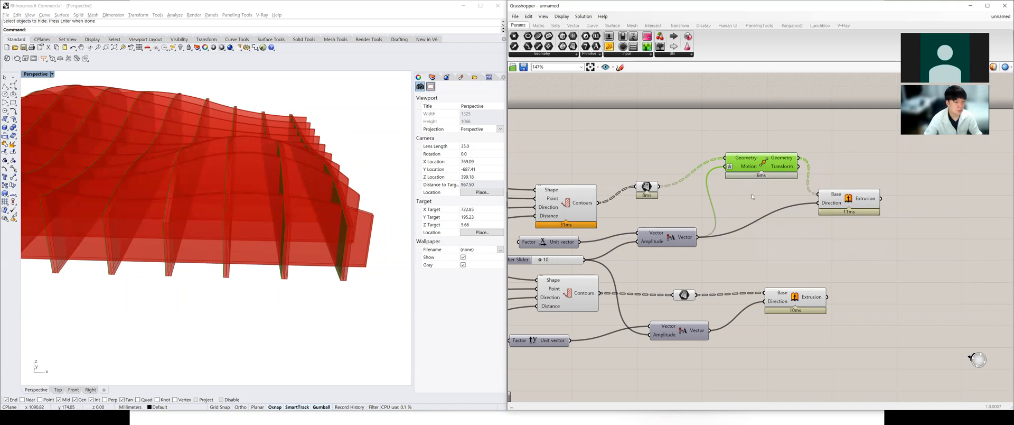
mouse_move(730, 167)
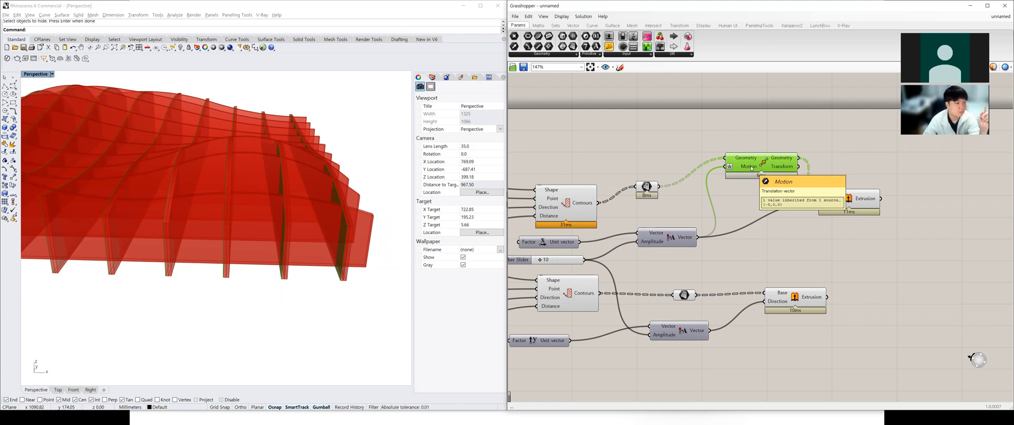
Reposition the first Move component and the X-direction Amplitude component to tidy the wiring in front of Extrude.
click(857, 203)
click(763, 165)
drag(763, 165, 753, 174)
drag(666, 236, 665, 228)
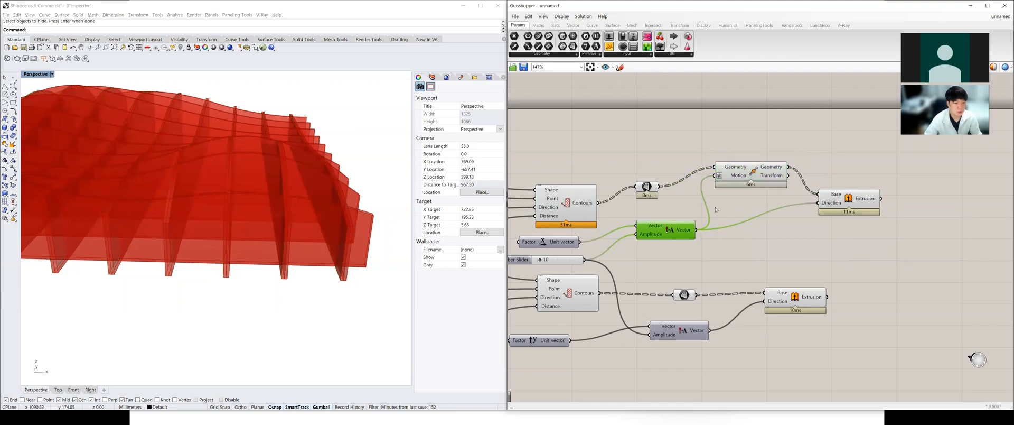
click(716, 209)
Duplicate the Move component into the Y-direction branch between the surfaces and their Extrude component, using the Y-direction amplitude vector as Motion.
click(750, 171)
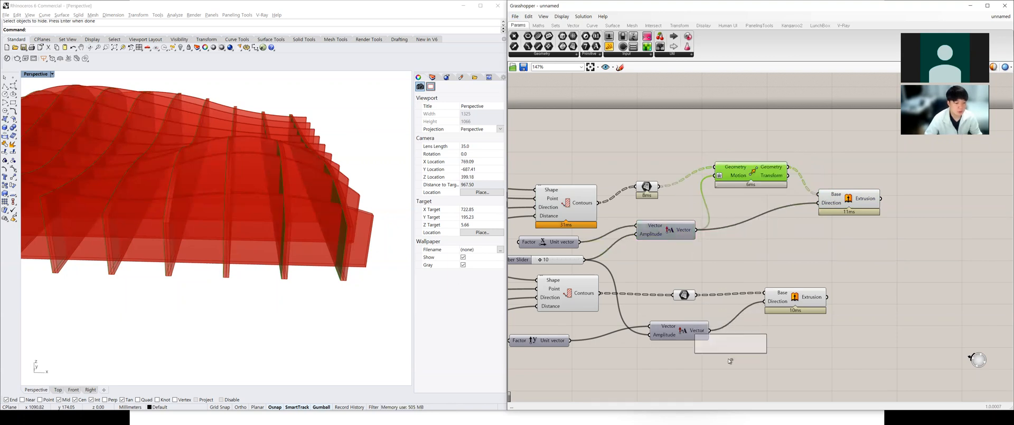
key(ctrl+shift+v)
drag(600, 293, 709, 330)
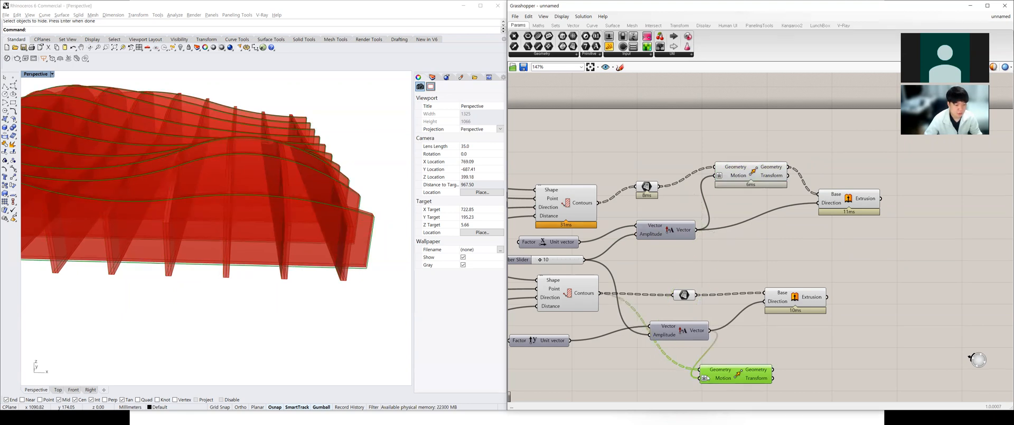
drag(774, 373, 768, 297)
drag(696, 295, 736, 260)
drag(817, 292, 877, 294)
Tidy the layout of the Move, Amplitude and Unit X components across both branches of the definition.
scroll(744, 299, down, 3)
right_drag(745, 298, 673, 291)
drag(672, 274, 690, 293)
drag(727, 240, 734, 245)
drag(678, 227, 683, 236)
scroll(687, 285, down, 3)
right_drag(687, 290, 722, 289)
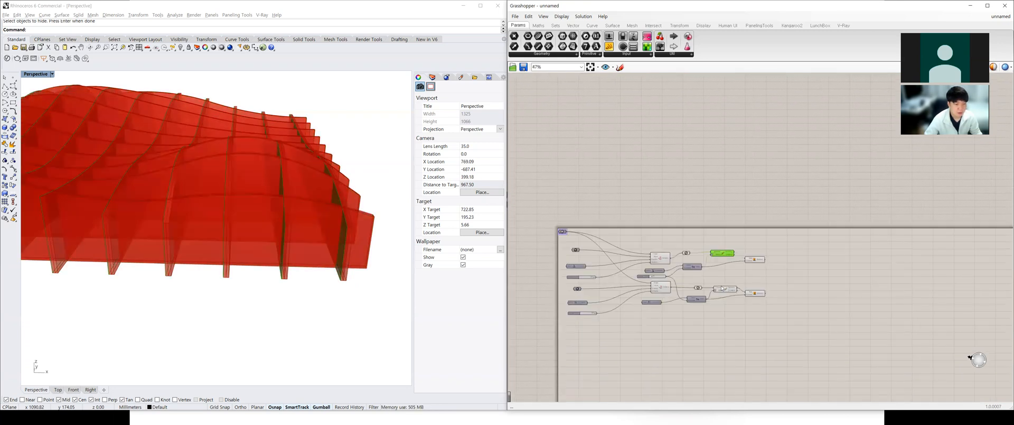
scroll(669, 284, up, 3)
click(663, 264)
scroll(658, 295, down, 2)
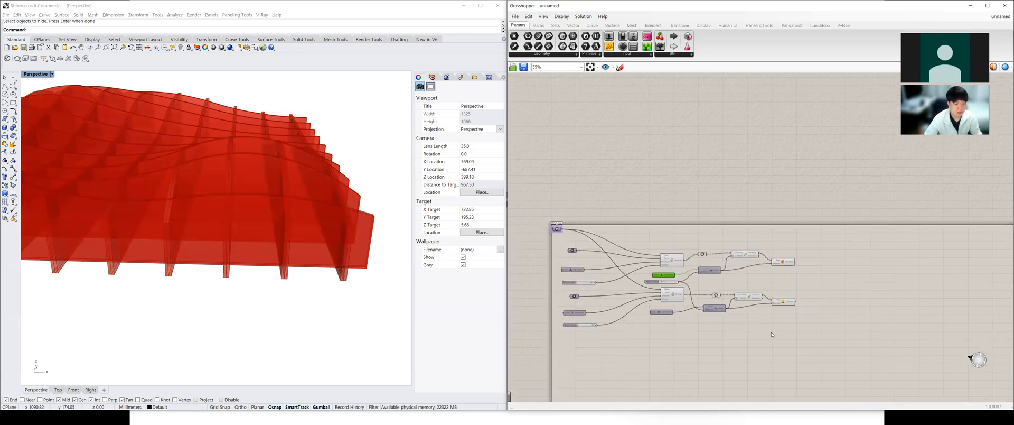
click(751, 340)
right_drag(635, 355, 649, 353)
scroll(649, 353, up, 2)
Group all components of both branches from the contour inputs through the Move components, leaving out the Extrude components.
drag(814, 327, 548, 179)
middle_click(701, 228)
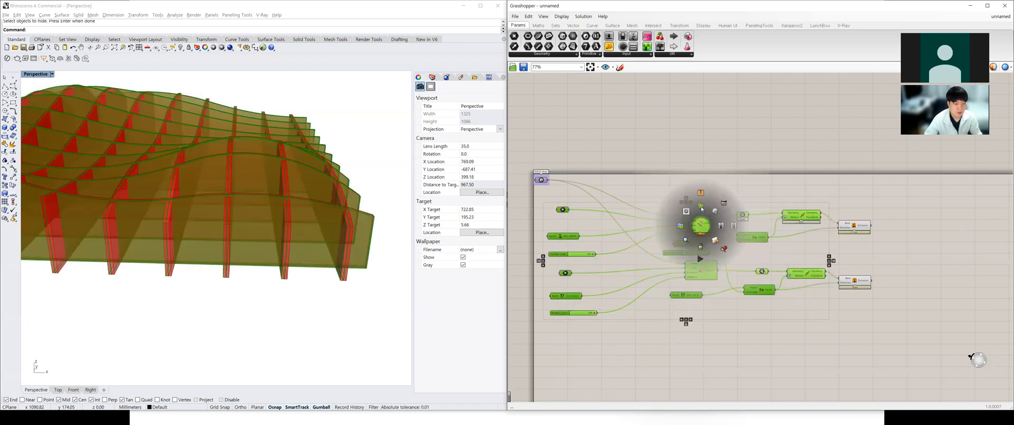
click(701, 206)
click(829, 260)
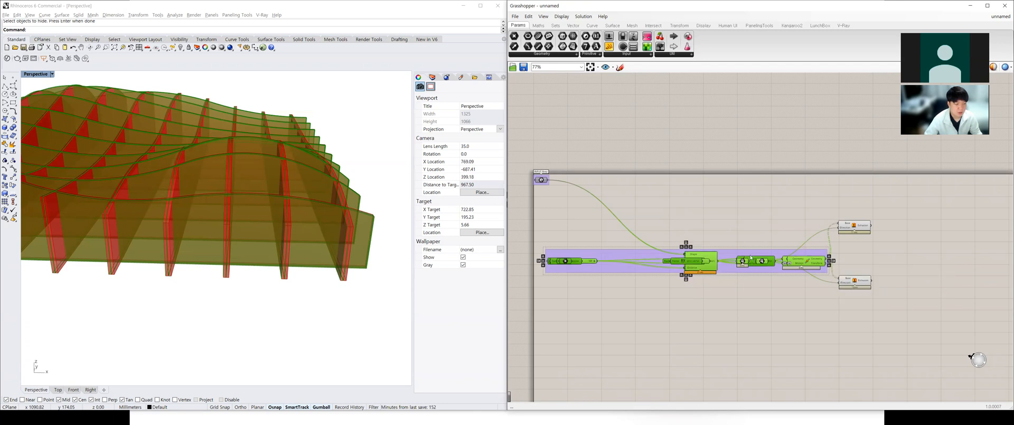
key(ctrl+z)
click(687, 202)
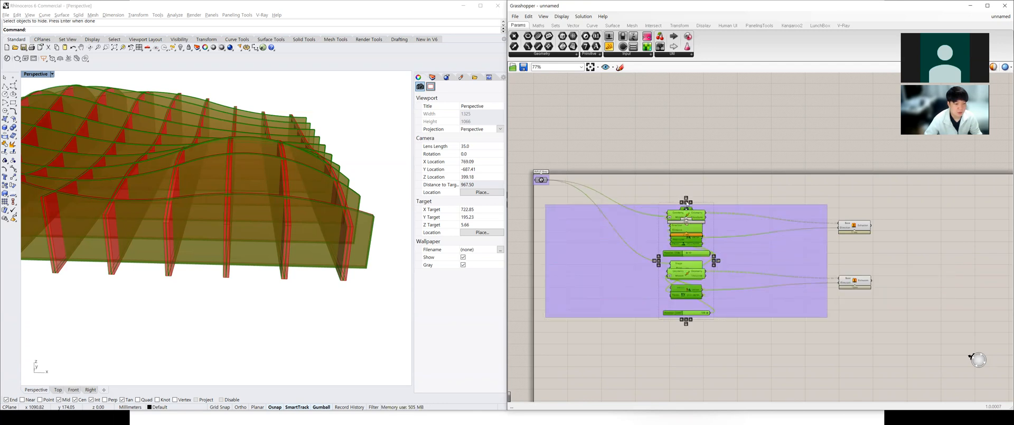
click(733, 202)
drag(668, 302, 581, 272)
drag(831, 304, 659, 204)
click(700, 207)
scroll(579, 211, up, 4)
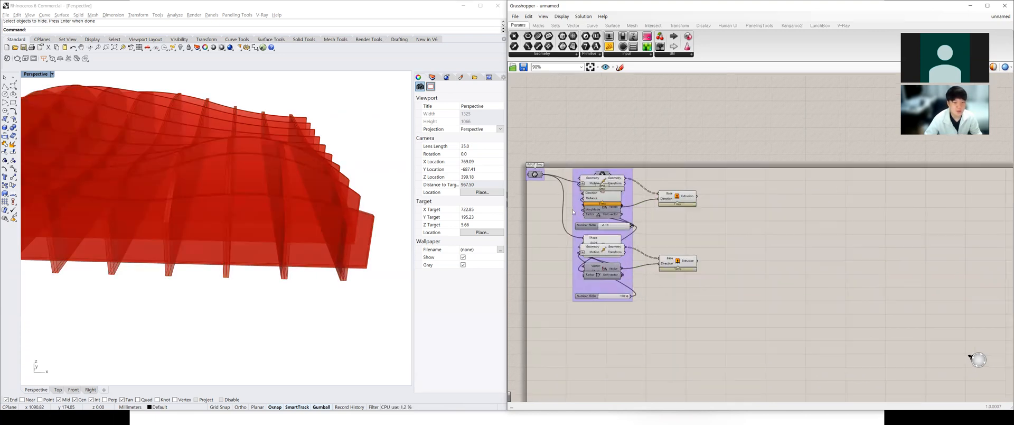
click(660, 148)
middle_click(640, 158)
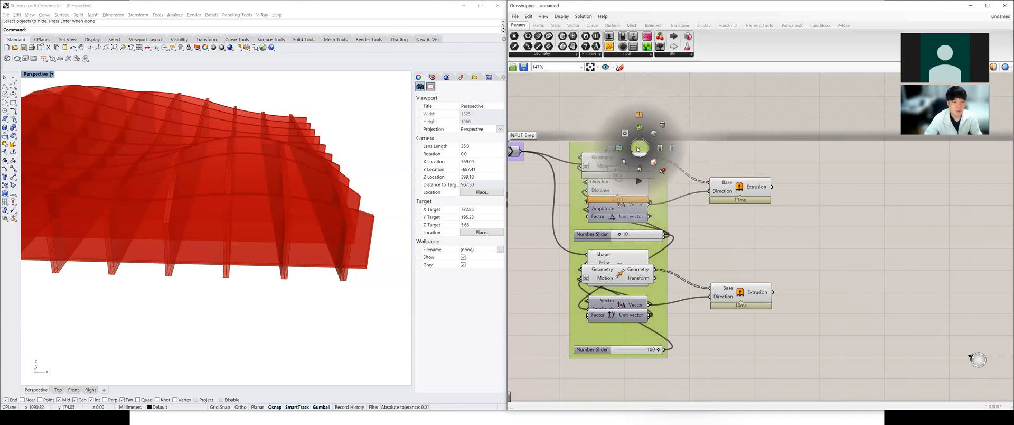
key(ctrl+z)
key(ctrl+z)
key(ctrl+z)
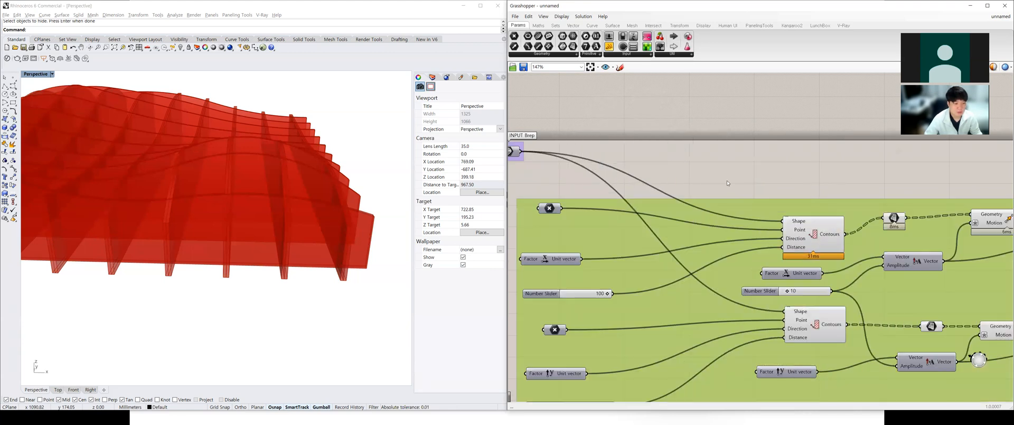
middle_click(750, 210)
right_click(802, 205)
click(761, 205)
double_click(761, 206)
key(Escape)
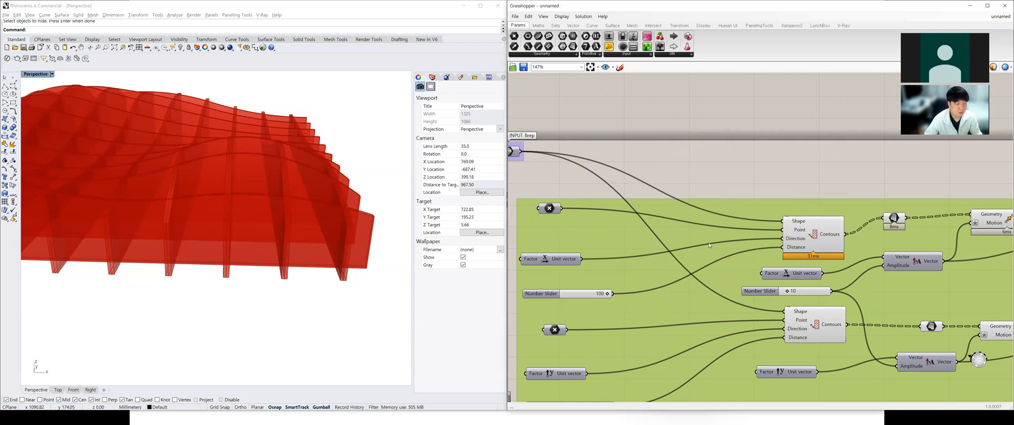
scroll(709, 245, down, 5)
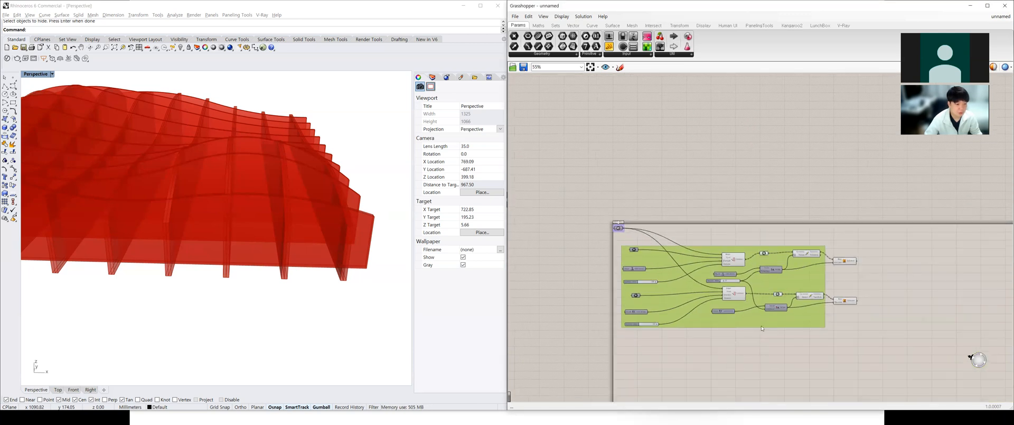
scroll(813, 324, up, 3)
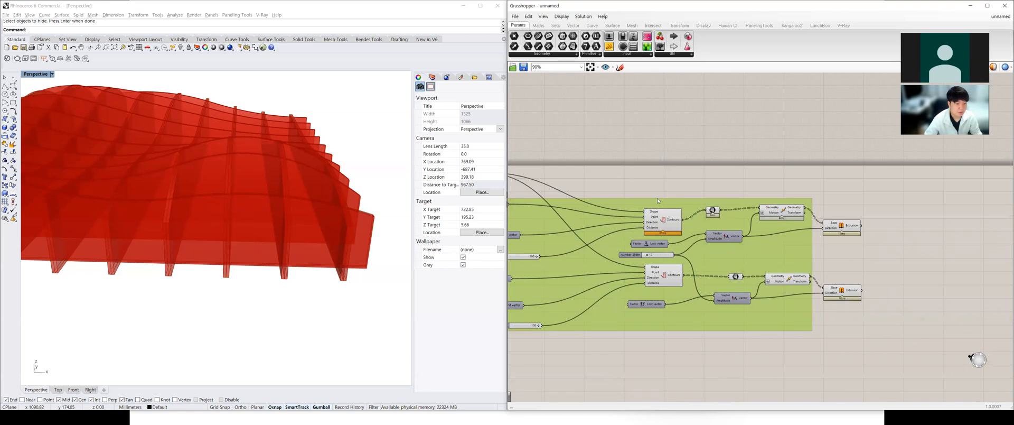
double_click(669, 200)
right_click(689, 207)
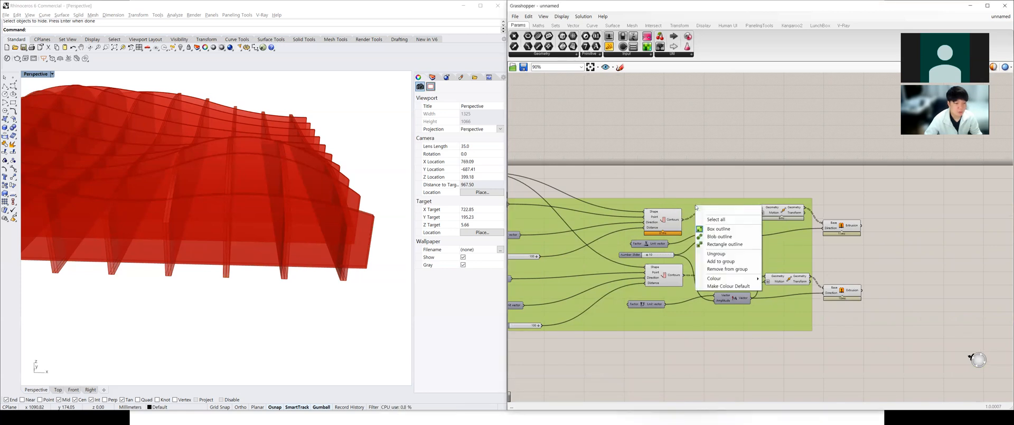
click(717, 231)
right_click(680, 206)
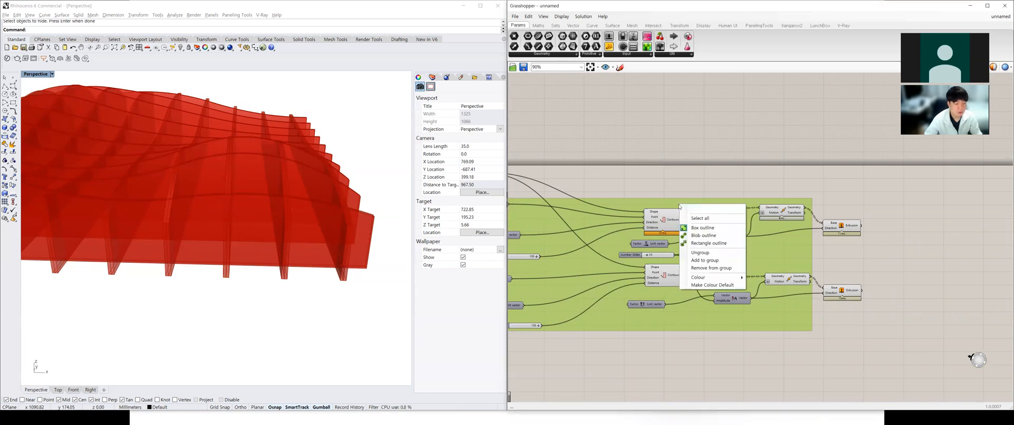
click(691, 315)
scroll(691, 316, down, 3)
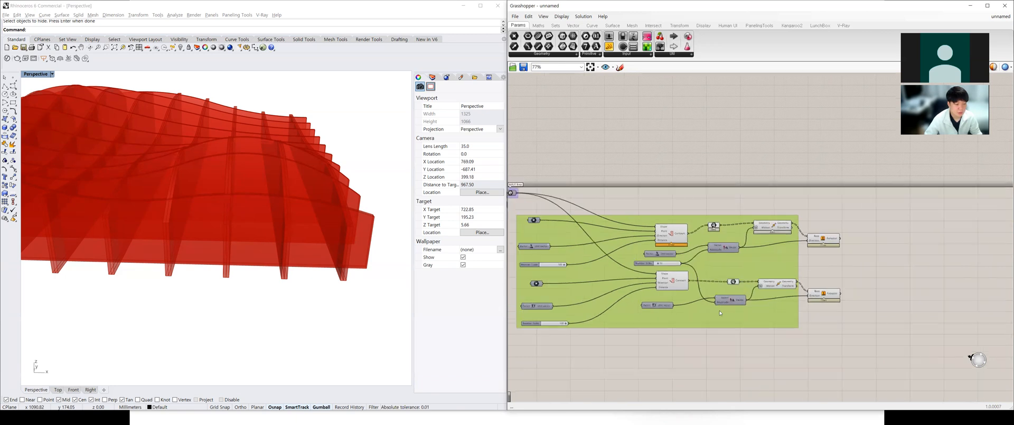
scroll(784, 300, up, 2)
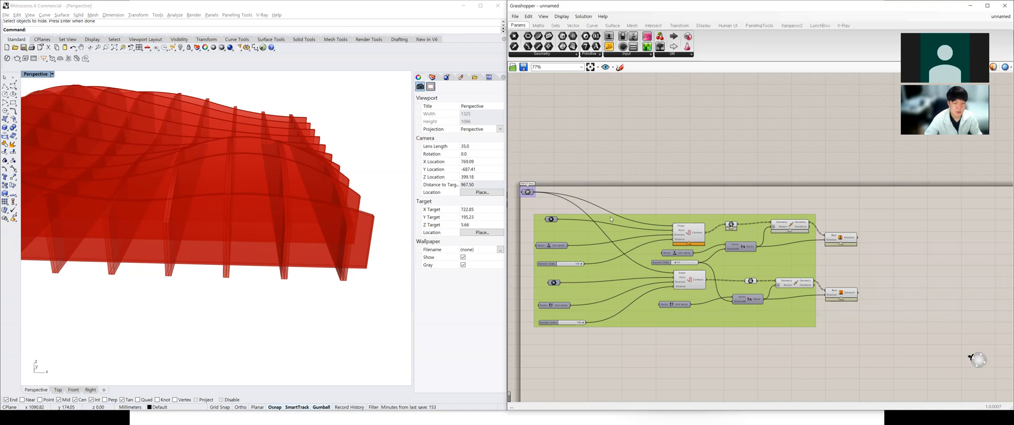
scroll(644, 224, up, 4)
middle_click(704, 213)
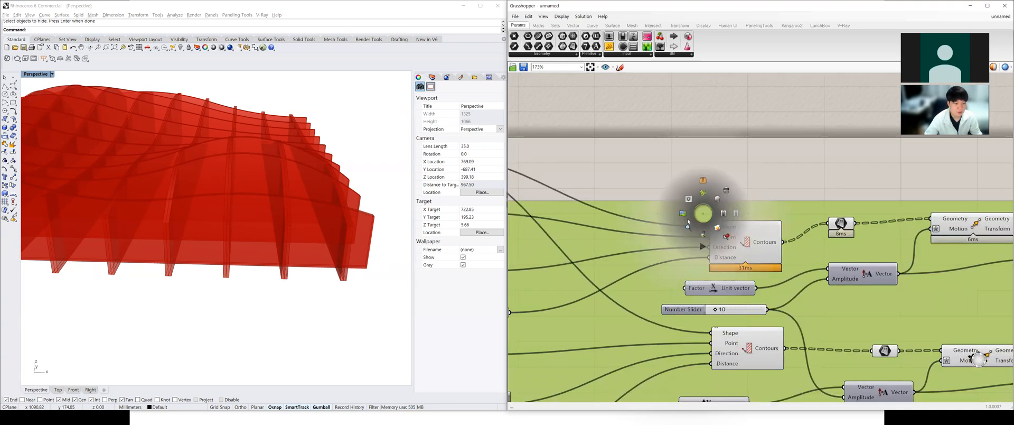
scroll(663, 230, down, 4)
Move the two Extrude components farther away from the group of contour and Move components.
click(818, 331)
drag(818, 330, 865, 268)
click(801, 346)
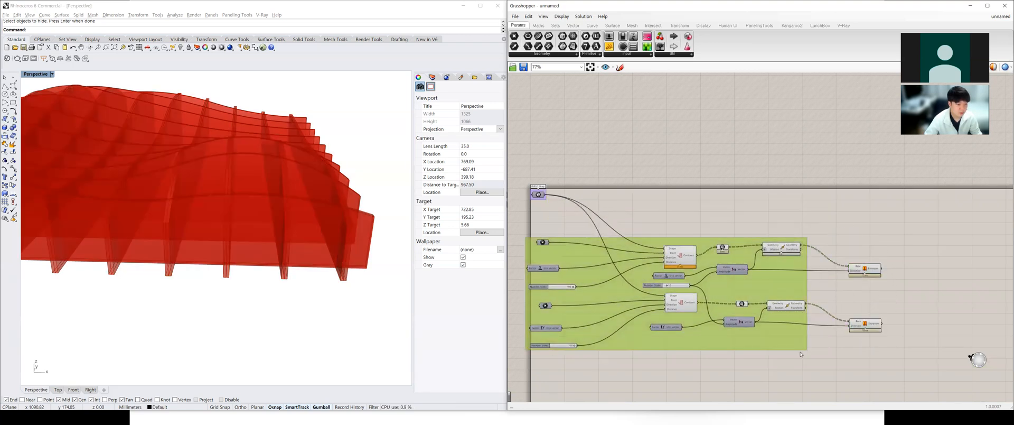
Try to distribute and align all components of the group vertically, and undo these layout changes.
right_click(687, 327)
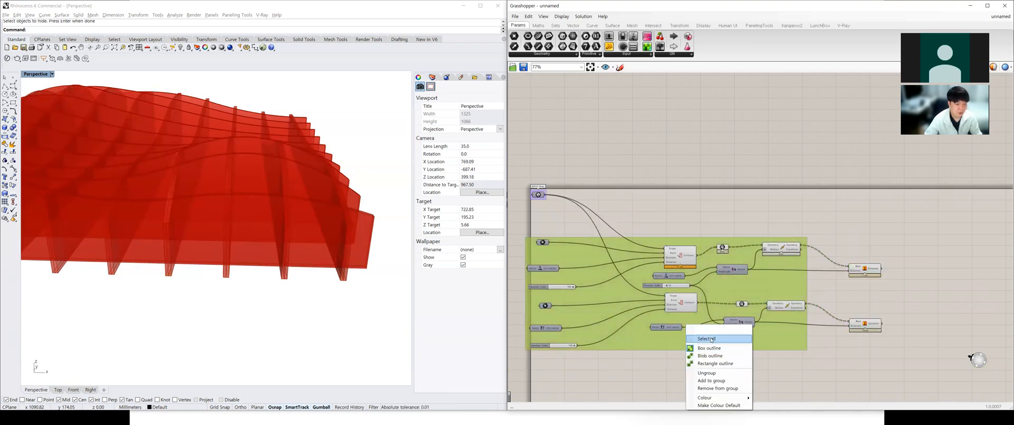
click(711, 338)
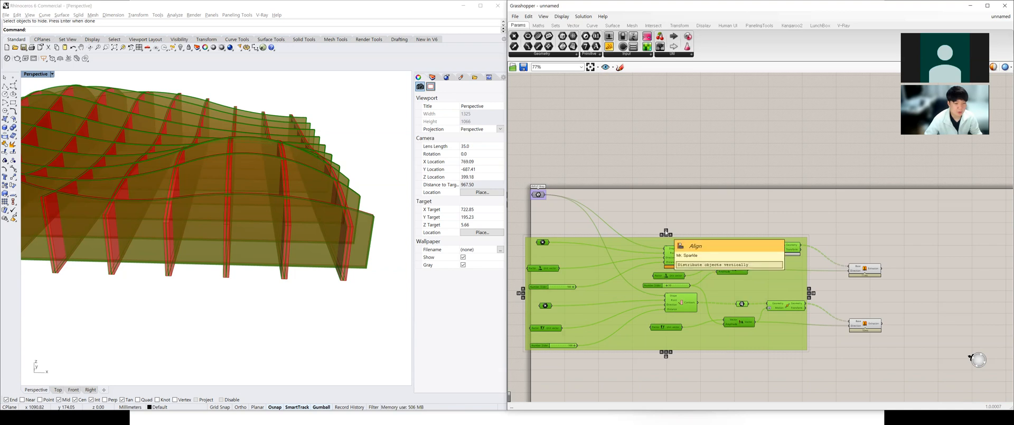
click(666, 234)
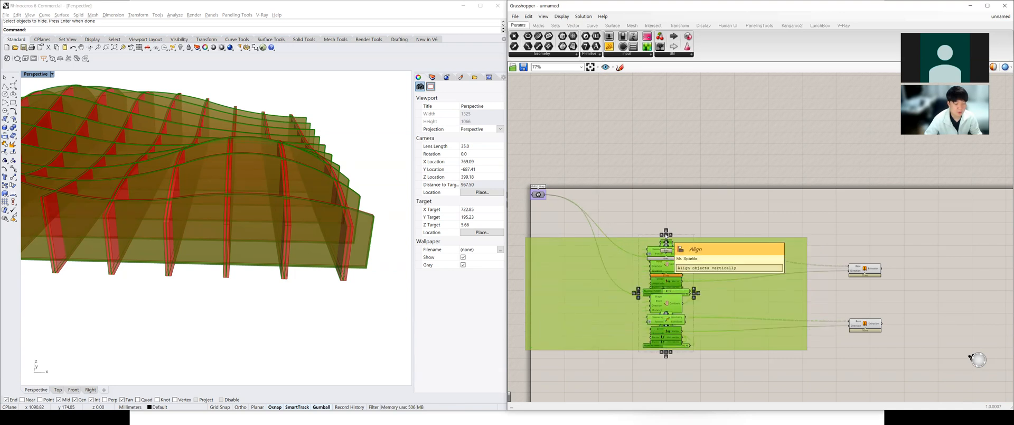
click(678, 243)
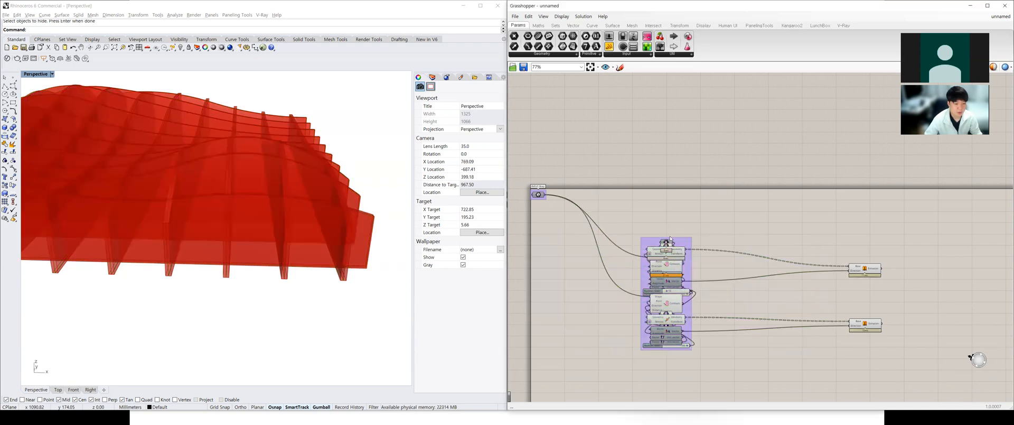
drag(704, 227, 665, 357)
drag(668, 304, 642, 267)
click(696, 209)
key(ctrl+z)
key(ctrl+z)
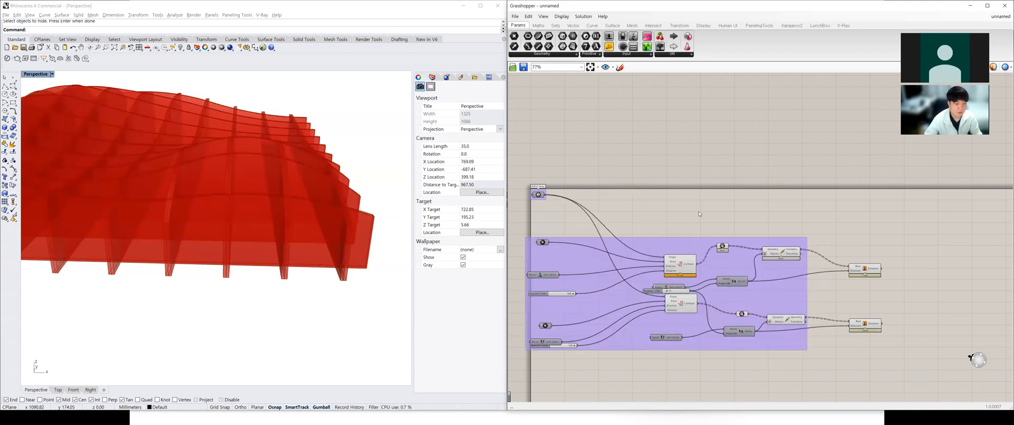
Reposition the group of contour and Move components closer to the Extrude components and name it "extrude base".
click(722, 260)
scroll(724, 317, down, 5)
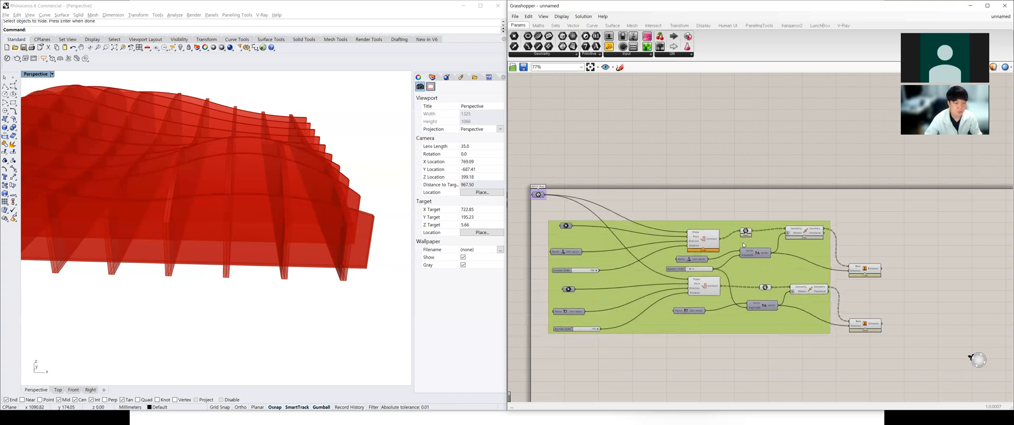
scroll(569, 241, down, 5)
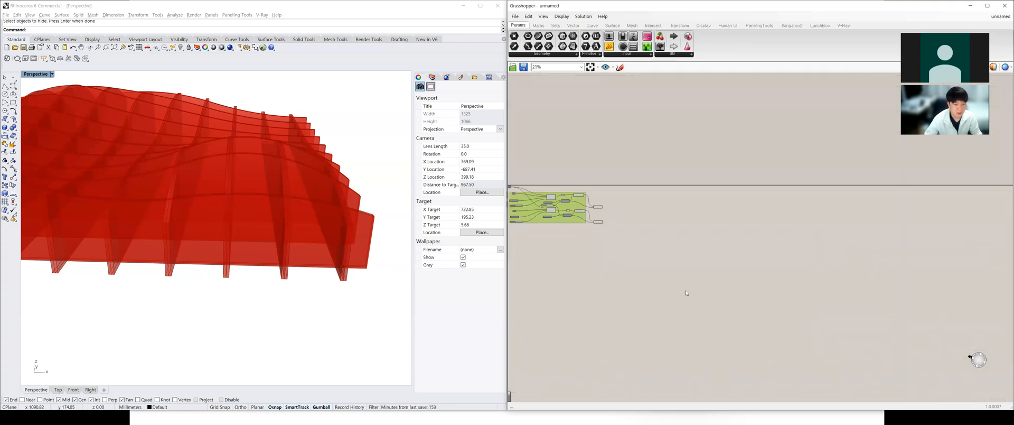
scroll(610, 215, up, 8)
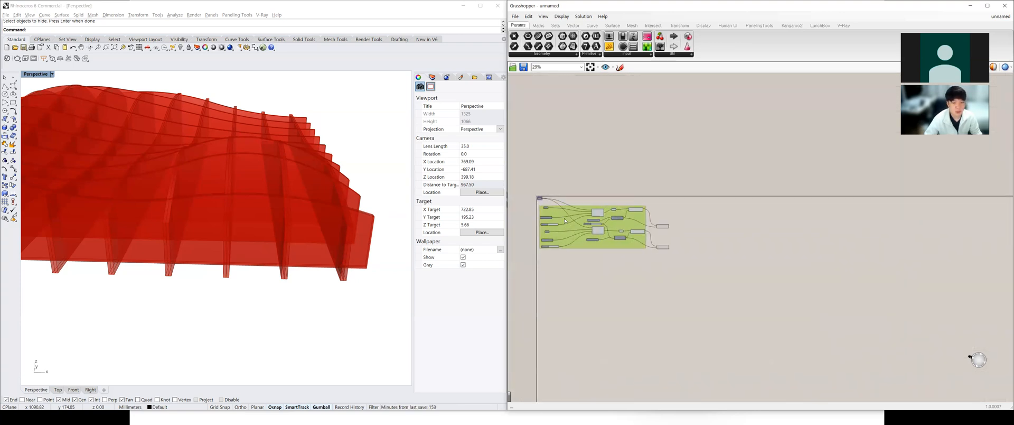
right_click(608, 283)
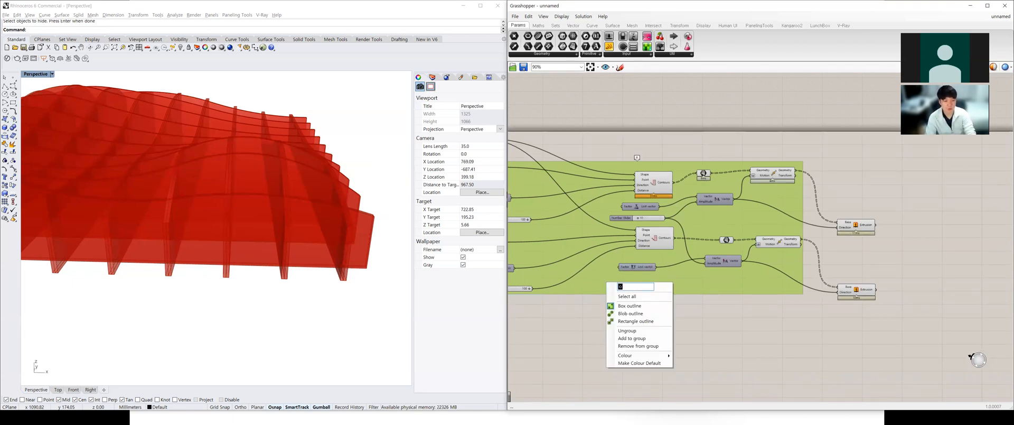
text(e)
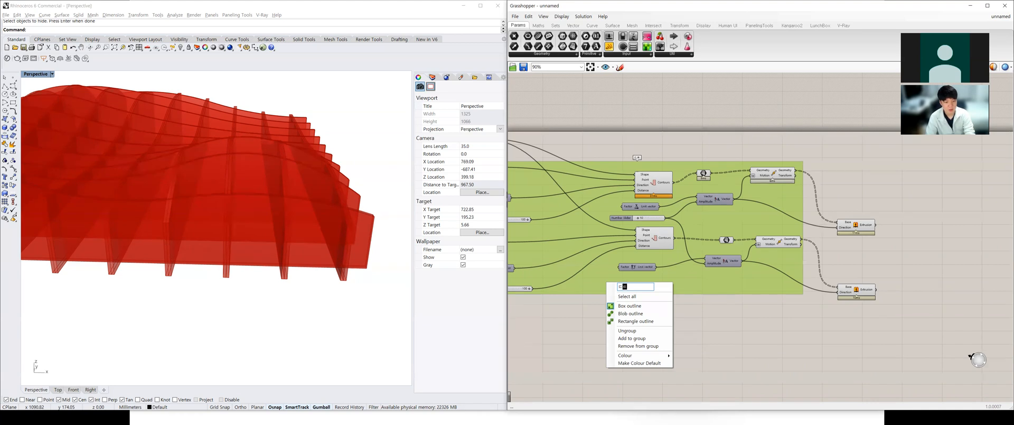
text(xtrude base)
key(Return)
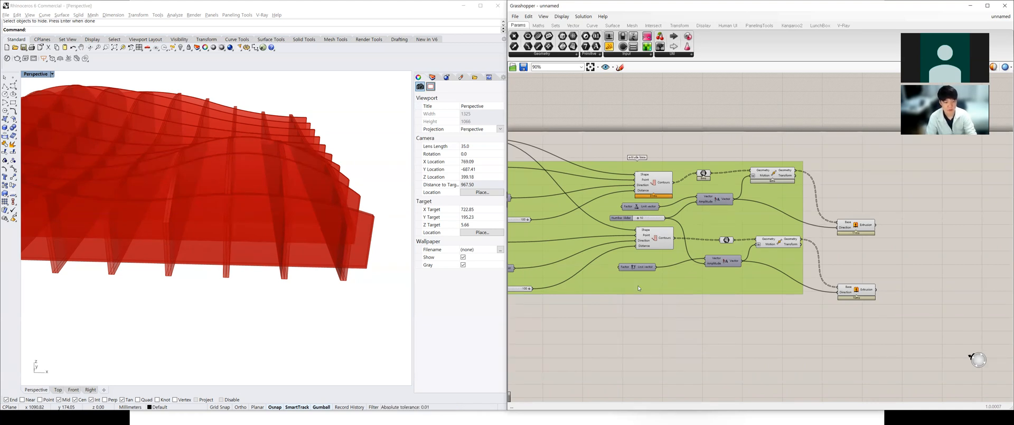
Review the named group and examine the waffle structure from a higher, rotated viewpoint in the Perspective viewport.
scroll(644, 287, down, 4)
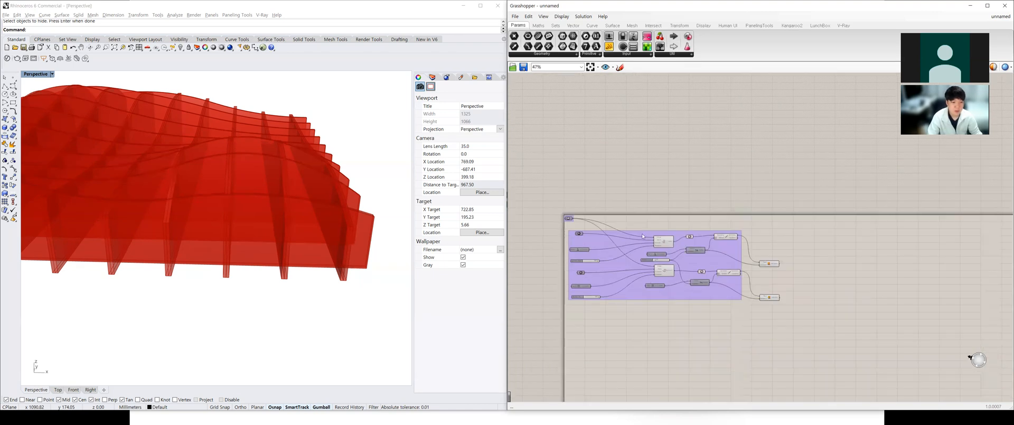
scroll(654, 240, up, 2)
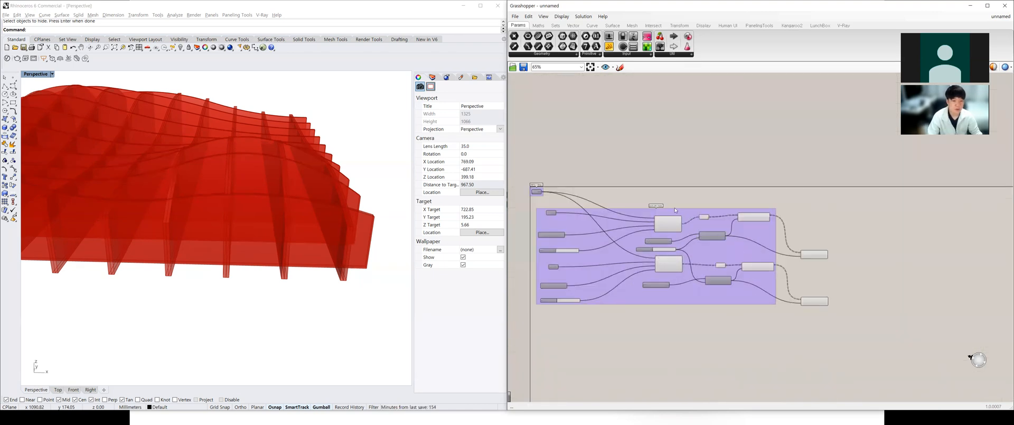
scroll(544, 191, up, 3)
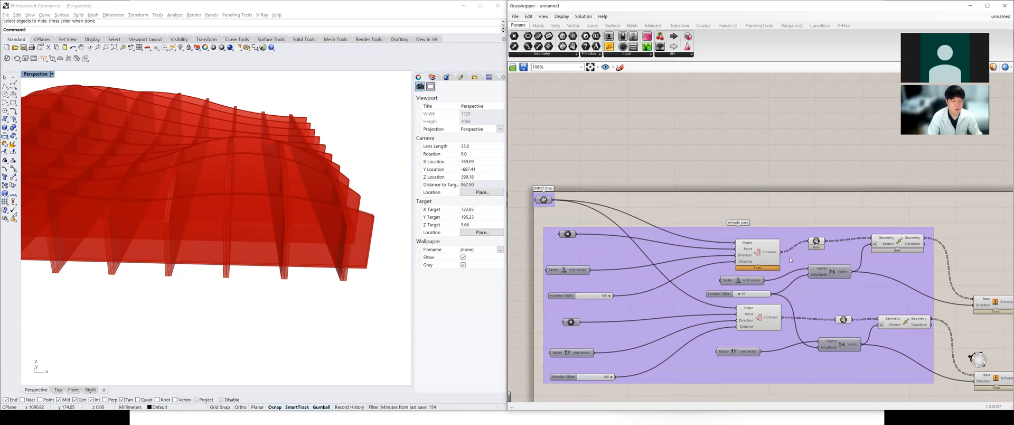
scroll(791, 260, up, 2)
scroll(739, 202, down, 4)
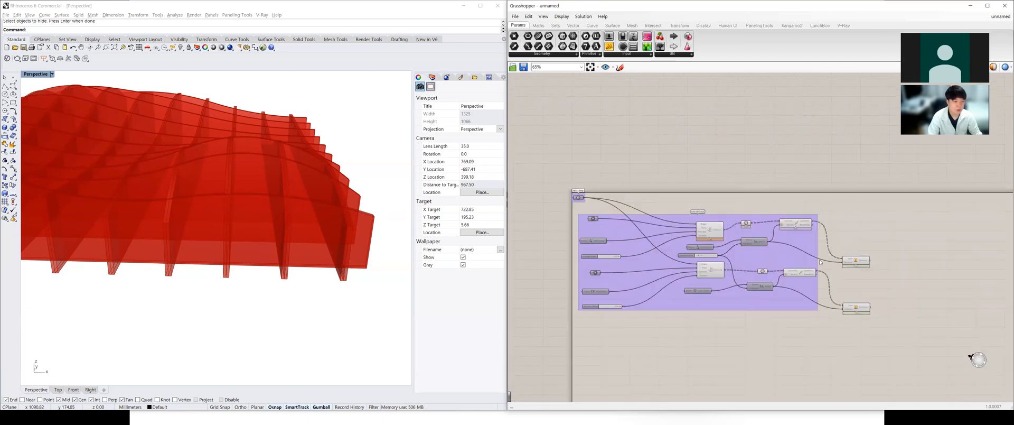
scroll(820, 262, up, 3)
right_drag(363, 183, 294, 202)
scroll(268, 211, down, 5)
scroll(272, 214, up, 3)
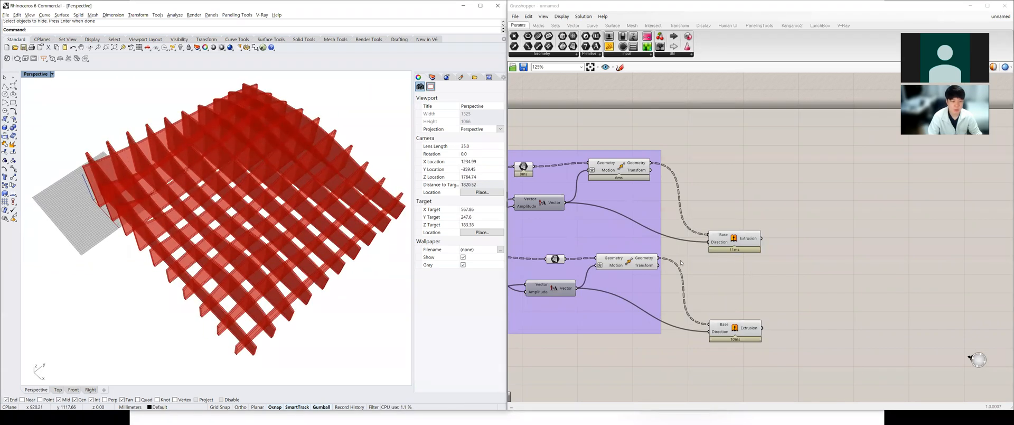
Reposition the X- and Y-direction Extrude components closer to each other beside the extrude base group.
scroll(681, 262, down, 3)
drag(761, 309, 769, 302)
drag(868, 343, 864, 263)
scroll(837, 278, down, 1)
right_drag(838, 277, 753, 275)
scroll(753, 275, up, 1)
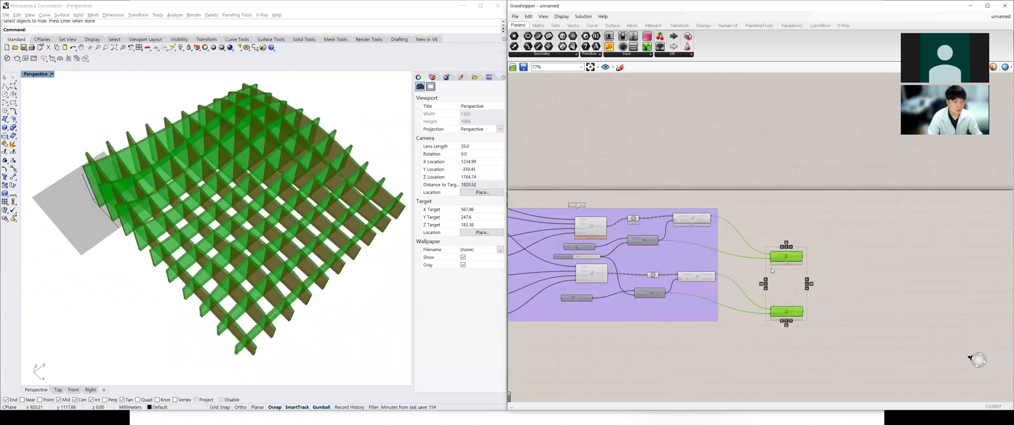
click(773, 272)
scroll(773, 270, up, 4)
scroll(840, 281, down, 3)
right_drag(850, 282, 799, 280)
scroll(802, 272, up, 3)
drag(731, 248, 732, 261)
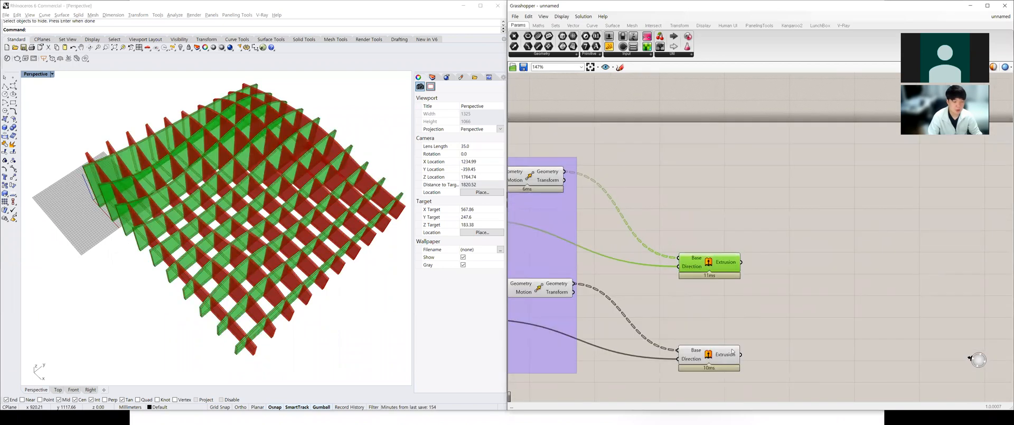
drag(732, 350, 730, 344)
Inspect the X-direction Extrude output and switch to the Grasshopper basics slide show in PowerPoint to consult its slides.
mouse_move(723, 265)
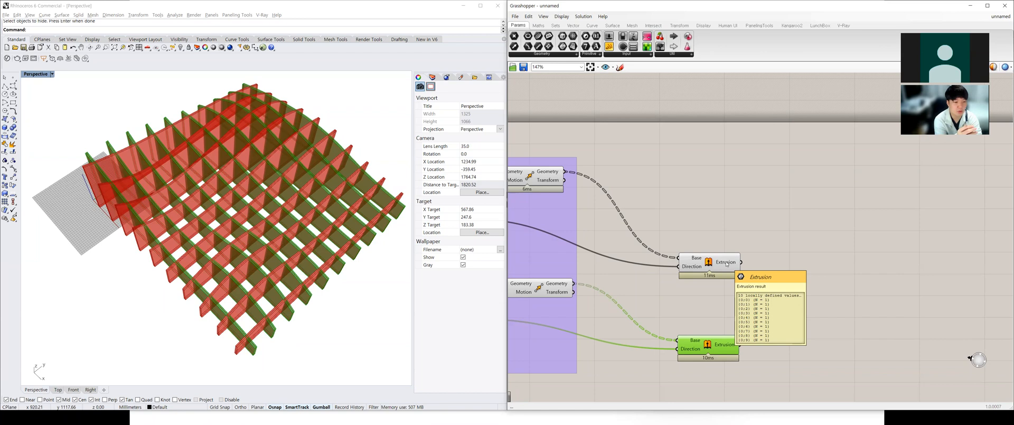
click(249, 352)
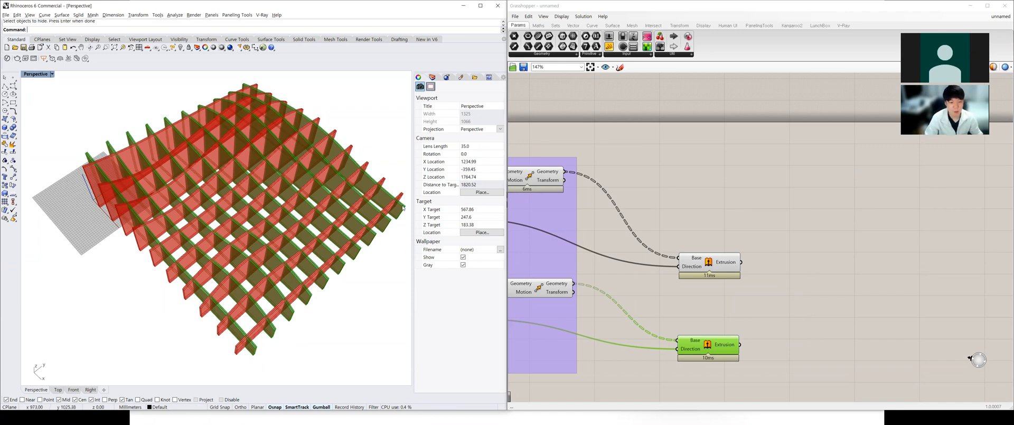
key(alt+Tab)
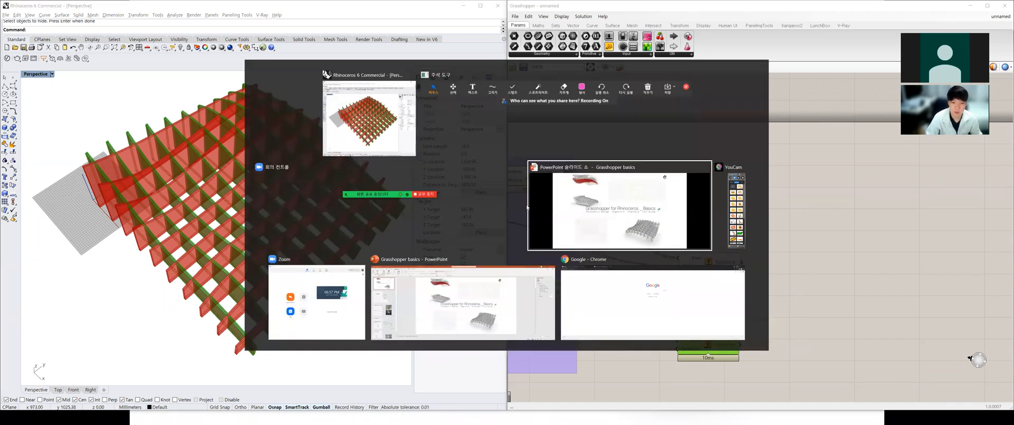
key(Right)
key(Right)
key(Right)
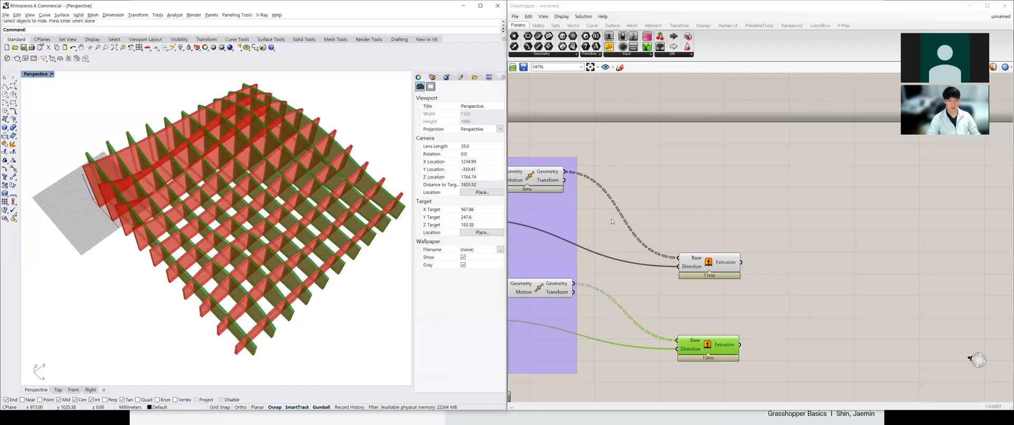
Add a Point parameter to the Grasshopper canvas below the extrude base group.
scroll(666, 291, up, 5)
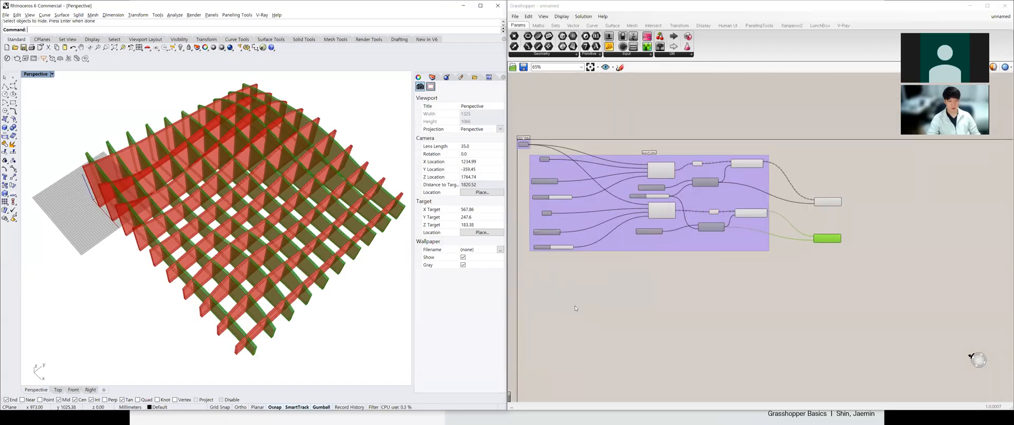
scroll(666, 291, down, 2)
scroll(552, 280, up, 3)
click(600, 280)
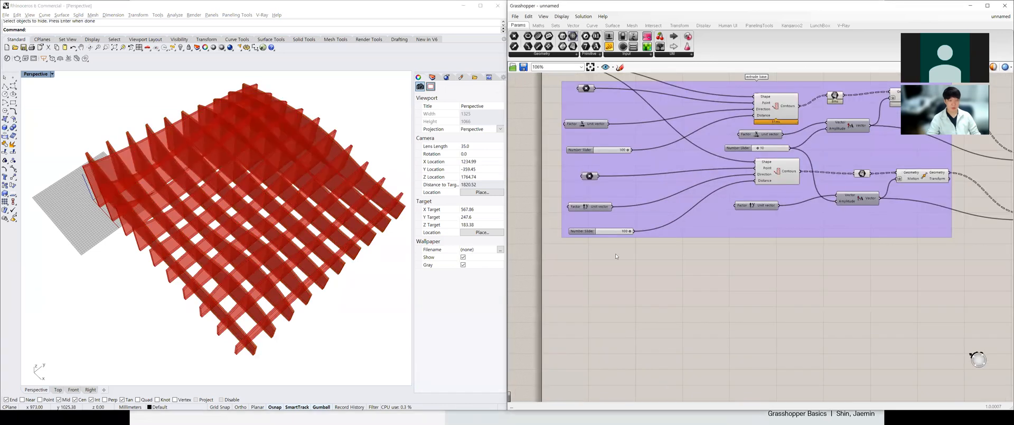
double_click(599, 286)
text(point)
key(Return)
Turn off the preview of all waffle components, including the extrude base group and the two Extrude components beside it.
scroll(605, 199, down, 3)
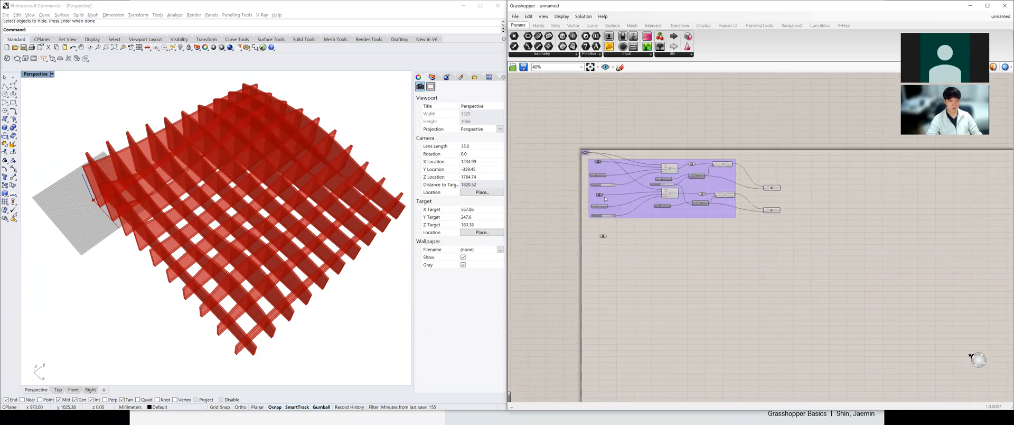
drag(779, 217, 567, 139)
middle_click(645, 202)
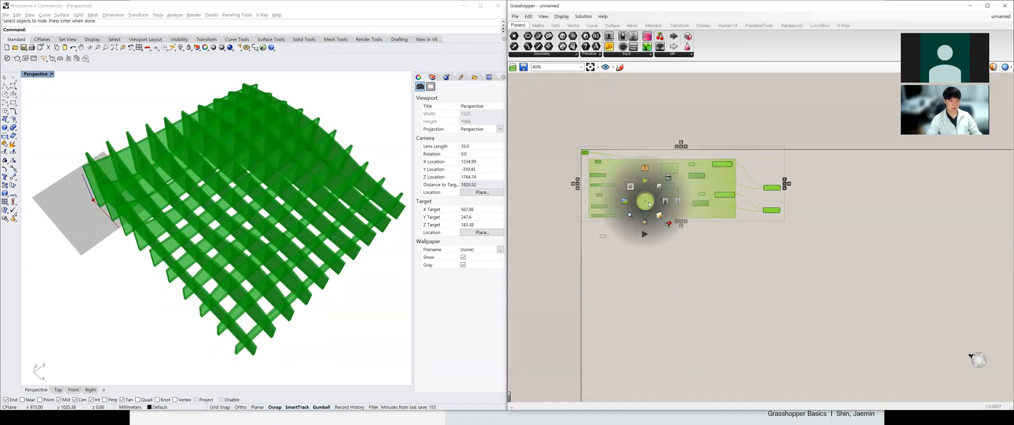
click(649, 185)
click(755, 159)
right_click(754, 160)
click(769, 174)
middle_click(761, 166)
click(783, 151)
Add a Square grid component to the canvas below the extrude base group, with the Point parameter set apart from it.
click(603, 236)
scroll(602, 237, up, 4)
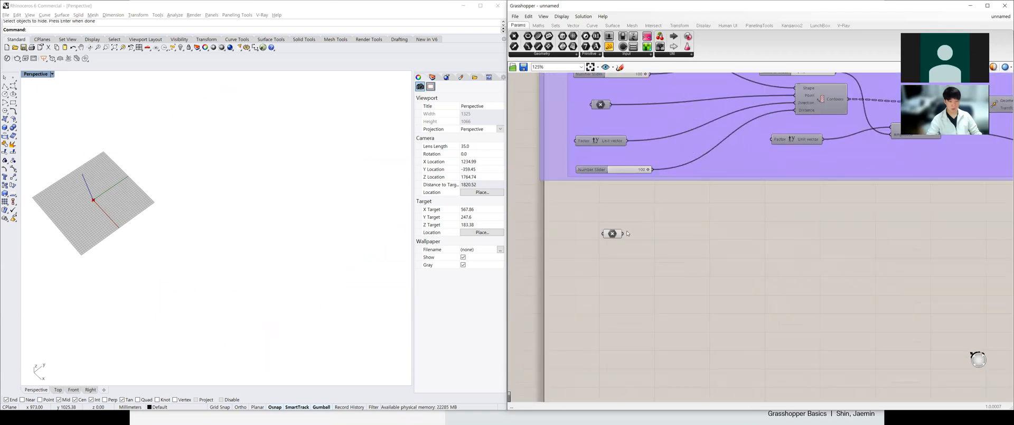
drag(600, 239, 575, 262)
click(634, 26)
click(653, 26)
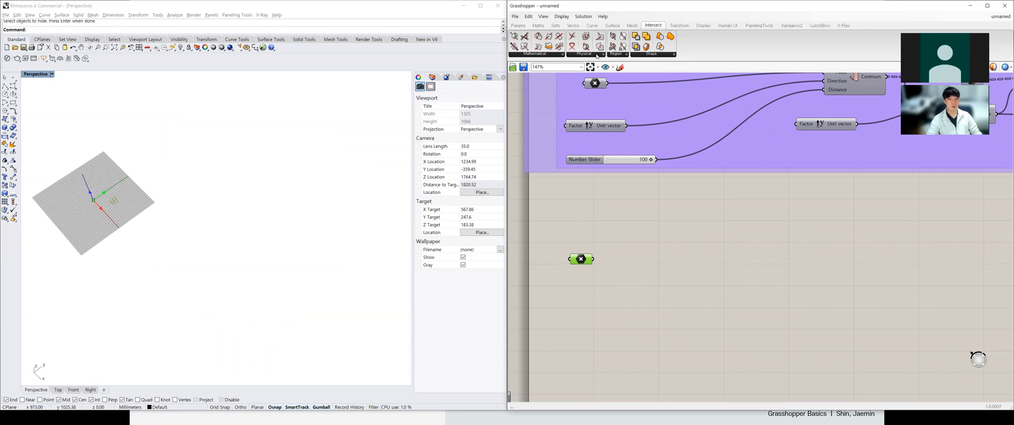
click(592, 25)
click(573, 25)
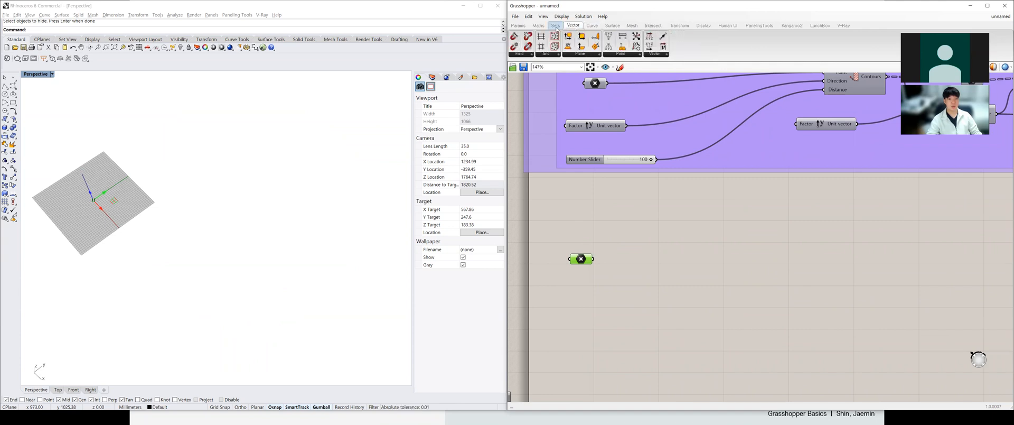
click(546, 55)
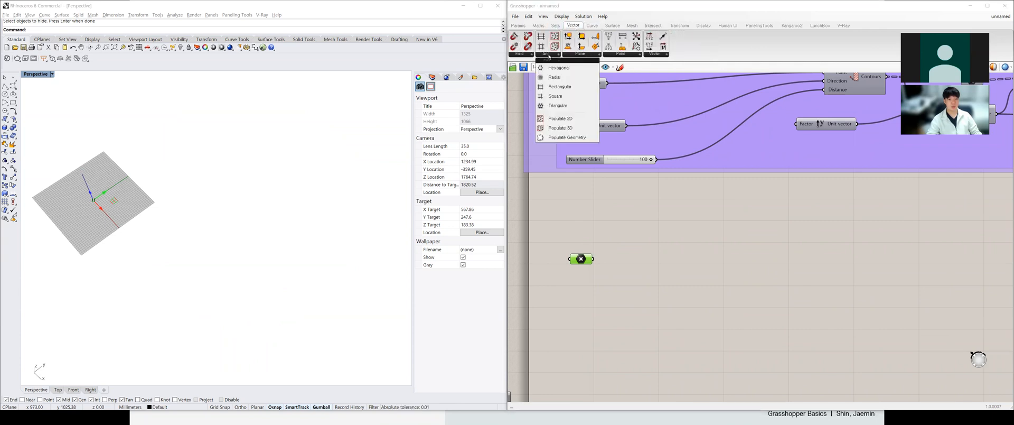
click(555, 95)
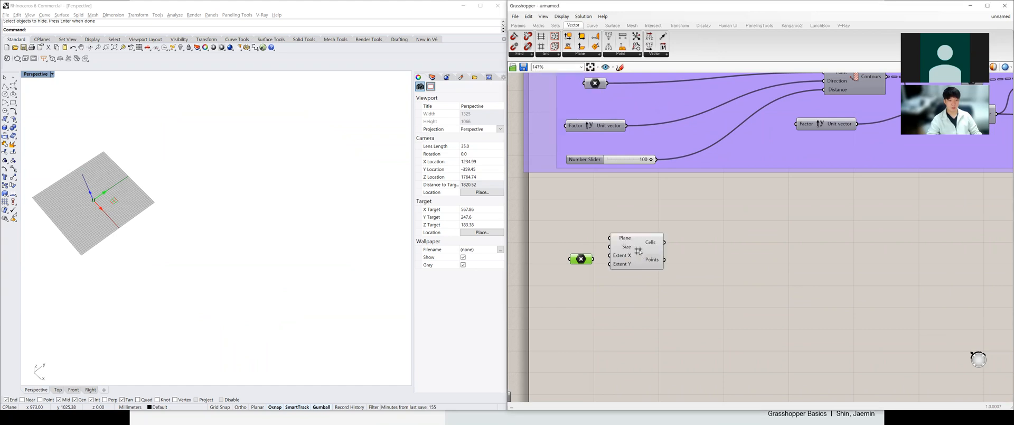
click(669, 276)
mouse_move(593, 259)
mouse_down()
mouse_move(649, 264)
mouse_move(595, 264)
mouse_up()
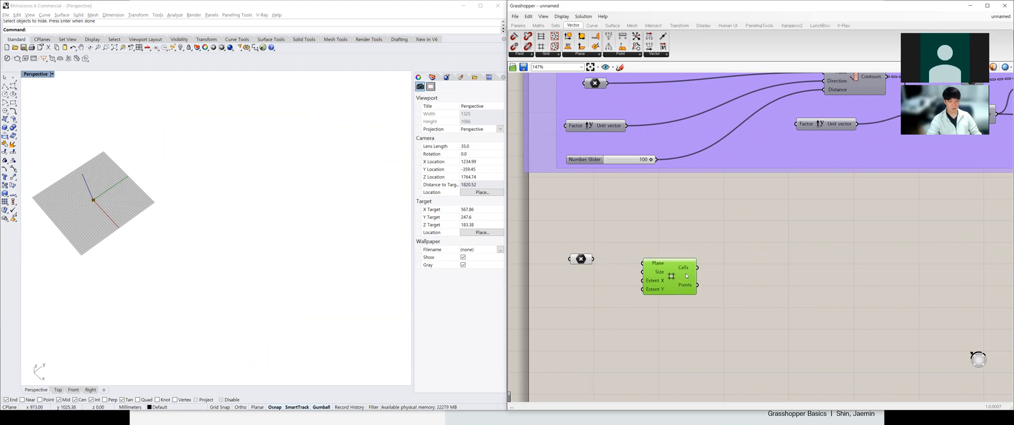
drag(667, 277, 683, 273)
Create a number slider set to 10, connect it to the Square grid's Size input and space the two apart.
click(686, 313)
double_click(687, 312)
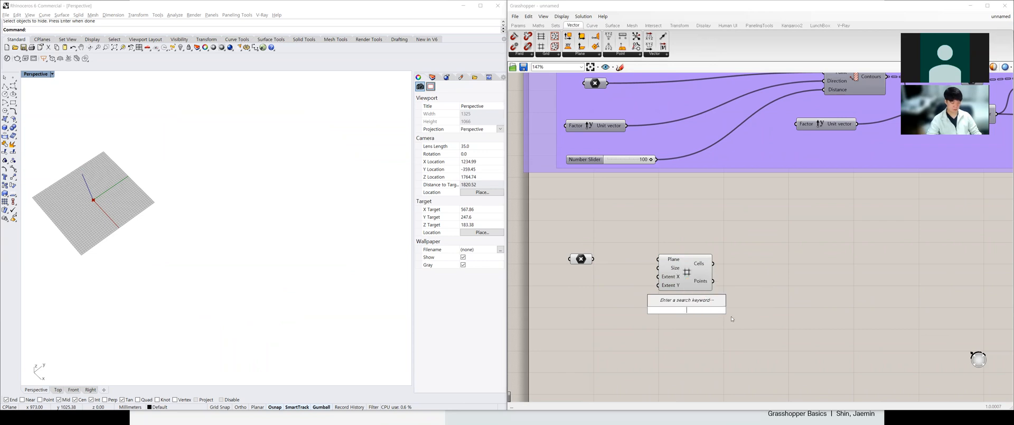
text(10)
key(Return)
drag(732, 310, 769, 267)
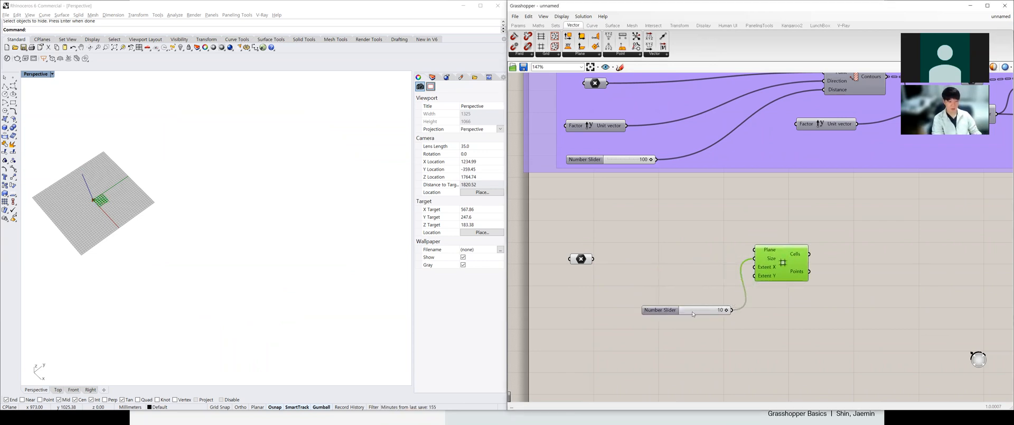
drag(693, 314, 633, 306)
drag(772, 269, 771, 281)
Create a number slider set to 100 and connect it to the Square grid's Extent X and Extent Y inputs.
click(729, 328)
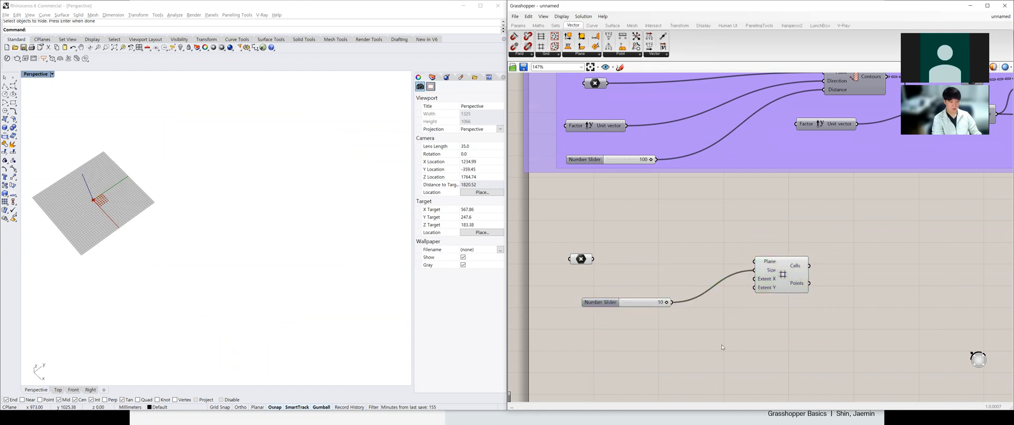
double_click(722, 346)
text(100)
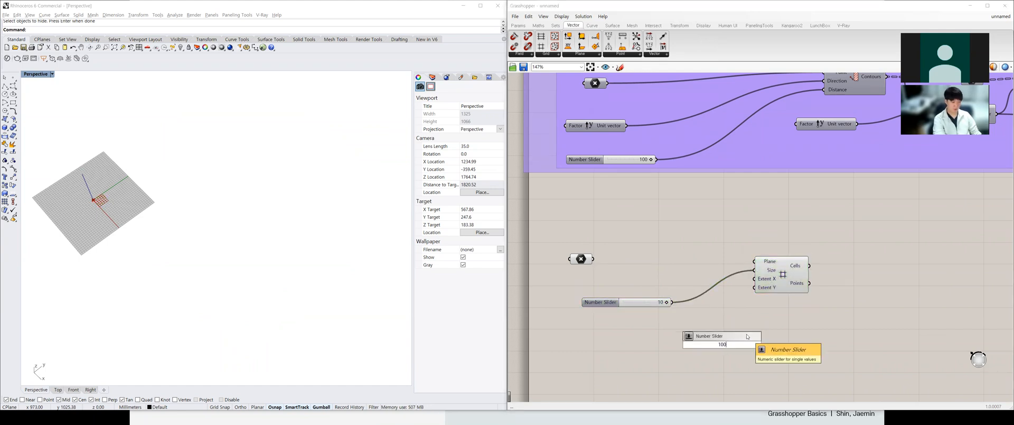
key(Return)
drag(767, 345, 757, 284)
drag(766, 344, 755, 287)
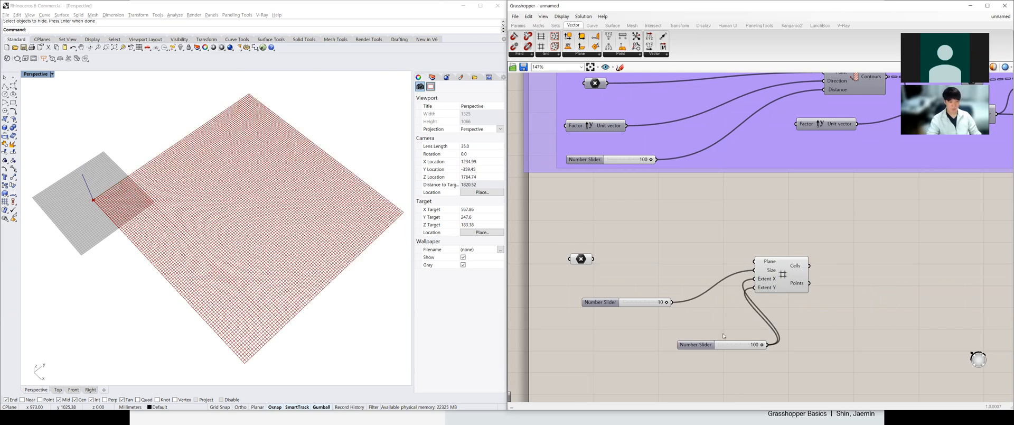
Rewire the Square grid so the 100 slider feeds Size and the 10 slider feeds Extent X and Extent Y.
scroll(723, 335, down, 2)
click(634, 327)
right_drag(186, 324, 207, 308)
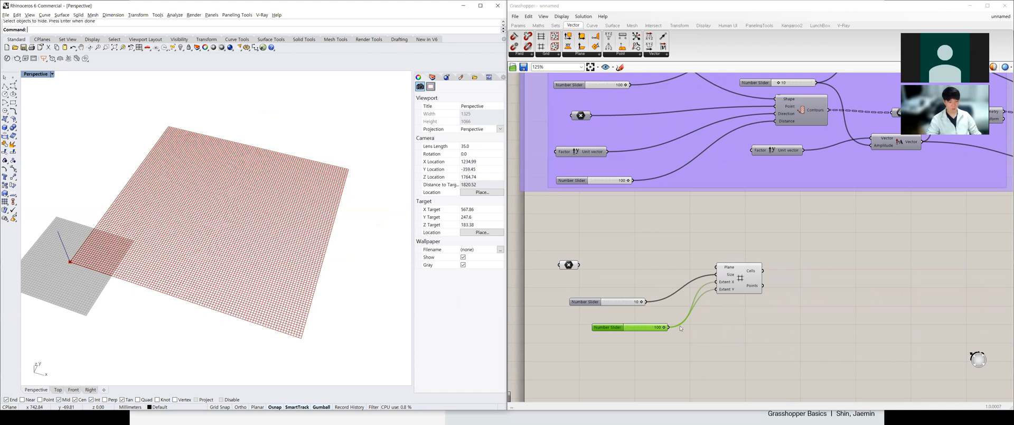
drag(668, 327, 716, 274)
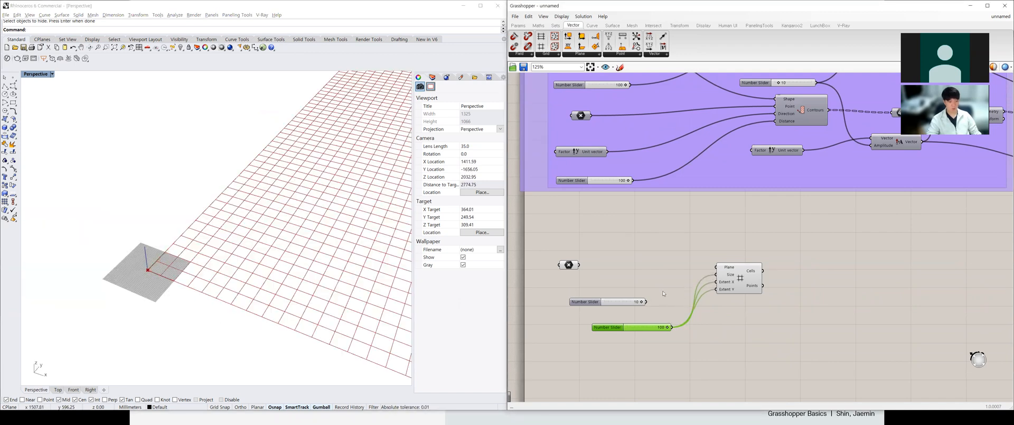
mouse_move(646, 302)
mouse_down()
mouse_move(716, 282)
mouse_move(646, 301)
mouse_up()
click(651, 346)
drag(639, 327, 614, 317)
drag(740, 276, 737, 288)
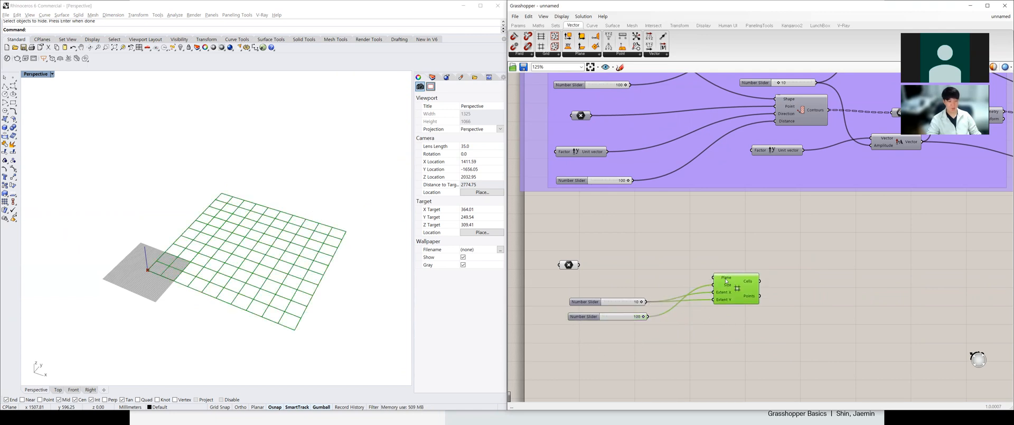
Delete the unused Point parameter and align the two number sliders beside the Square grid component.
mouse_move(726, 281)
drag(599, 251, 535, 279)
key(Delete)
drag(584, 302, 581, 279)
drag(583, 316, 582, 302)
Examine the square grid in the Perspective viewport together with the component's Cells and Points outputs and its inputs.
click(757, 290)
scroll(254, 264, up, 4)
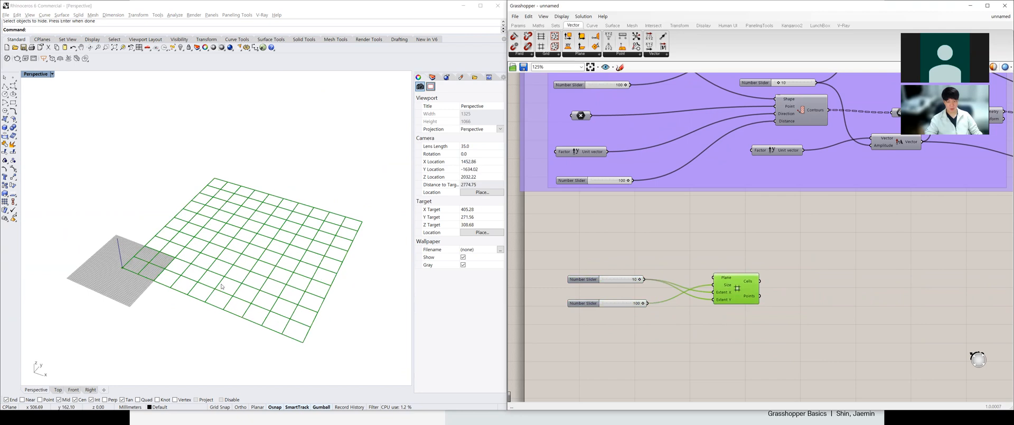
right_drag(253, 264, 259, 254)
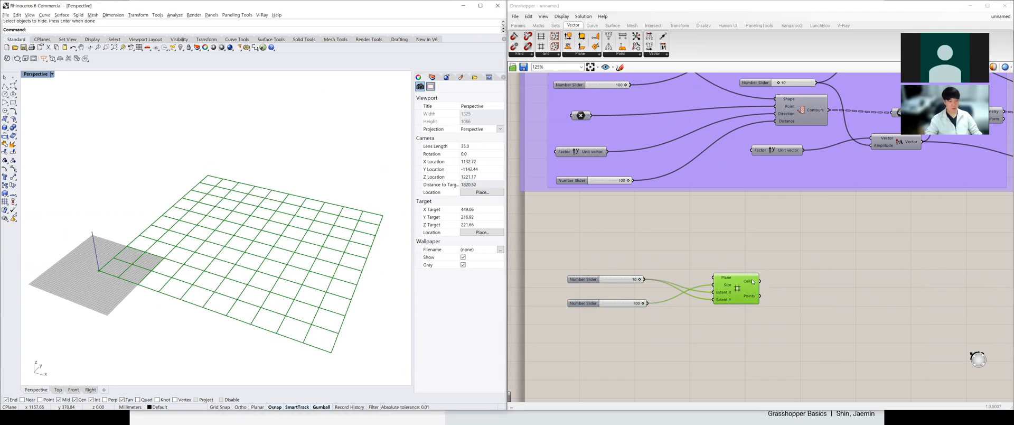
mouse_move(753, 281)
mouse_move(752, 300)
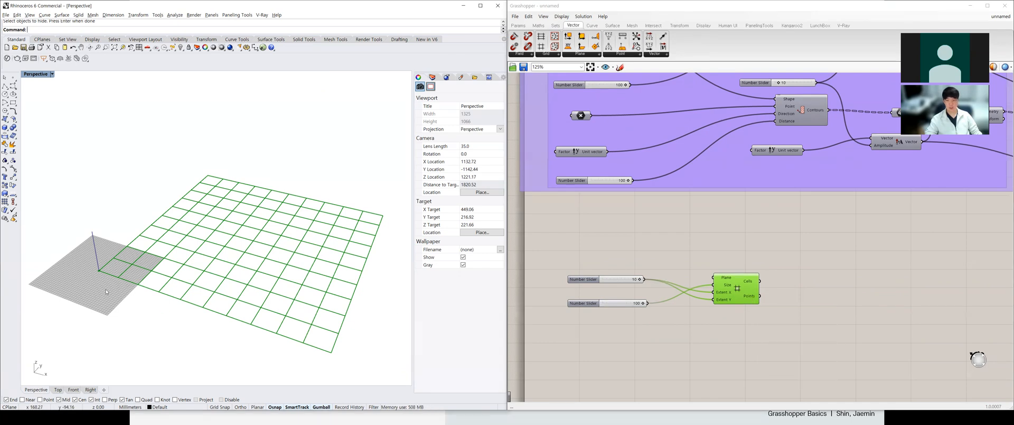
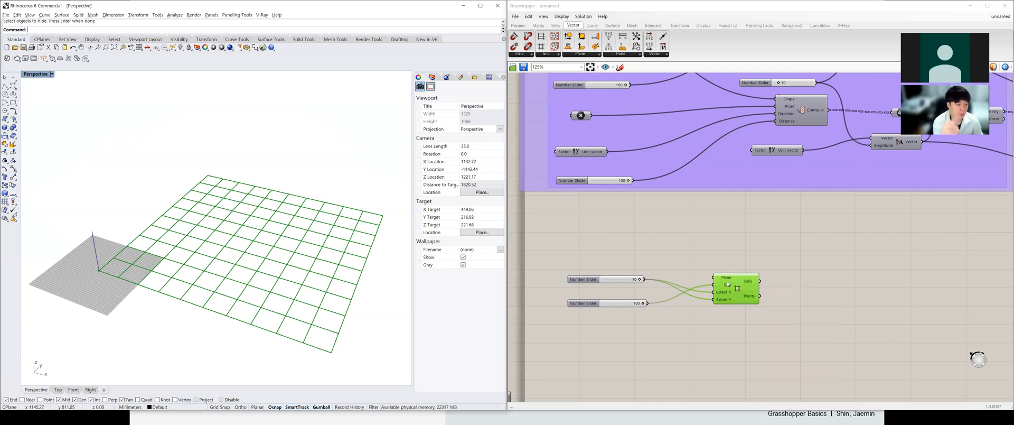
mouse_move(728, 296)
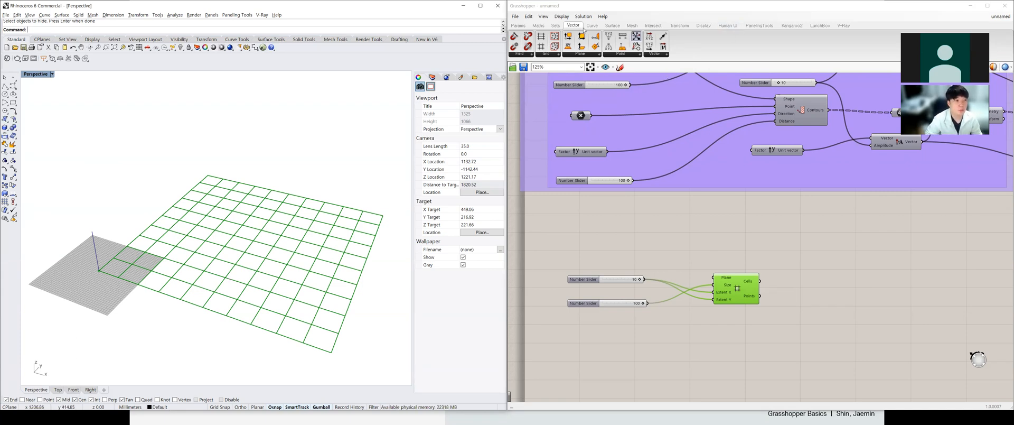
Find the Text Tag 3D component, place it beside the Square grid and connect the grid's Points output to its Location input.
click(520, 25)
click(670, 55)
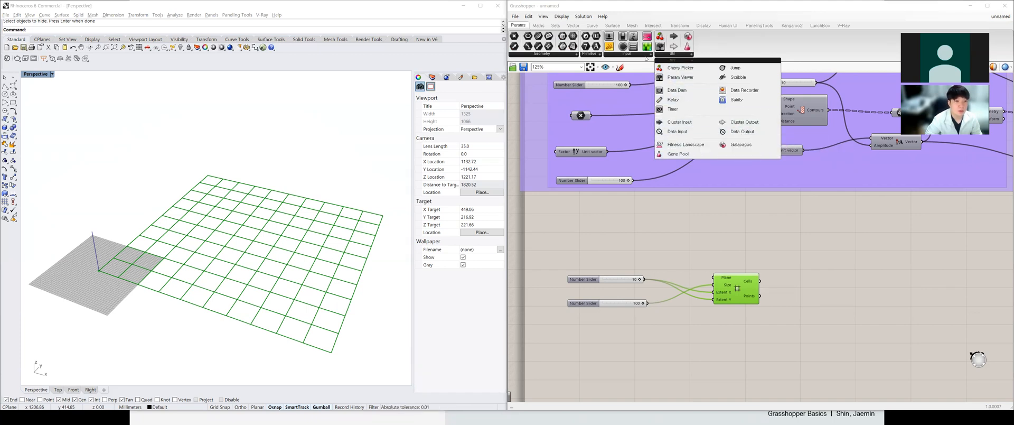
click(645, 55)
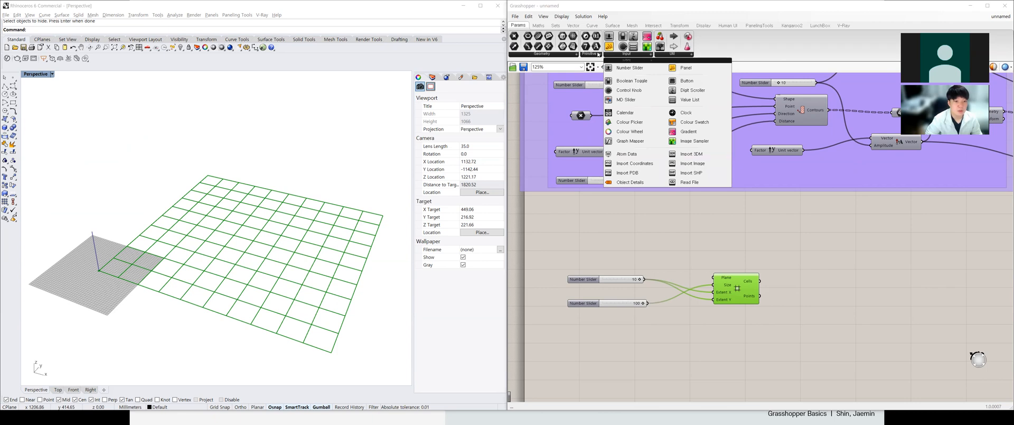
click(598, 54)
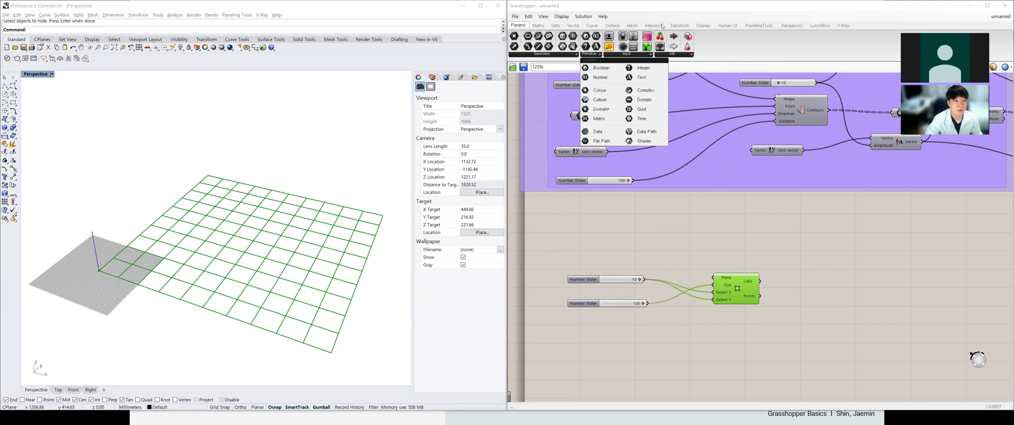
click(540, 26)
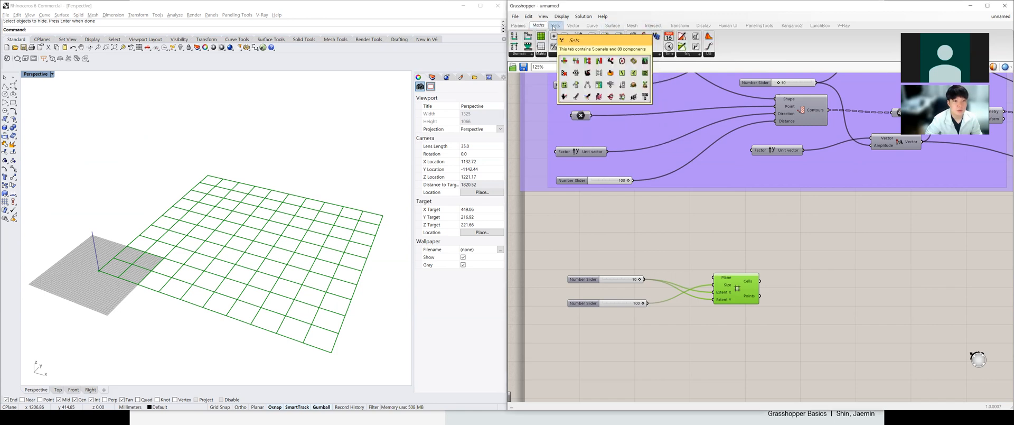
click(594, 26)
click(613, 26)
click(653, 26)
click(679, 25)
click(704, 26)
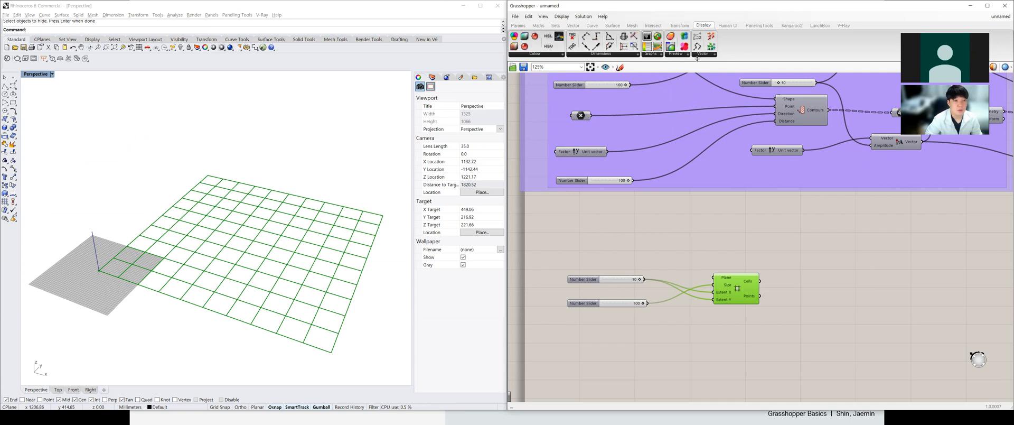
click(707, 55)
click(681, 55)
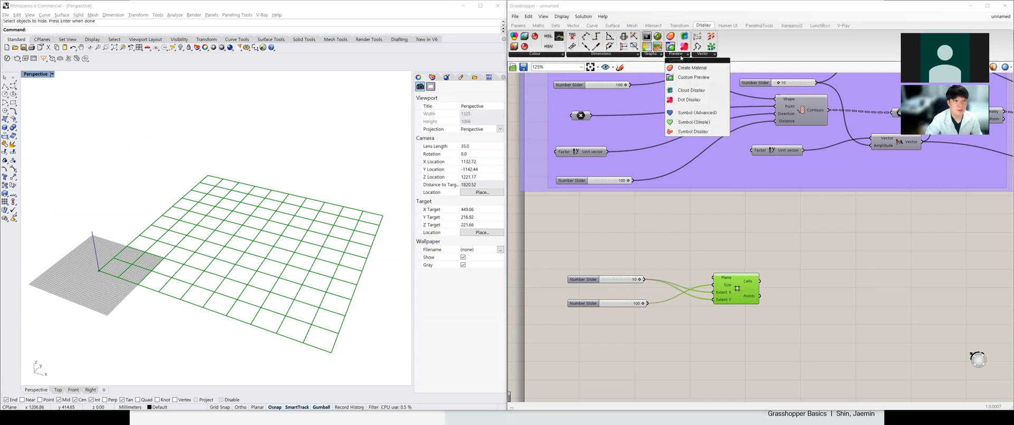
click(625, 56)
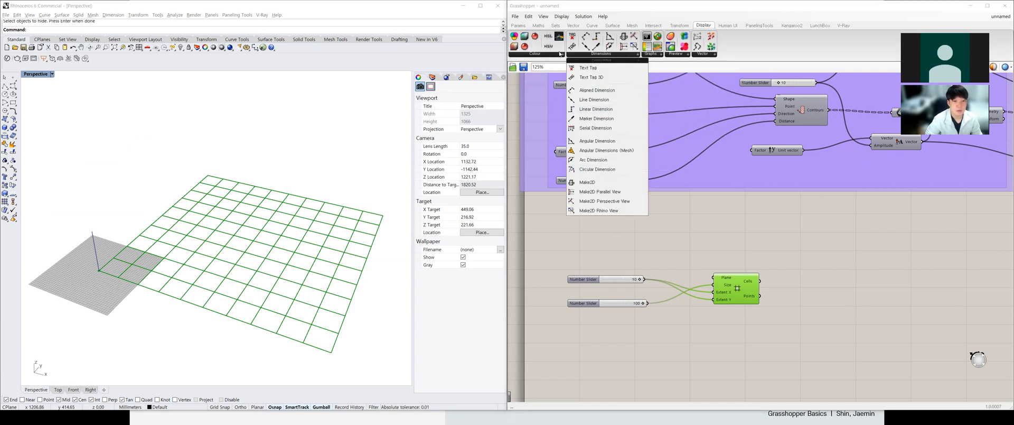
drag(594, 80, 829, 306)
click(831, 337)
scroll(717, 330, down, 3)
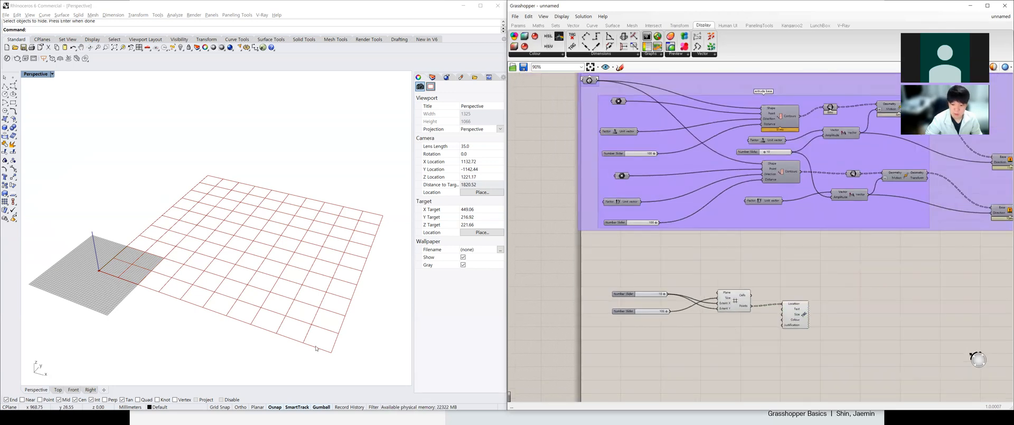
Check the grid corner in the viewport and connect the grid's Points output to the Text Tag 3D's Text input as well.
scroll(198, 262, up, 5)
scroll(197, 261, down, 10)
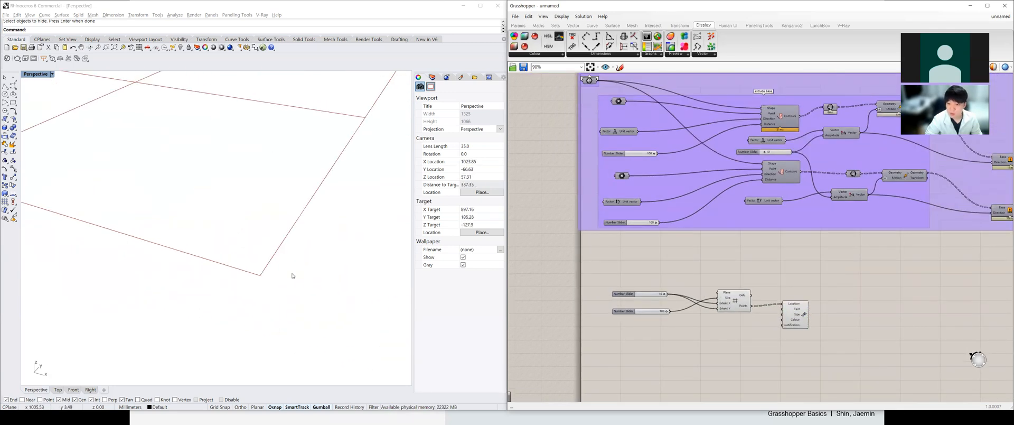
scroll(297, 284, down, 1)
scroll(806, 312, up, 4)
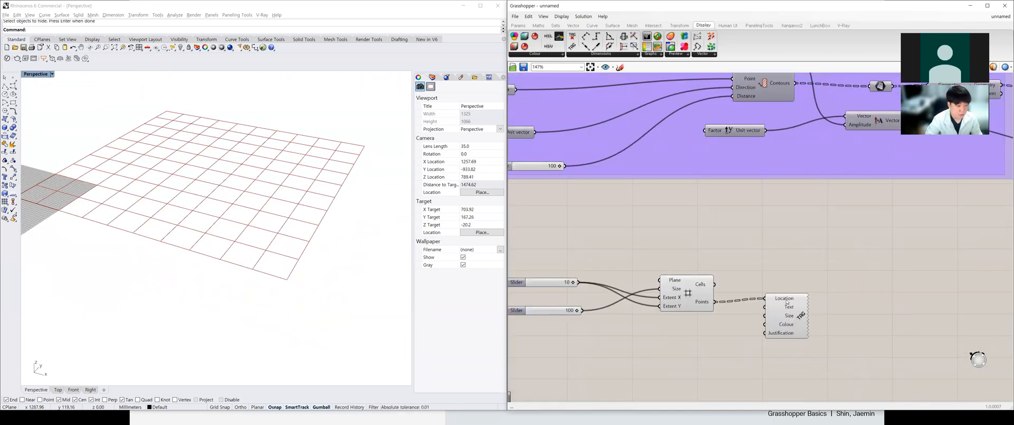
drag(787, 305, 798, 305)
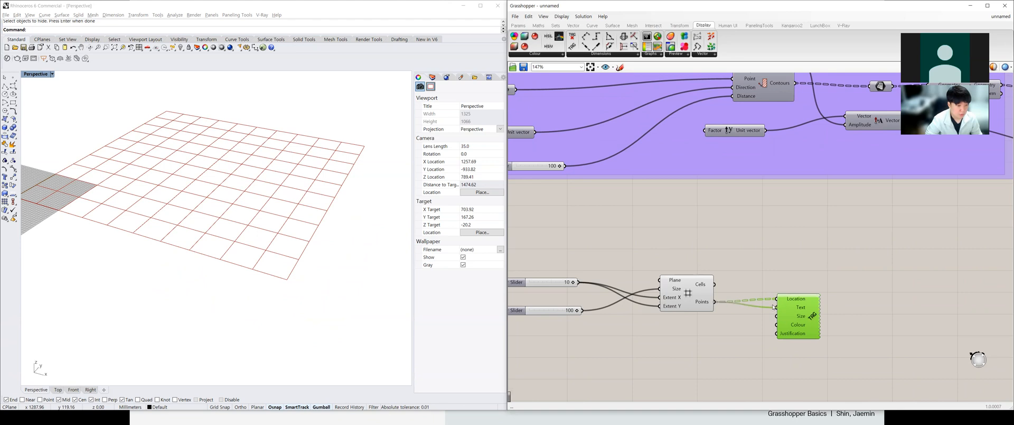
Inspect the coordinate labels at the grid's corner in the Perspective viewport and delete the Text Tag 3D component.
scroll(304, 287, up, 10)
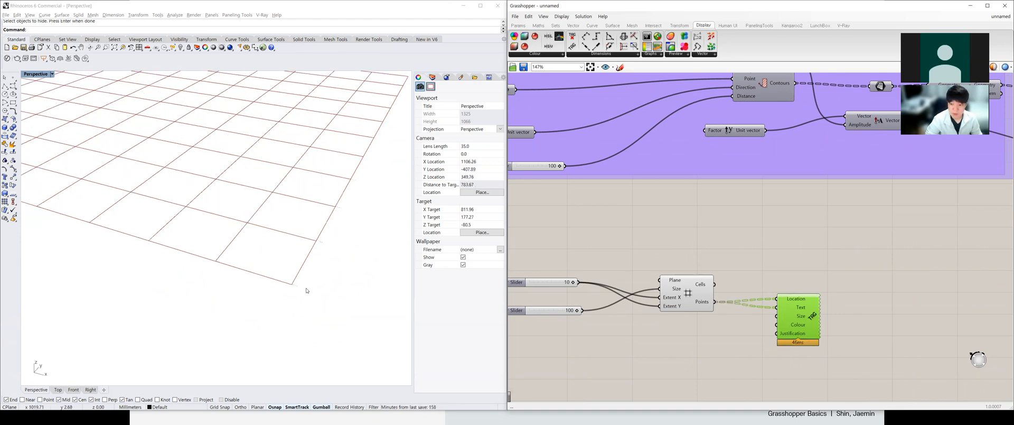
scroll(280, 285, down, 6)
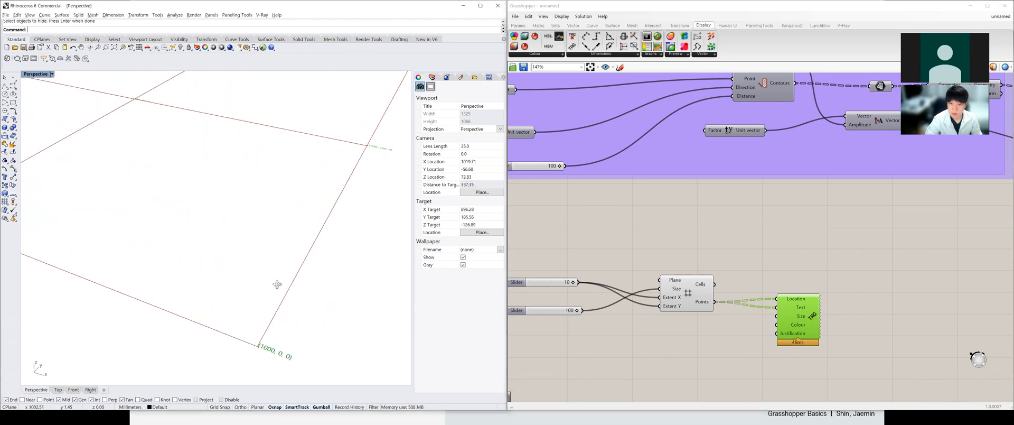
scroll(296, 268, down, 6)
drag(804, 322, 816, 321)
key(Delete)
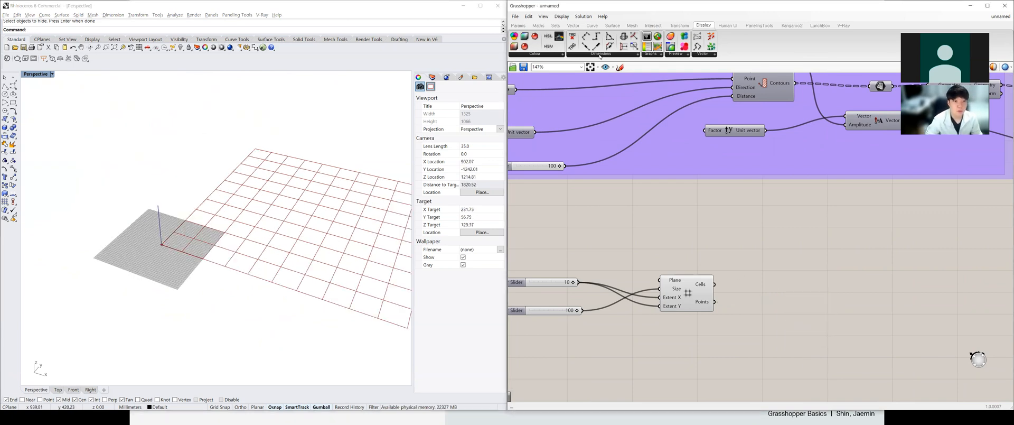
Examine the square grid from its origin corner along its edges in the Perspective viewport to see how its points are ordered.
scroll(259, 219, down, 4)
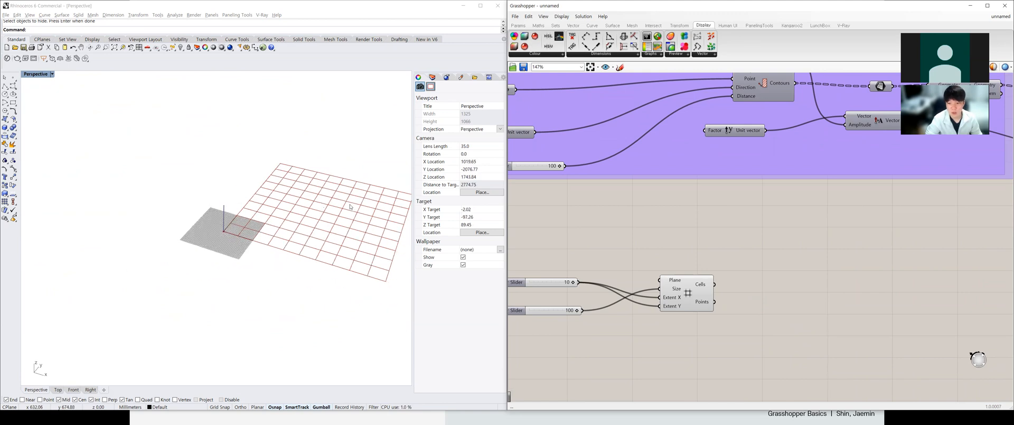
shift+right_drag(260, 219, 198, 221)
scroll(198, 221, up, 2)
scroll(253, 233, down, 3)
scroll(303, 203, up, 3)
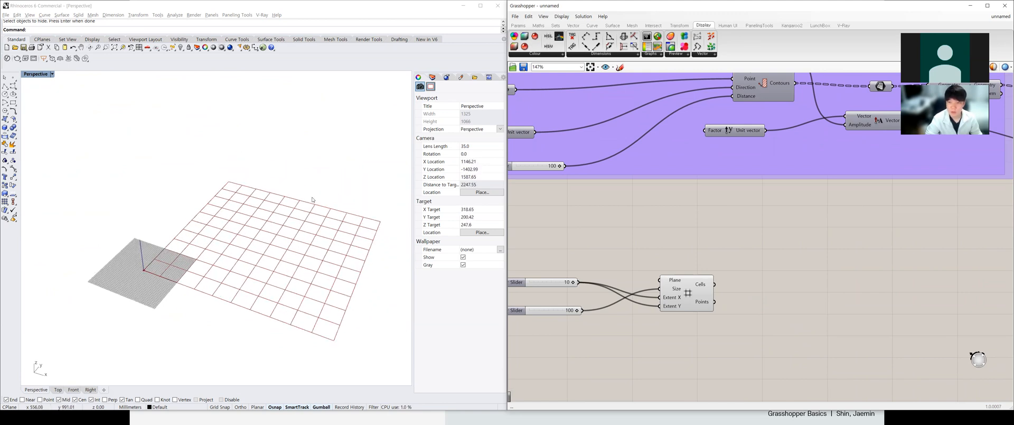
click(327, 78)
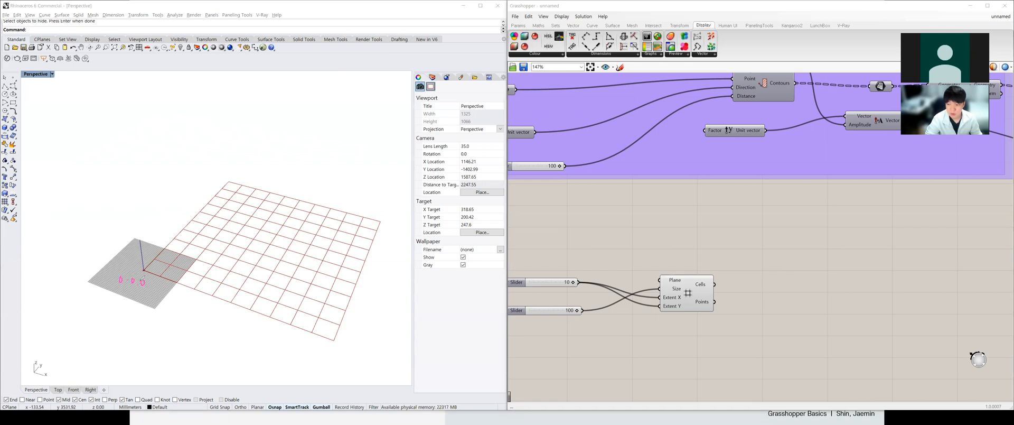
click(137, 266)
drag(147, 254, 171, 234)
drag(217, 180, 226, 176)
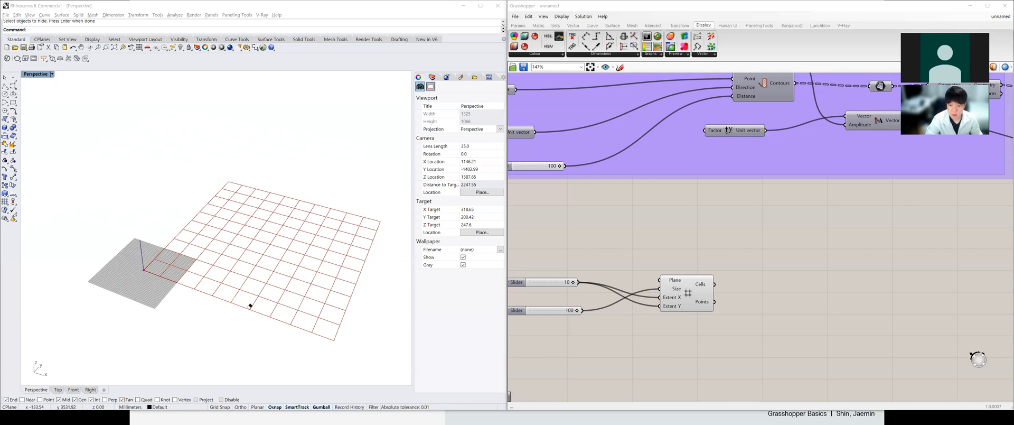
Add a List Item component beside the Square grid and connect the grid's Points output to its List input.
double_click(764, 274)
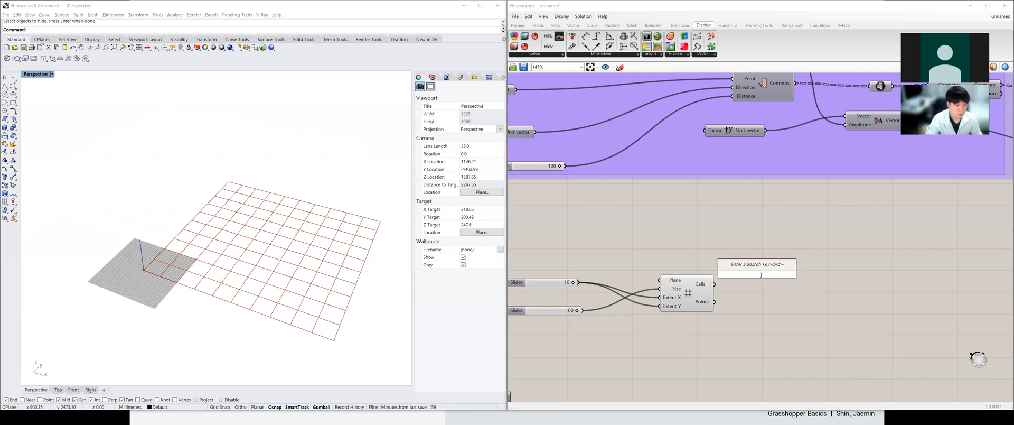
text(list)
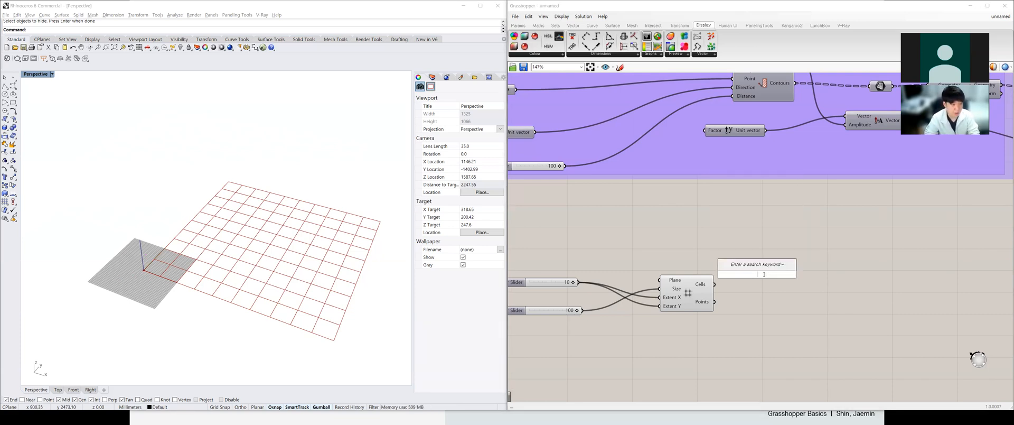
text( item)
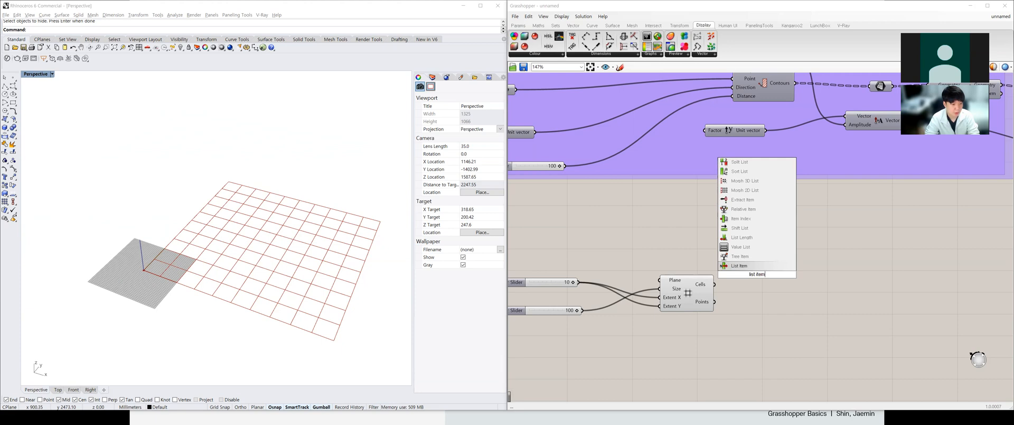
key(Return)
drag(763, 276, 782, 298)
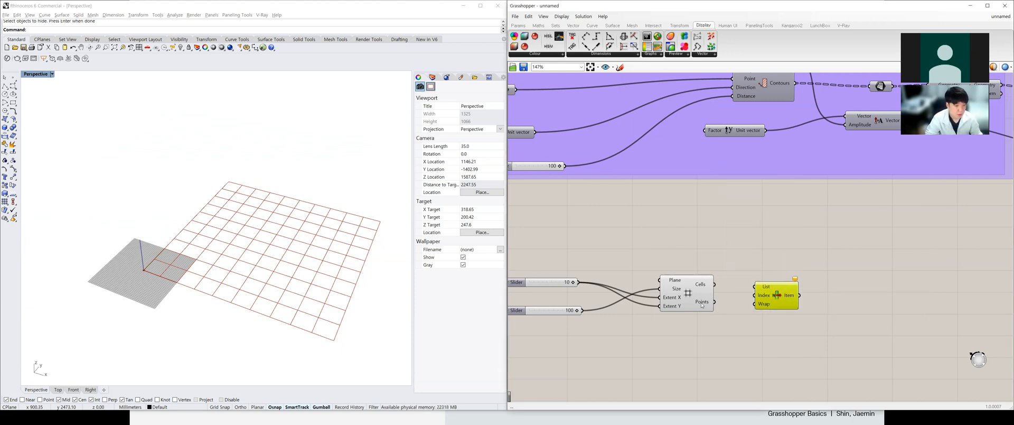
mouse_move(702, 305)
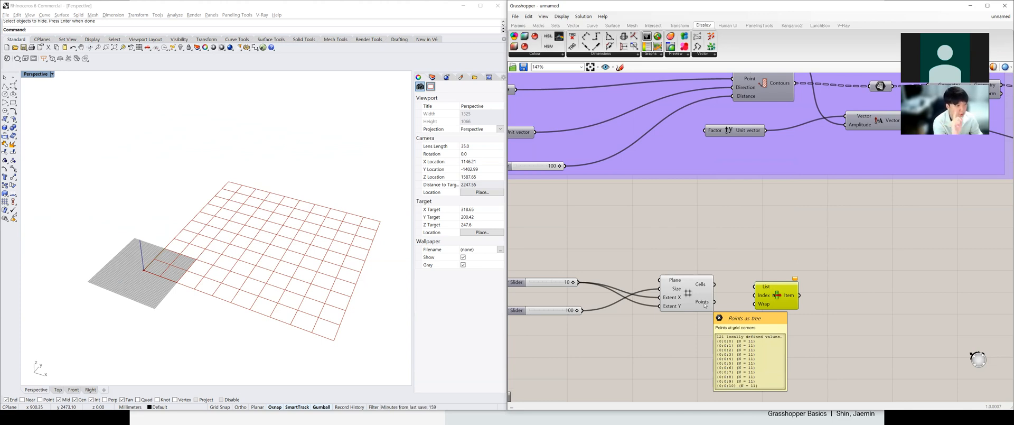
drag(714, 302, 774, 303)
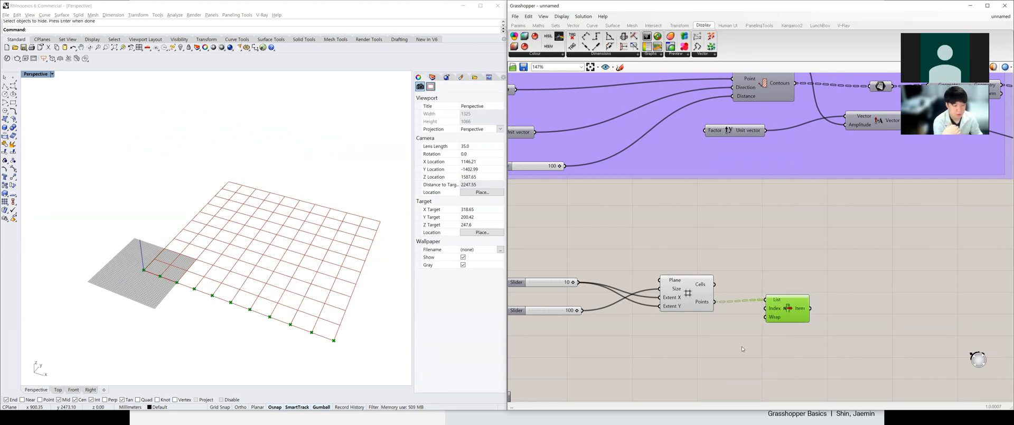
Create a number slider ranging from 0 to 10, connect it to List Item's Index input and place it just below the grid component.
double_click(744, 348)
text(0<10)
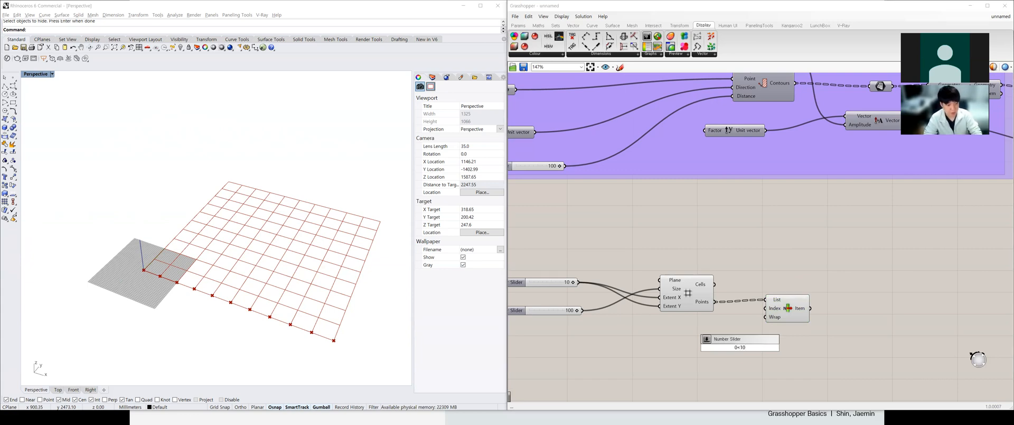
key(Return)
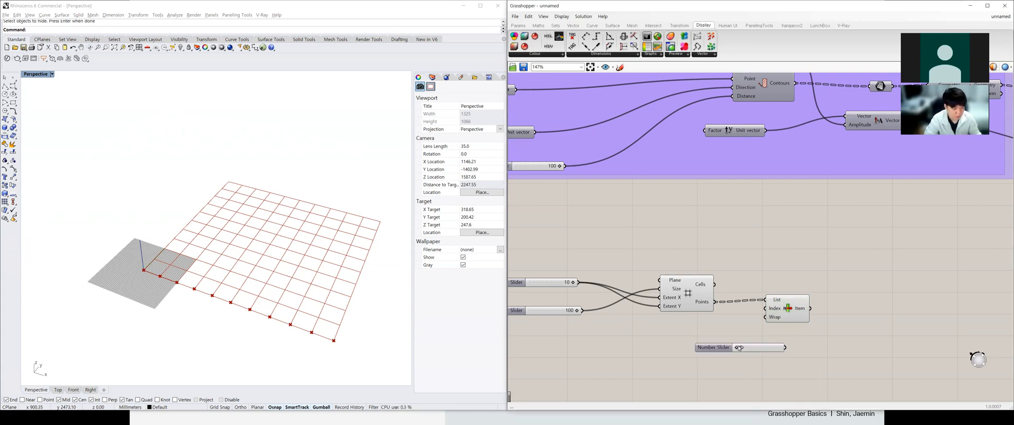
click(752, 349)
drag(753, 349, 803, 319)
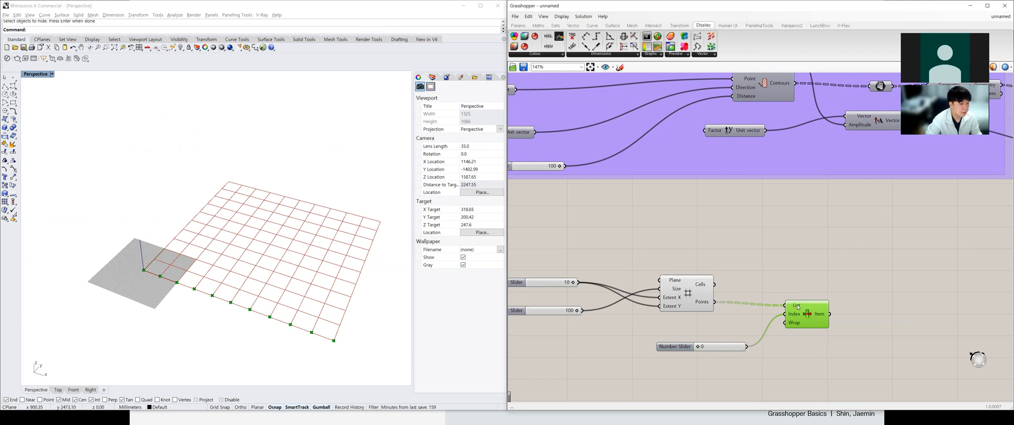
drag(715, 348, 711, 335)
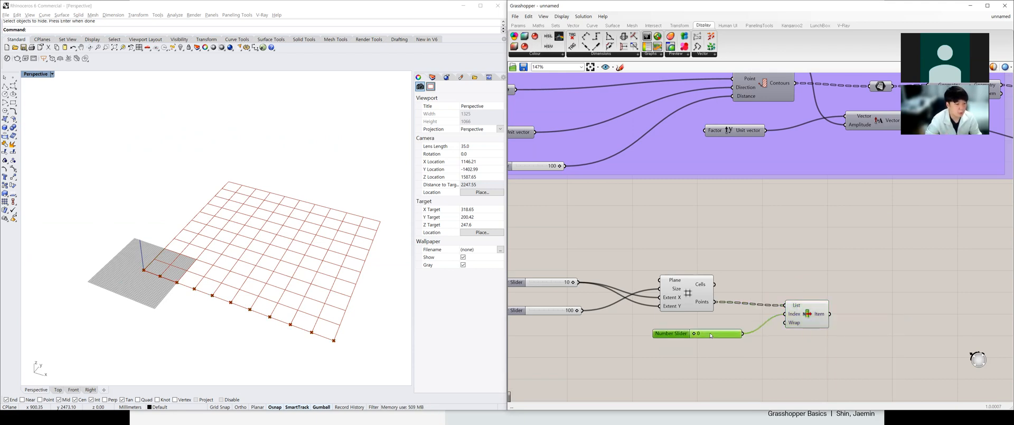
With List Item selected, compare the grid points it picks at index 1 and index 0.
click(818, 319)
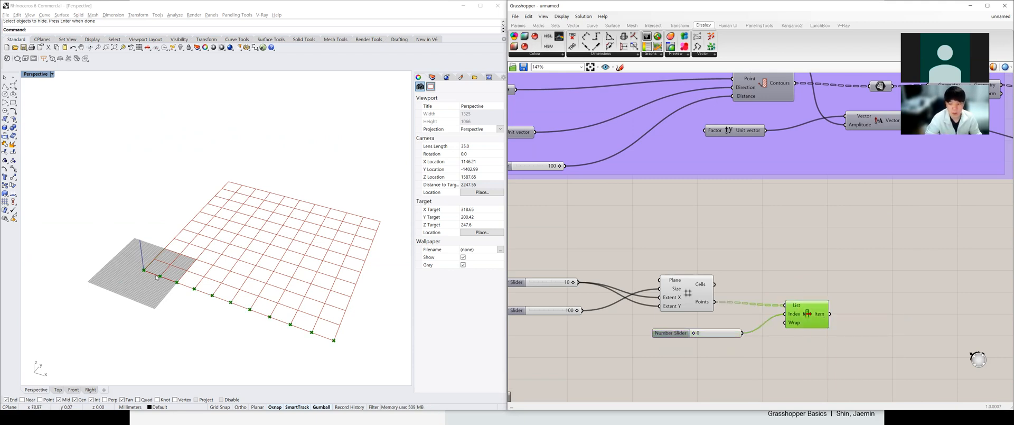
right_drag(156, 276, 149, 270)
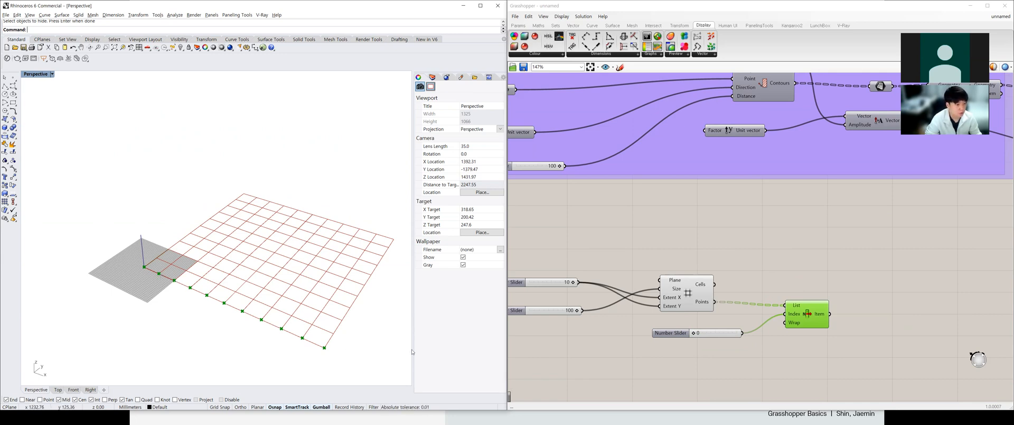
drag(695, 333, 697, 334)
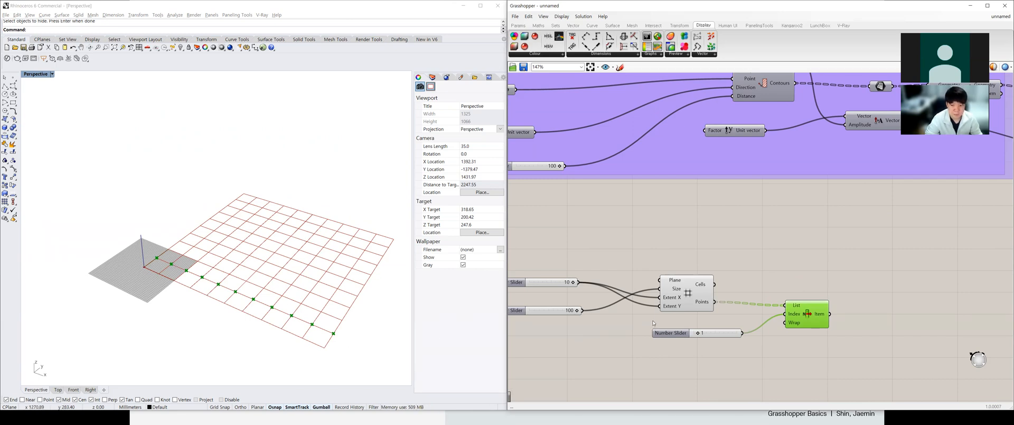
mouse_move(705, 336)
mouse_down()
mouse_move(742, 334)
mouse_move(695, 332)
mouse_up()
Inspect the data tree structure of the Extrusion outputs on both Extrude components in the waffle definition.
scroll(727, 327, down, 5)
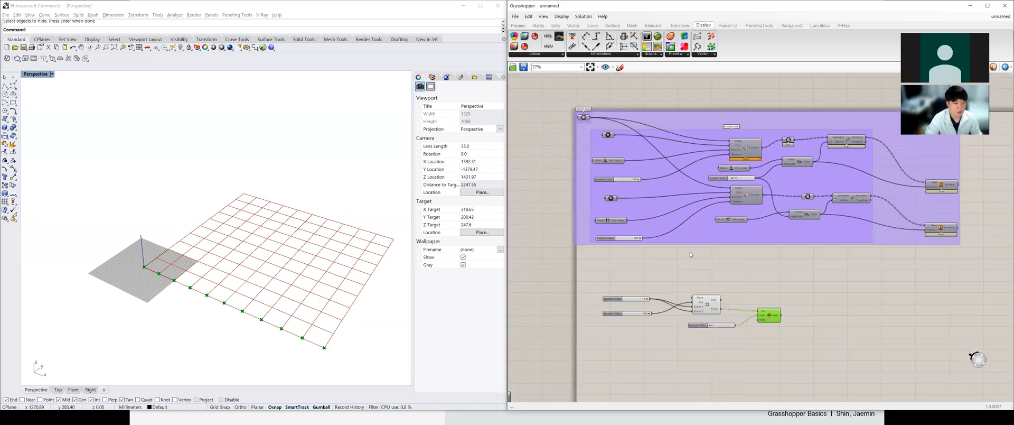
scroll(791, 171, up, 4)
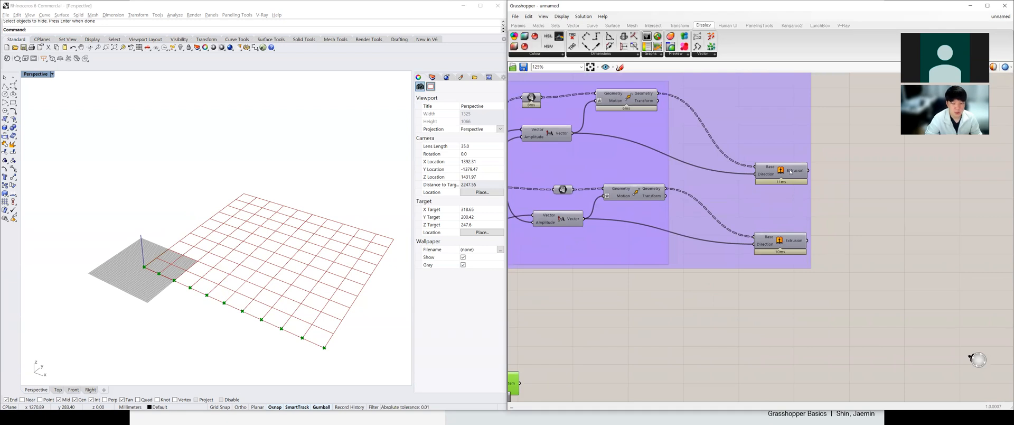
click(791, 172)
click(798, 241)
mouse_move(796, 172)
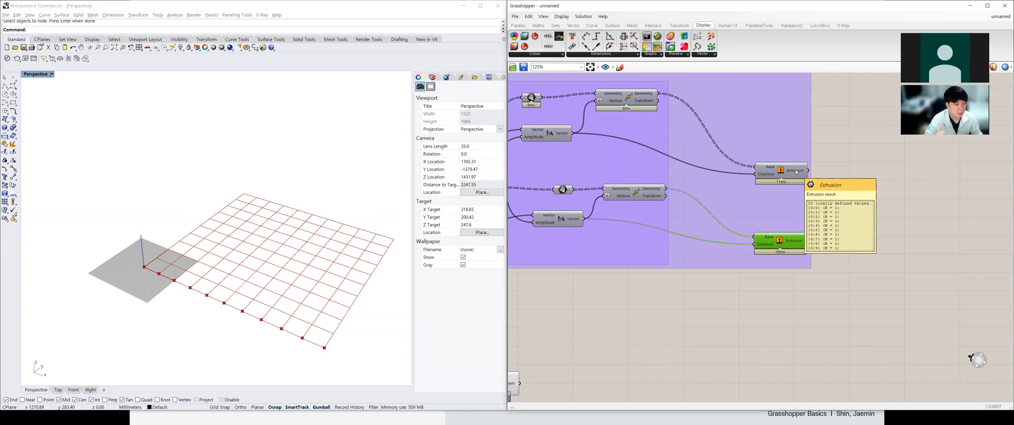
mouse_move(791, 241)
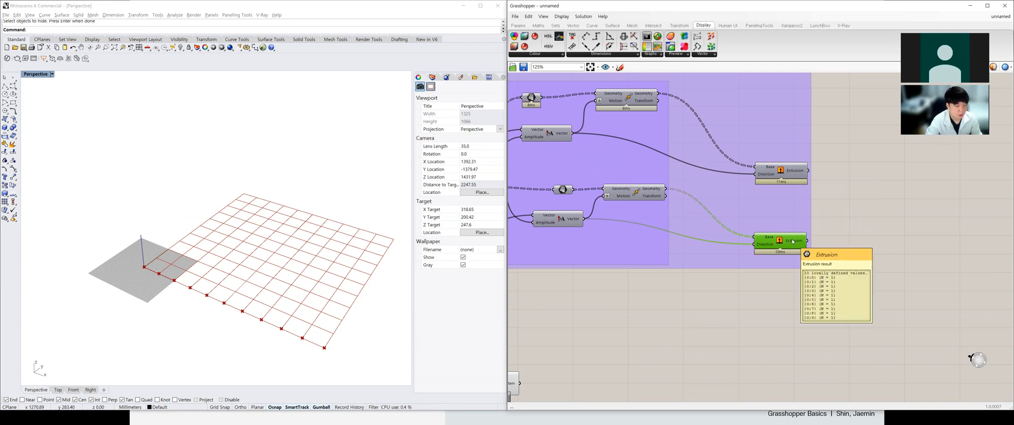
scroll(721, 233, down, 2)
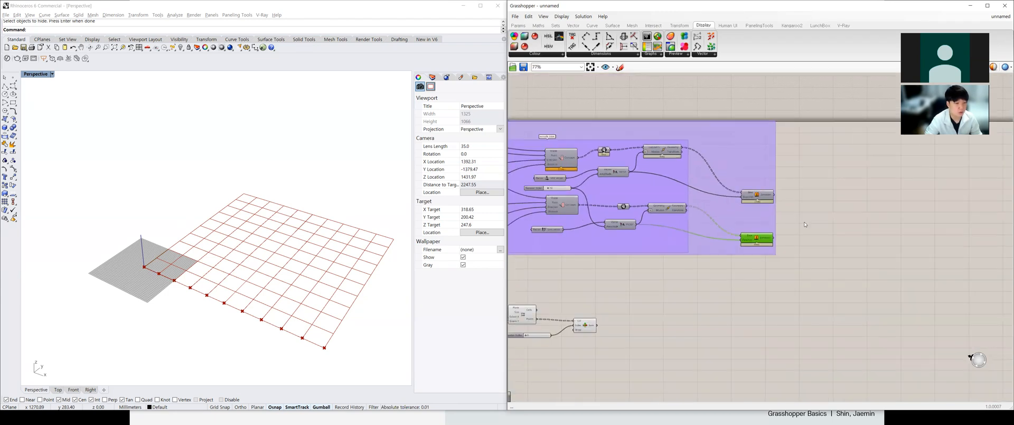
Turn the preview of both Extrude components back on to show the waffle ribs in the viewport.
scroll(811, 222, up, 2)
click(728, 179)
shift+click(727, 247)
middle_click(742, 247)
click(756, 231)
right_drag(322, 313, 318, 340)
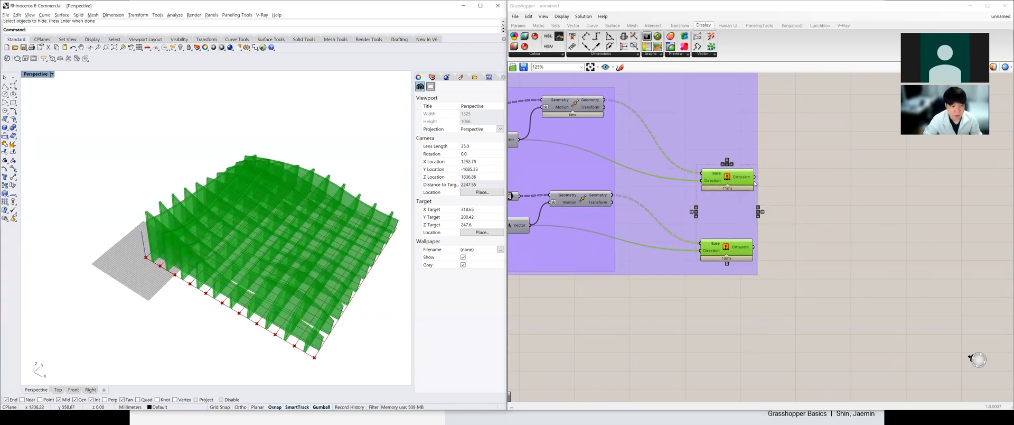
Examine the ribs made by the upper Extrude component in the viewport and check the lower Extrude's output data.
double_click(793, 168)
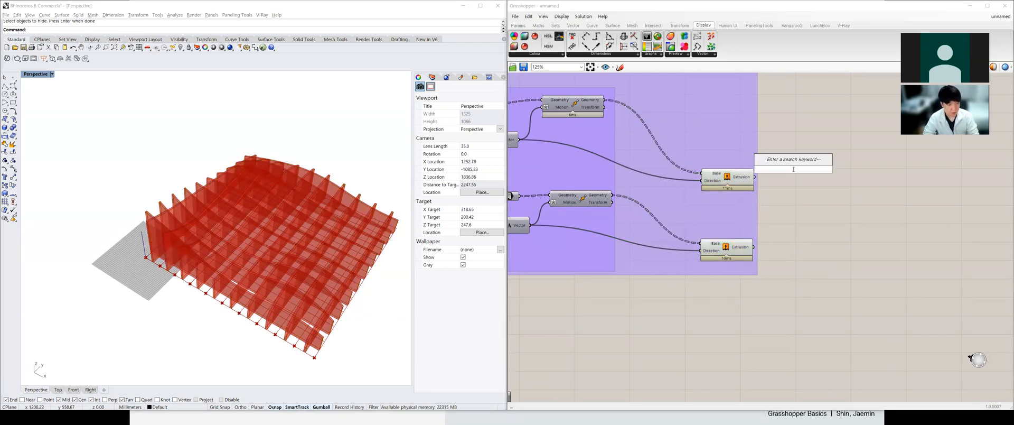
click(791, 191)
right_click(745, 180)
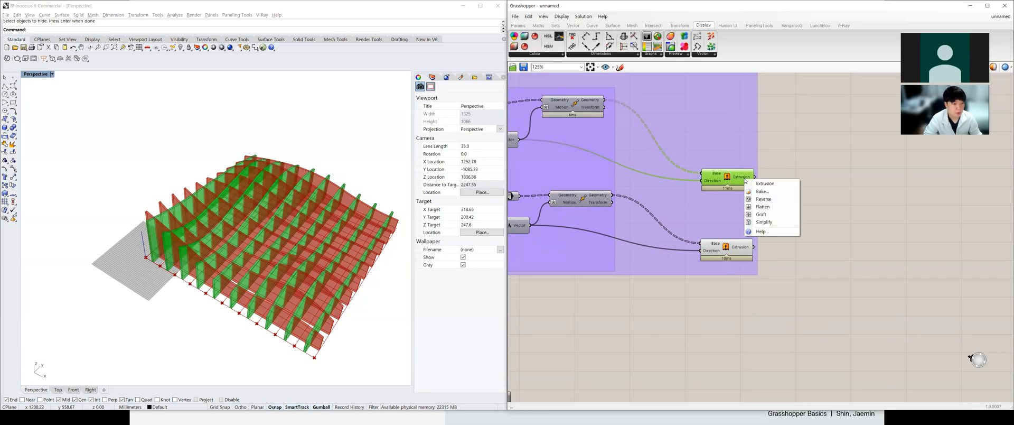
click(782, 170)
right_click(782, 171)
click(782, 171)
click(740, 178)
right_drag(211, 270, 240, 280)
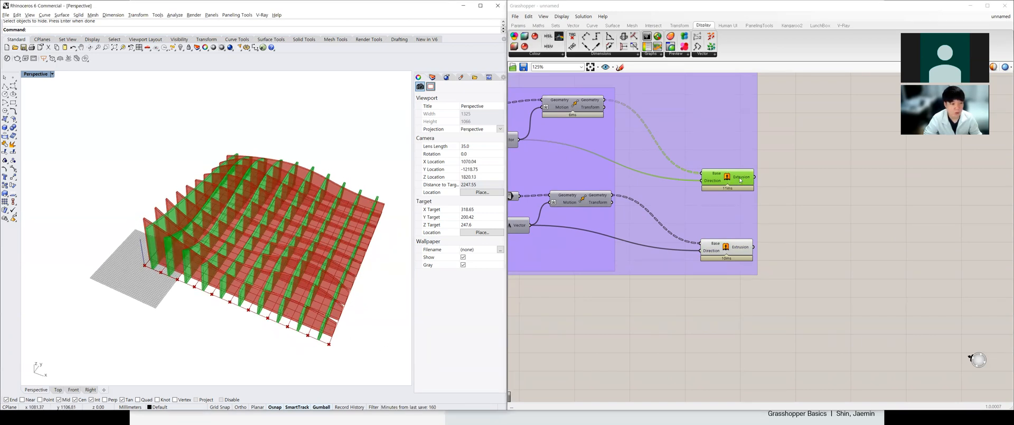
mouse_move(742, 248)
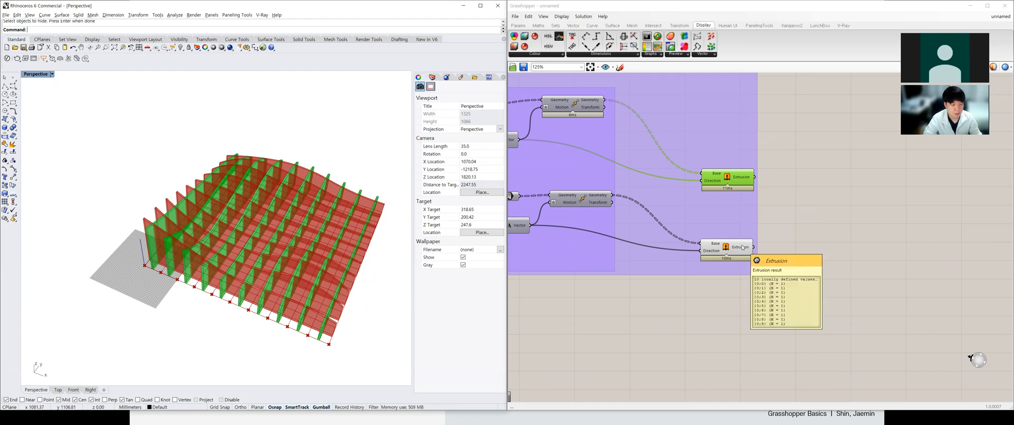
Add a Brep | Brep intersection component and connect the upper Extrusion output to Brep A and the lower one to Brep B.
double_click(812, 219)
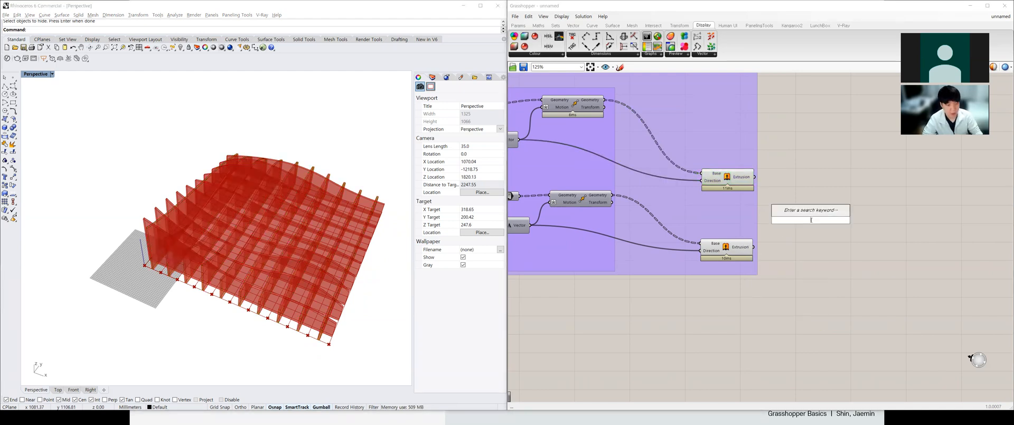
text(brep brep)
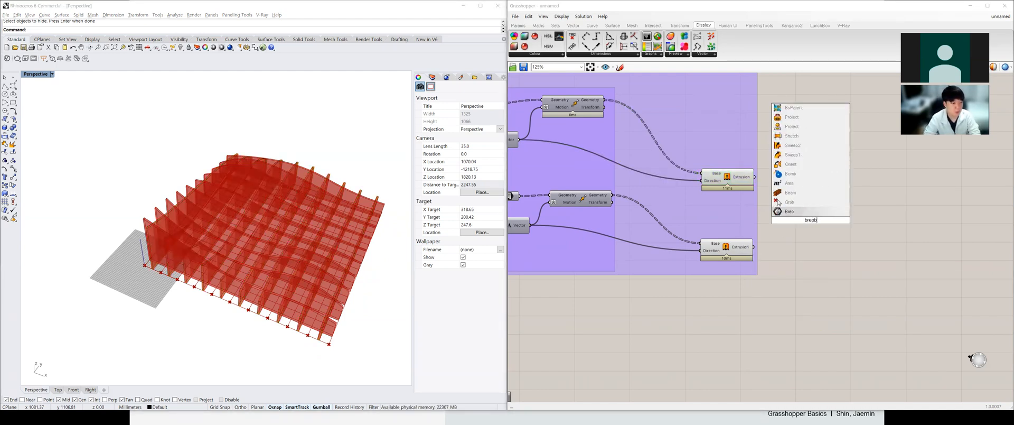
key(Return)
drag(755, 177, 788, 216)
drag(755, 247, 788, 224)
Examine which ribs the Brep | Brep component intersects in the Perspective viewport and compare the data trees of its two inputs.
right_drag(306, 321, 214, 314)
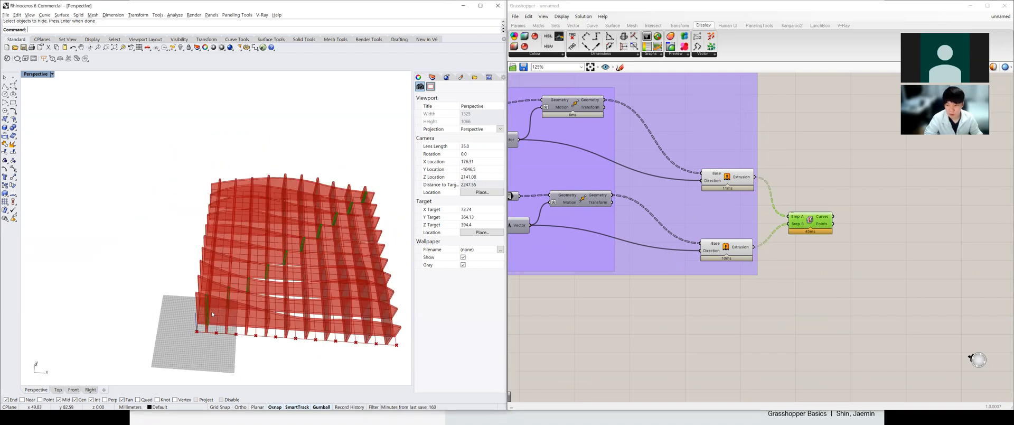
mouse_move(742, 181)
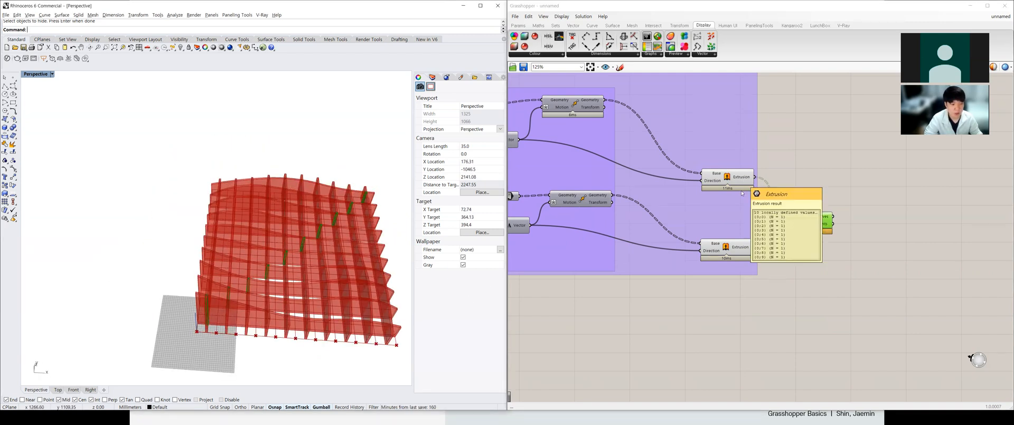
mouse_move(741, 248)
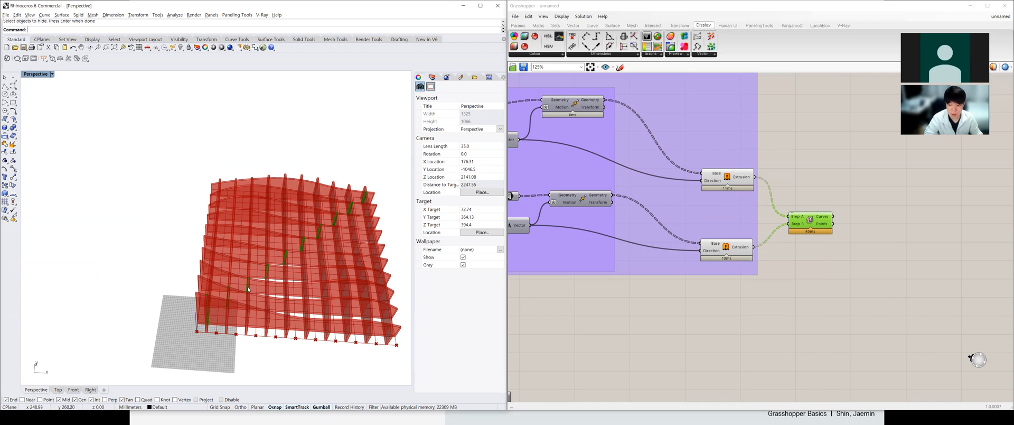
right_drag(230, 285, 218, 308)
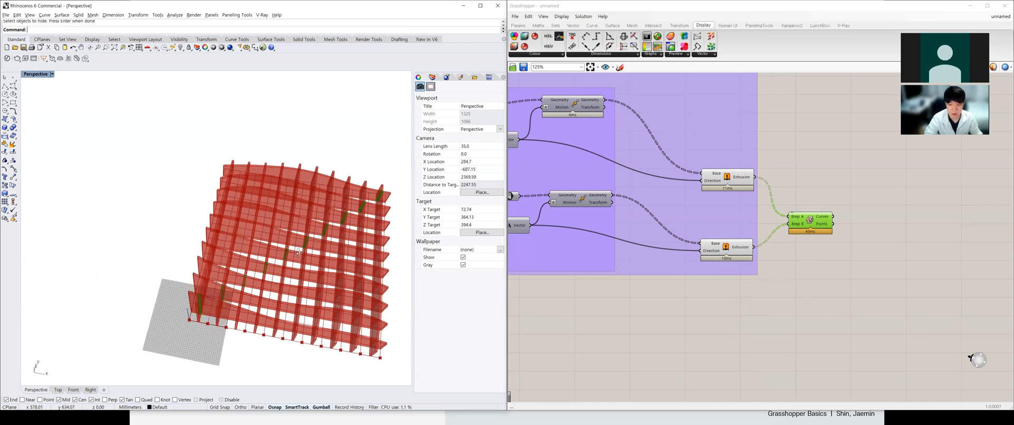
scroll(235, 275, down, 2)
shift+right_drag(353, 243, 285, 239)
scroll(285, 239, up, 4)
right_drag(252, 287, 229, 255)
scroll(229, 256, down, 4)
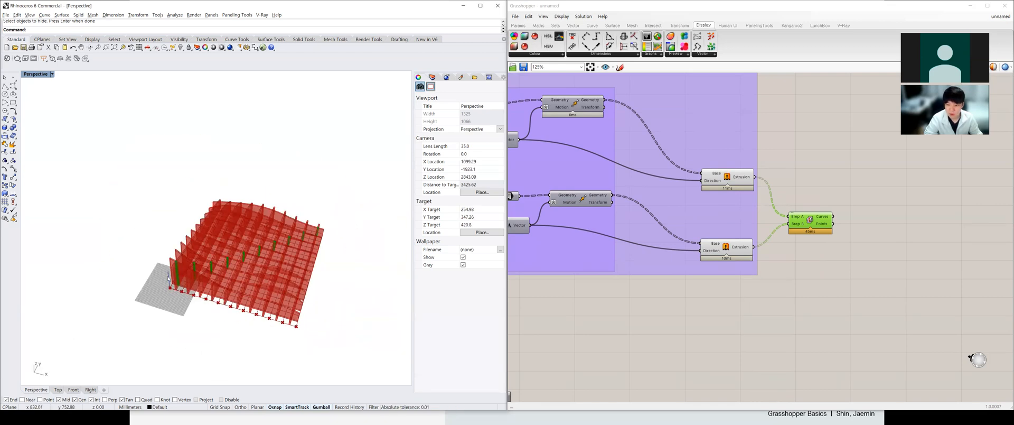
scroll(168, 279, up, 5)
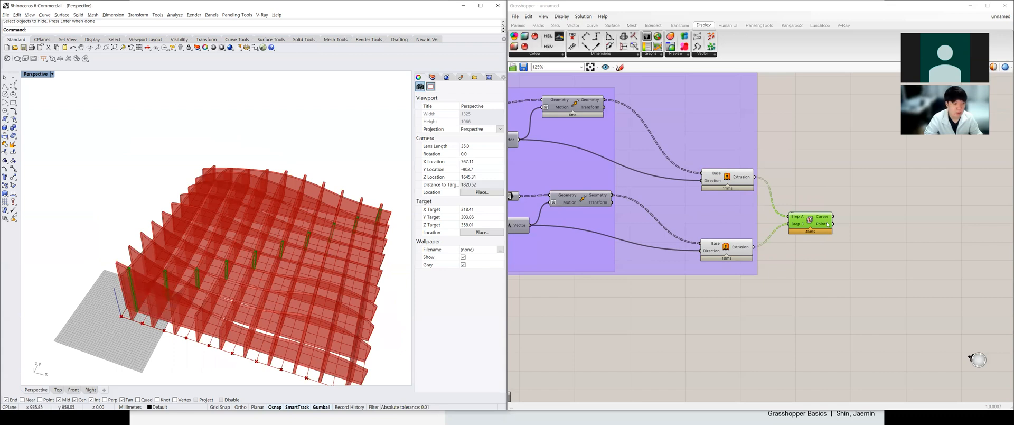
Compare the lower Extrude's ribs with those the Brep | Brep component intersects, and check the points picked by List Item.
mouse_move(827, 225)
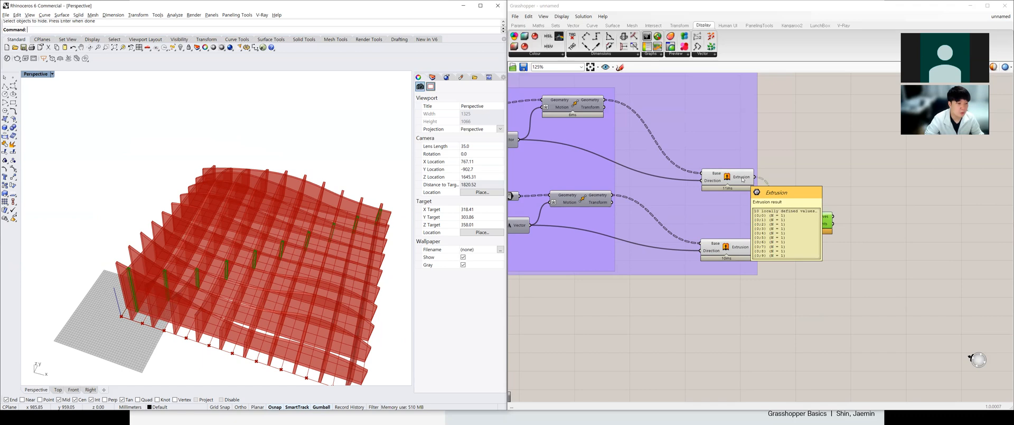
click(742, 251)
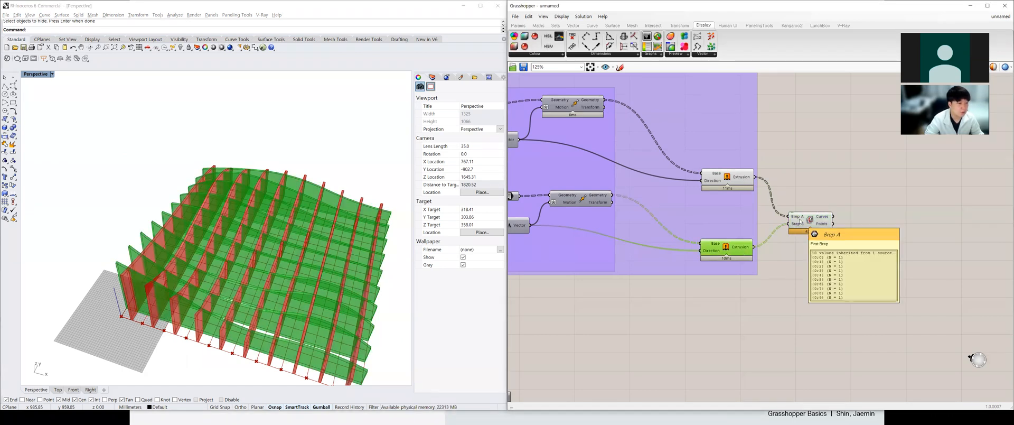
mouse_move(798, 227)
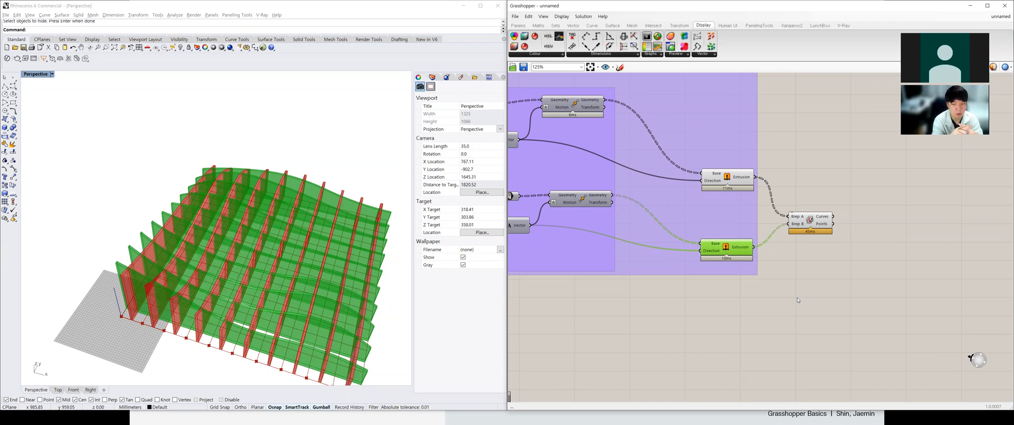
right_drag(778, 285, 755, 275)
click(807, 223)
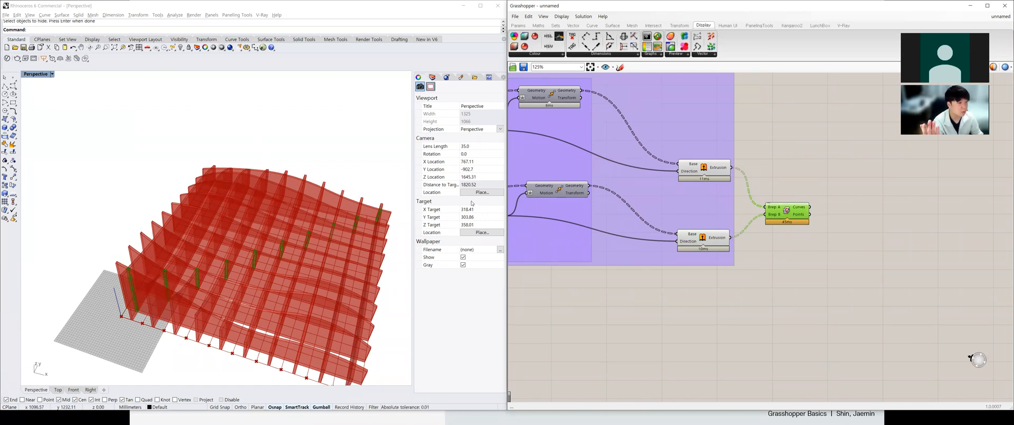
scroll(854, 233, down, 4)
scroll(664, 308, up, 3)
scroll(708, 323, down, 4)
scroll(600, 298, up, 4)
scroll(601, 296, down, 4)
scroll(696, 322, up, 5)
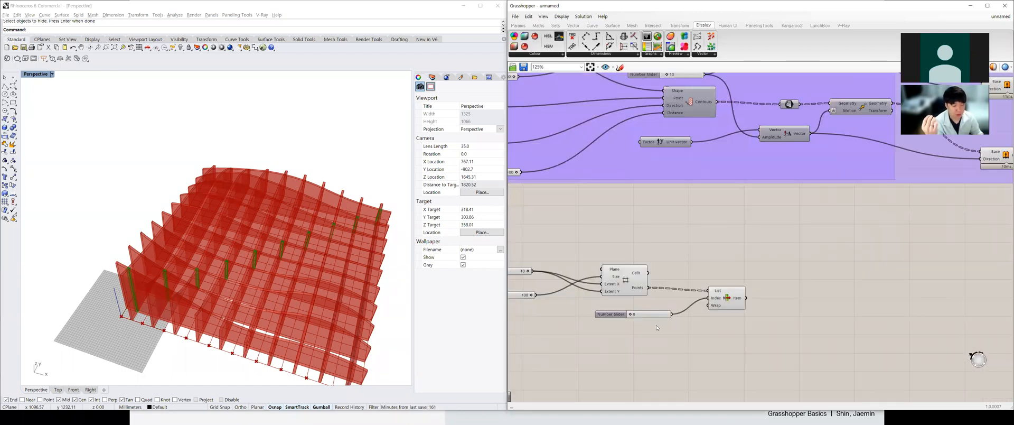
click(775, 298)
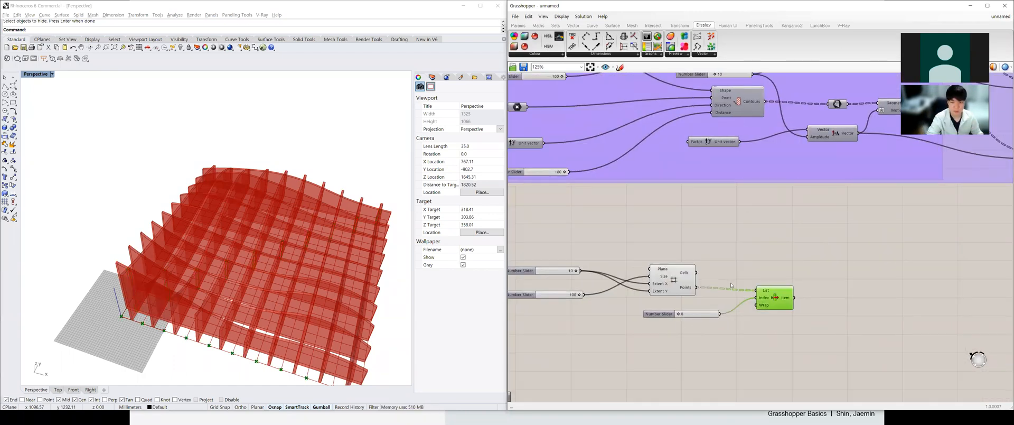
Turn off the preview of the Brep | Brep component and both Extrude components so only the square grid shows.
scroll(729, 227, down, 5)
scroll(906, 177, up, 1)
right_drag(906, 177, 849, 182)
click(849, 182)
shift+click(803, 158)
shift+click(799, 194)
scroll(800, 194, up, 1)
middle_click(800, 193)
click(818, 180)
click(607, 309)
Examine the square grid's Points output and the row of points that List Item picks in the Perspective viewport.
scroll(607, 308, down, 2)
scroll(643, 310, up, 6)
click(771, 288)
mouse_move(645, 318)
mouse_down()
mouse_move(675, 312)
mouse_move(640, 315)
mouse_up()
scroll(693, 324, down, 2)
scroll(652, 279, up, 1)
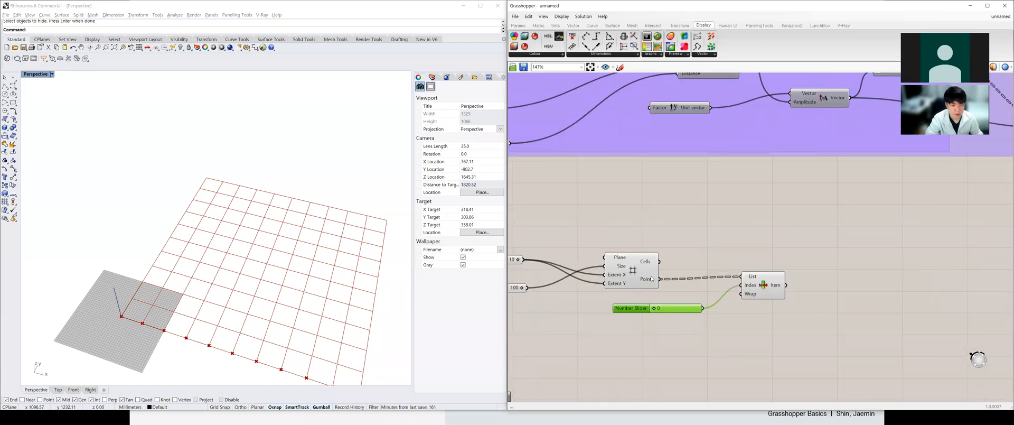
mouse_move(650, 280)
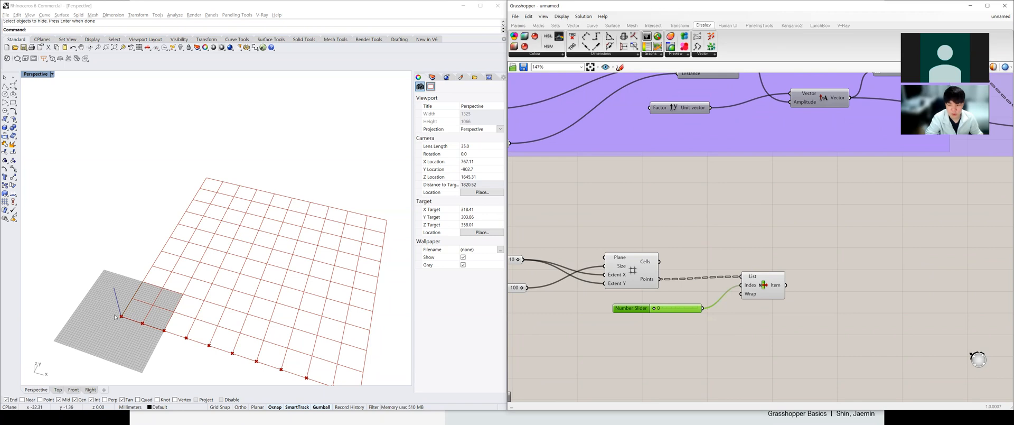
scroll(328, 364, down, 1)
scroll(327, 364, up, 1)
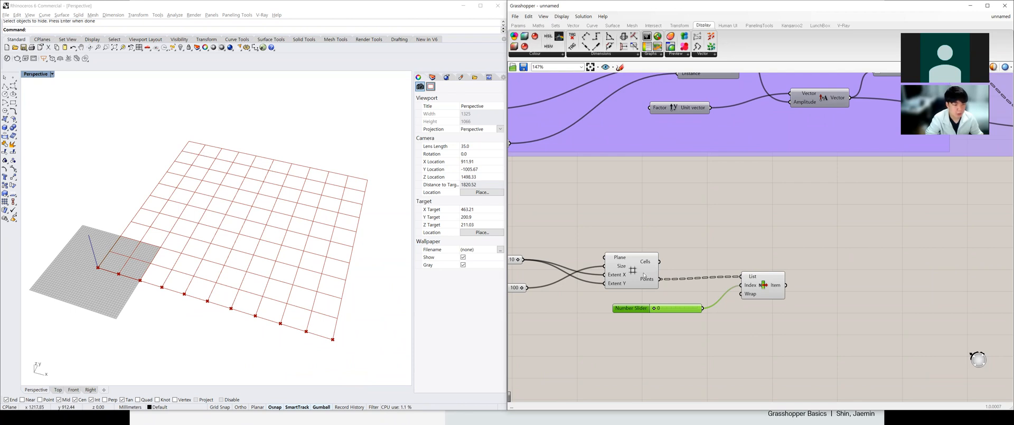
Add a Flip Matrix component above the square grid and List Item components.
double_click(724, 226)
text(flip)
key(Up)
key(Up)
key(Return)
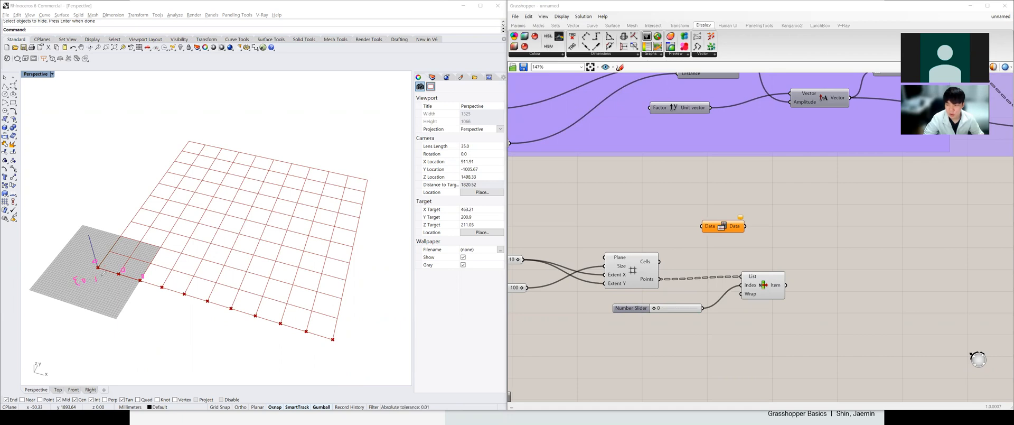
drag(133, 288, 141, 292)
mouse_move(87, 298)
mouse_down()
mouse_move(88, 273)
mouse_move(267, 328)
mouse_move(78, 320)
mouse_up()
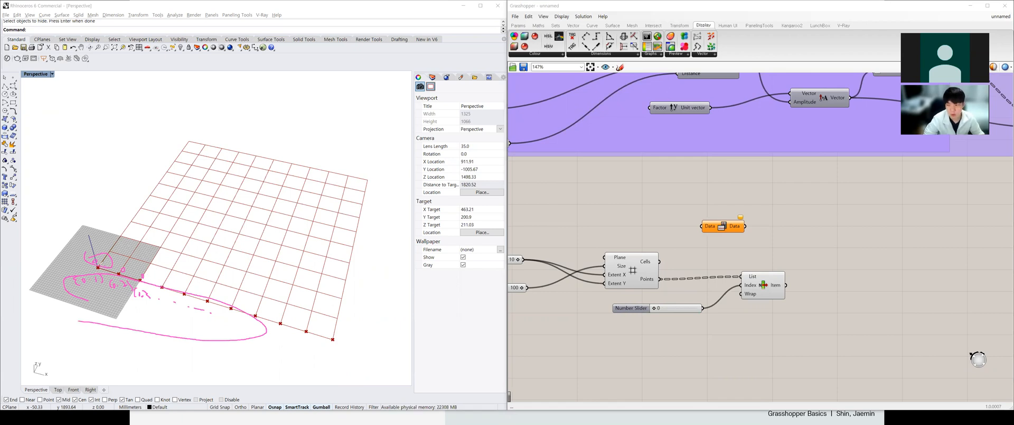
drag(100, 230, 110, 229)
drag(166, 235, 168, 240)
drag(170, 236, 172, 237)
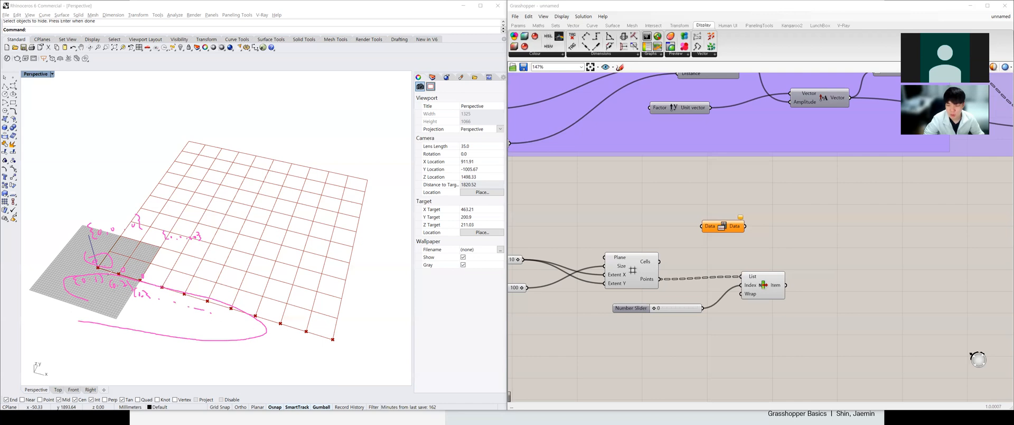
drag(168, 289, 221, 313)
drag(325, 343, 325, 352)
drag(333, 346, 339, 347)
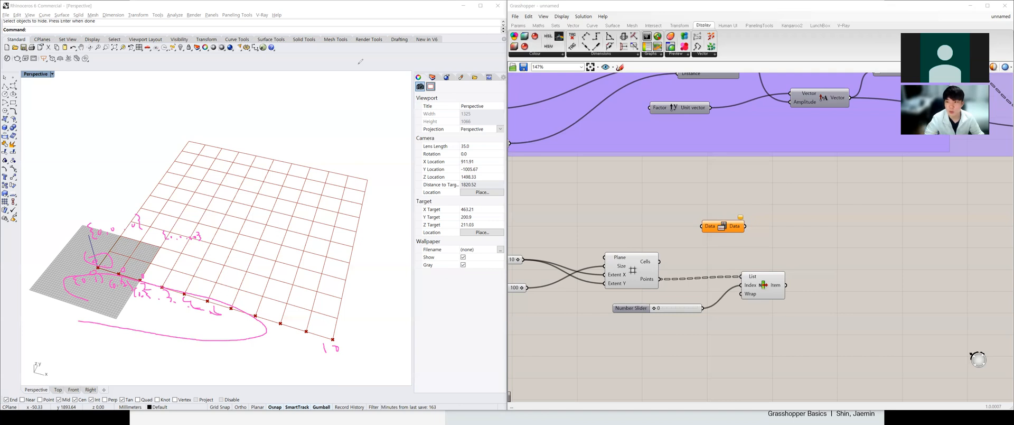
mouse_move(137, 249)
mouse_down()
mouse_move(143, 227)
mouse_move(102, 267)
mouse_move(177, 219)
mouse_move(199, 235)
mouse_move(132, 288)
mouse_move(219, 311)
mouse_move(343, 256)
mouse_up()
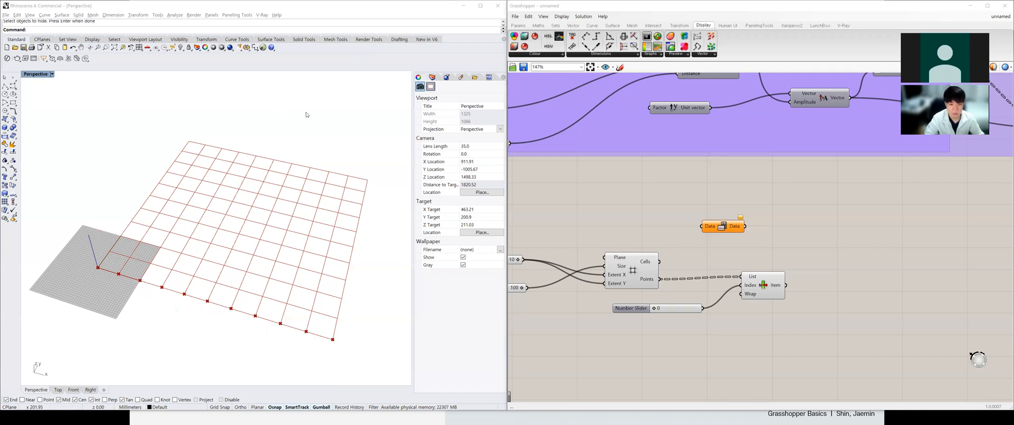
Connect the square grid's Points output to Flip Matrix and feed its Data output into the List input of List Item.
drag(661, 278, 796, 290)
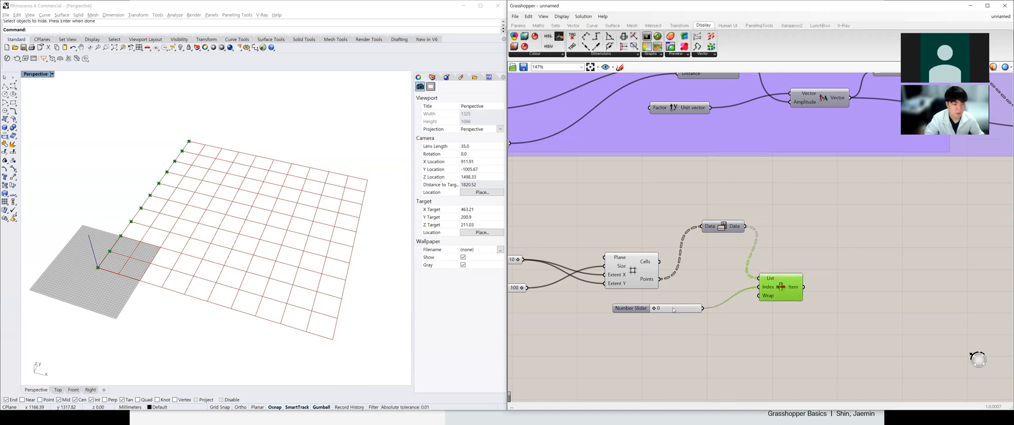
mouse_move(99, 270)
mouse_down()
mouse_move(229, 299)
mouse_move(326, 336)
mouse_up()
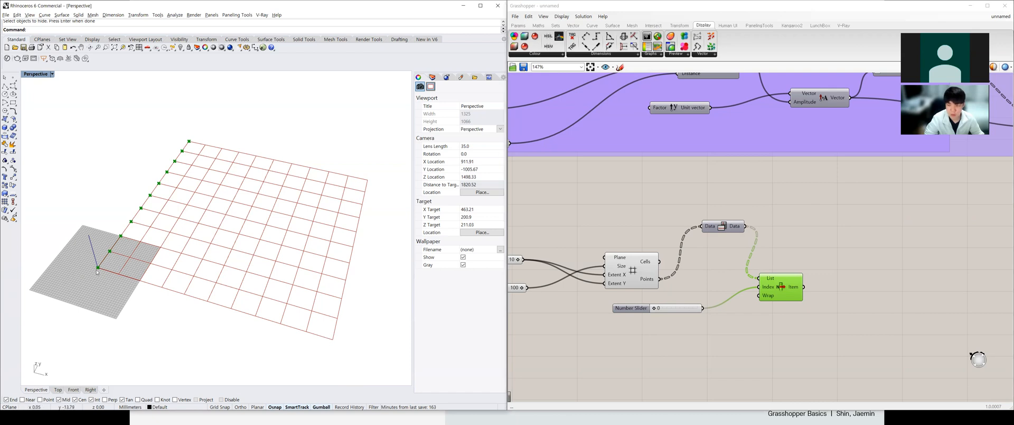
drag(109, 254, 181, 273)
mouse_move(655, 308)
mouse_down()
mouse_move(697, 308)
mouse_move(653, 308)
mouse_up()
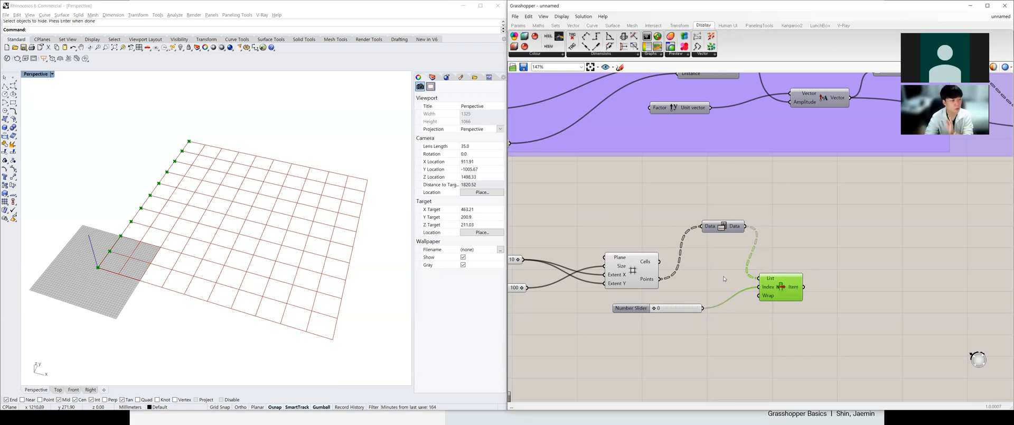
Line up Flip Matrix between the square grid and List Item, and place the index slider below them.
scroll(705, 275, down, 3)
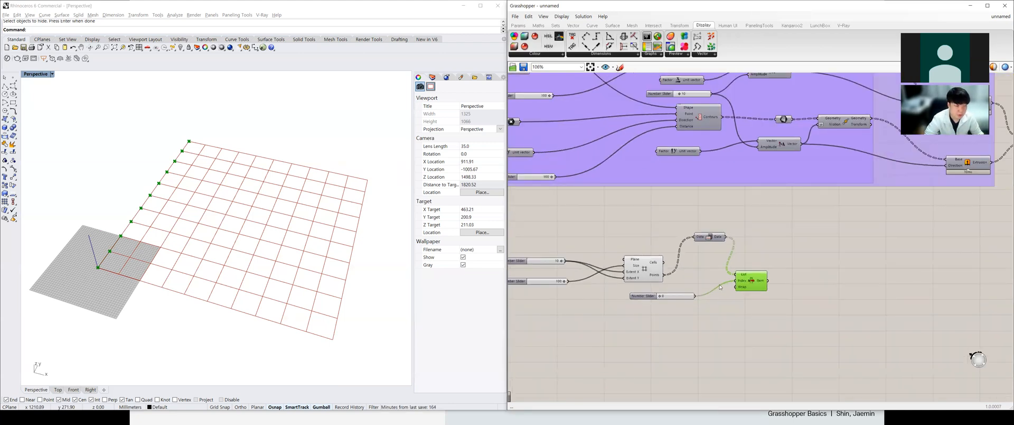
click(714, 273)
drag(752, 282, 757, 287)
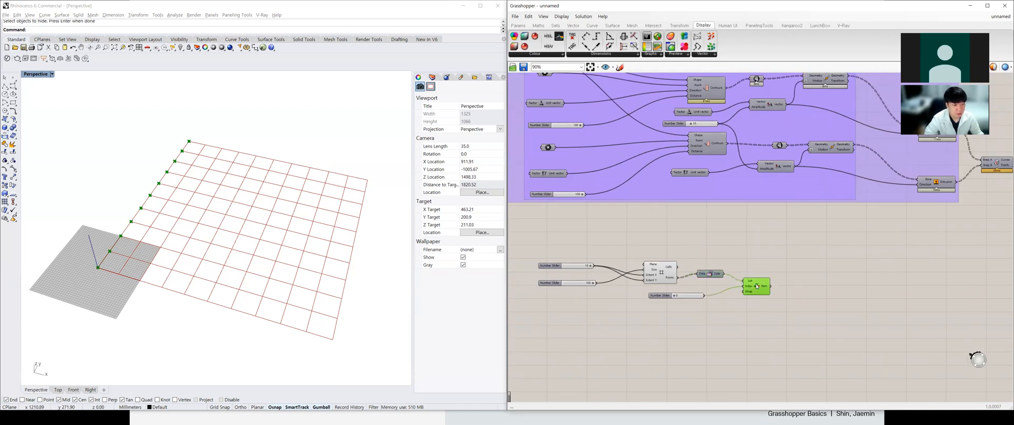
drag(661, 296, 662, 303)
drag(708, 278, 718, 281)
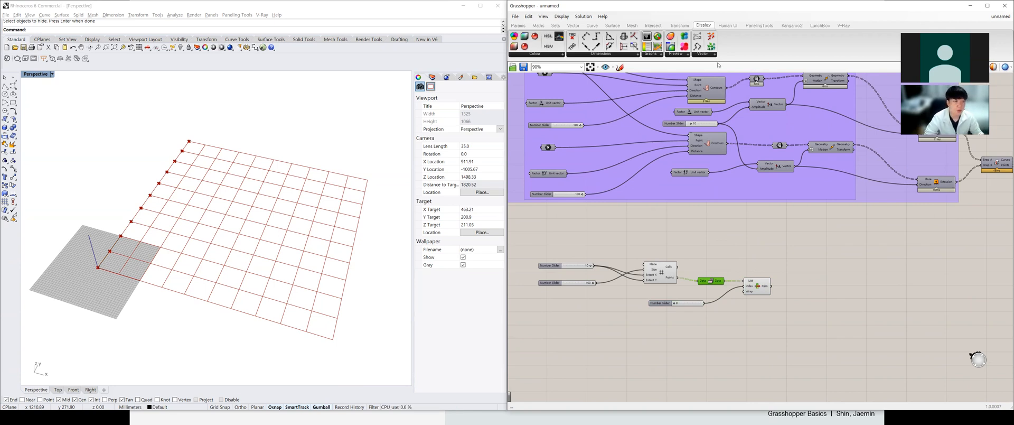
Check the branches of List Item's Item output with a temporary Param Viewer and delete the viewer.
scroll(681, 230, down, 3)
scroll(783, 243, up, 2)
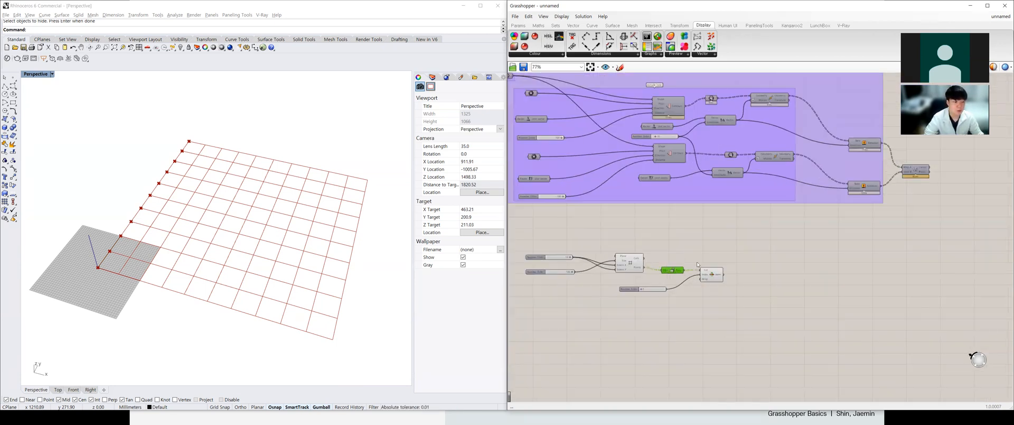
scroll(647, 224, down, 2)
scroll(707, 262, up, 3)
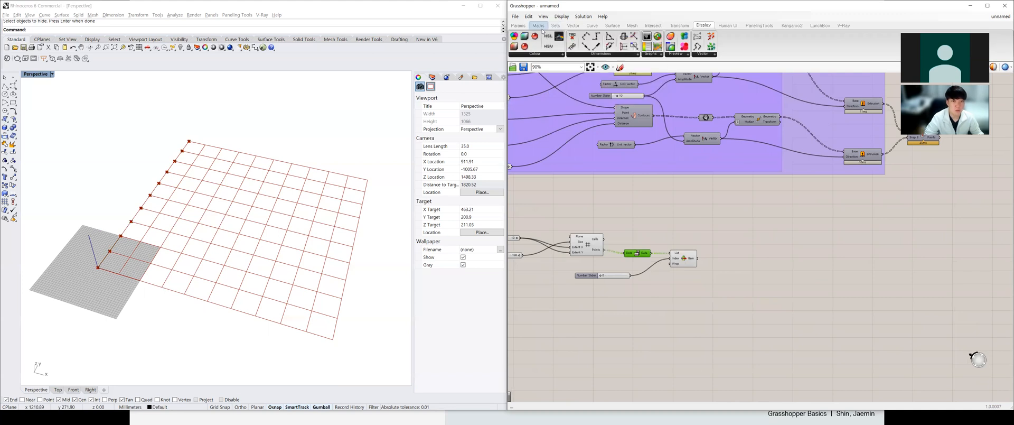
click(518, 26)
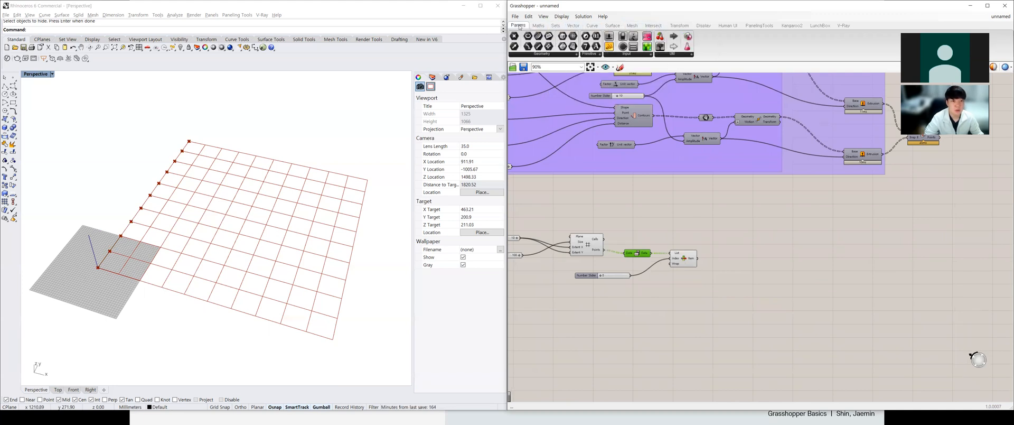
click(662, 55)
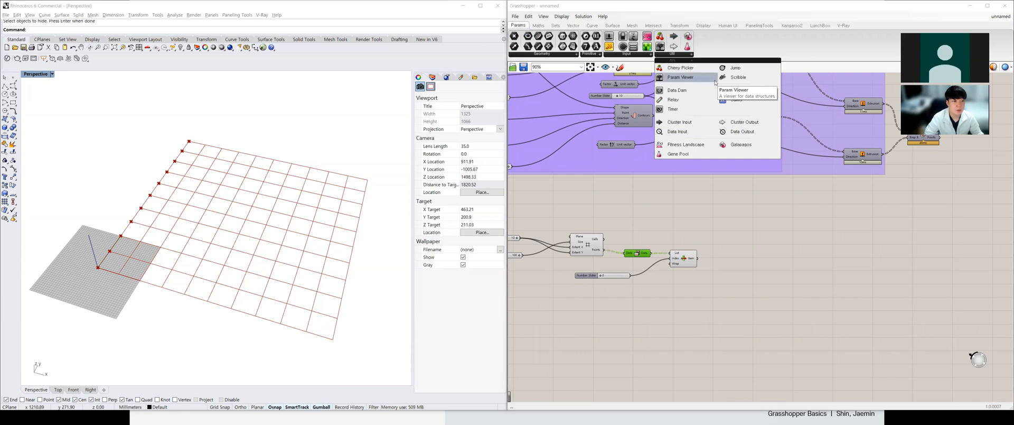
drag(702, 80, 724, 200)
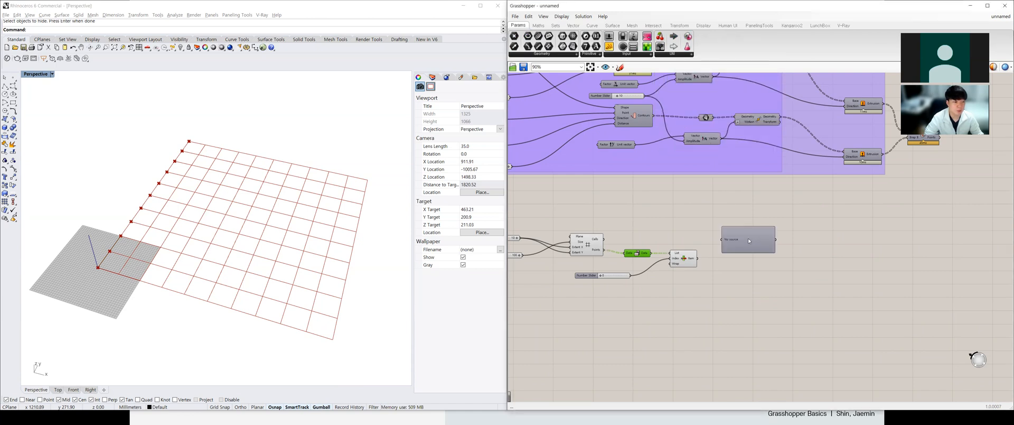
drag(749, 240, 754, 244)
drag(697, 258, 728, 256)
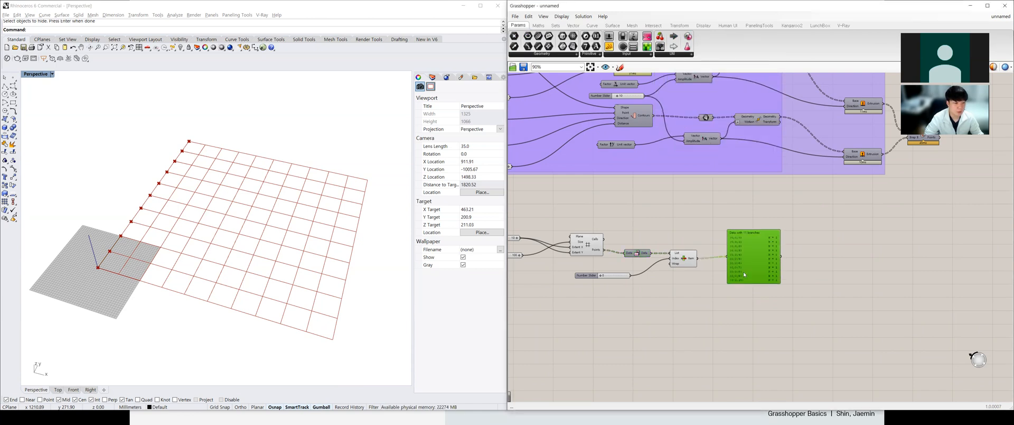
key(Delete)
Search the components for "tree" to find a data tree component.
double_click(723, 240)
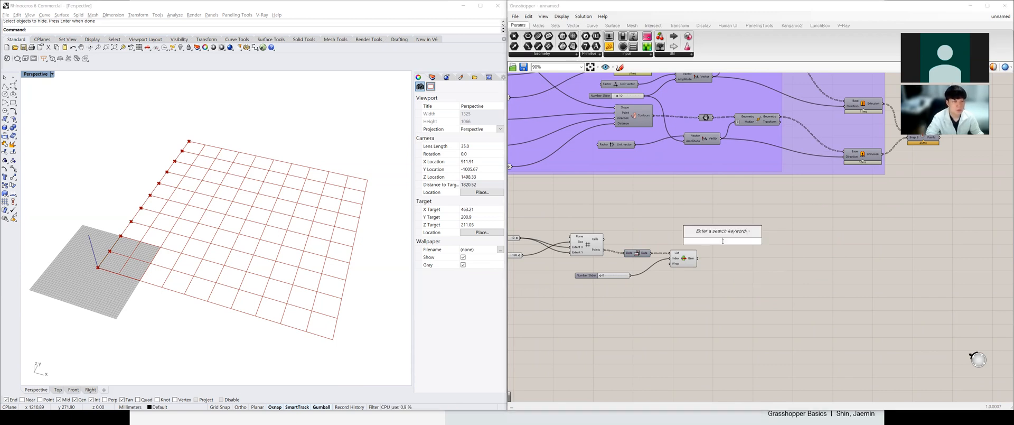
text(tree)
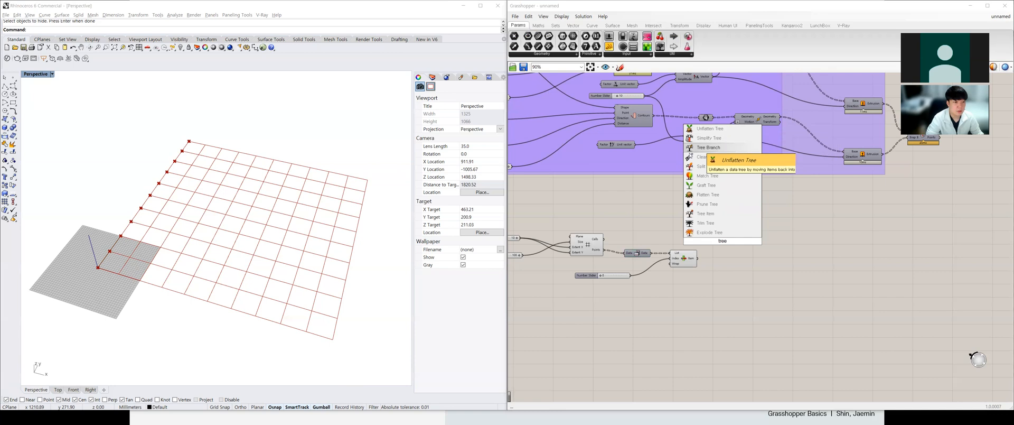
key(Escape)
click(538, 25)
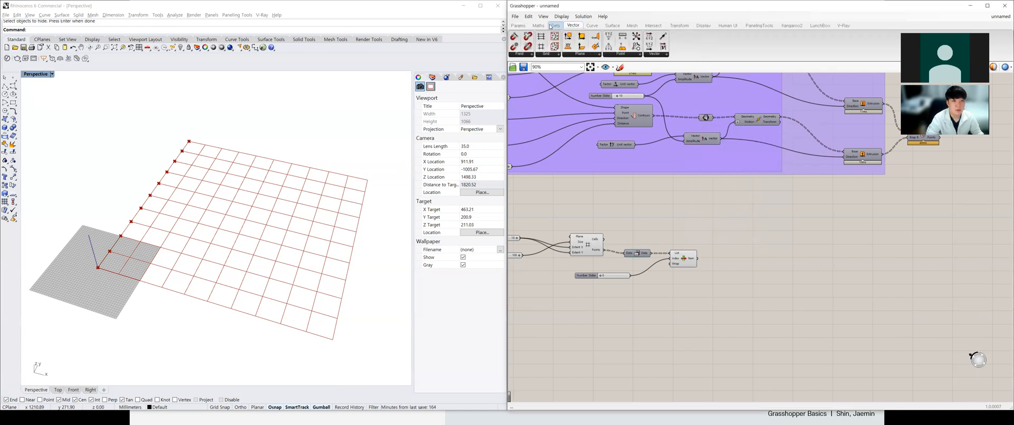
click(555, 25)
click(677, 54)
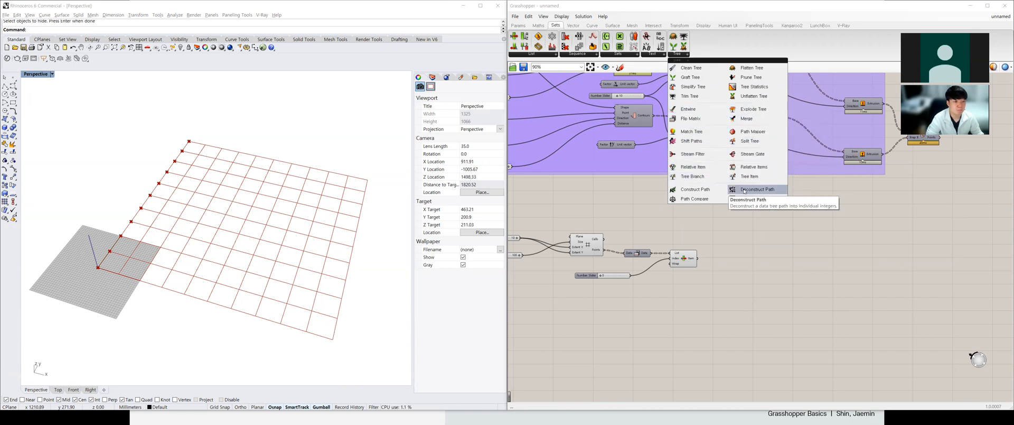
click(746, 88)
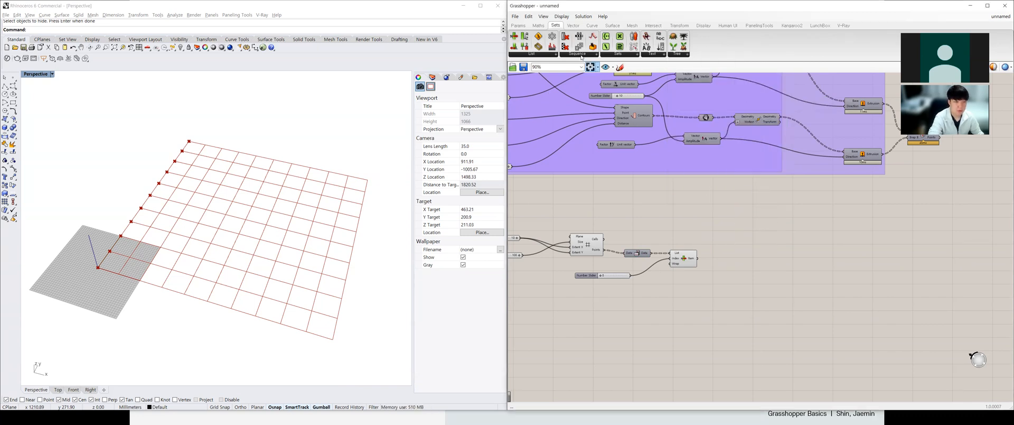
Add a Param Viewer, feed it the Data output that also supplies List Item, and switch it to Draw Tree mode.
click(518, 26)
click(672, 54)
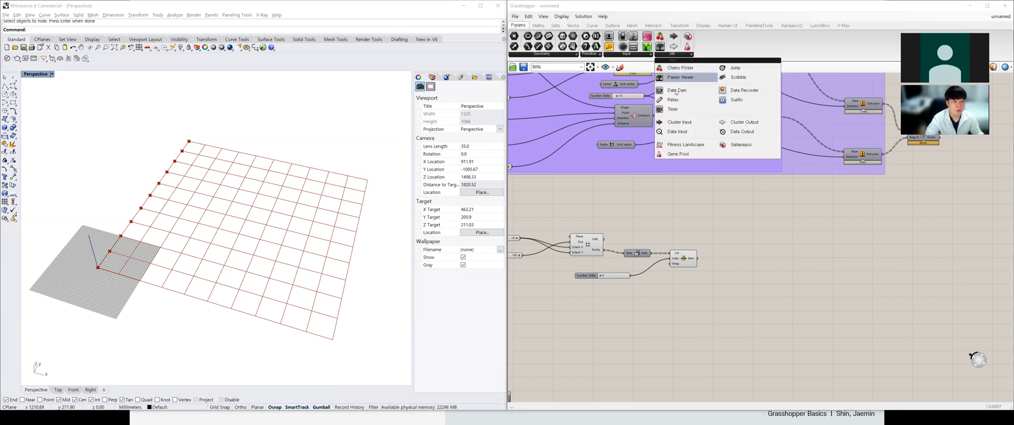
click(677, 78)
click(728, 231)
drag(647, 257, 701, 230)
right_click(750, 241)
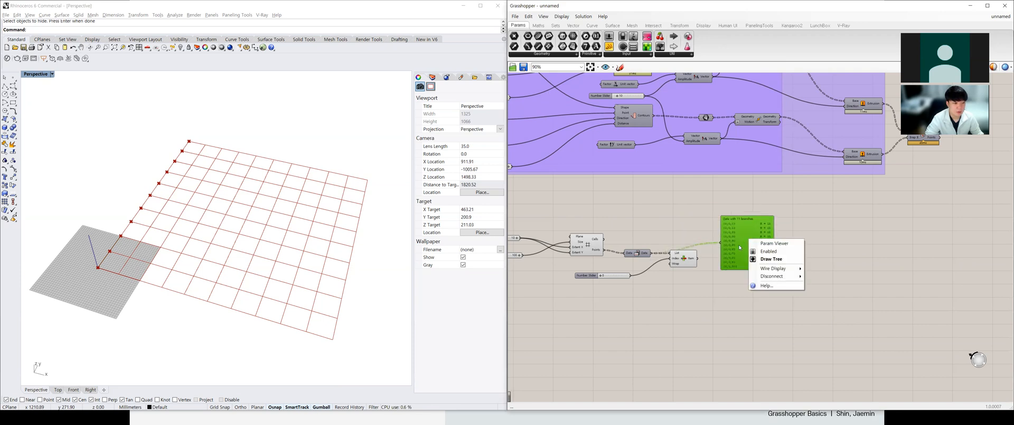
click(770, 259)
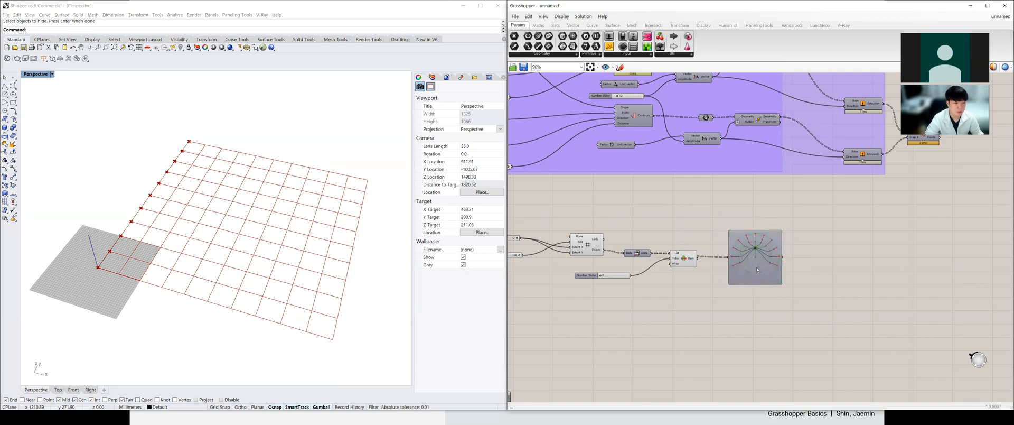
Inspect the tree diagram's branches, then space out the Param Viewer, List Item and index slider to make room on the canvas.
scroll(755, 266, up, 4)
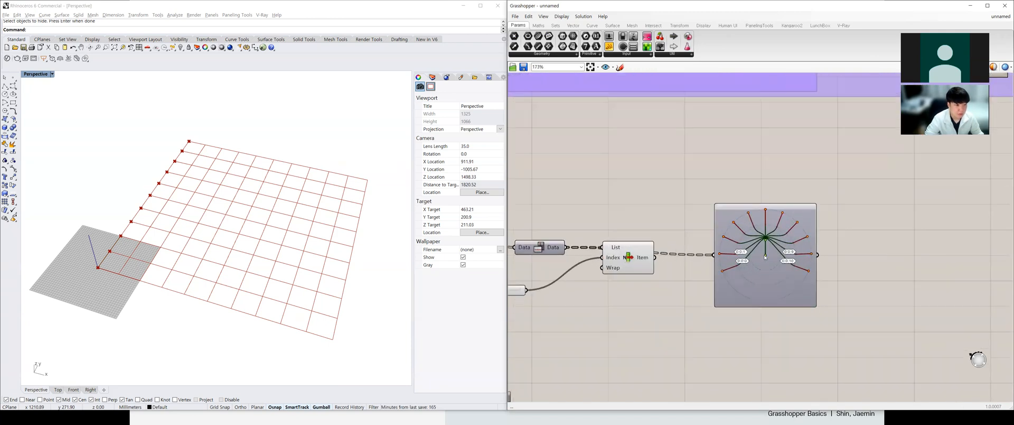
scroll(747, 265, up, 3)
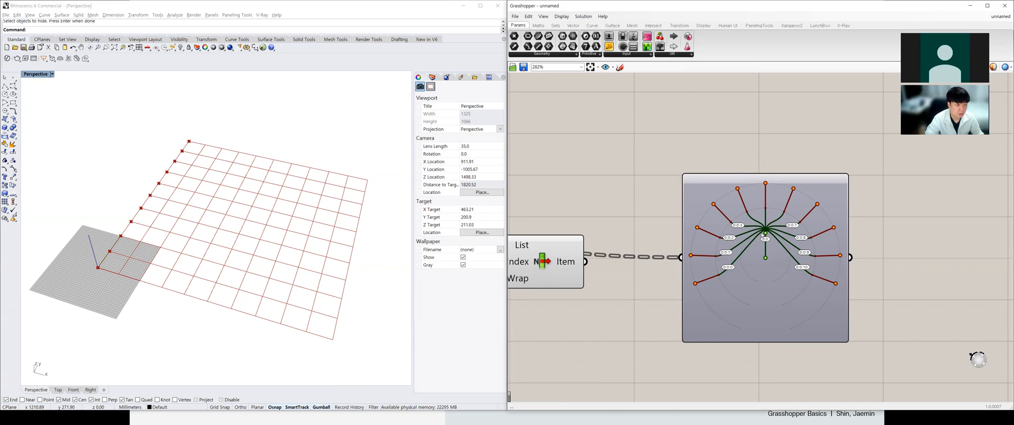
click(714, 205)
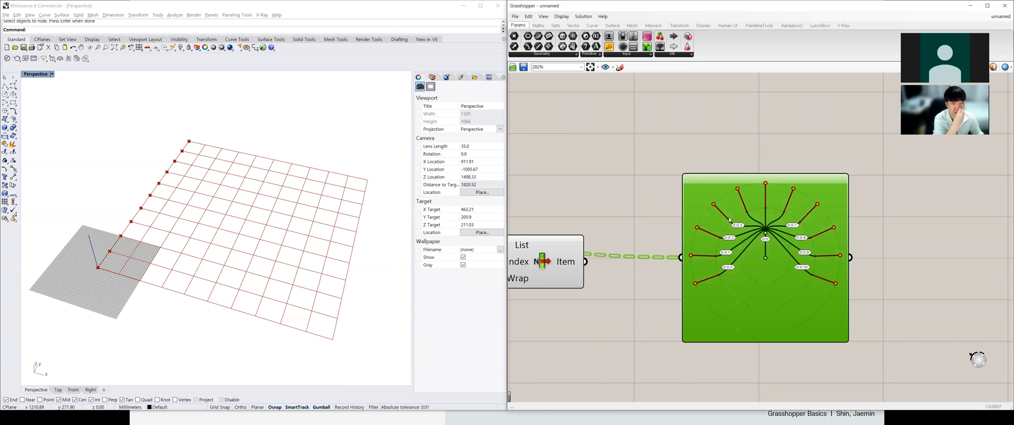
scroll(764, 239, down, 5)
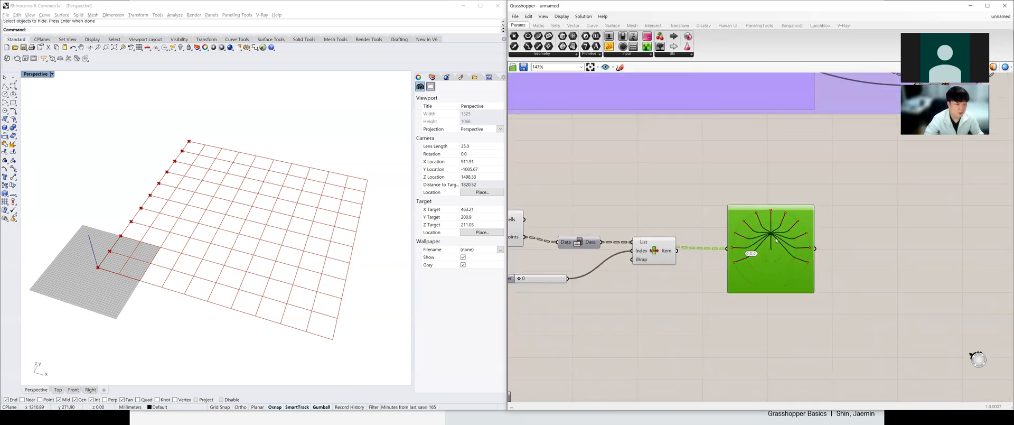
drag(757, 215, 751, 213)
drag(709, 252, 740, 265)
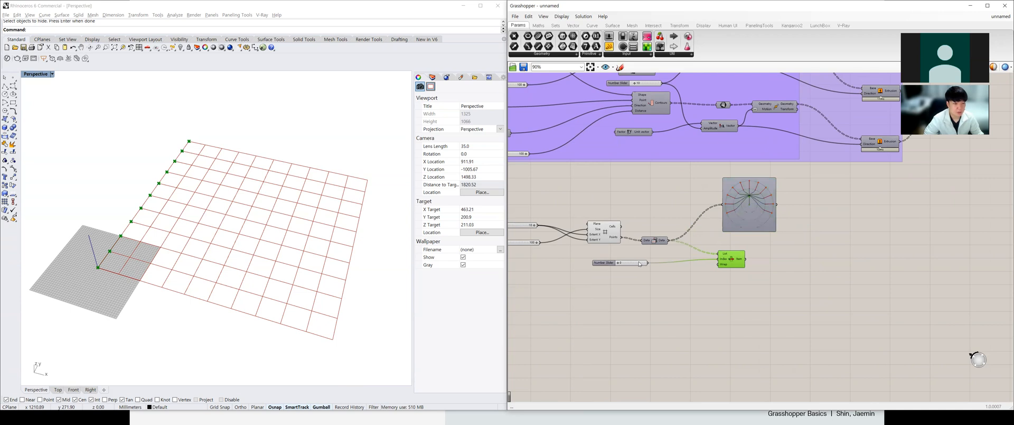
drag(641, 263, 665, 281)
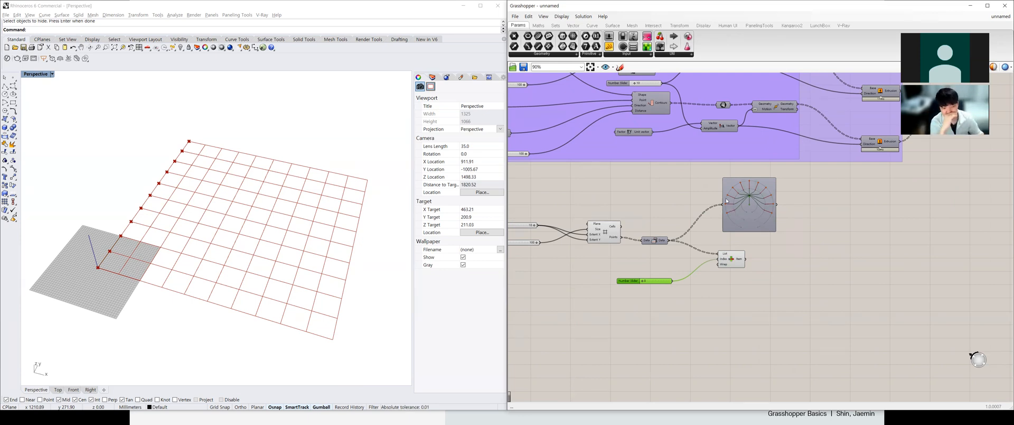
Add two number sliders ranging from 0 to 100 and connect the lower one to List Item's Index input.
double_click(662, 301)
text(0<100)
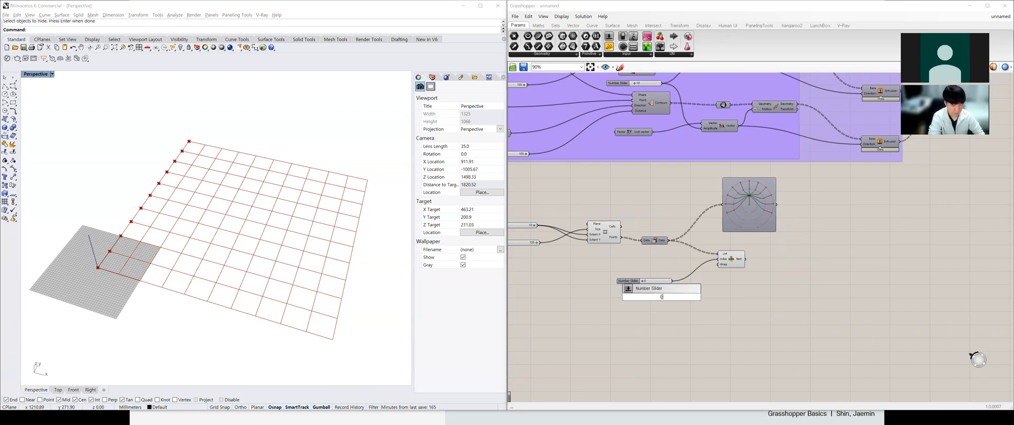
key(Return)
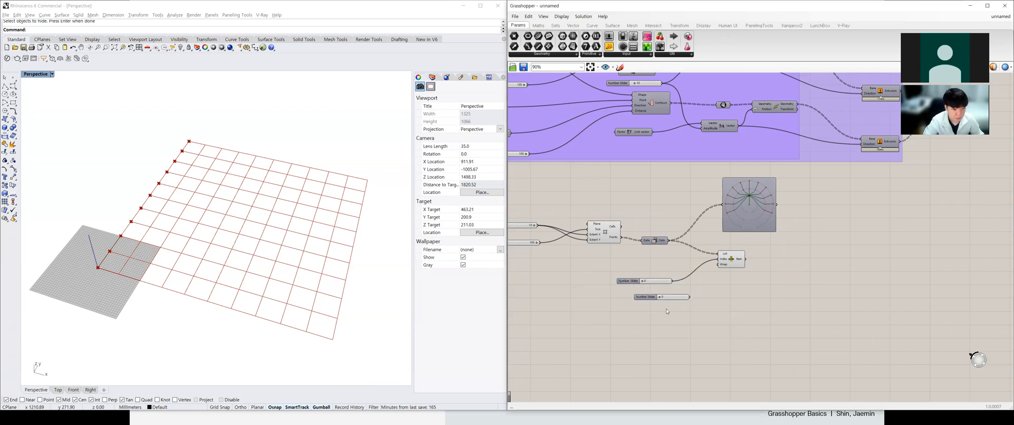
double_click(667, 310)
text(0)
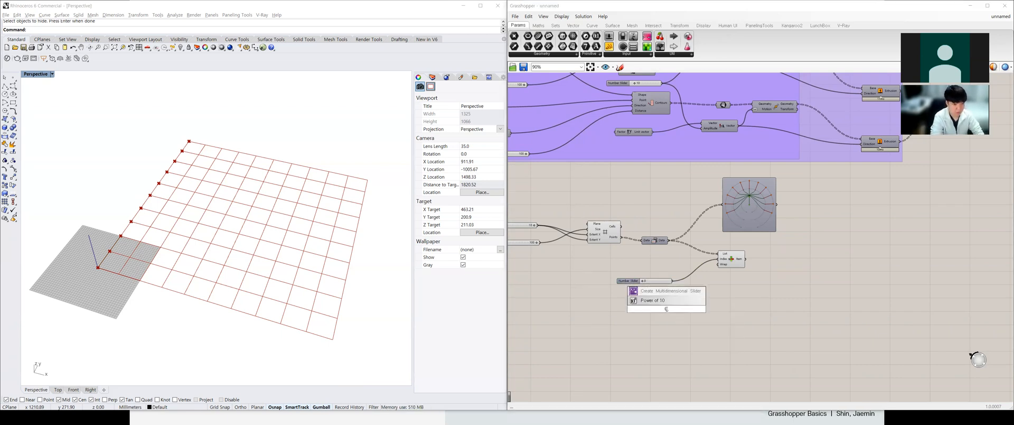
text(<100)
key(Return)
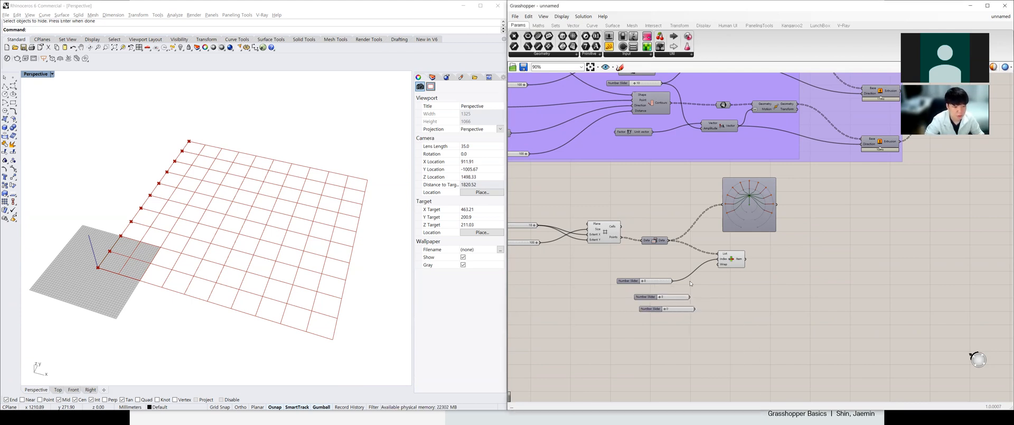
drag(694, 309, 757, 271)
Insert a Flatten Tree component between the Data output and List Item's List input.
right_click(749, 260)
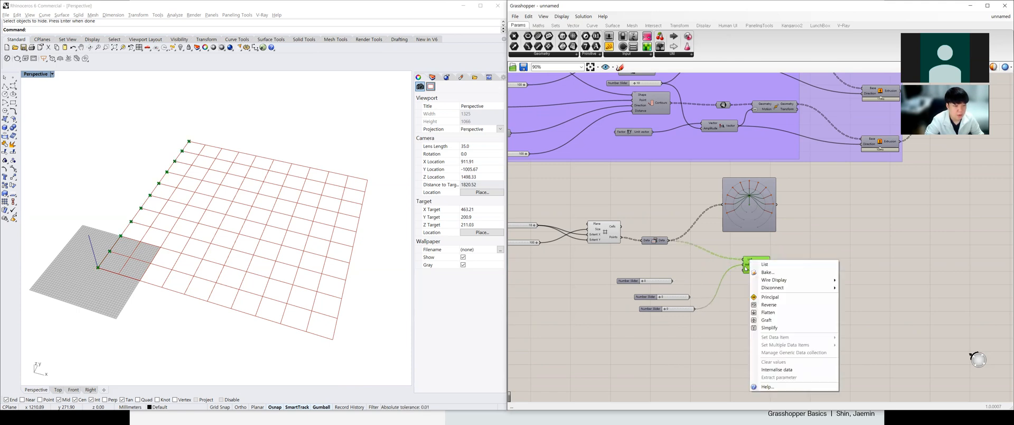
click(706, 266)
double_click(706, 265)
text(flatten)
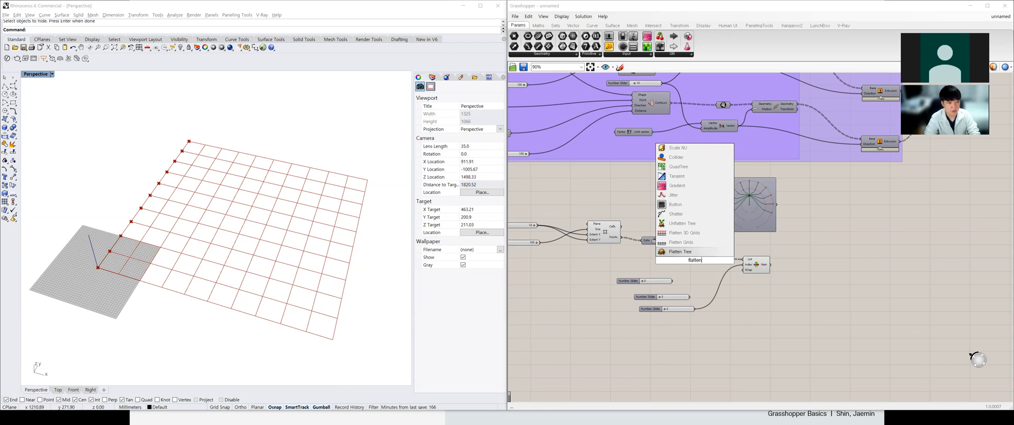
key(Return)
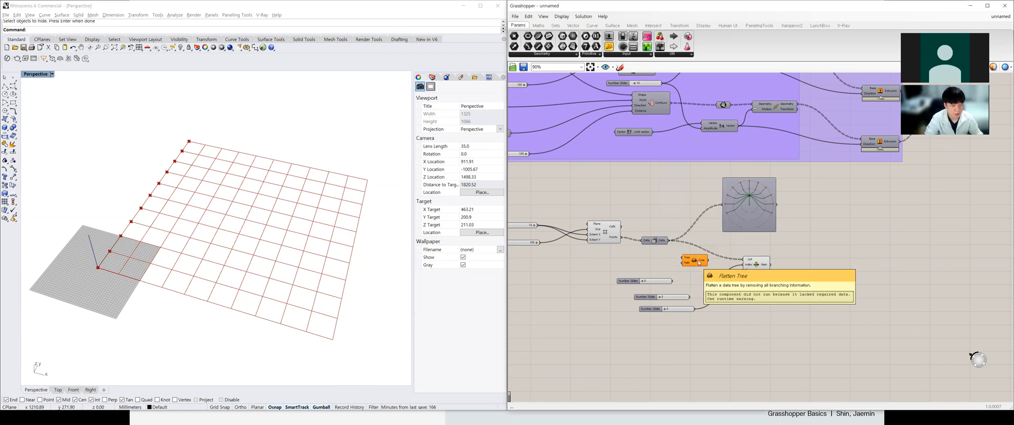
drag(670, 241, 683, 258)
click(695, 260)
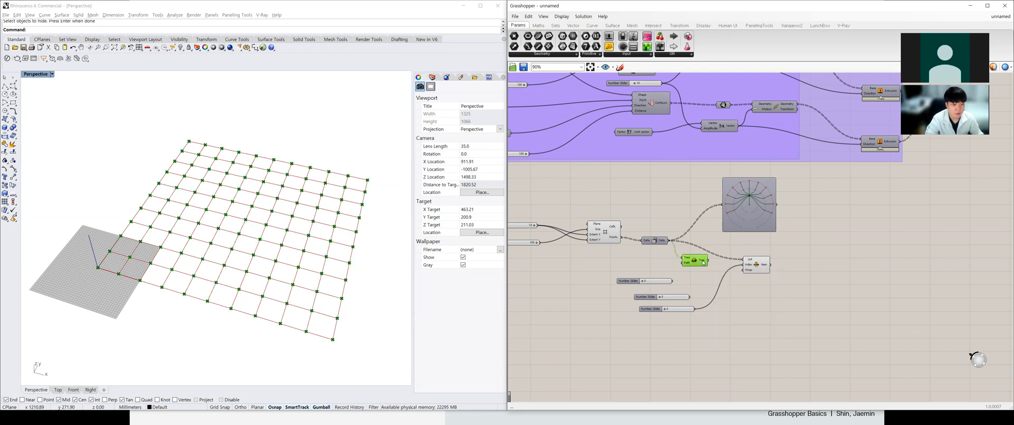
mouse_move(703, 262)
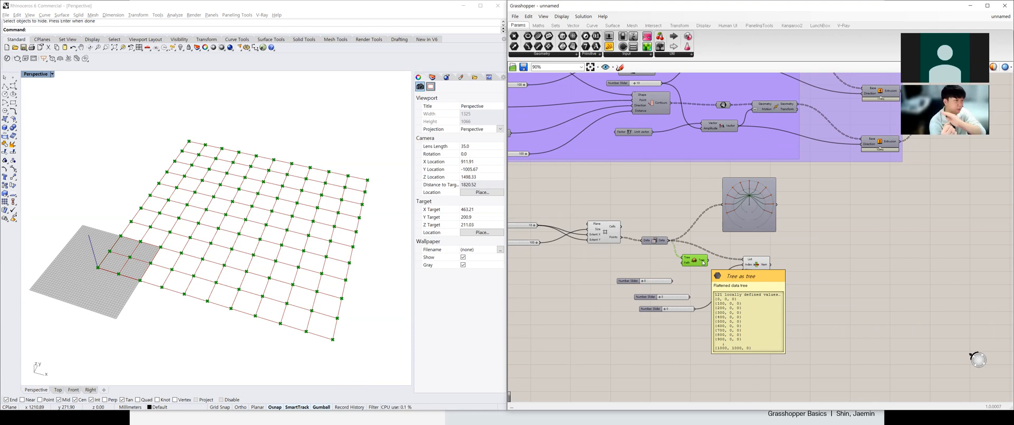
drag(703, 262, 742, 260)
With List Item selected, raise its index slider to pick a different point from the flattened list.
drag(680, 313, 681, 319)
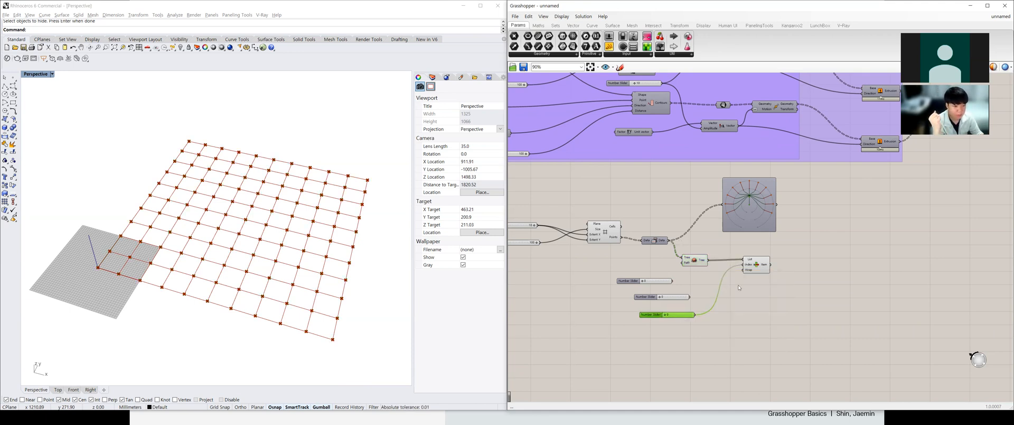
click(760, 266)
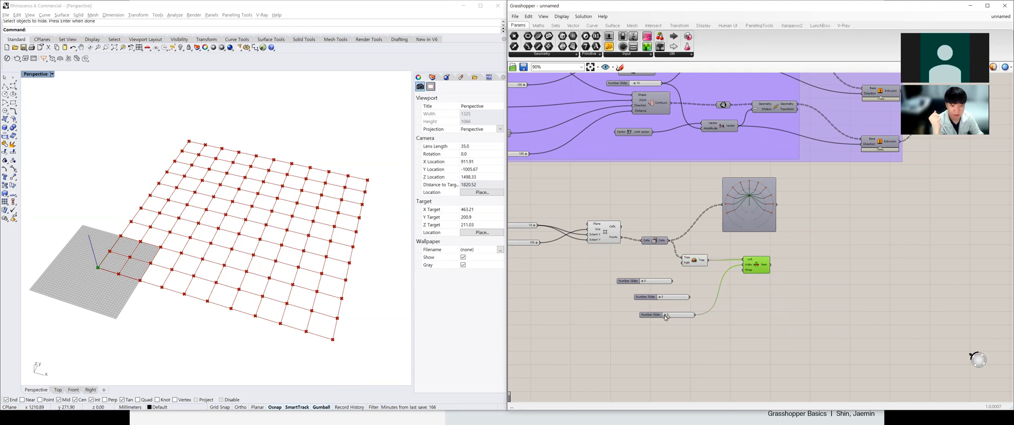
mouse_move(667, 316)
mouse_down()
mouse_move(694, 319)
mouse_move(673, 316)
mouse_up()
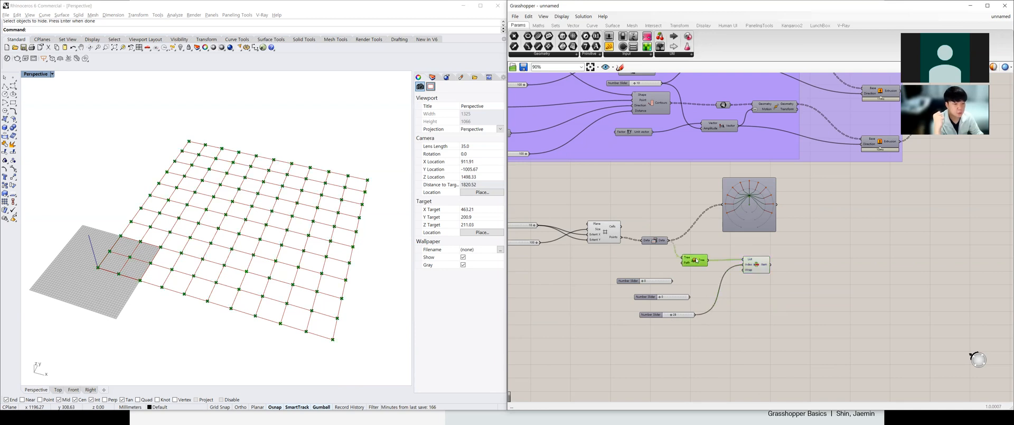
Add a Graft Tree component after Flatten Tree and send its output to both the Param Viewer and List Item.
double_click(705, 268)
text(graft)
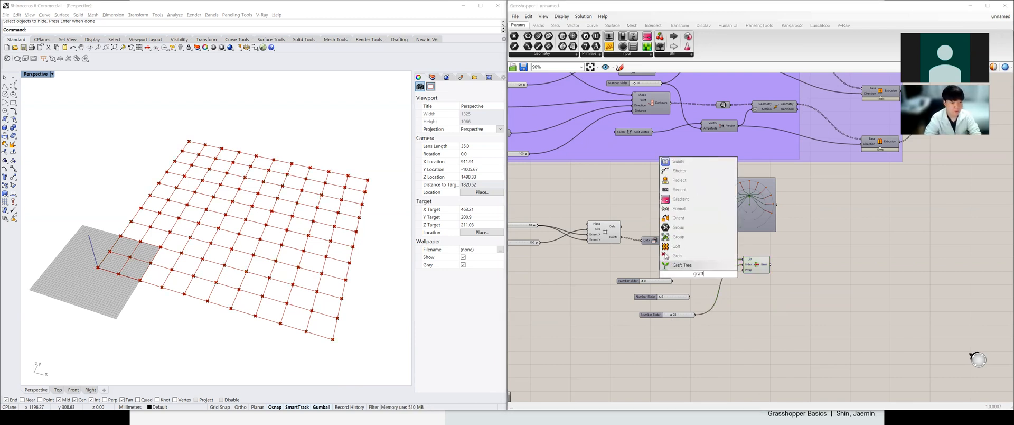
key(Return)
drag(709, 274, 721, 204)
drag(719, 273, 784, 269)
Set List Item's index slider to 0 and check which grafted points it selects.
click(759, 266)
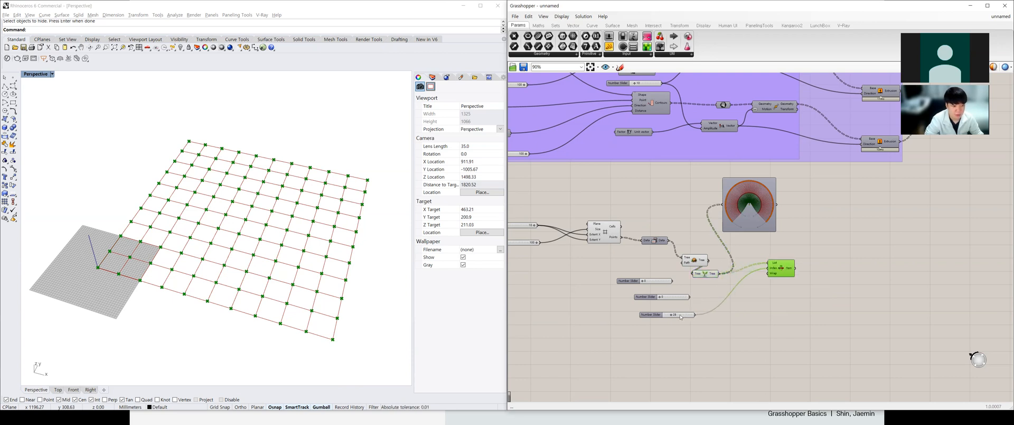
drag(670, 314, 651, 318)
click(782, 294)
click(784, 272)
click(777, 295)
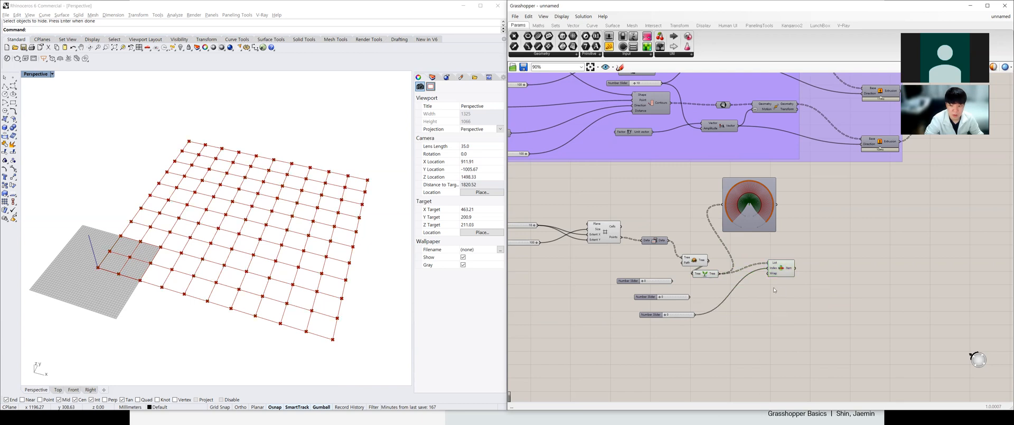
Compare the outputs of the Flatten Tree and Graft Tree components in the viewport.
click(713, 274)
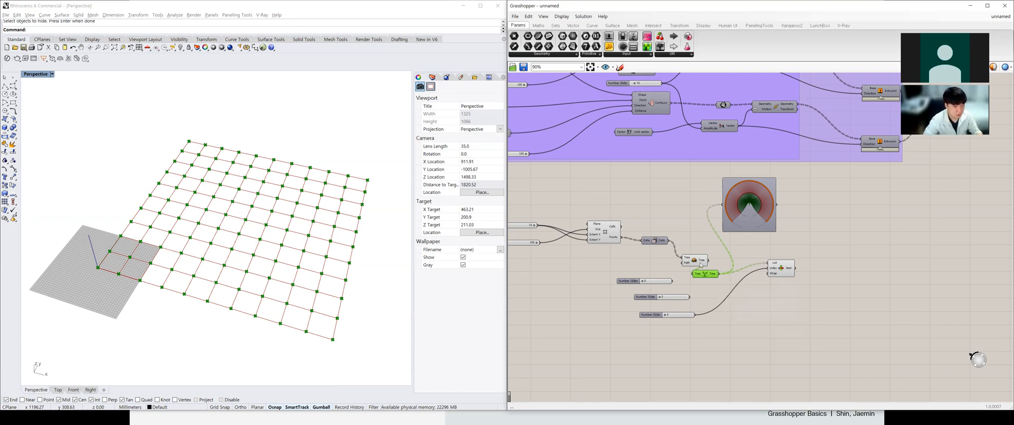
click(696, 260)
click(712, 275)
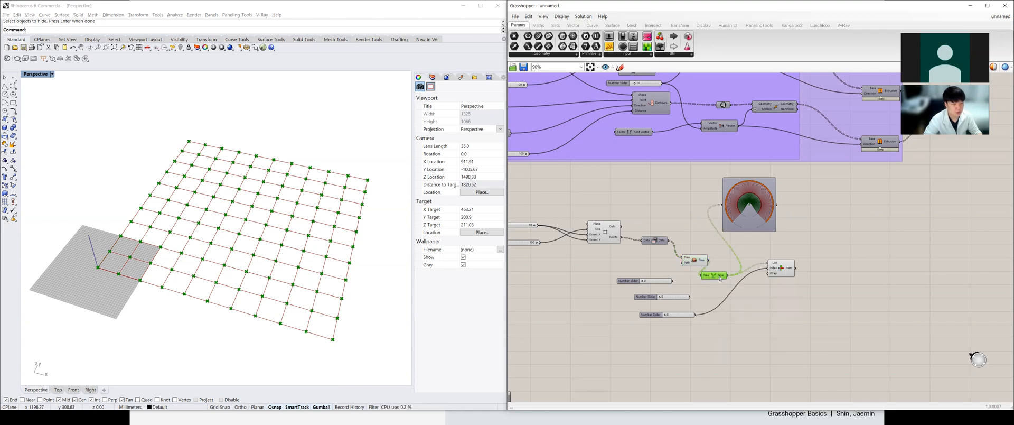
drag(713, 277, 720, 279)
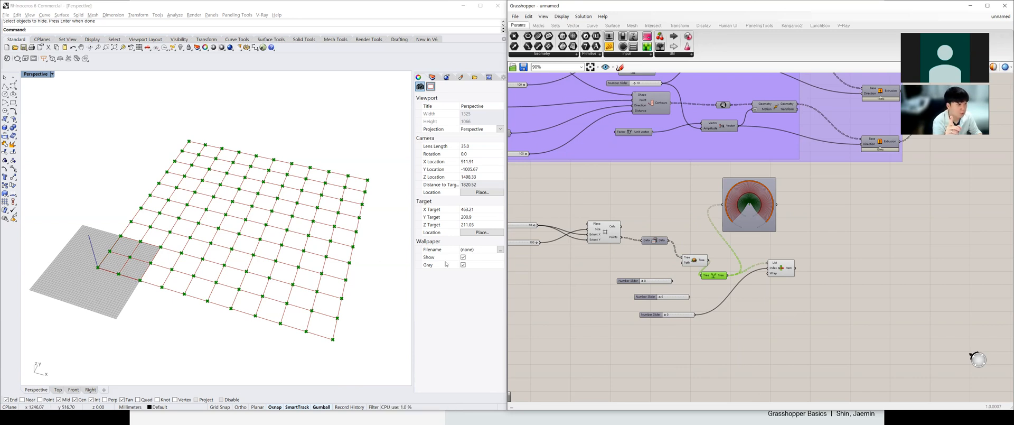
Delete the whole grid and data-tree definition below the purple group, including its sliders and Param Viewer.
scroll(663, 344, down, 3)
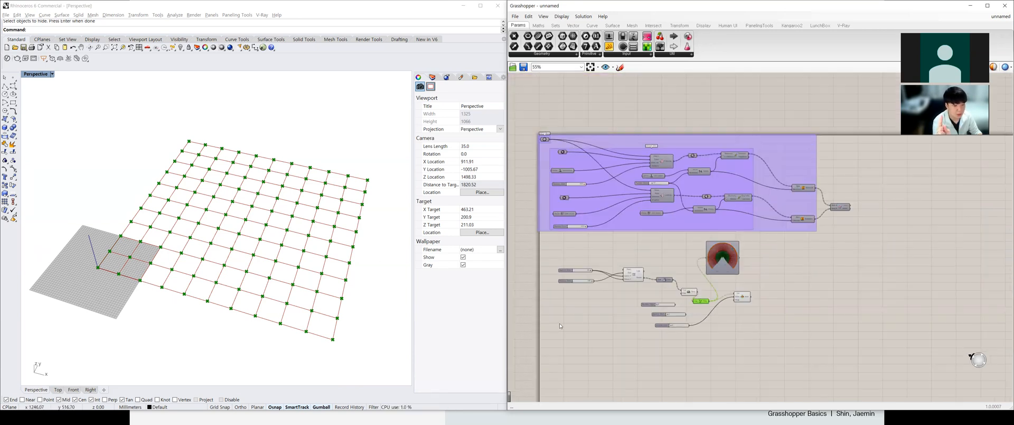
scroll(558, 327, up, 2)
drag(812, 345, 568, 223)
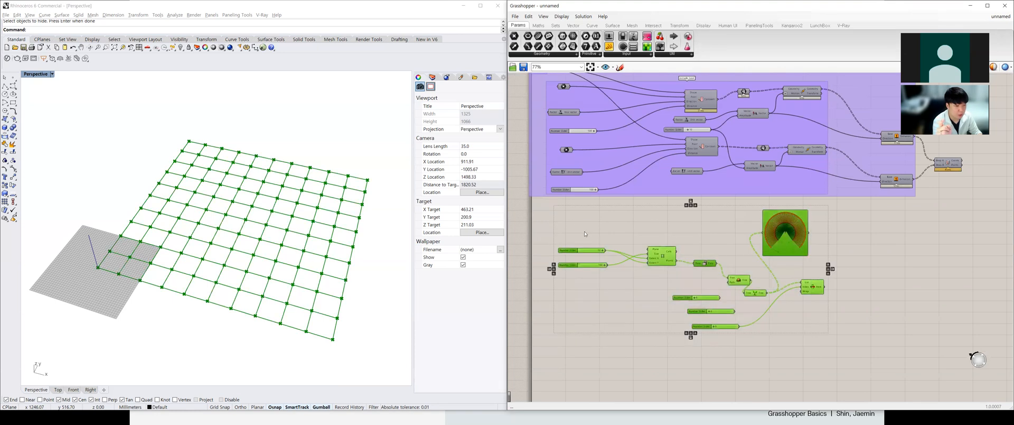
scroll(775, 281, up, 1)
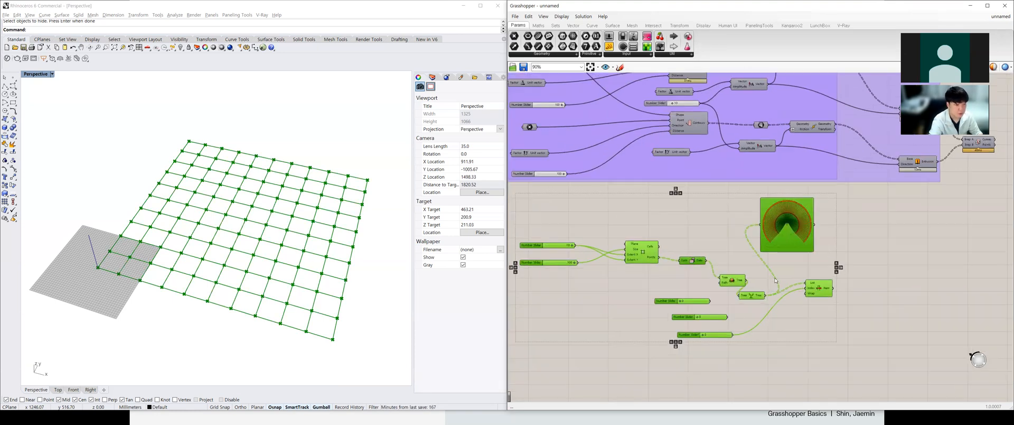
drag(833, 357, 540, 215)
click(712, 242)
drag(833, 355, 536, 222)
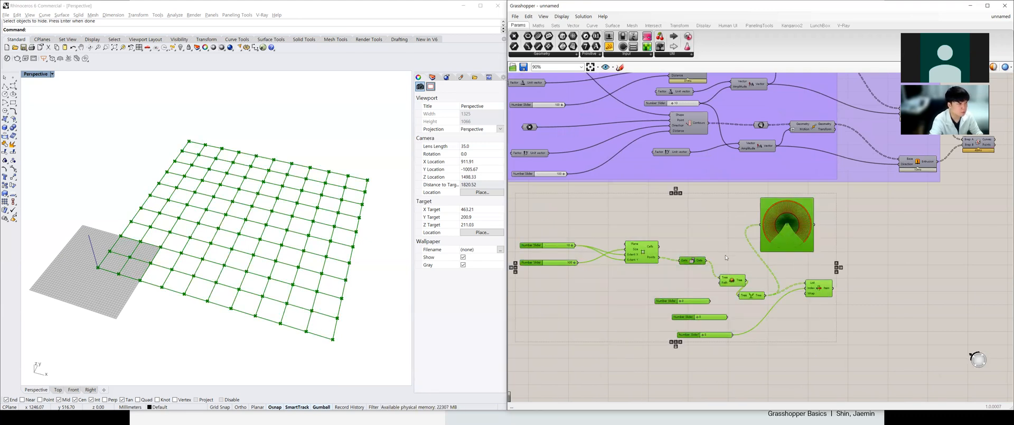
scroll(797, 281, down, 3)
key(Delete)
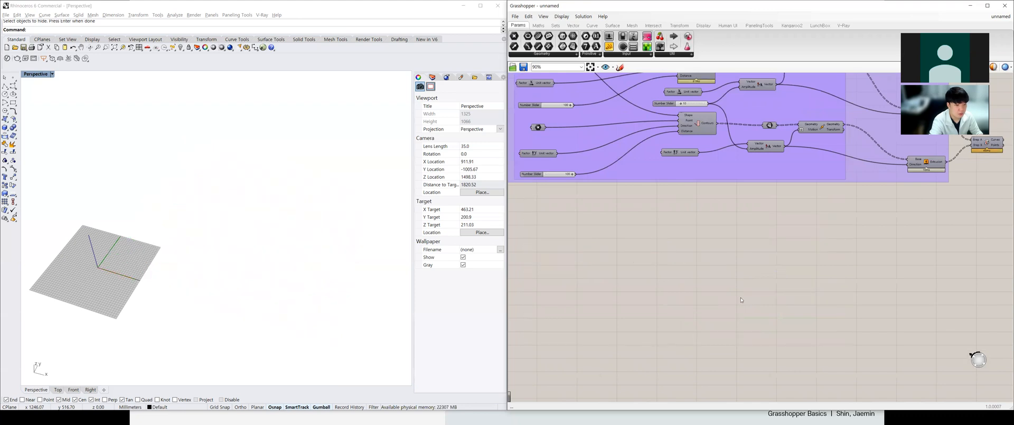
Turn on the preview of the Brep | Brep intersection component and move it farther from the Extrude components.
scroll(721, 229, down, 2)
scroll(808, 199, up, 3)
scroll(816, 201, down, 2)
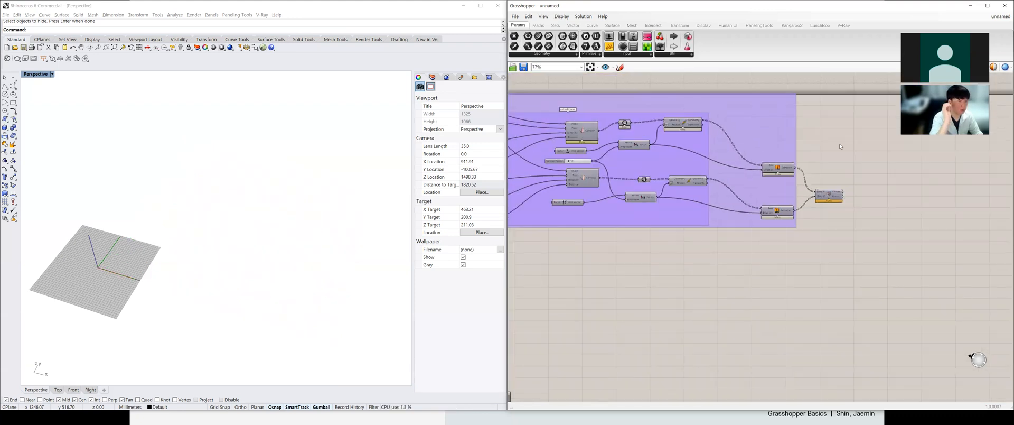
scroll(824, 202, up, 3)
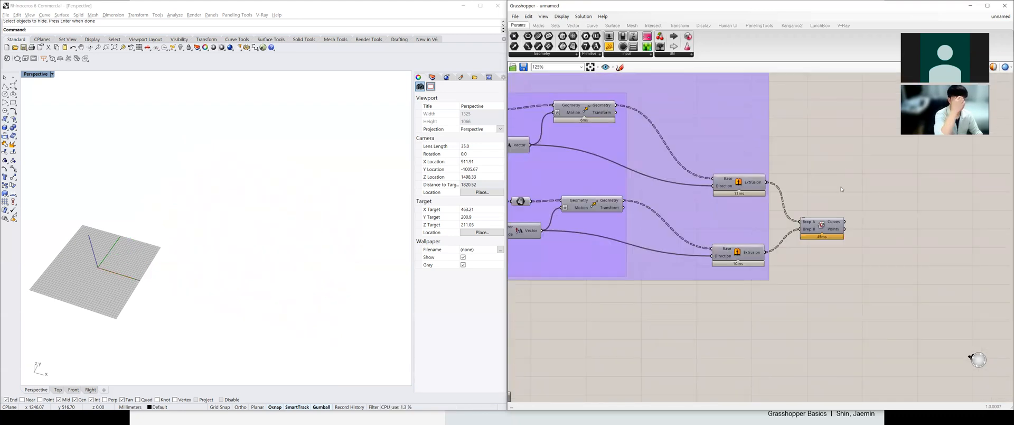
click(820, 226)
right_click(820, 226)
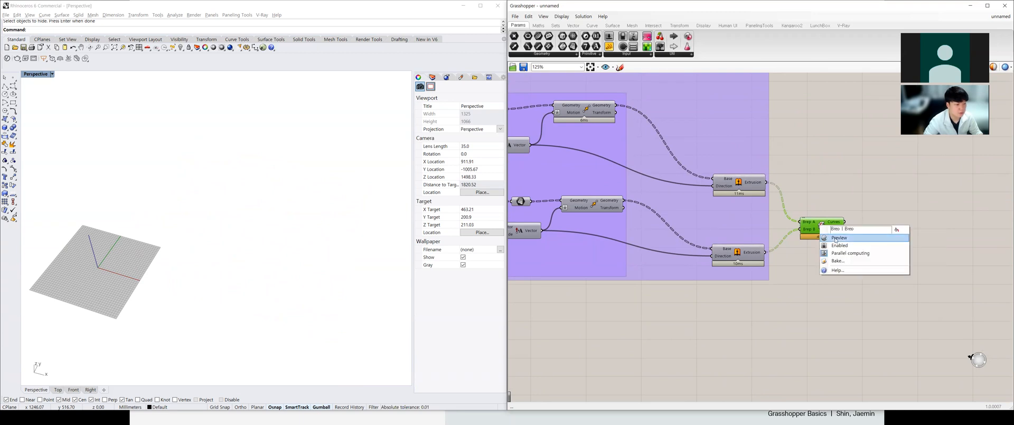
click(826, 235)
drag(821, 224, 845, 220)
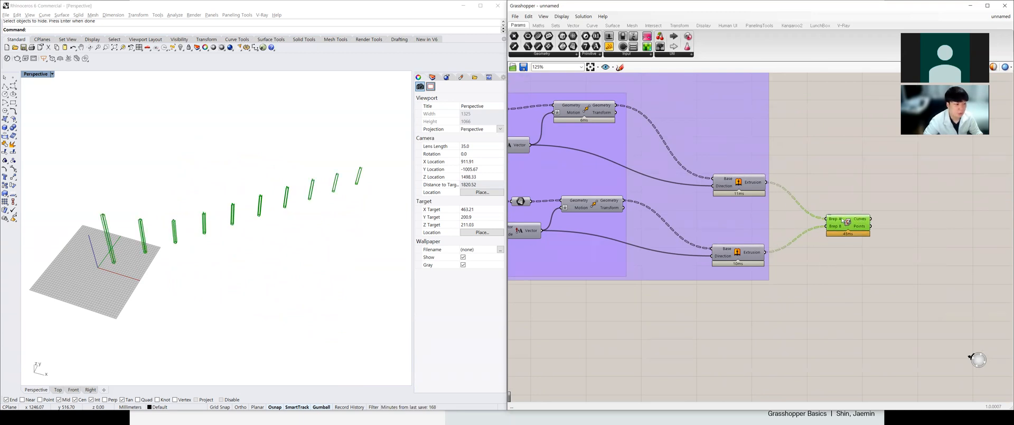
Turn on the preview of both Extrude components that feed the Brep | Brep intersection.
click(744, 192)
right_click(747, 184)
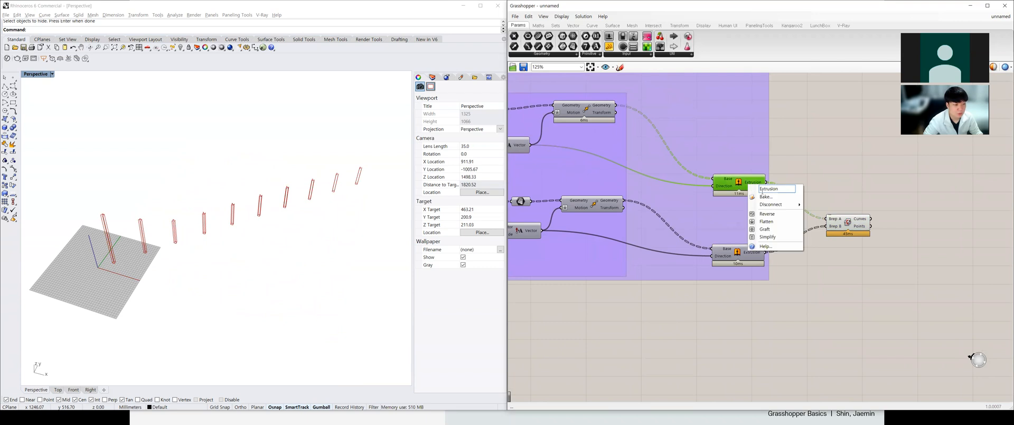
click(764, 198)
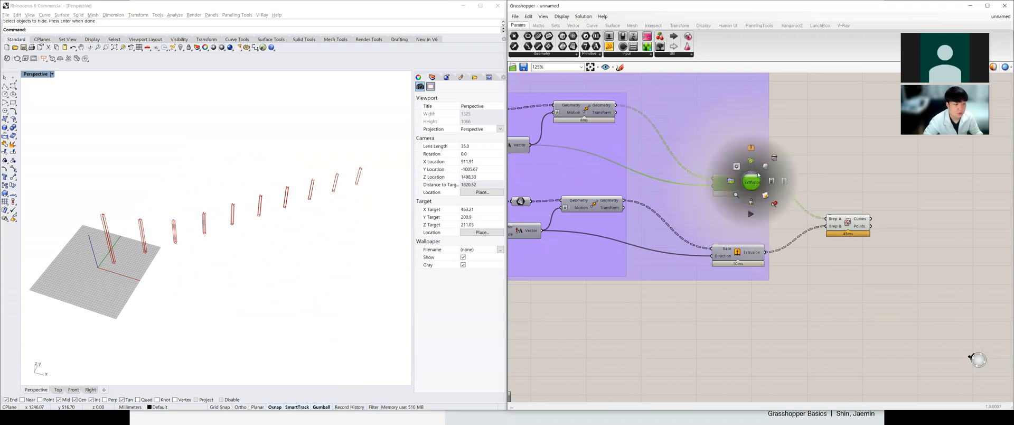
middle_click(748, 251)
middle_click(750, 245)
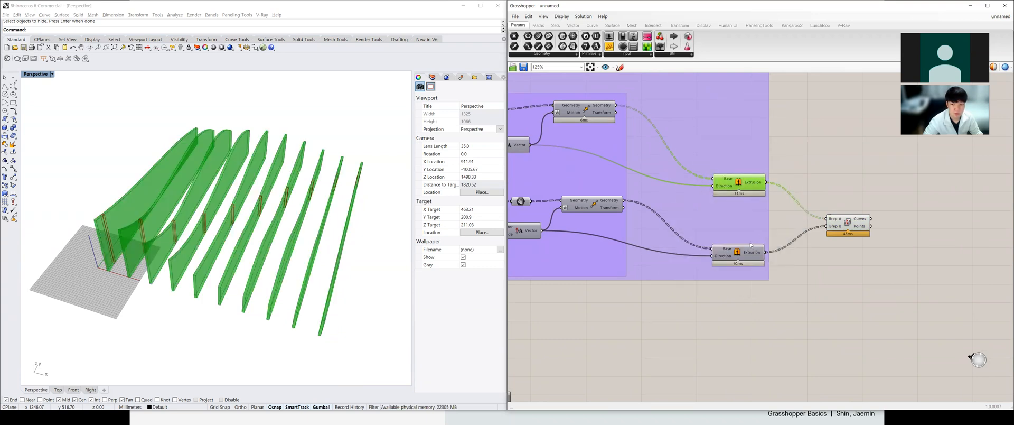
click(751, 254)
middle_click(751, 251)
click(738, 235)
click(708, 308)
Examine in the viewport where Brep | Brep intersects the two sets of extruded ribs.
right_drag(270, 249, 338, 237)
scroll(275, 232, down, 1)
scroll(312, 241, up, 2)
click(848, 223)
right_drag(242, 266, 266, 271)
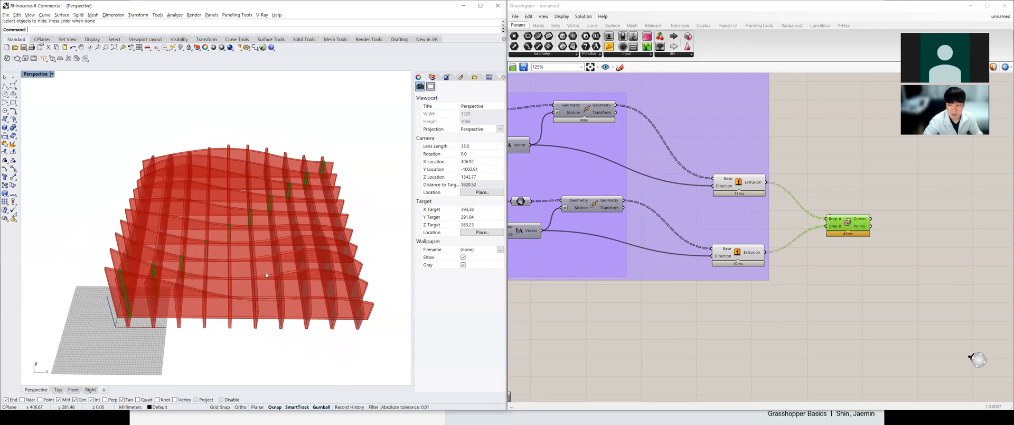
scroll(265, 272, down, 2)
shift+right_drag(158, 260, 199, 261)
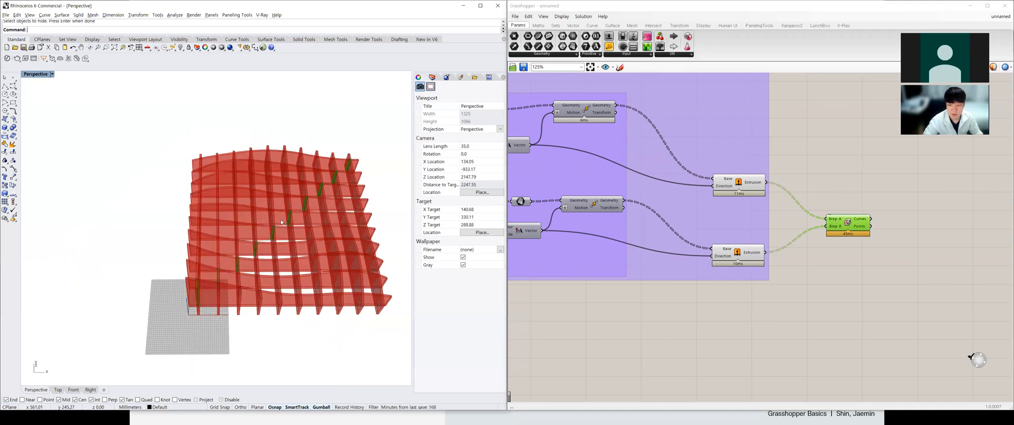
scroll(804, 234, up, 2)
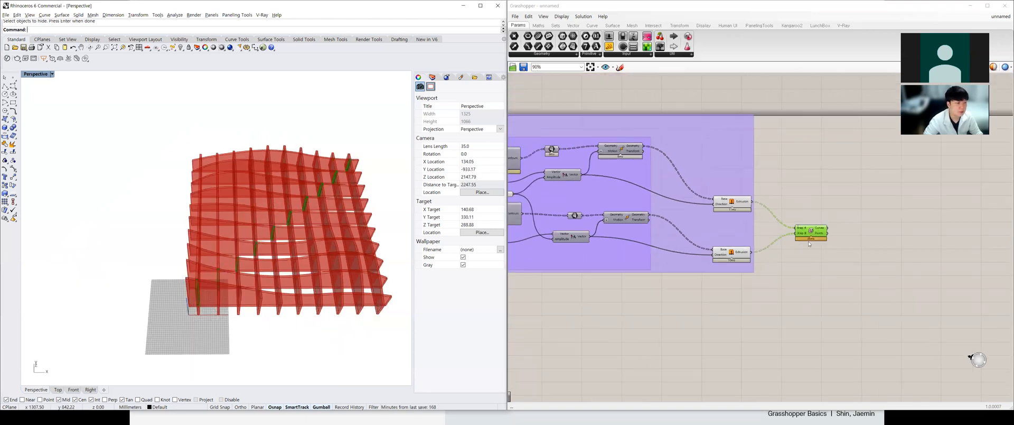
click(680, 169)
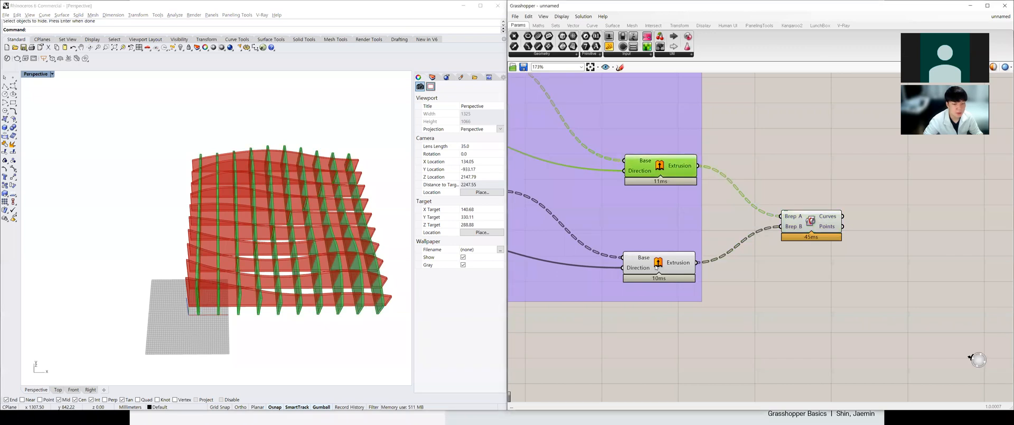
Add a Cross Reference component from the list tools and feed the two Extrusion outputs into List (A) and List (B).
double_click(776, 285)
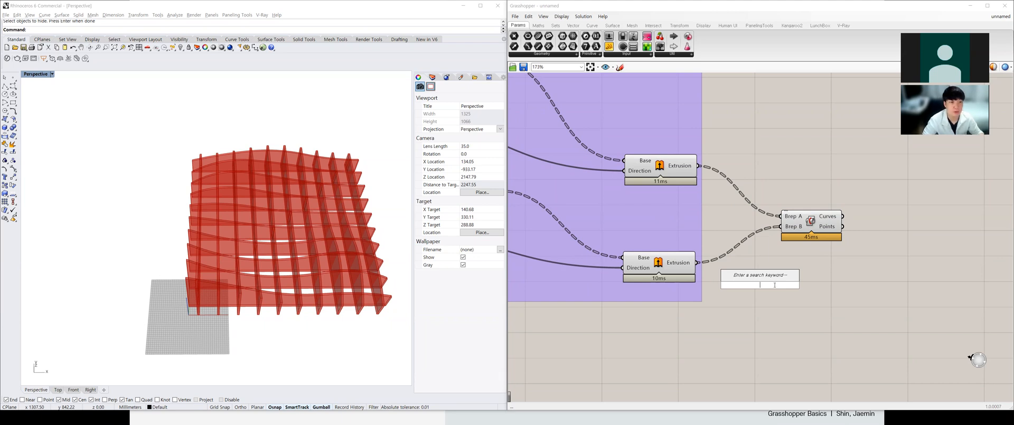
click(544, 26)
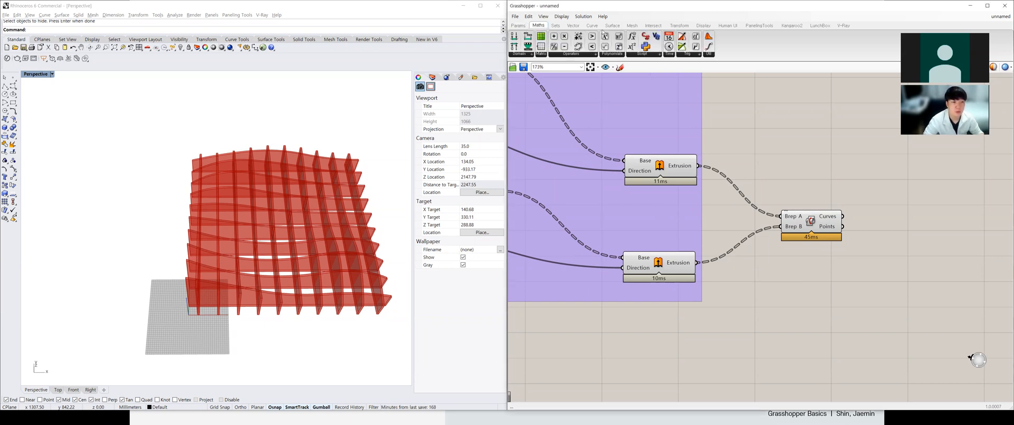
click(614, 26)
click(650, 26)
click(605, 27)
click(633, 27)
click(678, 27)
click(555, 27)
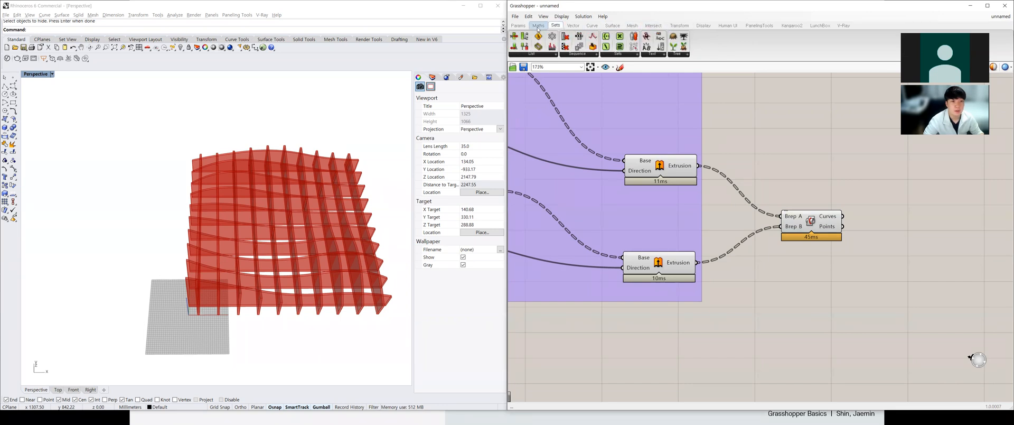
click(553, 54)
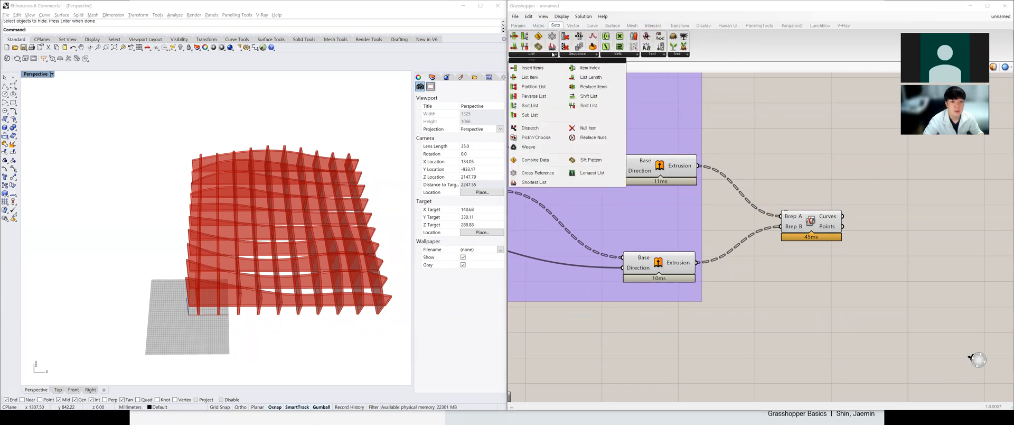
click(537, 172)
click(783, 275)
drag(783, 275, 785, 284)
drag(698, 166, 806, 318)
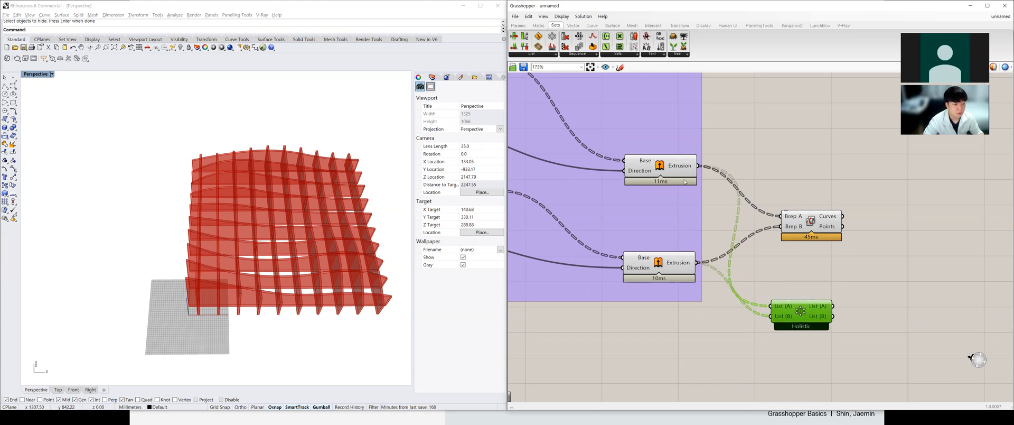
Flatten the upper Extrude component's output and check the rib intersections in the viewport.
right_click(682, 167)
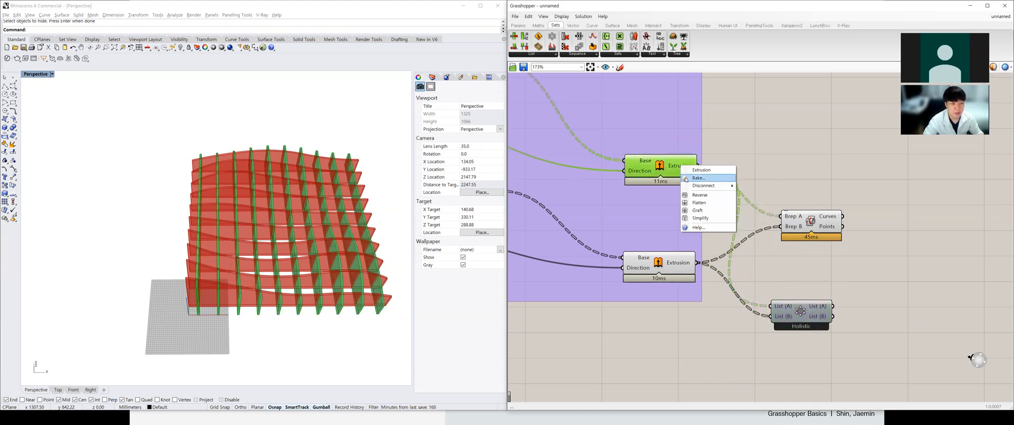
click(699, 203)
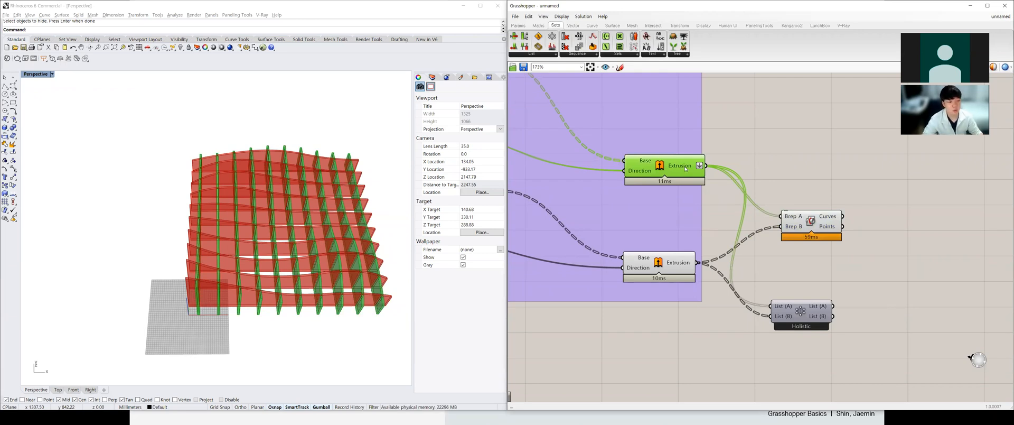
click(821, 217)
right_drag(211, 227, 255, 260)
scroll(254, 260, up, 2)
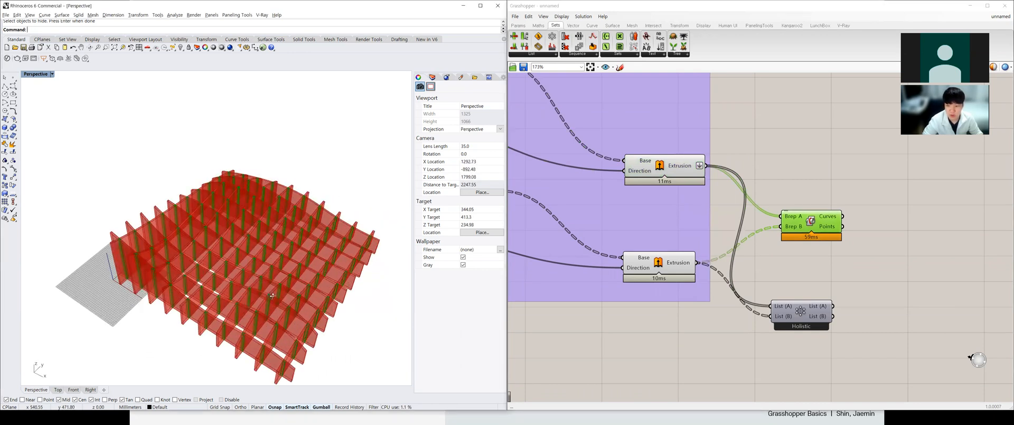
right_drag(272, 296, 300, 266)
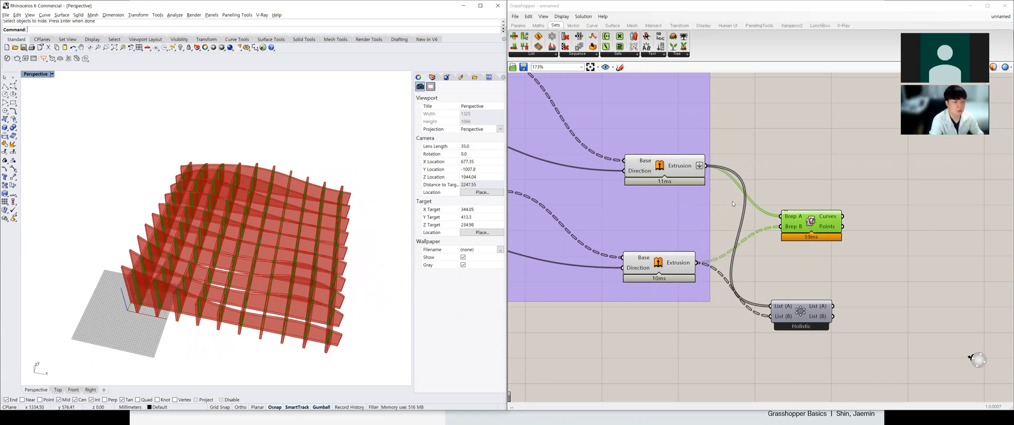
Remove the flatten from the upper Extrude output and route both extrusions through Cross Reference into Brep | Brep.
right_click(689, 167)
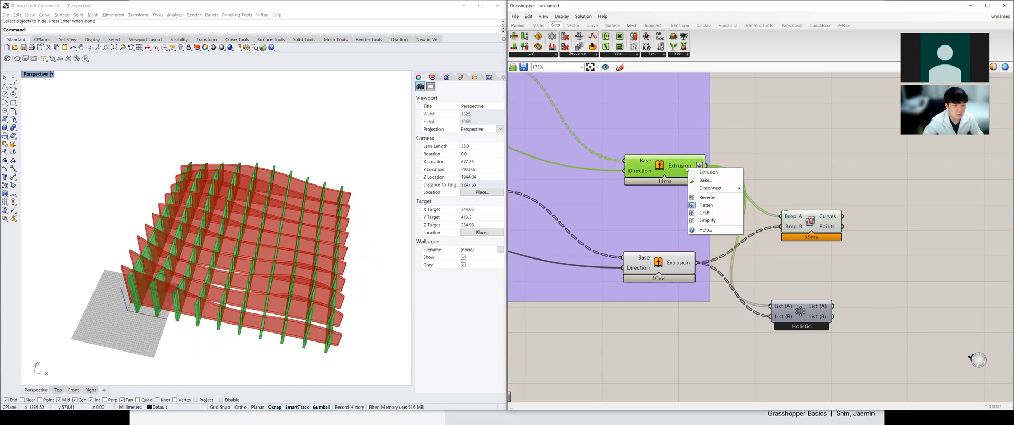
click(705, 205)
drag(816, 315, 835, 218)
drag(716, 216, 742, 218)
click(833, 218)
right_click(742, 218)
click(839, 217)
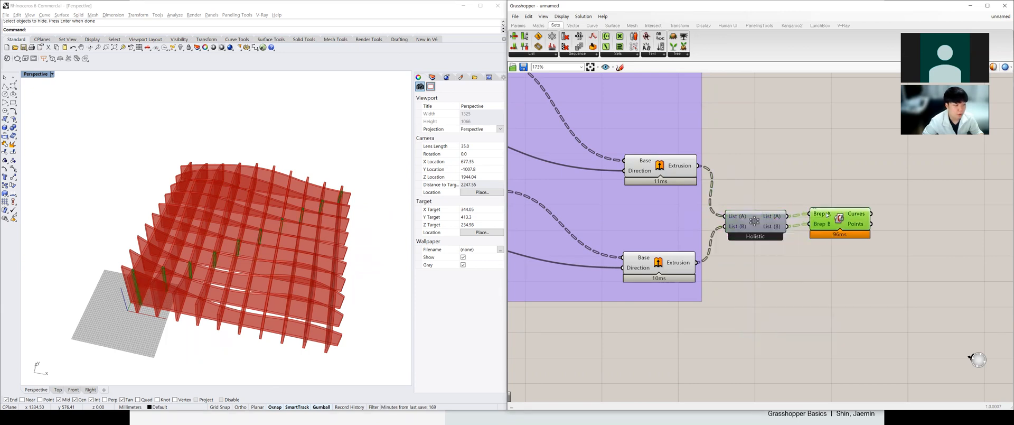
Try feeding the lower extrusion directly into Brep B, and restore its connection through Cross Reference.
mouse_move(738, 218)
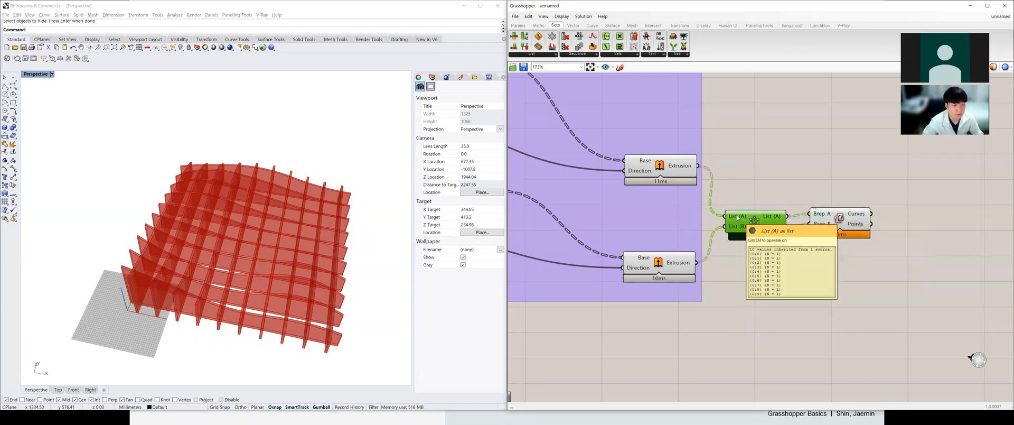
click(690, 266)
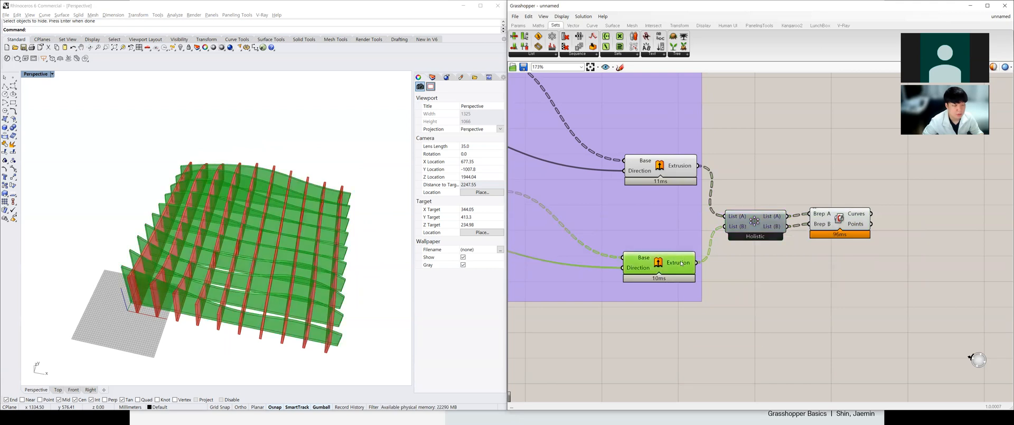
drag(697, 263, 805, 228)
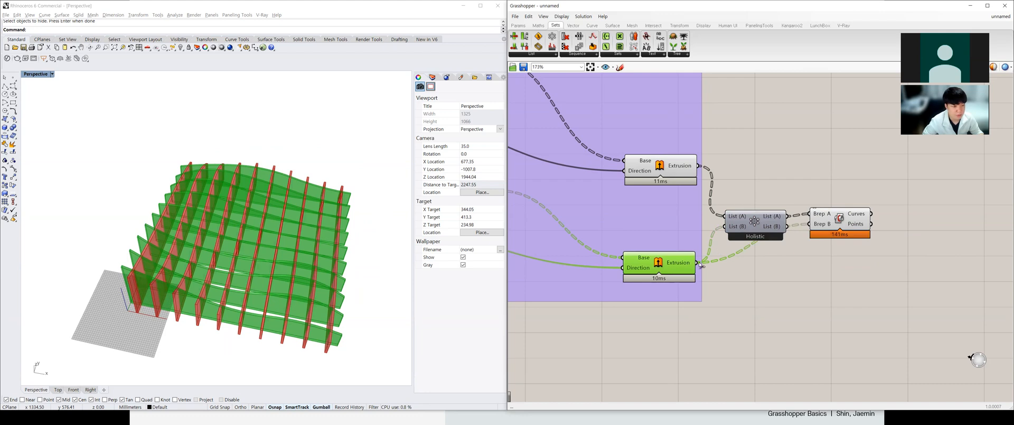
click(758, 223)
click(839, 220)
click(767, 224)
drag(767, 225, 809, 224)
drag(756, 184, 750, 217)
click(726, 183)
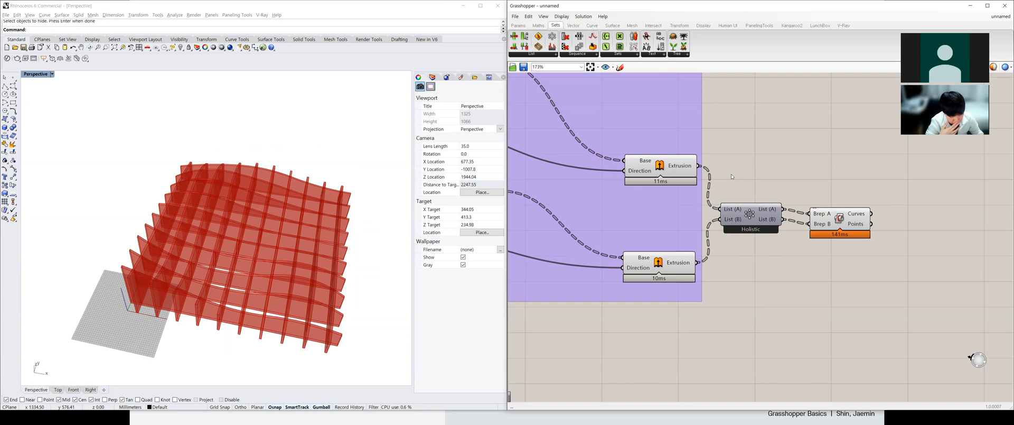
click(757, 209)
click(679, 170)
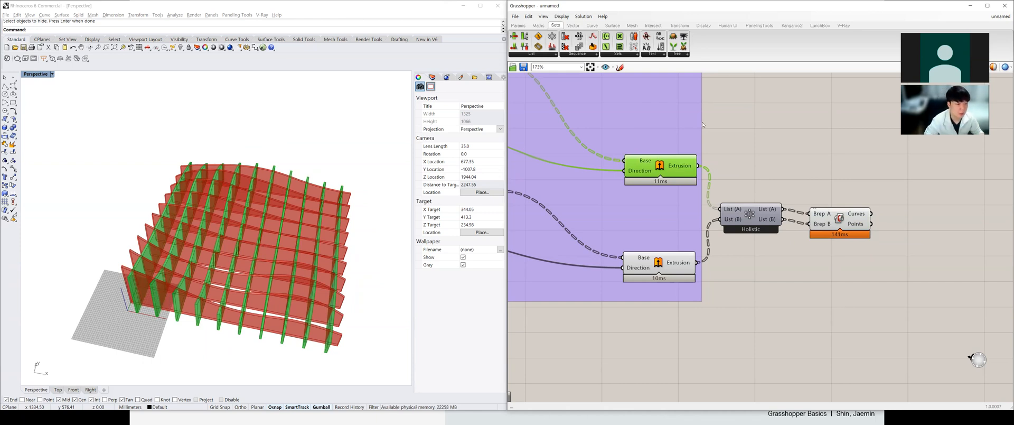
Delete Cross Reference, flatten the upper Extrude output and wire both extrusions directly into Brep A and Brep B.
click(749, 215)
key(Delete)
right_click(678, 167)
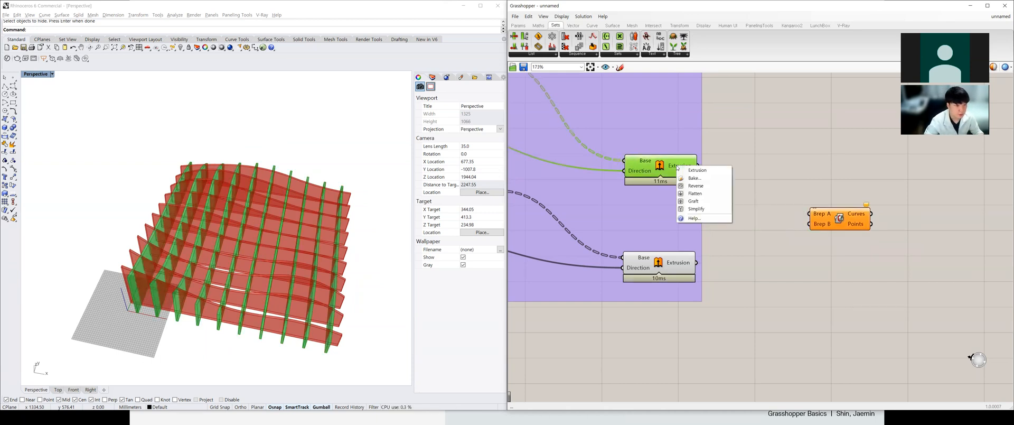
click(700, 194)
drag(706, 165, 719, 257)
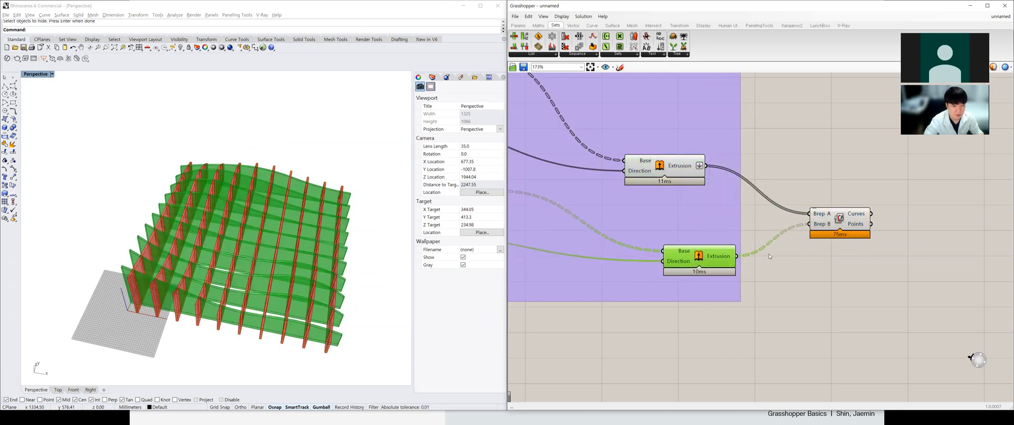
Examine the intersection curves at the rib crossings up close and read the Curves output's data list.
click(838, 218)
scroll(296, 264, down, 2)
right_drag(296, 269, 233, 252)
scroll(230, 253, up, 2)
scroll(205, 266, up, 3)
scroll(211, 268, down, 2)
scroll(217, 272, up, 3)
right_drag(201, 272, 205, 248)
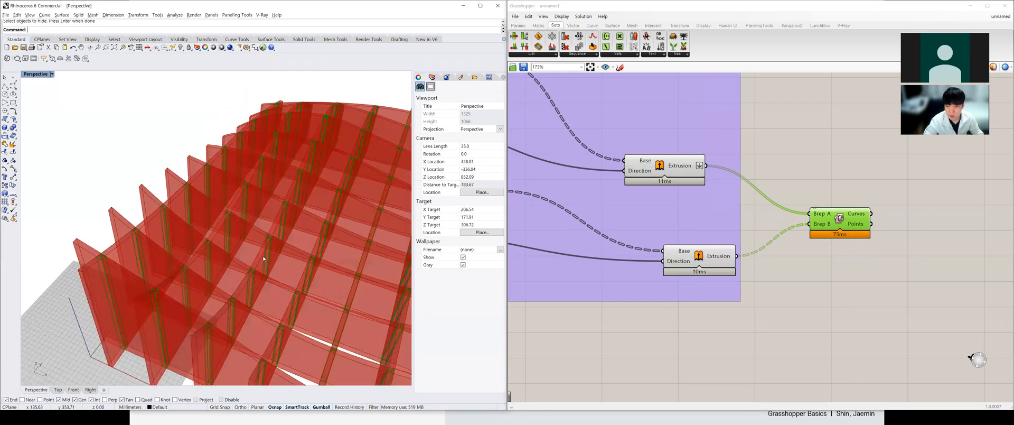
shift+right_drag(135, 271, 224, 241)
scroll(225, 239, up, 2)
scroll(221, 238, up, 10)
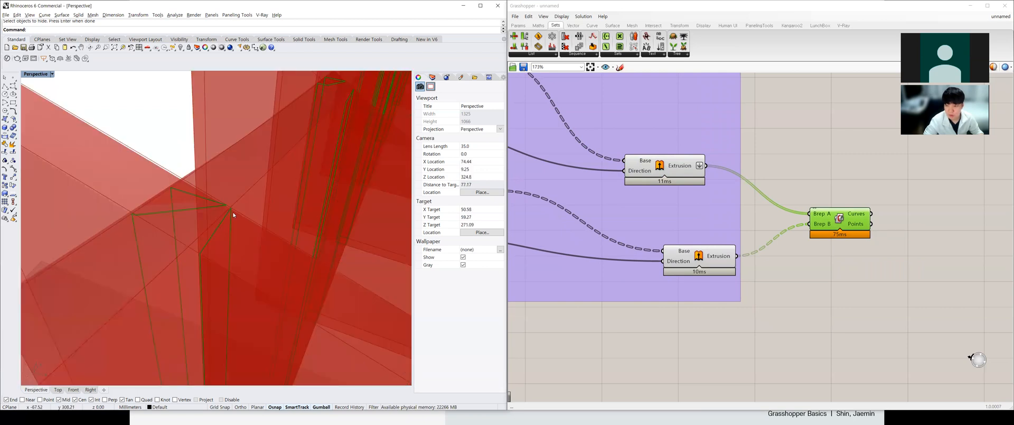
right_drag(284, 172, 207, 204)
scroll(254, 205, down, 10)
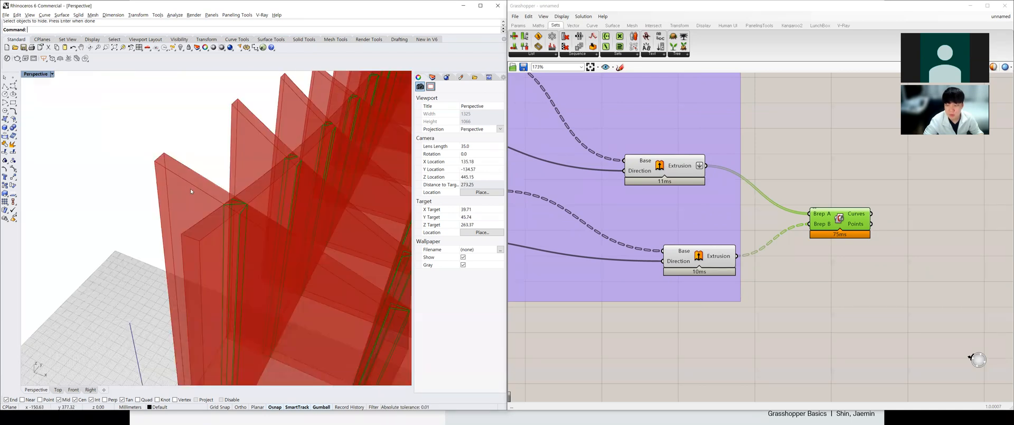
right_drag(272, 227, 252, 219)
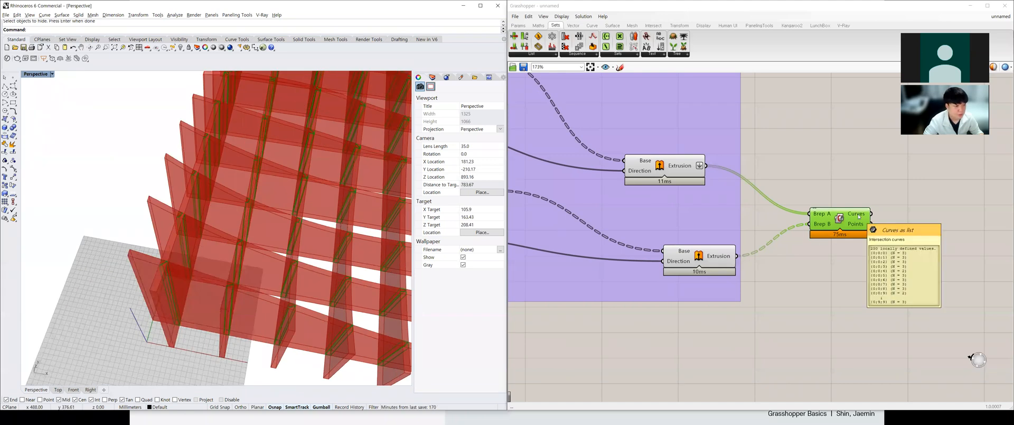
scroll(875, 239, down, 5)
scroll(790, 244, up, 2)
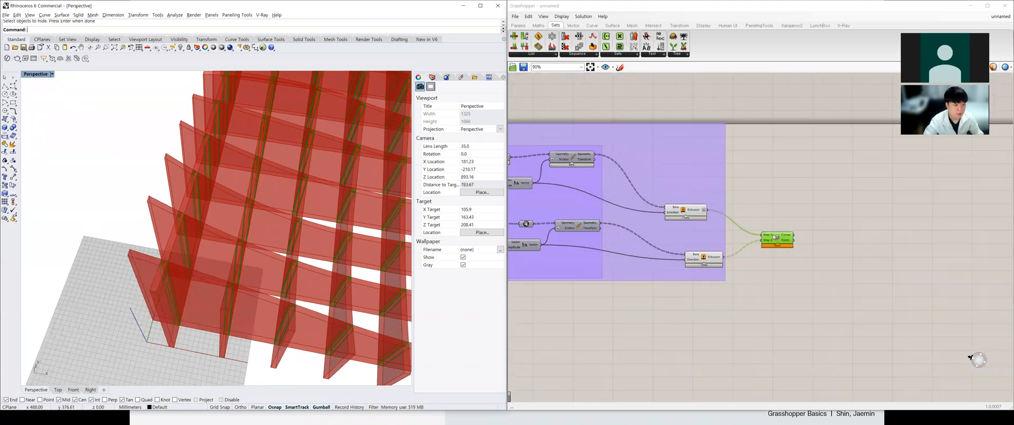
scroll(775, 238, up, 1)
double_click(809, 242)
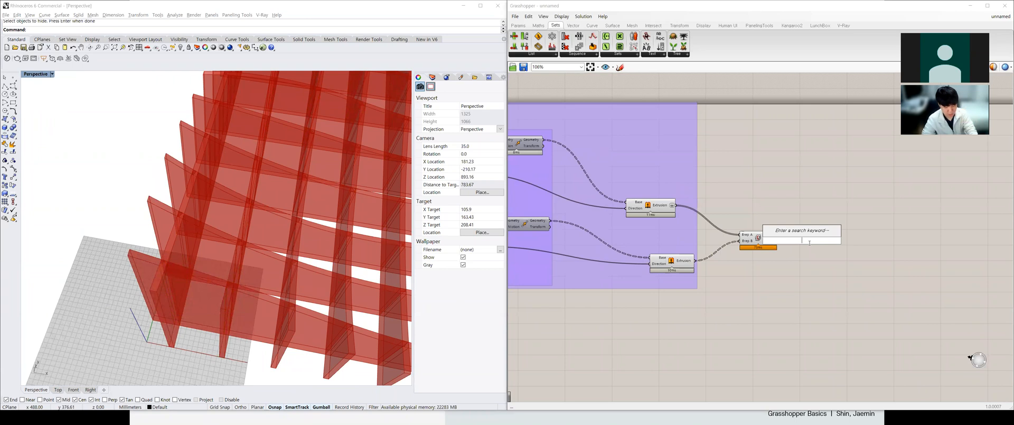
text(bounding b)
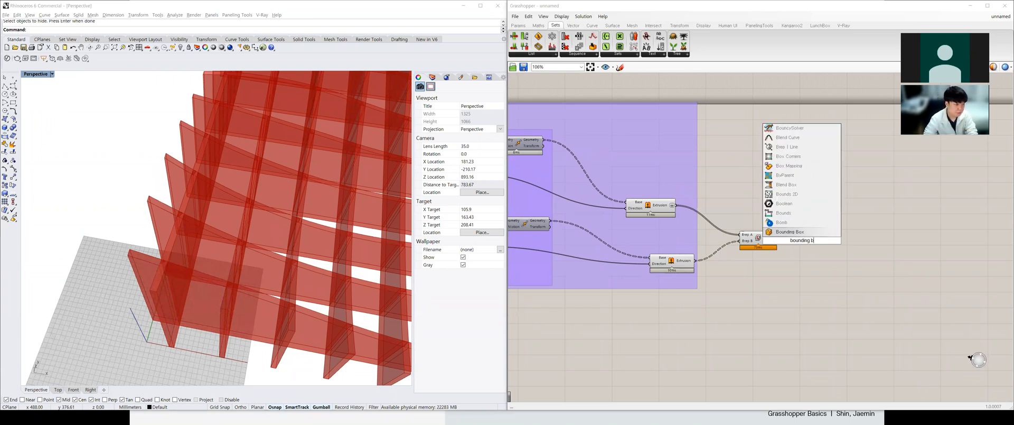
key(Return)
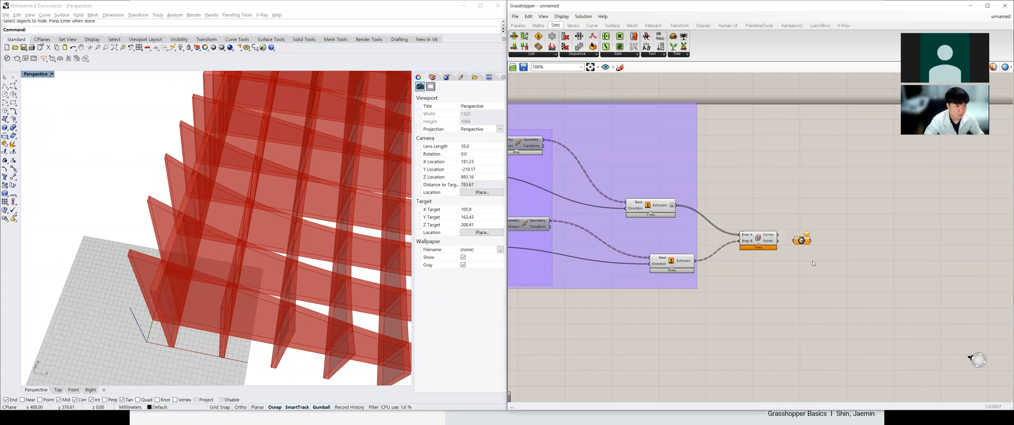
Place a Bounding Box component beside Brep | Brep and delete the stray component next to it.
double_click(814, 263)
text(boundin)
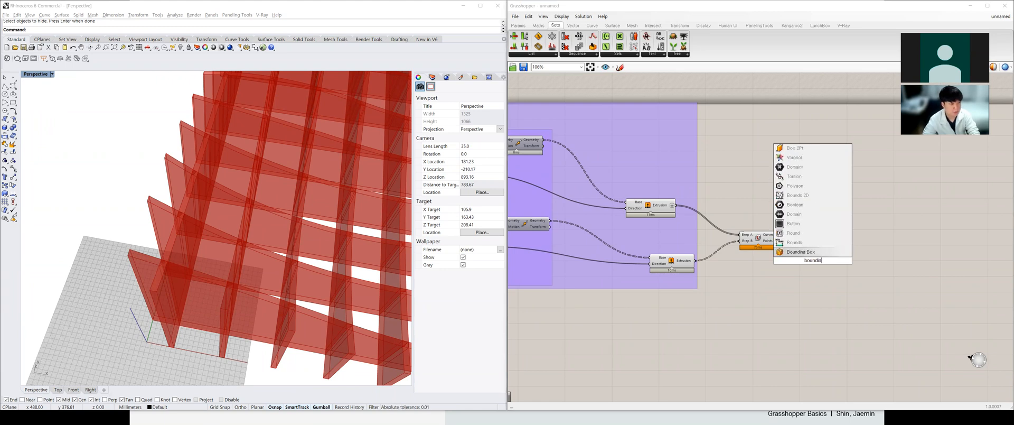
click(805, 250)
click(803, 242)
key(Delete)
drag(813, 261, 824, 240)
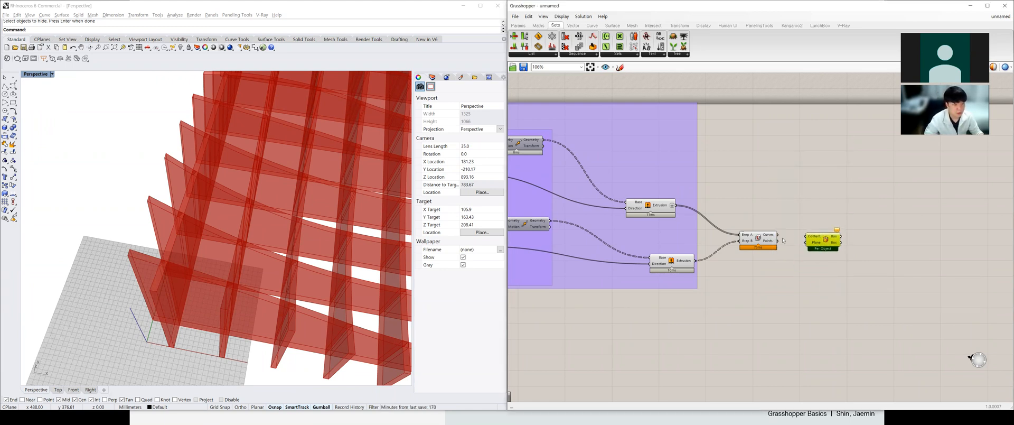
Connect the Curves output of Brep | Brep to the Content input of Bounding Box and read the Box output's data list.
click(773, 237)
scroll(782, 256, down, 4)
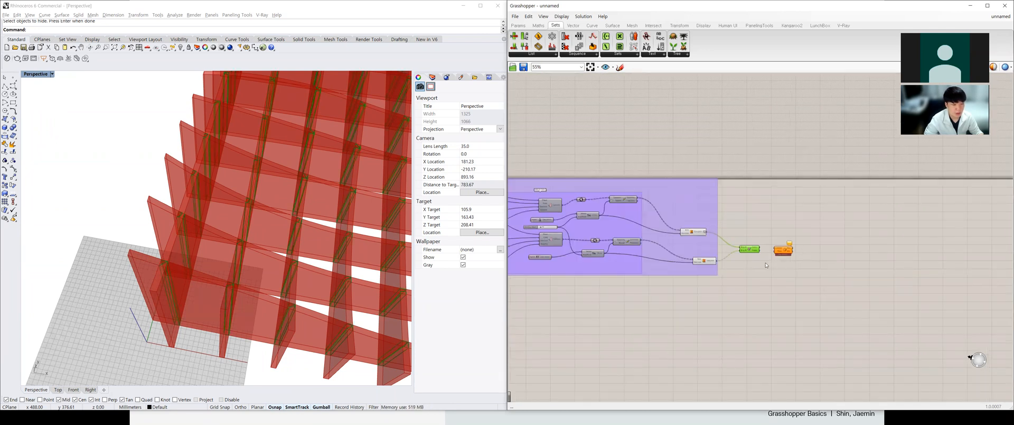
scroll(767, 265, up, 4)
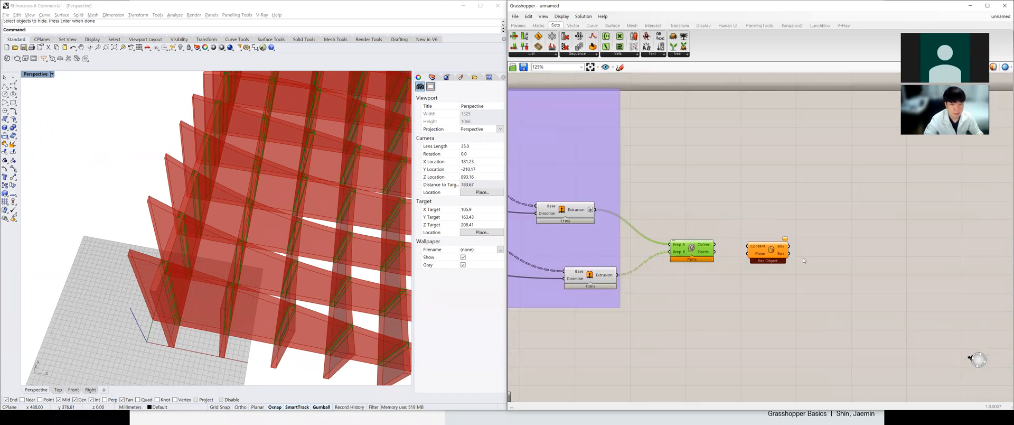
drag(715, 244, 748, 247)
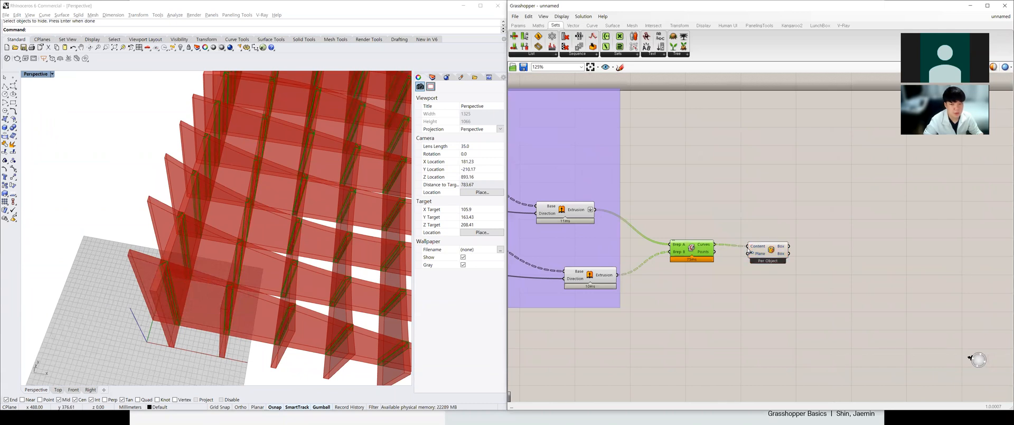
right_drag(329, 270, 259, 243)
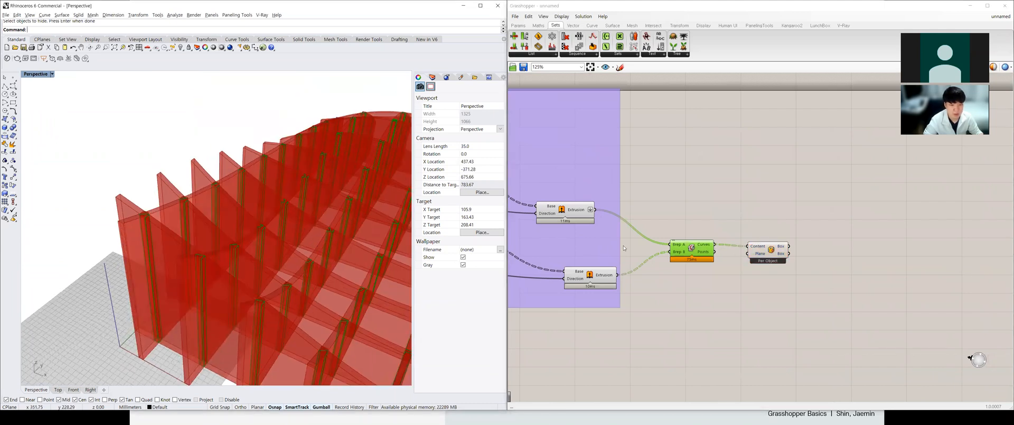
mouse_move(780, 249)
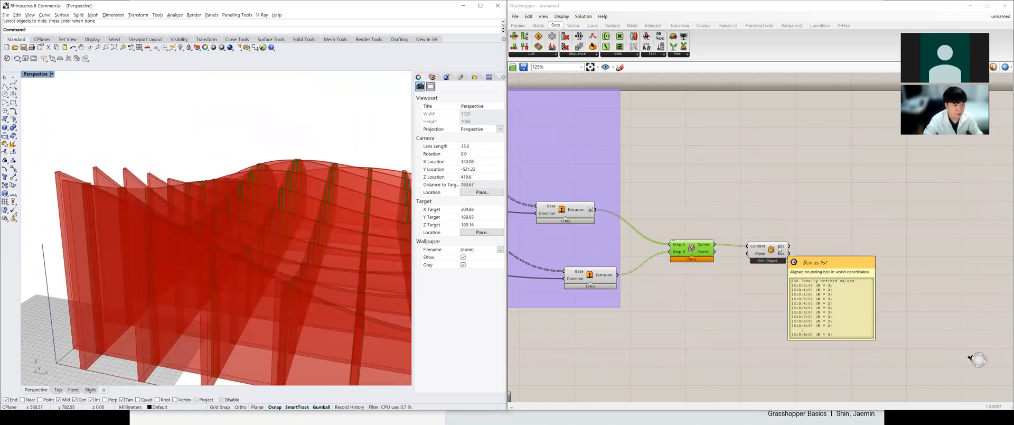
Switch the Bounding Box component from Per Object to Union Box mode.
right_drag(338, 293, 366, 270)
scroll(311, 278, up, 4)
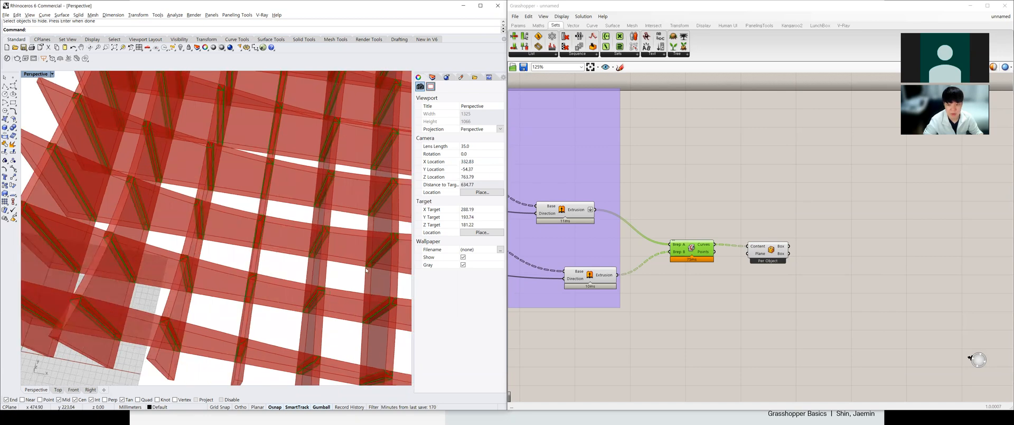
right_click(759, 247)
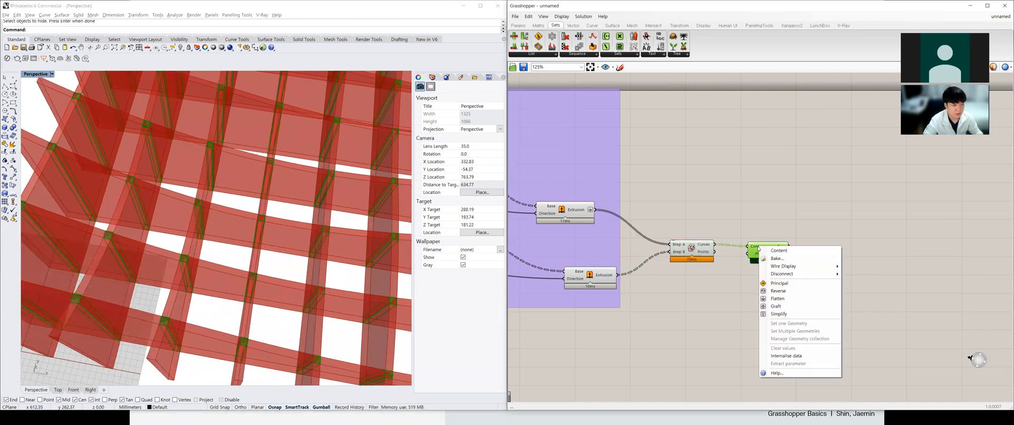
click(756, 248)
right_click(772, 254)
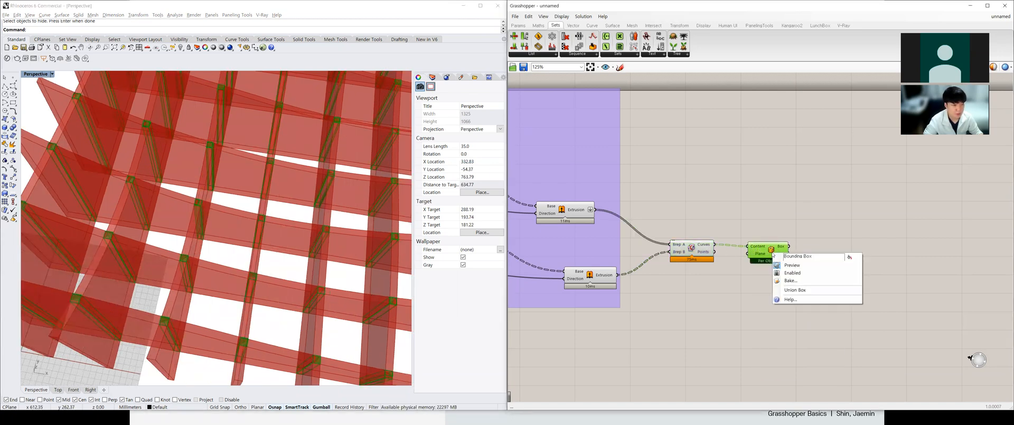
click(792, 290)
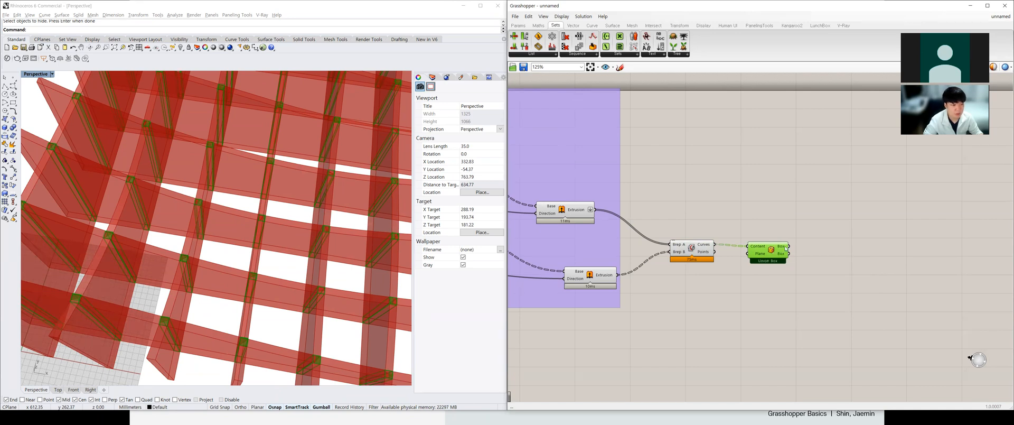
Examine the union boxes at the rib crossings in the Perspective view and in a close-up of one crossing from the top.
scroll(739, 305, down, 4)
right_drag(297, 318, 301, 290)
scroll(259, 282, down, 6)
scroll(717, 291, up, 5)
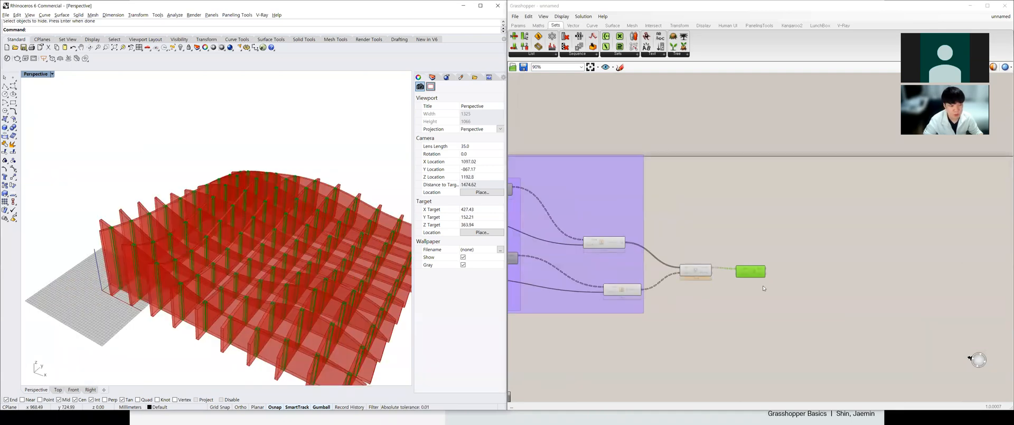
mouse_move(757, 255)
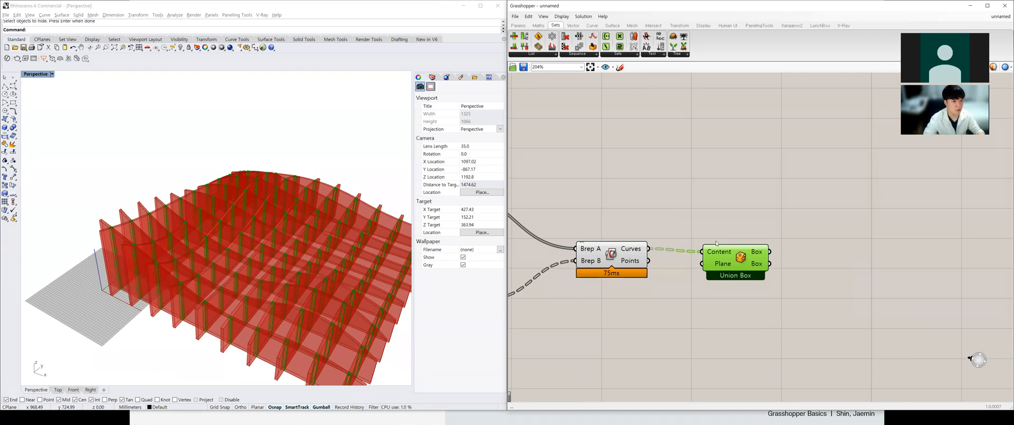
right_drag(374, 238, 261, 289)
scroll(262, 288, up, 15)
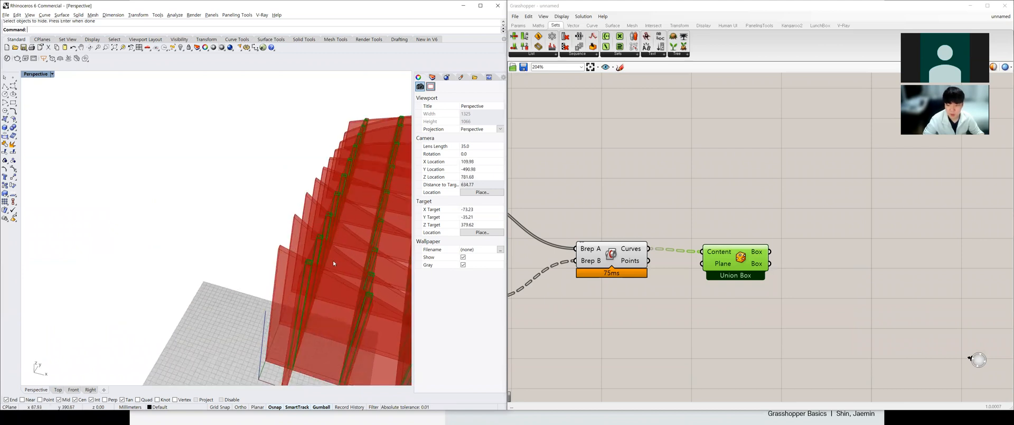
scroll(297, 264, down, 20)
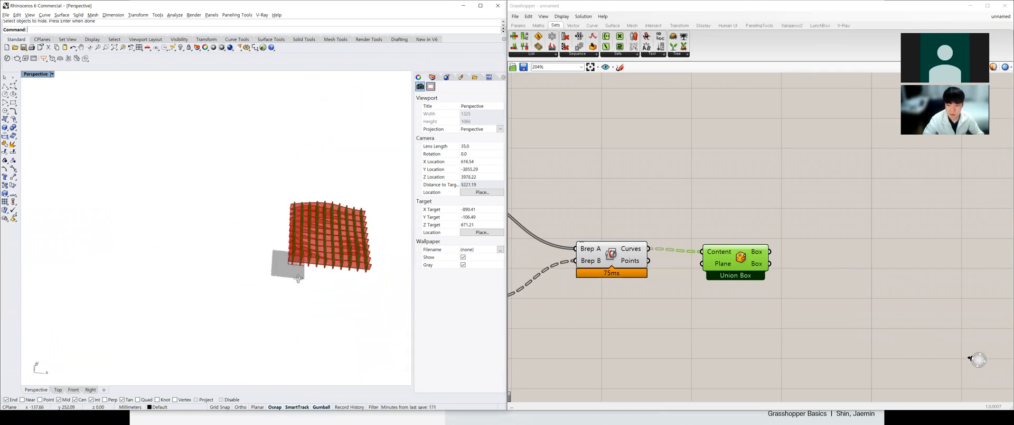
double_click(35, 74)
scroll(128, 148, up, 15)
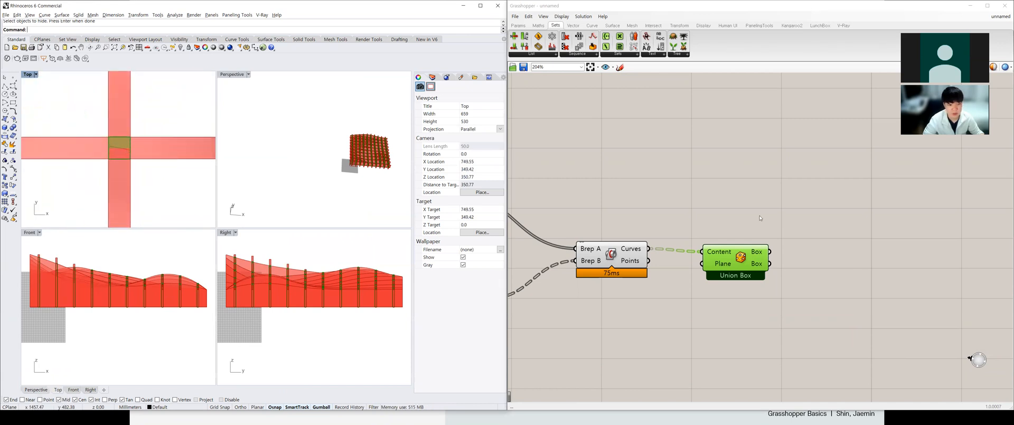
Turn off the preview of Brep | Brep, then highlight the upper extrusion and Bounding Box to compare their geometry at the crossing.
click(605, 251)
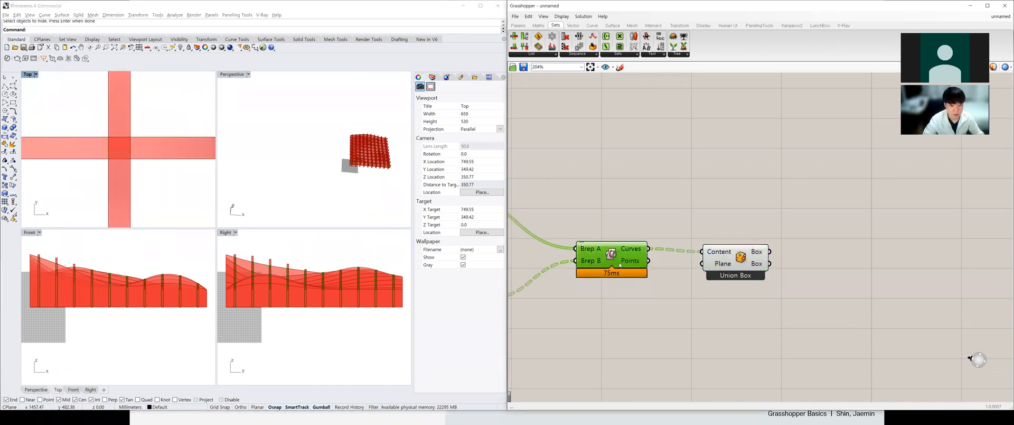
scroll(636, 270, down, 5)
scroll(589, 259, up, 2)
click(563, 224)
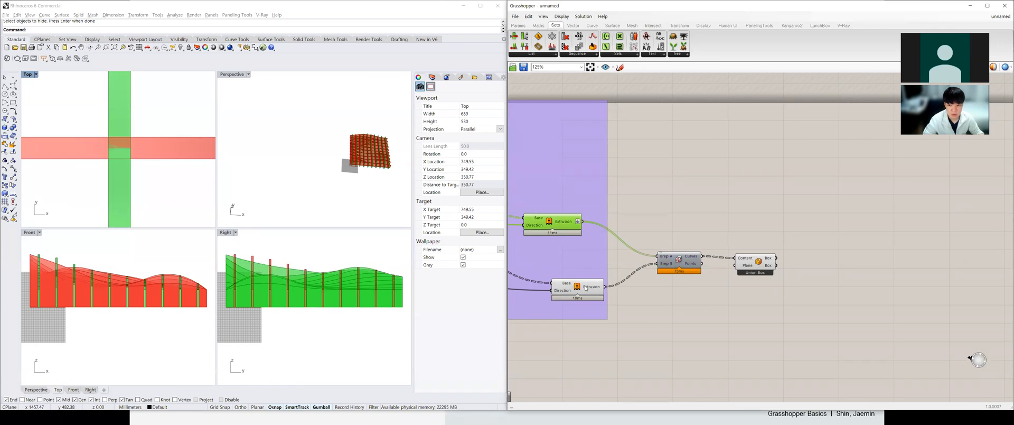
scroll(634, 312, down, 5)
scroll(623, 280, up, 4)
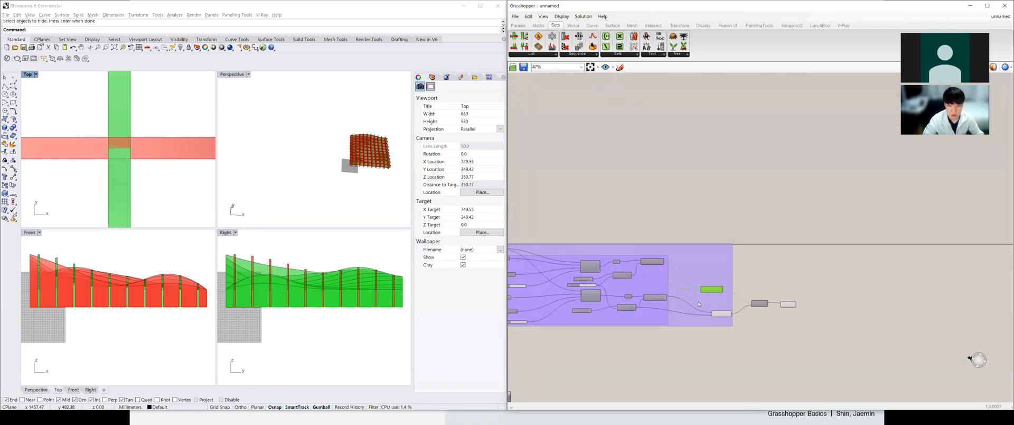
click(769, 300)
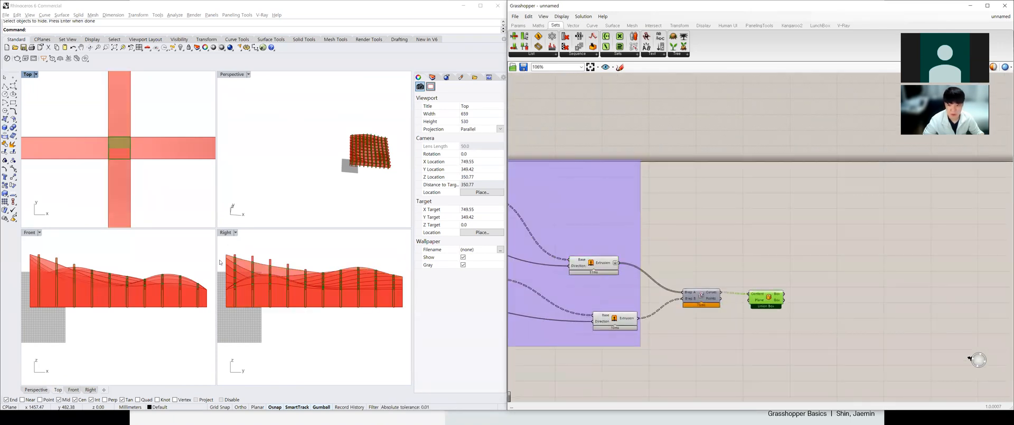
scroll(251, 162, down, 3)
scroll(362, 148, up, 5)
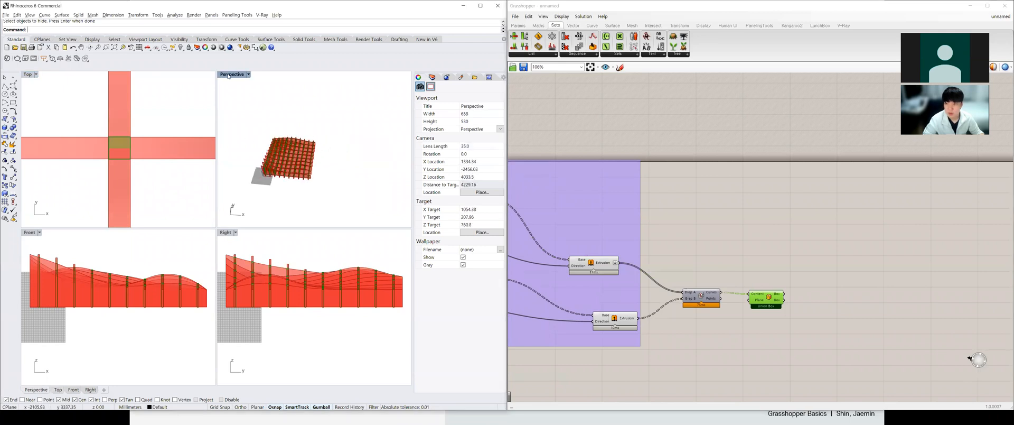
Maximize the Perspective viewport and examine the highlighted bounding boxes across the whole waffle structure from several angles.
double_click(229, 76)
scroll(275, 280, up, 5)
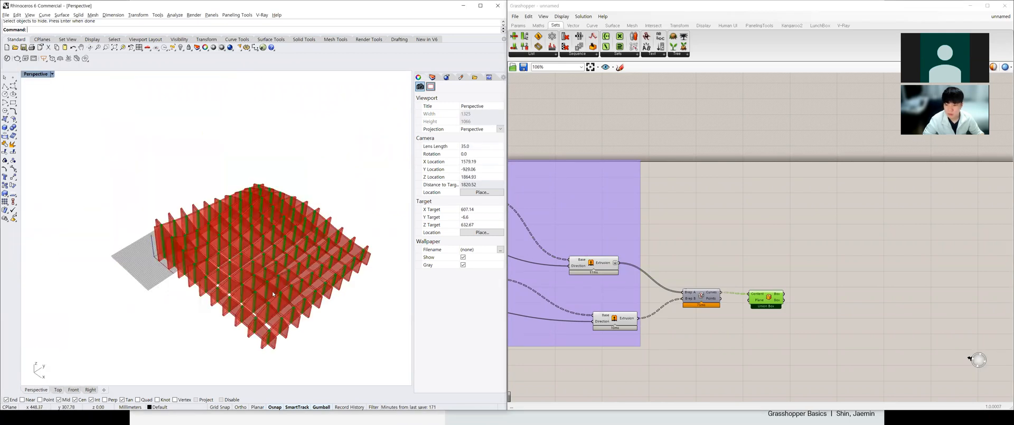
scroll(273, 293, up, 5)
right_drag(265, 351, 287, 355)
scroll(304, 313, down, 5)
right_drag(307, 293, 323, 312)
scroll(324, 312, down, 5)
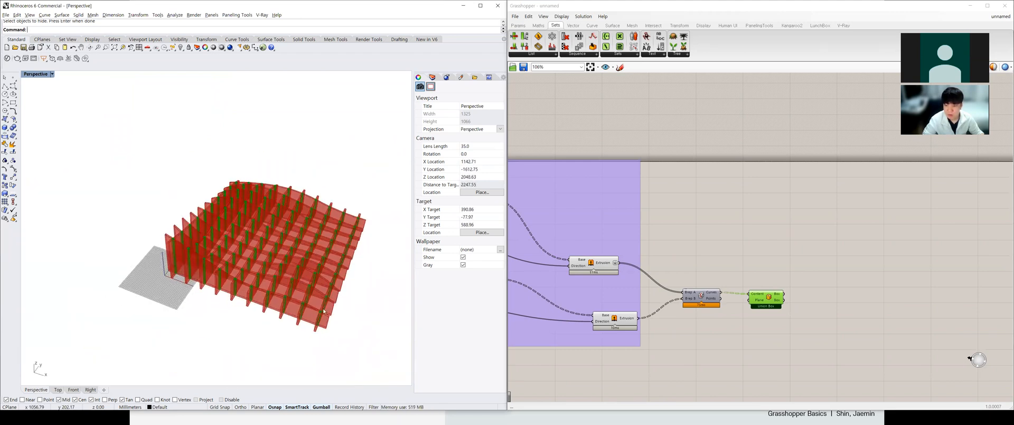
mouse_move(308, 263)
right_down()
mouse_move(321, 277)
mouse_move(306, 271)
right_up()
scroll(295, 265, up, 2)
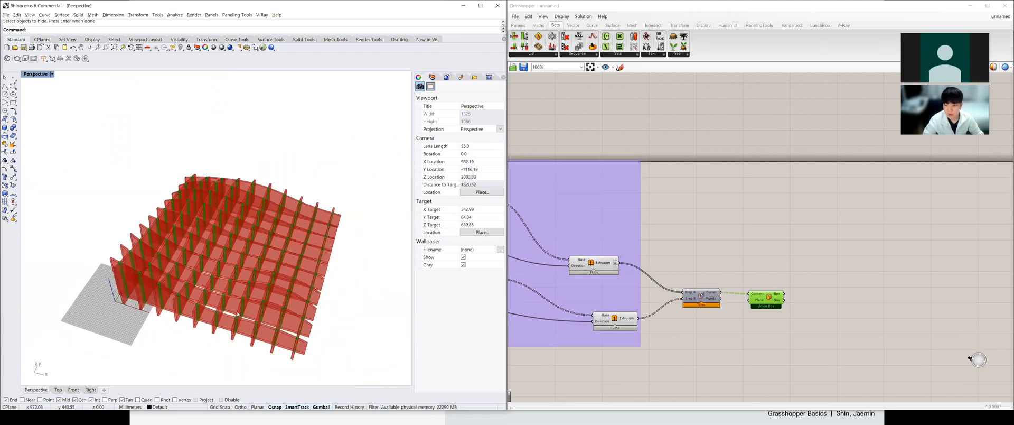
scroll(237, 313, up, 4)
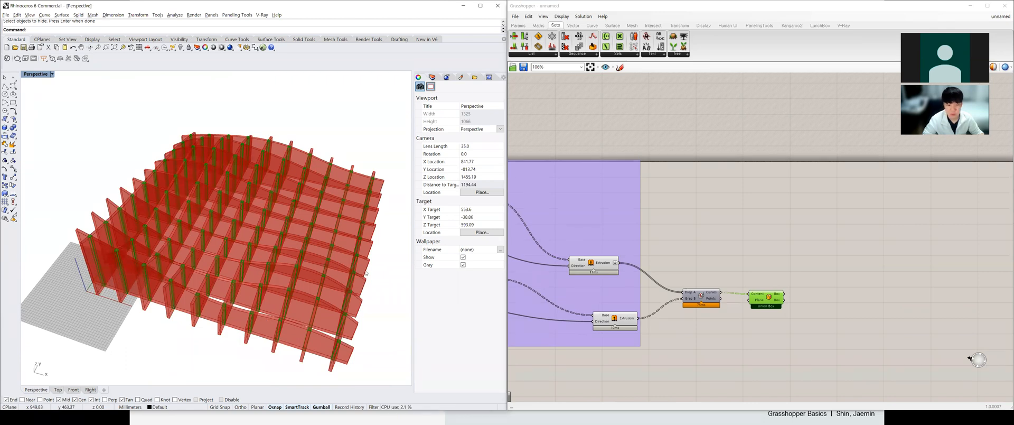
right_drag(292, 318, 249, 290)
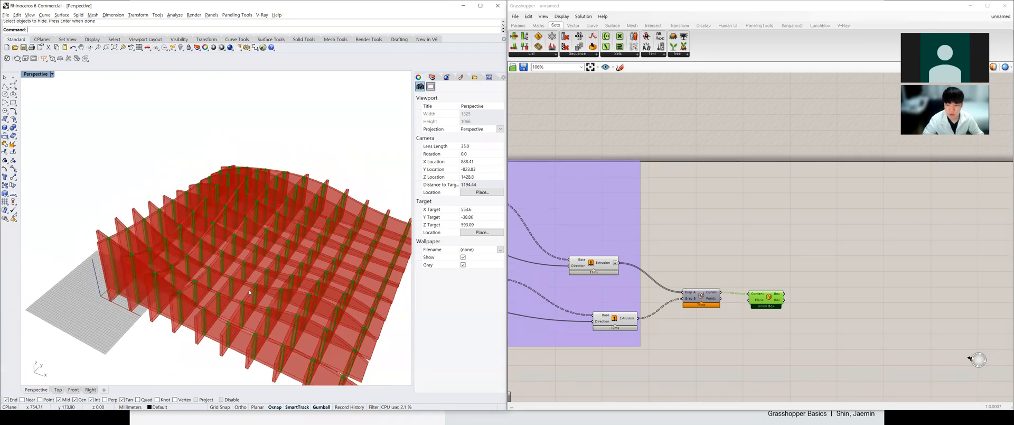
scroll(251, 317, down, 2)
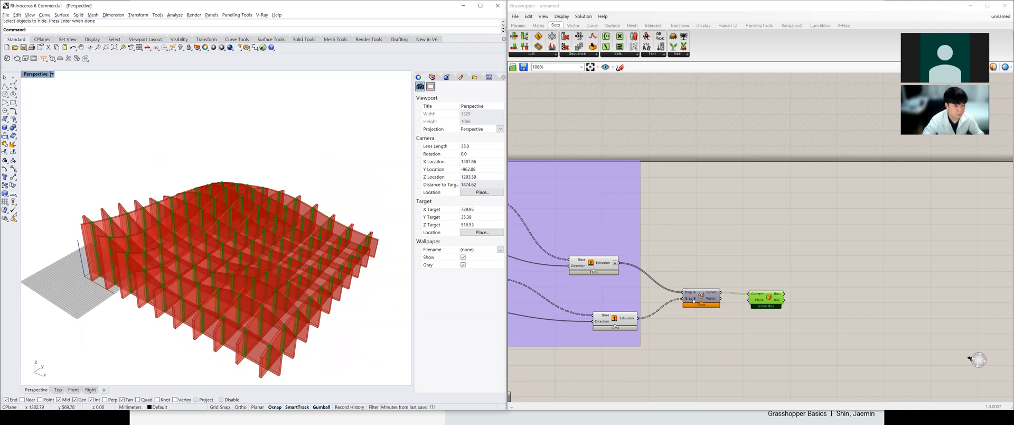
Shift Brep | Brep and Bounding Box closer to the extrusion group and read the Box output's data list.
drag(694, 300, 668, 297)
drag(766, 298, 732, 293)
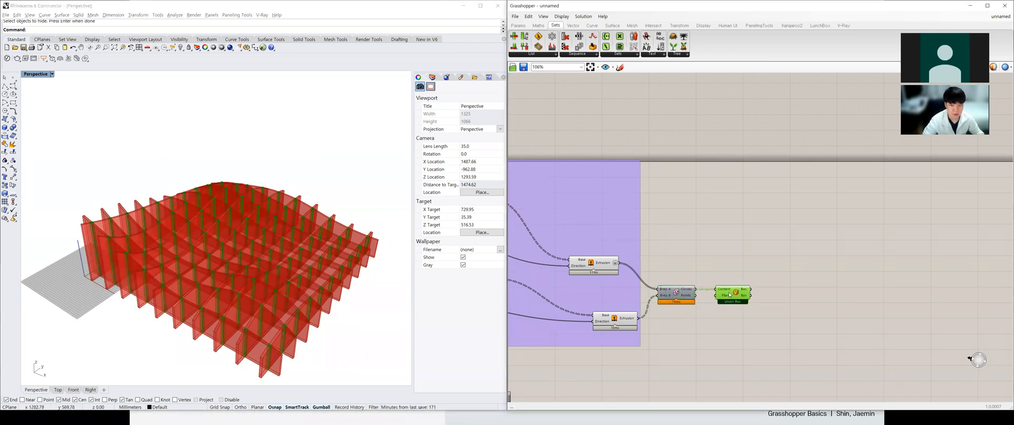
mouse_move(747, 291)
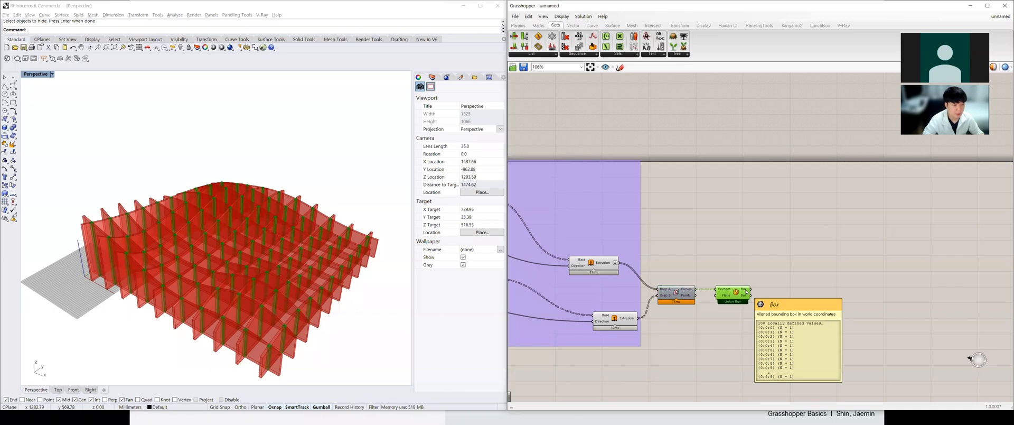
Place a Move component after Bounding Box on the canvas.
scroll(784, 292, down, 2)
right_drag(784, 292, 711, 280)
scroll(710, 280, up, 3)
double_click(711, 280)
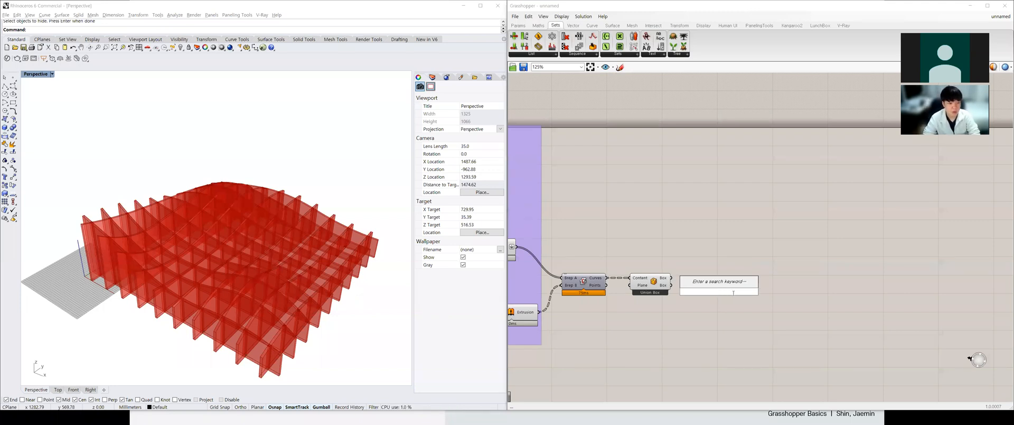
text(move)
key(Return)
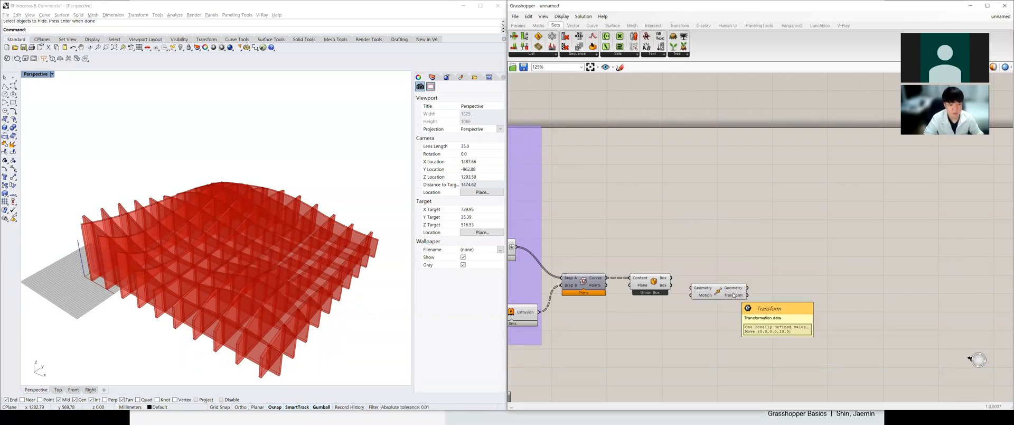
Move the Move component farther from Bounding Box and examine the highlighted boxes at the rib crossings.
drag(734, 295, 798, 279)
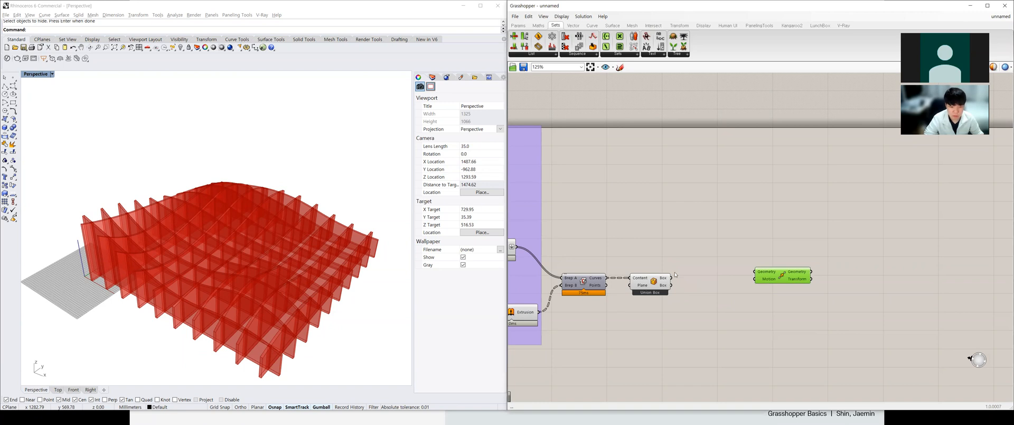
click(649, 282)
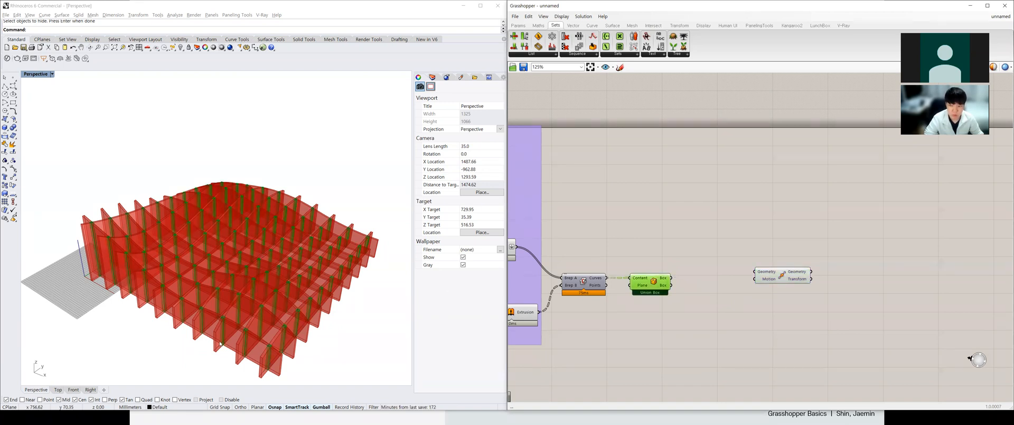
scroll(270, 283, up, 3)
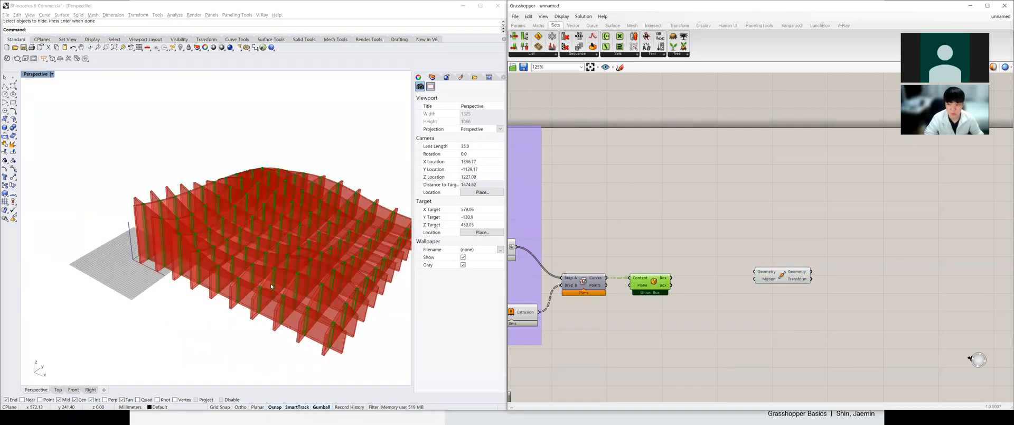
scroll(313, 321, up, 2)
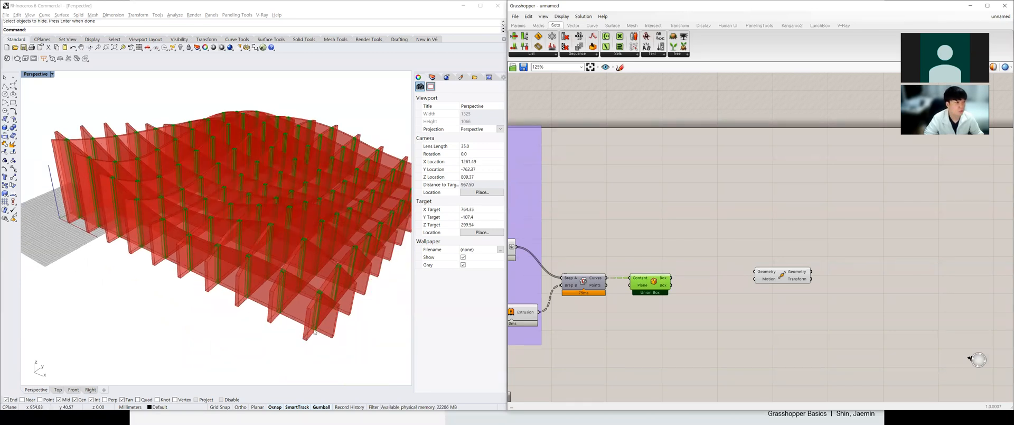
scroll(315, 329, down, 4)
scroll(289, 229, up, 4)
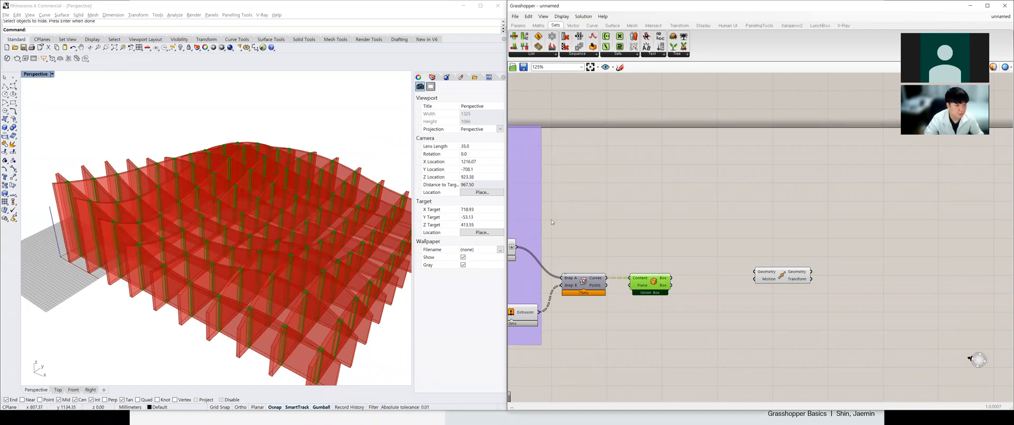
drag(761, 279, 754, 280)
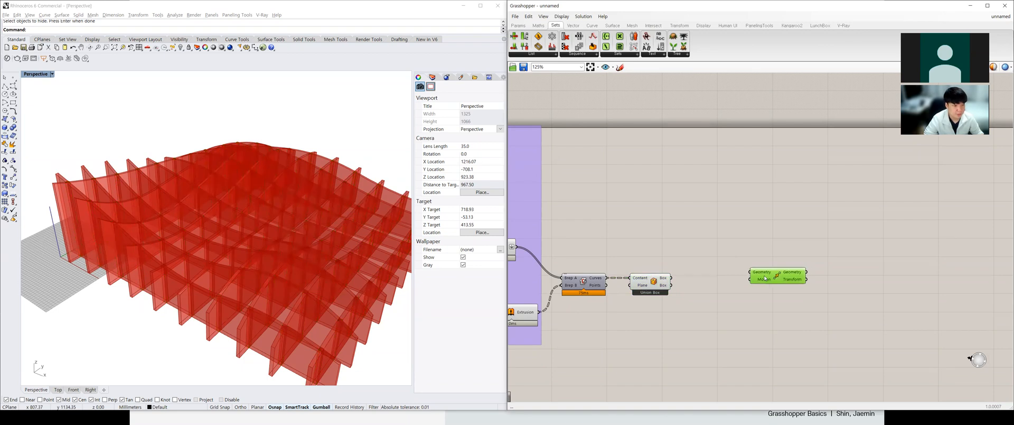
click(666, 282)
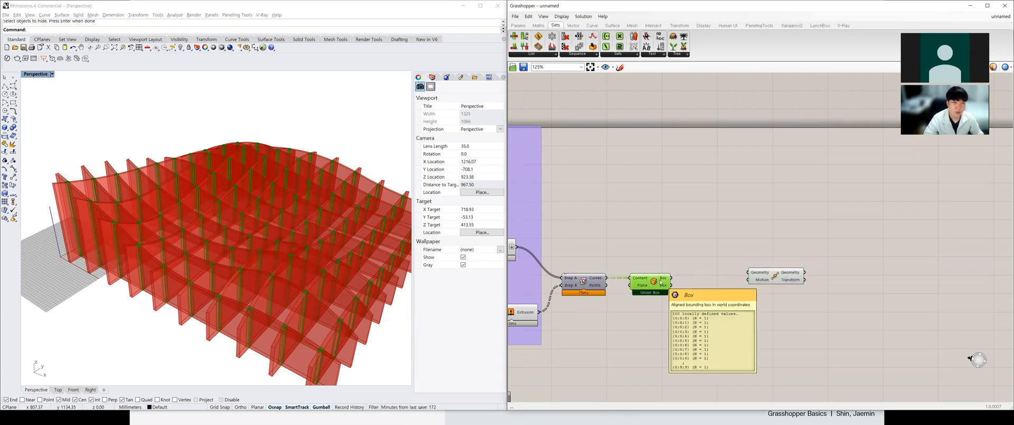
Add a Deconstruct Brep component above Bounding Box and feed it the Box output.
double_click(704, 318)
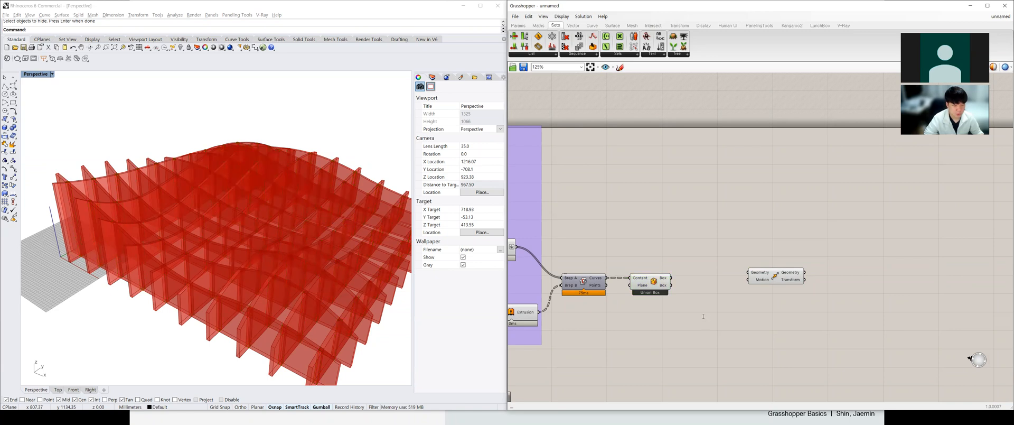
text(decon)
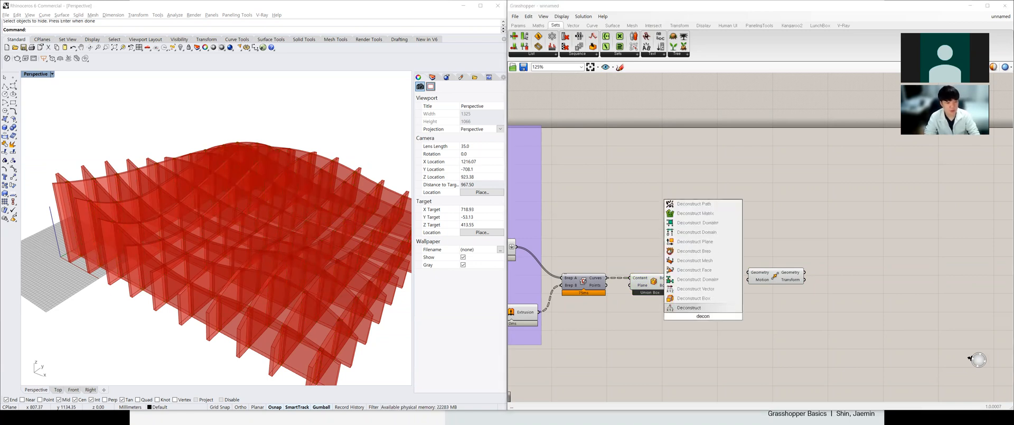
key(Up)
key(Up)
key(Up)
key(Up)
key(Up)
key(Up)
key(Return)
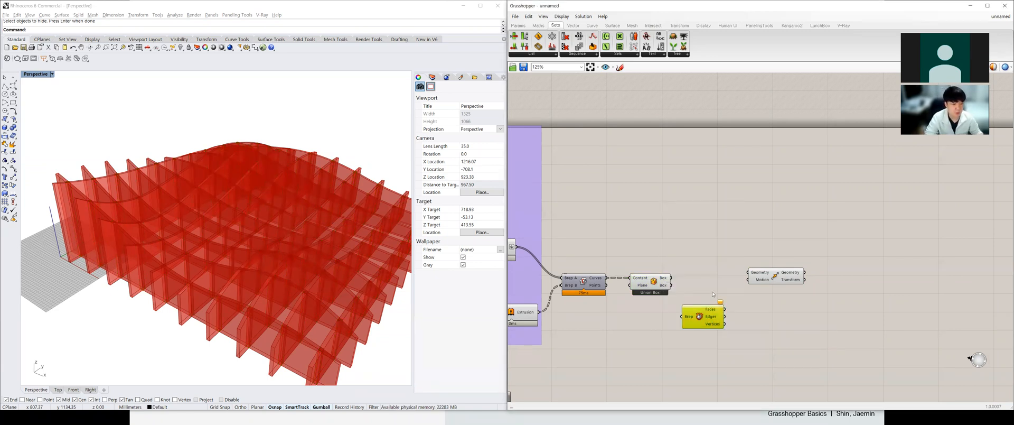
drag(705, 315, 710, 228)
mouse_move(670, 277)
mouse_down()
mouse_move(688, 229)
mouse_move(703, 232)
mouse_up()
Read the Vertices data list of Deconstruct Brep and shift the component higher on the canvas.
mouse_move(728, 224)
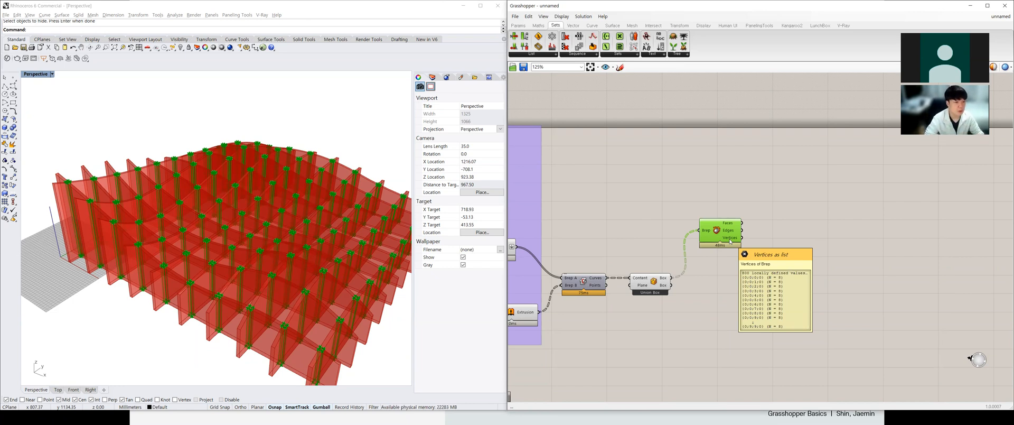
drag(733, 233, 733, 237)
mouse_move(732, 237)
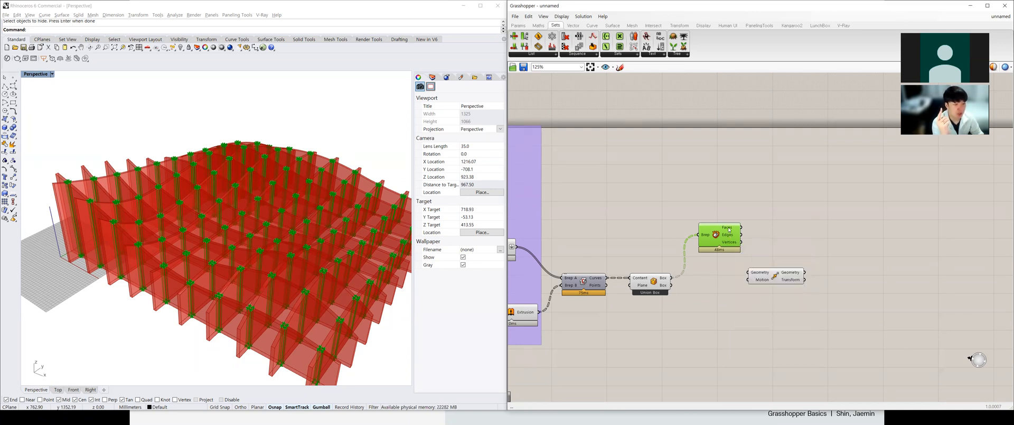
drag(715, 235, 712, 211)
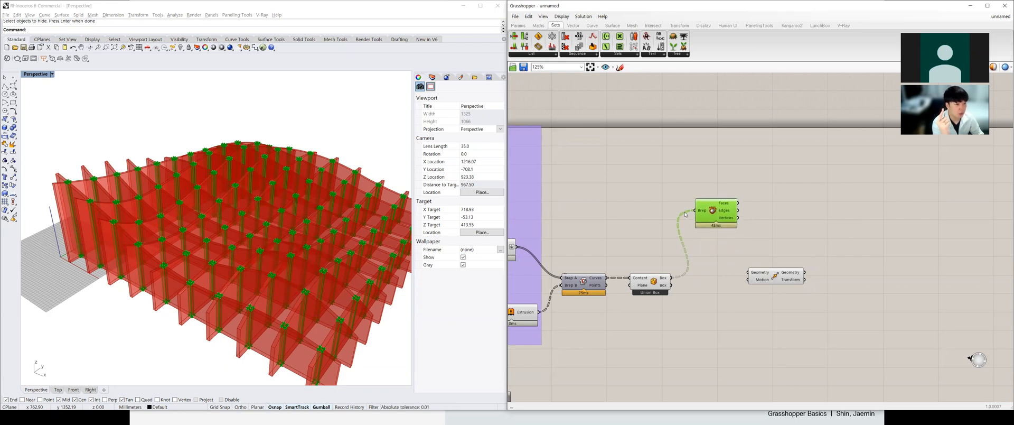
Add a List Item component beside Deconstruct Brep and connect the Edges output to its List input.
double_click(753, 235)
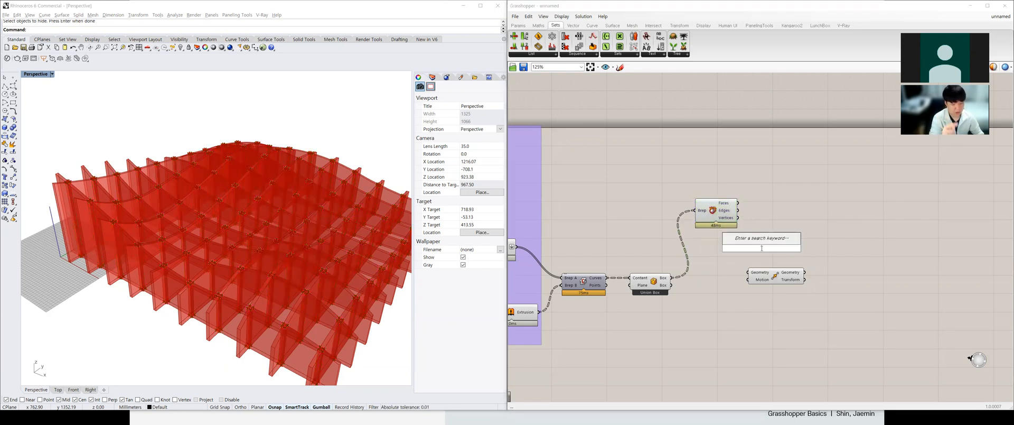
text(list ite)
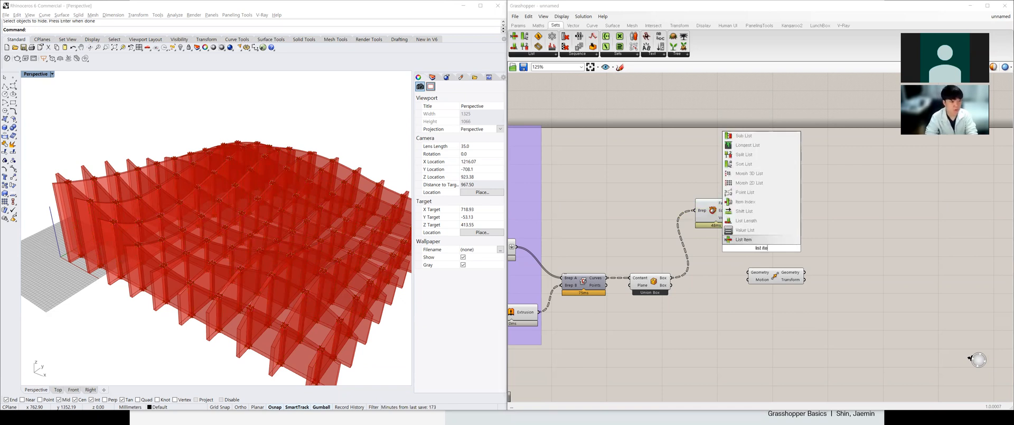
click(739, 230)
drag(762, 250, 778, 235)
click(729, 212)
click(776, 213)
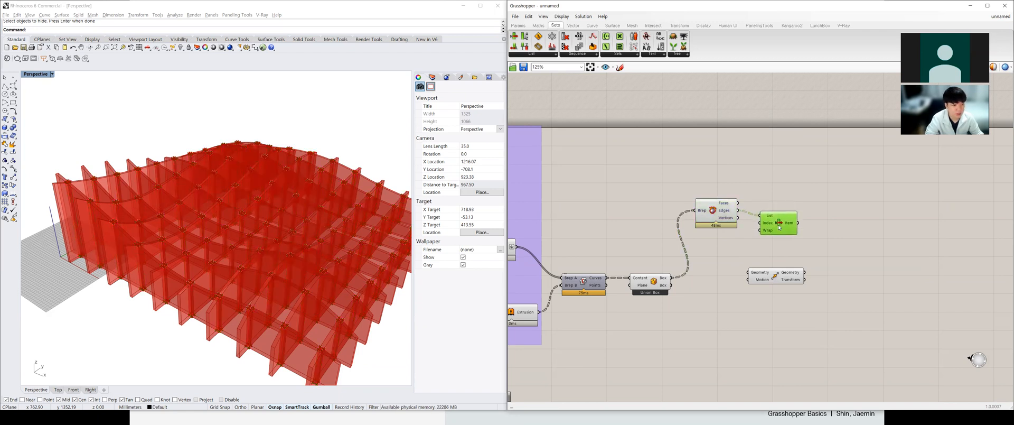
drag(779, 230, 775, 239)
Add a curve Length component after List Item and connect the selected item to its Curve input.
double_click(790, 194)
key(Return)
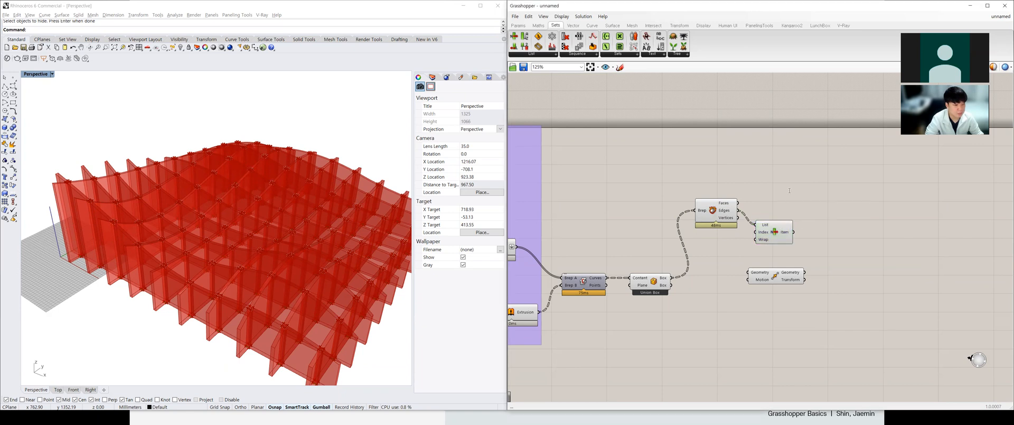
double_click(789, 190)
text(len)
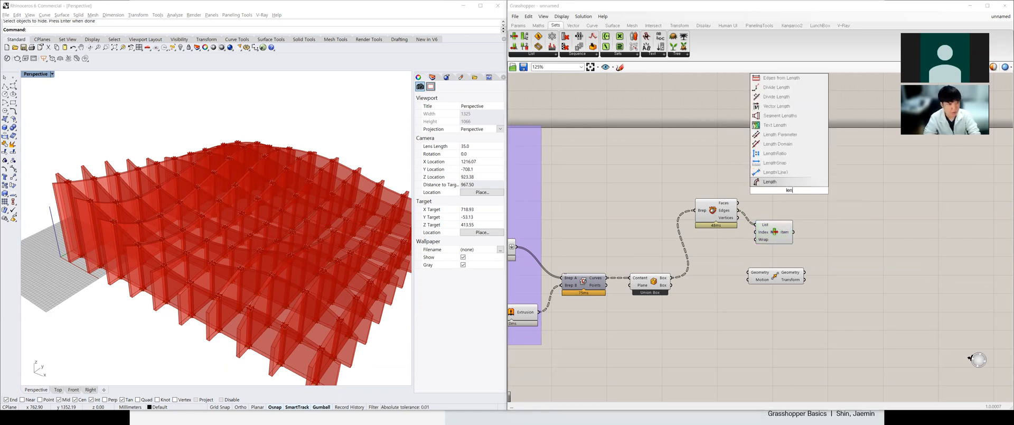
key(Return)
drag(790, 192, 839, 204)
drag(794, 232, 849, 215)
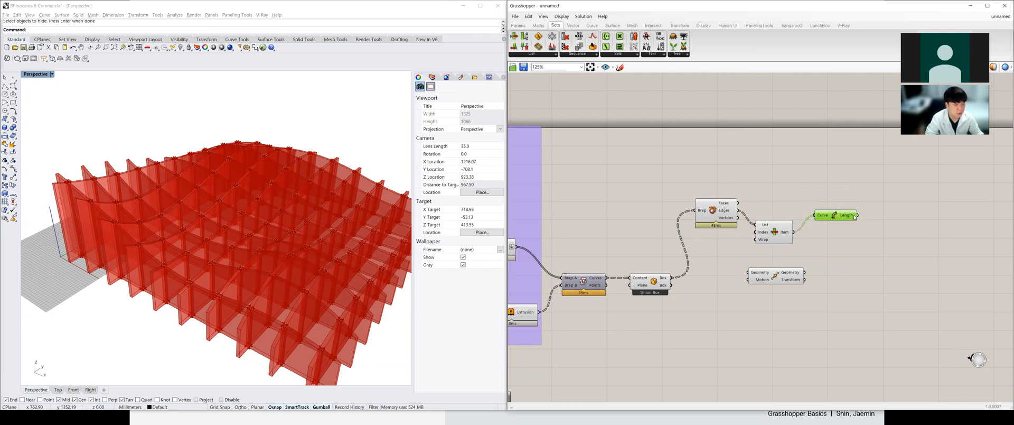
Create an integer Number Slider starting at 0 and connect it to the Index input of List Item.
double_click(788, 185)
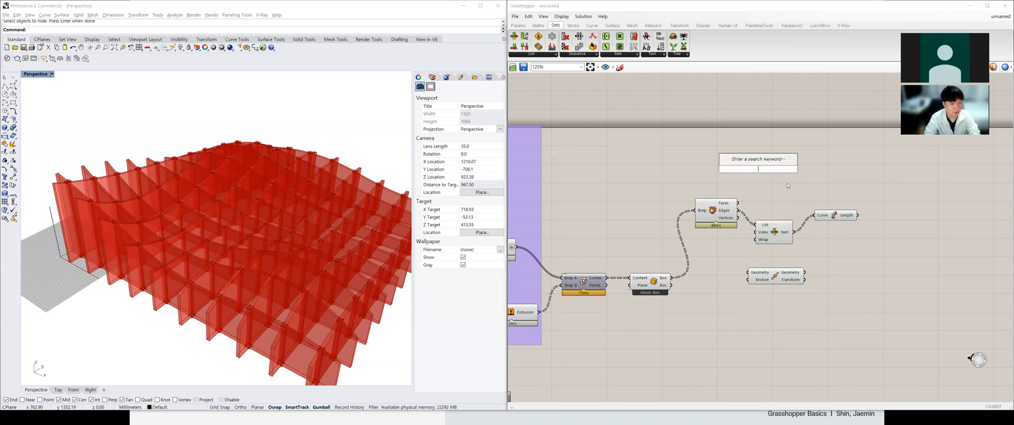
text(0<1)
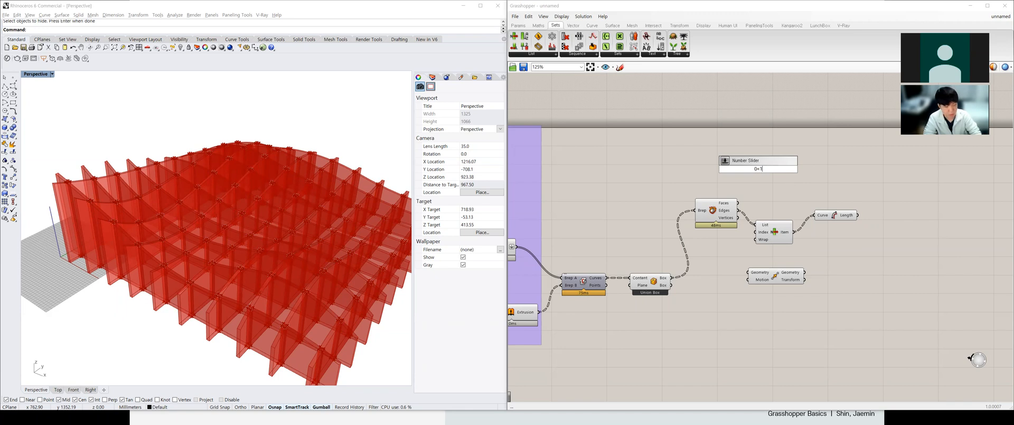
key(Return)
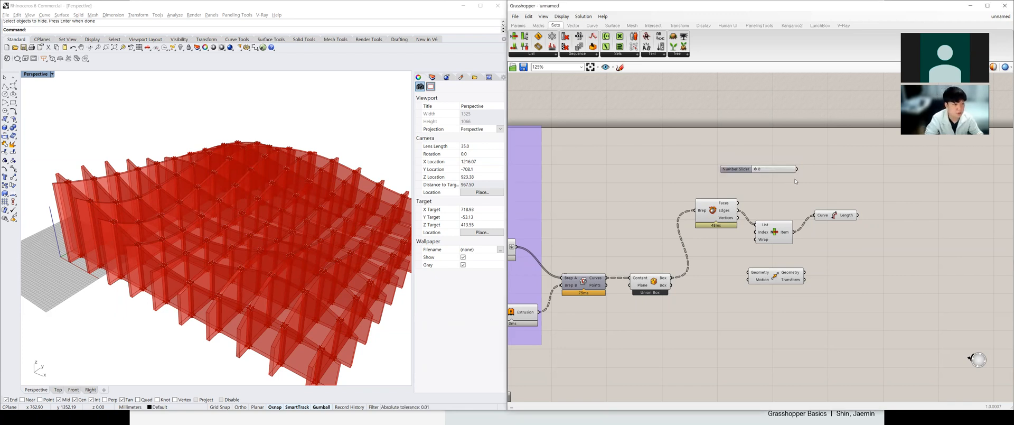
mouse_move(798, 169)
mouse_down()
mouse_move(757, 232)
mouse_move(701, 244)
mouse_move(710, 245)
mouse_up()
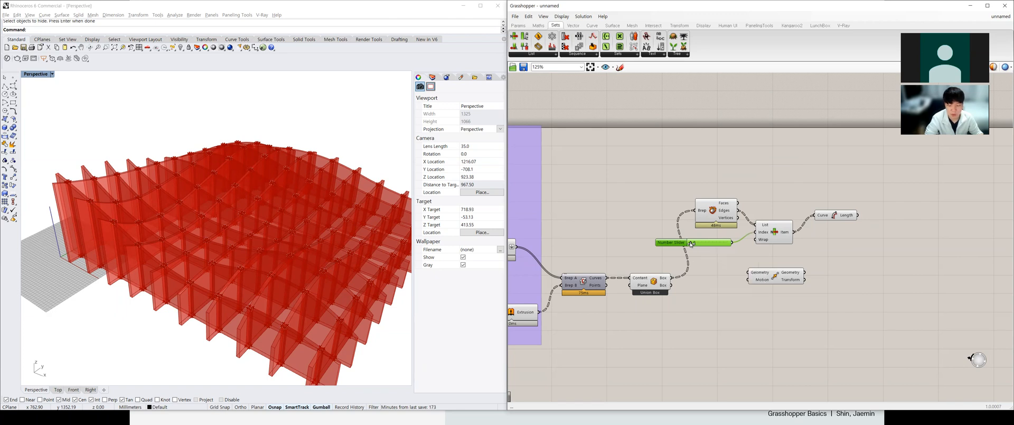
Turn off the previews of Deconstruct Brep and Bounding Box.
click(712, 257)
click(712, 209)
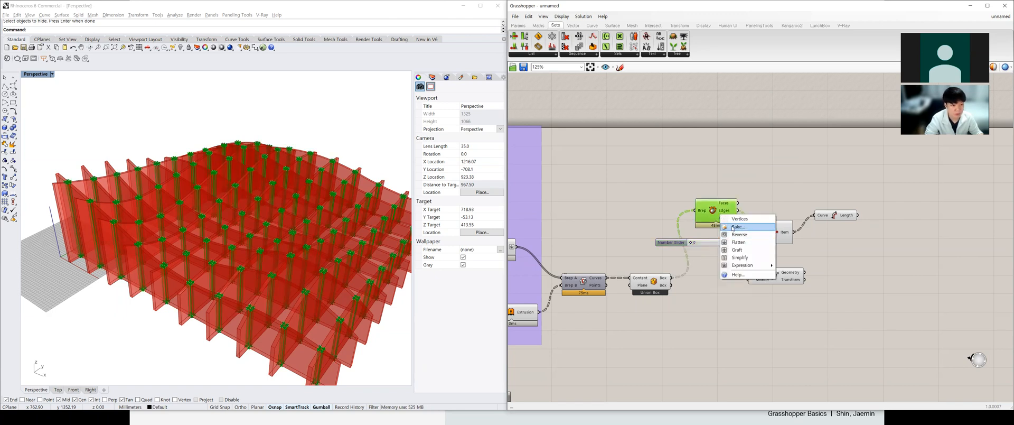
middle_click(712, 210)
click(728, 194)
click(653, 281)
middle_click(654, 281)
click(677, 256)
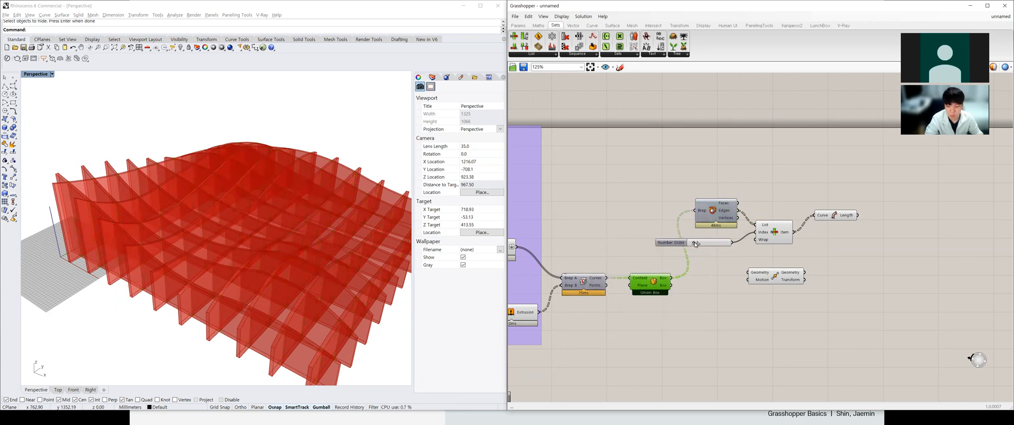
Highlight List Item at a crossing on the structure's front edge and turn the preview of Deconstruct Brep back on.
click(782, 234)
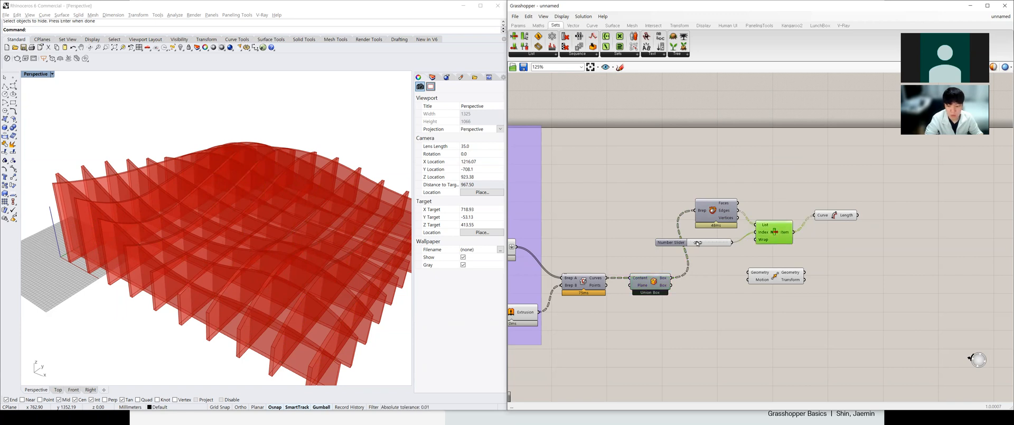
scroll(297, 299, up, 5)
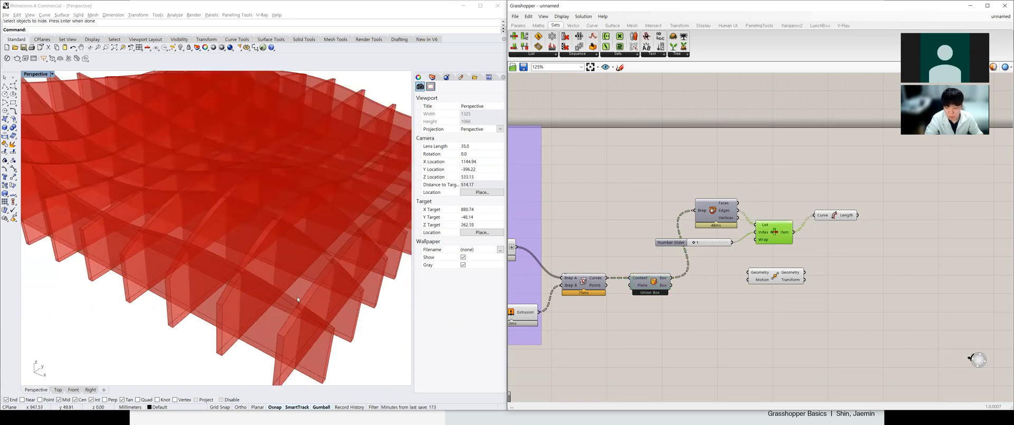
scroll(298, 363, up, 5)
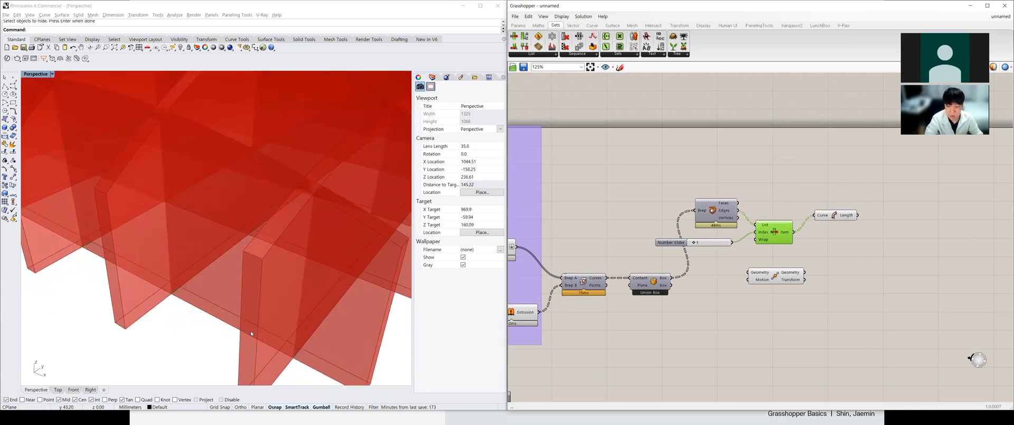
scroll(264, 335, up, 3)
right_click(721, 210)
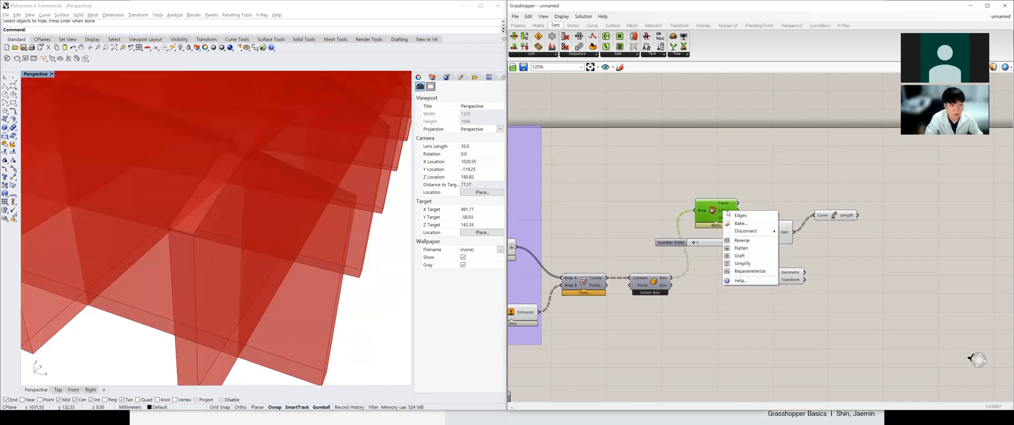
click(716, 207)
middle_click(716, 206)
click(729, 194)
Raise the index slider until List Item picks a vertical edge of each crossing's bounding box.
click(776, 231)
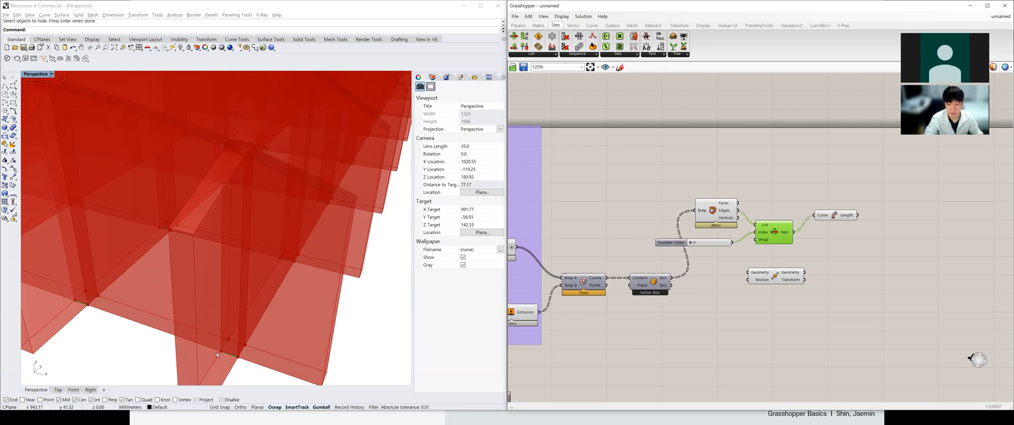
drag(692, 244, 696, 244)
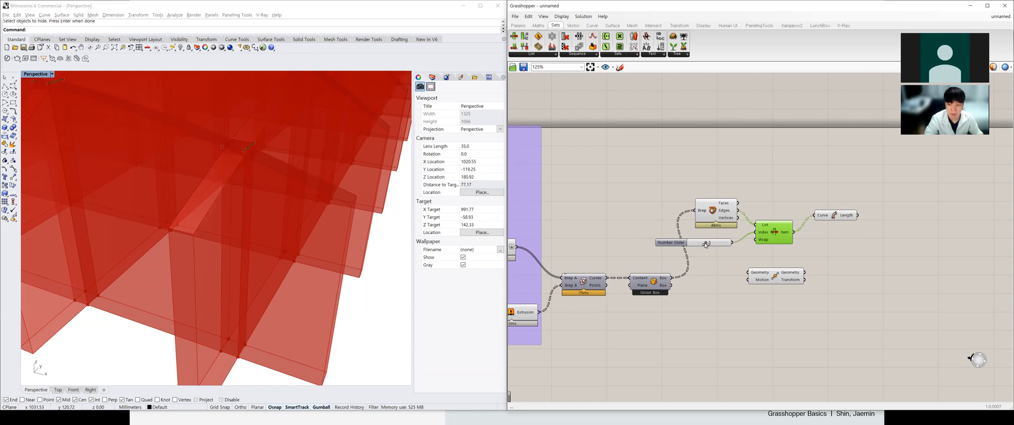
drag(714, 245, 717, 243)
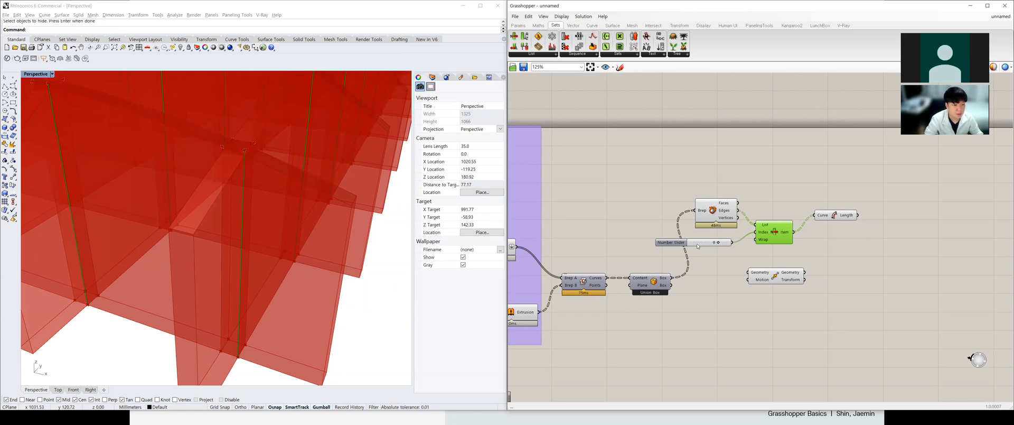
Bring the whole waffle structure back into view and align Deconstruct Brep, the index slider, List Item and Length in a tidy row.
scroll(317, 186, down, 10)
right_drag(296, 184, 131, 192)
scroll(167, 220, down, 5)
scroll(303, 232, up, 4)
scroll(309, 230, down, 4)
scroll(275, 214, up, 3)
drag(781, 232, 780, 225)
drag(713, 211, 717, 203)
drag(673, 243, 671, 231)
drag(775, 225, 830, 221)
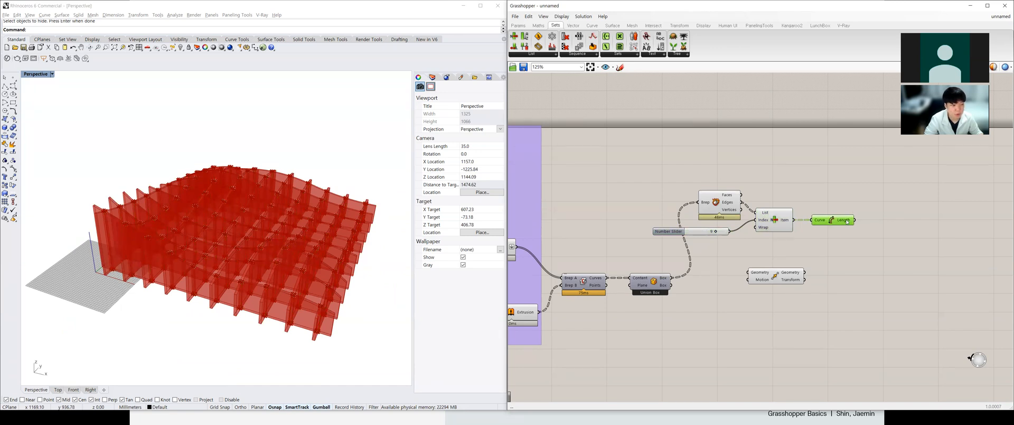
Shift the Move component away from the bounding box and place a Unit Y vector component beside it.
mouse_move(846, 221)
drag(776, 275, 830, 275)
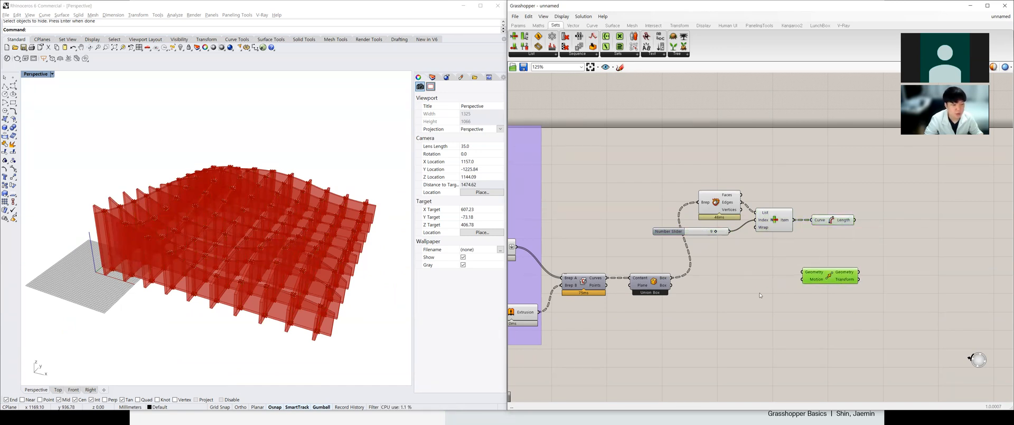
double_click(760, 293)
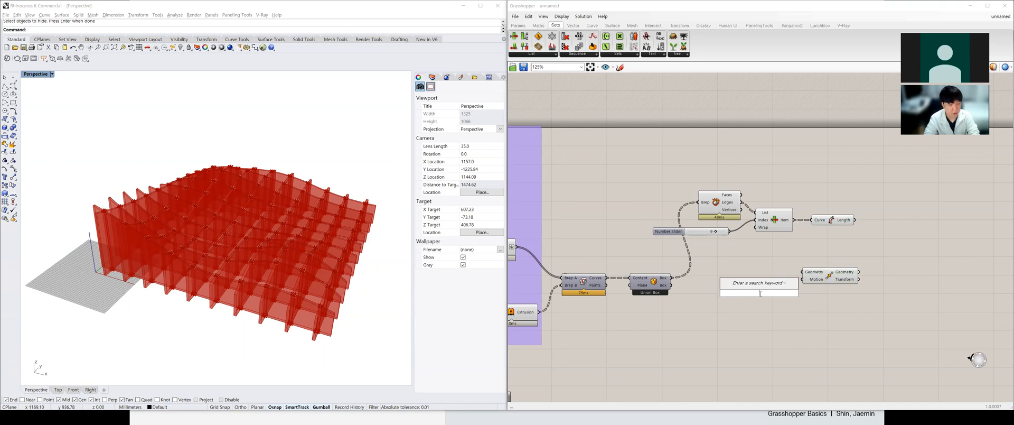
text(t)
key(BackSpace)
text(y)
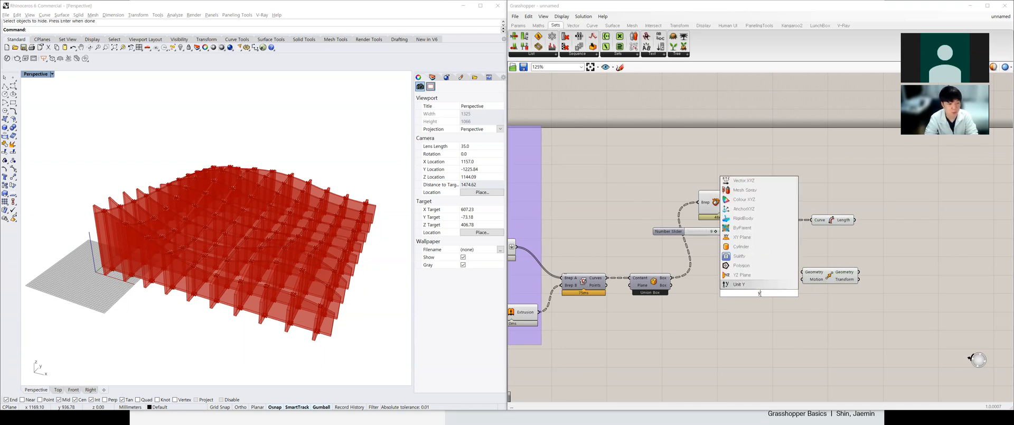
key(Return)
drag(760, 294, 760, 275)
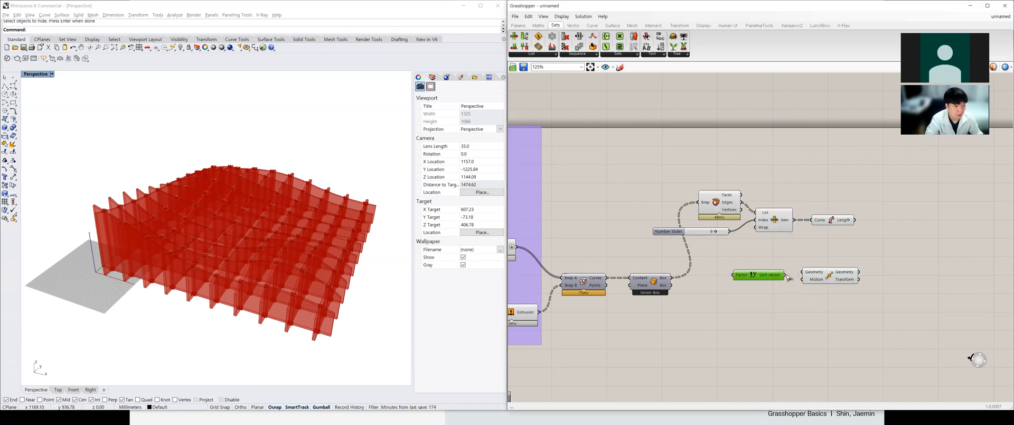
Add an Amplitude component and feed it the unit vector and the edge lengths from Length.
double_click(792, 260)
text(amp)
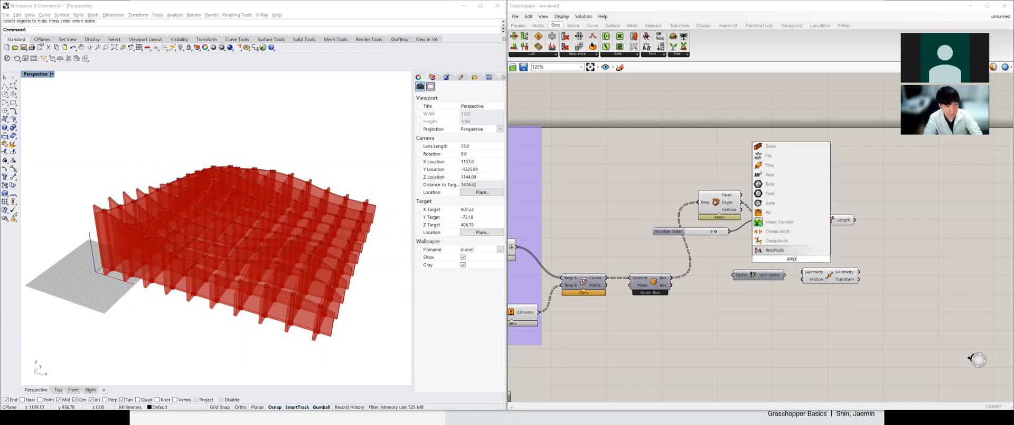
key(Return)
drag(792, 260, 820, 249)
drag(767, 274, 781, 247)
drag(782, 256, 772, 319)
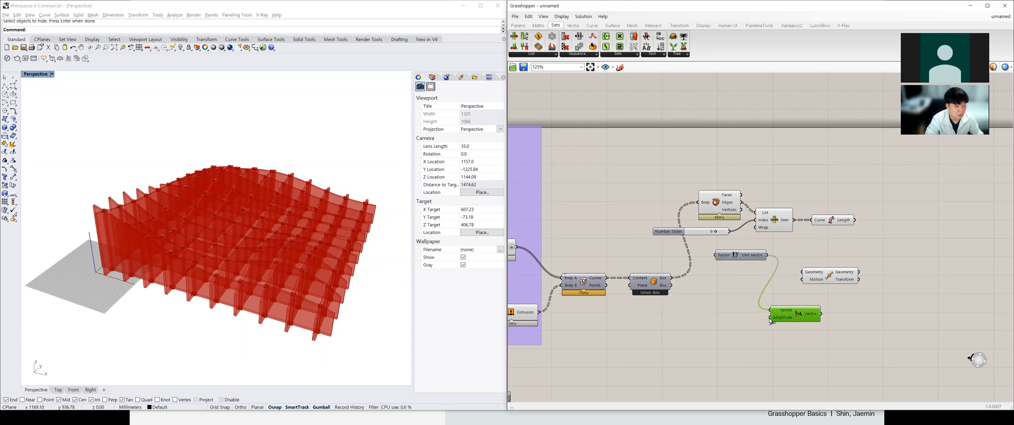
click(830, 275)
drag(856, 221, 772, 319)
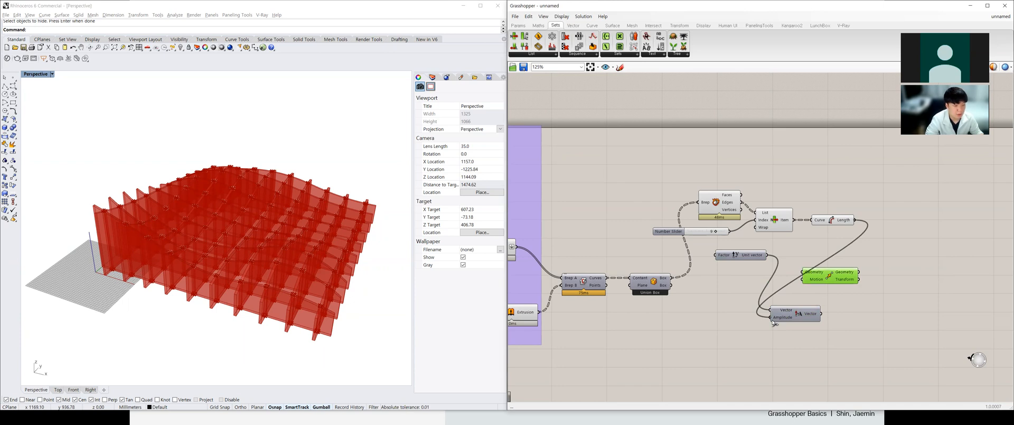
Connect the union boxes to Move's Geometry input and the Amplitude vector to its Motion input.
drag(823, 315, 674, 278)
right_drag(248, 211, 300, 293)
scroll(264, 272, down, 5)
scroll(267, 272, up, 5)
scroll(299, 292, down, 5)
scroll(264, 280, up, 5)
right_drag(227, 275, 178, 328)
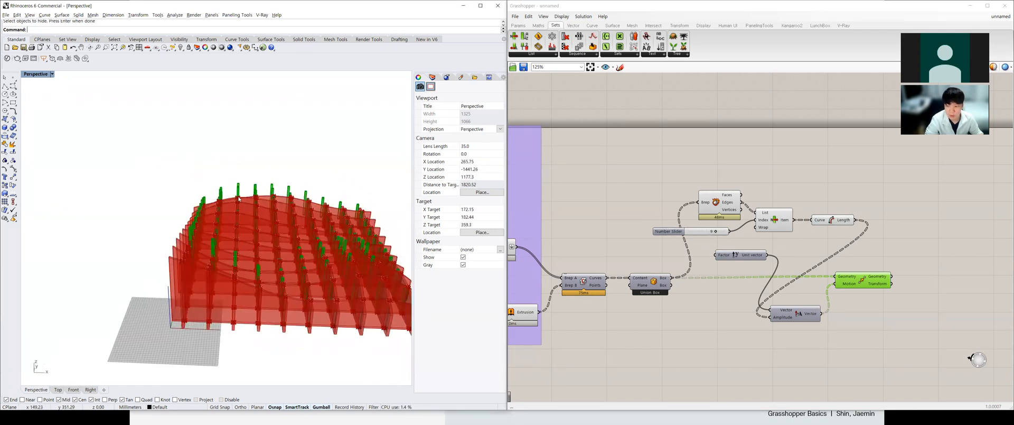
Replace the Unit Y component with a Unit Z component feeding Amplitude's Vector input.
double_click(732, 268)
text(z)
click(737, 264)
click(757, 259)
drag(757, 268, 759, 310)
key(Delete)
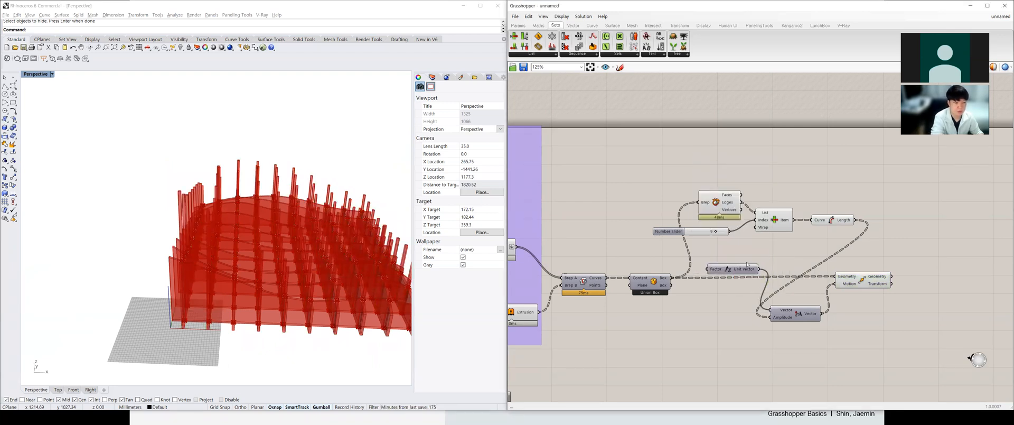
right_drag(327, 291, 326, 273)
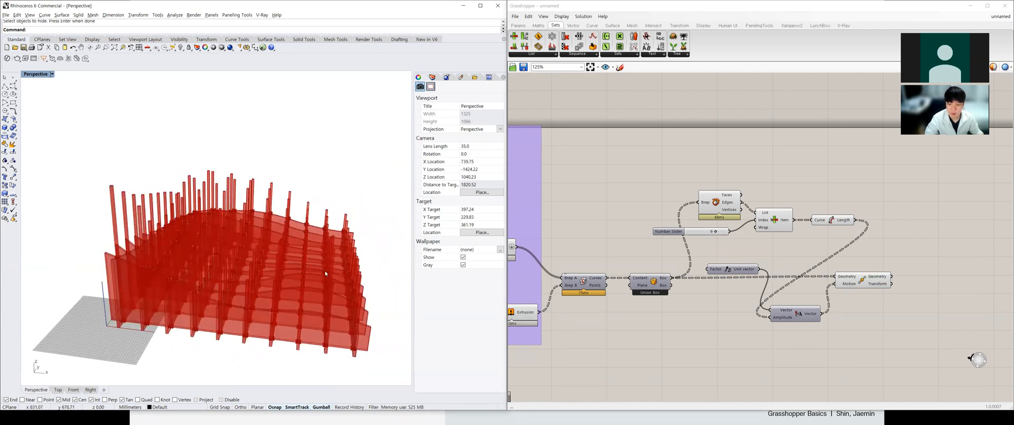
Set the expression x/2 on the Amplitude component's Amplitude input.
scroll(674, 282, down, 3)
scroll(788, 290, up, 4)
drag(686, 317, 698, 309)
right_click(697, 309)
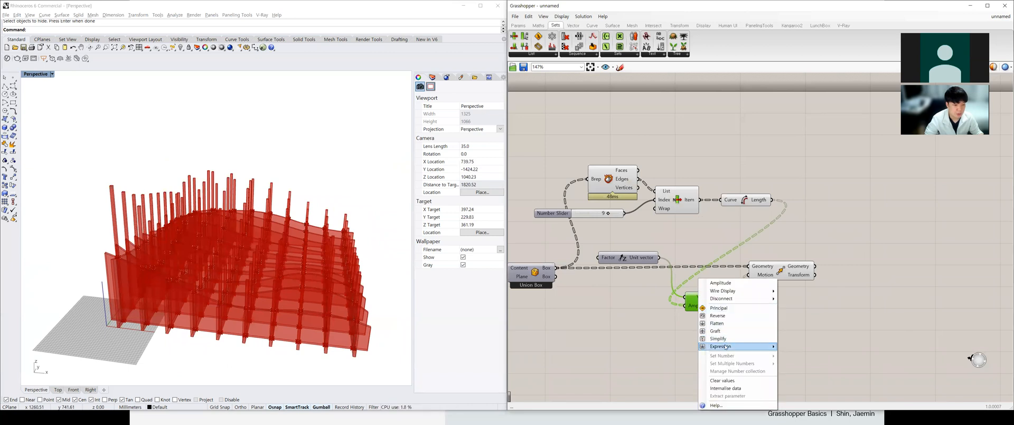
mouse_move(739, 346)
text(x/2)
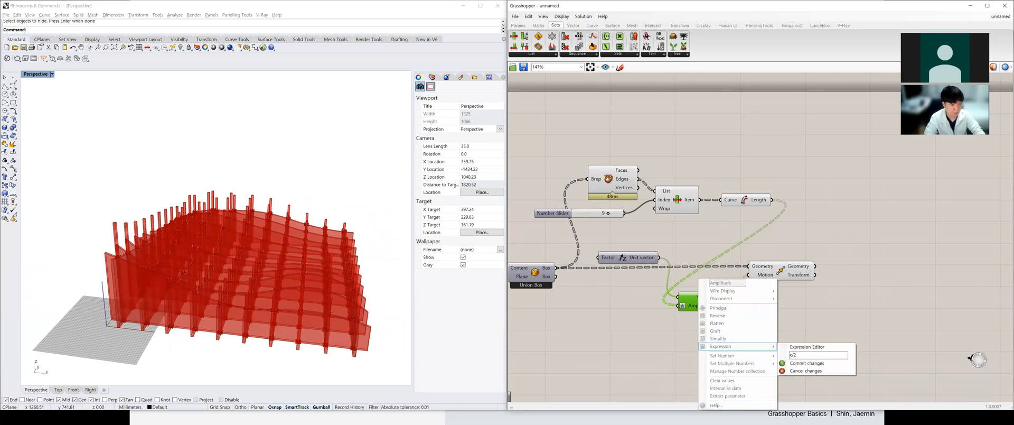
click(808, 363)
Examine where the moved boxes sit relative to the rib crossings, with the Move component highlighted.
right_drag(291, 321, 307, 309)
scroll(380, 296, up, 4)
scroll(379, 296, up, 8)
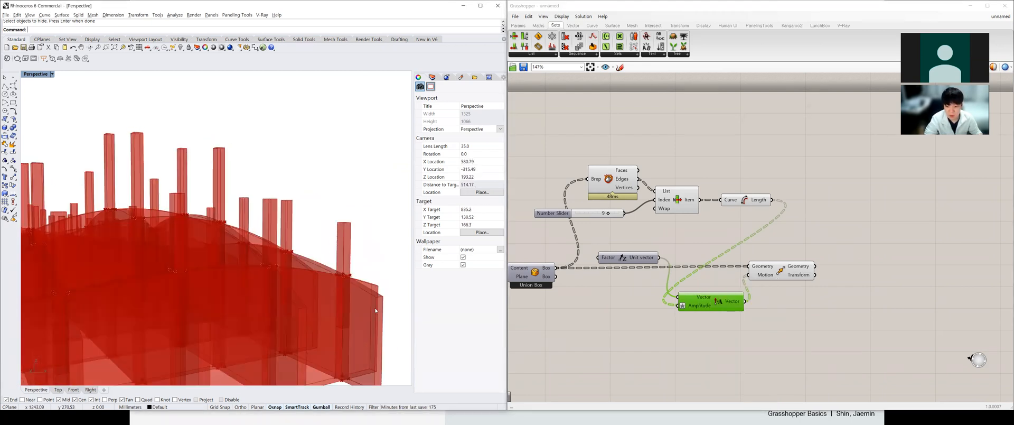
right_drag(363, 320, 238, 317)
scroll(263, 311, down, 7)
scroll(264, 300, up, 5)
scroll(264, 299, down, 8)
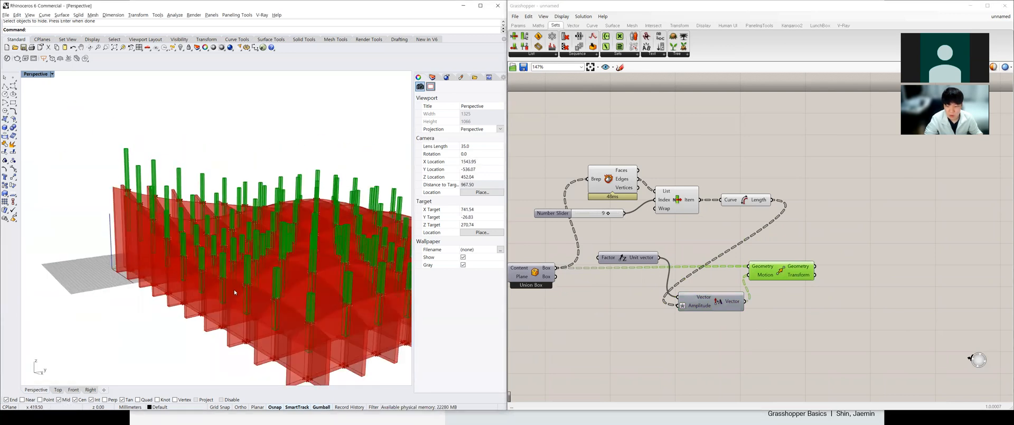
scroll(264, 300, up, 2)
scroll(712, 283, down, 3)
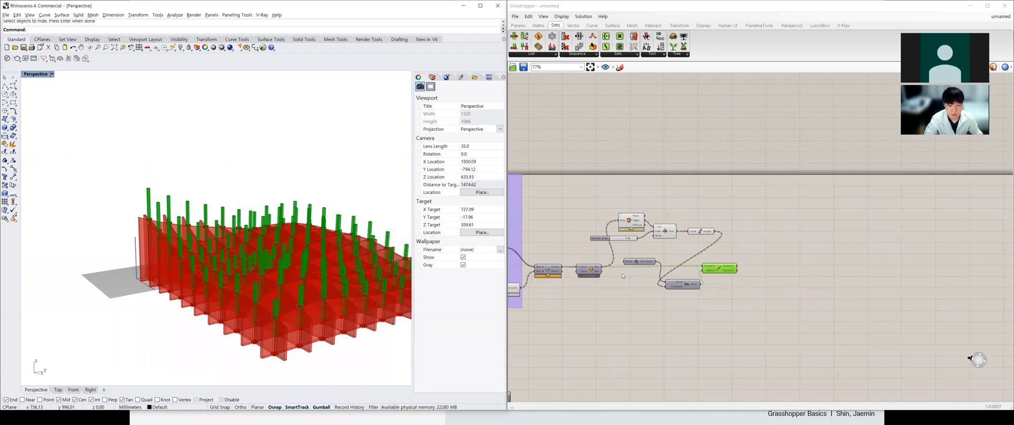
Rearrange the first rib Extrusion, the bounding box and edge-length components, Amplitude and Move to free space below them.
right_drag(622, 276, 709, 285)
scroll(708, 284, up, 1)
click(550, 252)
drag(553, 251, 561, 222)
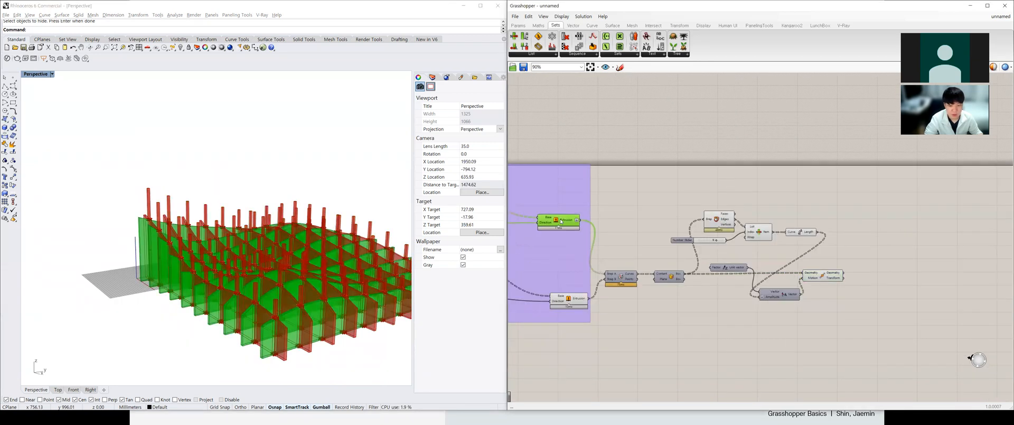
drag(823, 274, 862, 244)
drag(818, 309, 678, 202)
drag(729, 267, 721, 218)
click(724, 275)
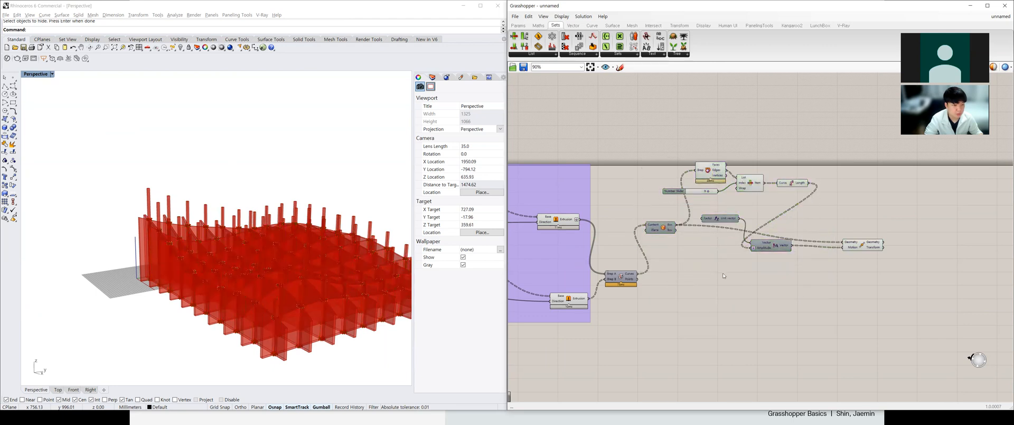
Duplicate the Amplitude and Move components together, placing the wired copies below the originals.
scroll(724, 275, down, 4)
click(763, 246)
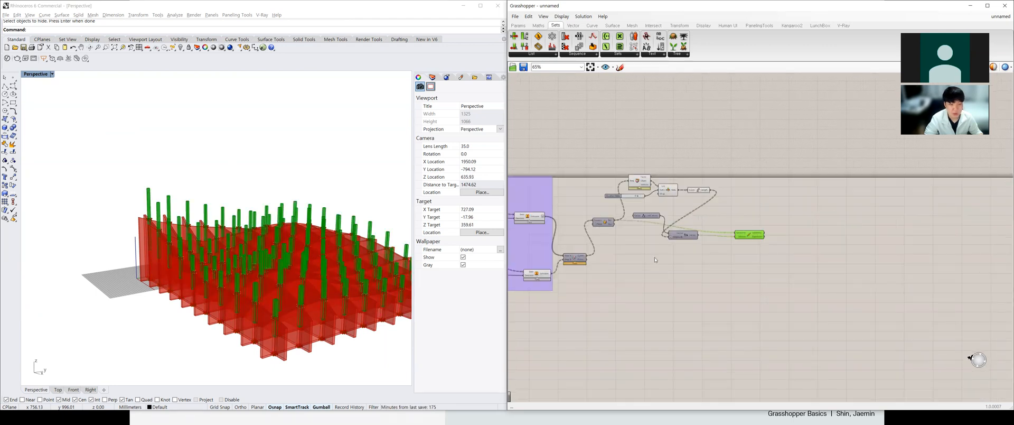
scroll(755, 259, up, 4)
click(687, 236)
drag(687, 236, 695, 244)
shift+click(761, 231)
alt+drag(757, 246, 758, 318)
Change the expression on the copied Amplitude component's Amplitude input to -x/2.
click(689, 317)
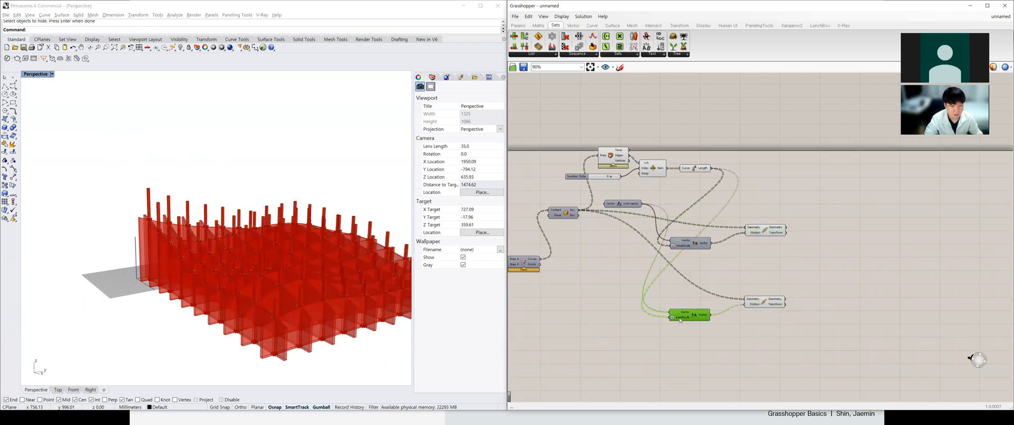
right_click(680, 319)
mouse_move(720, 348)
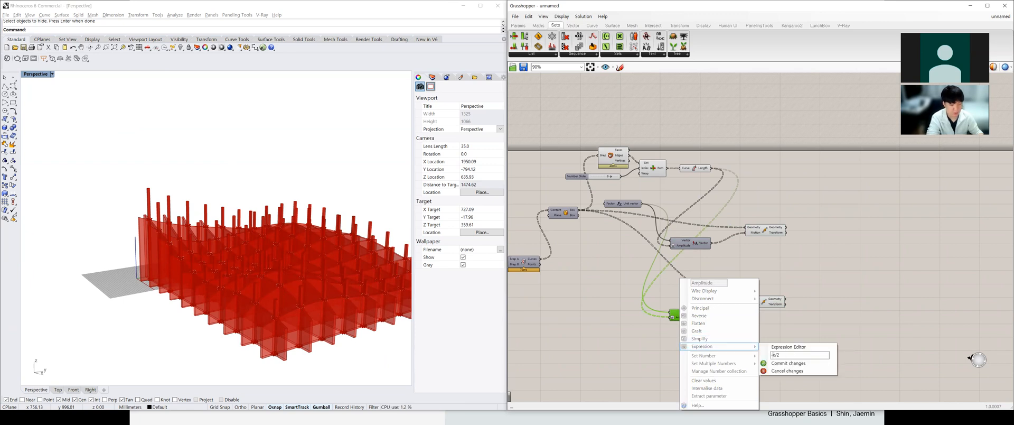
click(791, 364)
Compare the two sets of moved boxes by highlighting the upper and lower Move components in turn.
click(765, 301)
click(766, 230)
click(774, 300)
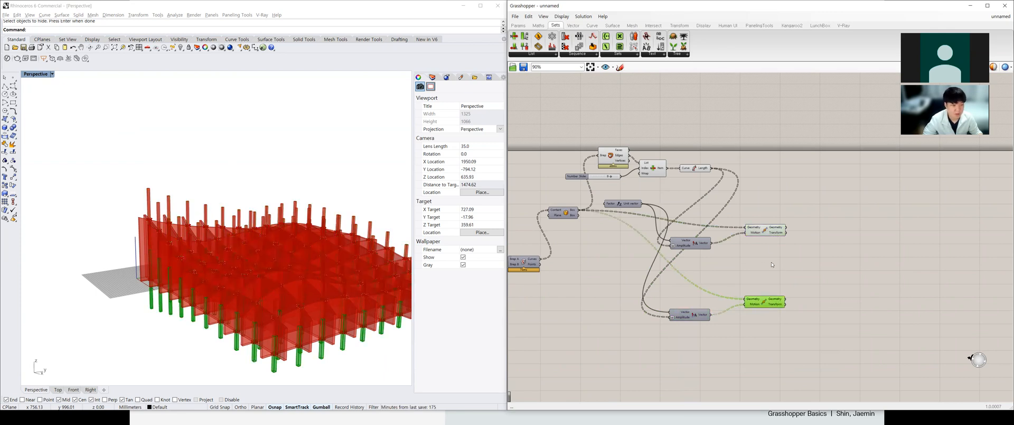
click(772, 232)
click(765, 301)
click(775, 233)
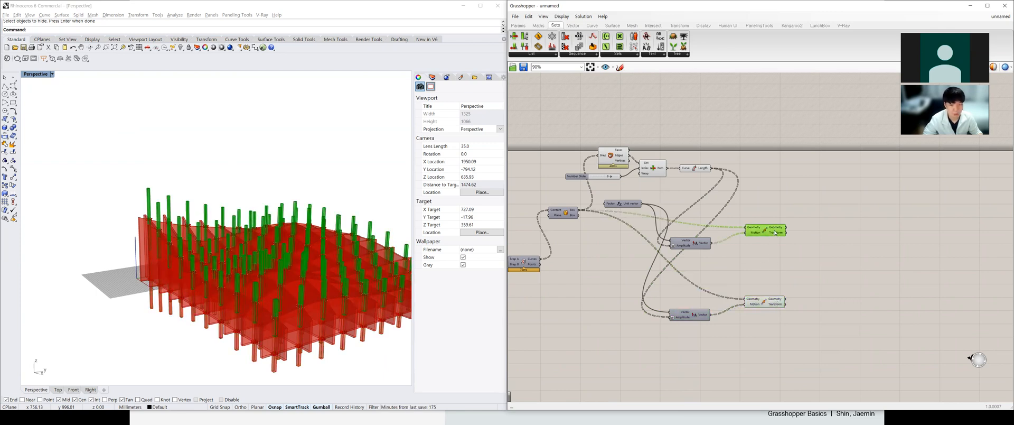
click(778, 305)
click(766, 281)
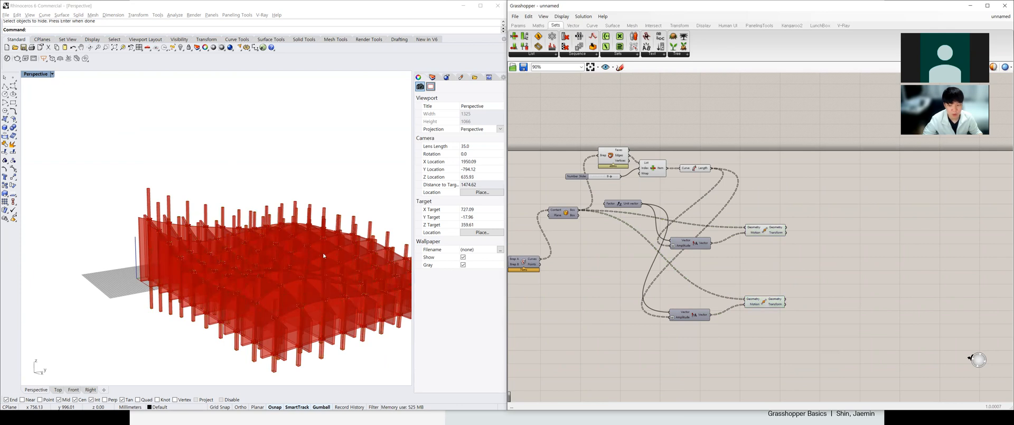
Inspect the waffle structure from above and close up at its lower corner, highlighting the moved boxes.
right_drag(316, 258, 330, 280)
scroll(318, 281, down, 8)
scroll(233, 250, up, 8)
shift+right_drag(233, 250, 112, 238)
right_drag(317, 268, 333, 292)
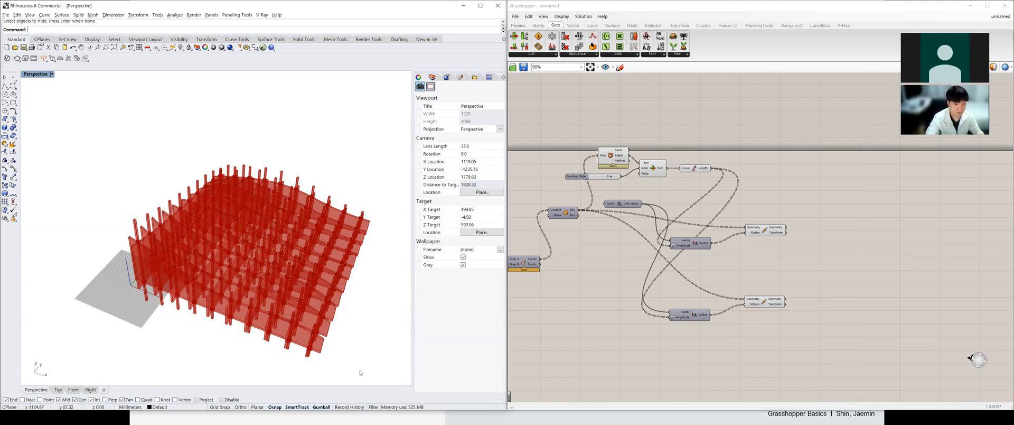
click(761, 302)
right_drag(306, 338, 287, 277)
shift+right_drag(296, 367, 275, 294)
scroll(278, 304, up, 6)
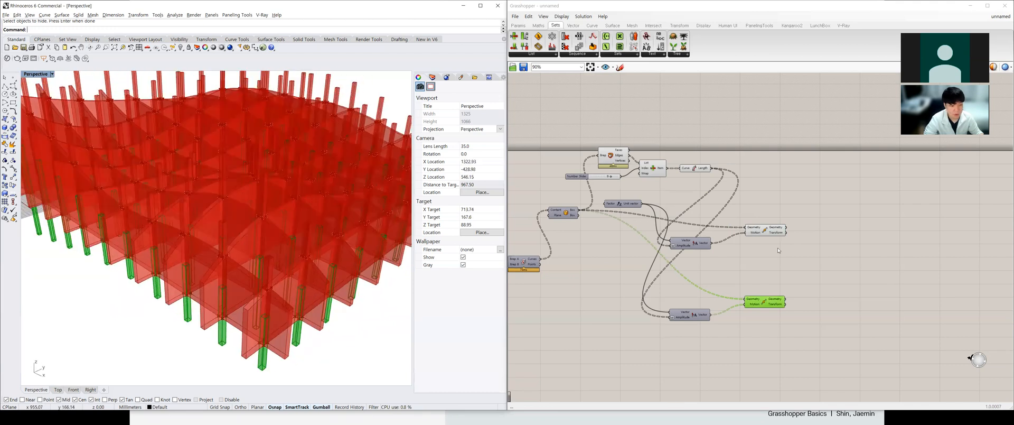
click(766, 231)
click(774, 303)
Check which ribs pair with which moved boxes by highlighting each Extrusion and each Move component.
scroll(787, 280, down, 2)
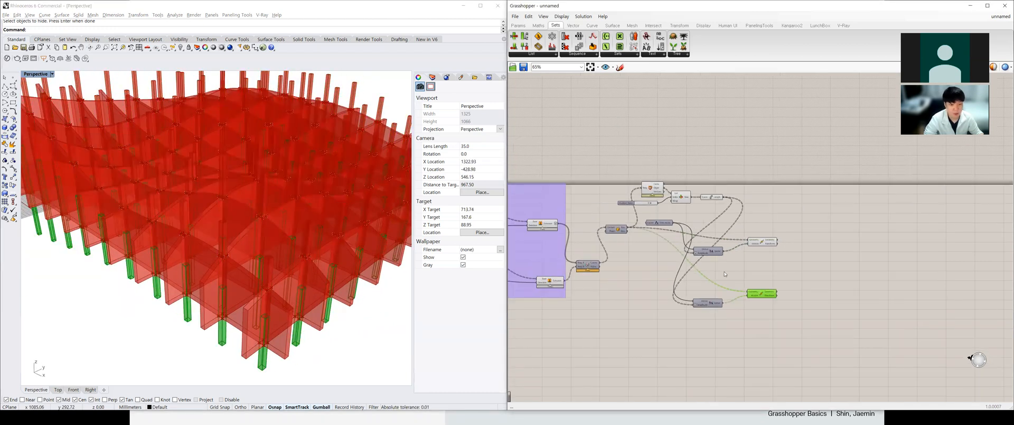
click(564, 258)
drag(564, 258, 566, 255)
click(519, 217)
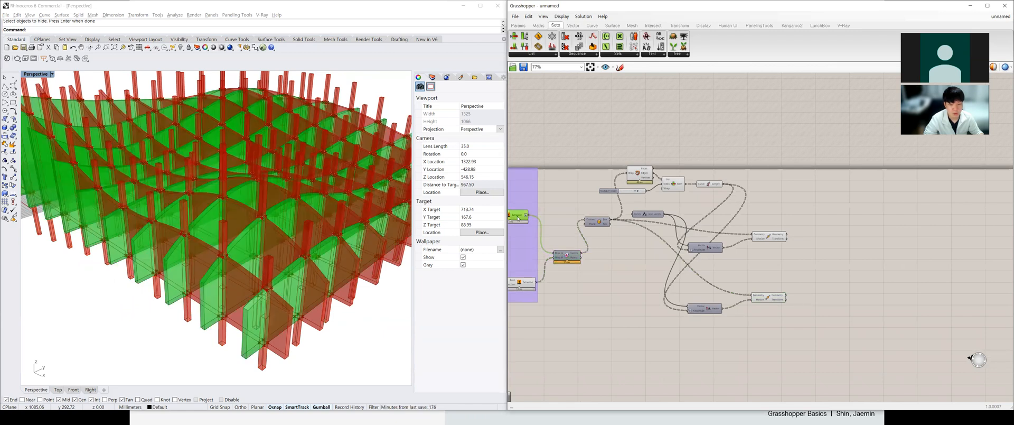
click(775, 240)
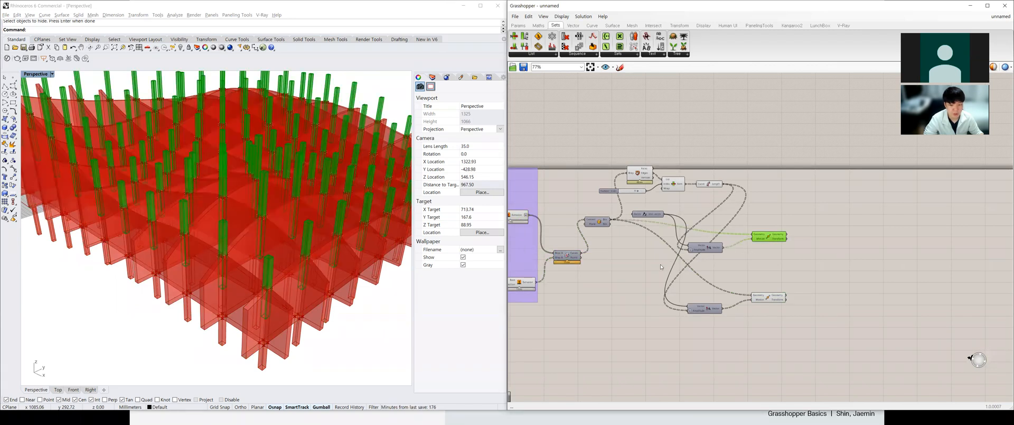
click(530, 284)
click(770, 299)
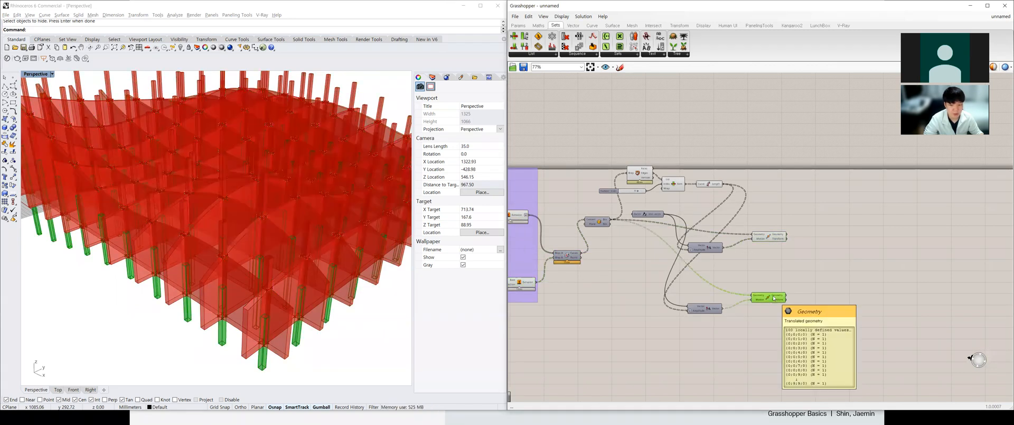
click(522, 216)
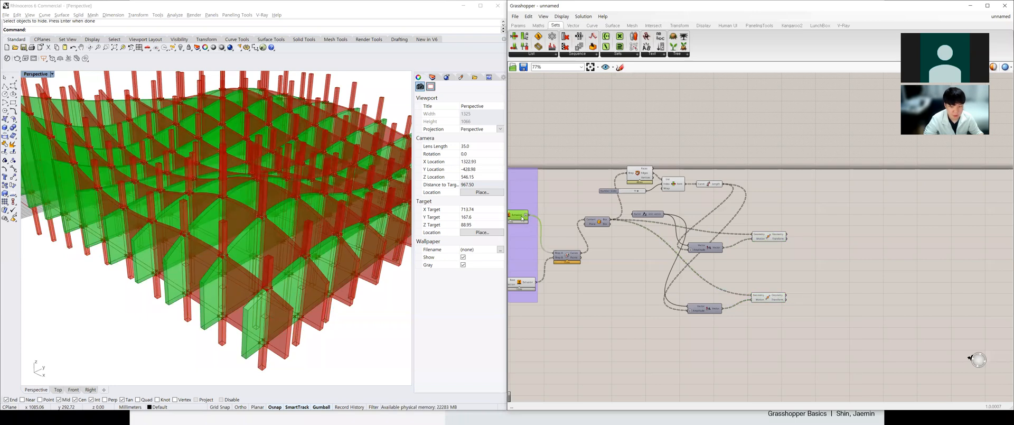
click(781, 239)
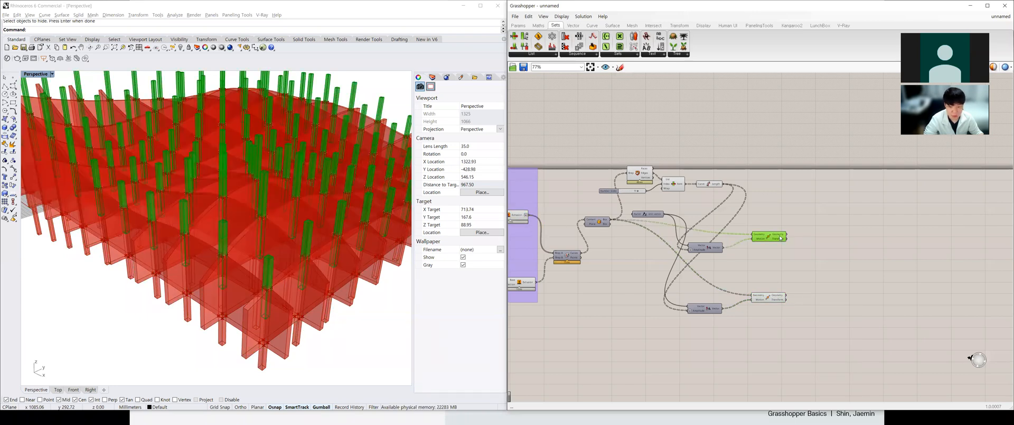
click(529, 283)
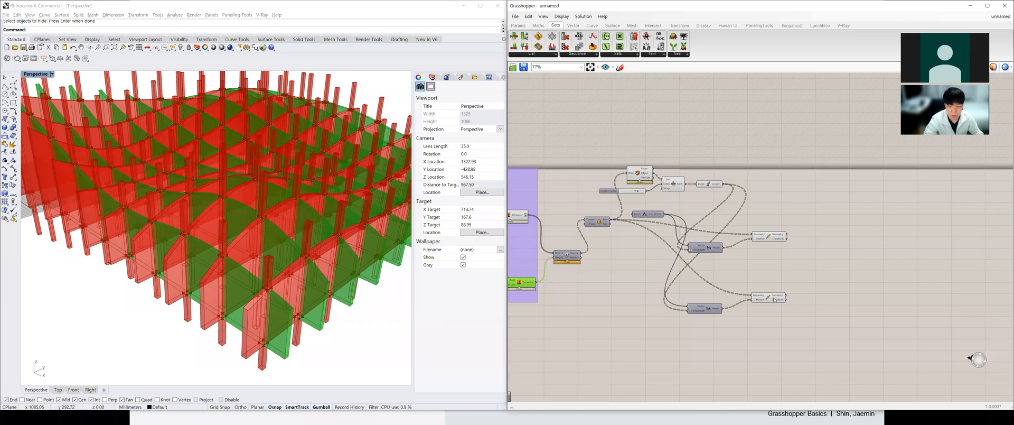
Add a Solid Difference component near the two Move components.
double_click(809, 265)
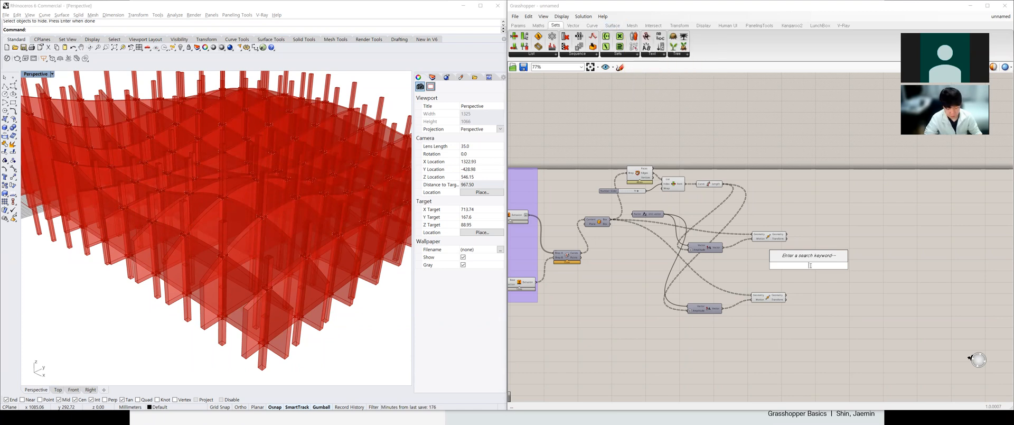
text(solid)
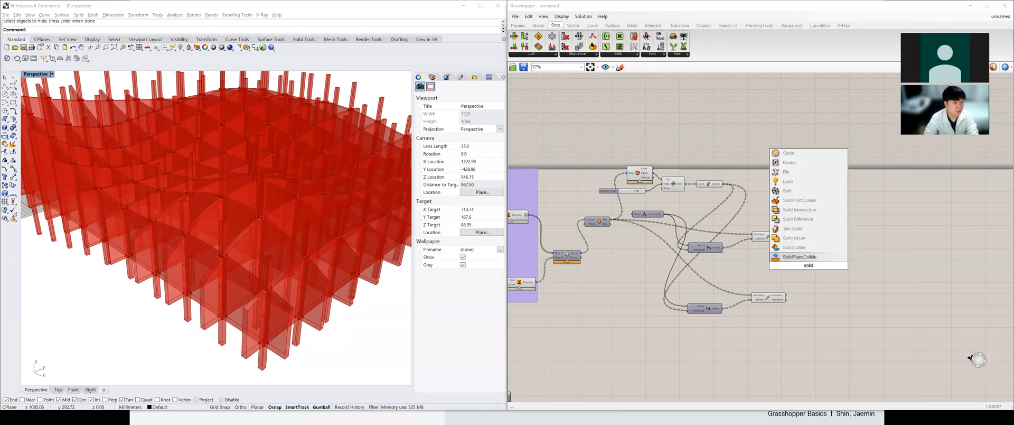
text( differenc)
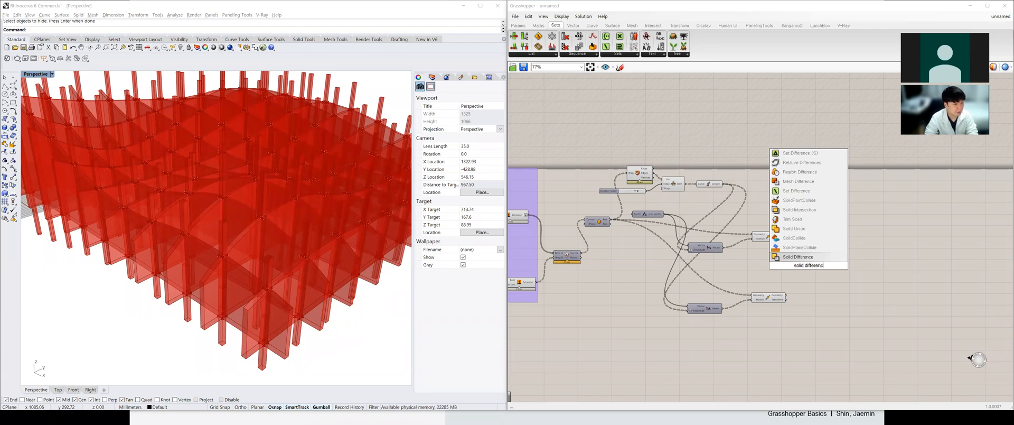
key(Return)
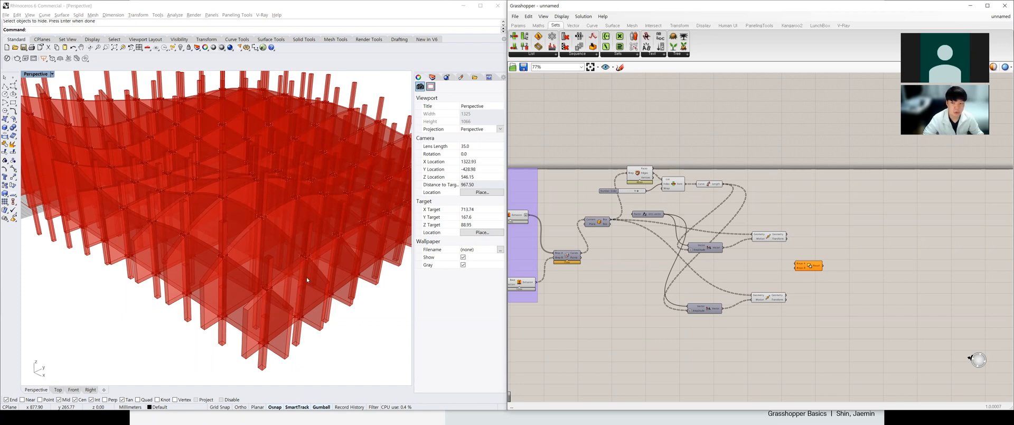
Compare the upper Extrusion's ribs with the upper Move's boxes, and shift Solid Difference farther away from the Move components.
right_drag(331, 301, 313, 174)
click(517, 215)
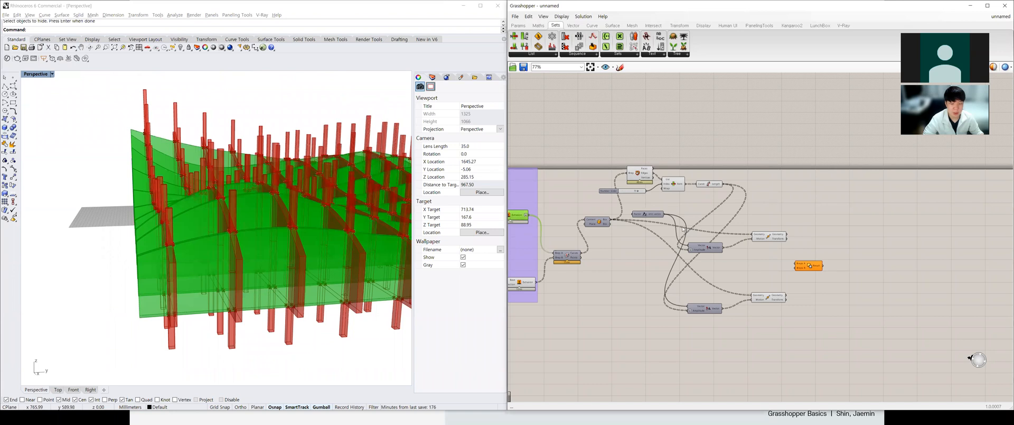
click(771, 237)
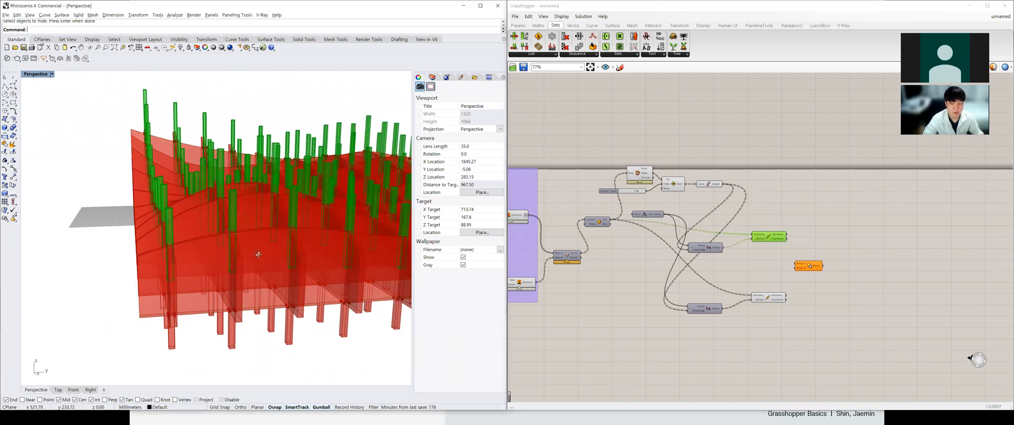
right_drag(260, 237, 228, 256)
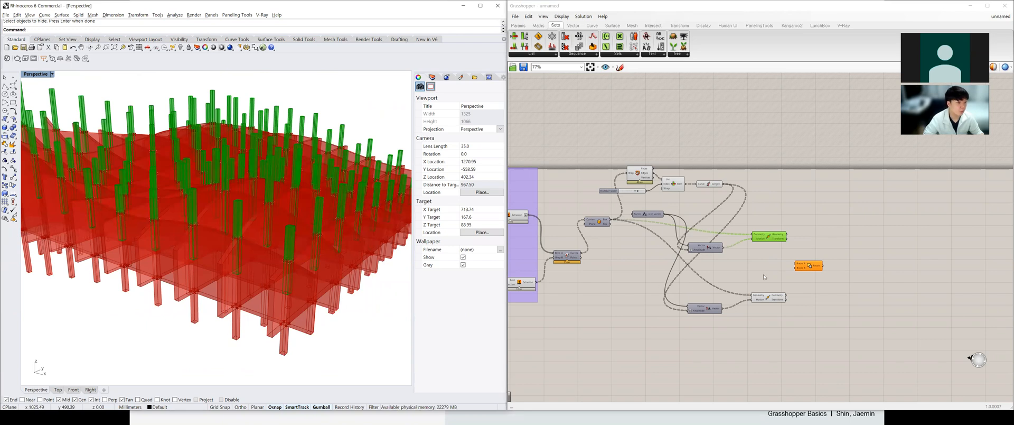
click(804, 269)
drag(806, 272, 824, 262)
scroll(188, 179, down, 4)
right_drag(188, 178, 275, 225)
scroll(255, 231, down, 3)
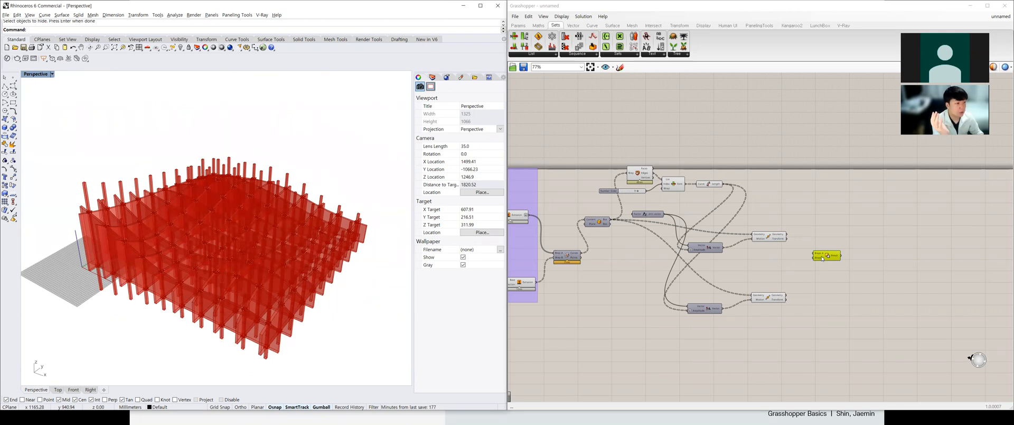
Save the Grasshopper definition under the file name 제발.
scroll(823, 259, down, 3)
drag(798, 331, 653, 201)
scroll(779, 329, down, 4)
drag(787, 336, 521, 239)
click(653, 245)
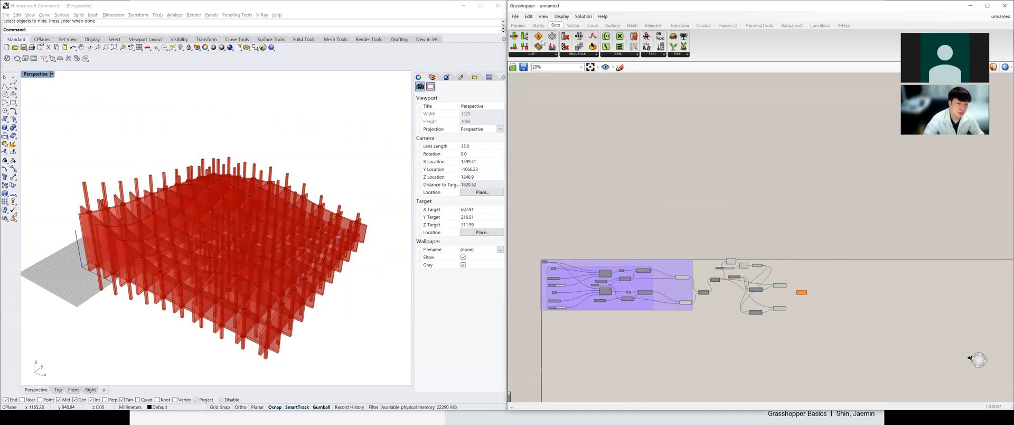
click(528, 16)
click(561, 139)
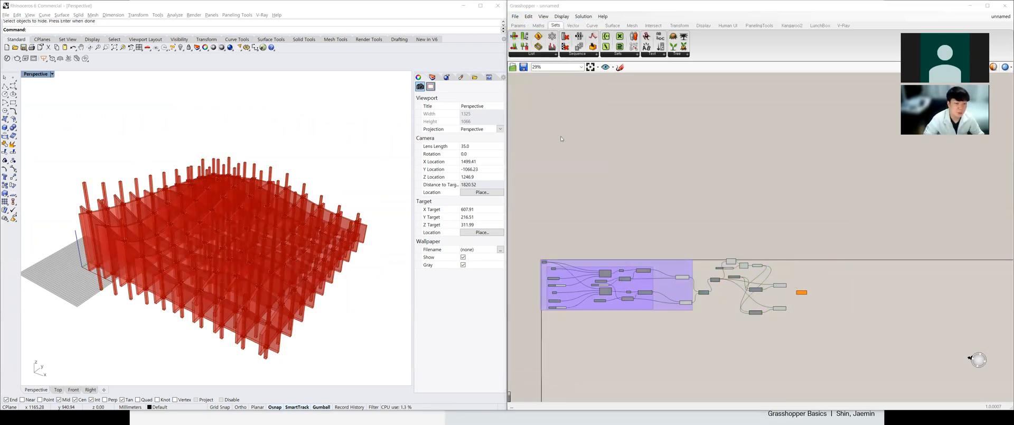
text(재발)
key(Return)
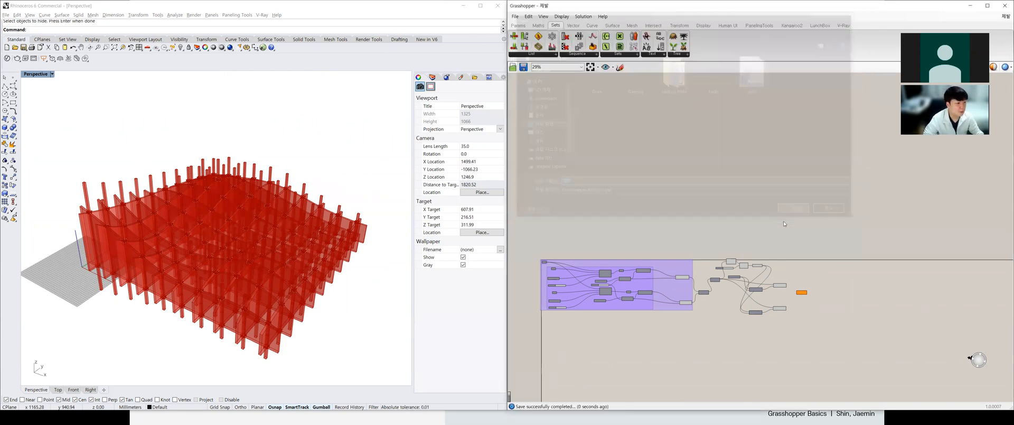
Switch to Rhino and save the model on the desktop under the file name 제발.
click(23, 21)
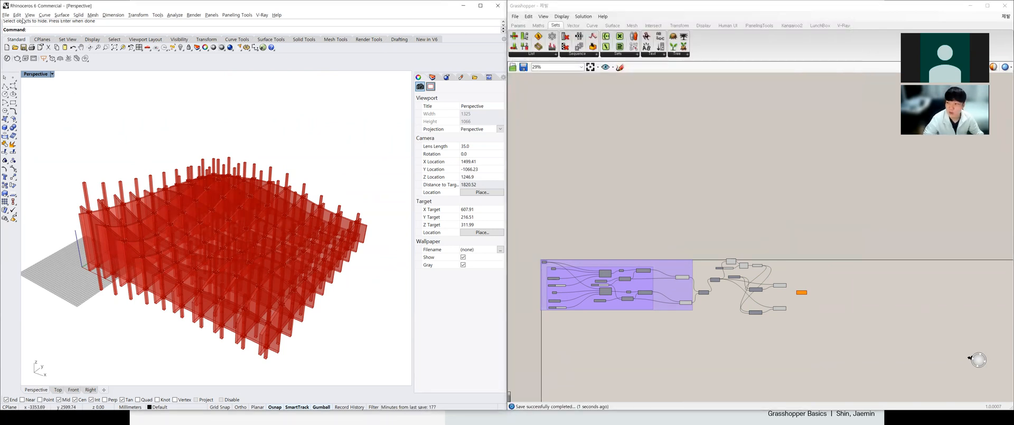
click(5, 15)
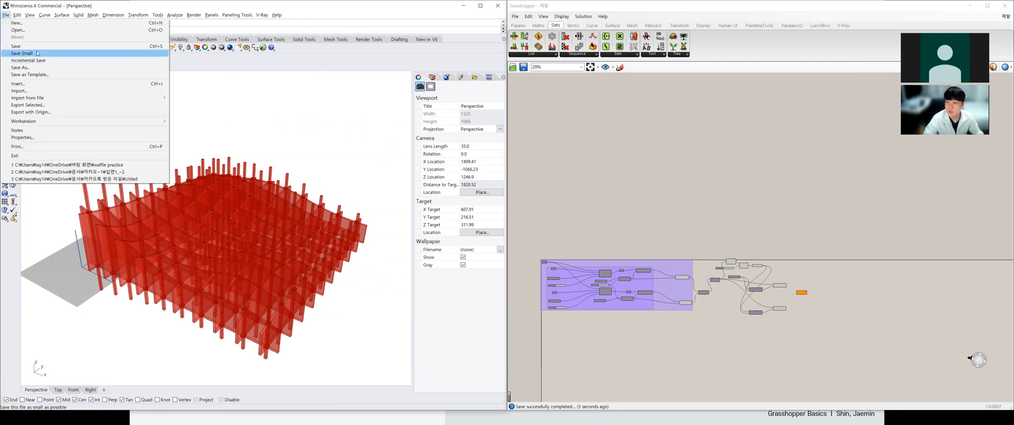
click(37, 49)
text(w)
key(BackSpace)
text(제발)
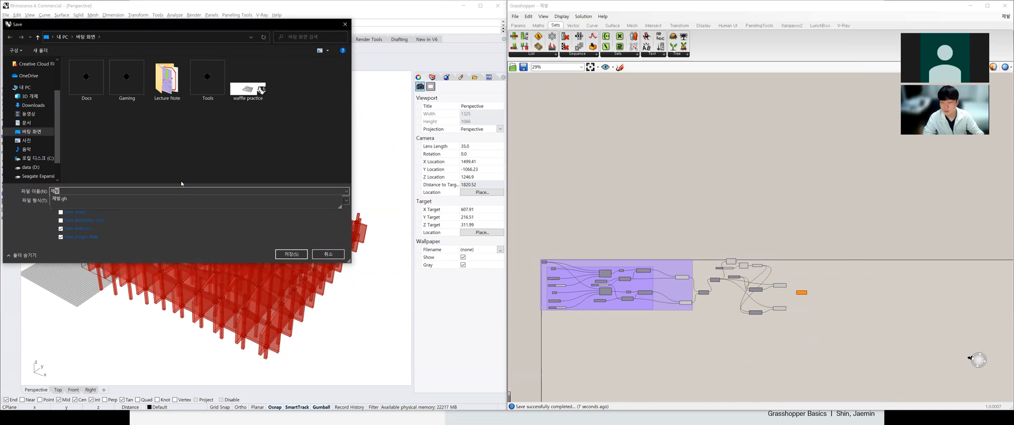
click(280, 256)
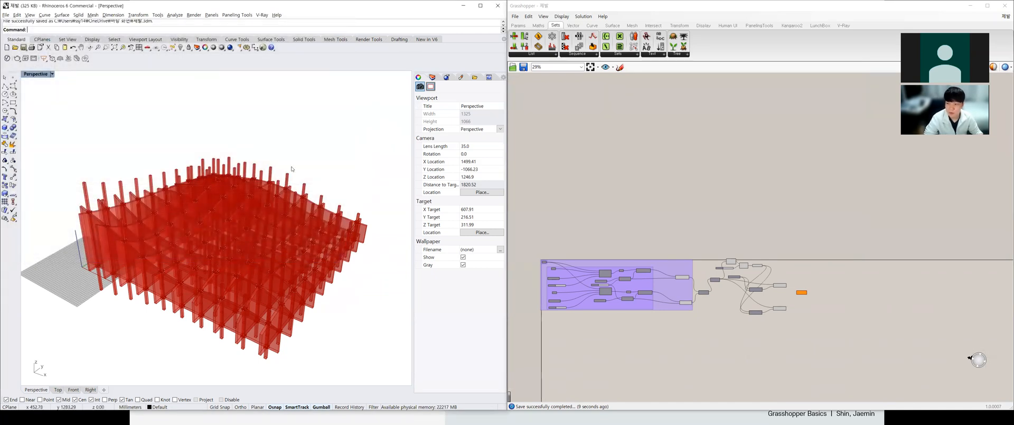
Return to Grasshopper and connect the upper Move's Geometry output to Solid Difference's Breps B input.
scroll(227, 214, down, 2)
scroll(803, 290, up, 5)
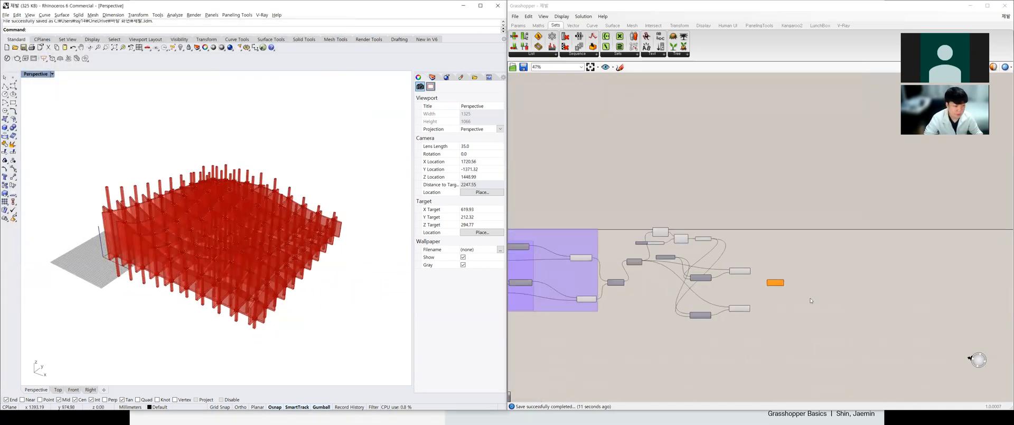
scroll(770, 244, down, 2)
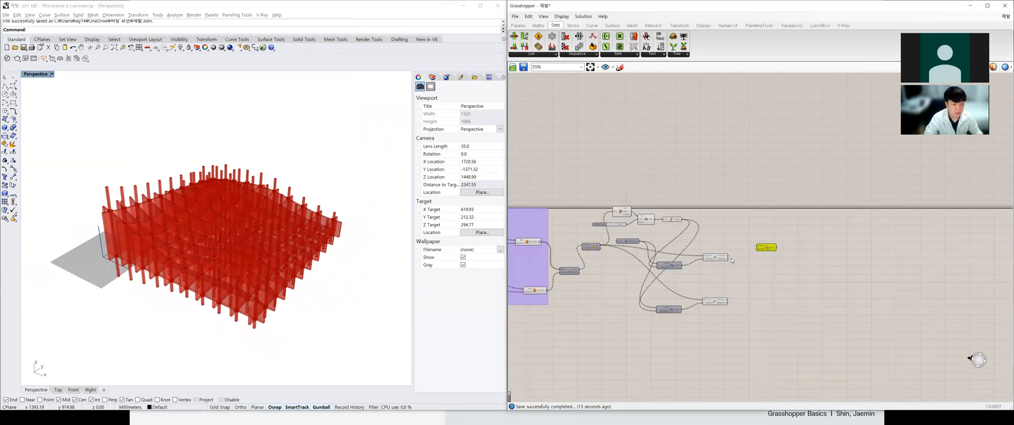
scroll(731, 260, up, 3)
drag(738, 257, 784, 237)
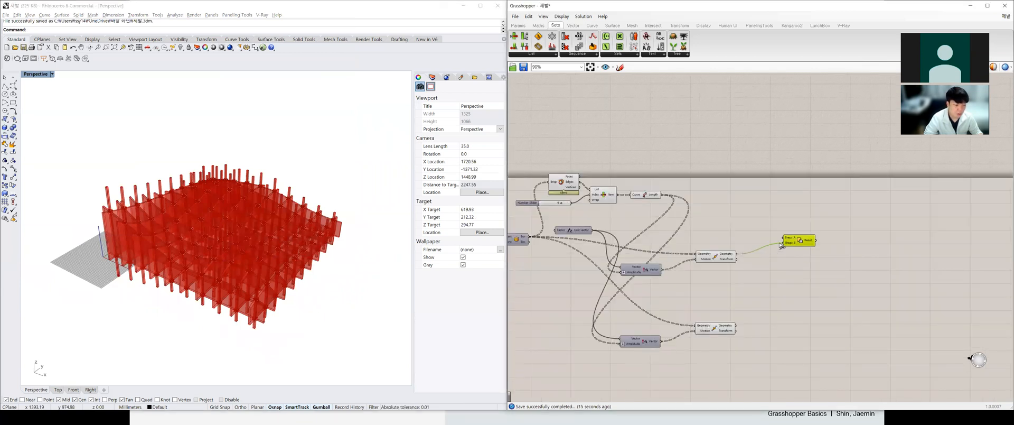
Simplify the data tree of the upper Move component's Geometry output.
scroll(773, 258, down, 3)
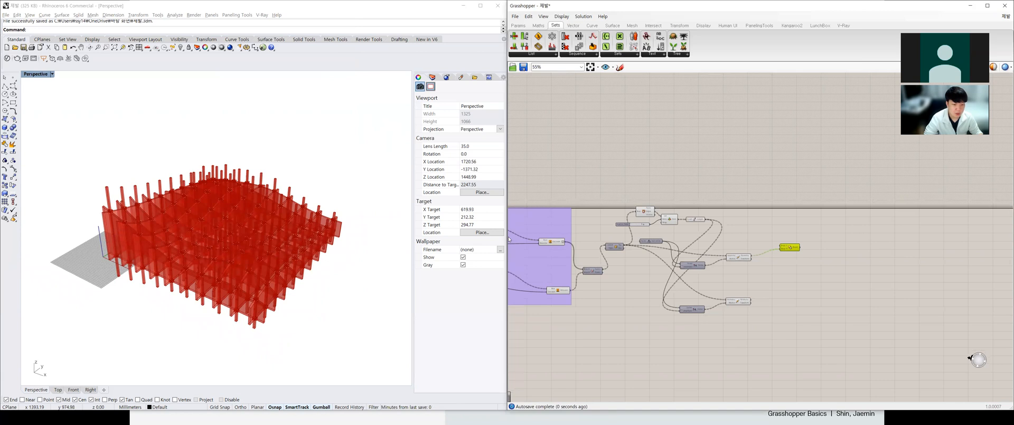
scroll(509, 240, up, 1)
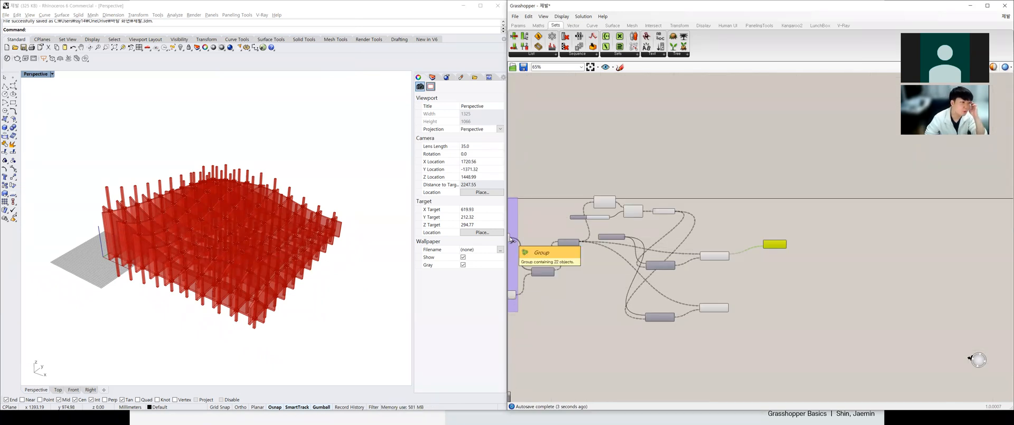
scroll(718, 252, up, 6)
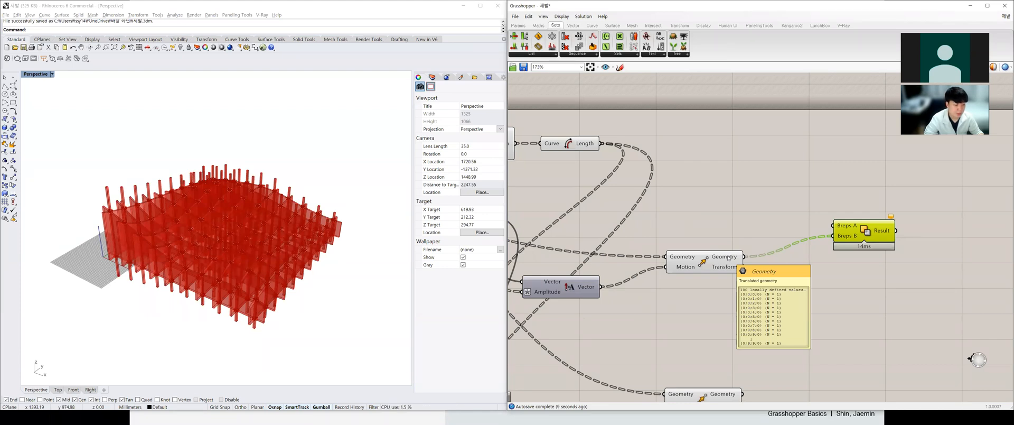
right_click(729, 258)
click(739, 296)
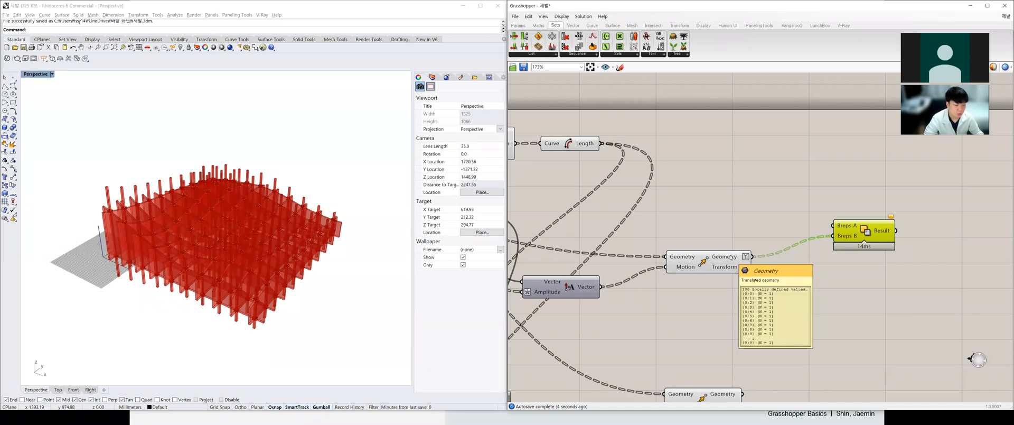
Compare the data structure and highlighted geometry of the upper Extrusion's output with those of the upper Move's output.
scroll(735, 256, down, 5)
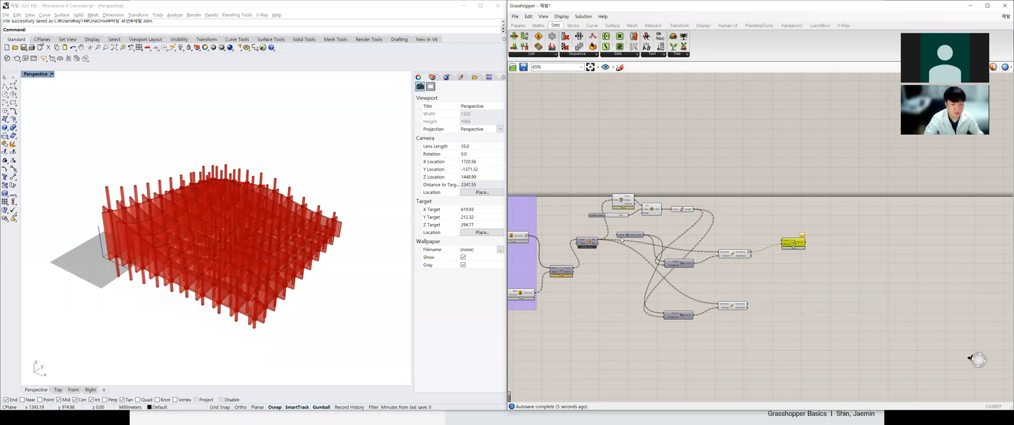
scroll(544, 238, up, 5)
mouse_move(533, 238)
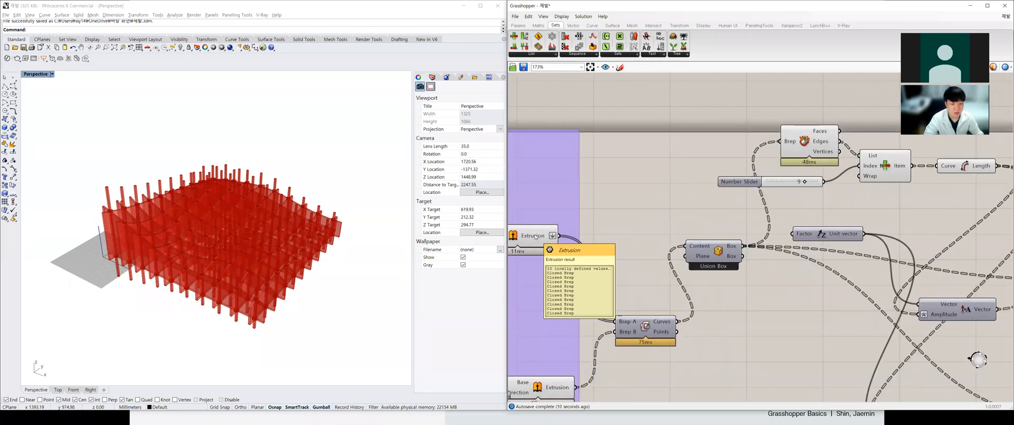
scroll(588, 224, down, 6)
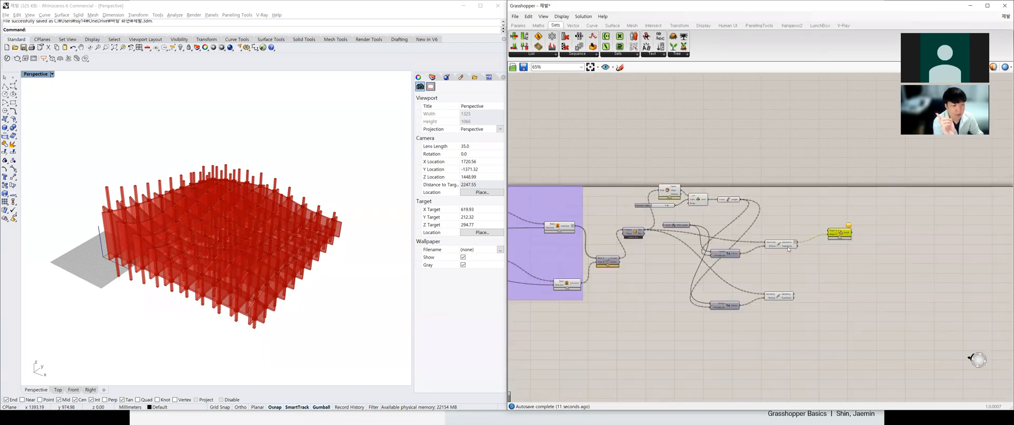
scroll(772, 245, up, 8)
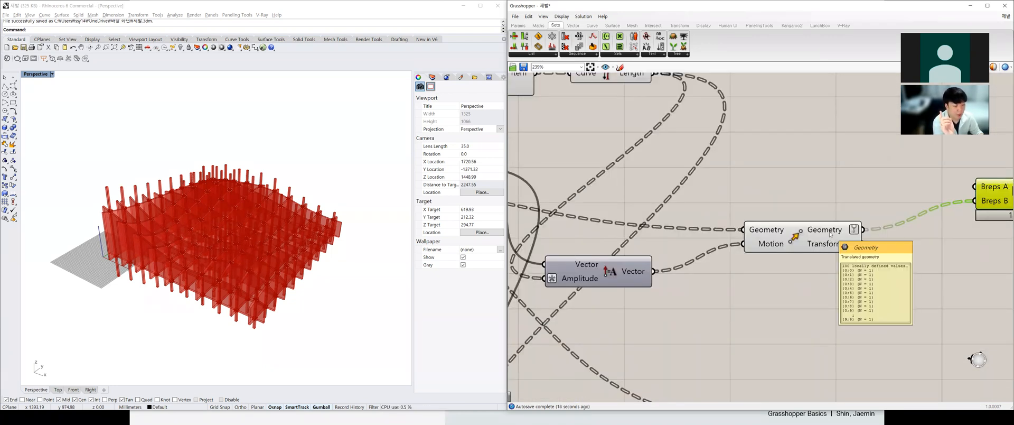
click(830, 234)
scroll(828, 235, down, 6)
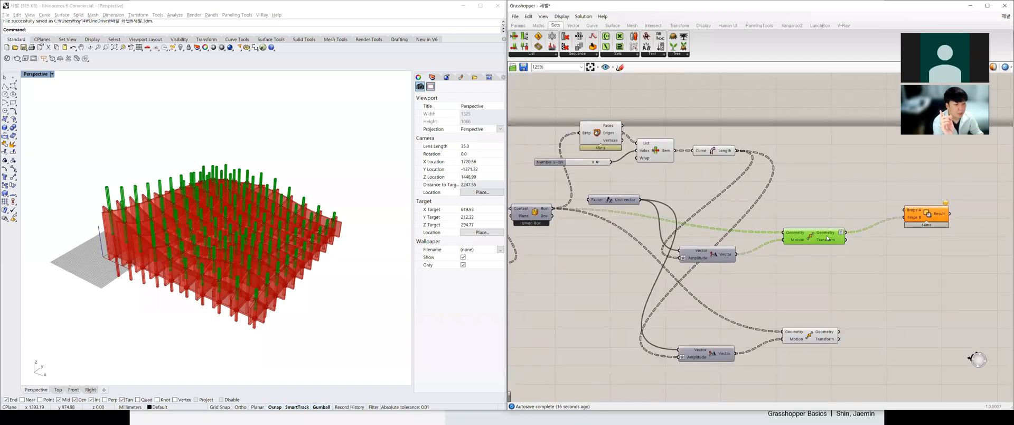
drag(768, 254, 570, 164)
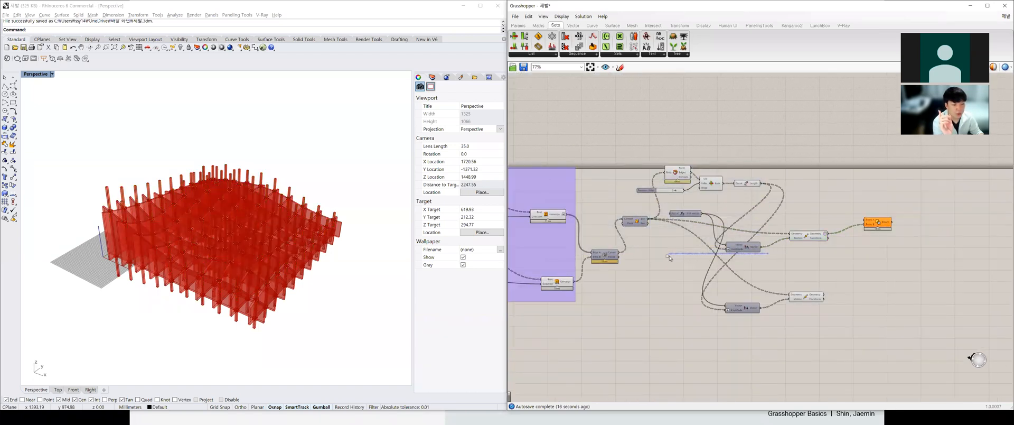
click(555, 216)
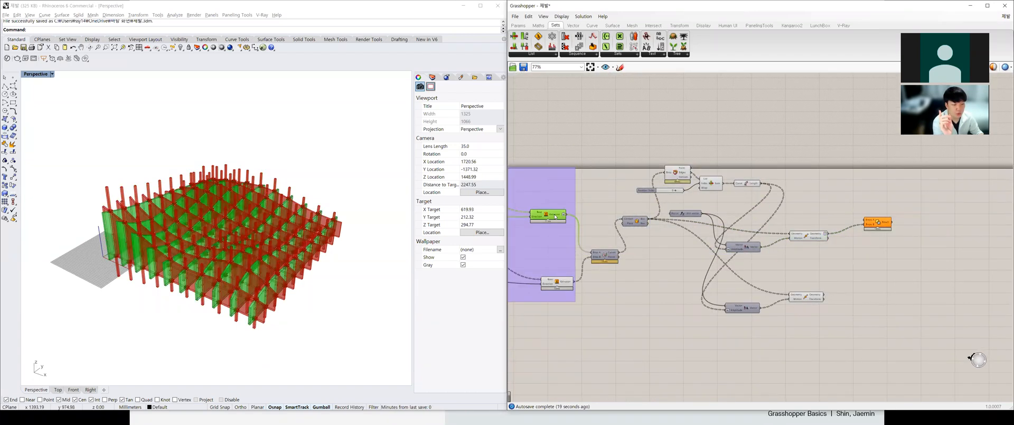
click(816, 234)
click(552, 216)
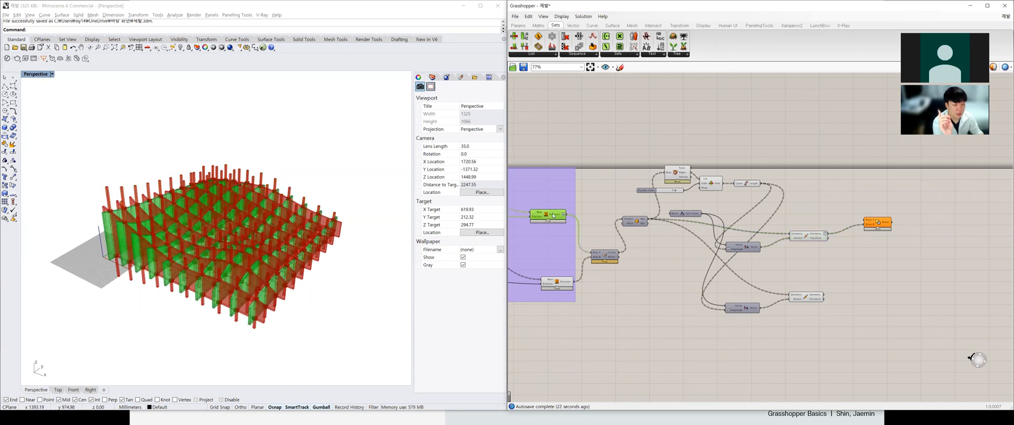
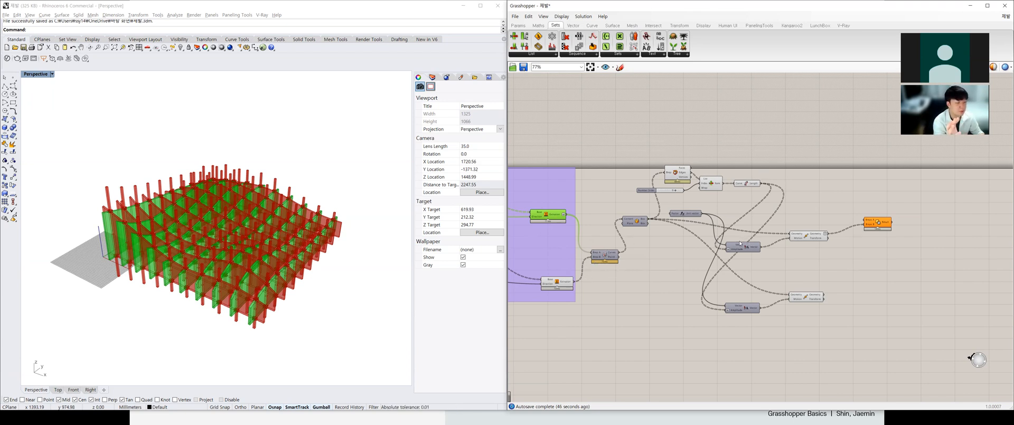
Flatten the Breps B input of Solid Difference and check the moved boxes feeding it.
scroll(687, 237, up, 2)
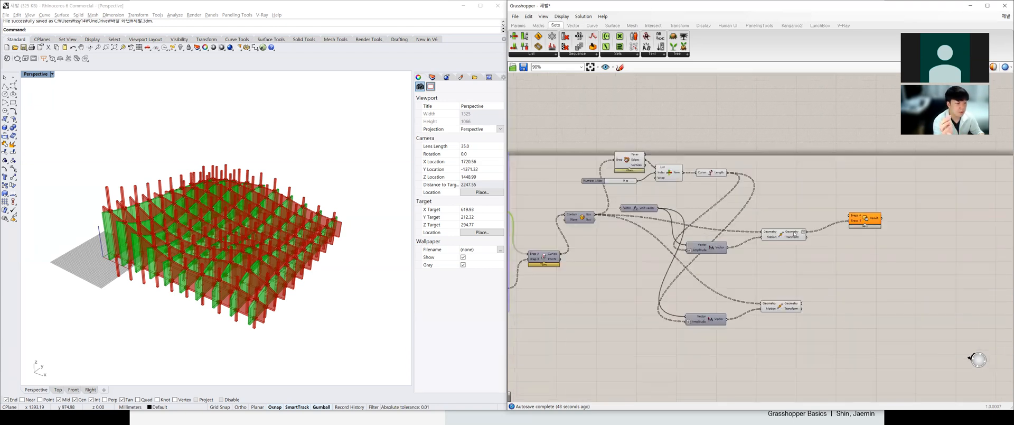
click(860, 222)
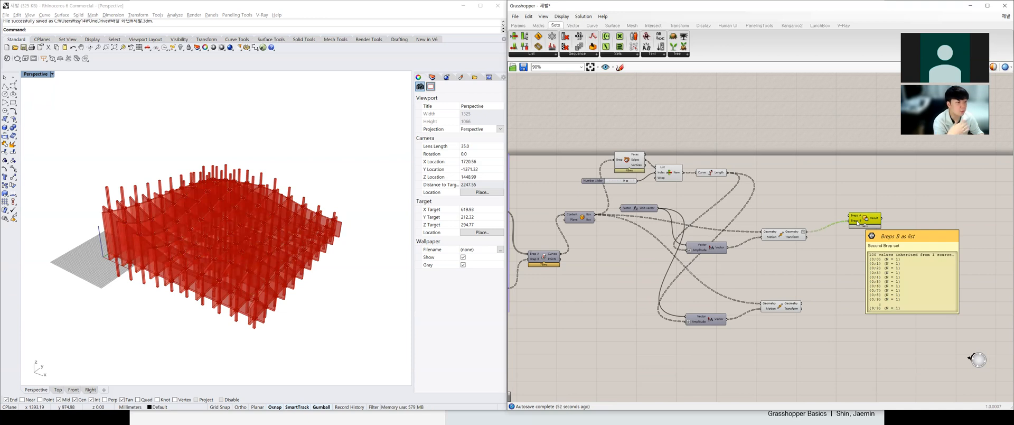
right_click(858, 223)
click(871, 273)
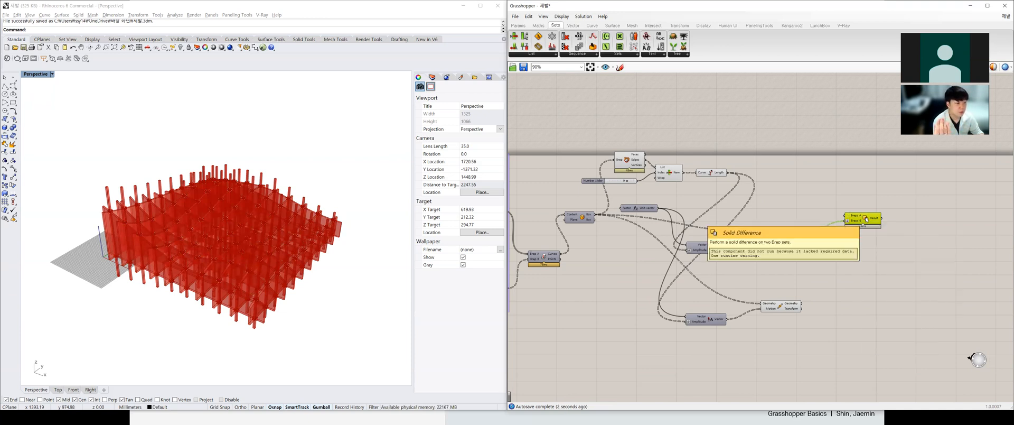
click(785, 235)
scroll(803, 247, down, 3)
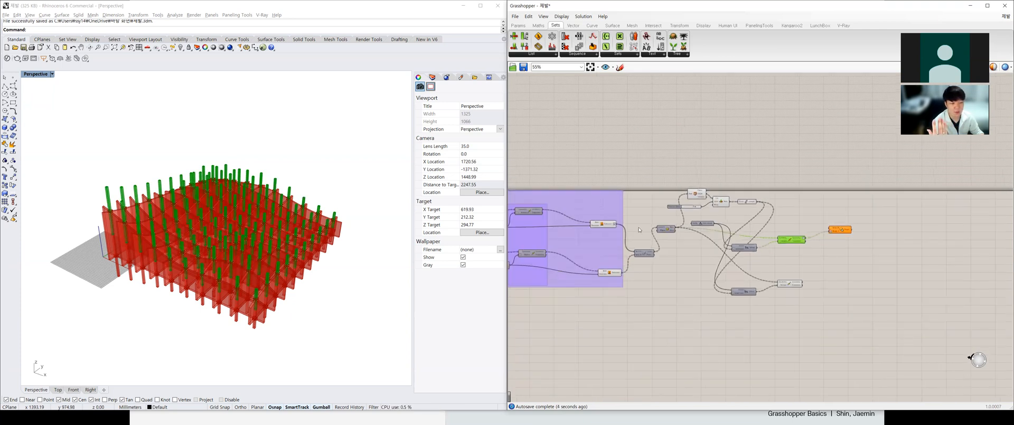
Compare the upper Extrusion's ribs with the upper Move's boxes by highlighting each in the perspective view.
click(600, 224)
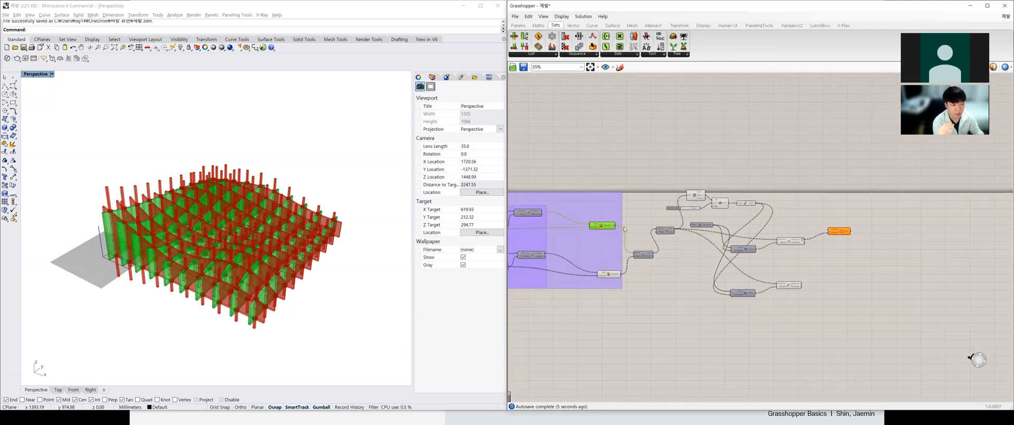
scroll(765, 243, up, 2)
click(760, 242)
right_drag(326, 232, 322, 268)
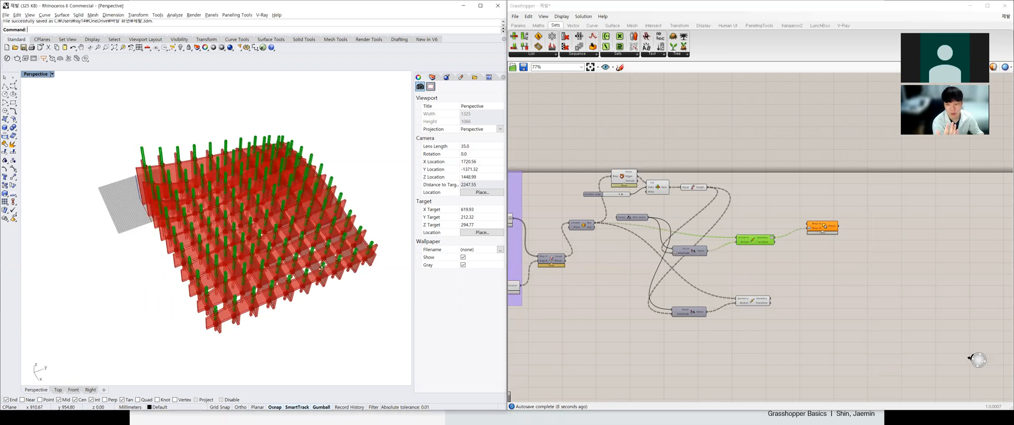
click(510, 219)
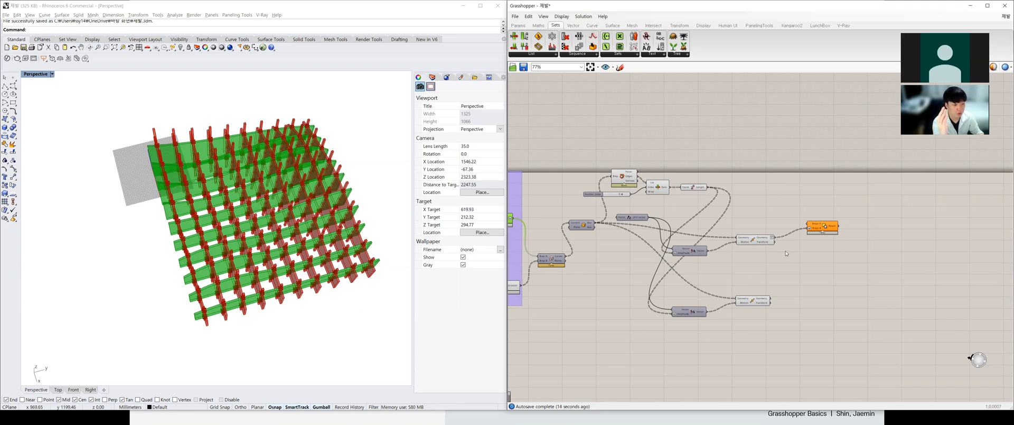
Flatten the Breps A input of Solid Difference and check the option is active.
click(818, 226)
right_click(817, 226)
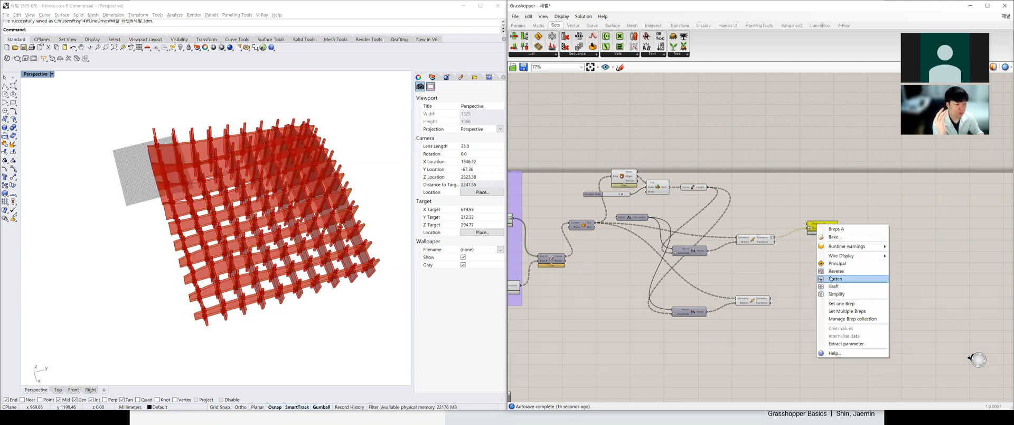
click(831, 278)
scroll(815, 228, up, 5)
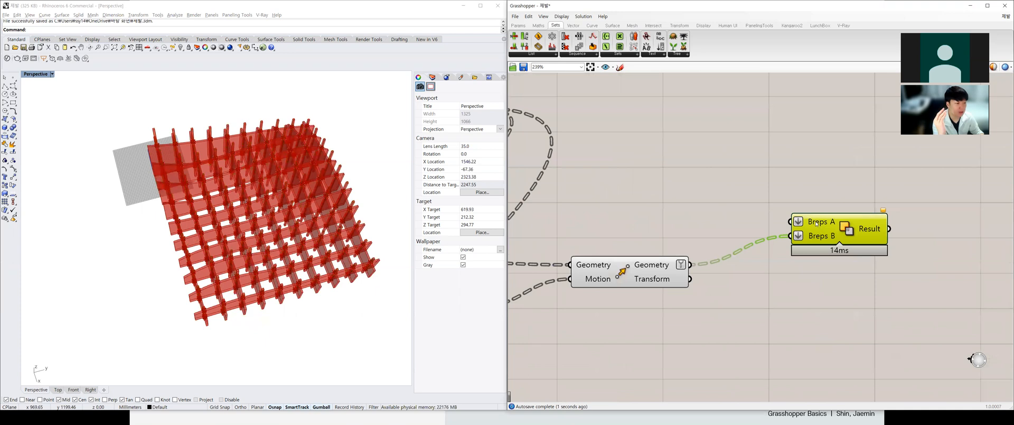
right_click(815, 224)
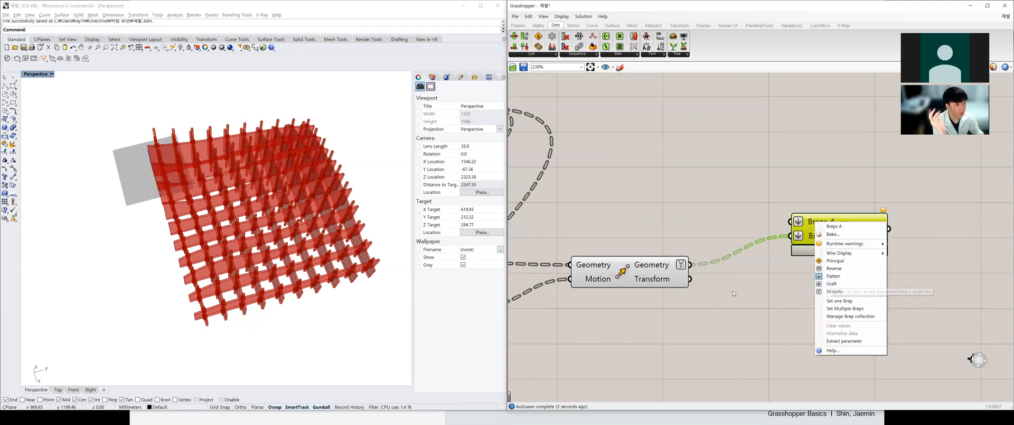
scroll(793, 282, down, 8)
Connect the upper Extrusion's output to Solid Difference's Breps A input and inspect the resulting ribs.
drag(589, 327, 568, 274)
scroll(702, 285, up, 2)
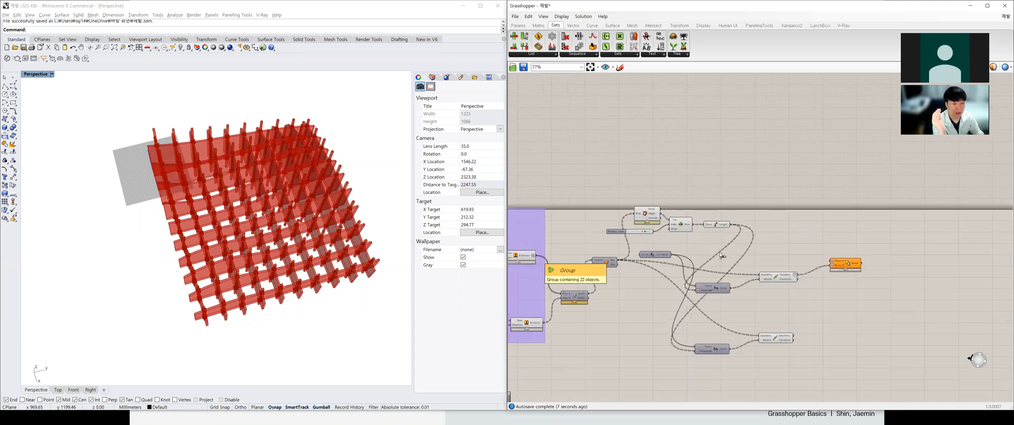
mouse_move(789, 275)
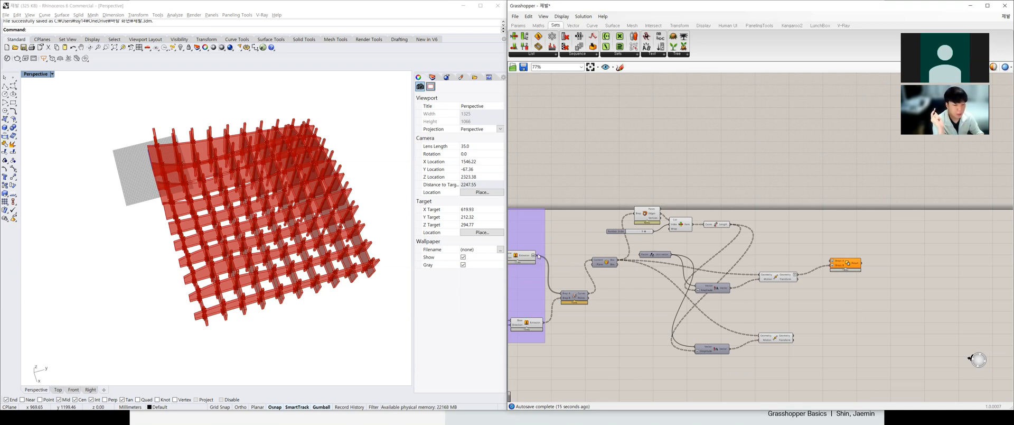
drag(534, 255, 828, 262)
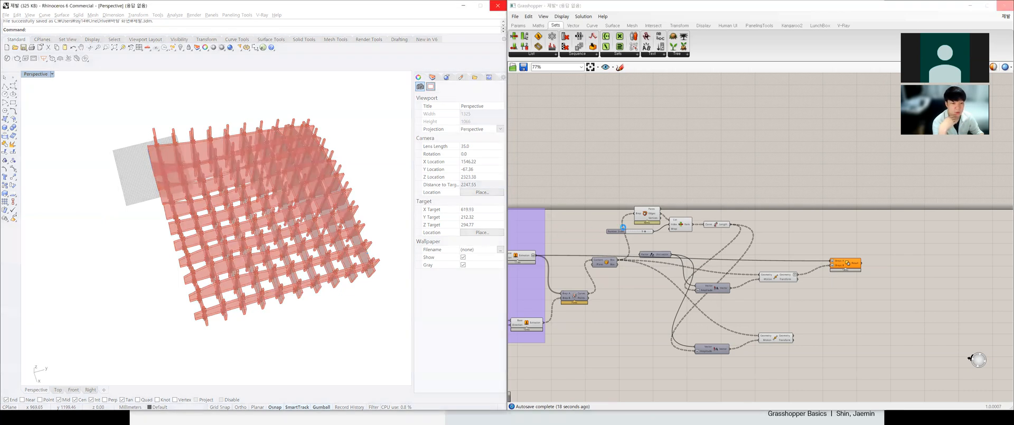
scroll(823, 269, up, 5)
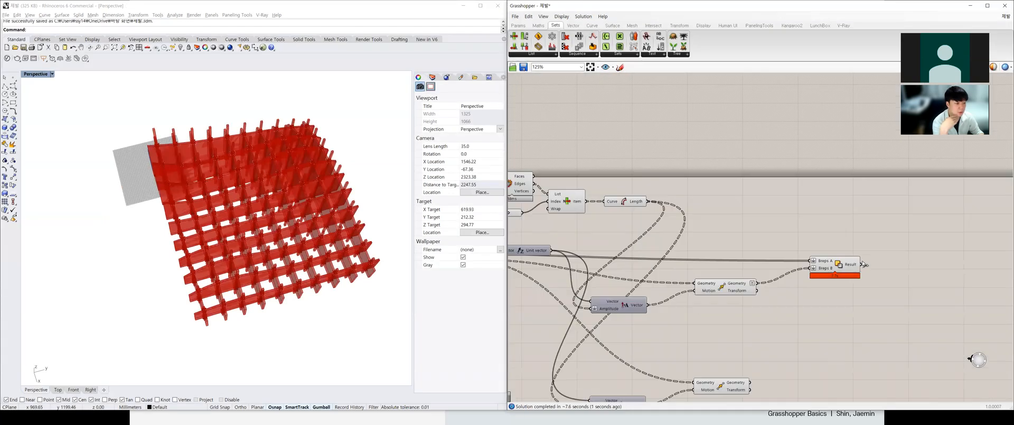
right_drag(309, 312, 130, 293)
scroll(256, 301, up, 5)
scroll(224, 296, down, 6)
right_drag(224, 295, 252, 251)
scroll(266, 273, up, 5)
scroll(252, 251, down, 8)
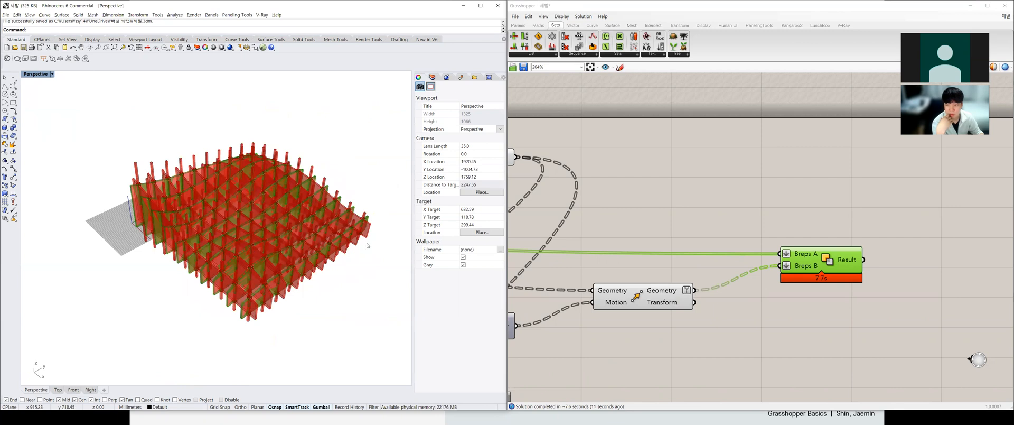
Turn off the preview of the box, list, vector and Move components feeding Solid Difference.
scroll(686, 320, down, 4)
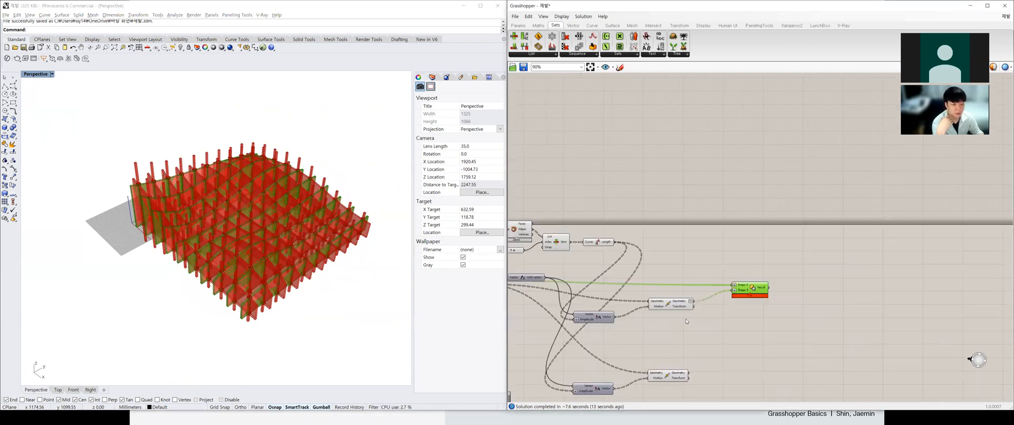
scroll(687, 321, down, 2)
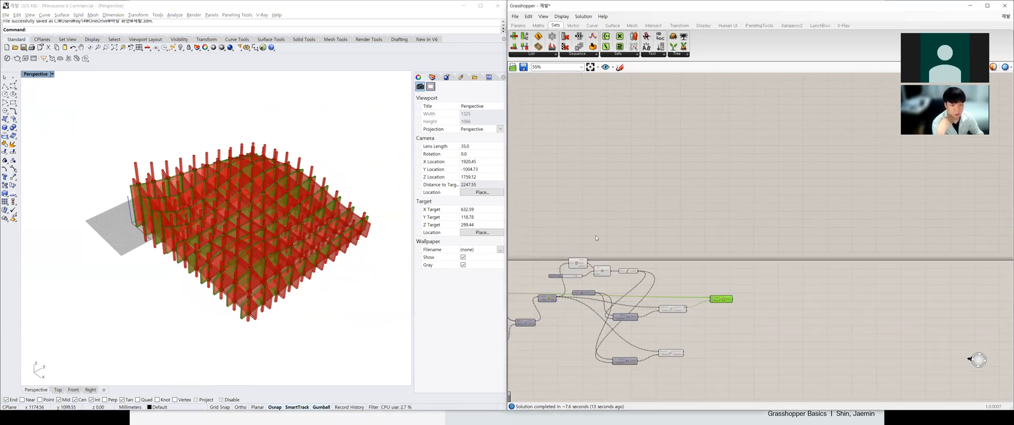
drag(693, 372, 579, 257)
middle_click(579, 258)
click(616, 264)
click(700, 284)
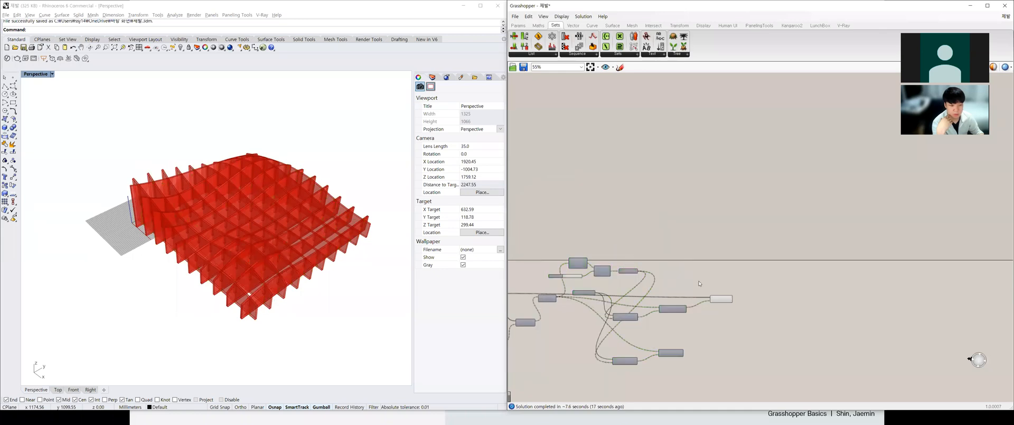
Turn off the preview of both Extrusion components in the purple group.
scroll(725, 286, up, 3)
scroll(251, 245, up, 3)
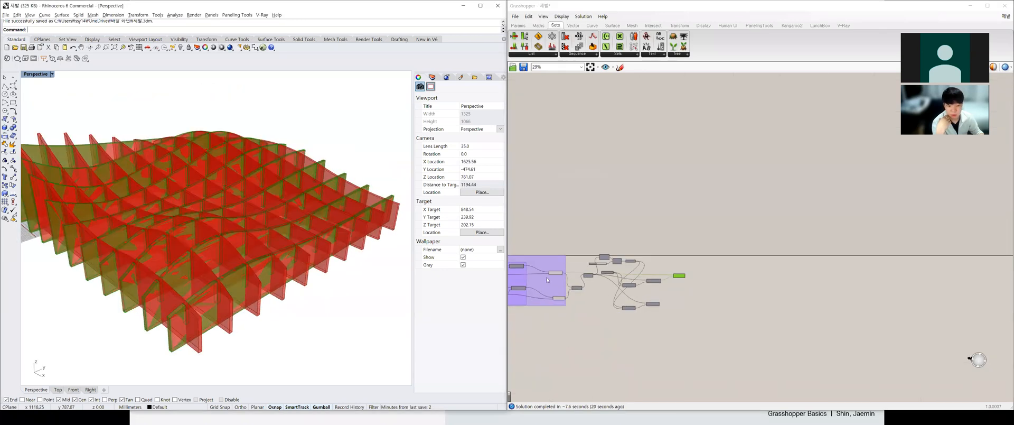
scroll(592, 324, up, 5)
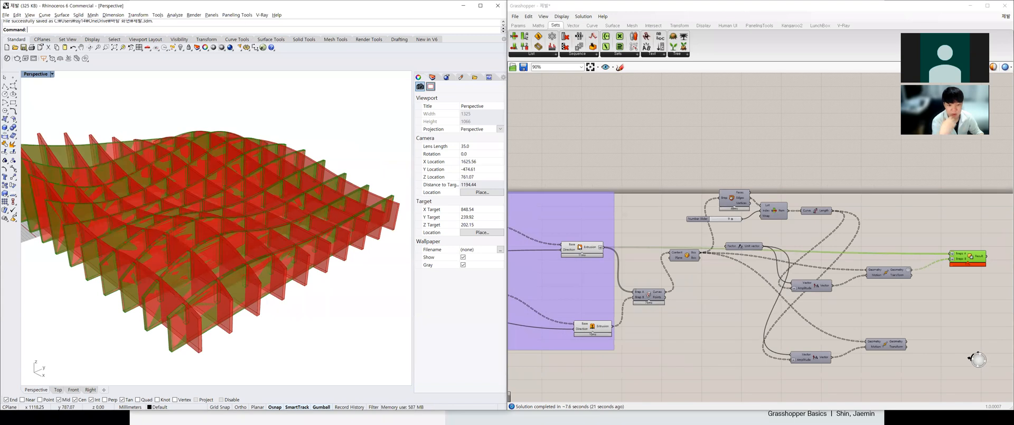
click(583, 247)
shift+click(595, 325)
middle_click(595, 324)
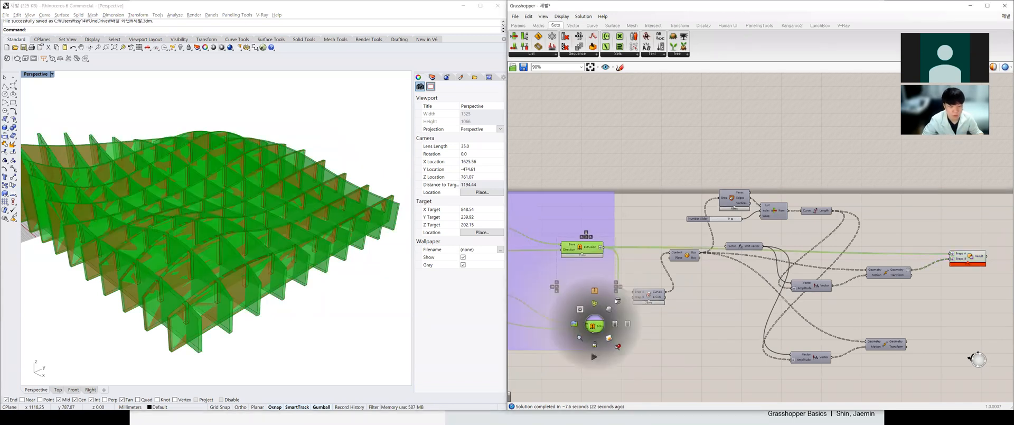
click(615, 301)
Examine the cuts in the Solid Difference ribs from several angles and distances.
right_drag(385, 277, 332, 279)
scroll(261, 246, down, 6)
right_drag(272, 247, 340, 241)
scroll(323, 259, up, 3)
right_drag(340, 241, 215, 253)
scroll(215, 253, down, 6)
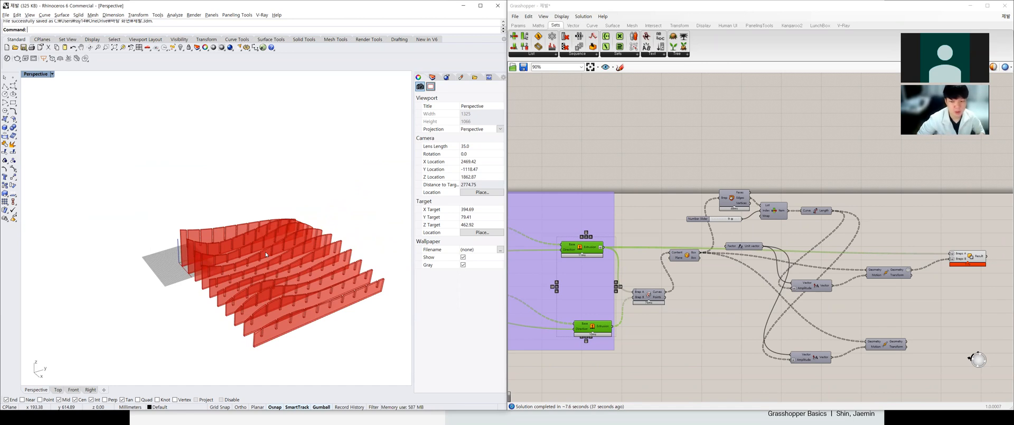
scroll(266, 251, down, 5)
right_drag(265, 251, 295, 232)
scroll(296, 231, up, 9)
right_drag(296, 272, 324, 272)
scroll(288, 258, down, 7)
scroll(281, 258, up, 6)
scroll(324, 271, down, 5)
scroll(317, 280, up, 4)
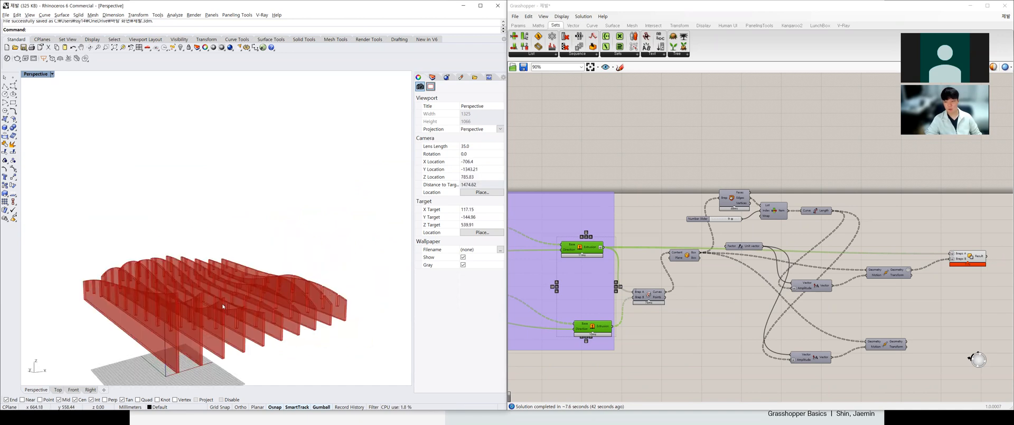
scroll(183, 309, down, 5)
scroll(194, 324, up, 7)
scroll(346, 291, down, 8)
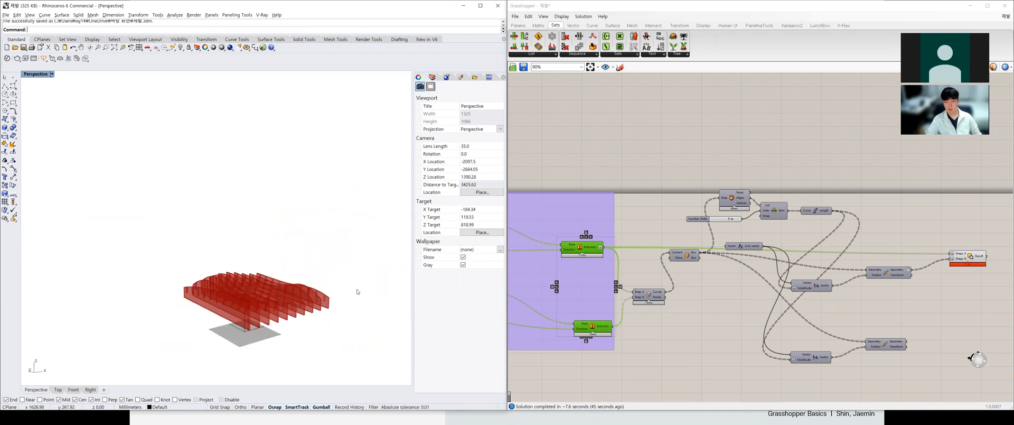
right_drag(358, 291, 263, 290)
shift+right_drag(355, 359, 292, 343)
scroll(285, 333, down, 4)
scroll(279, 317, up, 4)
scroll(277, 318, down, 4)
scroll(264, 320, up, 4)
right_drag(255, 317, 231, 333)
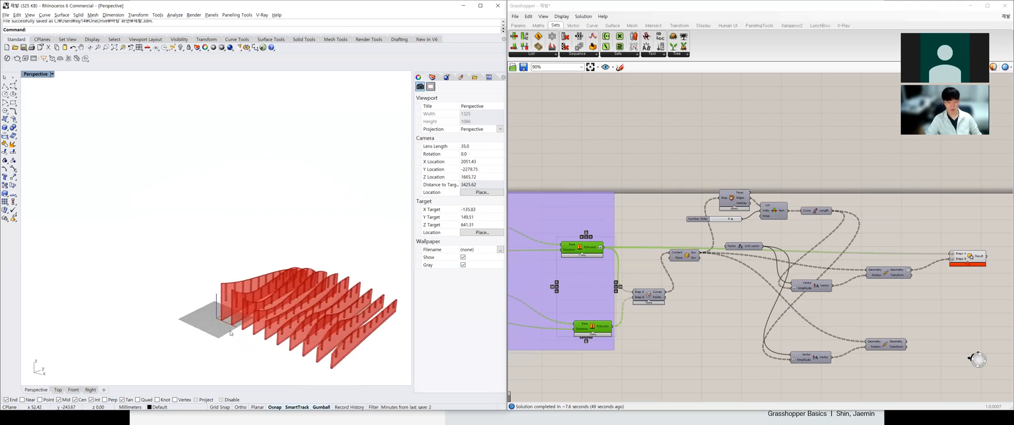
Shift the existing Solid Difference upward and add a second Solid Difference beside the lower Move.
scroll(596, 271, down, 3)
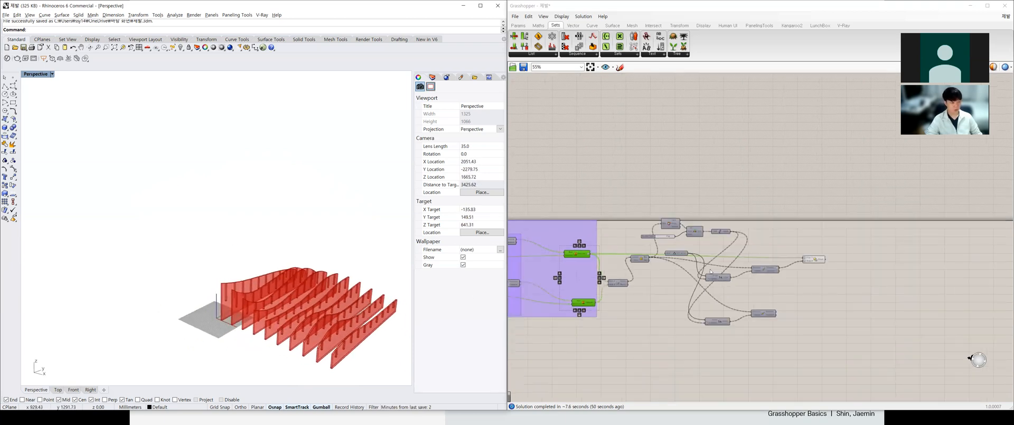
scroll(811, 237, up, 4)
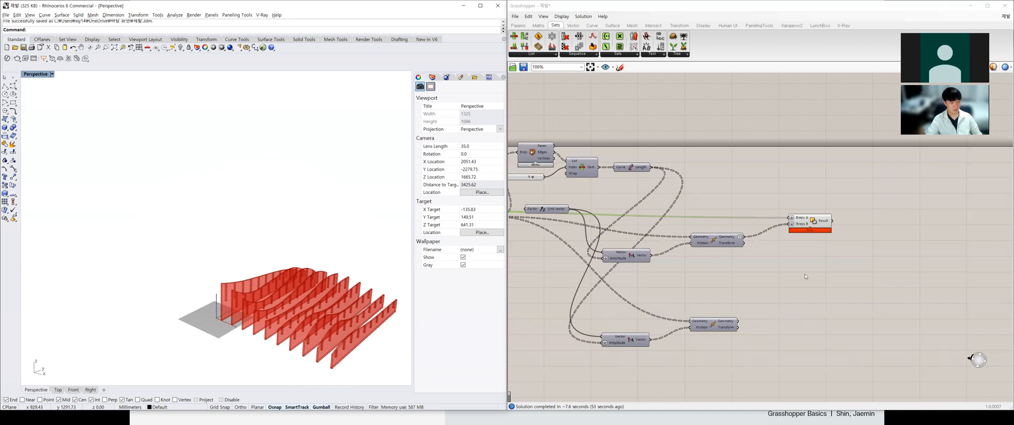
mouse_move(810, 225)
mouse_down()
mouse_move(812, 259)
mouse_move(817, 214)
mouse_up()
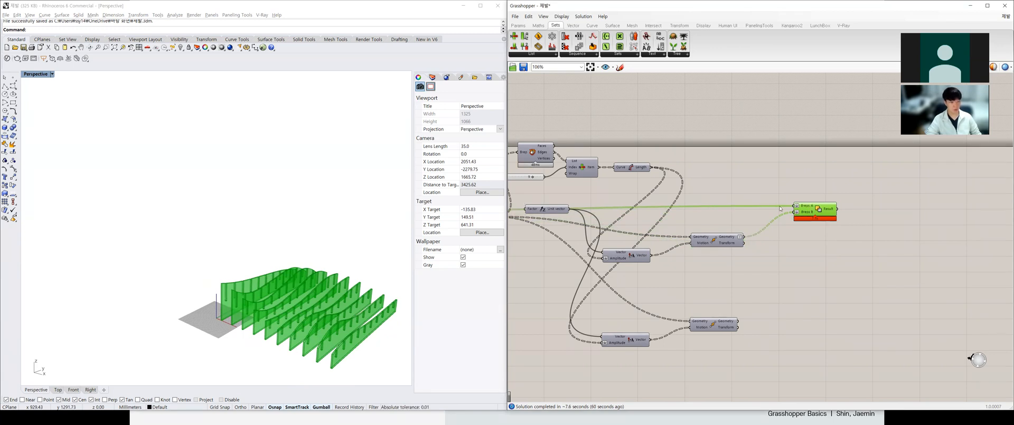
drag(809, 213, 802, 207)
double_click(783, 288)
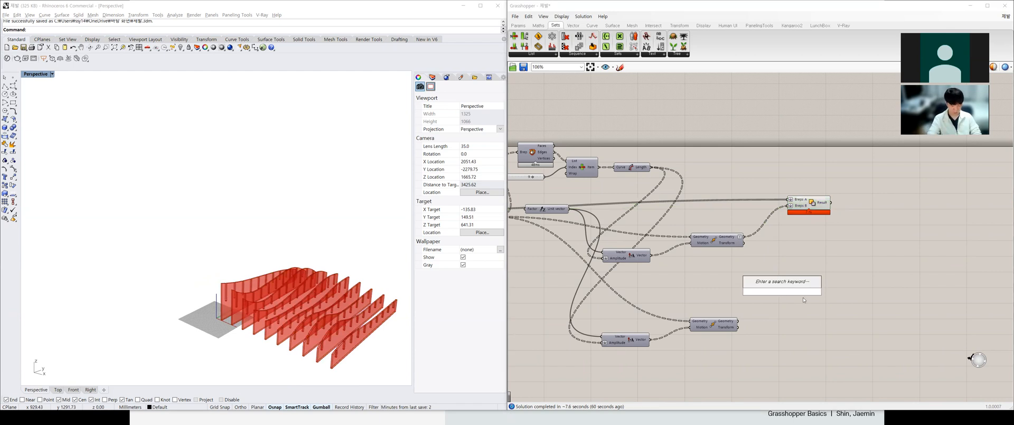
text(solid di)
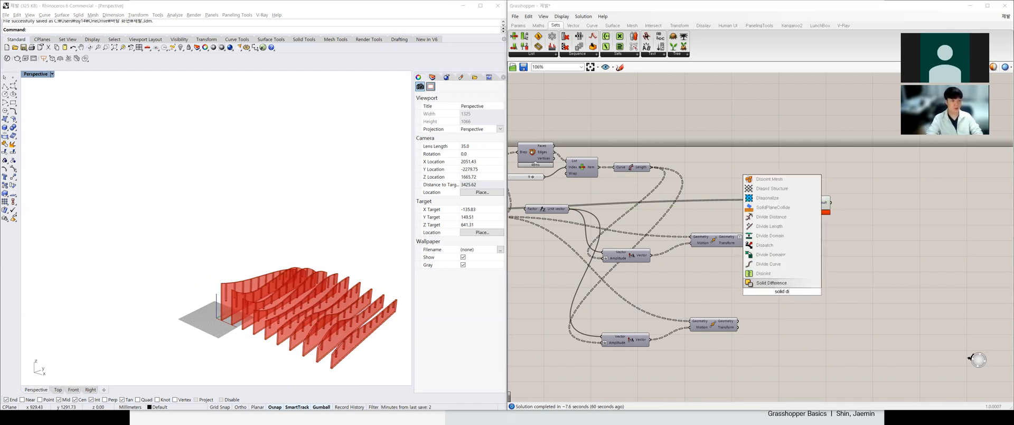
key(Return)
drag(790, 293, 823, 323)
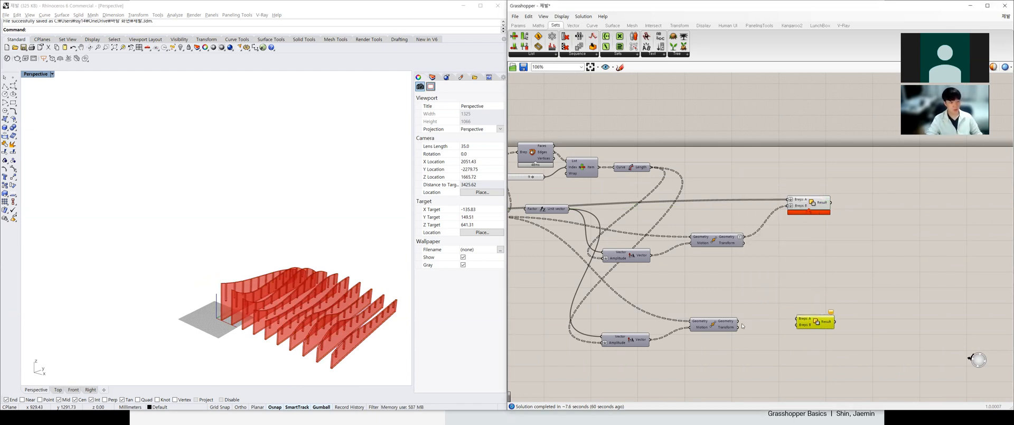
Flatten the Breps B and Breps A inputs of the second Solid Difference.
right_click(804, 326)
click(821, 331)
right_click(804, 319)
click(820, 338)
Connect the lower Move's Geometry to the second Solid Difference's Breps B and the lower Extrusion's output to Breps A.
drag(740, 326, 793, 325)
scroll(800, 306, down, 3)
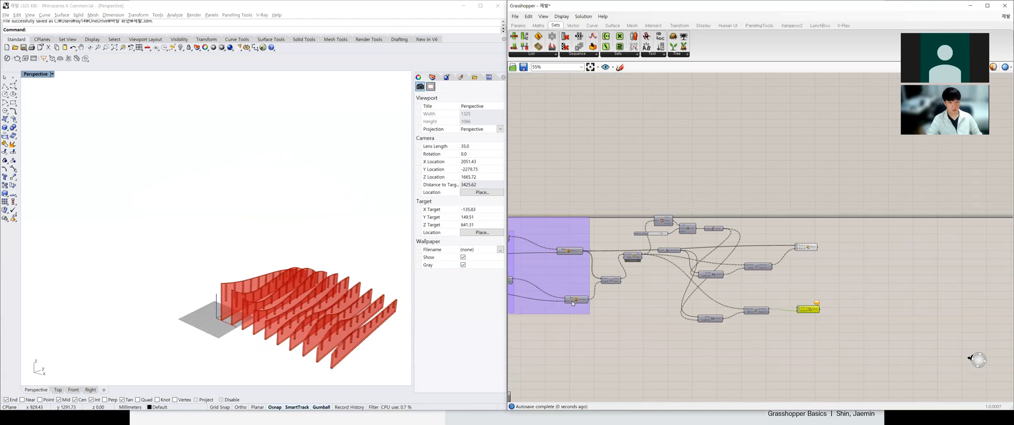
scroll(572, 303, up, 2)
drag(585, 307, 870, 316)
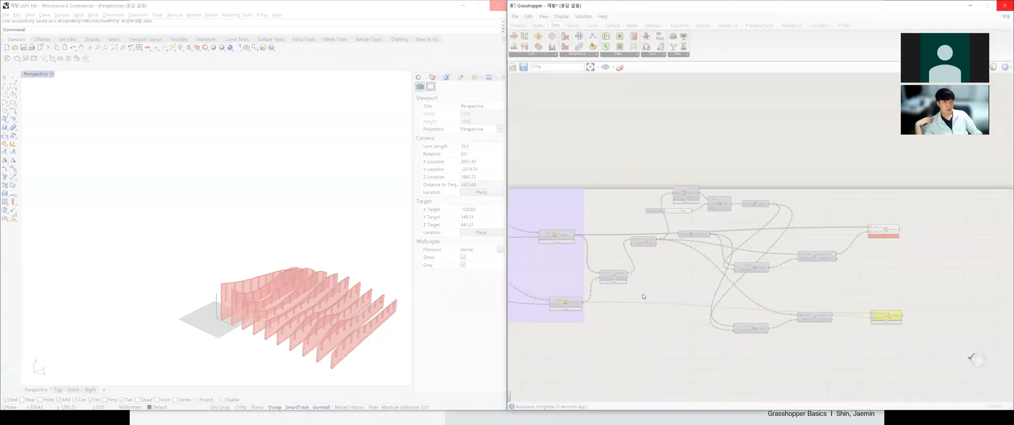
Move the two Solid Difference components closer together beside the Move components.
scroll(643, 294, down, 1)
scroll(919, 318, up, 5)
drag(759, 297, 752, 245)
drag(755, 124, 743, 184)
click(745, 243)
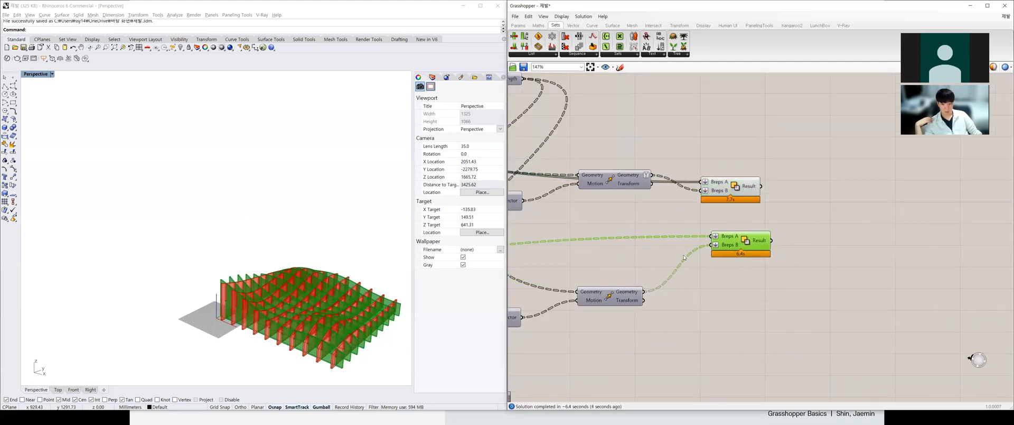
Hide the upper Solid Difference's preview and examine the notches in the lower Solid Difference's ribs.
click(737, 193)
middle_click(736, 191)
click(753, 176)
right_drag(350, 340, 318, 329)
scroll(341, 359, up, 4)
right_drag(343, 359, 370, 198)
scroll(387, 299, up, 2)
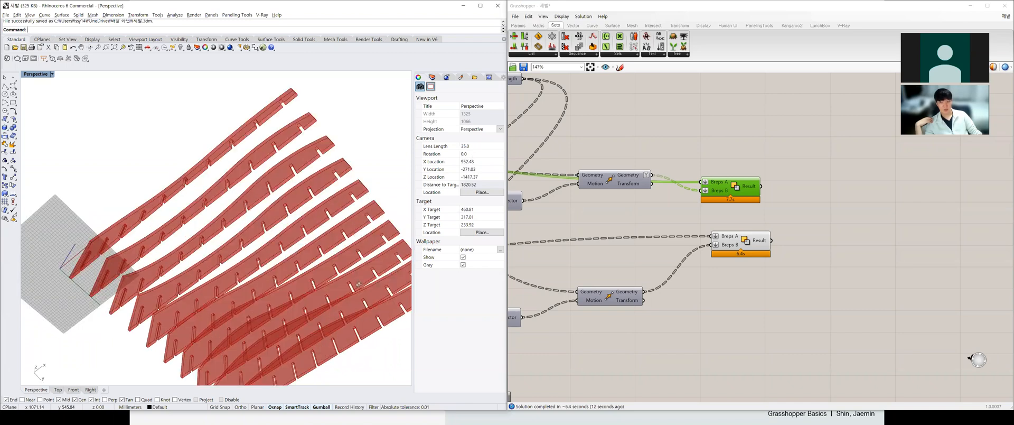
right_drag(358, 284, 346, 355)
scroll(338, 317, down, 5)
scroll(322, 269, up, 3)
right_drag(320, 249, 306, 300)
Tidy the positions of the two Solid Difference components and turn the upper one's preview back on.
click(736, 238)
drag(735, 237, 720, 238)
drag(733, 189, 735, 190)
click(728, 238)
click(737, 191)
middle_click(737, 190)
click(750, 196)
Add a Deconstruct Brep component fed by the upper Solid Difference's Result output.
double_click(791, 190)
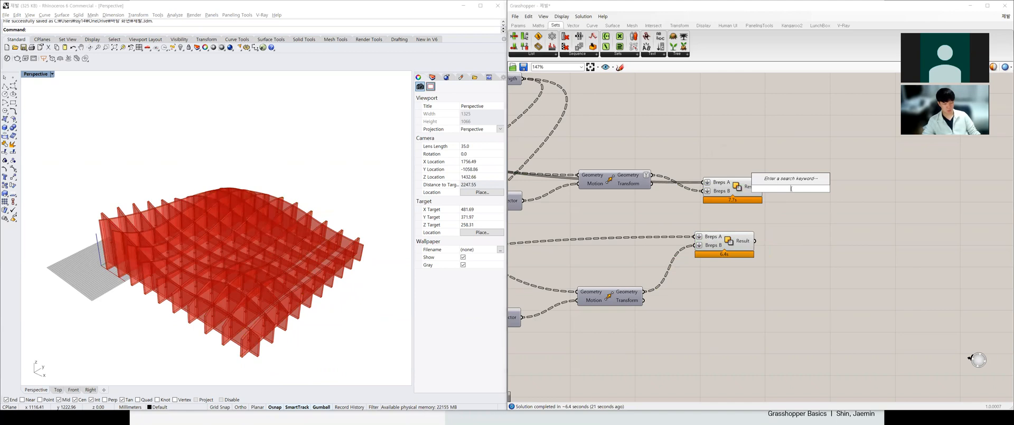
text(decon)
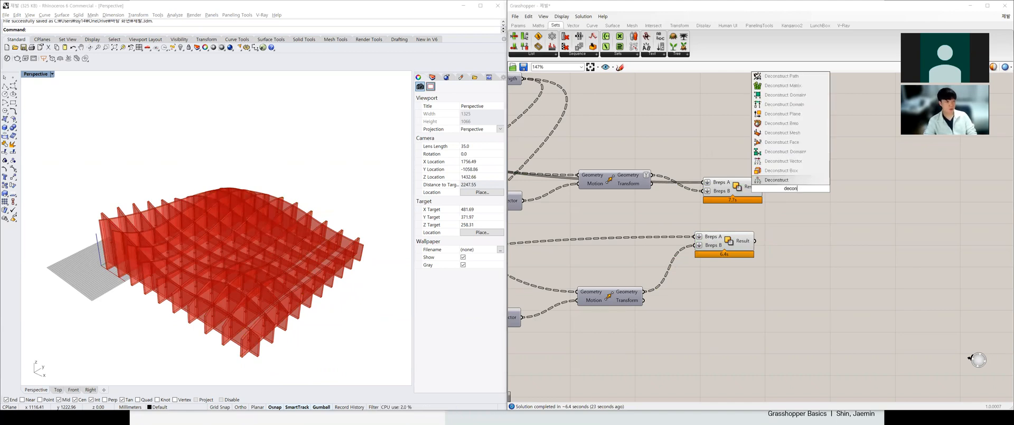
key(Up)
key(Up)
key(Up)
key(Up)
key(Up)
key(Return)
mouse_move(792, 191)
mouse_down()
mouse_move(802, 191)
mouse_move(777, 189)
mouse_up()
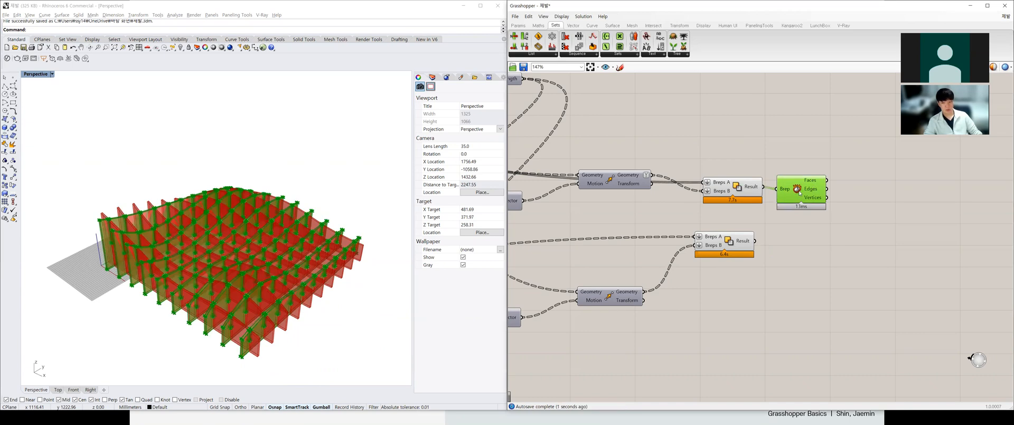
Add a List Item component and feed the Deconstruct Brep's Faces output into its List input.
scroll(800, 193, up, 4)
double_click(821, 186)
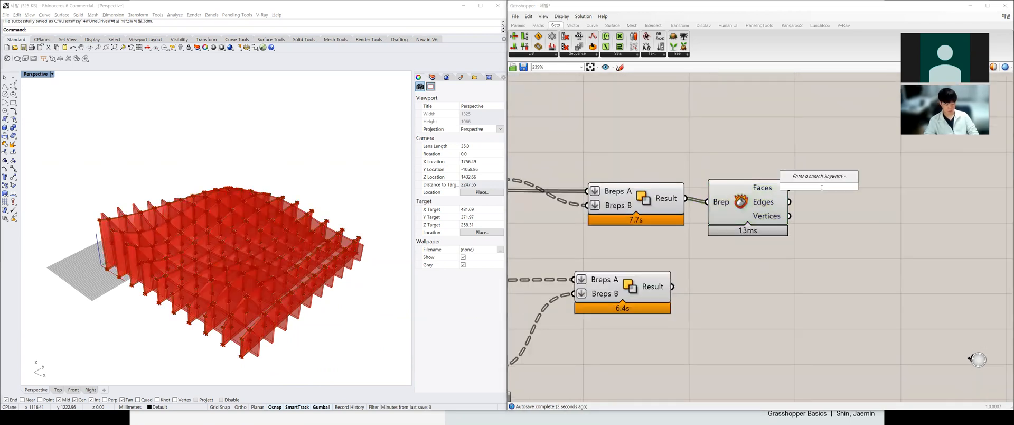
text(list)
key(Up)
key(Up)
key(Up)
key(Up)
key(Up)
key(Return)
drag(821, 190, 846, 226)
Add an integer number slider ranging from 0 to 6 and connect it to the List Item's Index input.
double_click(814, 281)
text(0<)
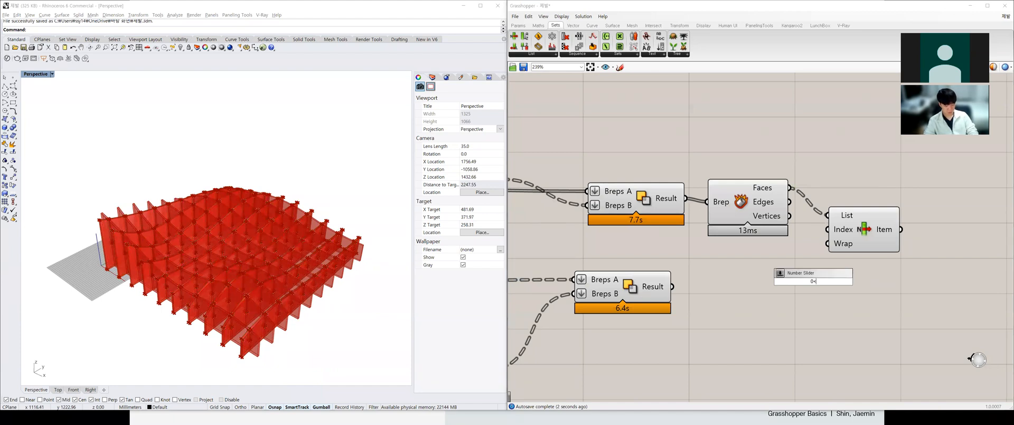
text(6)
key(Return)
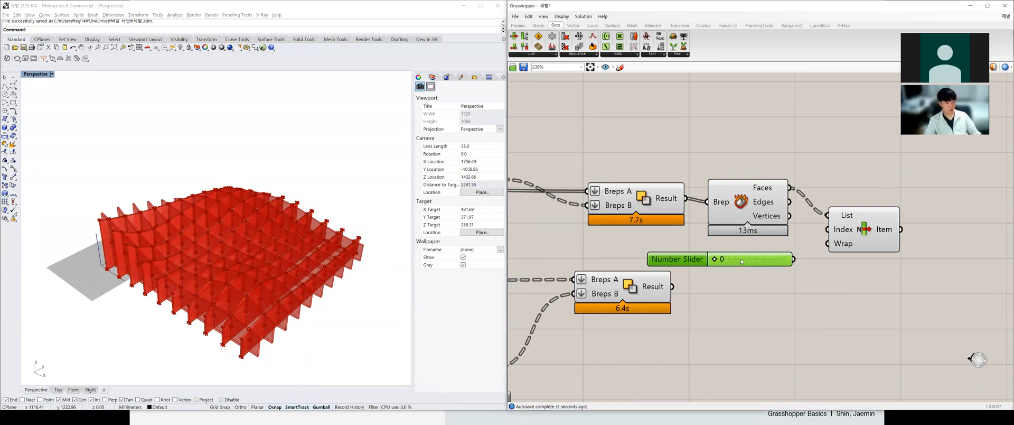
drag(792, 258, 818, 231)
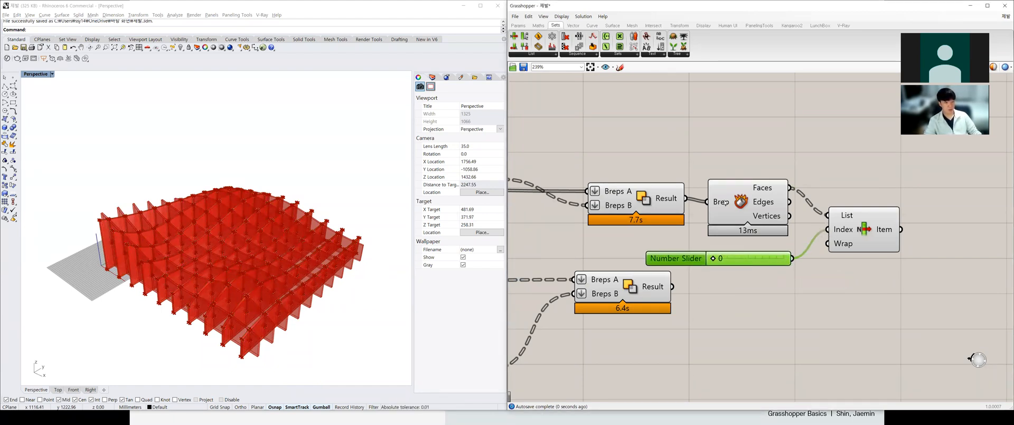
Select the List Item component to highlight its output and raise the index slider to 6.
scroll(661, 220, down, 2)
scroll(898, 208, up, 2)
click(765, 241)
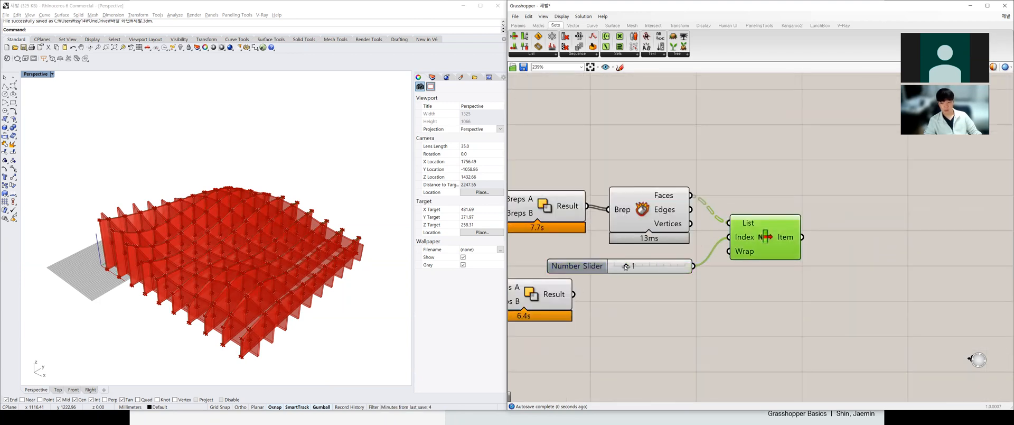
drag(642, 266, 695, 264)
Replace the List Item's index slider with a new one ranging from 0 to 100, deleting the old slider.
double_click(679, 283)
text(0<10)
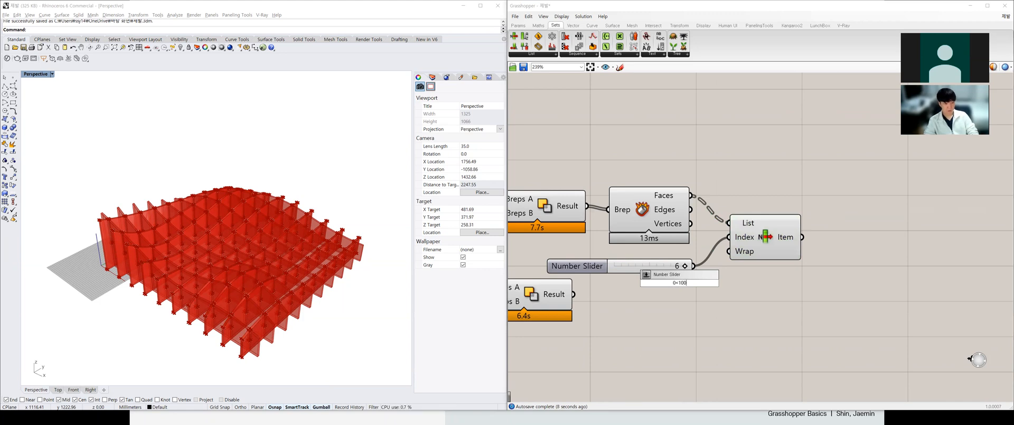
text(0)
key(Return)
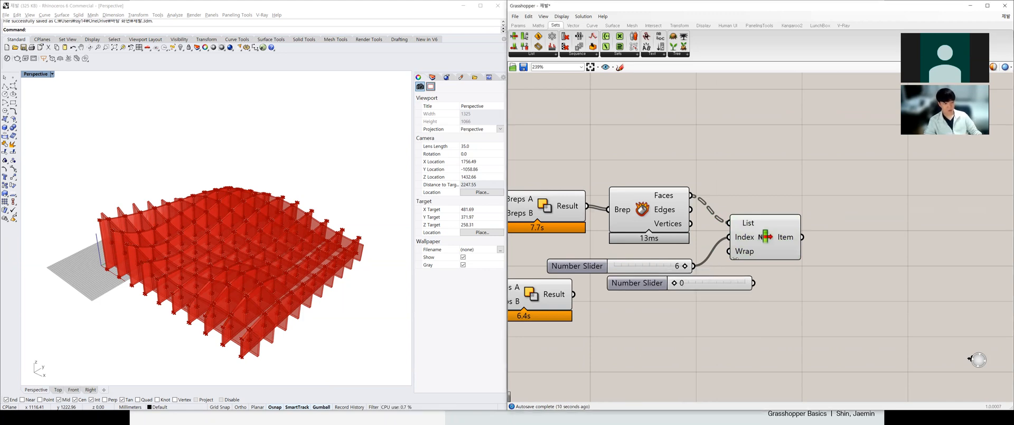
drag(754, 283, 729, 237)
click(662, 268)
key(Delete)
Set the index slider to 43 and inspect the highlighted rib faces in the model with List Item selected.
drag(674, 283, 703, 283)
click(748, 252)
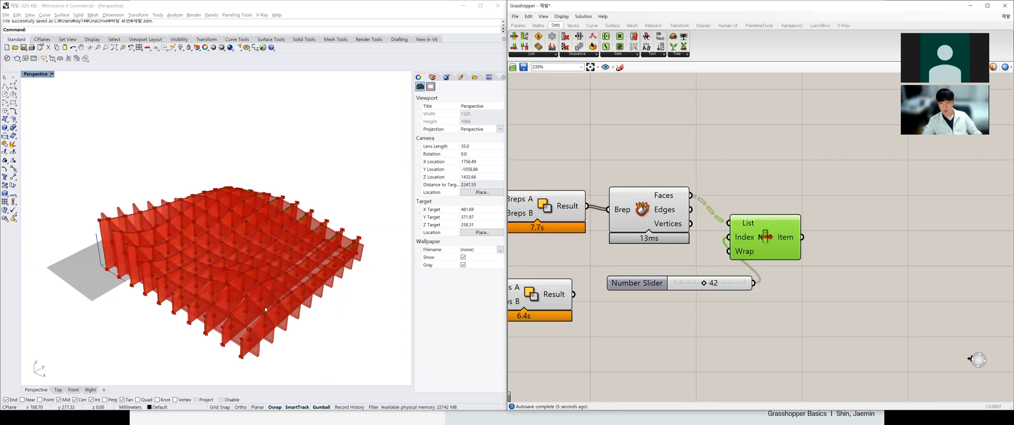
drag(697, 285, 706, 283)
mouse_move(249, 312)
right_down()
mouse_move(208, 294)
mouse_move(252, 298)
right_up()
scroll(318, 311, up, 6)
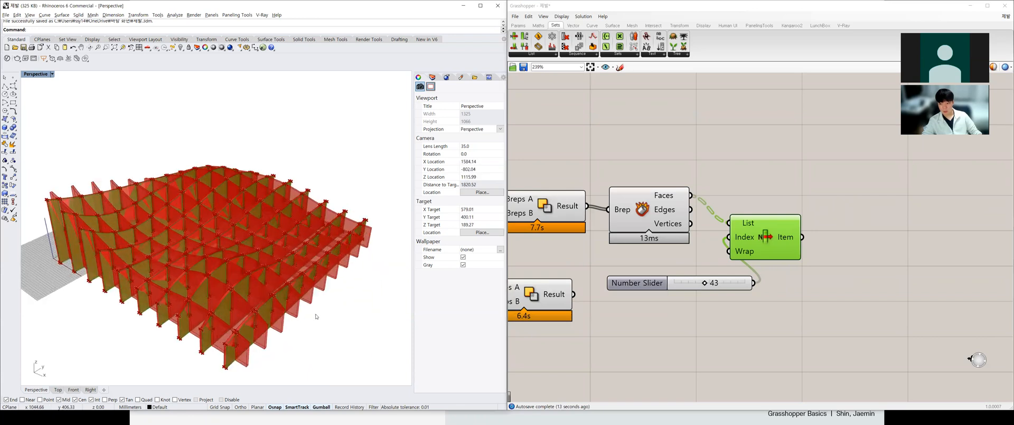
Bake the List Item's Item output and move the baked rib faces straight up above the waffle structure.
right_click(784, 238)
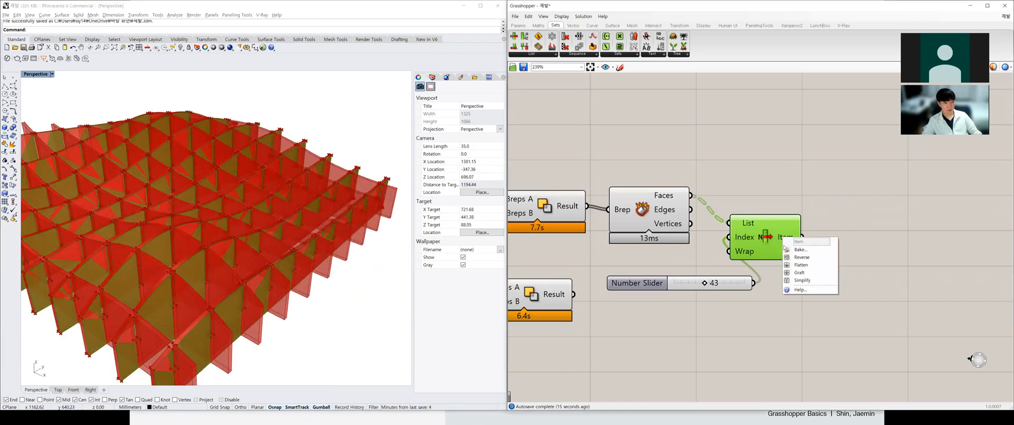
click(799, 249)
click(805, 312)
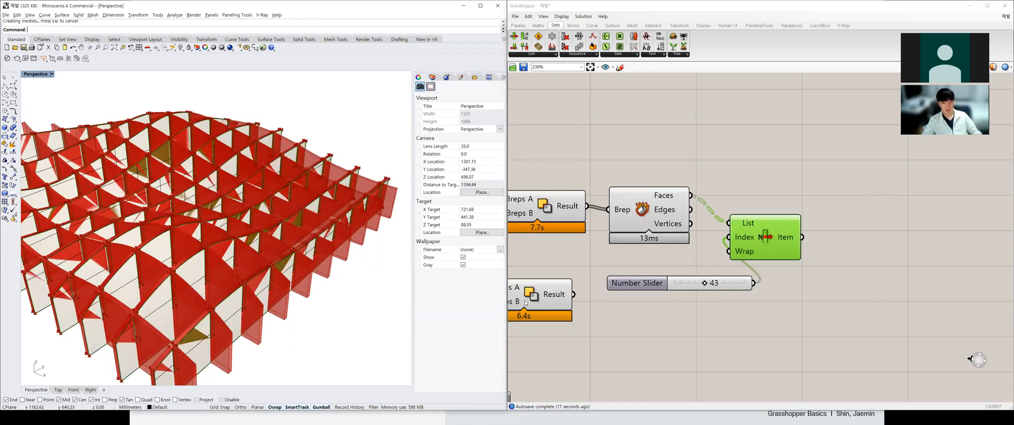
scroll(237, 300, down, 5)
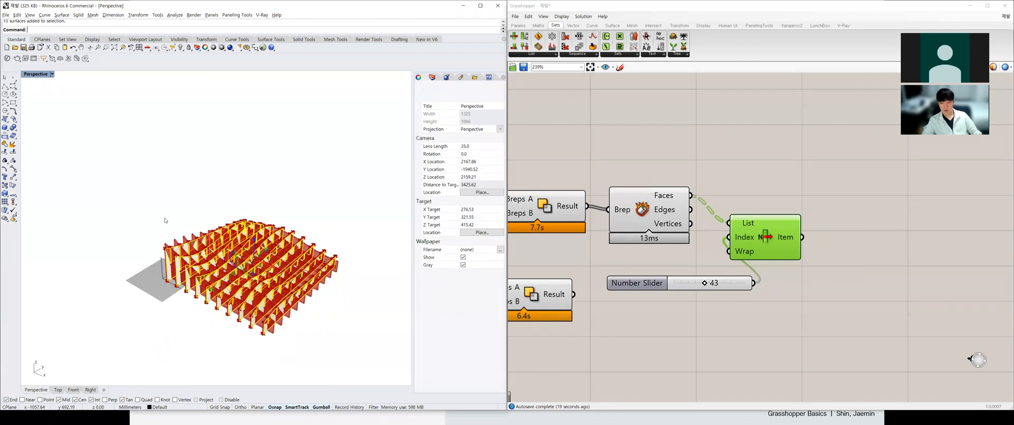
drag(256, 241, 256, 132)
Examine the notched outlines of the baked rib faces from several angles.
right_drag(351, 219, 300, 196)
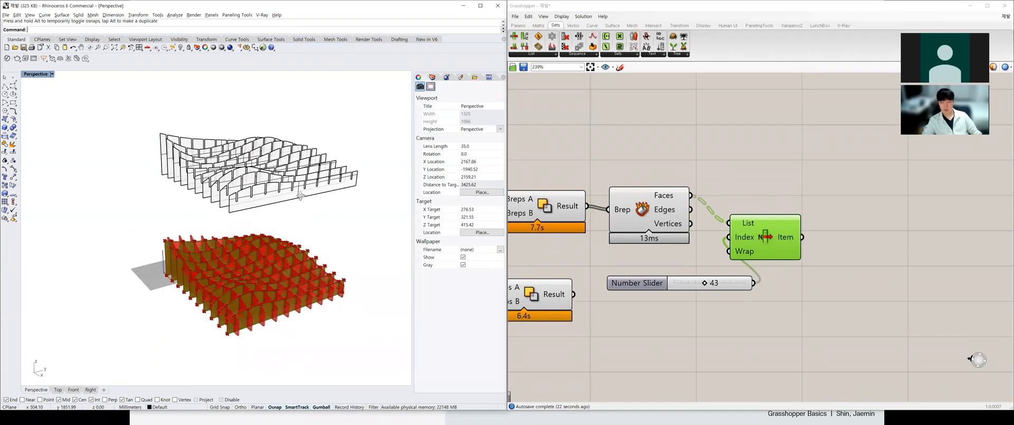
right_drag(244, 207, 345, 204)
drag(345, 204, 152, 138)
click(268, 136)
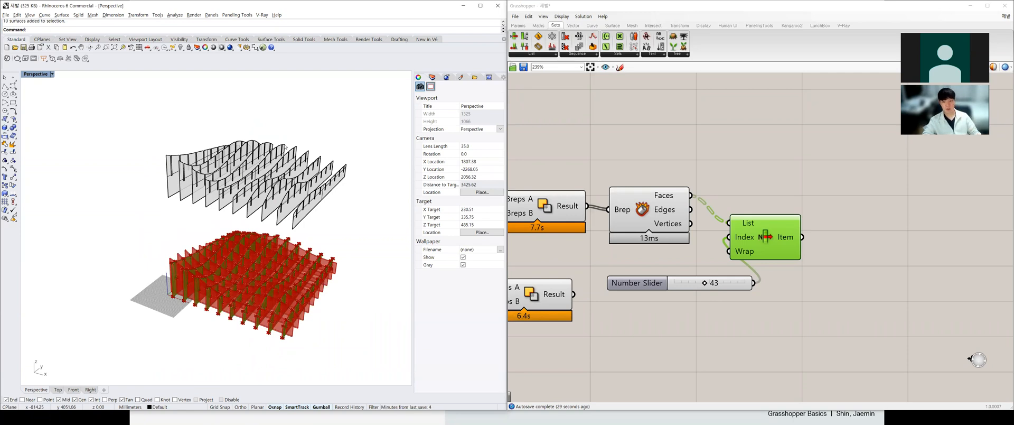
scroll(267, 204, up, 5)
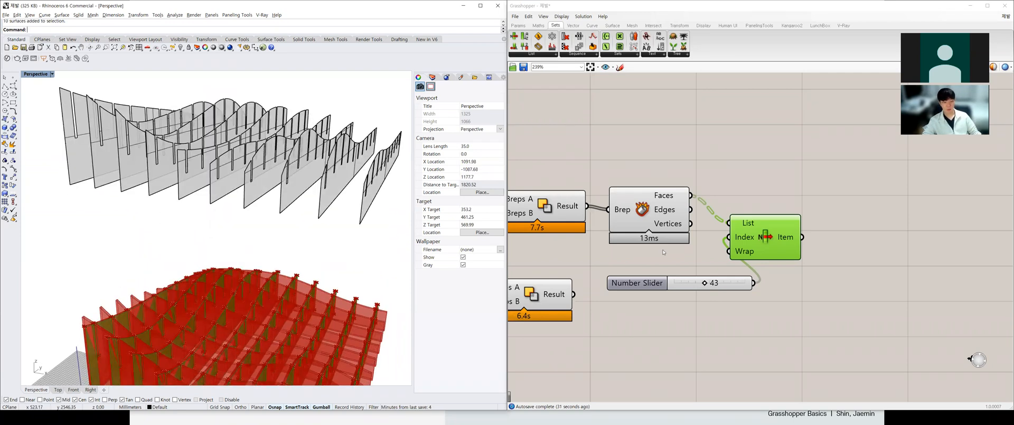
scroll(662, 250, down, 3)
scroll(871, 225, down, 2)
scroll(287, 188, up, 2)
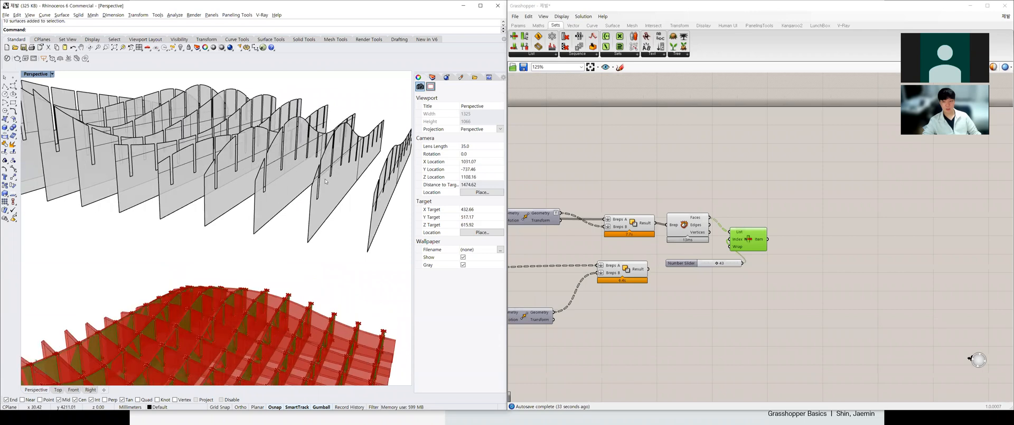
scroll(279, 183, down, 4)
mouse_move(260, 192)
right_down()
mouse_move(295, 273)
mouse_move(275, 196)
right_up()
scroll(266, 256, down, 4)
Delete the baked rib faces and remove the index slider, List Item and Deconstruct Brep components.
drag(342, 205, 170, 169)
key(Delete)
click(770, 277)
key(Delete)
drag(754, 292, 685, 224)
key(Delete)
right_drag(323, 301, 318, 329)
scroll(252, 331, up, 6)
scroll(318, 330, up, 4)
scroll(246, 303, down, 4)
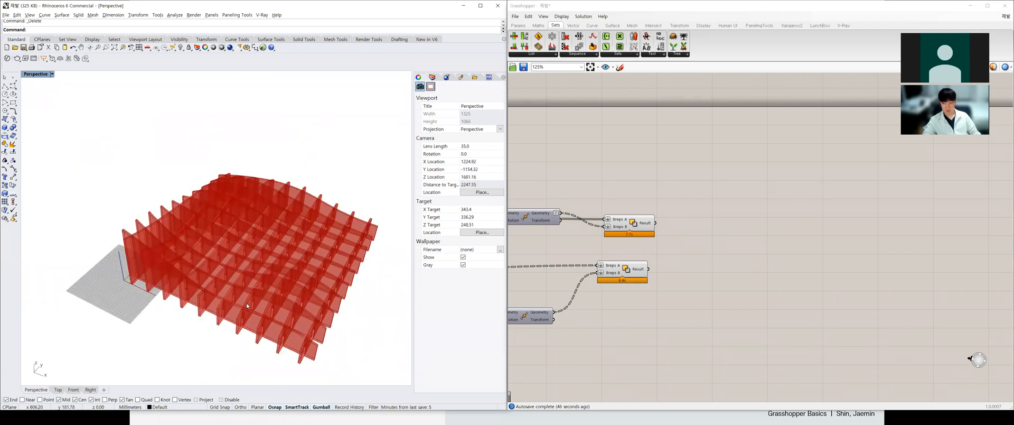
scroll(246, 303, up, 4)
Move the lower Extrusion and lower Vector components further down to space out the grouped rib definition.
scroll(737, 239, down, 8)
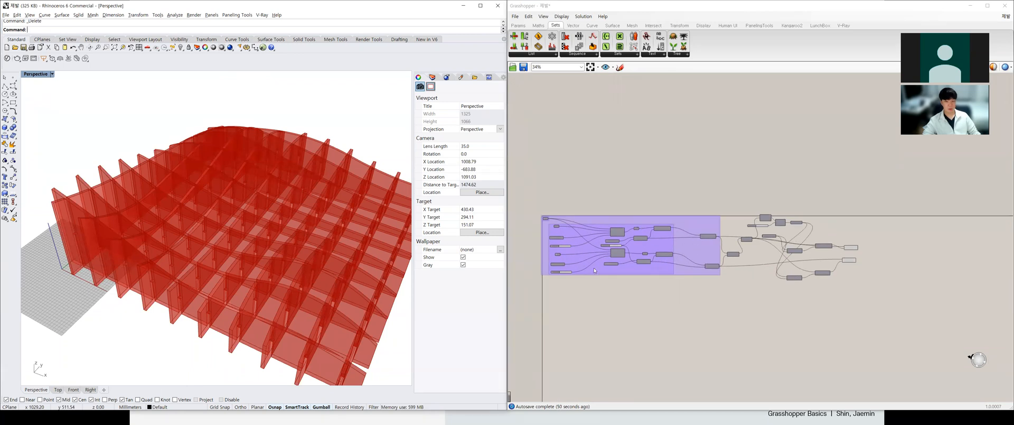
drag(681, 257, 676, 250)
drag(716, 271, 713, 287)
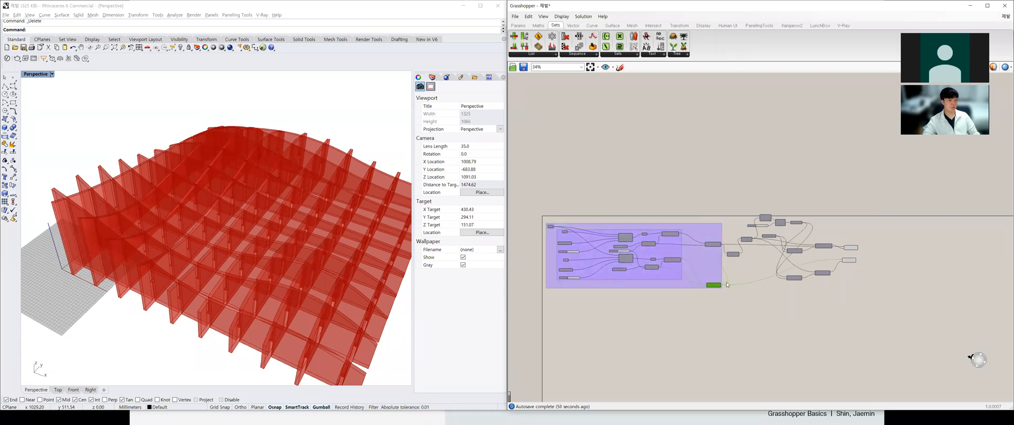
scroll(701, 257, up, 5)
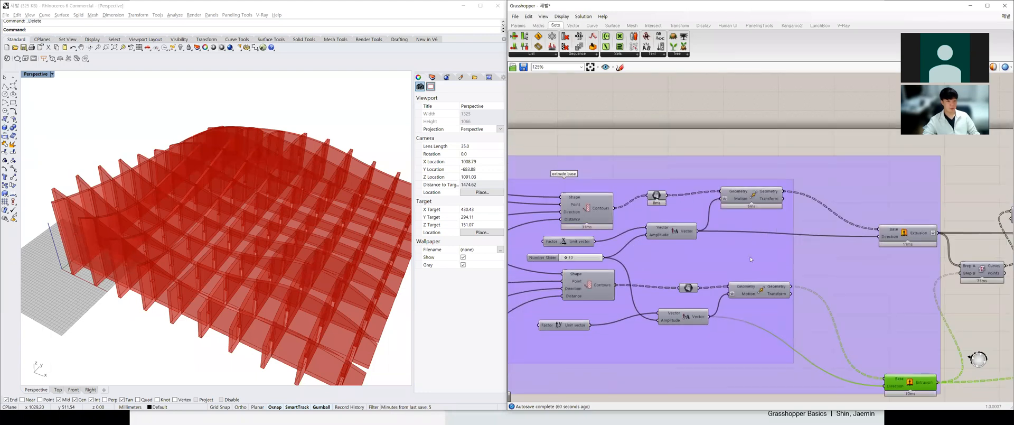
scroll(712, 268, up, 1)
drag(712, 275, 707, 295)
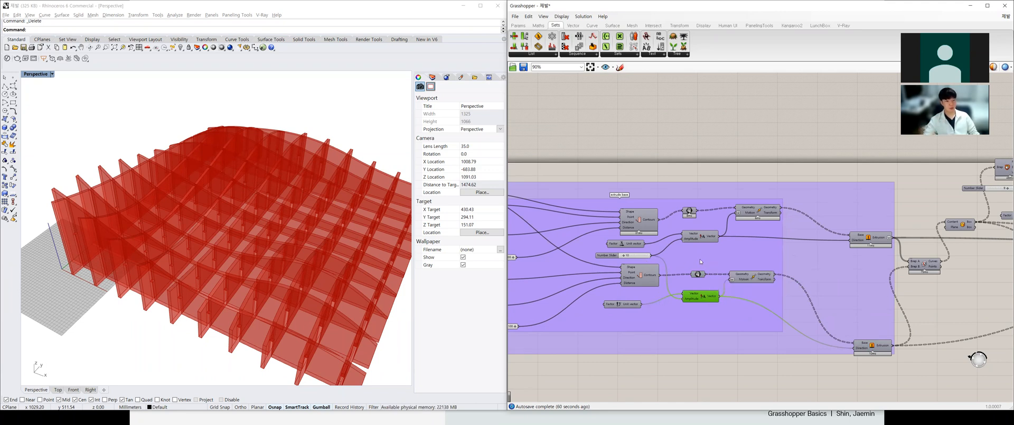
Rename the slider that drives both Vector amplitudes to "재료 두께".
scroll(628, 253, up, 5)
double_click(628, 251)
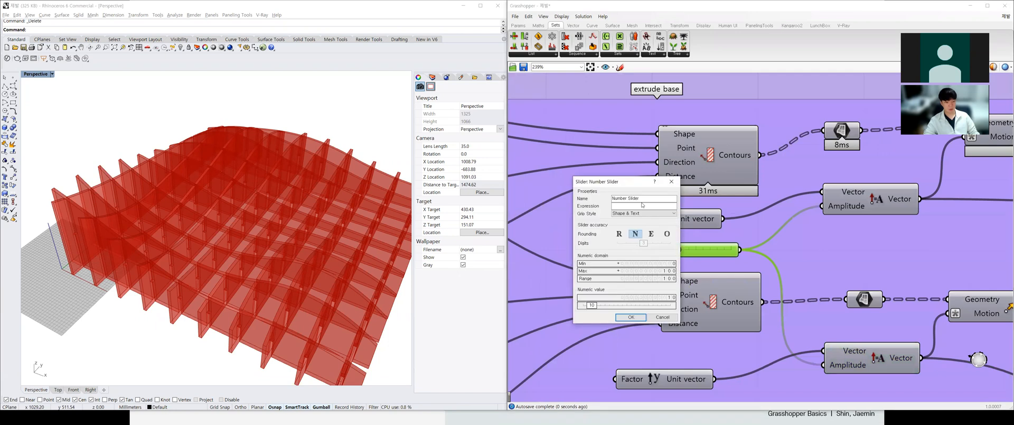
text(재료 ㄷ)
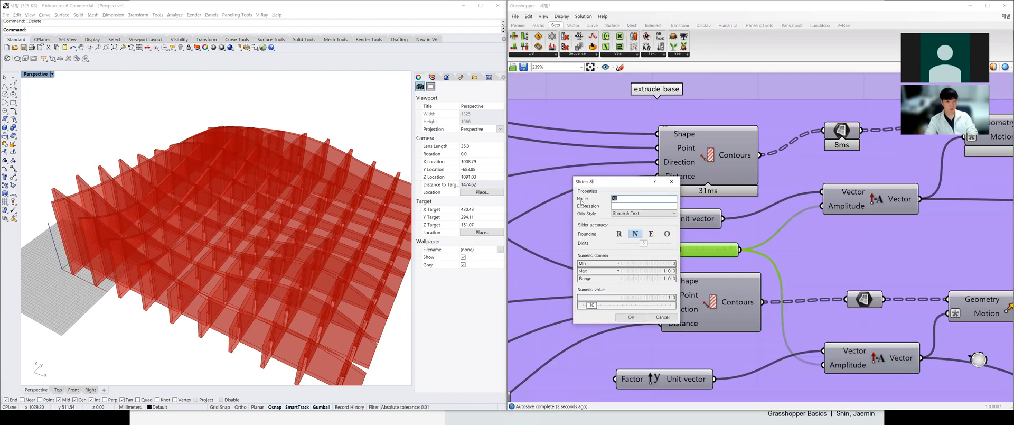
click(582, 202)
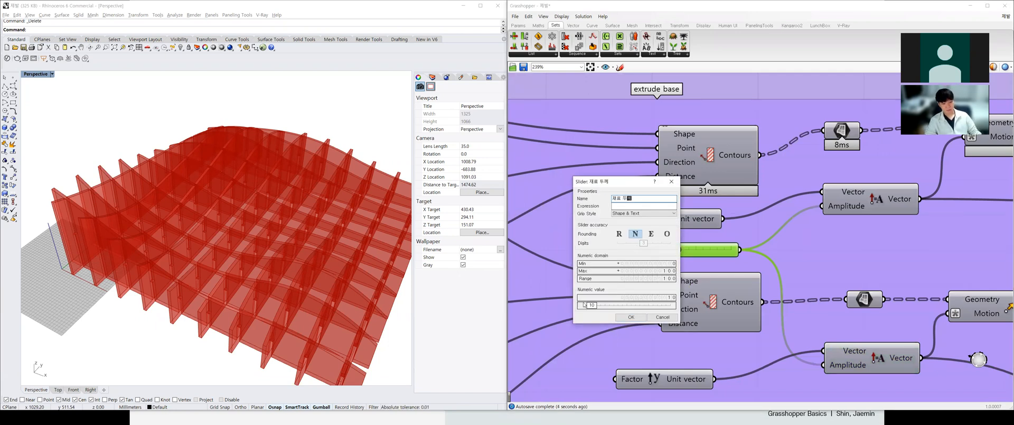
click(631, 317)
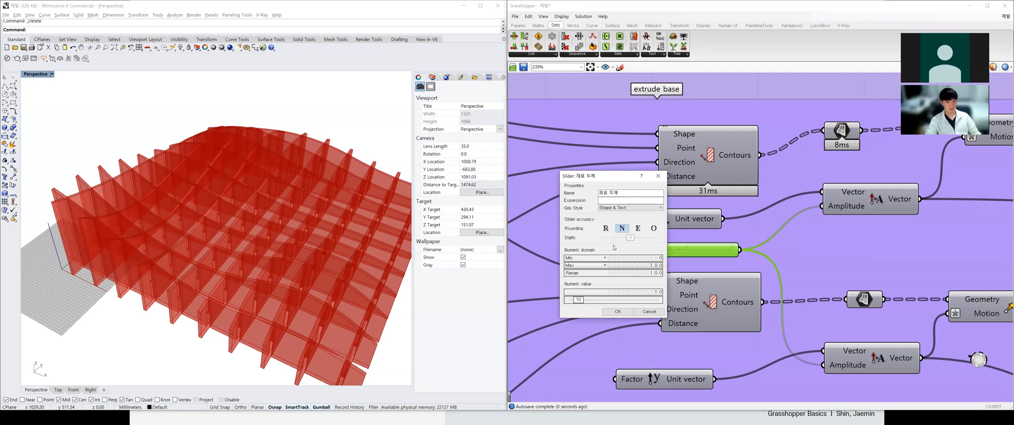
click(617, 311)
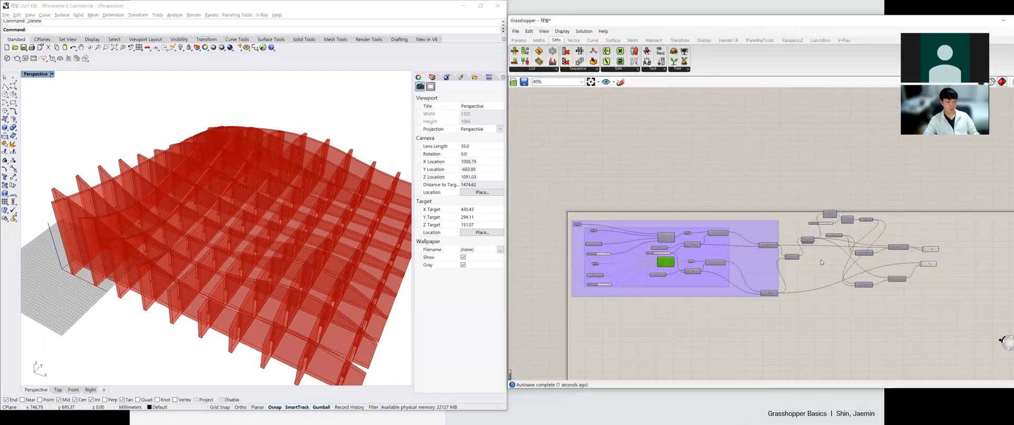
right_drag(948, 269, 825, 269)
scroll(825, 270, up, 1)
scroll(835, 254, up, 8)
drag(793, 333, 697, 219)
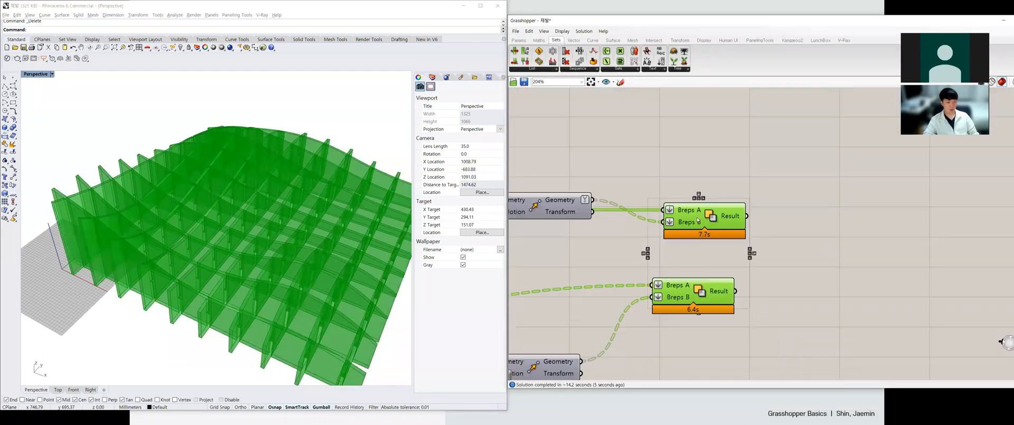
middle_click(697, 216)
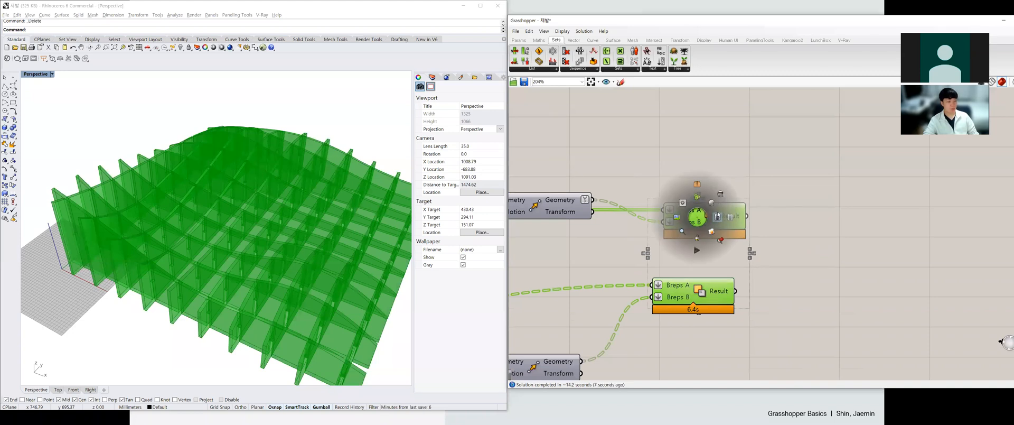
click(777, 187)
drag(781, 178, 634, 337)
Move both Solid Difference components farther from the Move components, stacking them one above the other.
scroll(732, 272, down, 4)
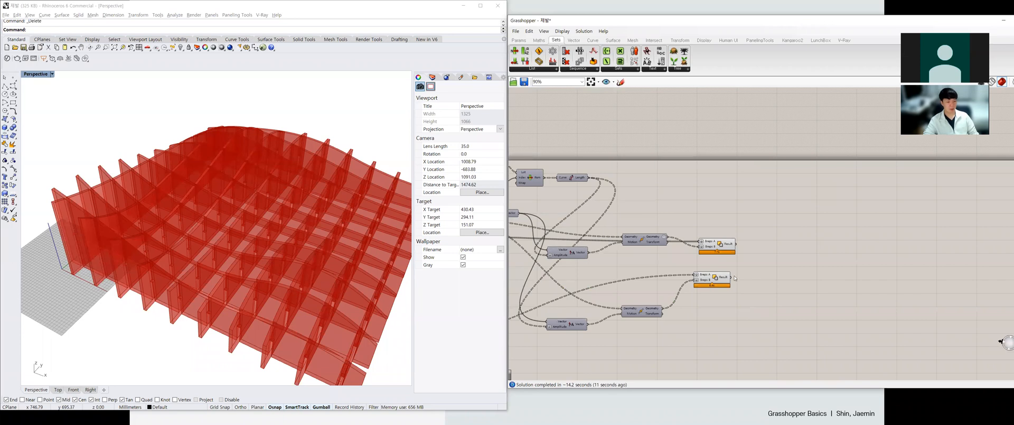
drag(698, 271, 741, 271)
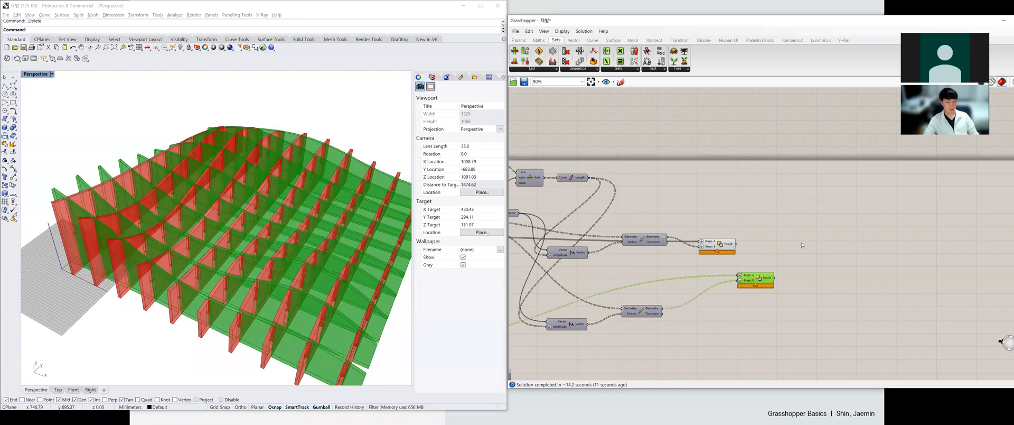
drag(719, 244, 761, 250)
Bake the results of both Solid Difference components into the model.
drag(803, 242, 743, 296)
middle_click(769, 252)
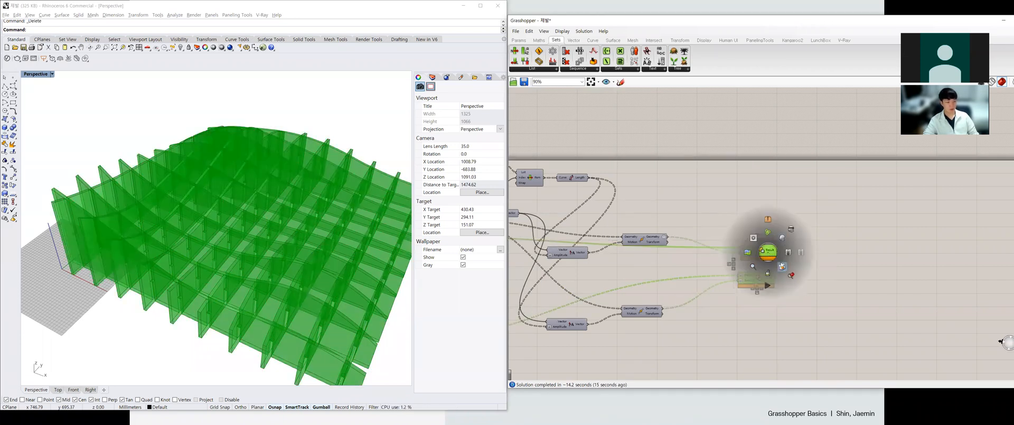
click(782, 265)
Move the baked waffle ribs to one side, clear of the preview, and examine their interlocking joints up close.
scroll(311, 326, down, 7)
drag(317, 324, 138, 176)
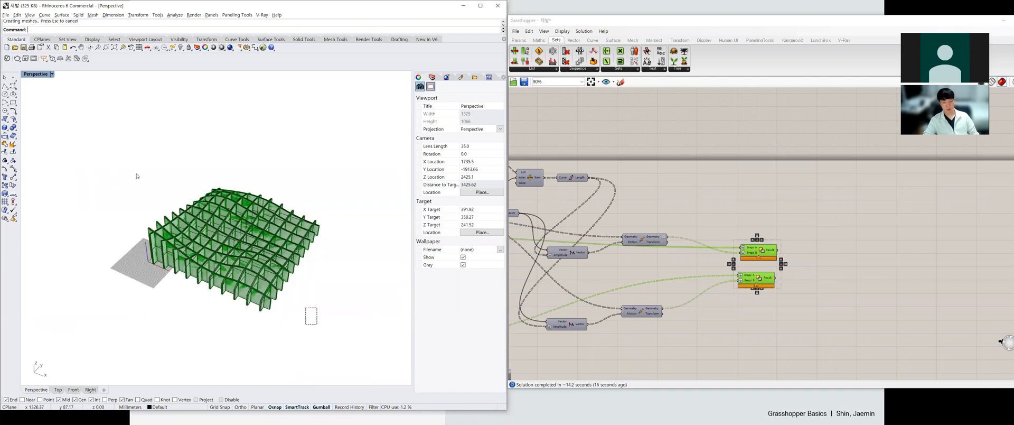
scroll(240, 223, down, 4)
right_drag(240, 224, 234, 263)
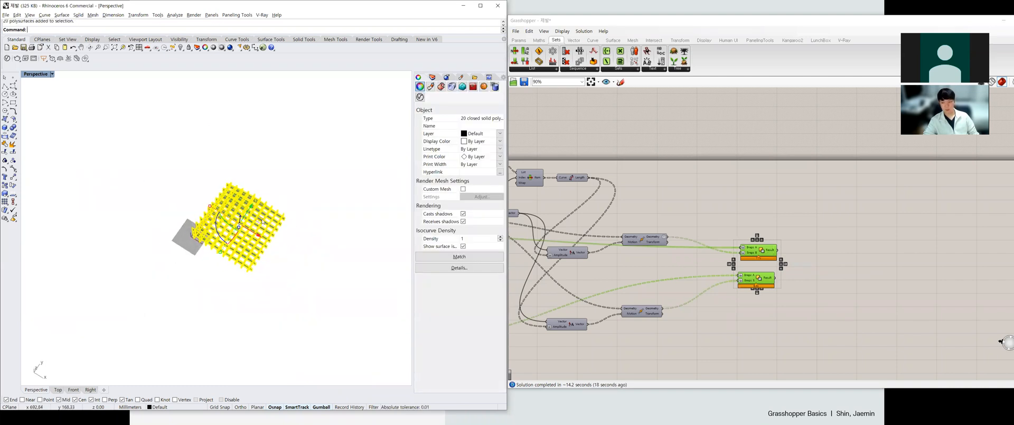
click(132, 221)
scroll(132, 220, up, 5)
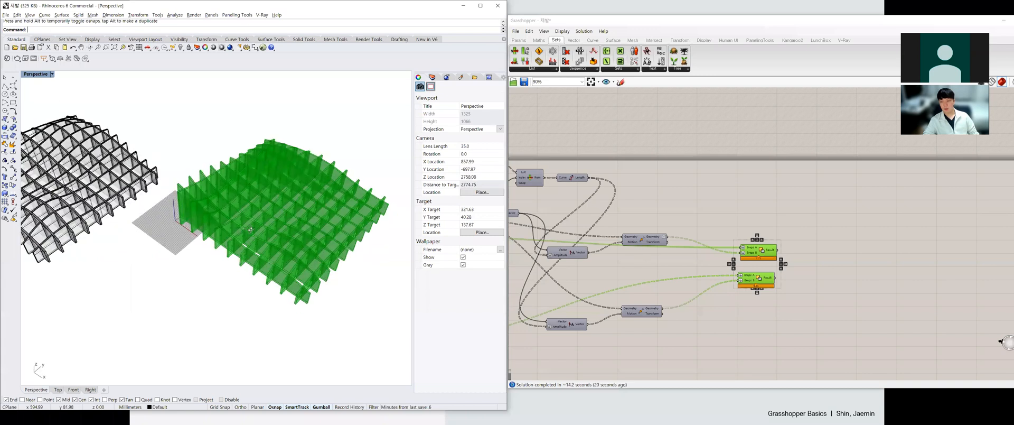
scroll(269, 242, up, 10)
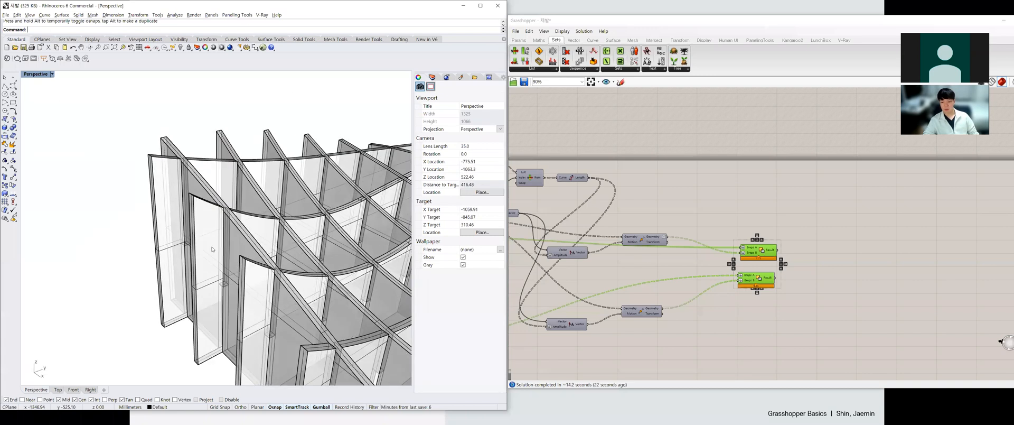
Select one baked rib of the waffle structure and examine its notches along the full length.
scroll(294, 305, up, 5)
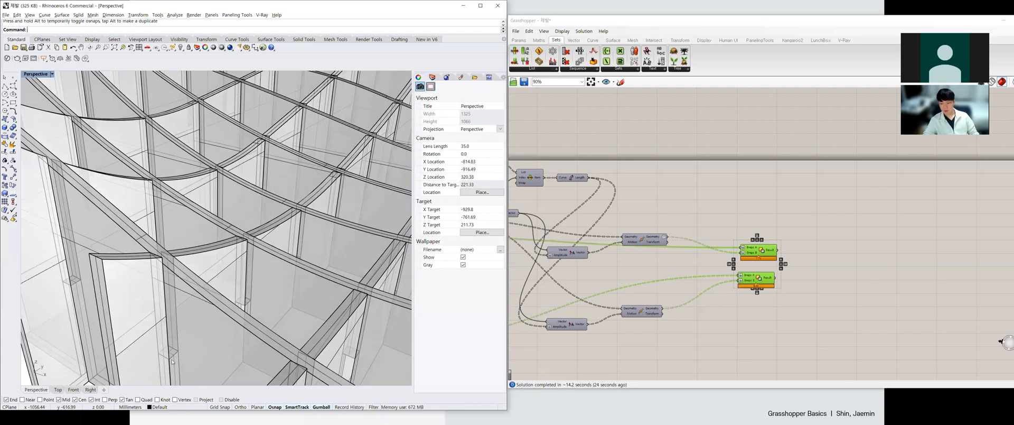
right_drag(172, 362, 178, 354)
click(179, 354)
key(Return)
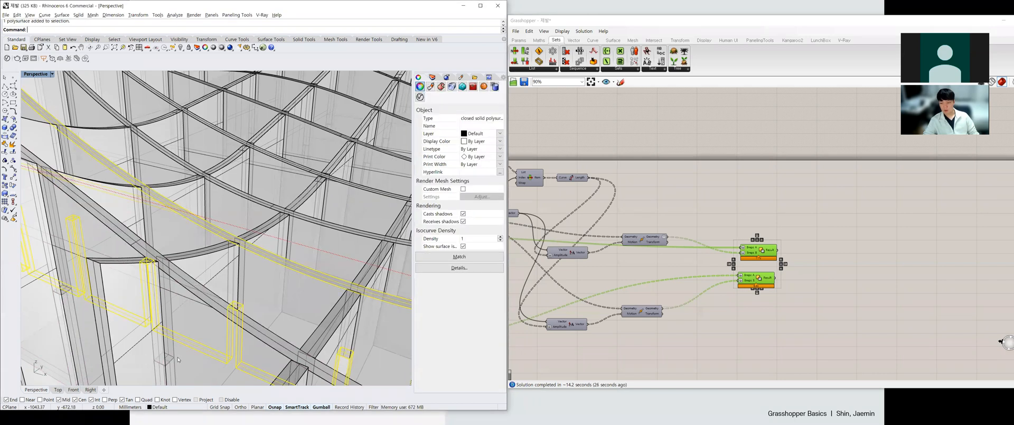
scroll(192, 271, down, 5)
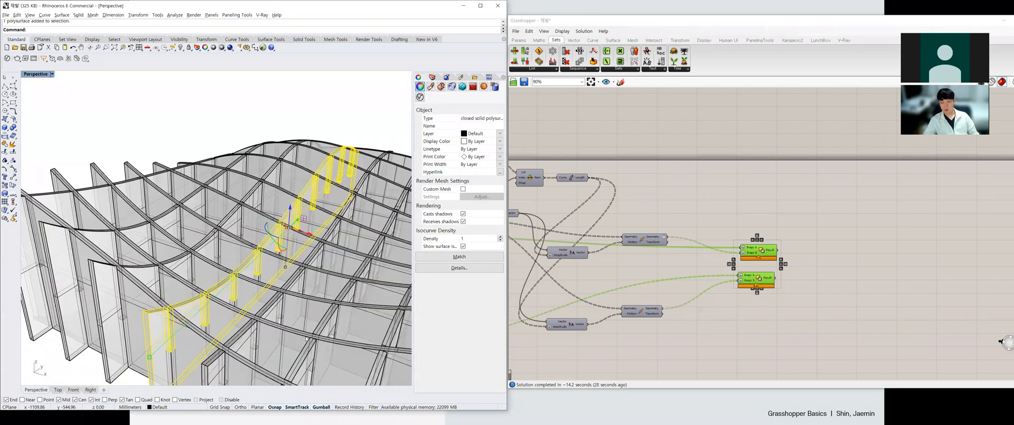
scroll(269, 290, down, 2)
scroll(269, 282, down, 3)
Disable both Solid Difference components.
drag(804, 301, 749, 249)
middle_click(749, 249)
click(773, 248)
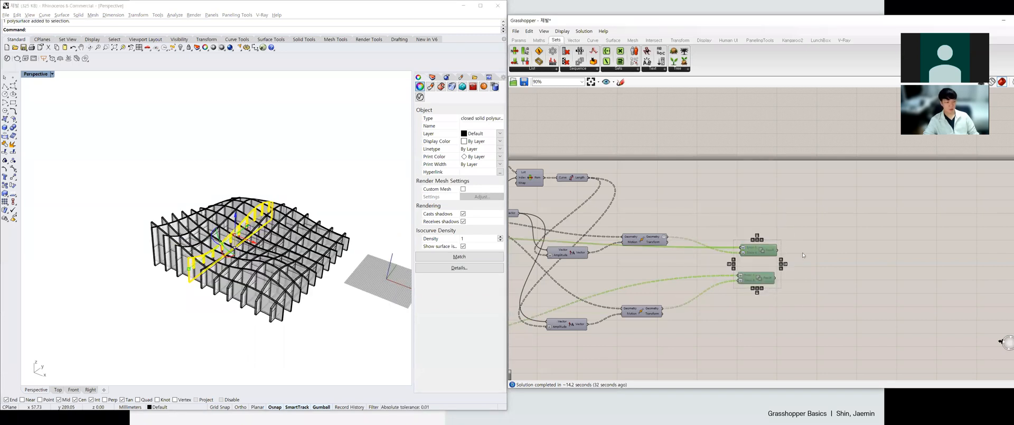
Turn on the preview of both Extrude components at the end of the purple group.
scroll(787, 261, down, 3)
scroll(586, 269, up, 5)
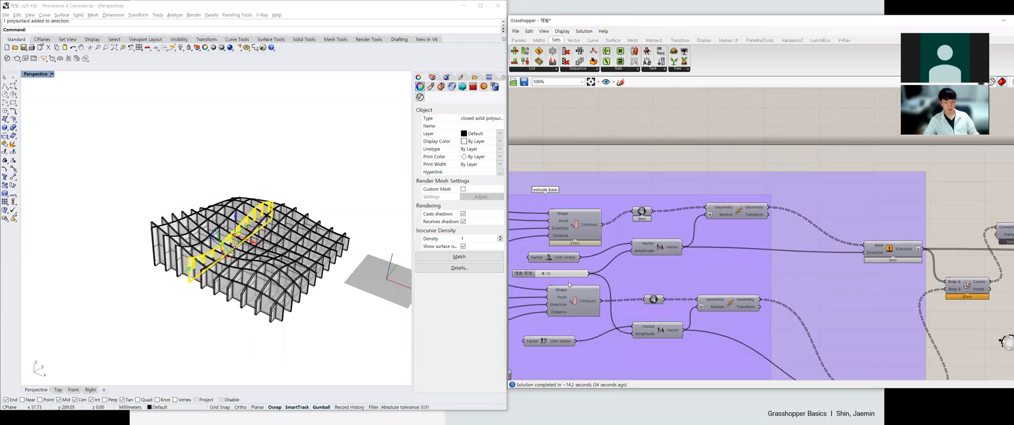
scroll(670, 279, down, 3)
scroll(671, 282, down, 4)
scroll(674, 248, up, 5)
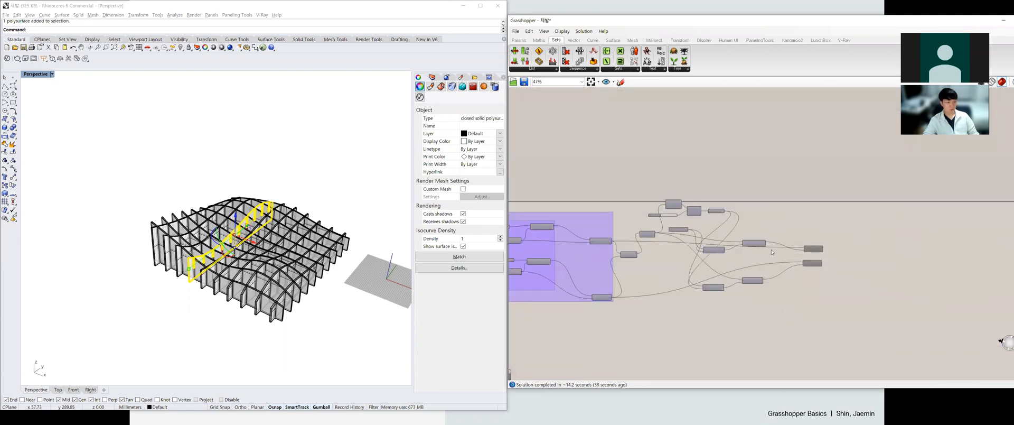
click(628, 238)
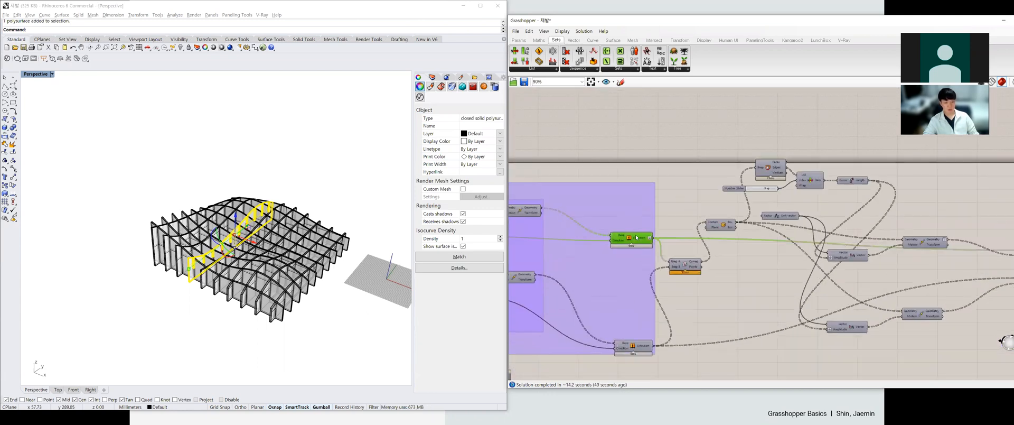
shift+click(632, 346)
middle_click(638, 241)
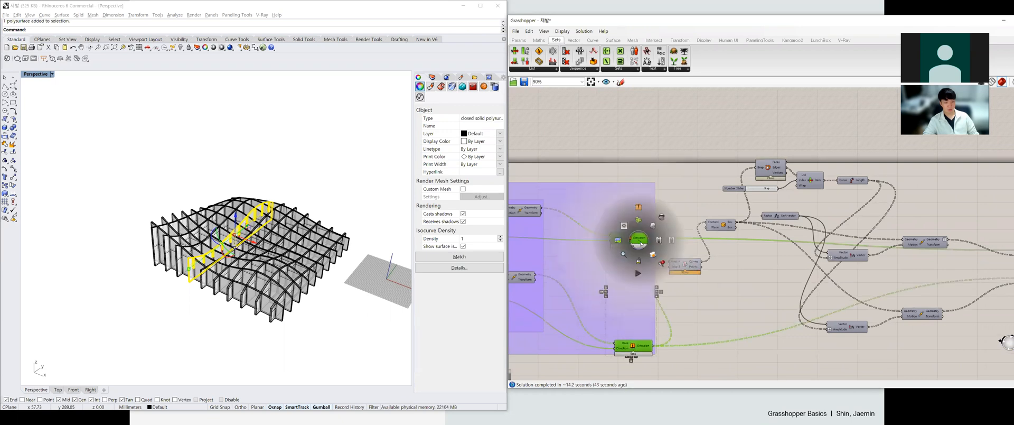
click(652, 264)
right_click(636, 240)
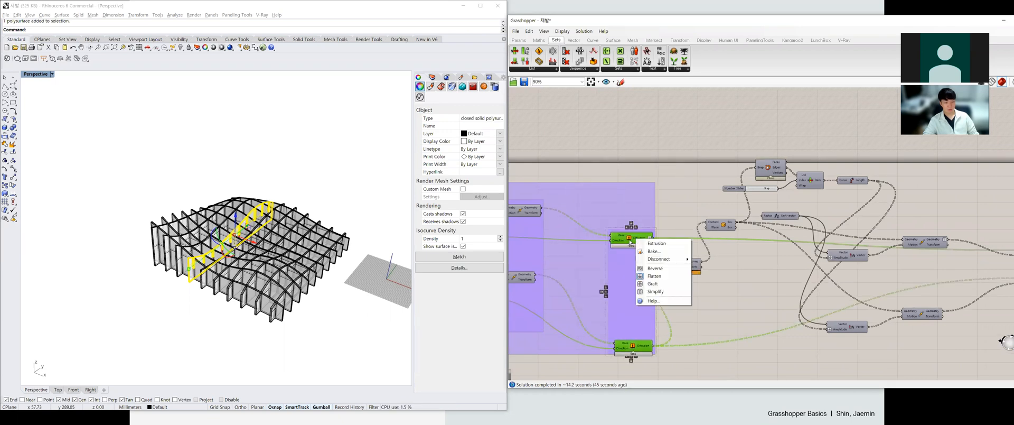
middle_click(633, 240)
click(645, 226)
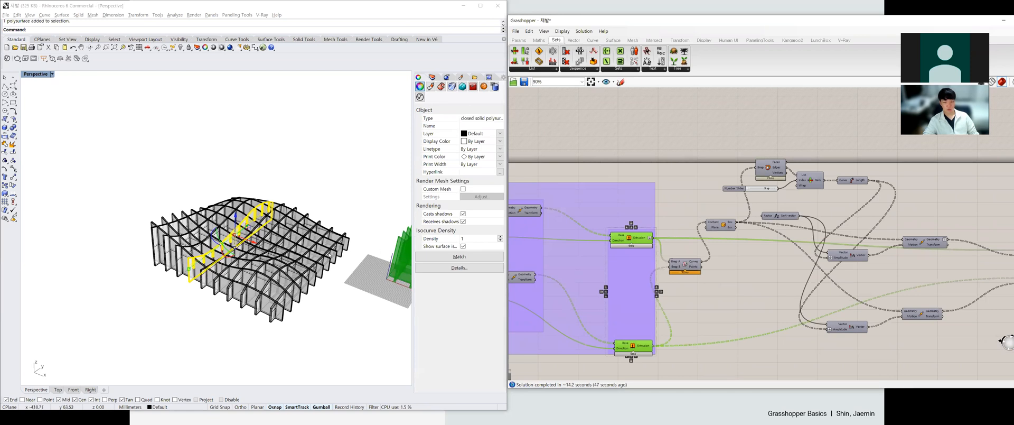
Try the 재료 두께 slider at 9 and return it to 10.
scroll(317, 243, down, 5)
scroll(333, 255, up, 6)
scroll(266, 290, down, 5)
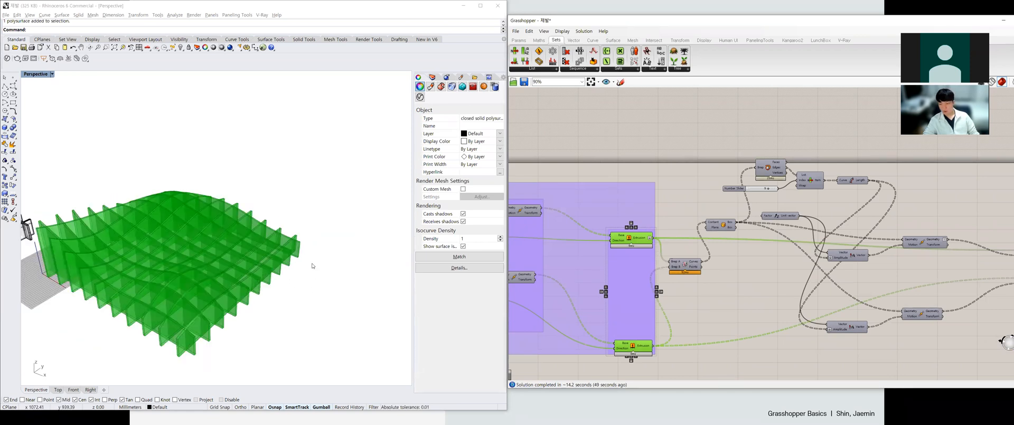
scroll(319, 286, up, 3)
scroll(577, 275, down, 3)
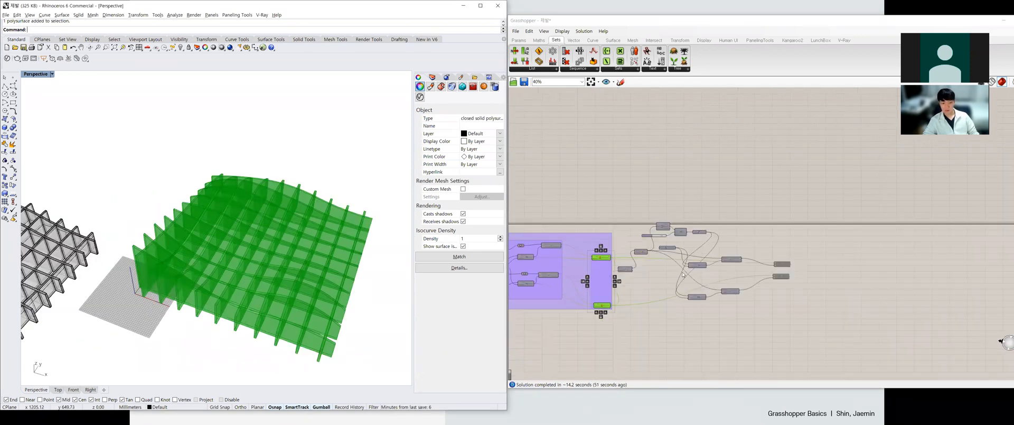
scroll(518, 278, up, 8)
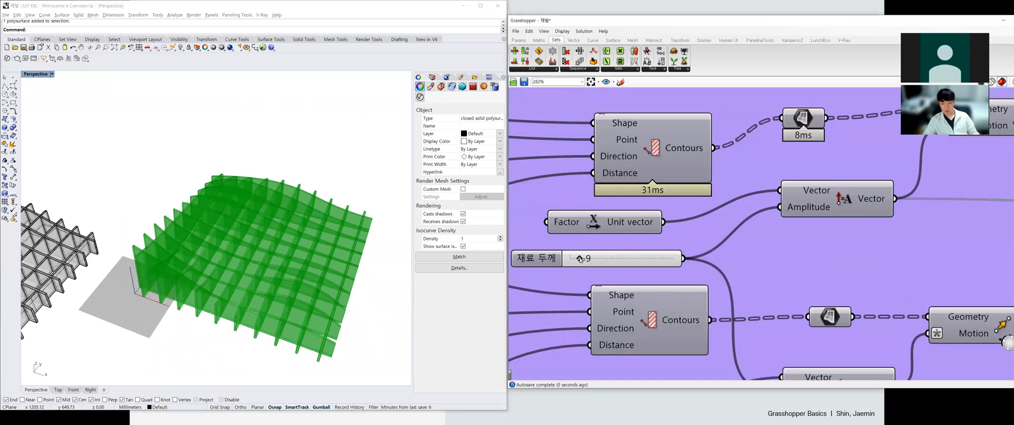
mouse_move(576, 258)
mouse_down()
mouse_move(623, 258)
mouse_move(583, 261)
mouse_up()
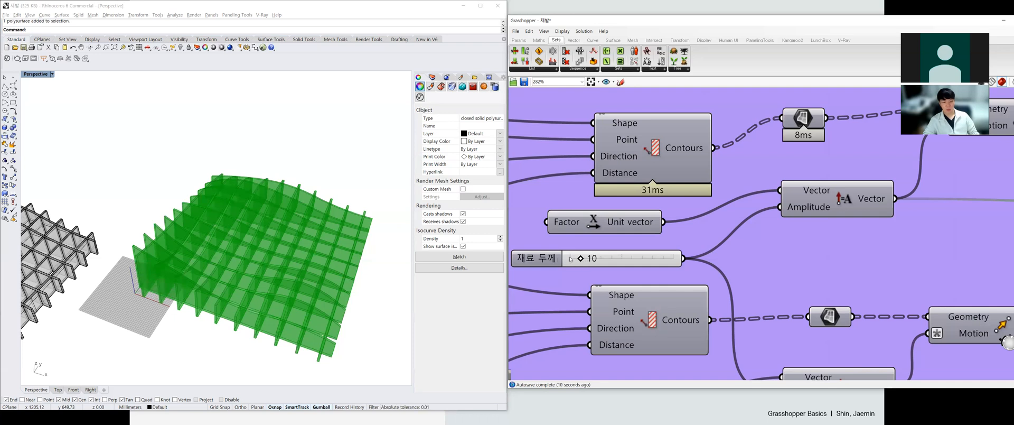
mouse_move(579, 260)
mouse_down()
mouse_move(613, 259)
mouse_move(582, 259)
mouse_up()
scroll(640, 245, down, 5)
scroll(641, 244, down, 3)
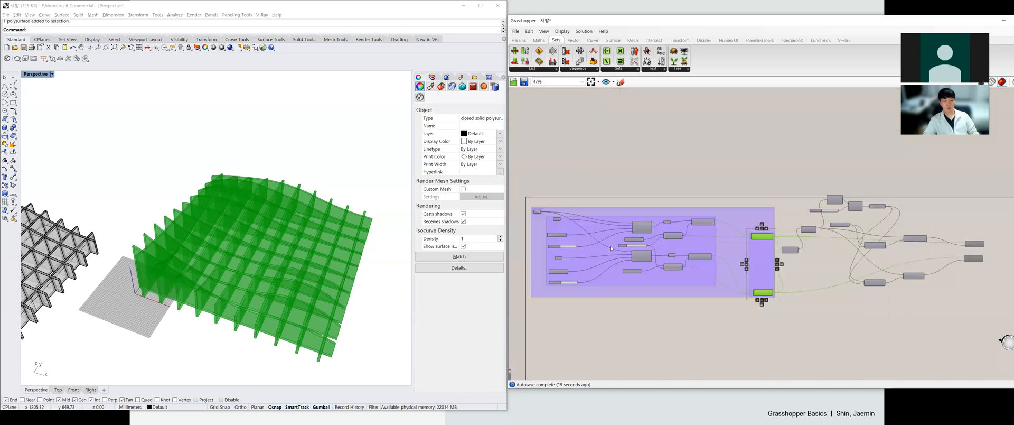
Try denser ribs by setting the X-direction contour distance slider to 54 and lowering the Y-direction one as well.
scroll(611, 248, up, 5)
drag(616, 247, 588, 246)
scroll(304, 238, down, 7)
right_drag(296, 232, 288, 278)
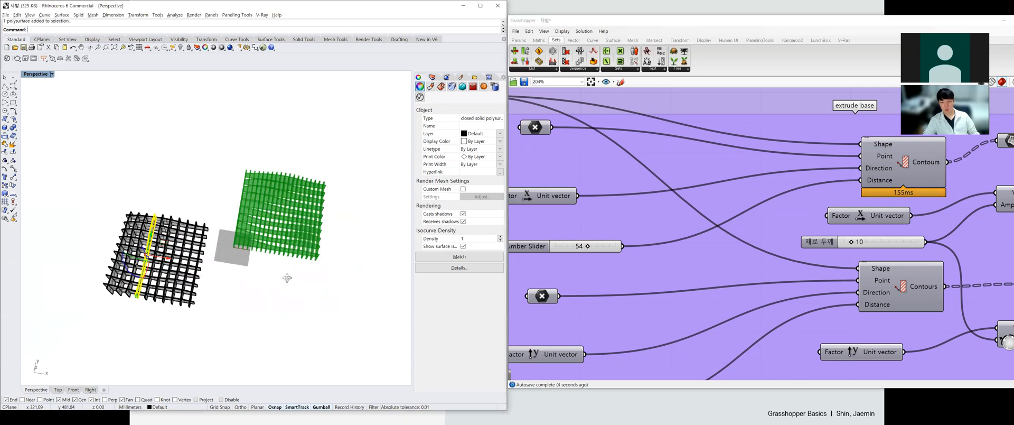
scroll(287, 277, up, 10)
scroll(844, 305, down, 3)
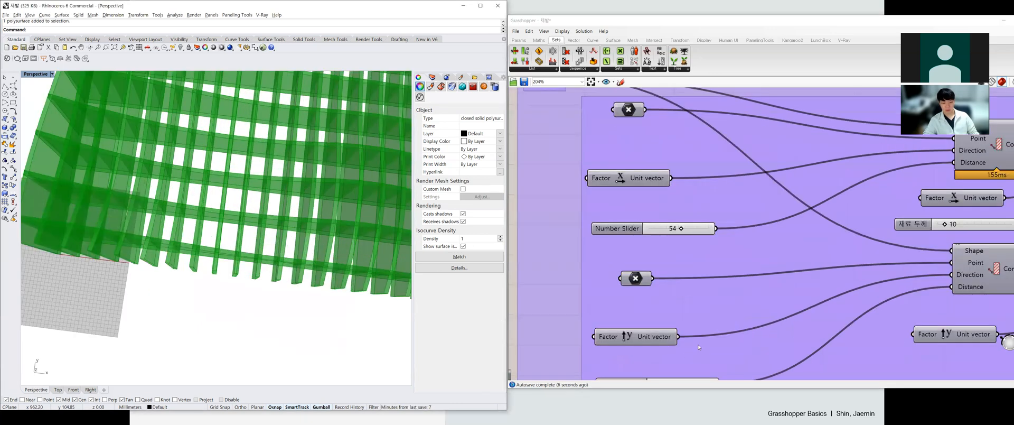
drag(704, 365, 694, 364)
scroll(274, 237, down, 7)
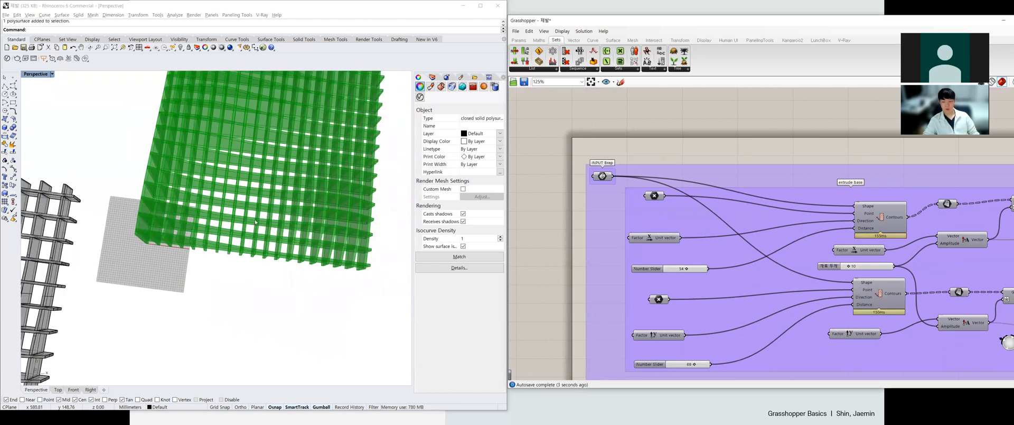
Examine the denser rib preview from above, from the side and up close.
scroll(314, 221, up, 7)
scroll(274, 170, down, 6)
right_drag(274, 170, 248, 127)
scroll(244, 267, up, 4)
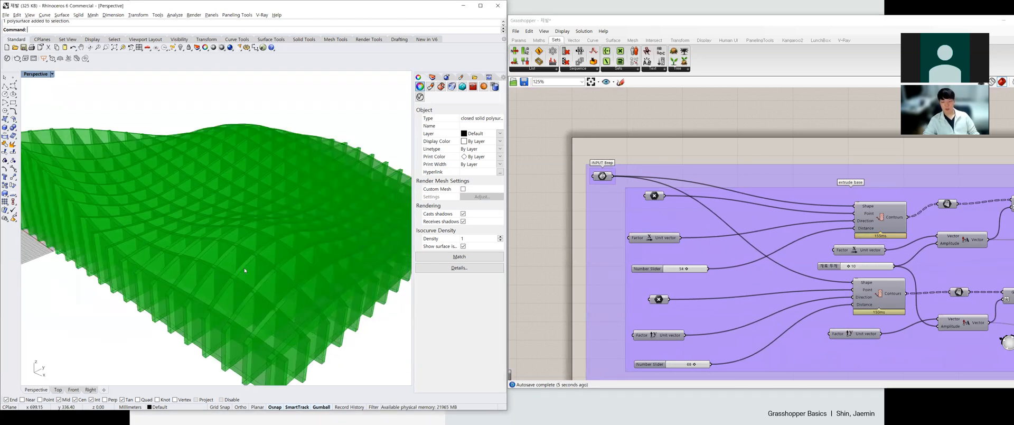
scroll(244, 267, down, 5)
right_drag(244, 267, 254, 299)
right_drag(262, 325, 281, 263)
scroll(271, 273, down, 4)
scroll(245, 249, up, 4)
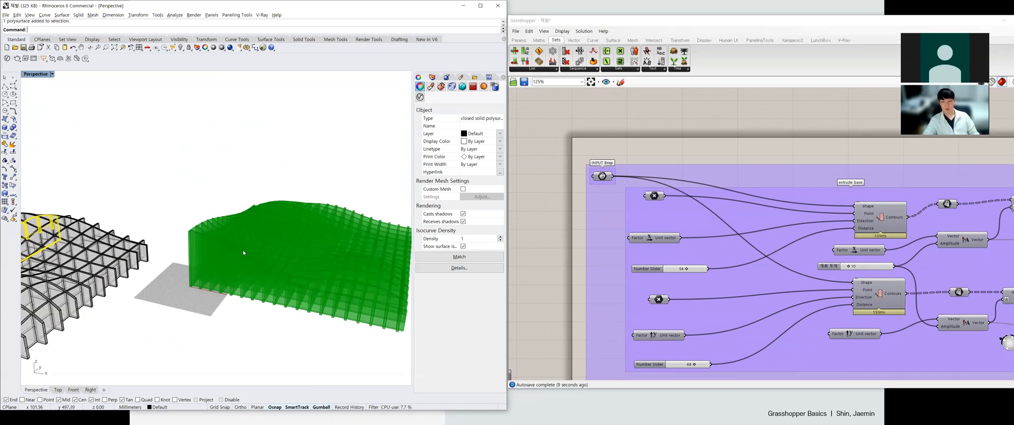
right_drag(242, 232, 240, 243)
scroll(295, 248, up, 3)
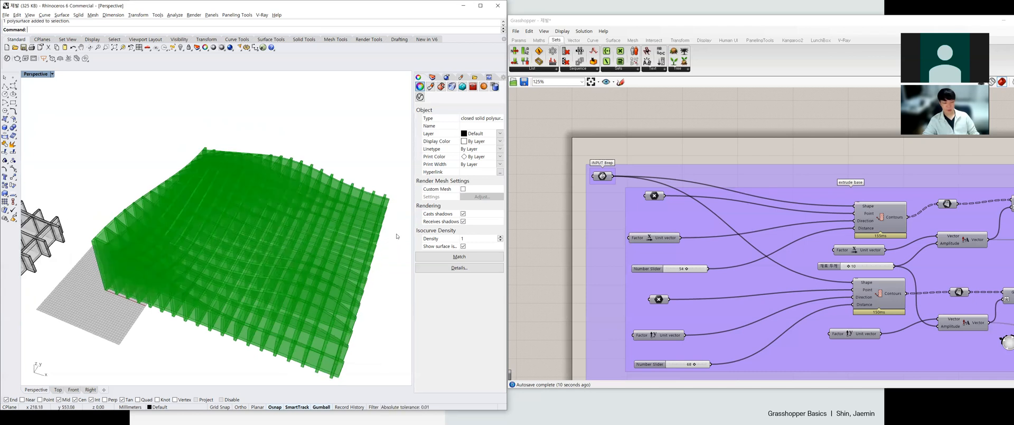
Set both contour distance sliders to 100 and compare the rib preview with the baked waffle.
drag(687, 271, 724, 270)
drag(696, 364, 729, 363)
click(384, 261)
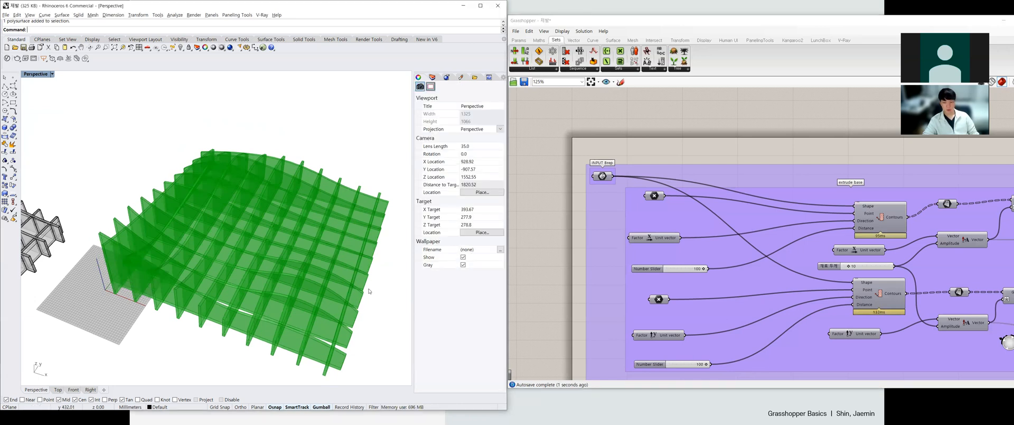
scroll(390, 259, down, 6)
scroll(203, 281, up, 5)
right_drag(270, 259, 253, 263)
scroll(211, 240, down, 8)
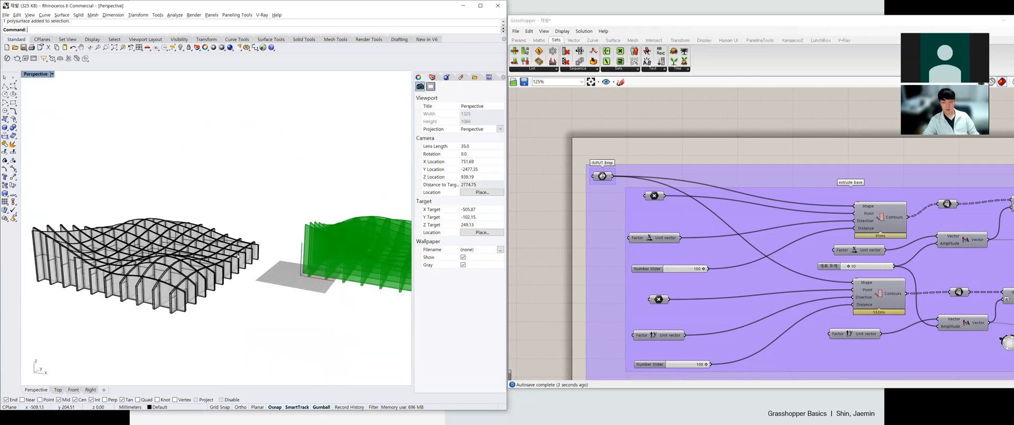
right_drag(313, 214, 324, 259)
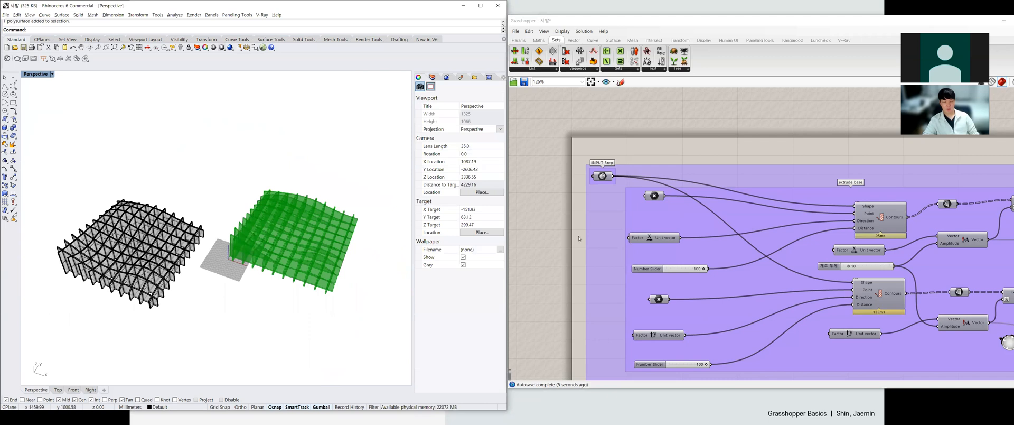
Select the disabled Solid Difference components in turn and compare the rib preview with the baked waffle.
scroll(676, 242, down, 8)
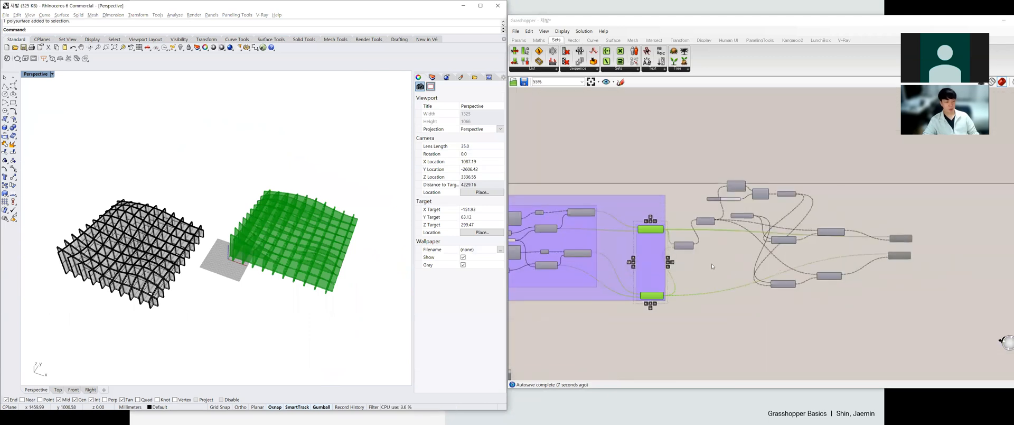
click(786, 241)
scroll(786, 241, up, 5)
scroll(786, 241, up, 5)
click(761, 215)
click(757, 271)
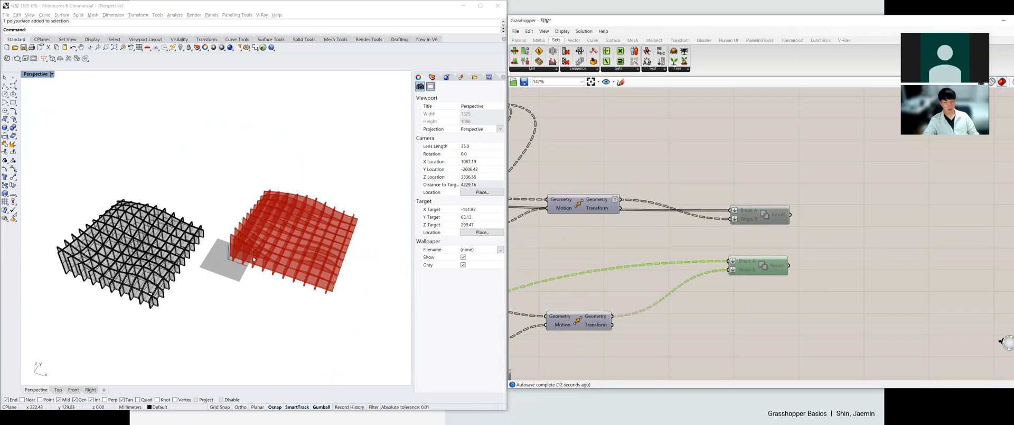
scroll(298, 256, down, 3)
scroll(298, 256, up, 5)
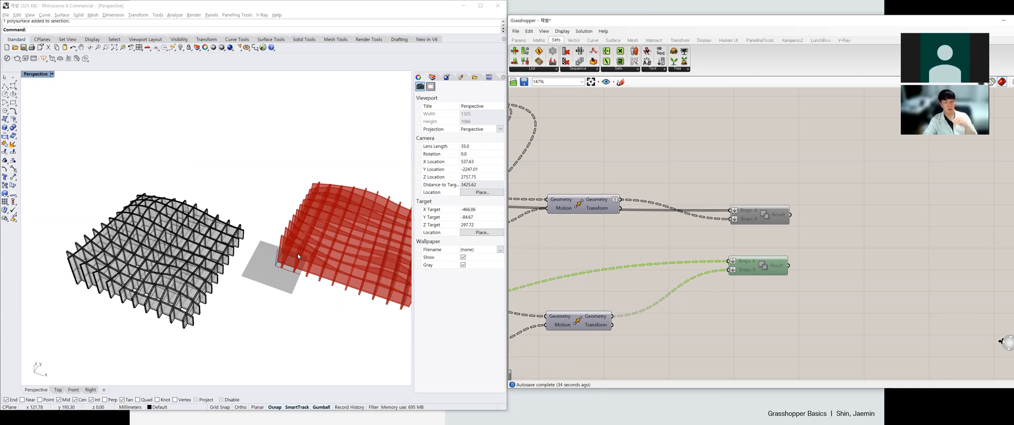
click(531, 246)
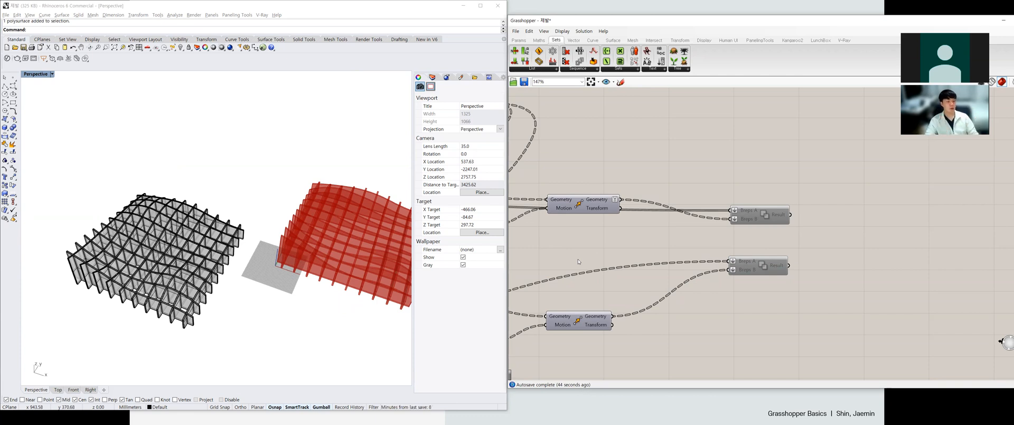
Review the definition's flow from the contour and extrusion group through to the two Solid Difference components.
scroll(579, 261, down, 6)
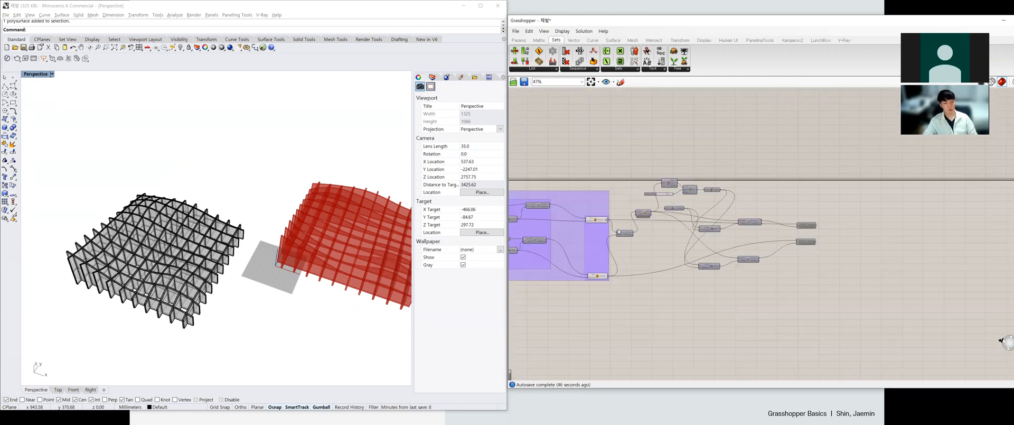
scroll(641, 222, up, 2)
scroll(692, 242, up, 5)
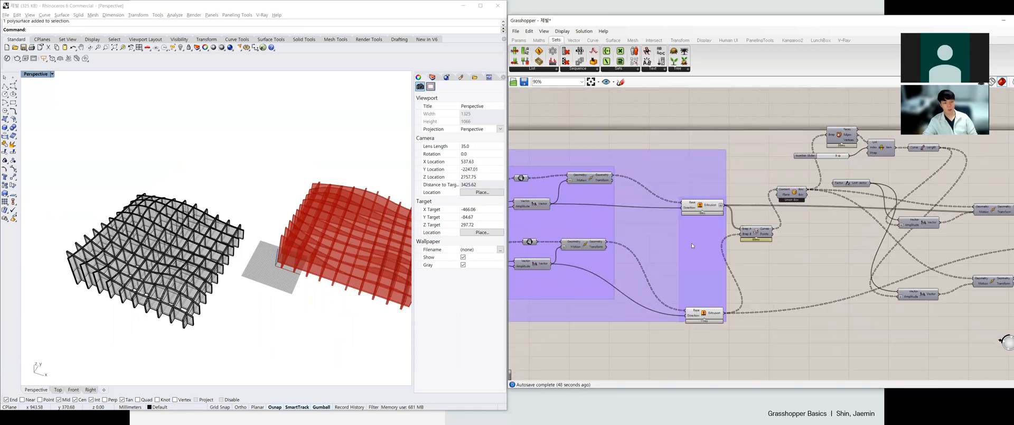
click(727, 242)
click(777, 287)
click(721, 273)
click(803, 266)
scroll(780, 249, down, 5)
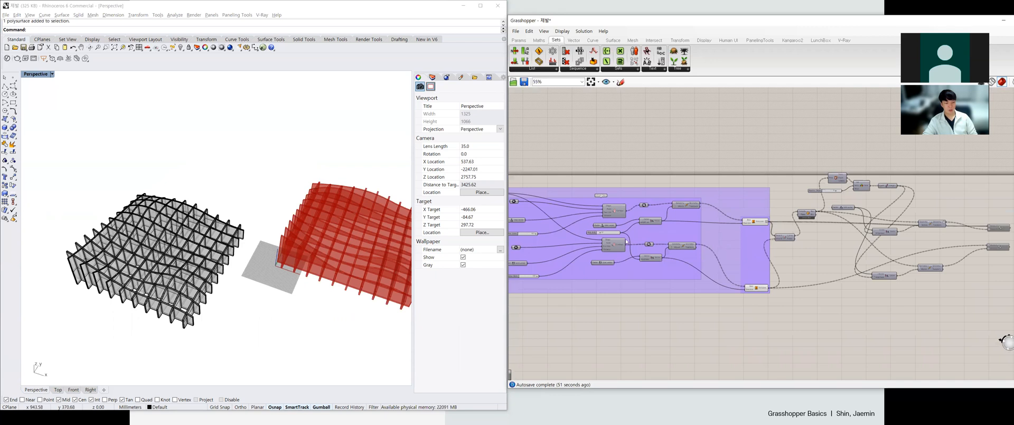
scroll(634, 242, down, 5)
scroll(814, 233, up, 10)
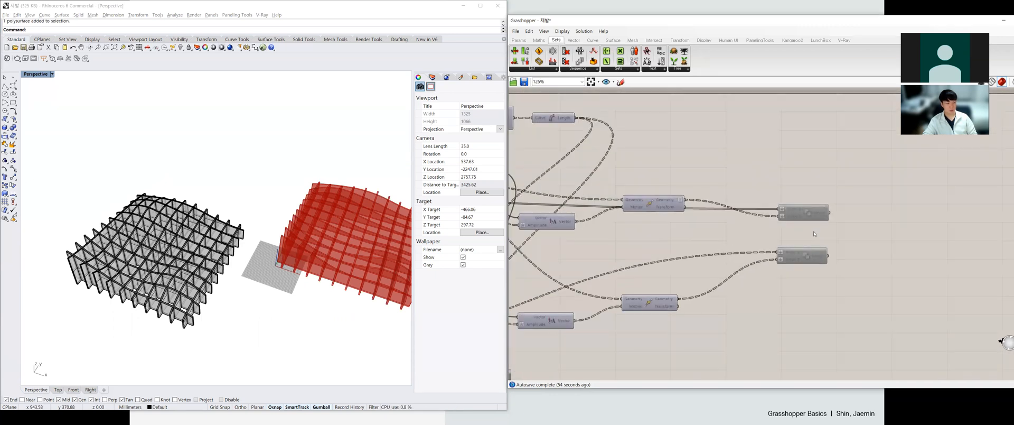
scroll(815, 234, down, 5)
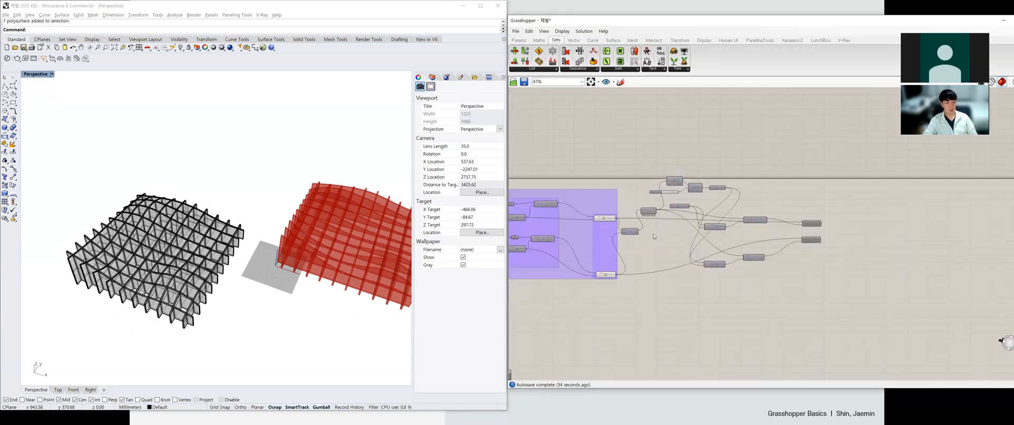
scroll(630, 224, up, 2)
Close the Grasshopper definition and move the Rhino window to the middle of the screen.
click(515, 31)
click(540, 69)
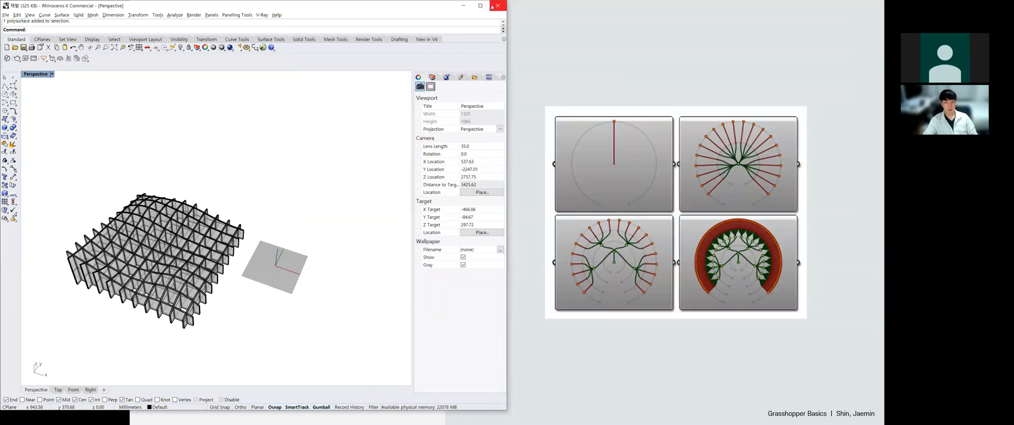
drag(454, 7, 802, 26)
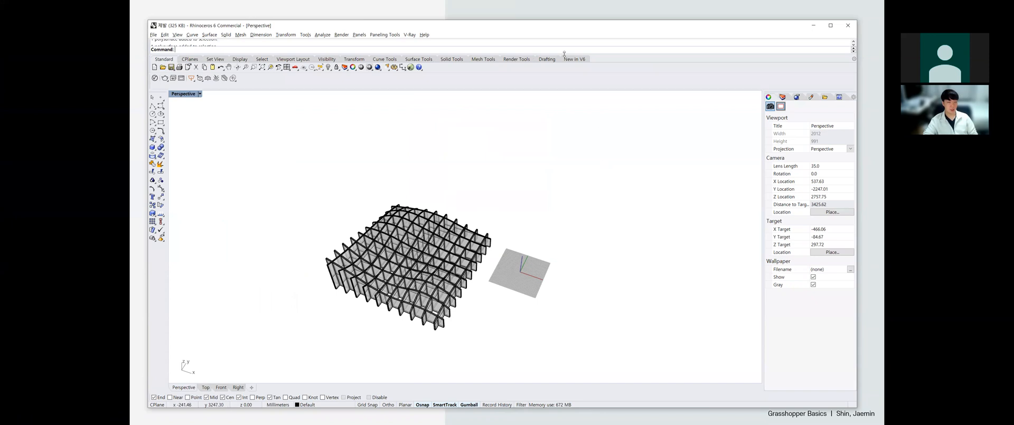
Save the Rhino file containing the baked waffle structure and close Rhino.
drag(575, 29, 601, 27)
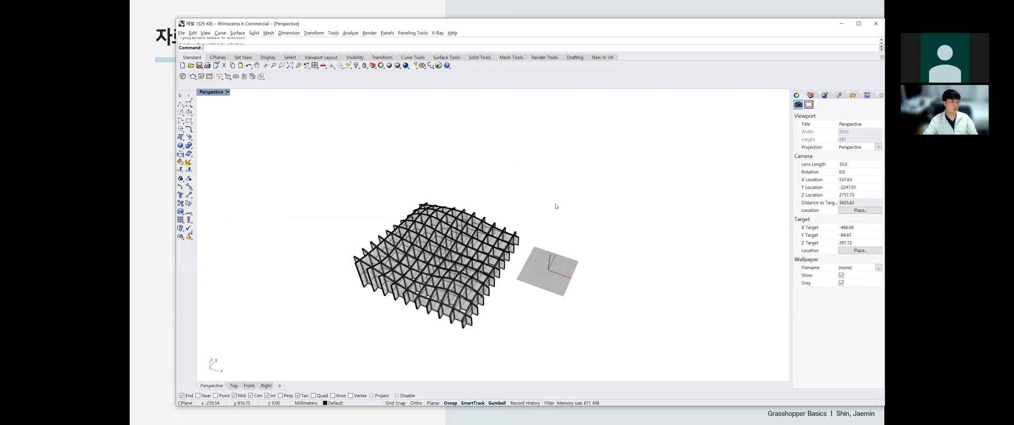
click(182, 32)
click(195, 101)
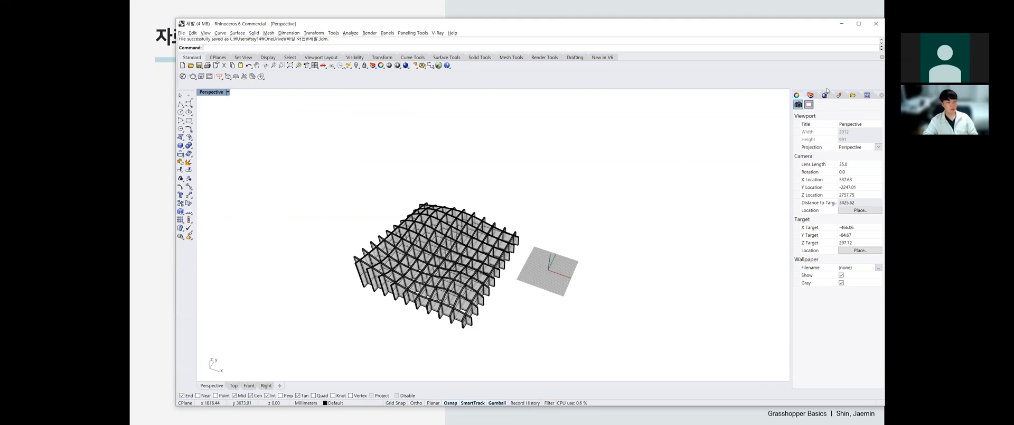
click(875, 27)
Switch from the slideshow to the Chrome window showing the Google home page.
key(alt+Tab)
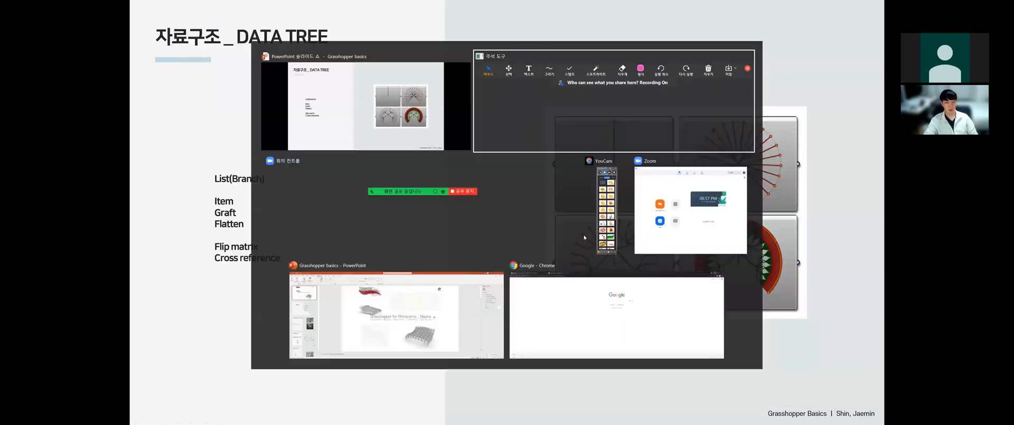
key(alt+Tab)
key(alt+Tab)
key(alt+Tab)
key(alt+Tab)
key(alt+Tab)
key(alt+Tab)
key(alt+Tab)
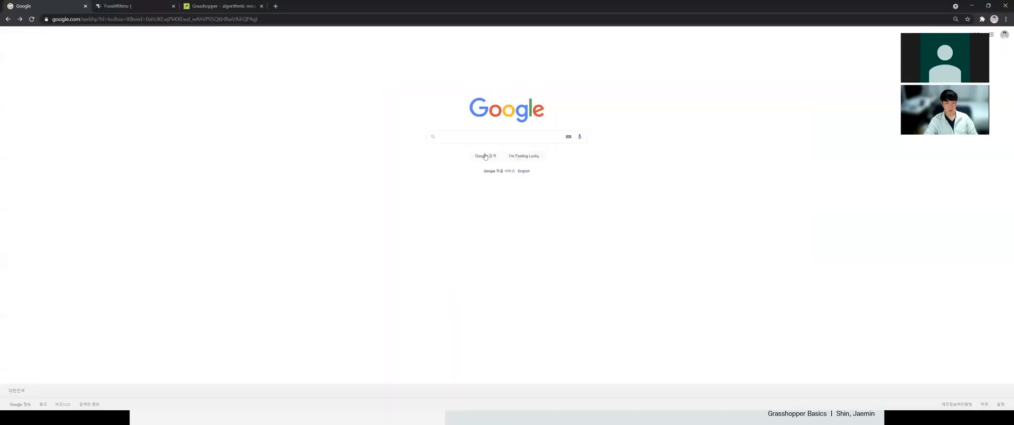
Search Google for "grasshopper community", open the grasshopper3d.com site and look over its home page.
click(465, 136)
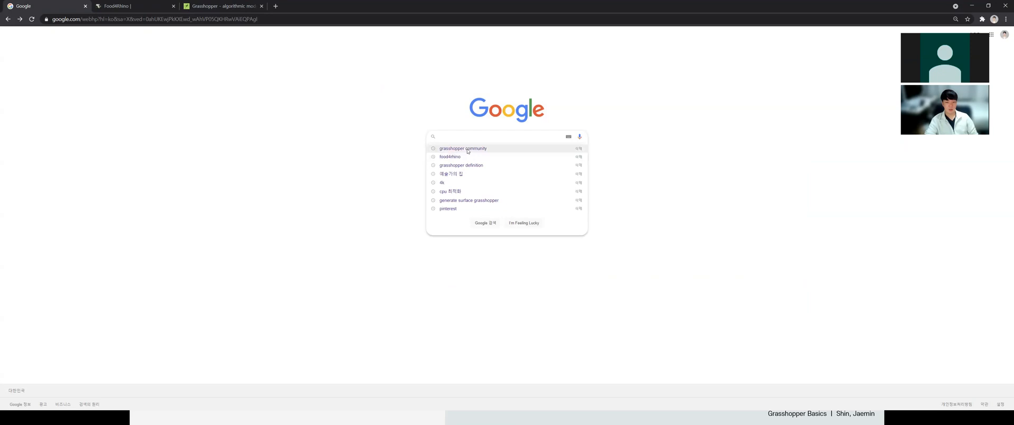
click(467, 149)
click(85, 88)
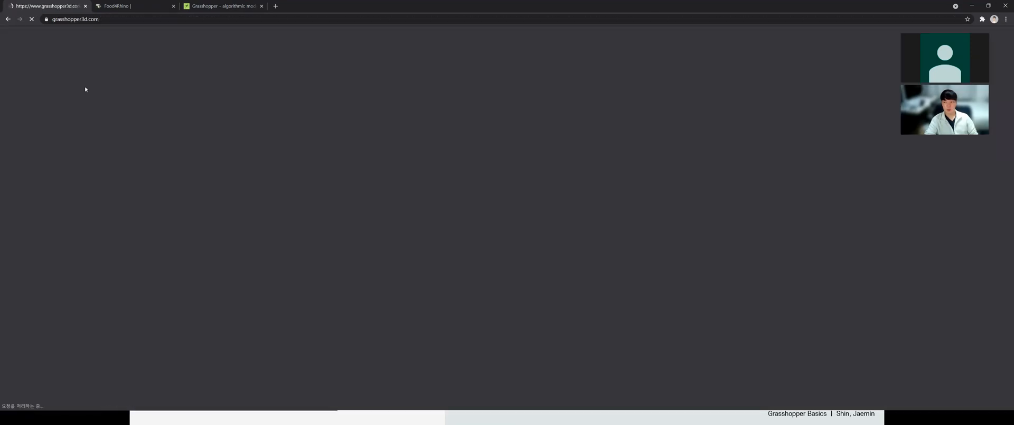
scroll(518, 233, down, 3)
scroll(518, 233, up, 3)
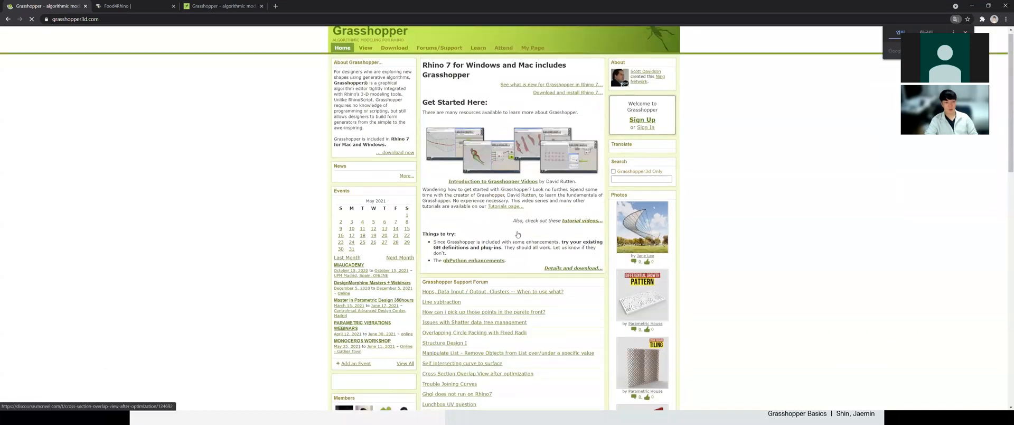
Search the Grasshopper community site for "voronoi panel".
click(655, 182)
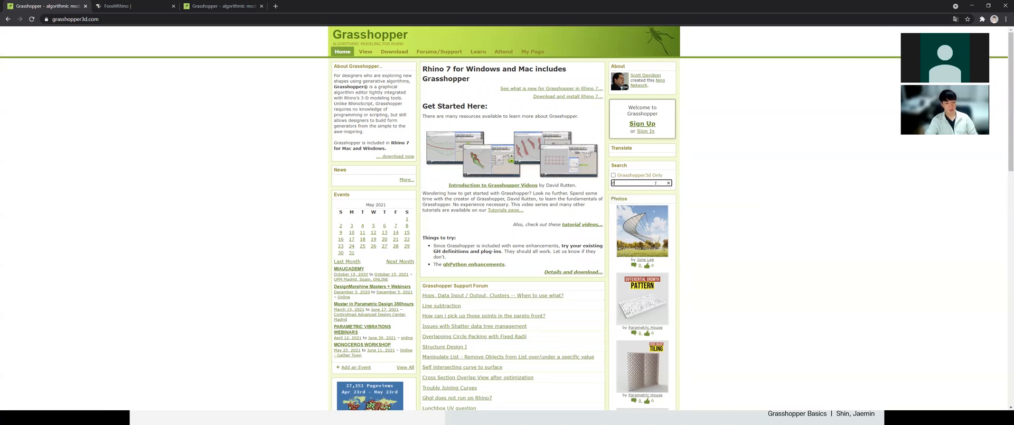
text(voronoi)
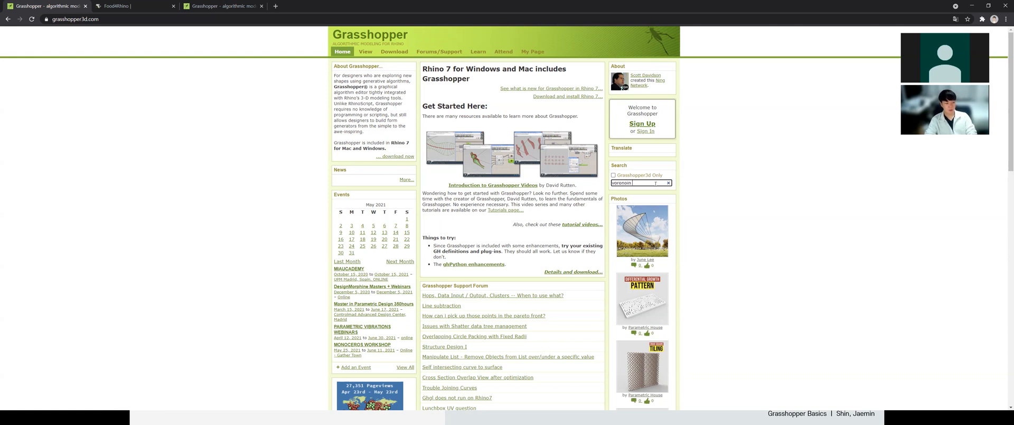
text( panel)
key(Return)
click(433, 173)
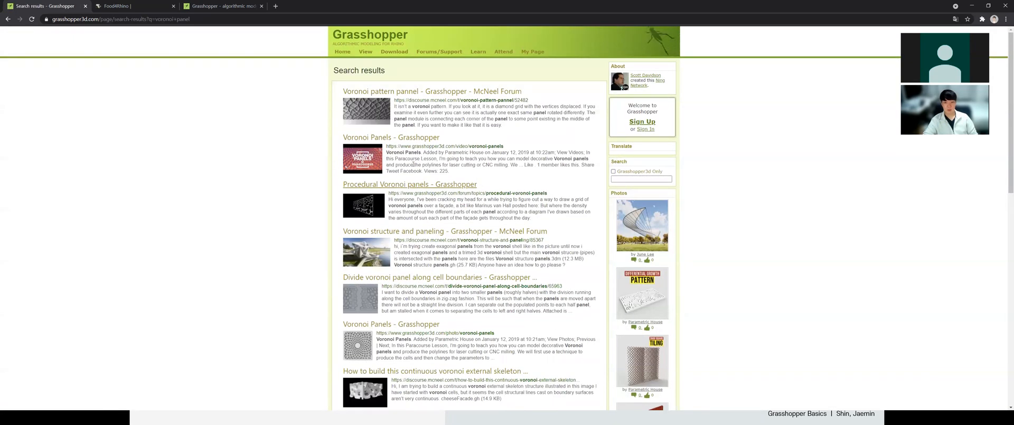
Open the forum thread on building a continuous voronoi external skeleton, review its images and attached definition, and close it.
scroll(390, 165, down, 4)
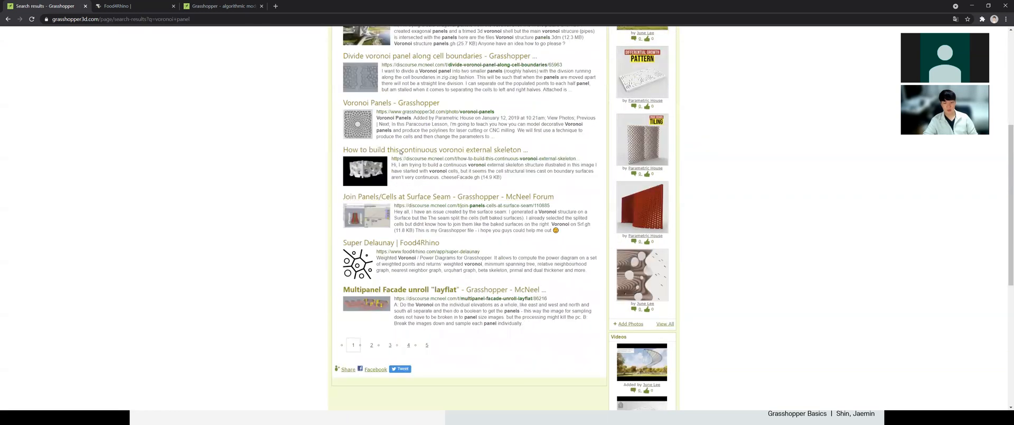
click(401, 151)
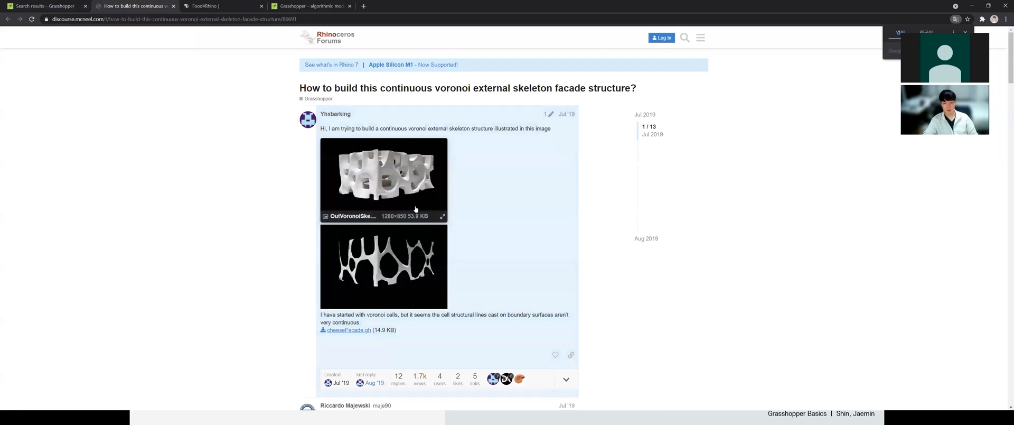
scroll(374, 191, down, 1)
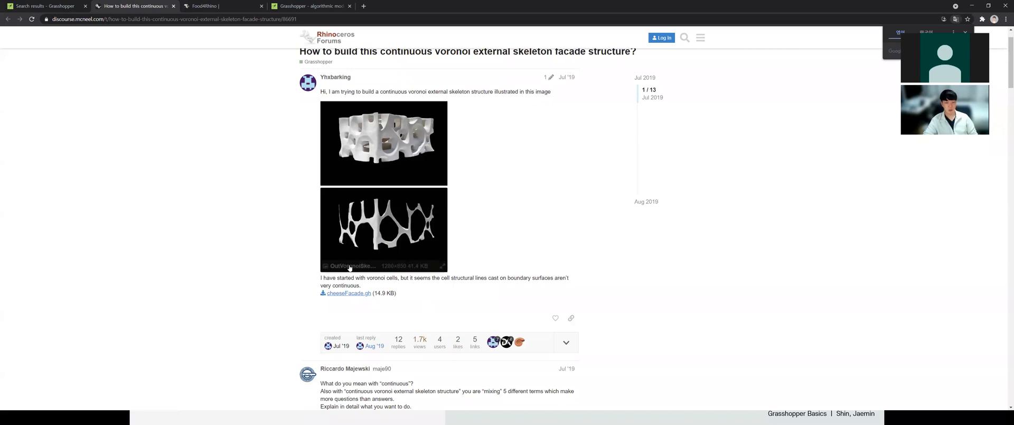
scroll(364, 264, down, 1)
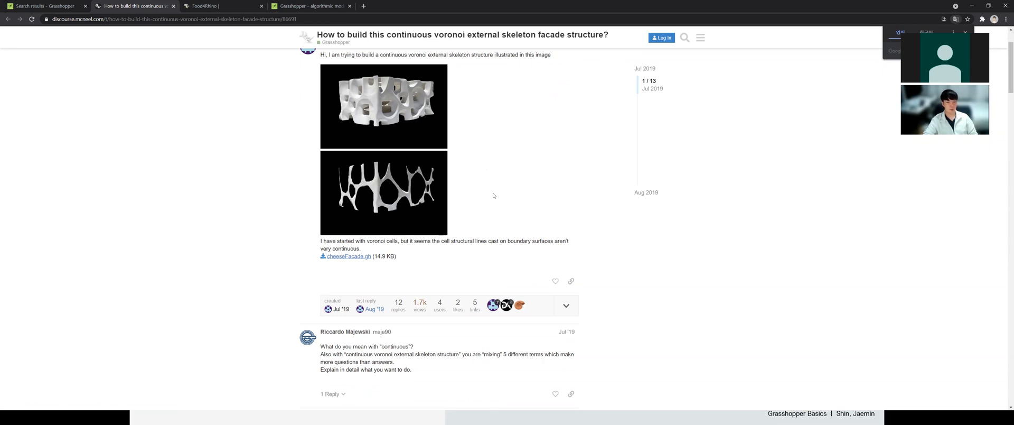
scroll(426, 175, down, 2)
scroll(426, 174, up, 4)
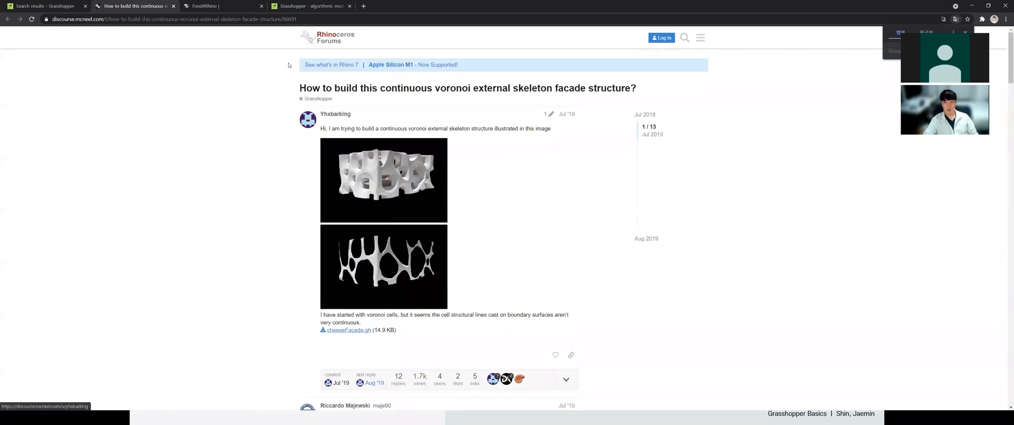
key(ctrl+w)
Search the food4Rhino site for "lunchbox" and look through the listed plug-ins.
click(150, 8)
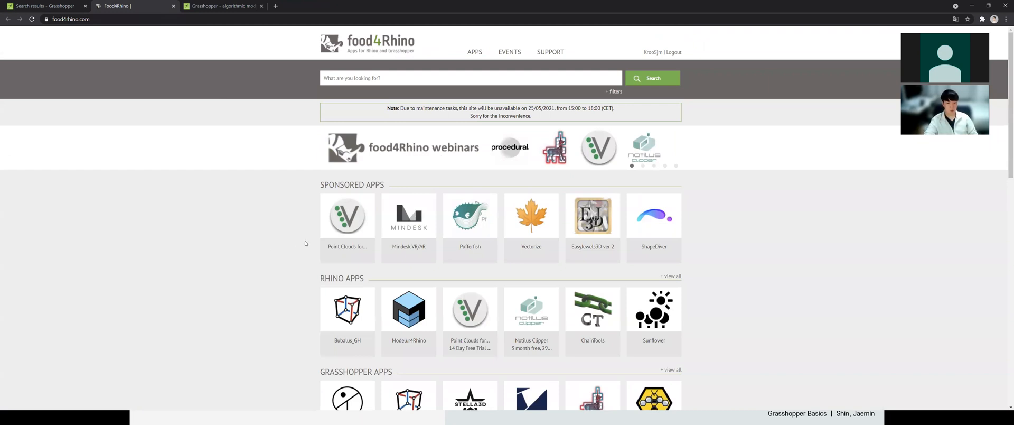
key(alt+Tab)
click(595, 232)
click(472, 78)
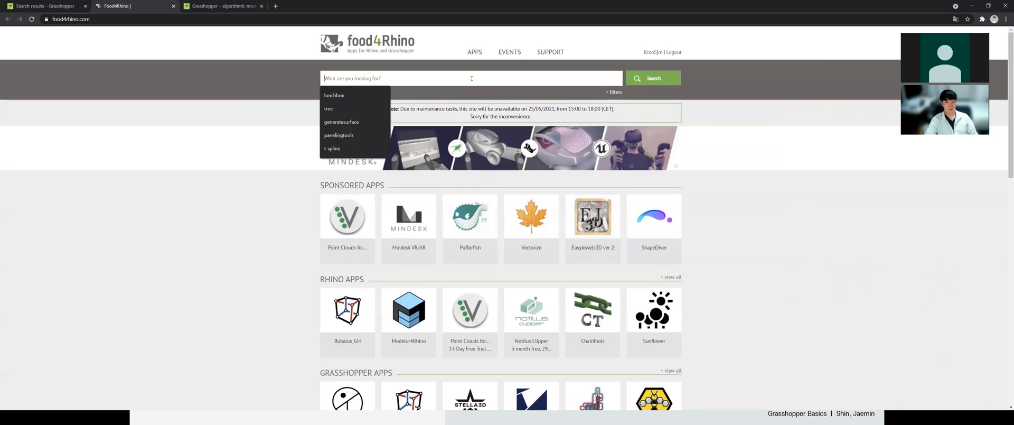
text(lunchbox)
key(Return)
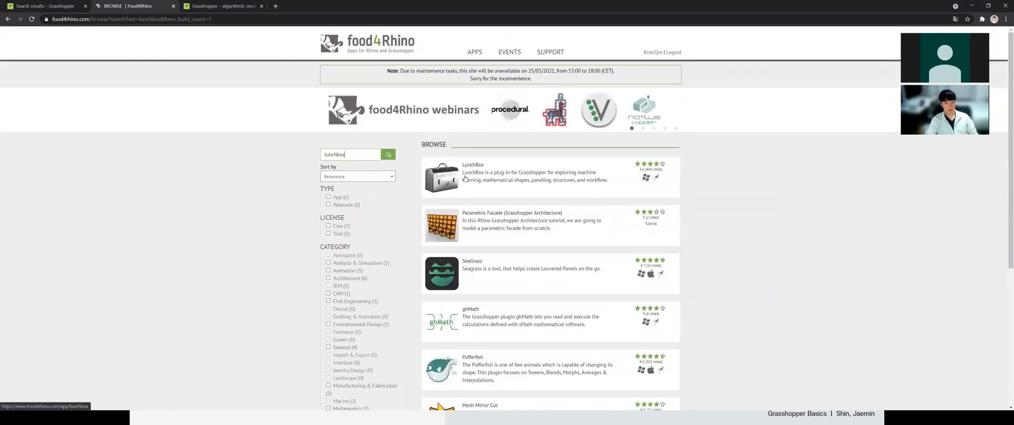
scroll(465, 181, down, 2)
scroll(464, 180, up, 2)
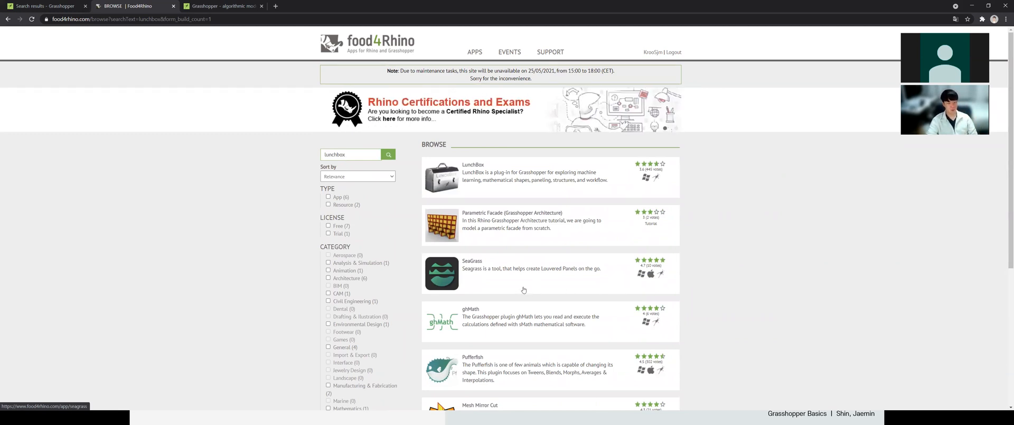
click(702, 244)
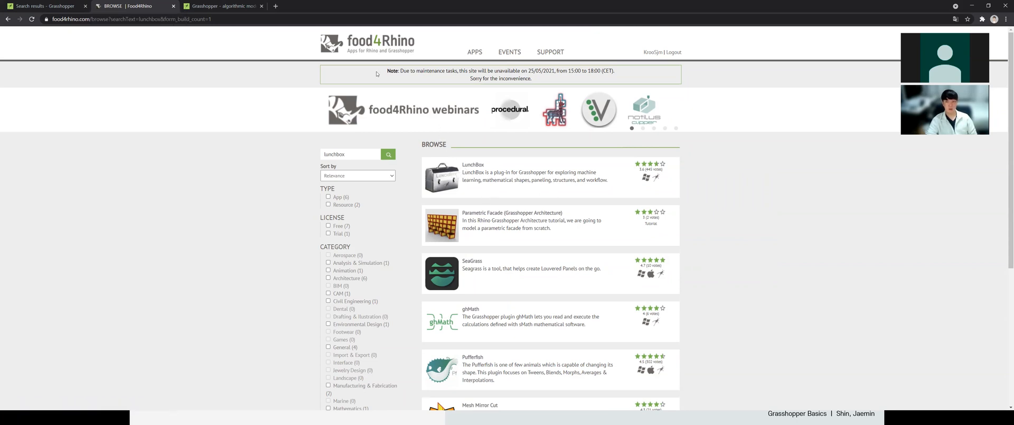
Bring up the second Grasshopper home page that is already open in the browser and close it.
click(219, 6)
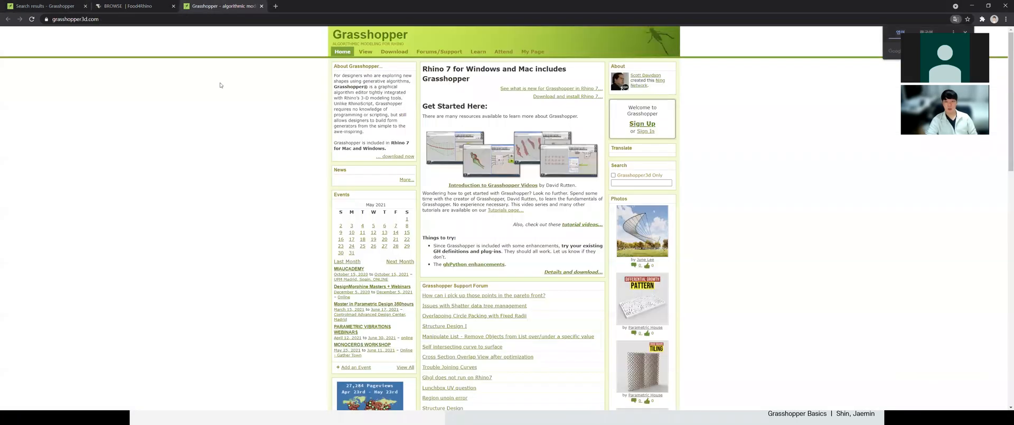
click(727, 192)
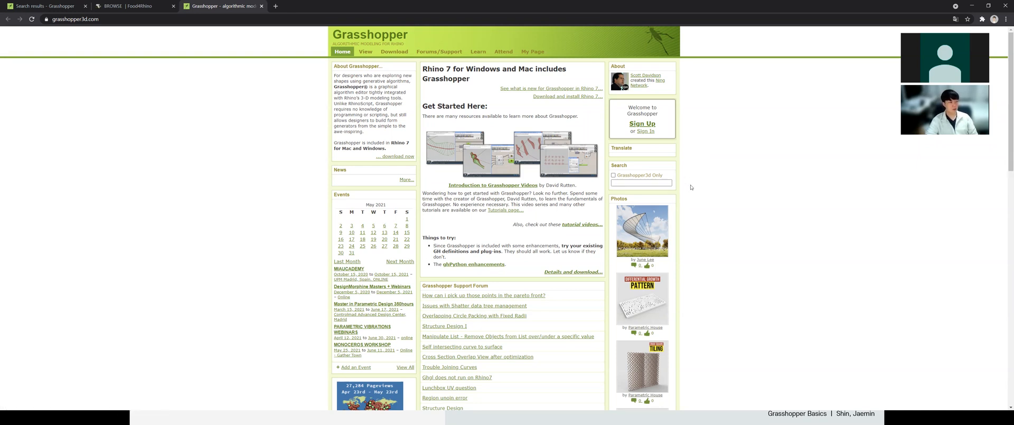
key(ctrl+w)
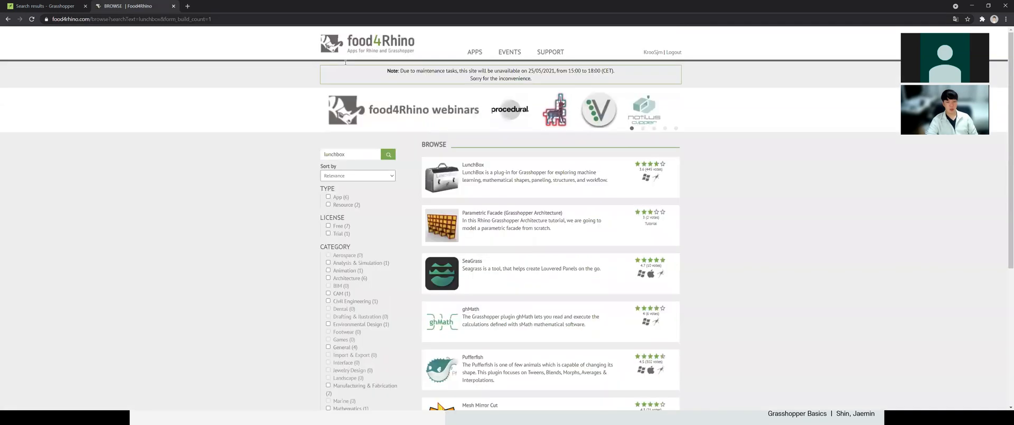